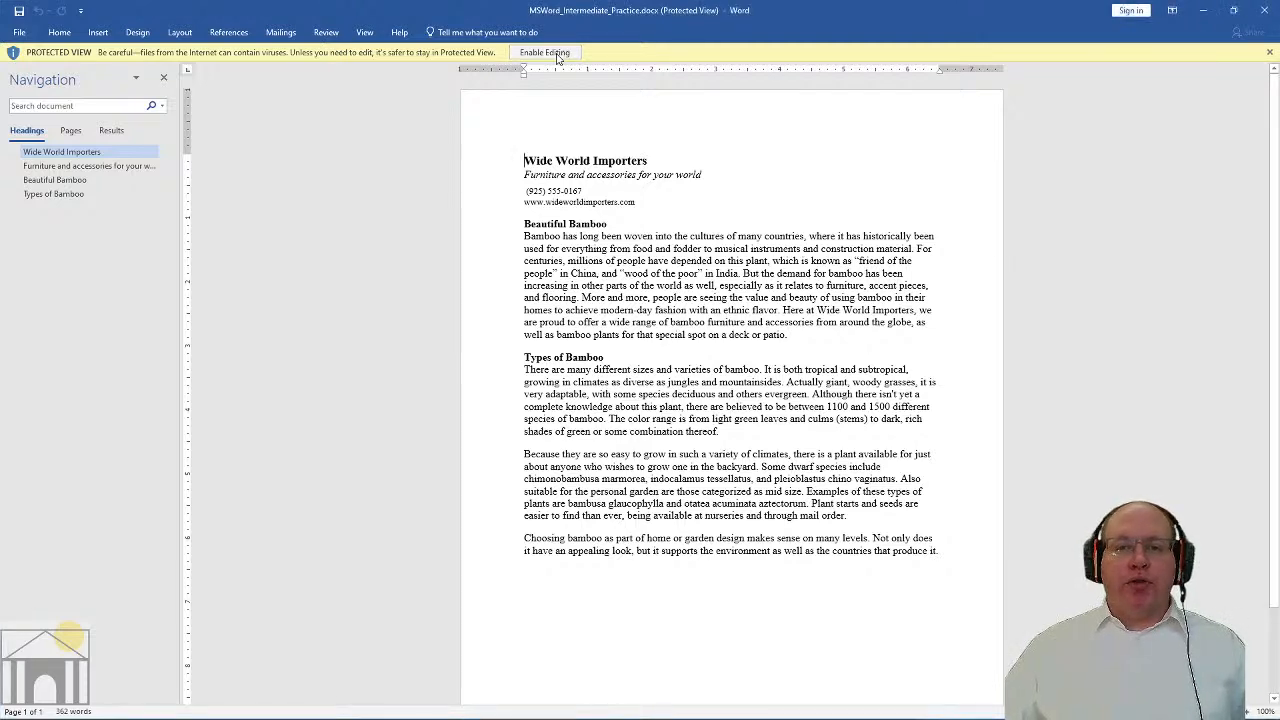
# Enable editing for the protected document and close the Navigation pane
pyautogui.click(545, 52)
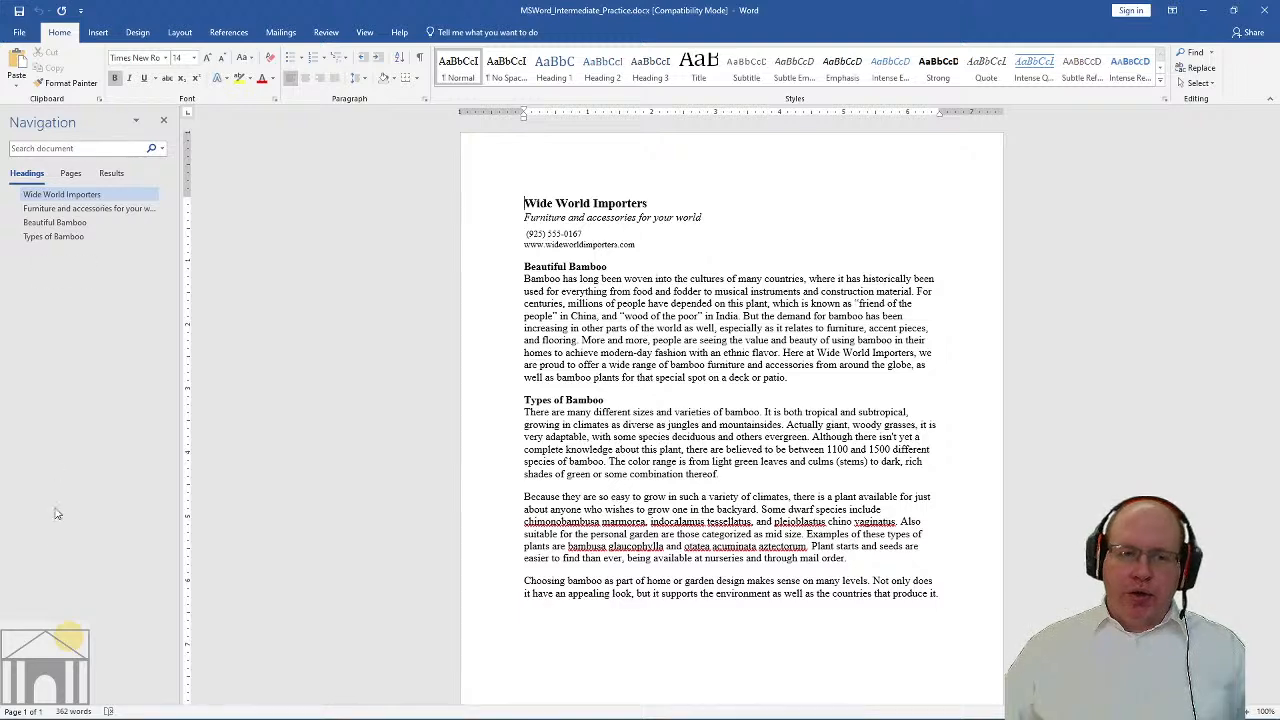
pyautogui.click(164, 120)
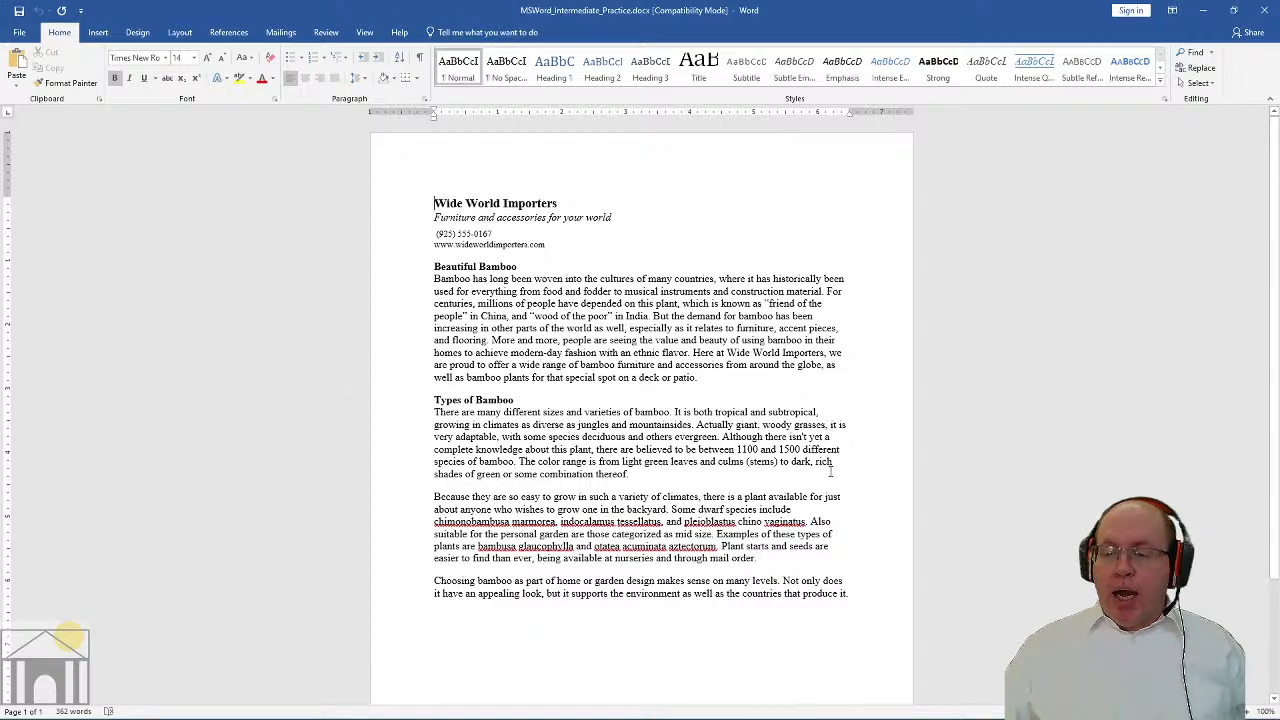
# Zoom the document in to 150%
pyautogui.click(1249, 713)
pyautogui.click(1249, 713)
pyautogui.click(1249, 713)
pyautogui.click(1249, 713)
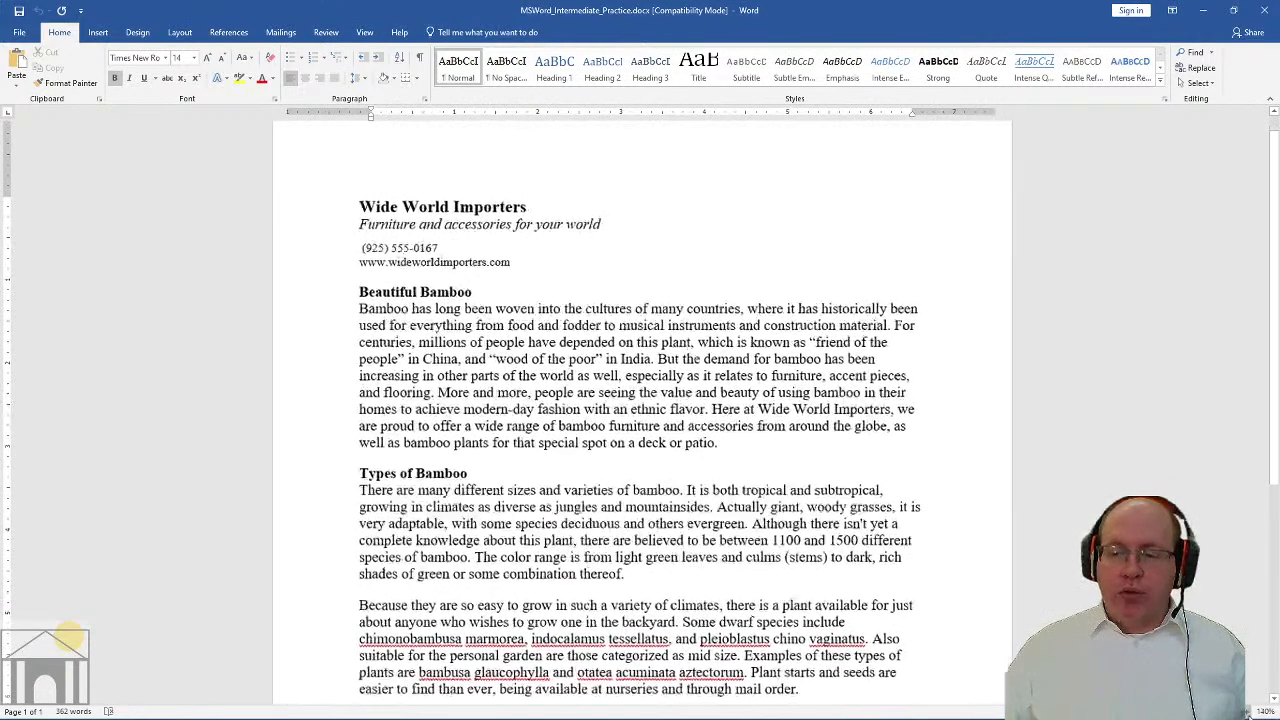
pyautogui.click(1249, 713)
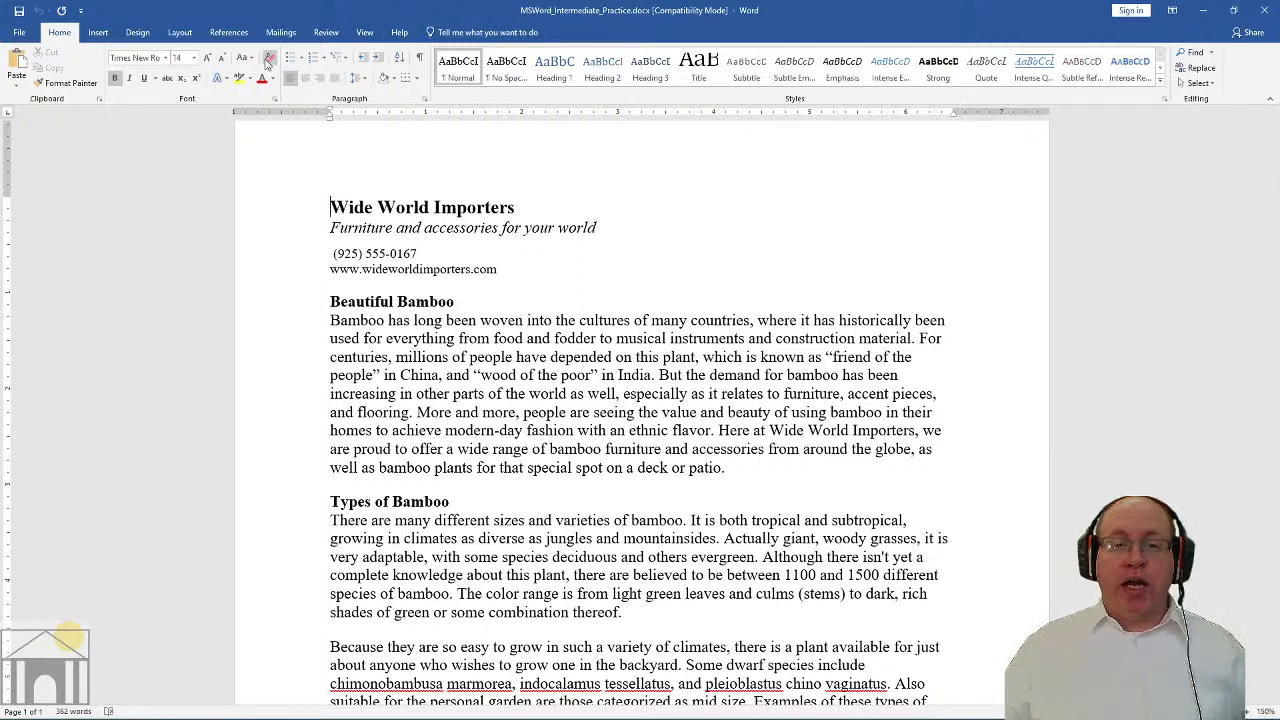
# Insert the bamboo-B picture from the Desktop's Intermediate Word folder directly before the "Wide World Importers" title
pyautogui.click(98, 33)
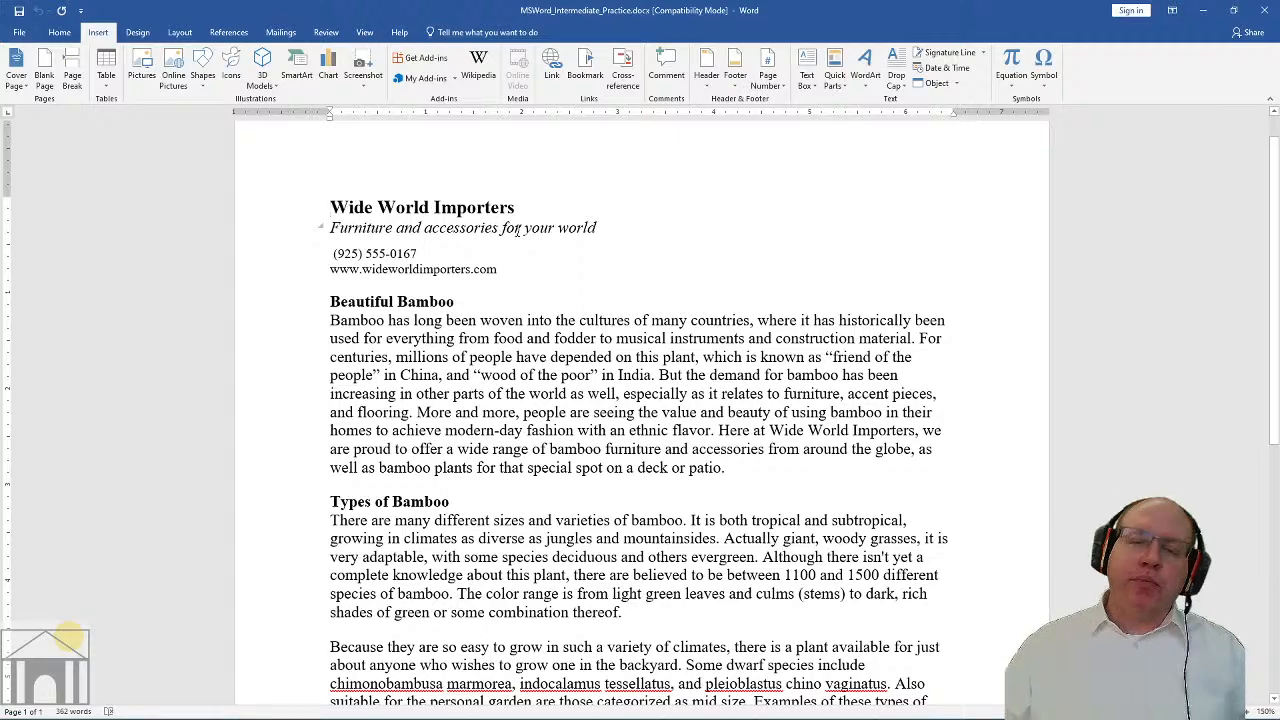
pyautogui.moveTo(1274, 186); pyautogui.dragTo(1250, 158)
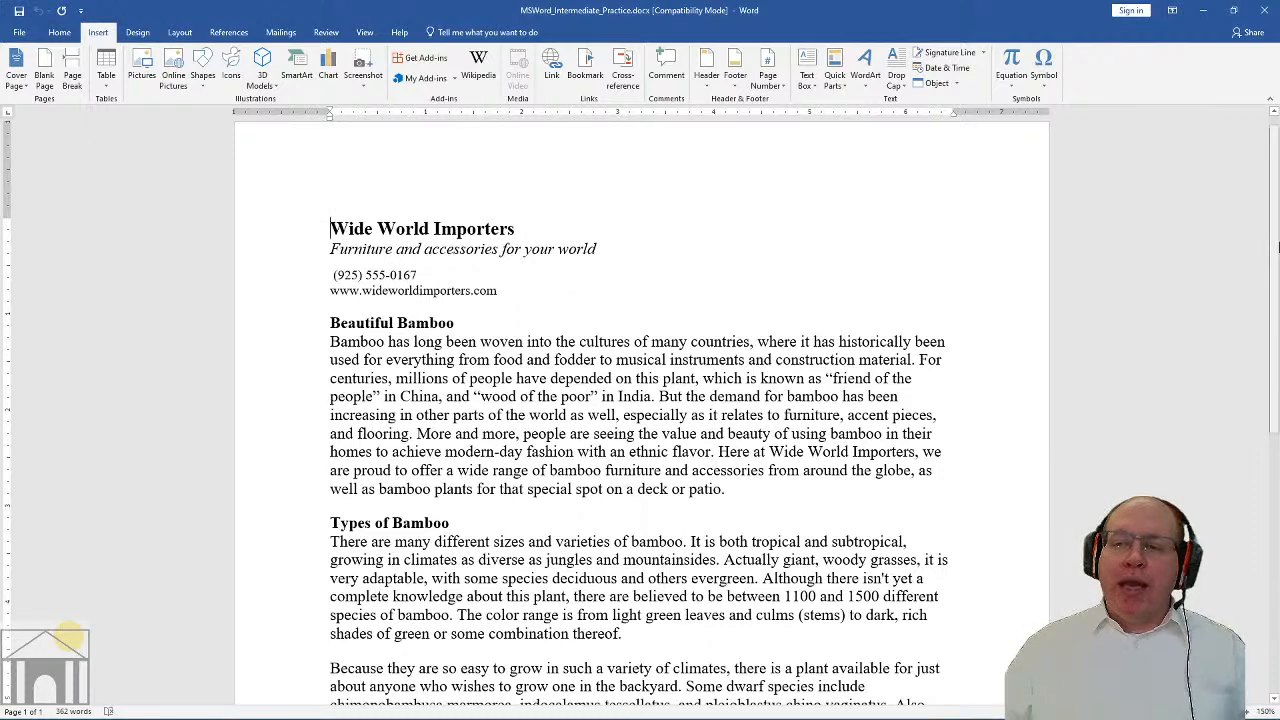
pyautogui.moveTo(1275, 234); pyautogui.dragTo(1275, 226)
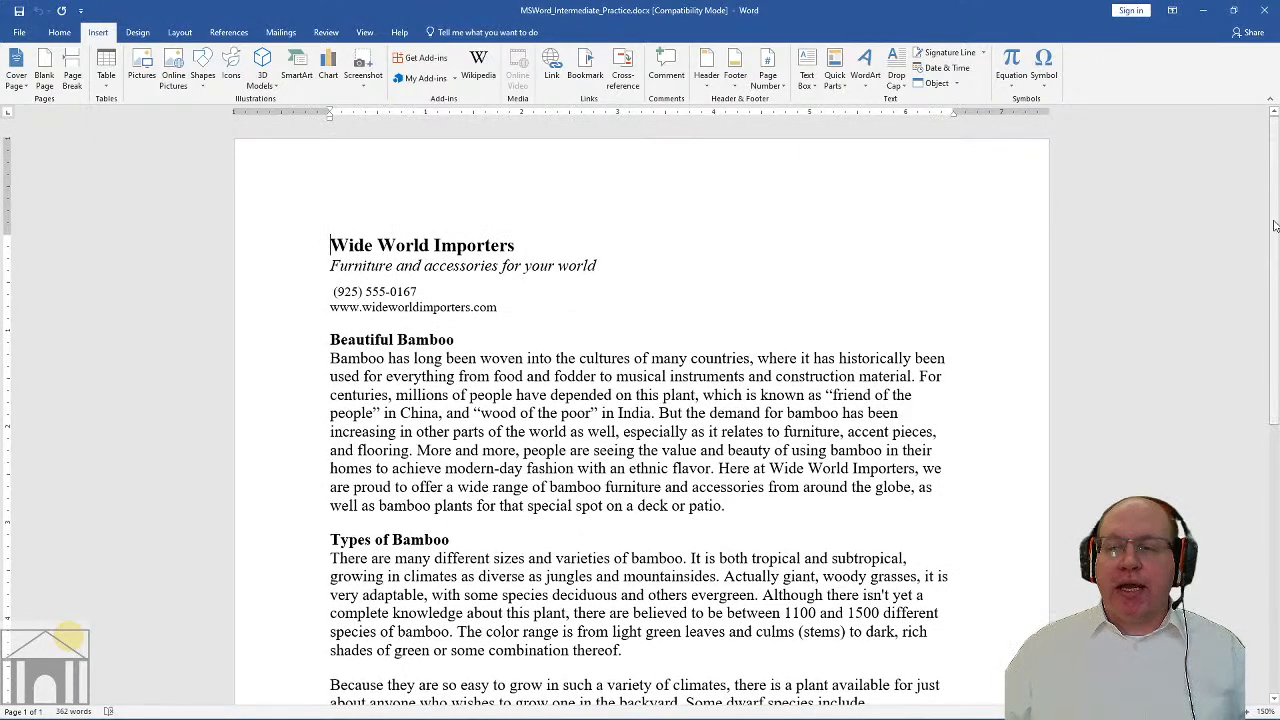
pyautogui.moveTo(1274, 226)
pyautogui.mouseDown()
pyautogui.moveTo(1249, 426)
pyautogui.moveTo(1277, 225)
pyautogui.mouseUp()
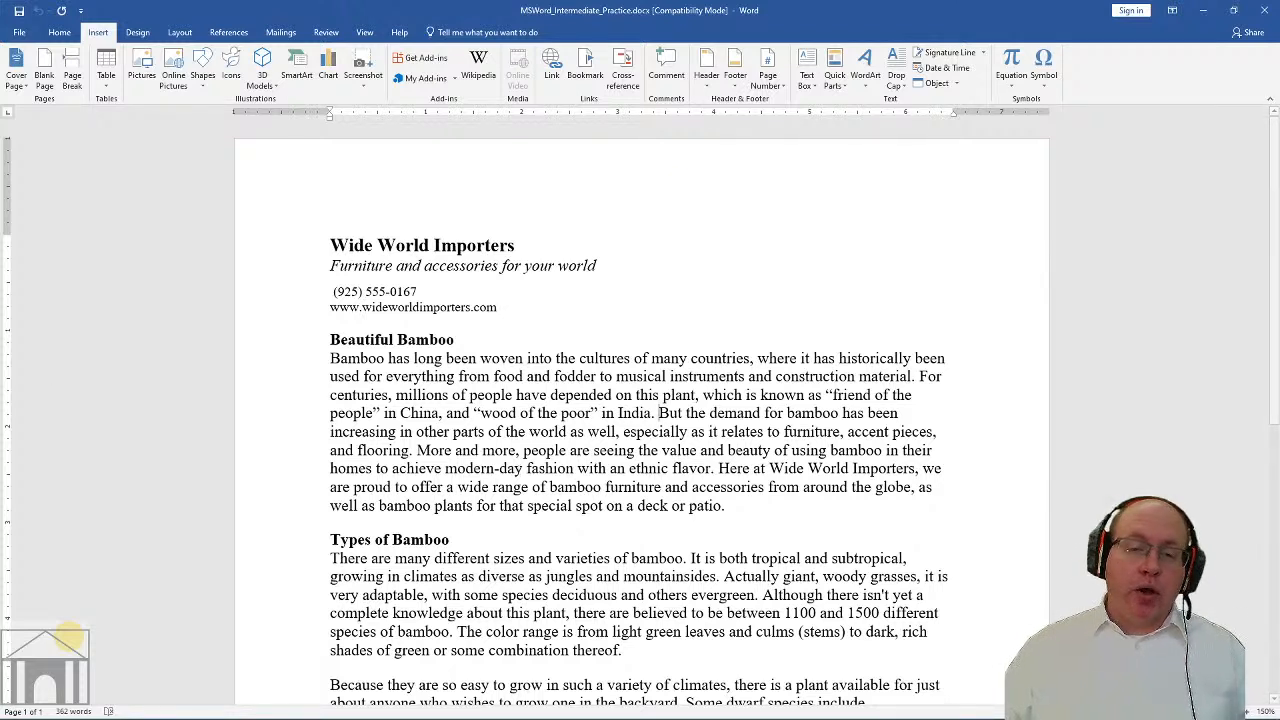
pyautogui.click(327, 248)
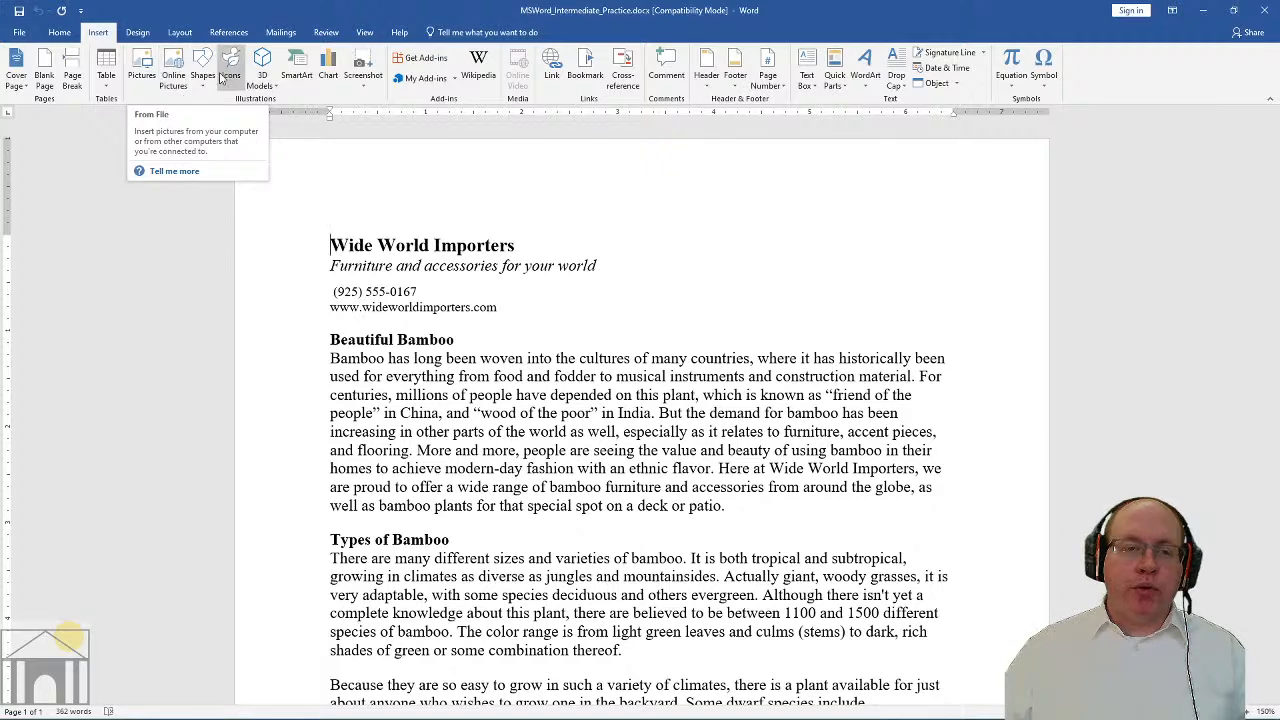
pyautogui.click(145, 63)
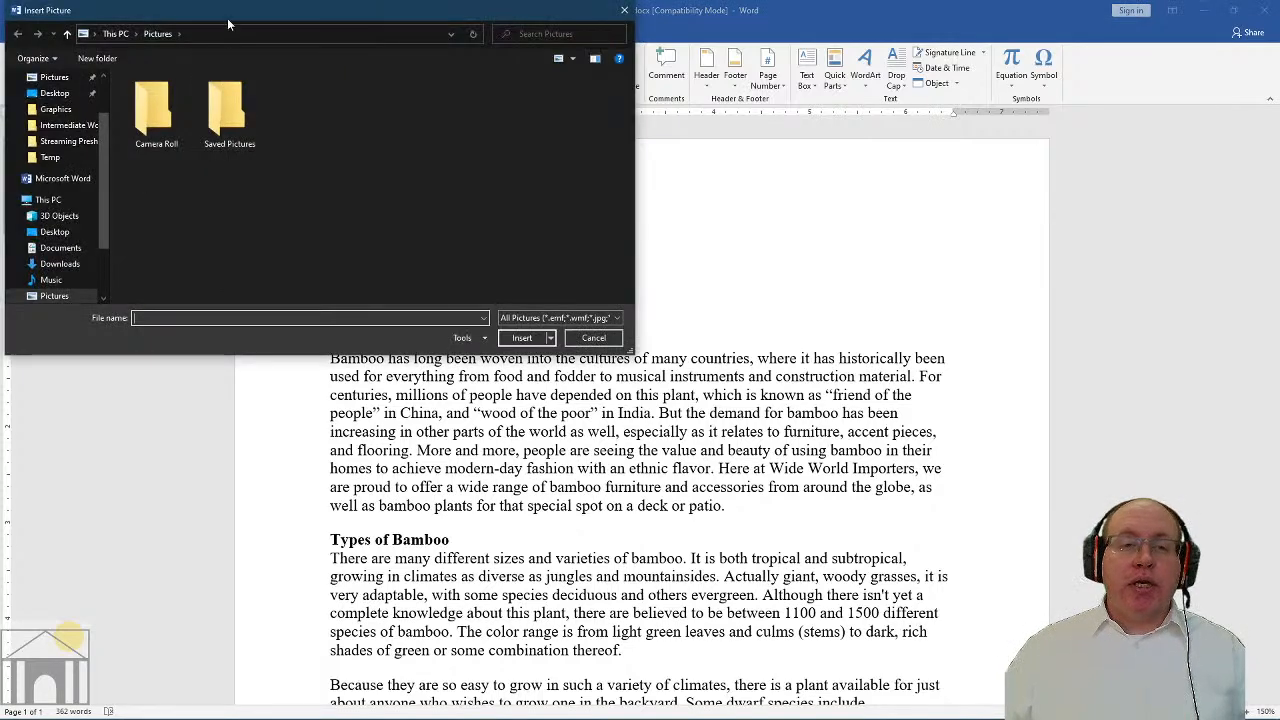
pyautogui.moveTo(222, 22); pyautogui.dragTo(454, 174)
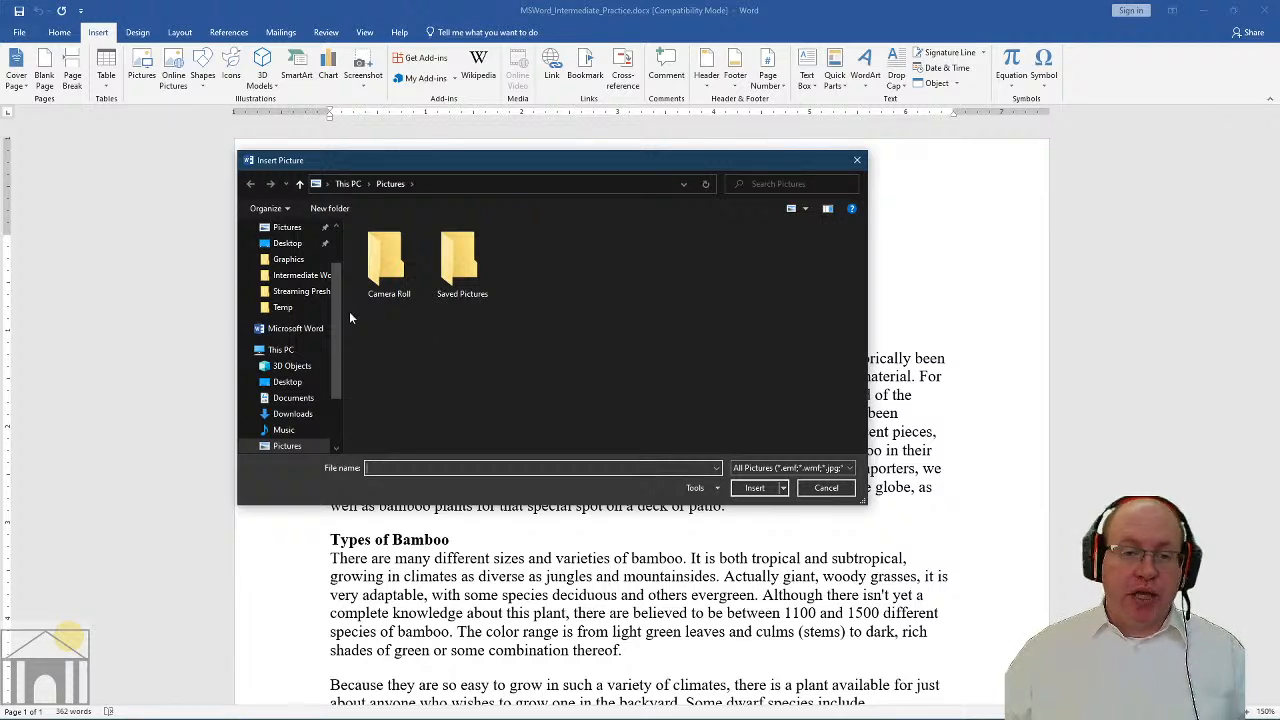
pyautogui.click(286, 246)
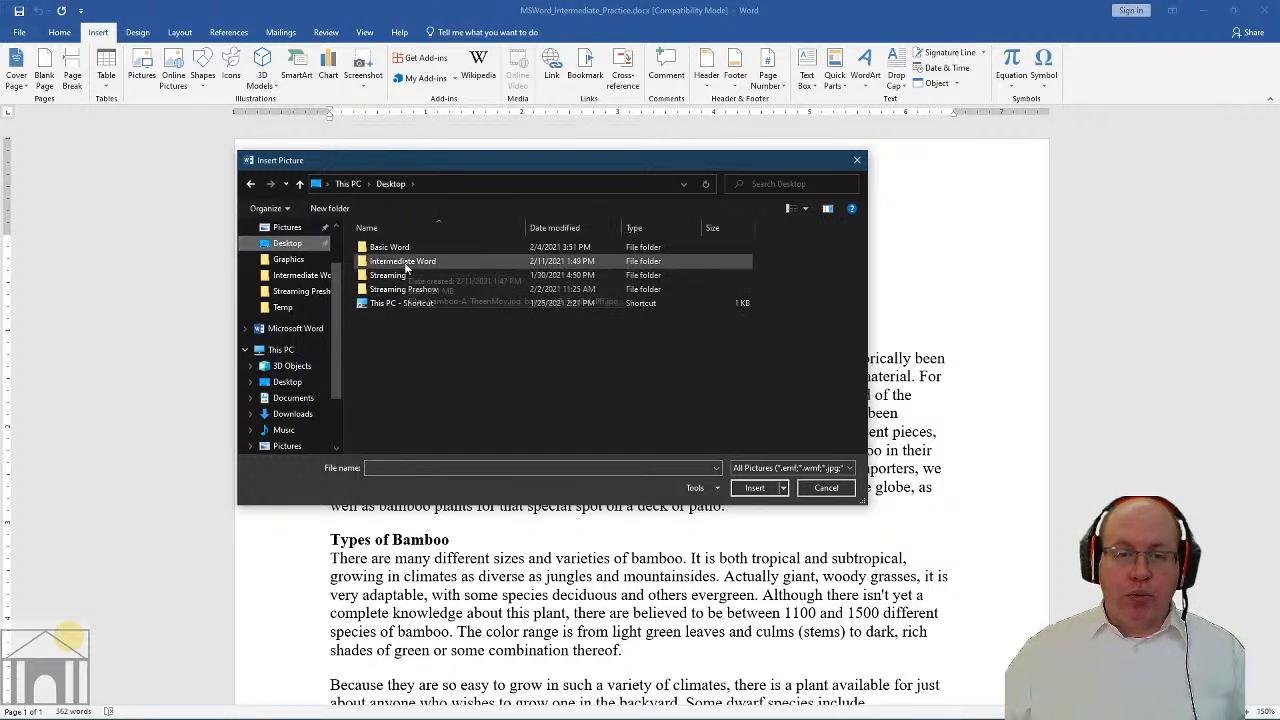
pyautogui.doubleClick(412, 267)
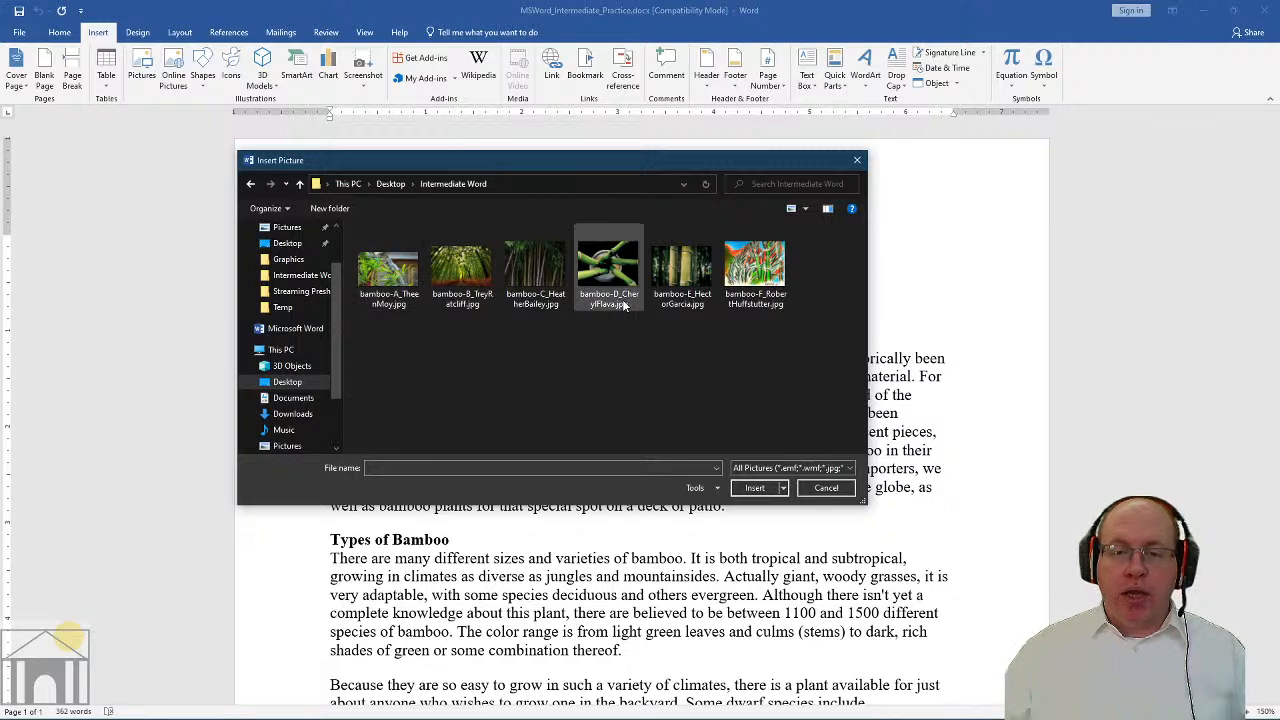
pyautogui.click(460, 282)
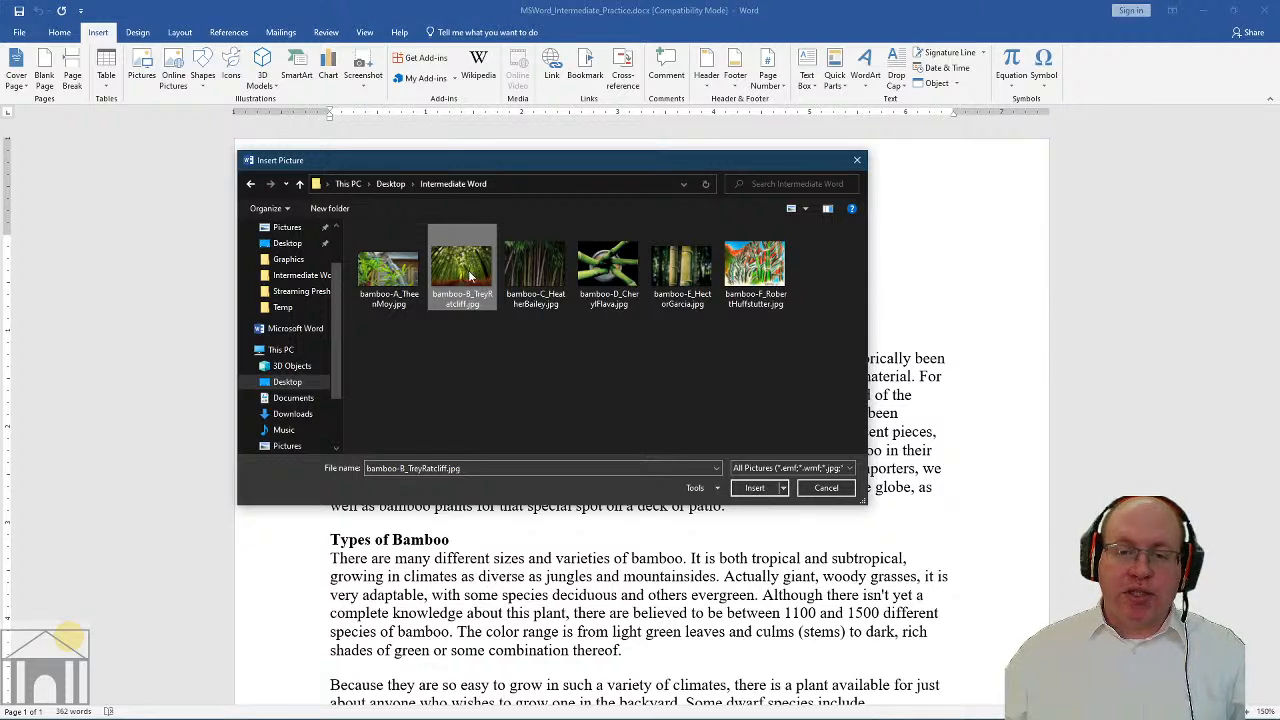
pyautogui.click(755, 488)
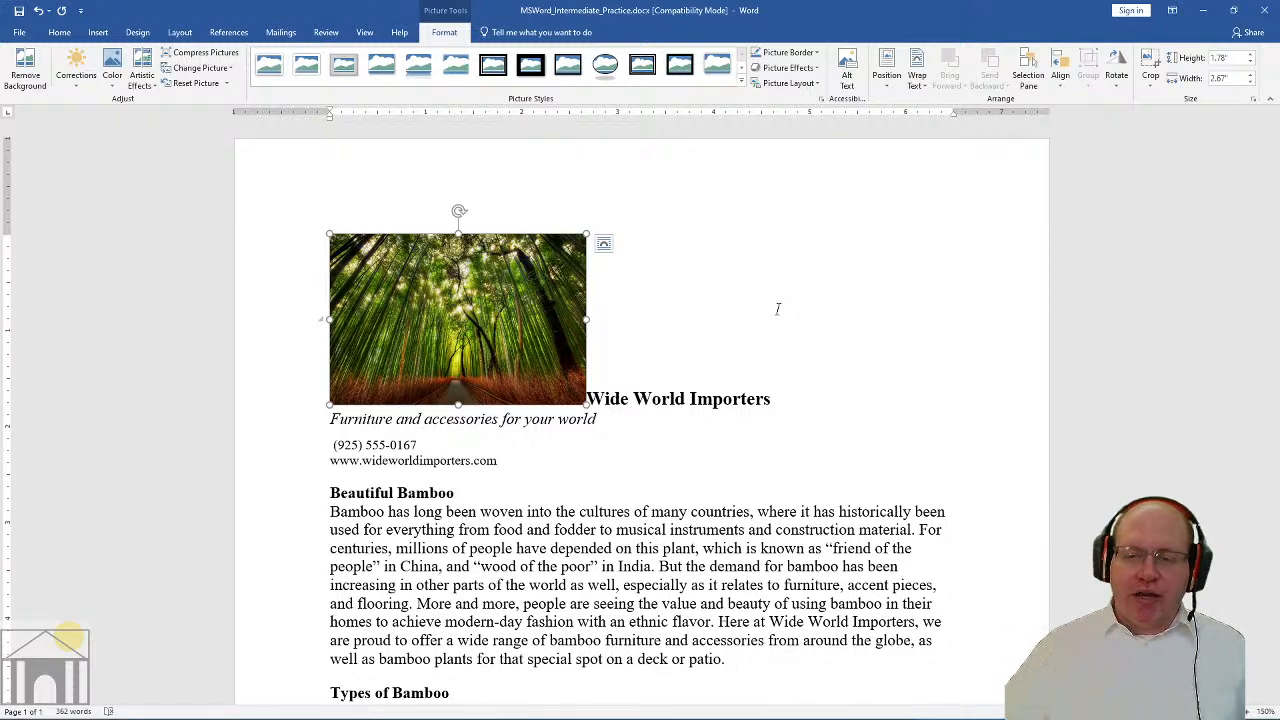
# Try moving the bamboo picture down to the Beautiful Bamboo heading, and return it to its place before the title
pyautogui.click(795, 513)
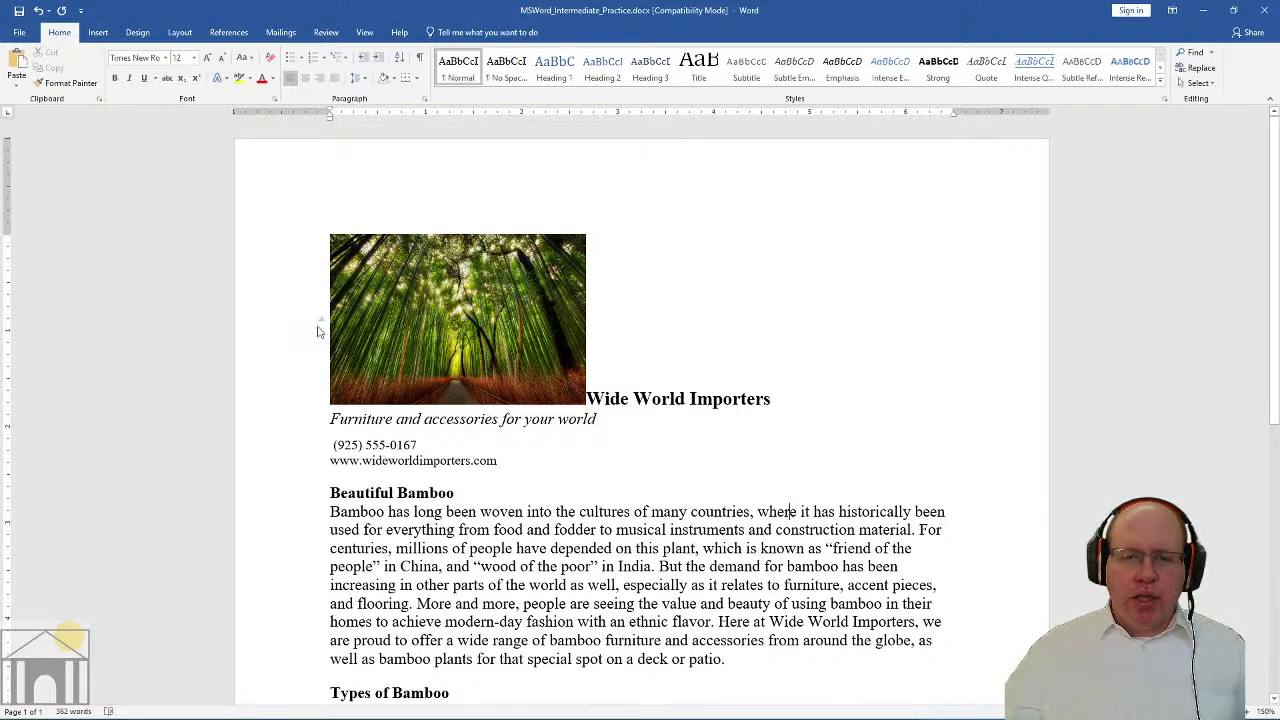
pyautogui.click(476, 326)
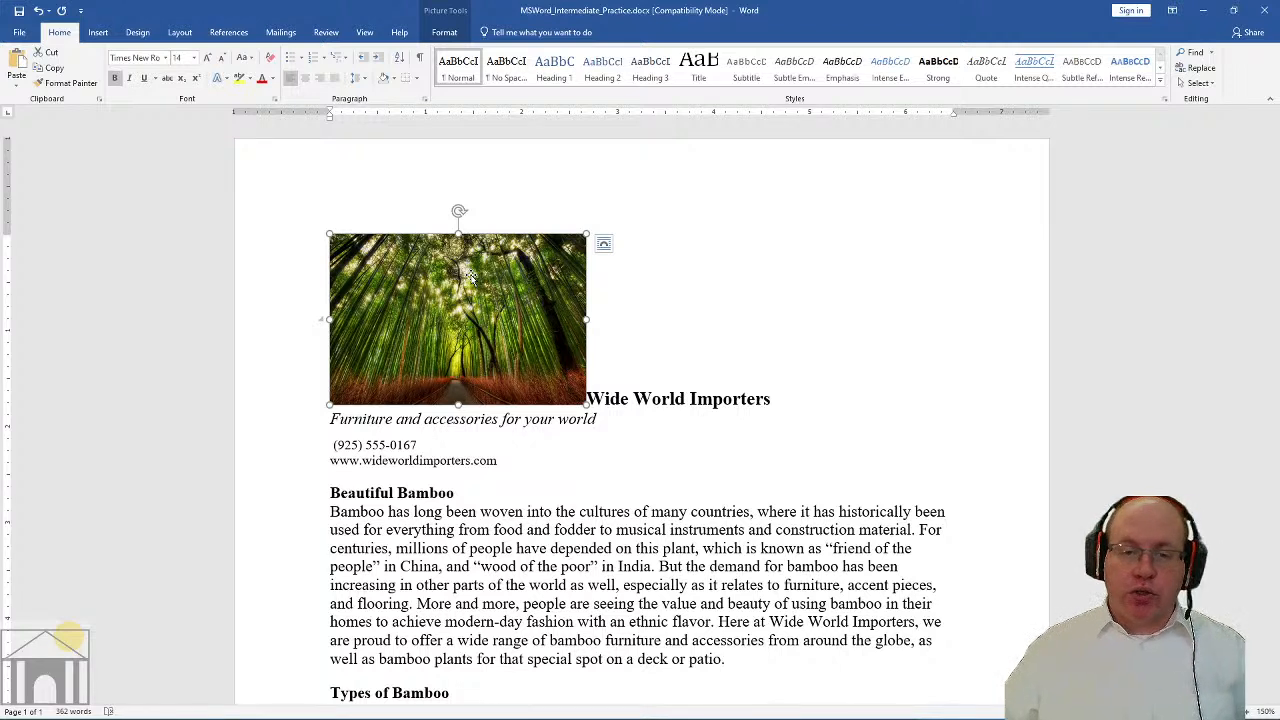
pyautogui.moveTo(471, 276); pyautogui.dragTo(464, 494)
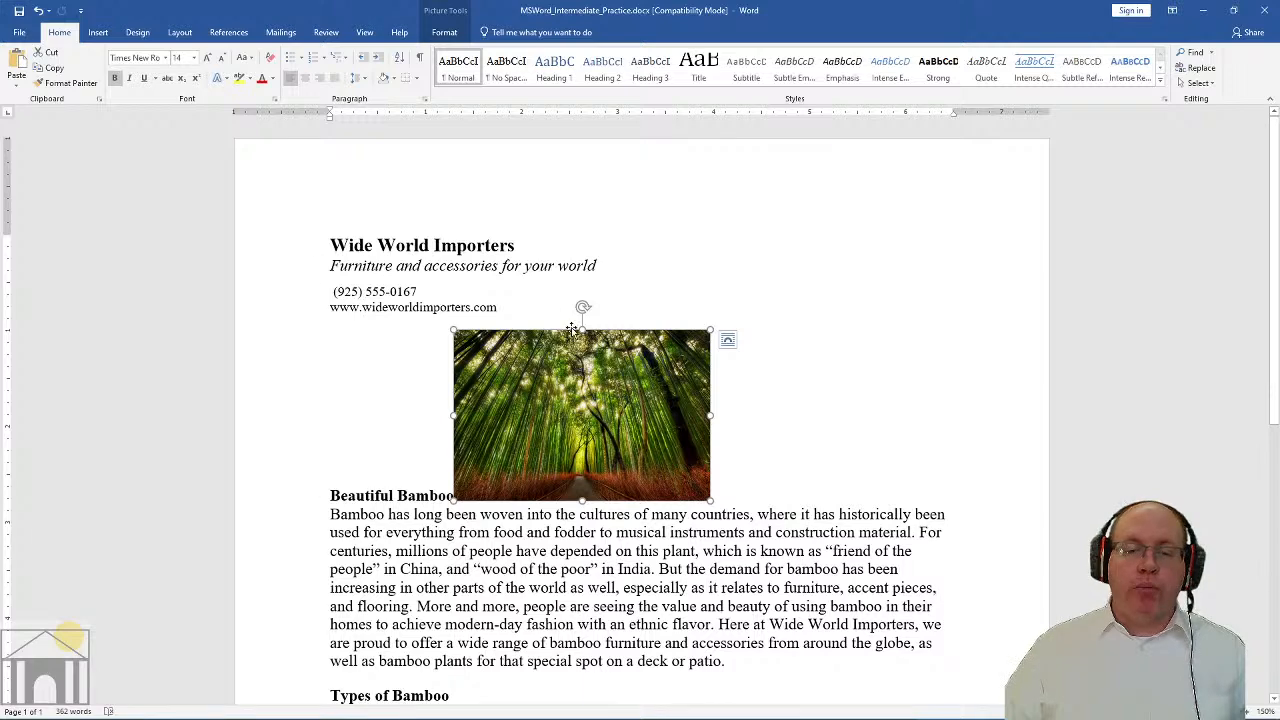
pyautogui.moveTo(580, 395); pyautogui.dragTo(331, 244)
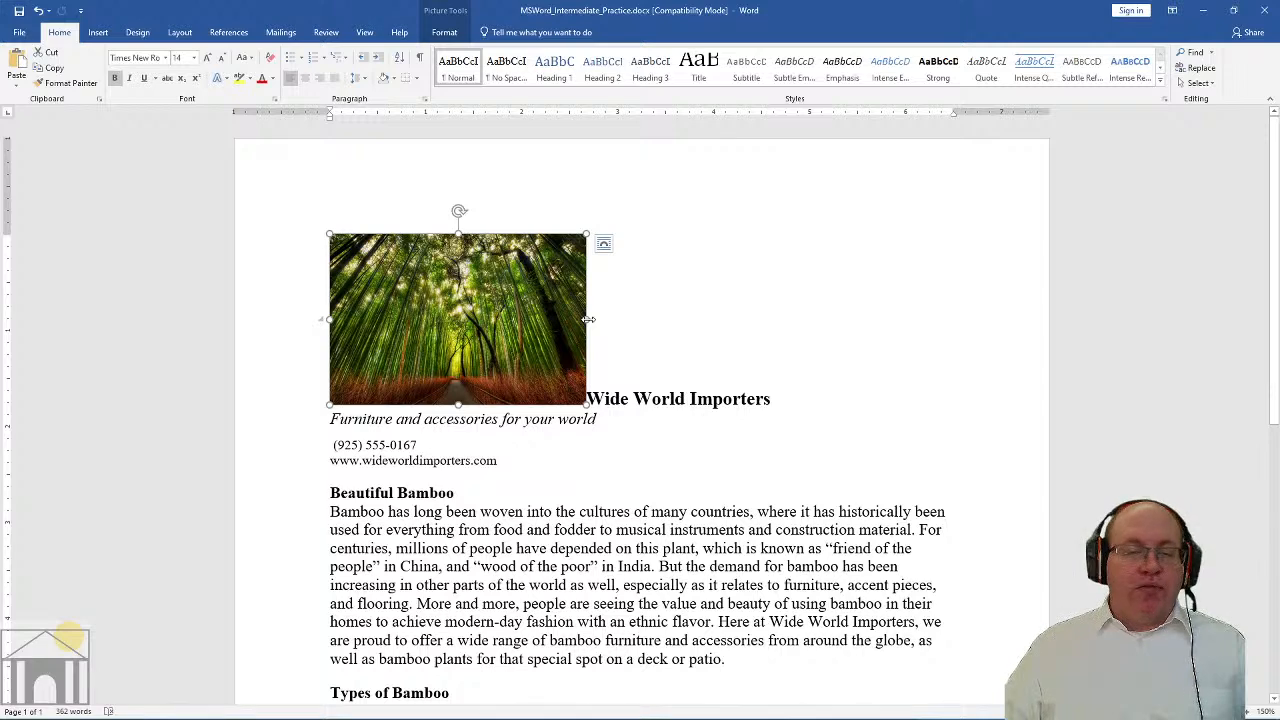
# Try narrowing the picture from its side and shortening it from its top edge, undoing each resize
pyautogui.moveTo(589, 320); pyautogui.dragTo(561, 318)
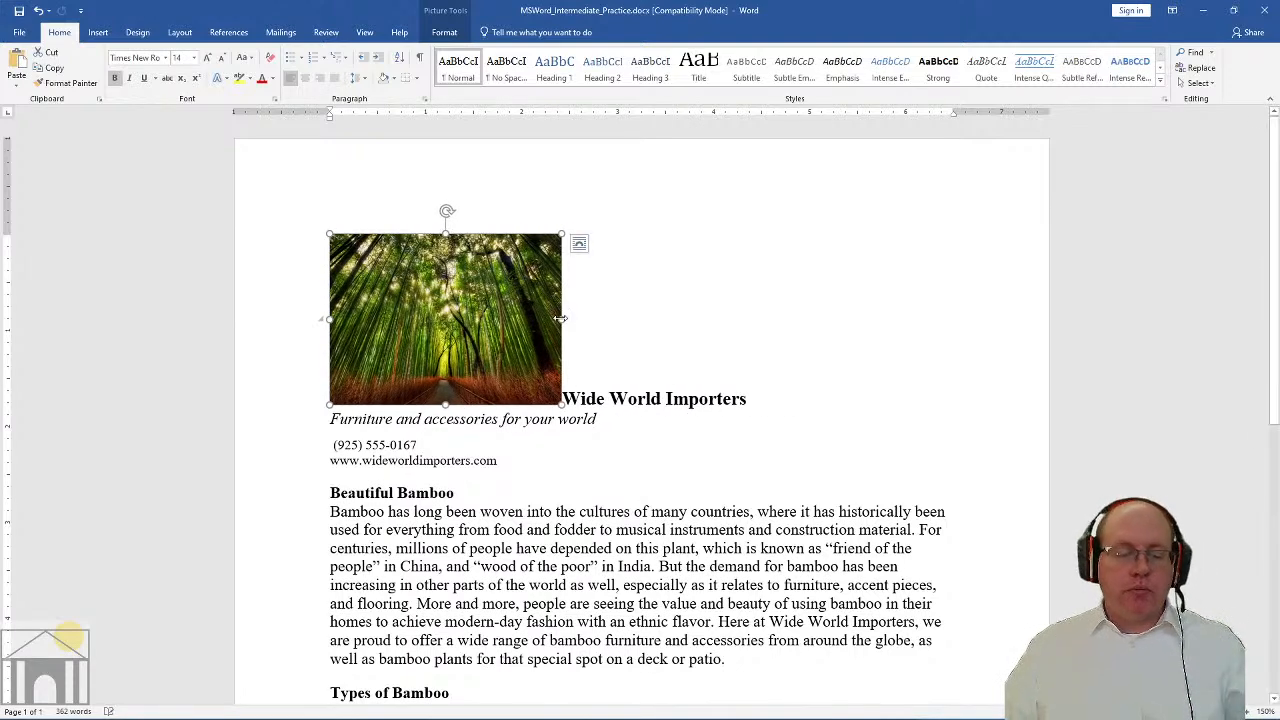
pyautogui.hotkey('ctrl', 'z')
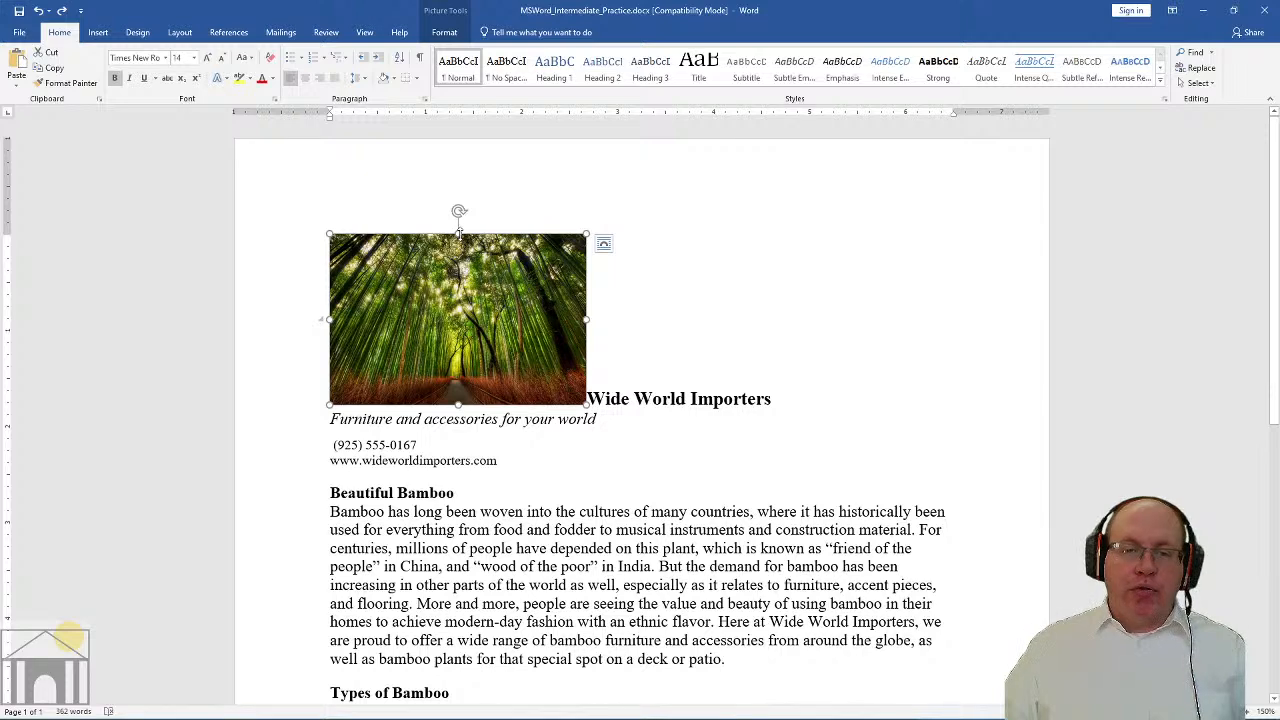
pyautogui.moveTo(459, 230)
pyautogui.mouseDown()
pyautogui.moveTo(457, 200)
pyautogui.moveTo(459, 238)
pyautogui.mouseUp()
pyautogui.hotkey('ctrl', 'z')
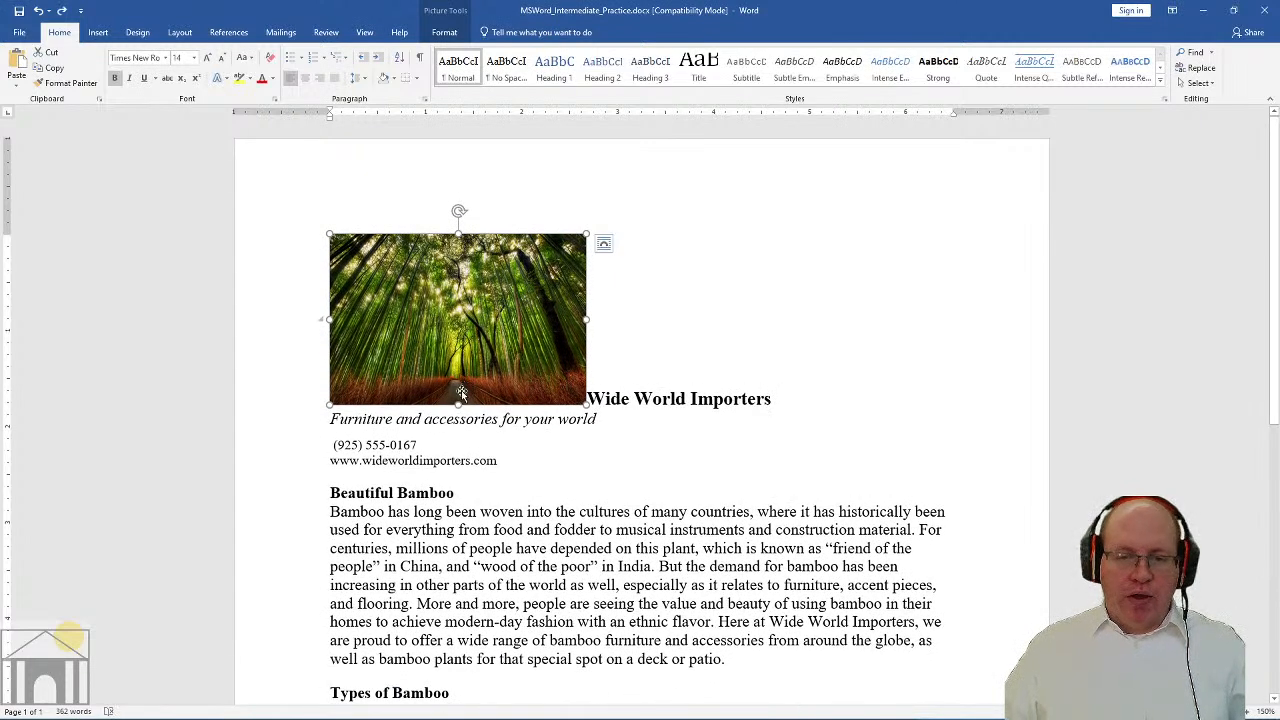
pyautogui.moveTo(457, 405)
pyautogui.mouseDown()
pyautogui.moveTo(457, 500)
pyautogui.moveTo(457, 285)
pyautogui.moveTo(452, 484)
pyautogui.moveTo(457, 290)
pyautogui.moveTo(451, 449)
pyautogui.moveTo(451, 380)
pyautogui.moveTo(457, 434)
pyautogui.moveTo(458, 405)
pyautogui.mouseUp()
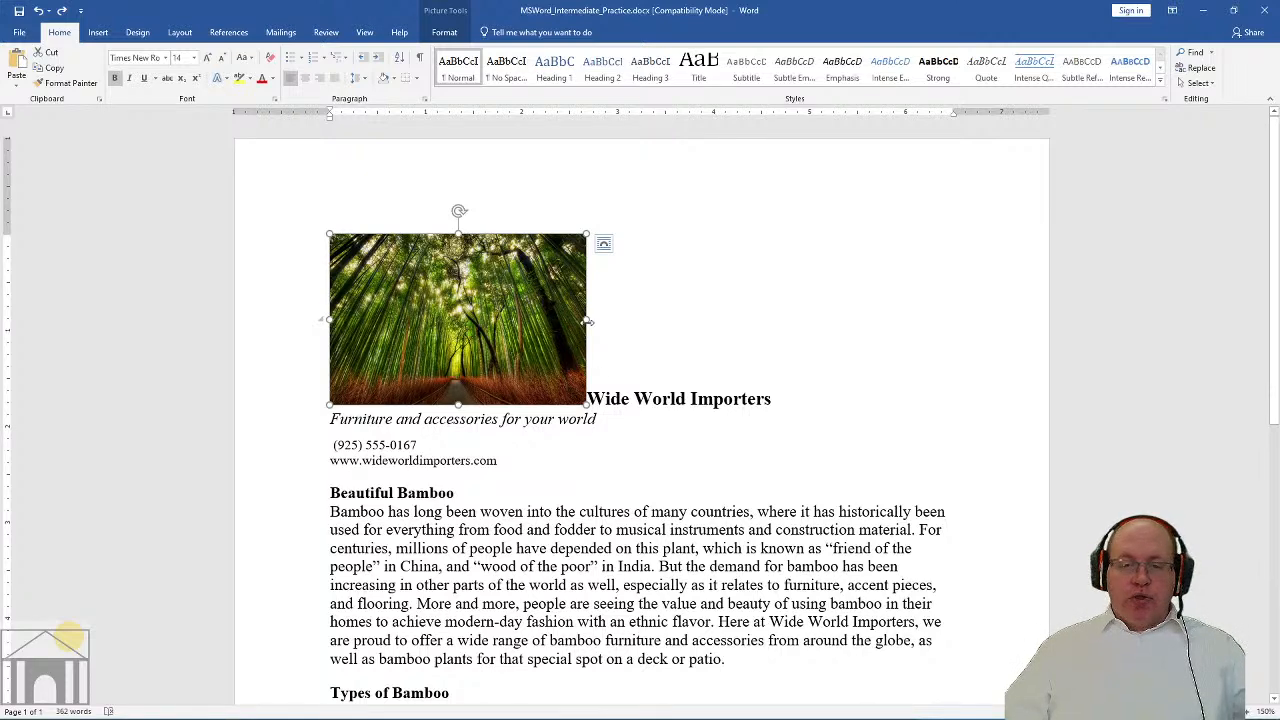
# Try stretching the picture much wider and squeezing it very narrow, and undo both width changes
pyautogui.moveTo(586, 320); pyautogui.dragTo(749, 330)
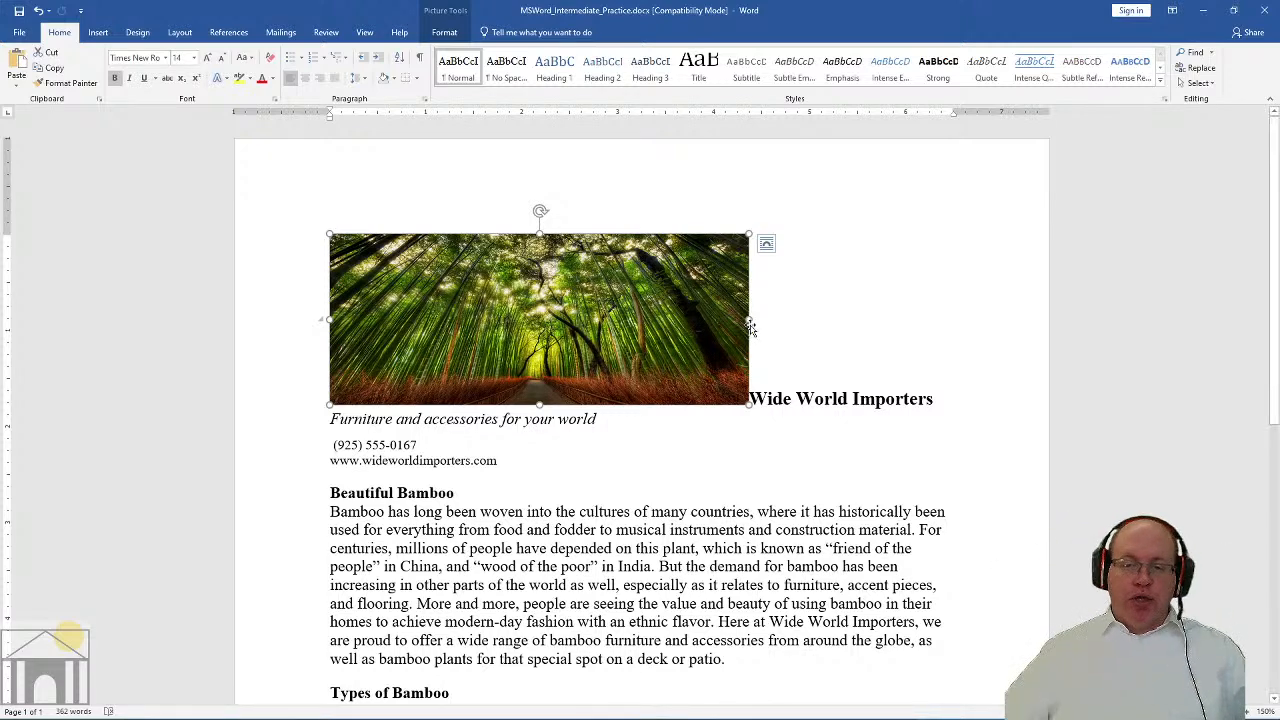
pyautogui.moveTo(749, 322); pyautogui.dragTo(432, 305)
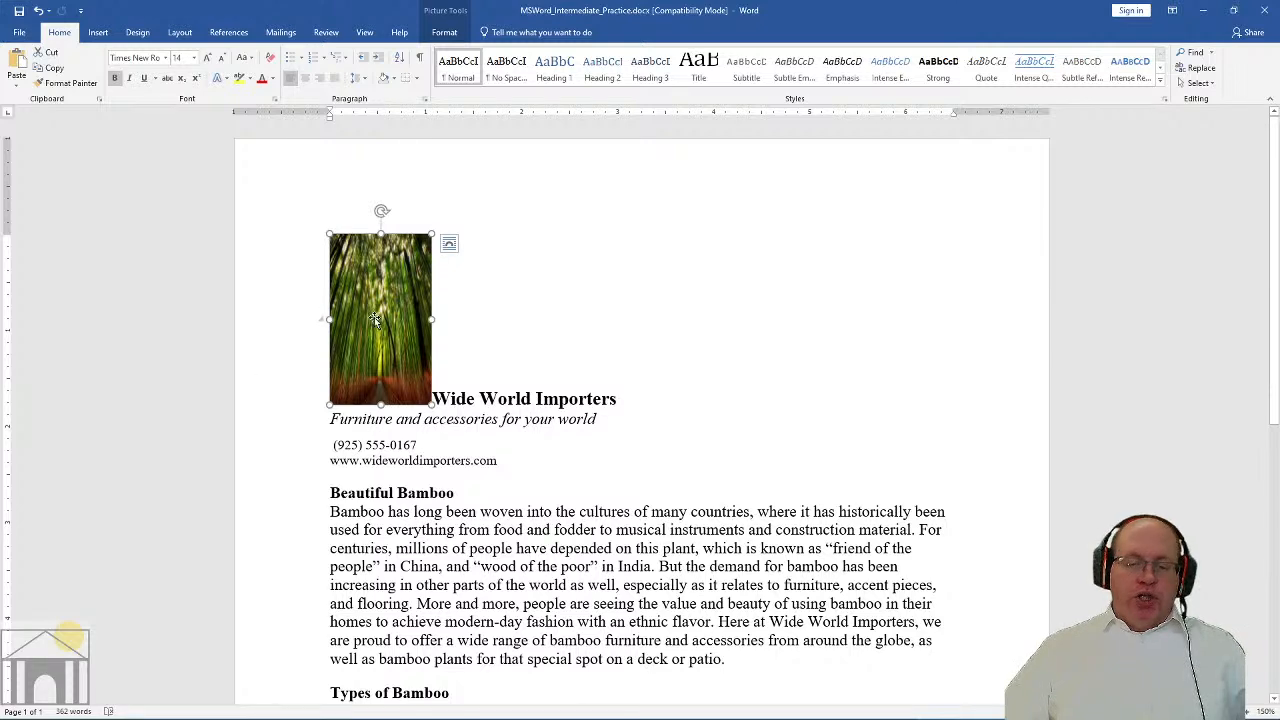
pyautogui.hotkey('ctrl', 'z')
pyautogui.hotkey('ctrl', 'z')
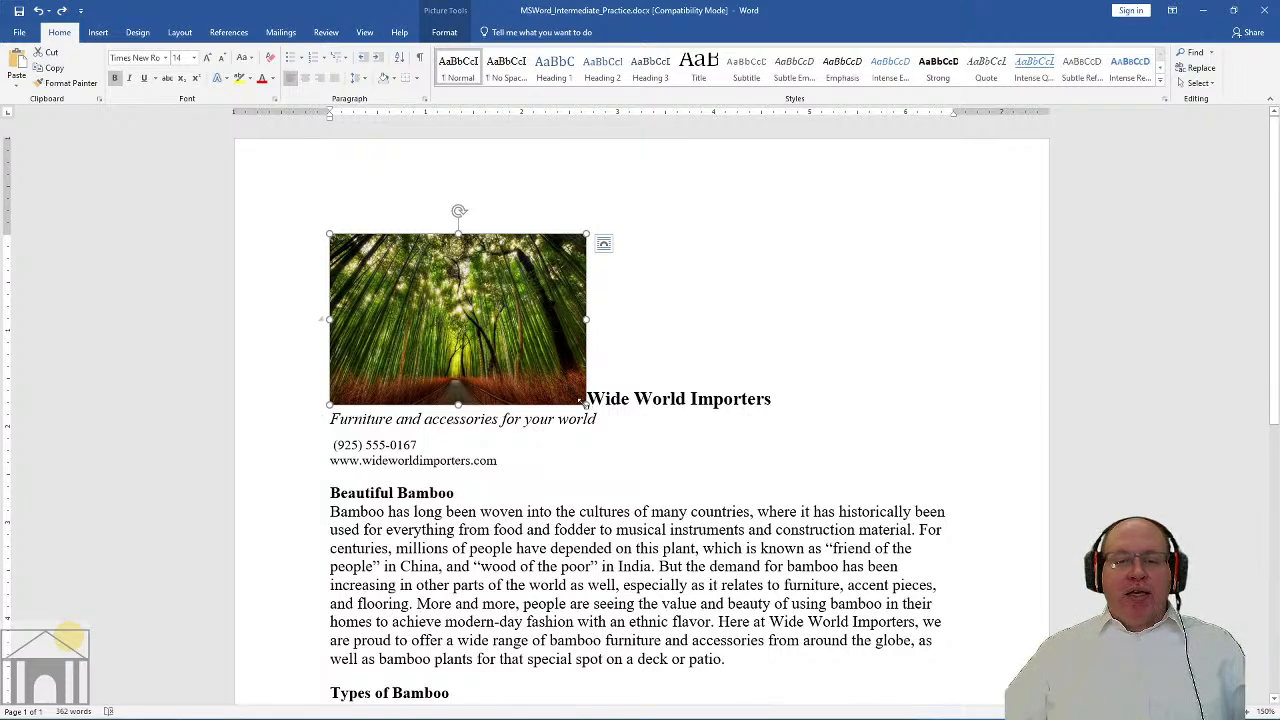
# Enlarge the bamboo picture proportionally from its corners to about 2.5" high and 3.74" wide
pyautogui.moveTo(583, 403); pyautogui.dragTo(709, 420)
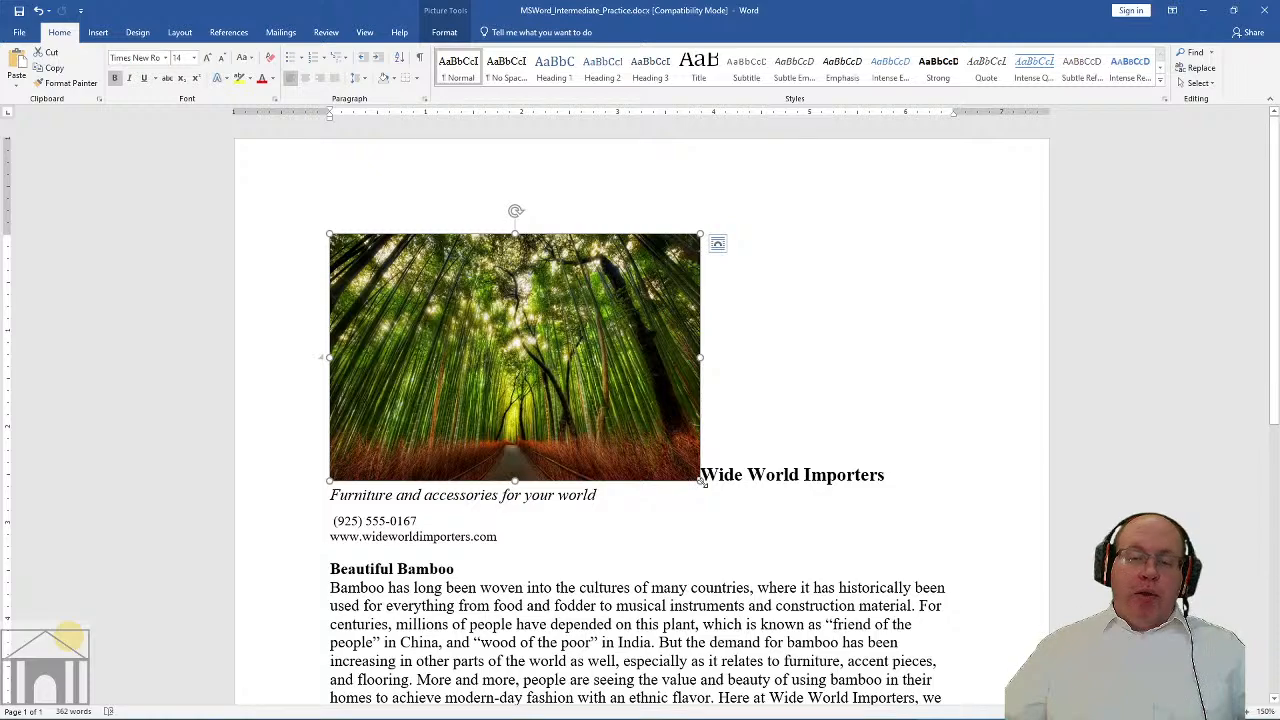
pyautogui.moveTo(700, 480); pyautogui.dragTo(672, 462)
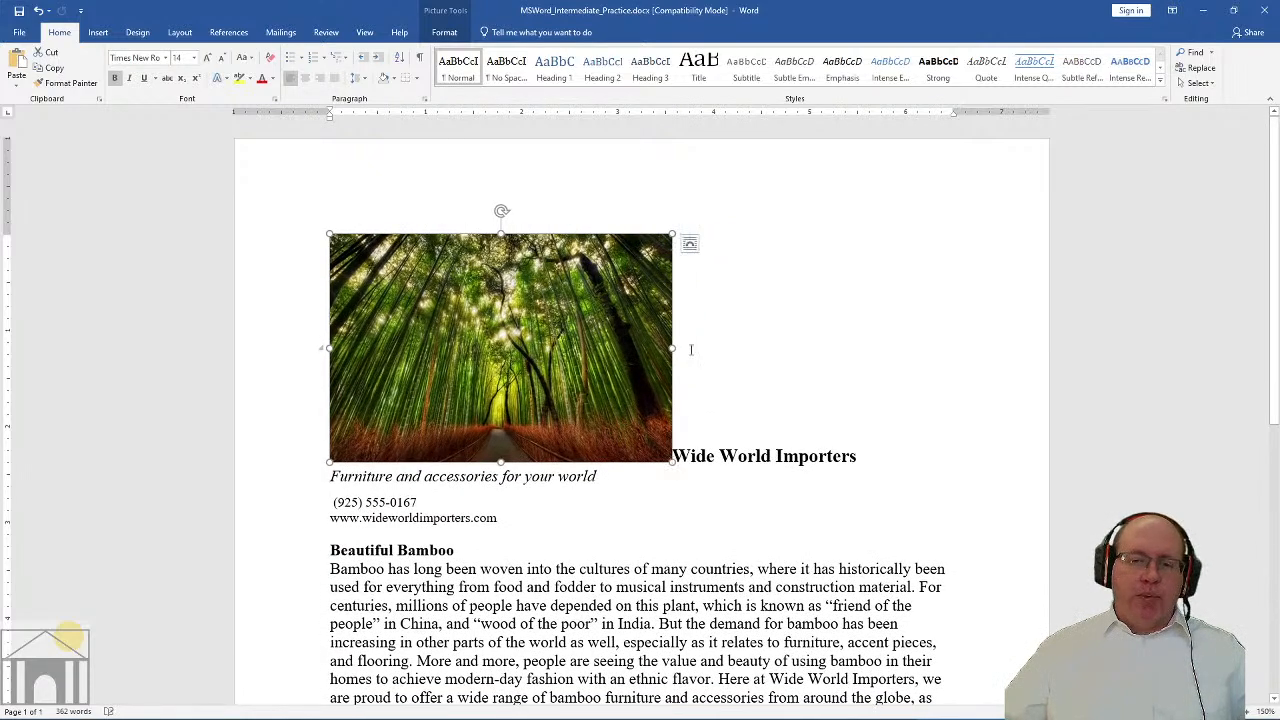
pyautogui.moveTo(672, 235)
pyautogui.mouseDown()
pyautogui.moveTo(600, 236)
pyautogui.moveTo(660, 246)
pyautogui.moveTo(586, 265)
pyautogui.moveTo(694, 240)
pyautogui.moveTo(548, 283)
pyautogui.moveTo(694, 240)
pyautogui.moveTo(626, 250)
pyautogui.moveTo(799, 225)
pyautogui.moveTo(566, 234)
pyautogui.moveTo(689, 234)
pyautogui.mouseUp()
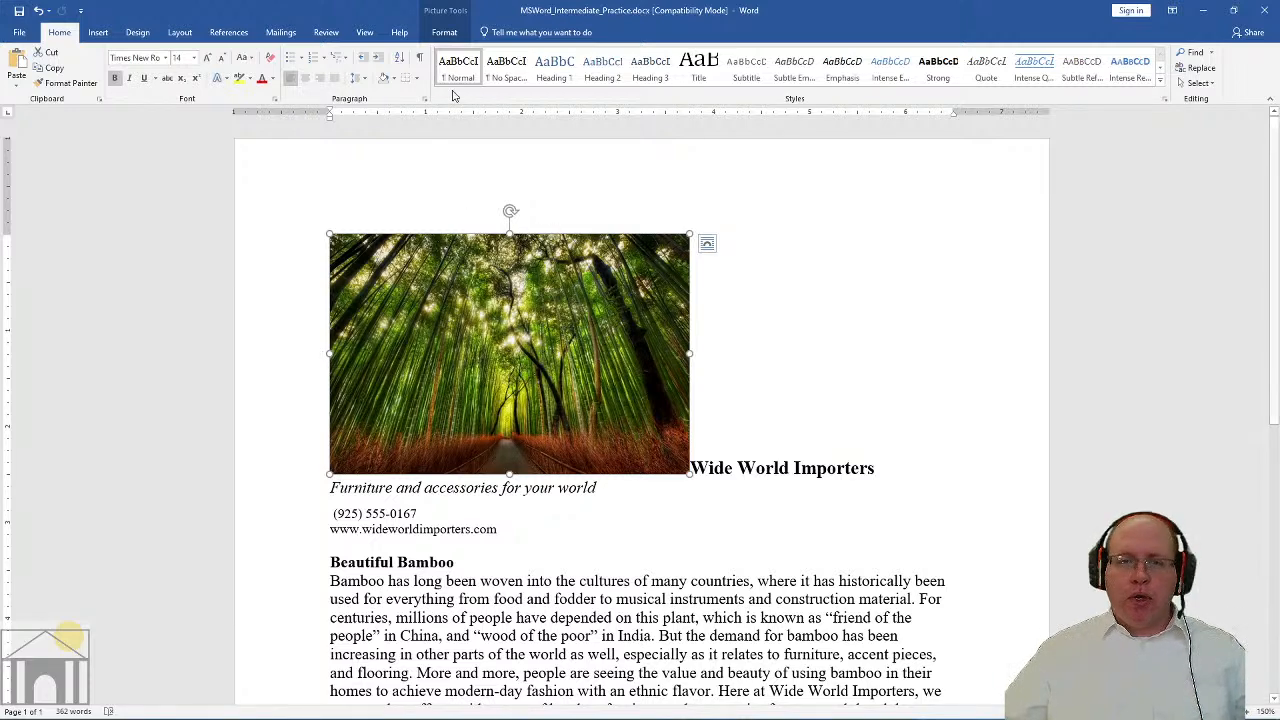
pyautogui.click(446, 32)
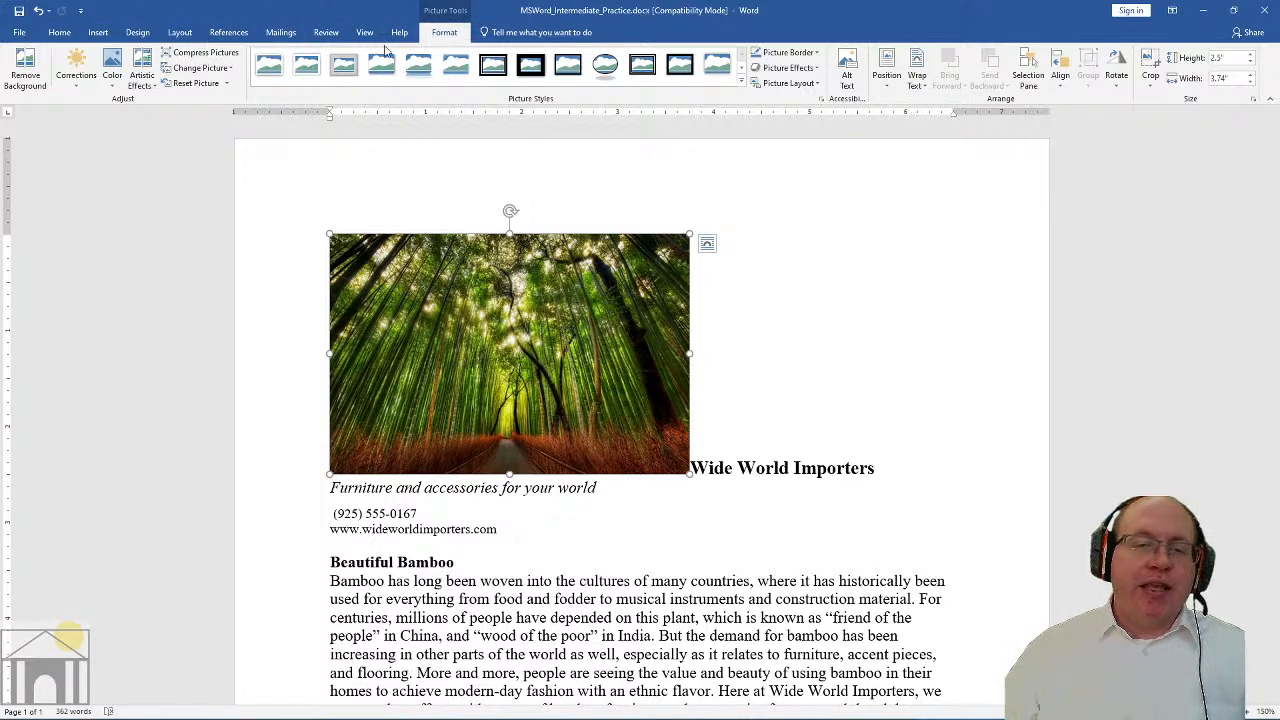
pyautogui.click(98, 33)
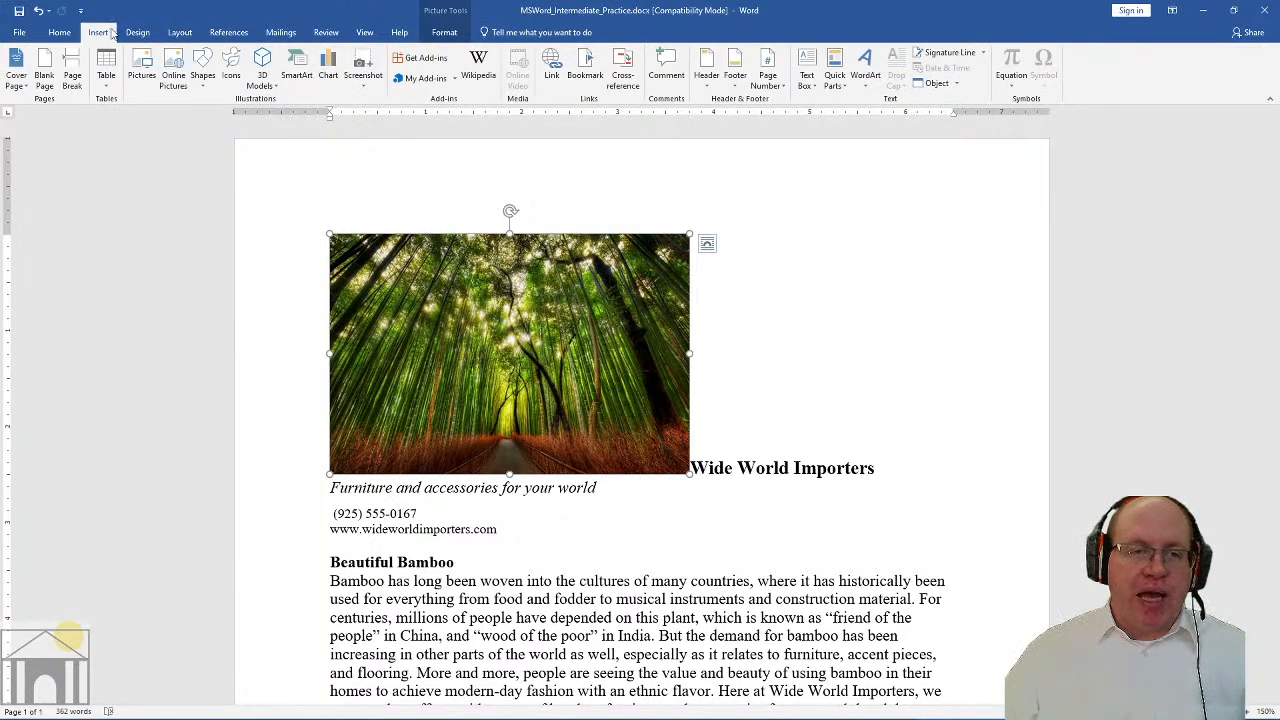
pyautogui.click(59, 32)
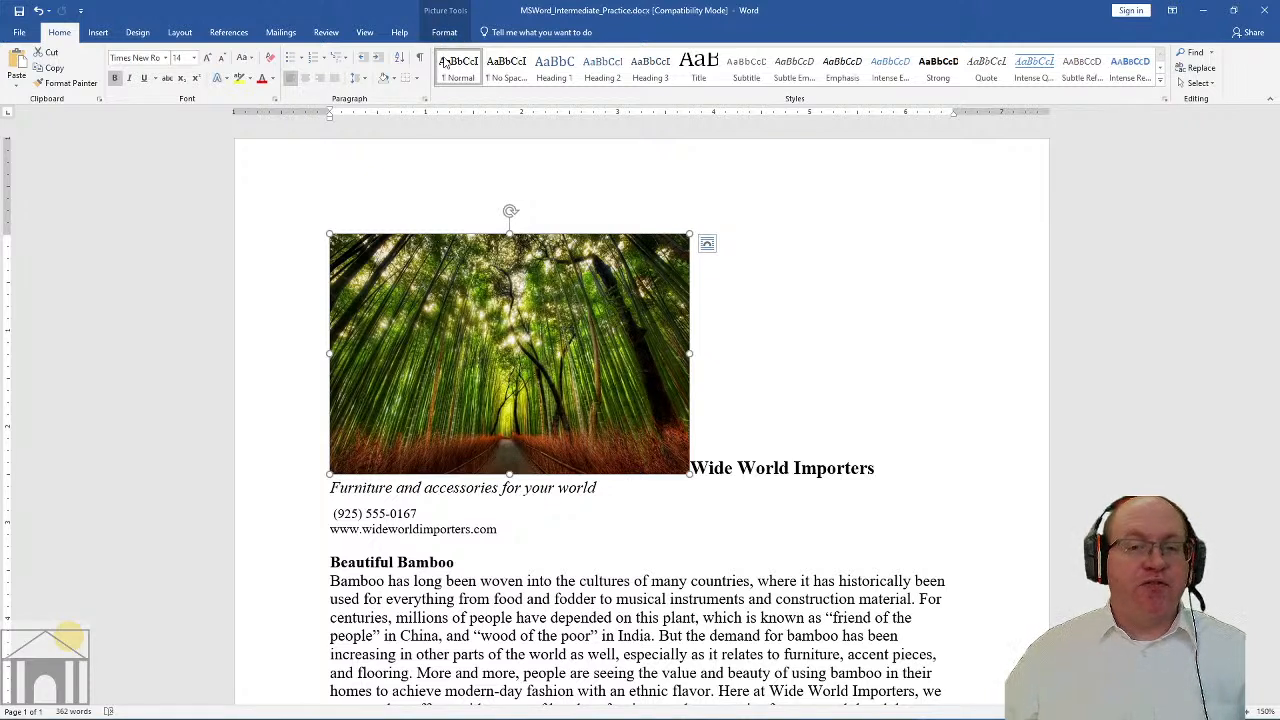
pyautogui.click(446, 34)
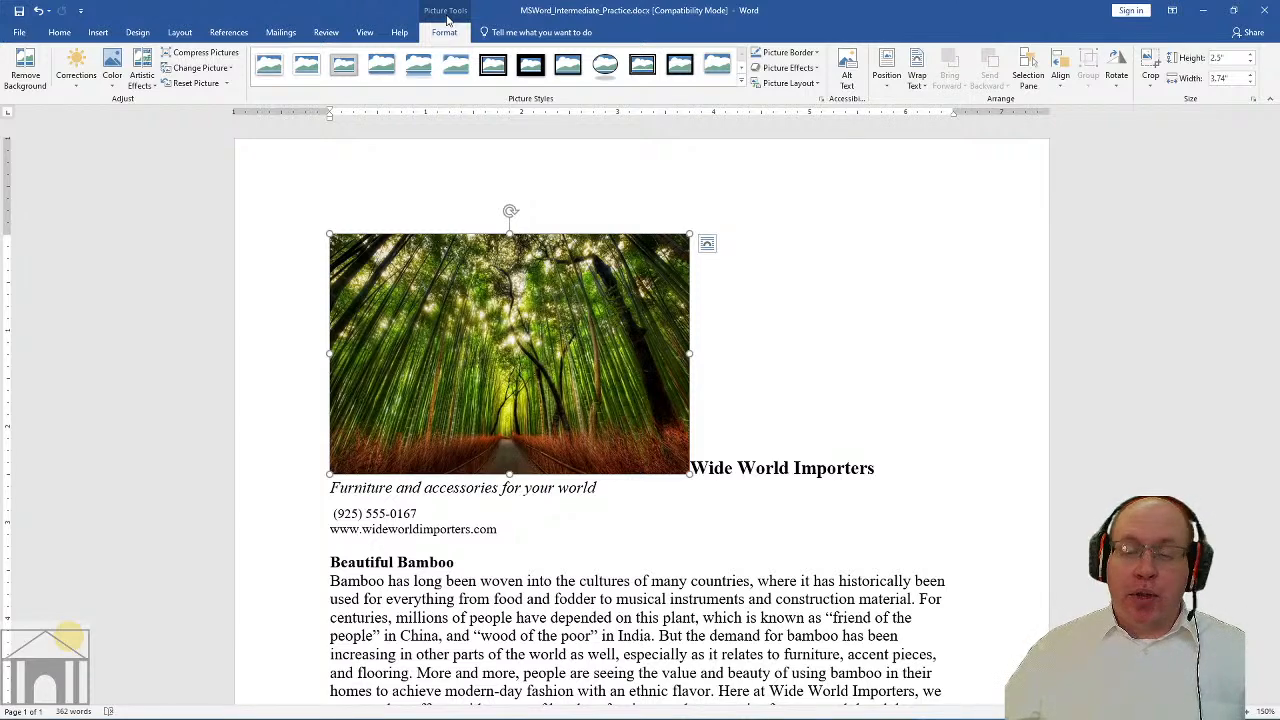
pyautogui.click(762, 618)
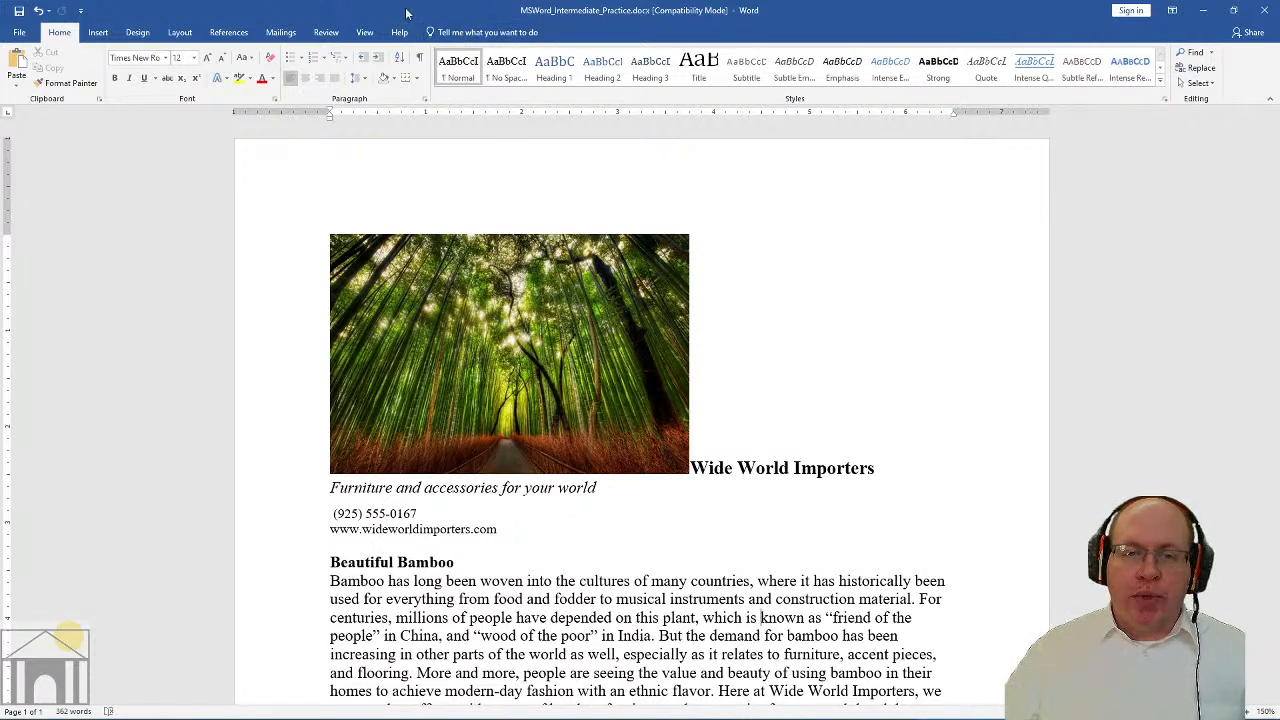
pyautogui.click(507, 289)
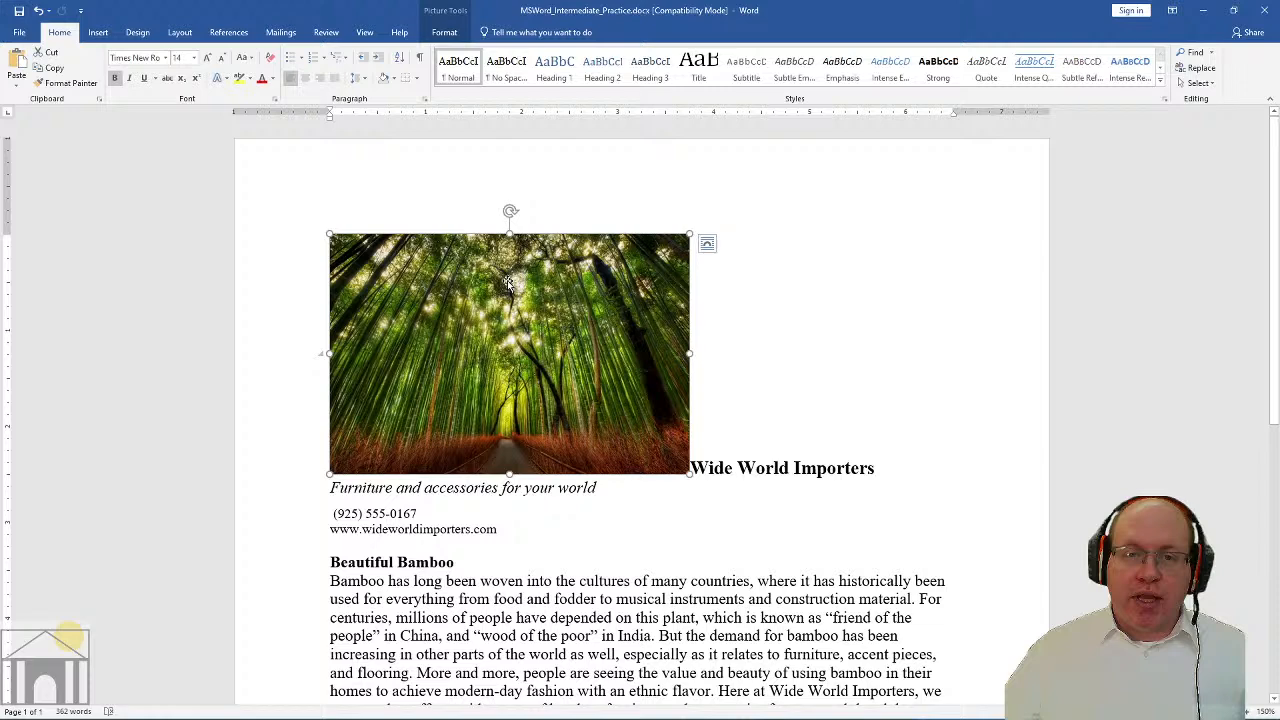
# Decrease the bamboo picture's width incrementally to 3.4" with its proportions kept
pyautogui.click(446, 32)
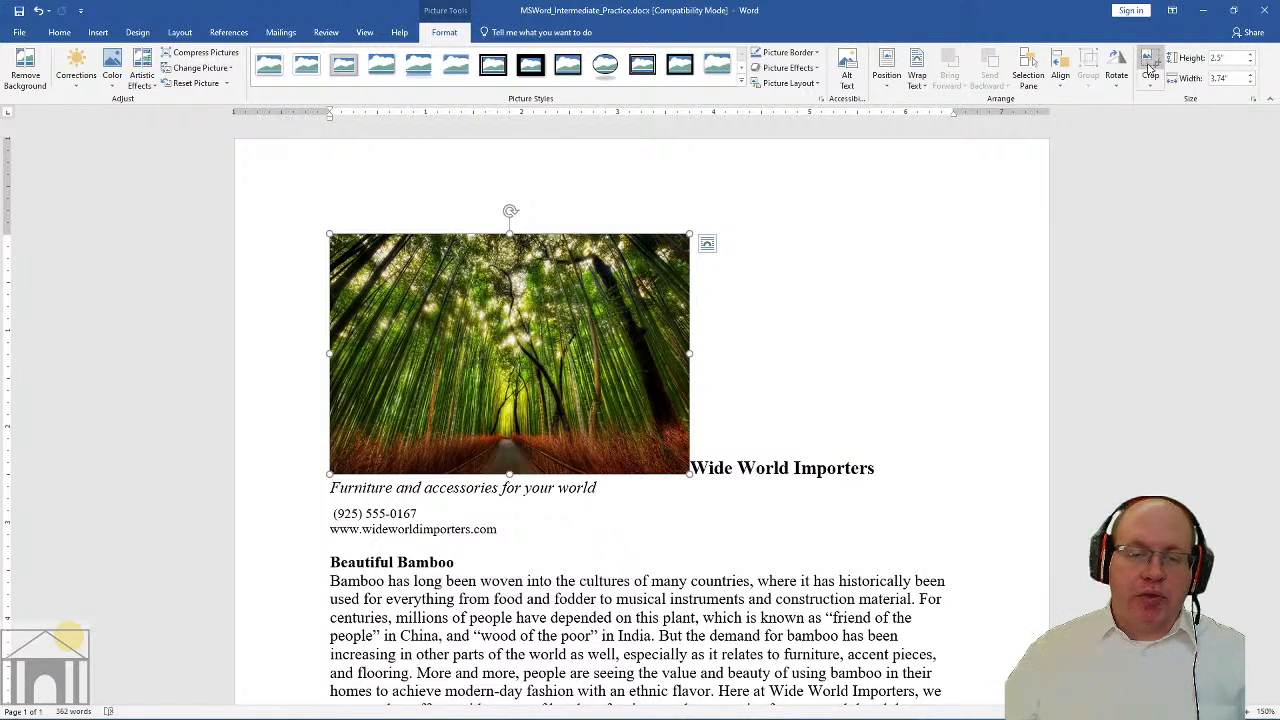
pyautogui.click(1224, 78)
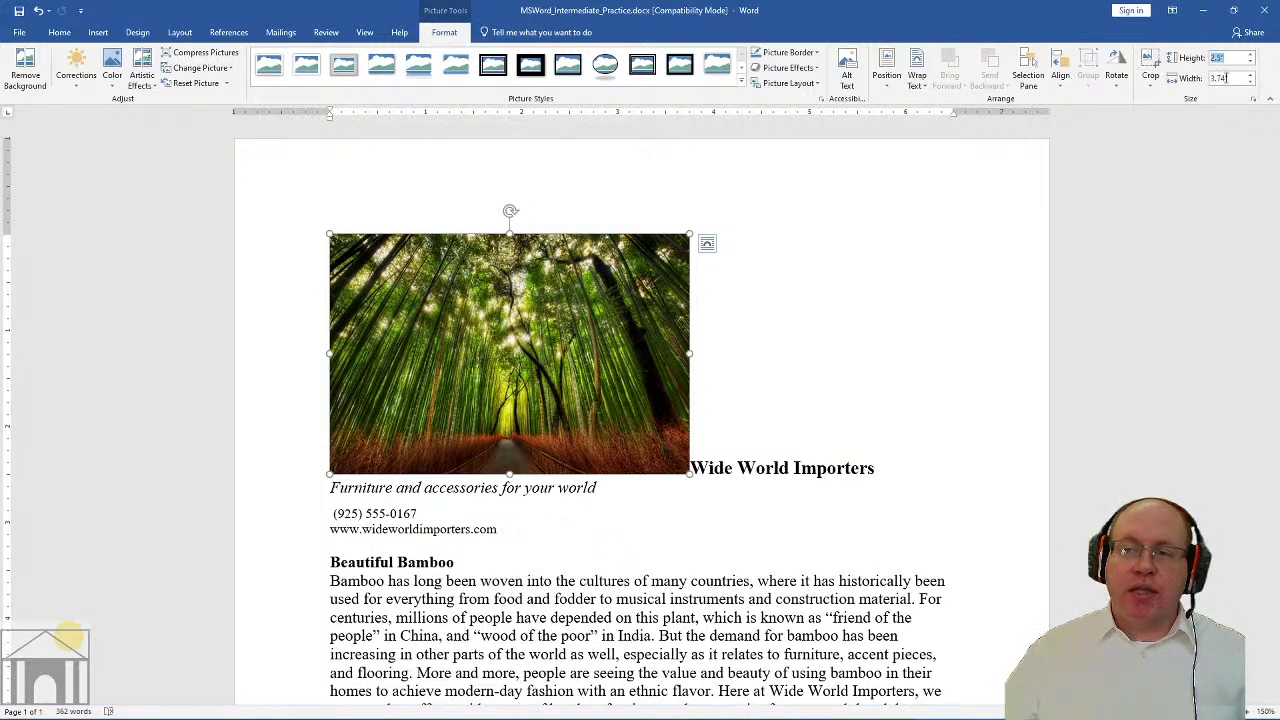
pyautogui.click(1233, 59)
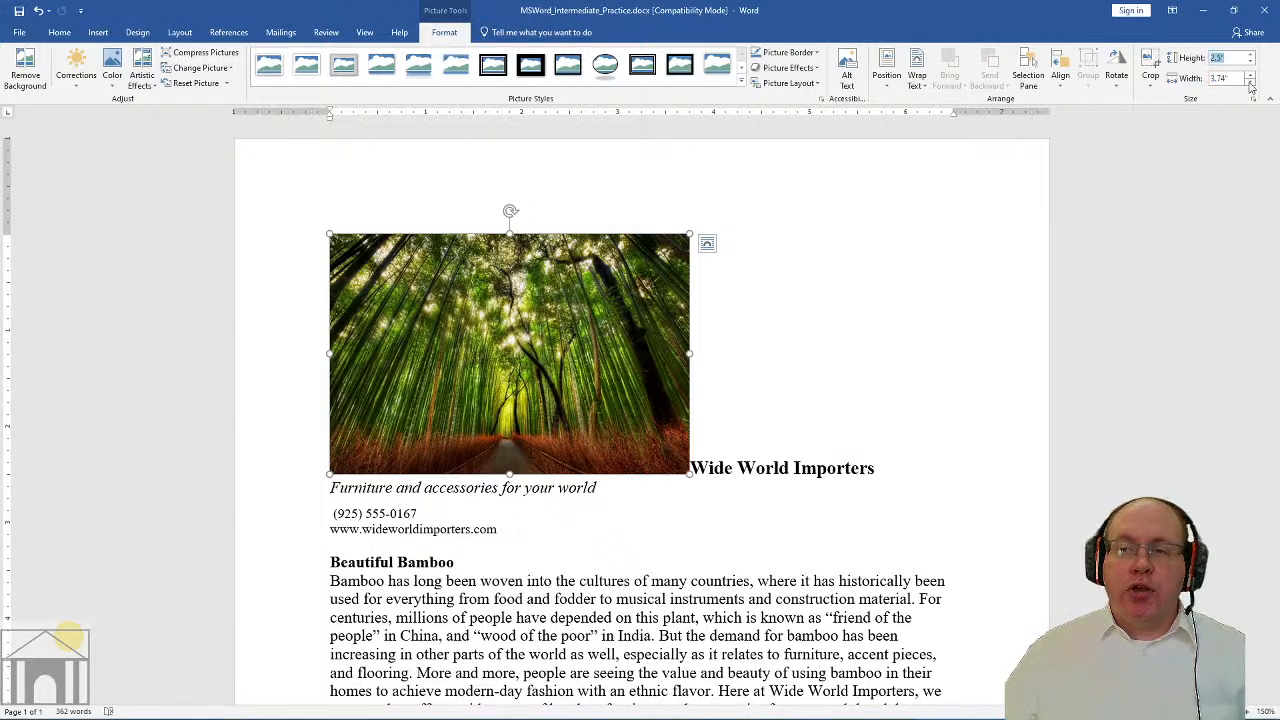
pyautogui.click(1250, 83)
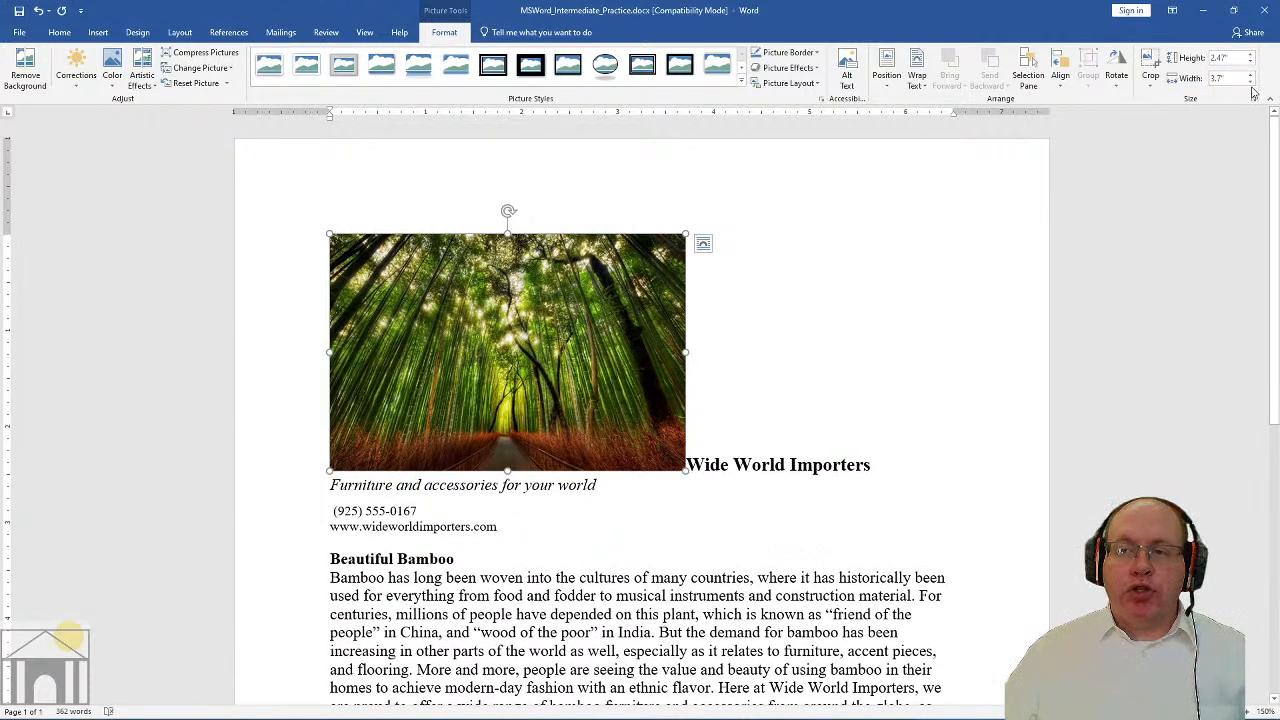
pyautogui.click(1251, 85)
pyautogui.click(1251, 85)
pyautogui.click(1251, 85)
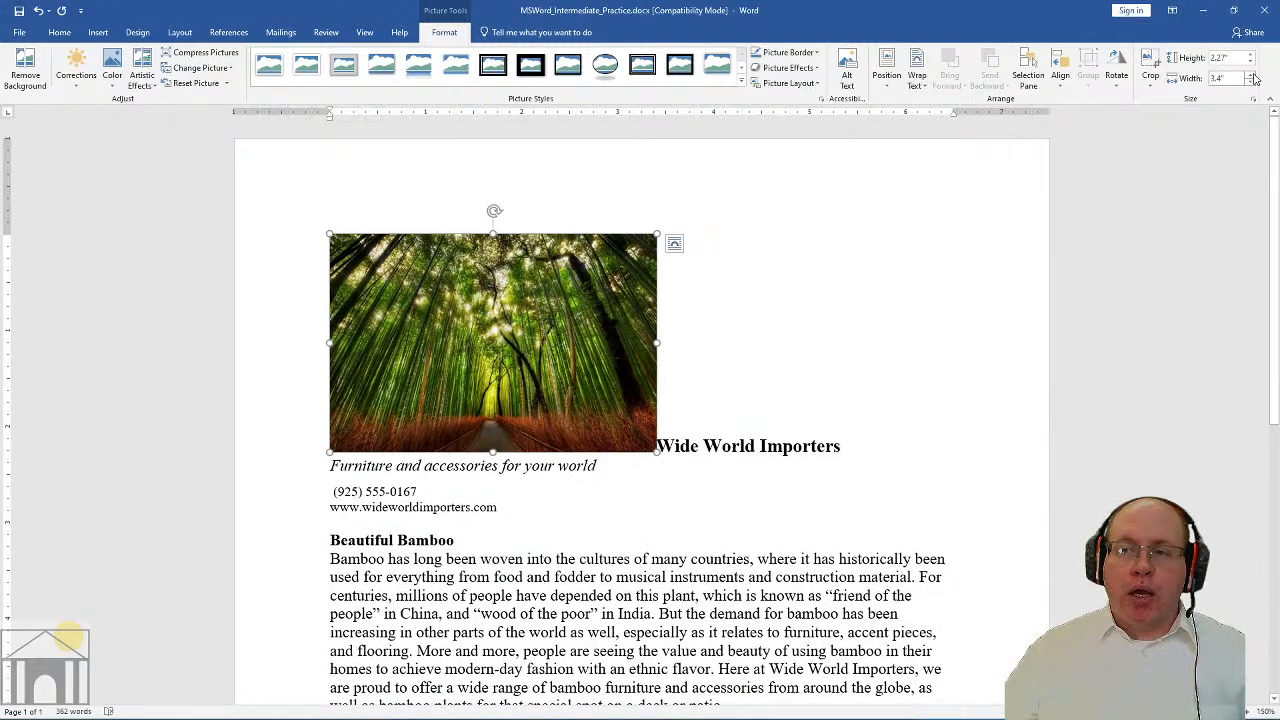
# Increase the picture's width incrementally to 3.8", and bring it back down to 3.6"
pyautogui.click(1254, 75)
pyautogui.click(1254, 75)
pyautogui.click(1254, 75)
pyautogui.click(1255, 75)
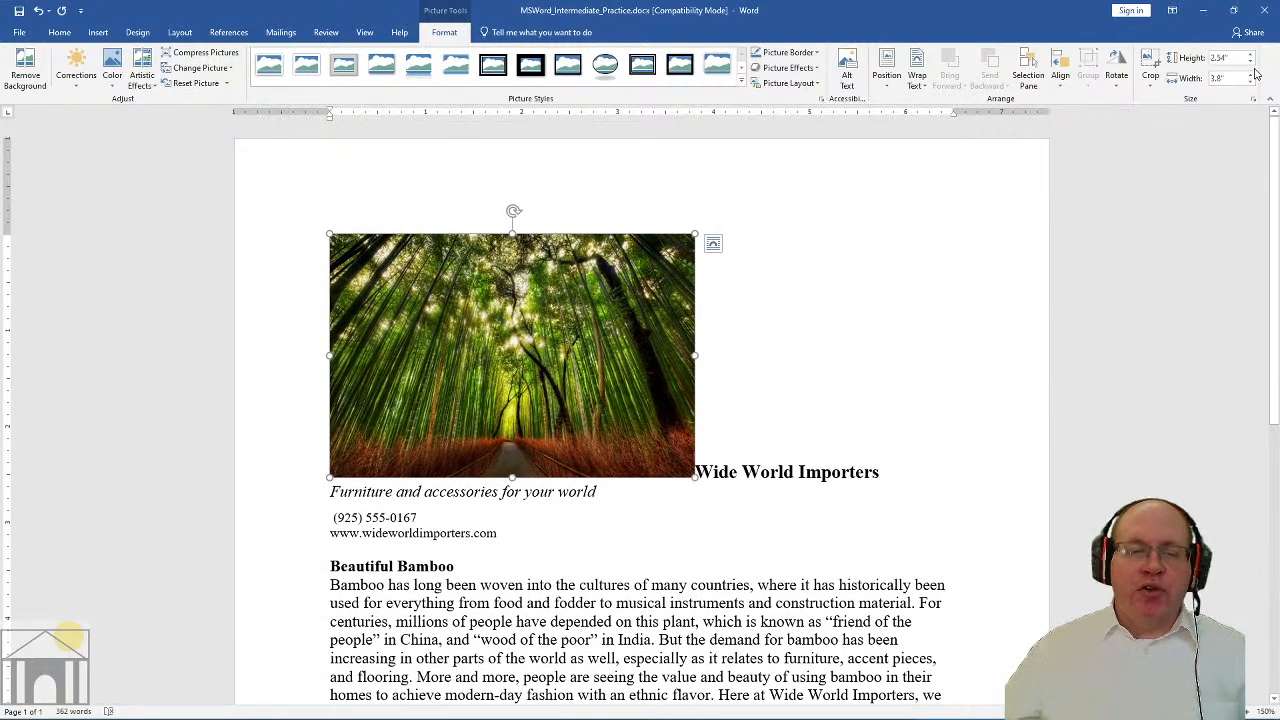
pyautogui.click(1251, 82)
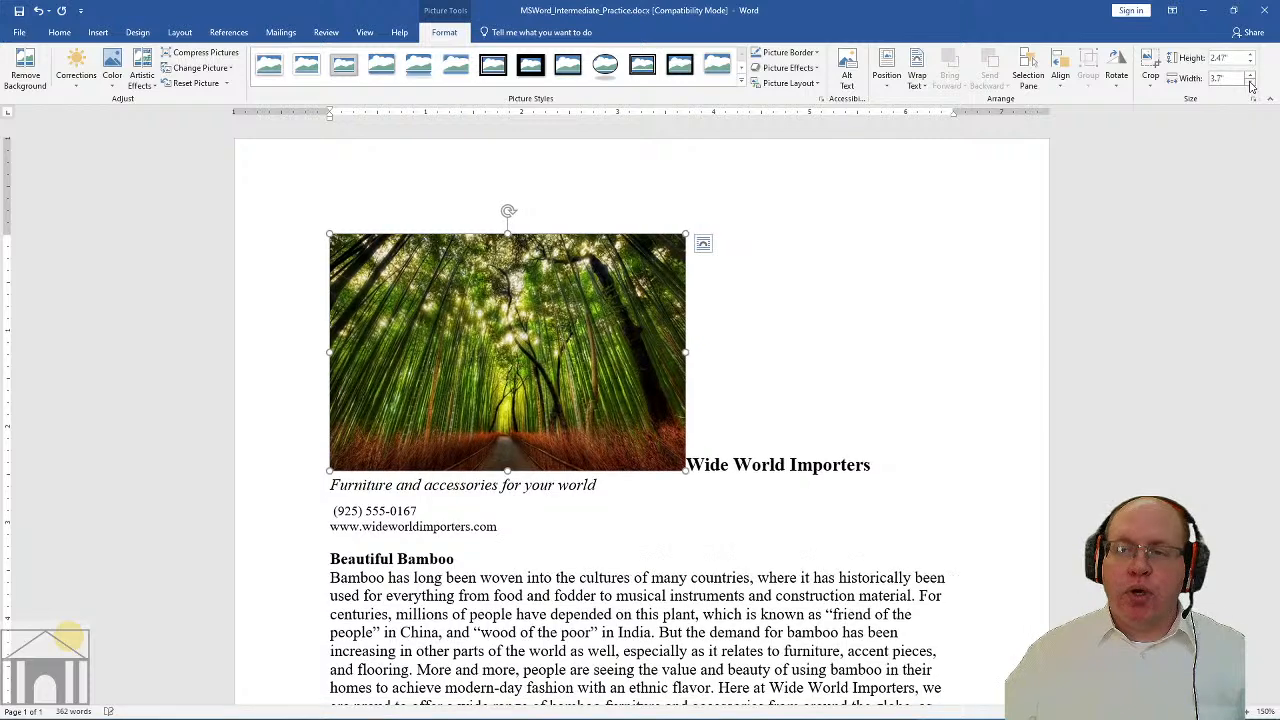
pyautogui.click(1251, 82)
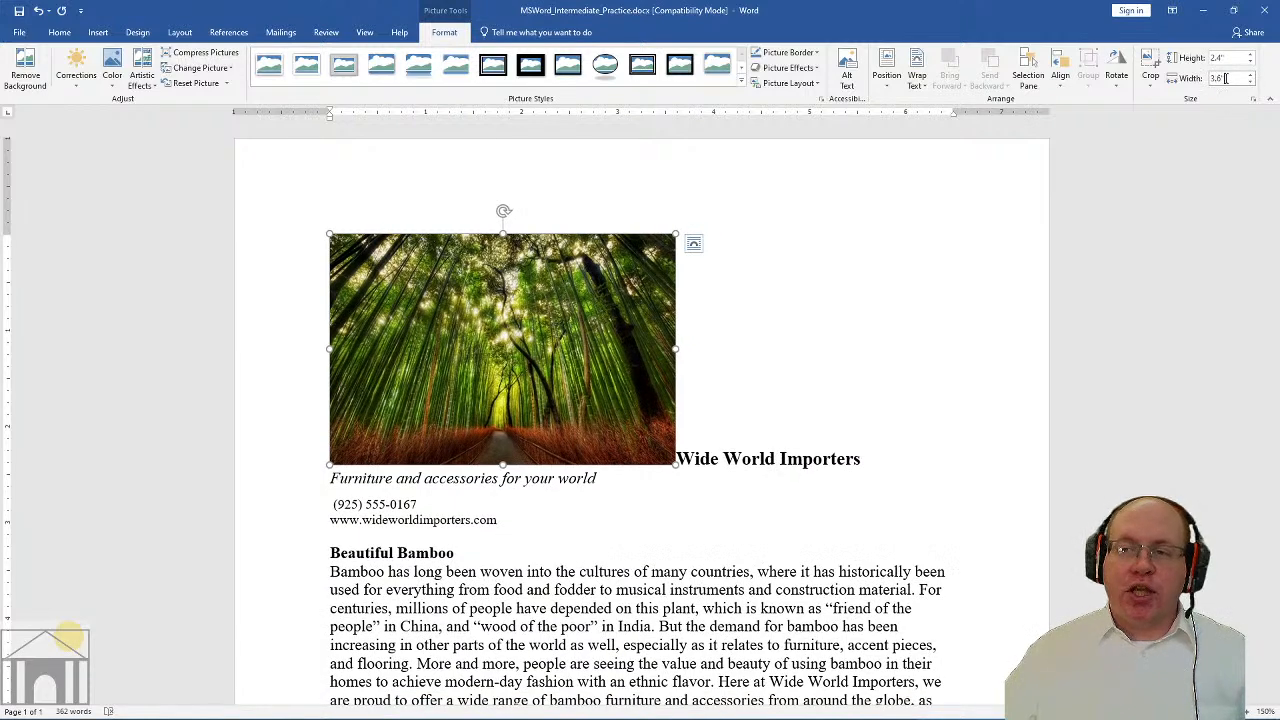
# Set the bamboo picture's width to exactly 3"
pyautogui.doubleClick(1228, 78)
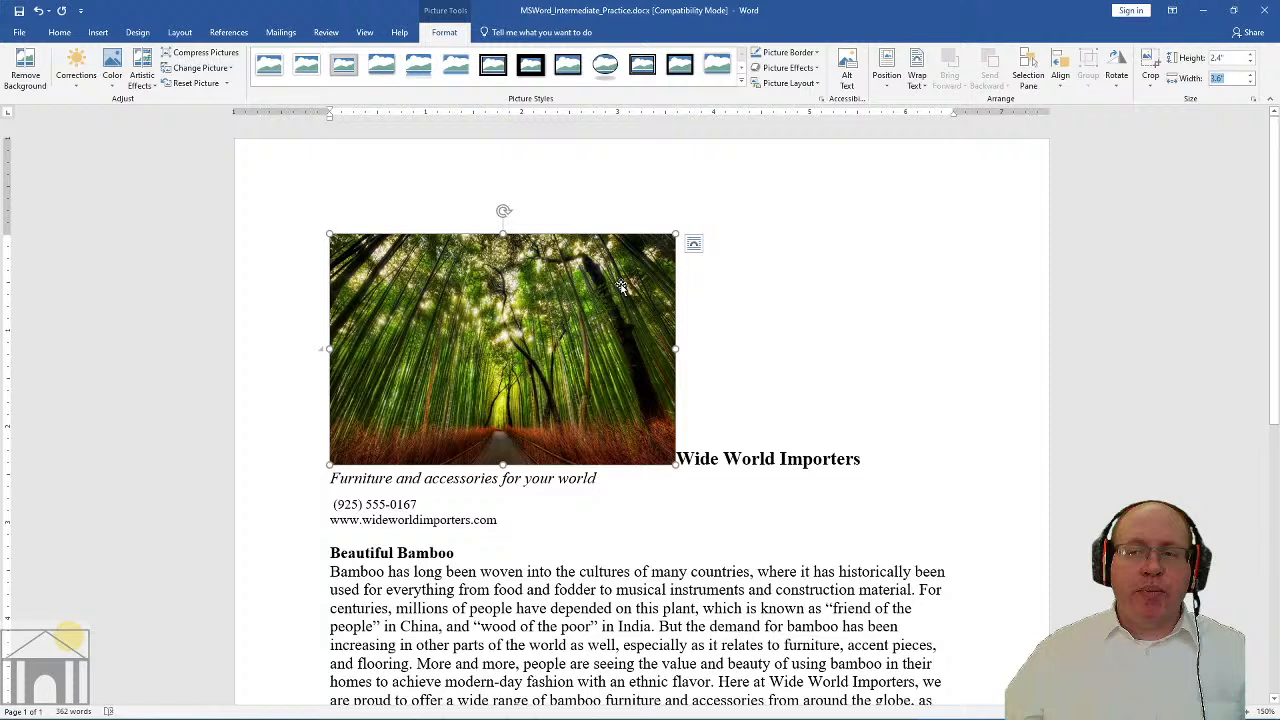
pyautogui.click(1228, 78)
pyautogui.moveTo(1237, 77); pyautogui.dragTo(1208, 79)
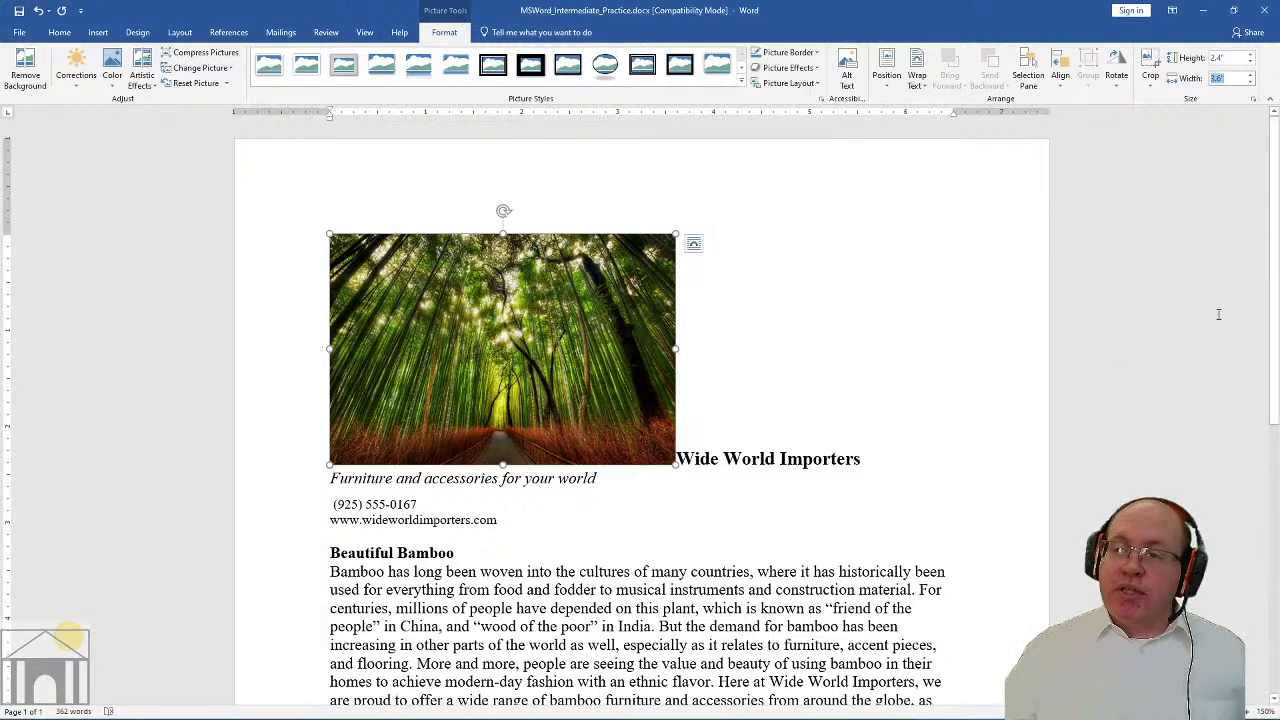
pyautogui.click(1232, 78)
pyautogui.moveTo(1232, 78); pyautogui.dragTo(1208, 79)
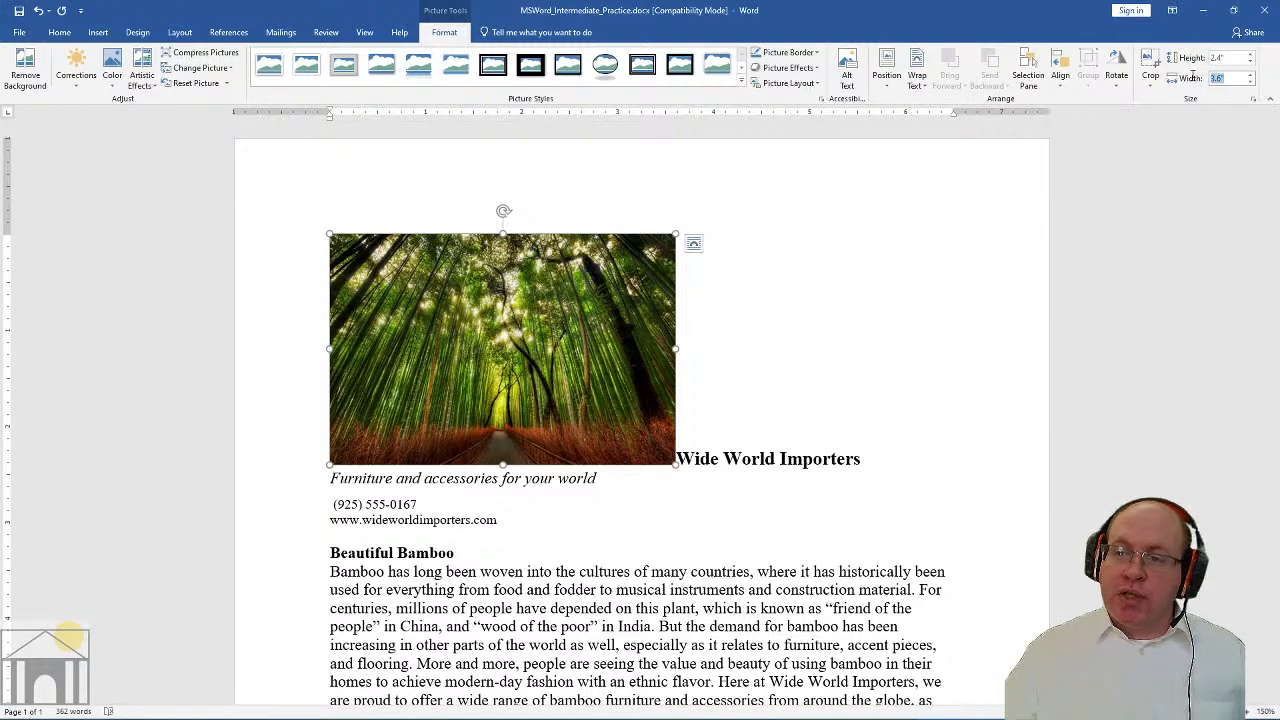
pyautogui.write('3')
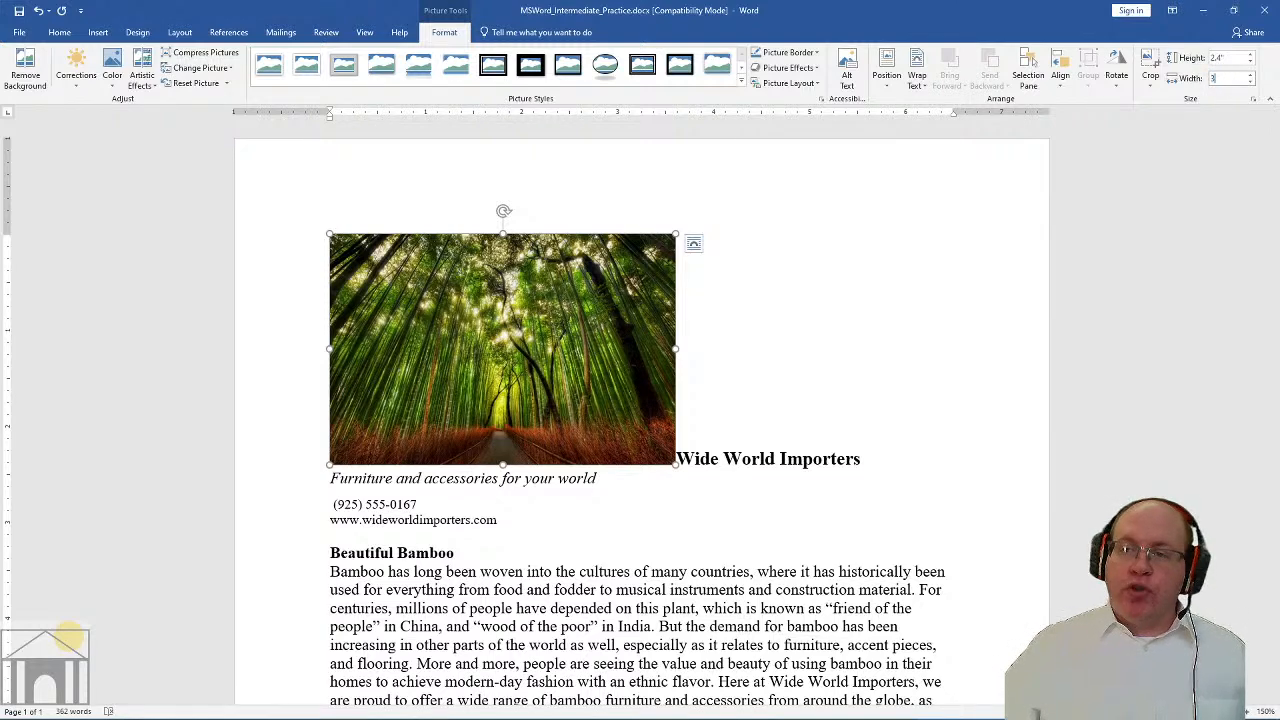
pyautogui.press('Return')
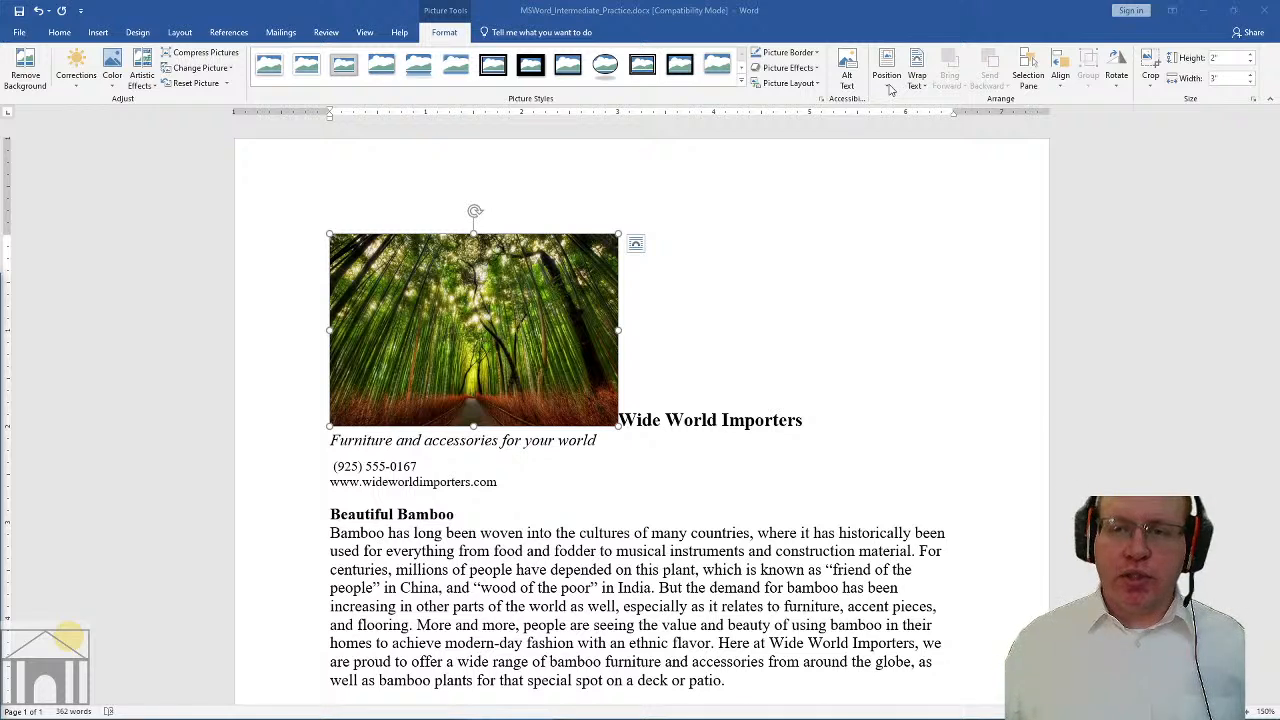
# Enter "hhhhh" before the in-line picture, and try moving the picture into the Beautiful Bamboo paragraph and back to the title line
pyautogui.click(890, 87)
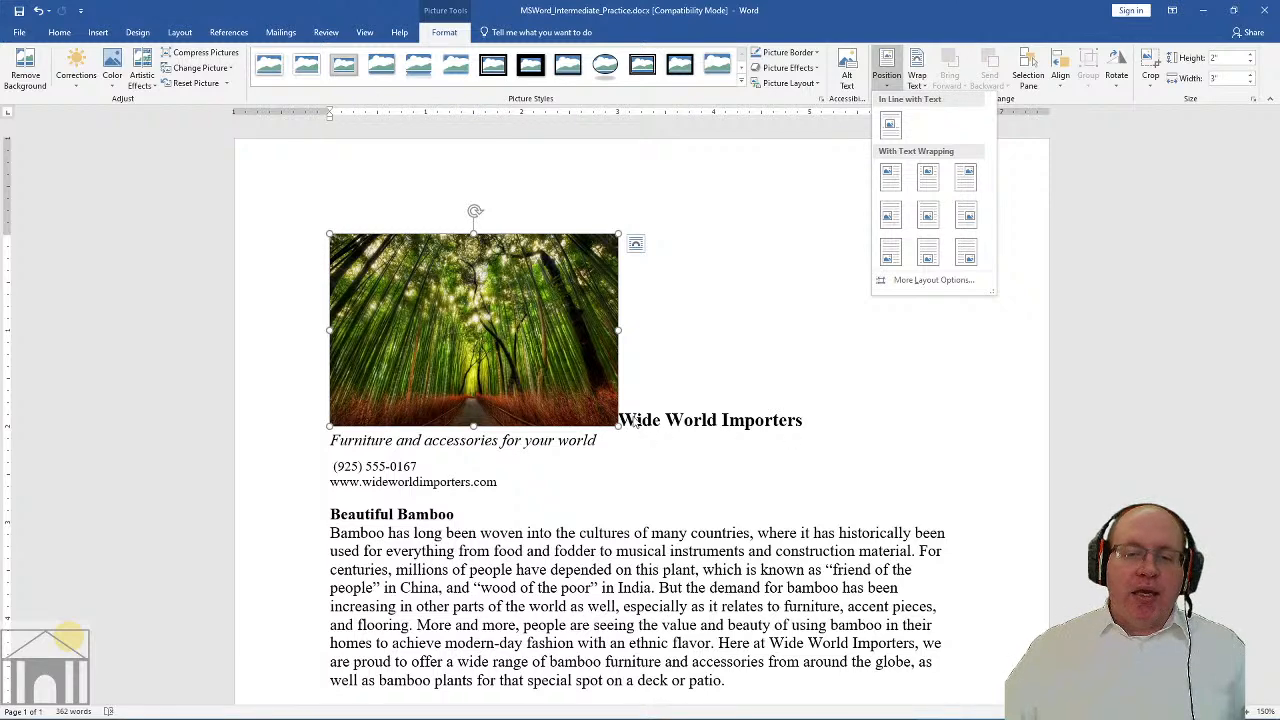
pyautogui.click(333, 410)
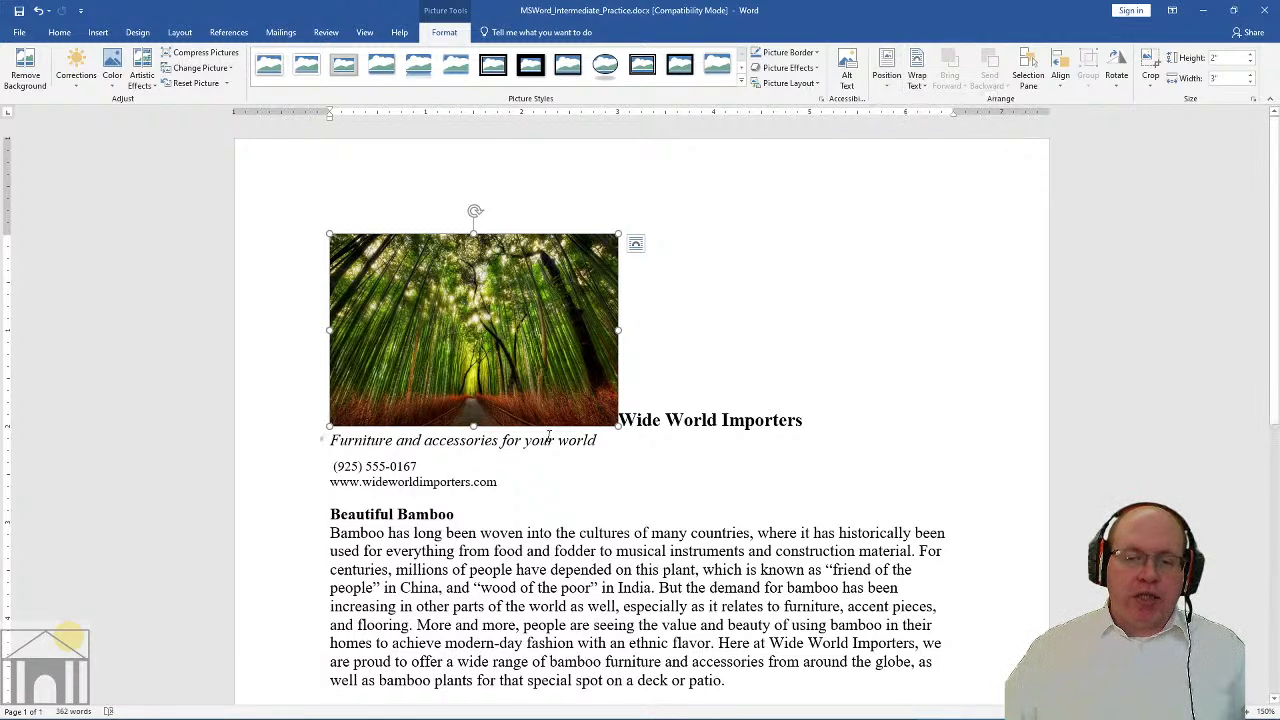
pyautogui.click(636, 418)
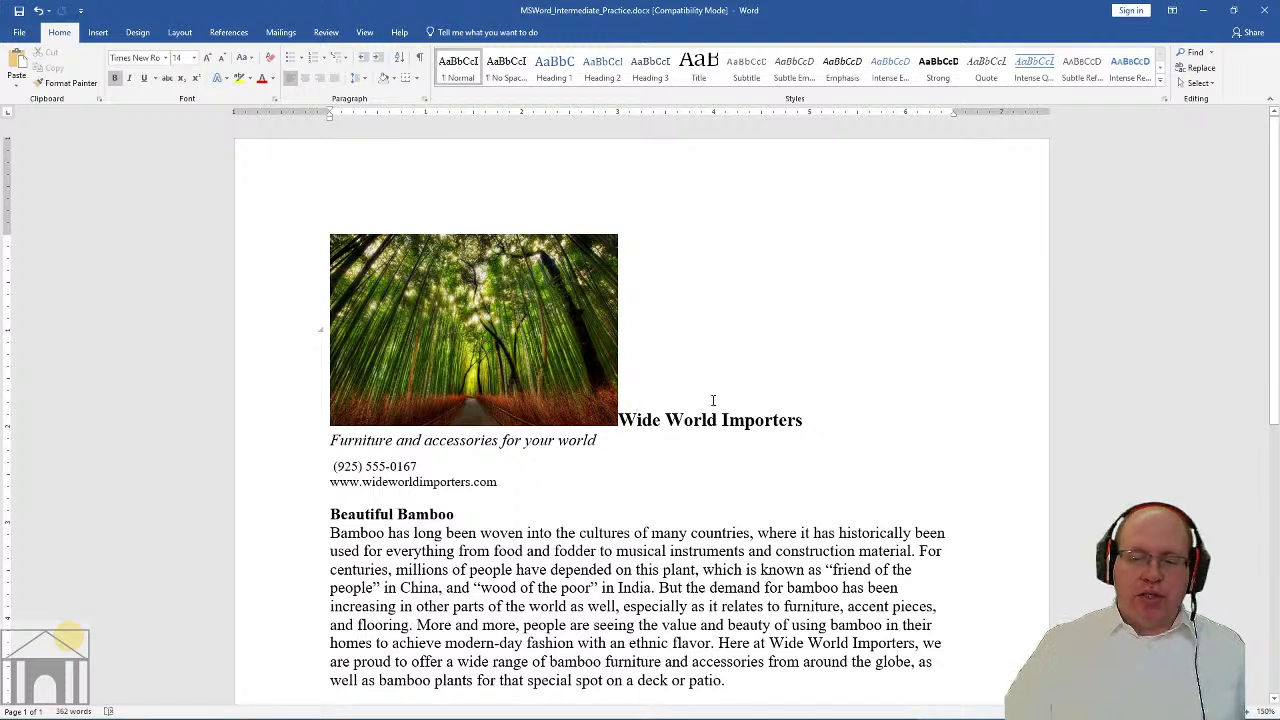
pyautogui.write('hhhhh')
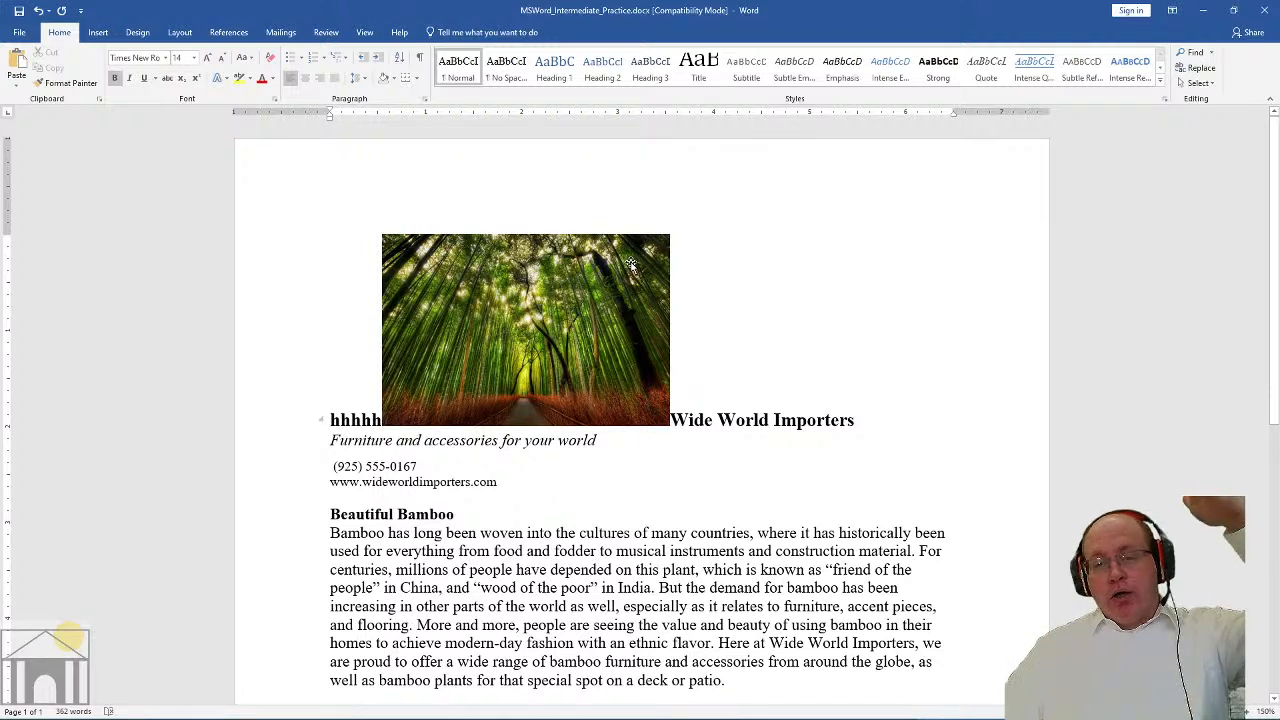
pyautogui.moveTo(626, 284); pyautogui.dragTo(617, 553)
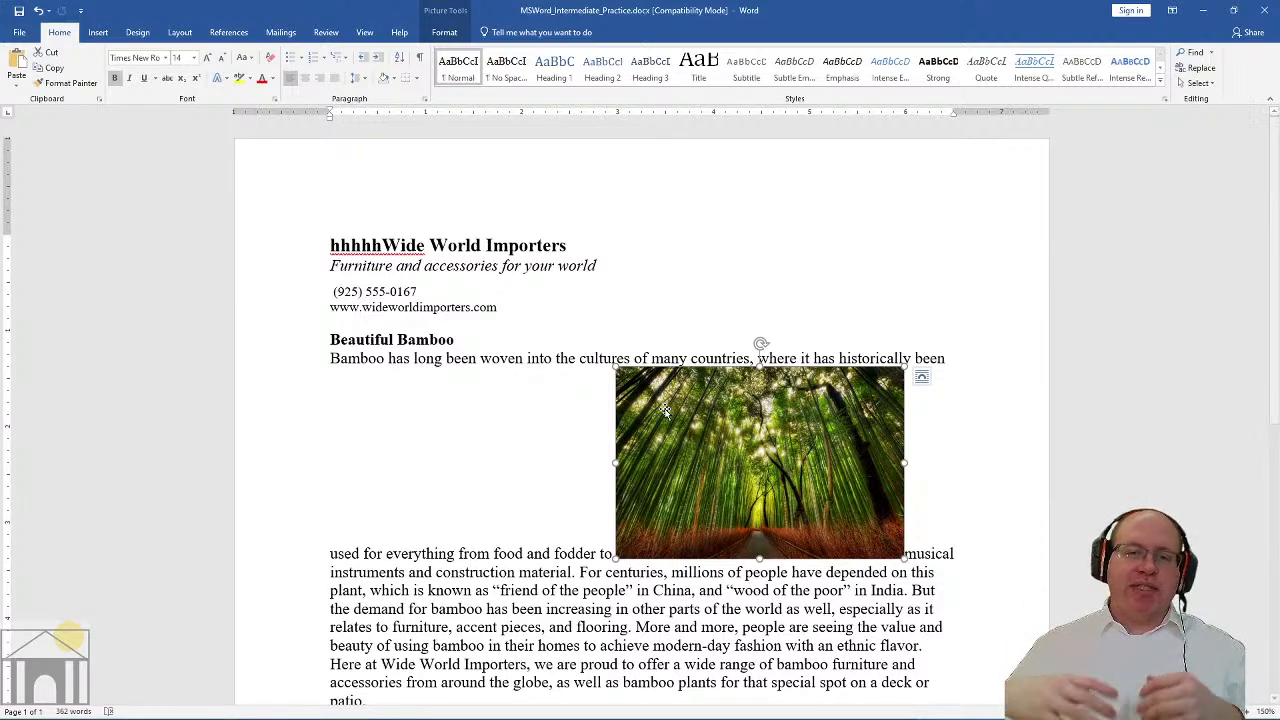
pyautogui.moveTo(635, 421); pyautogui.dragTo(390, 252)
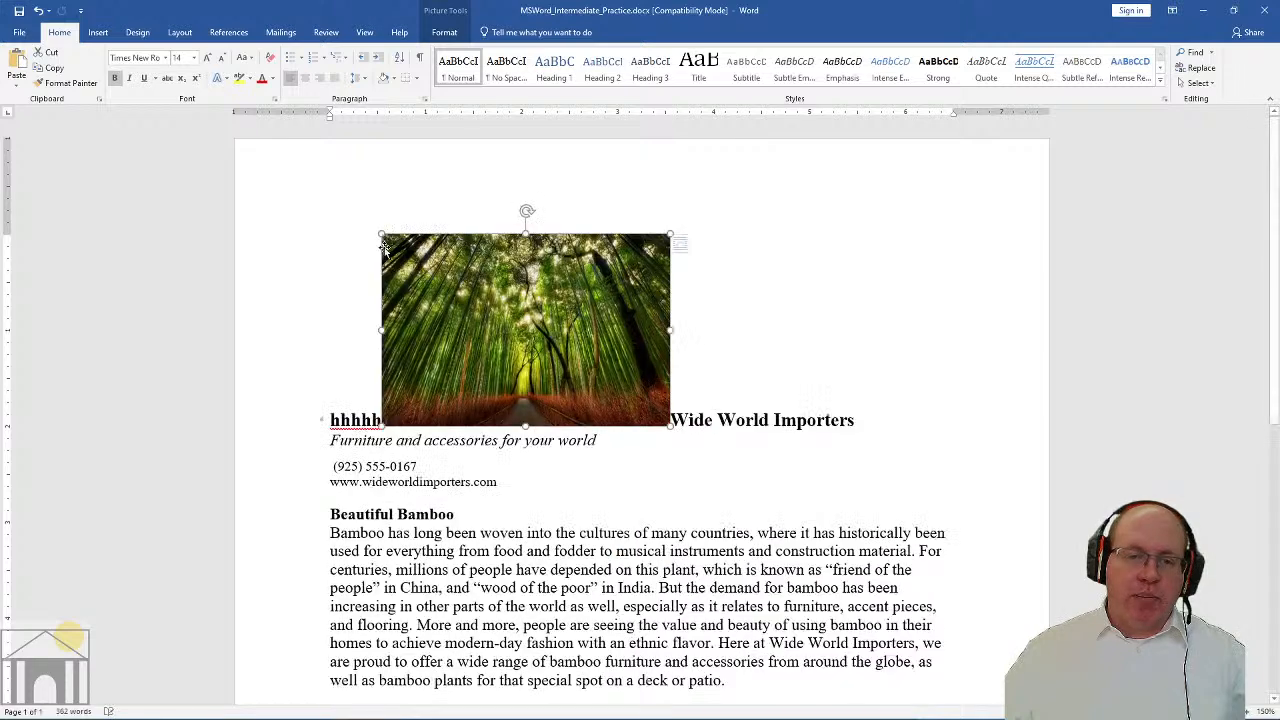
# Delete the "hhhhh" text in front of the picture on the title line
pyautogui.click(380, 420)
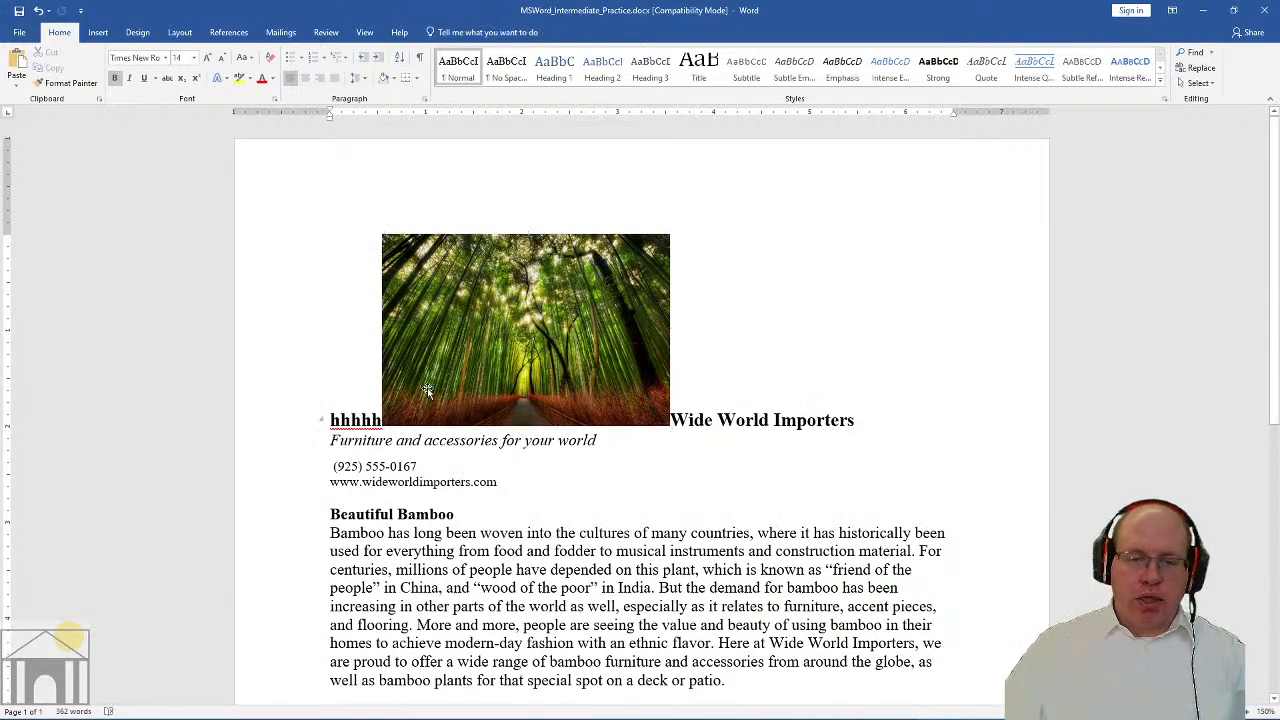
pyautogui.press('BackSpace')
pyautogui.press('BackSpace')
pyautogui.press('BackSpace')
pyautogui.press('BackSpace')
pyautogui.press('BackSpace')
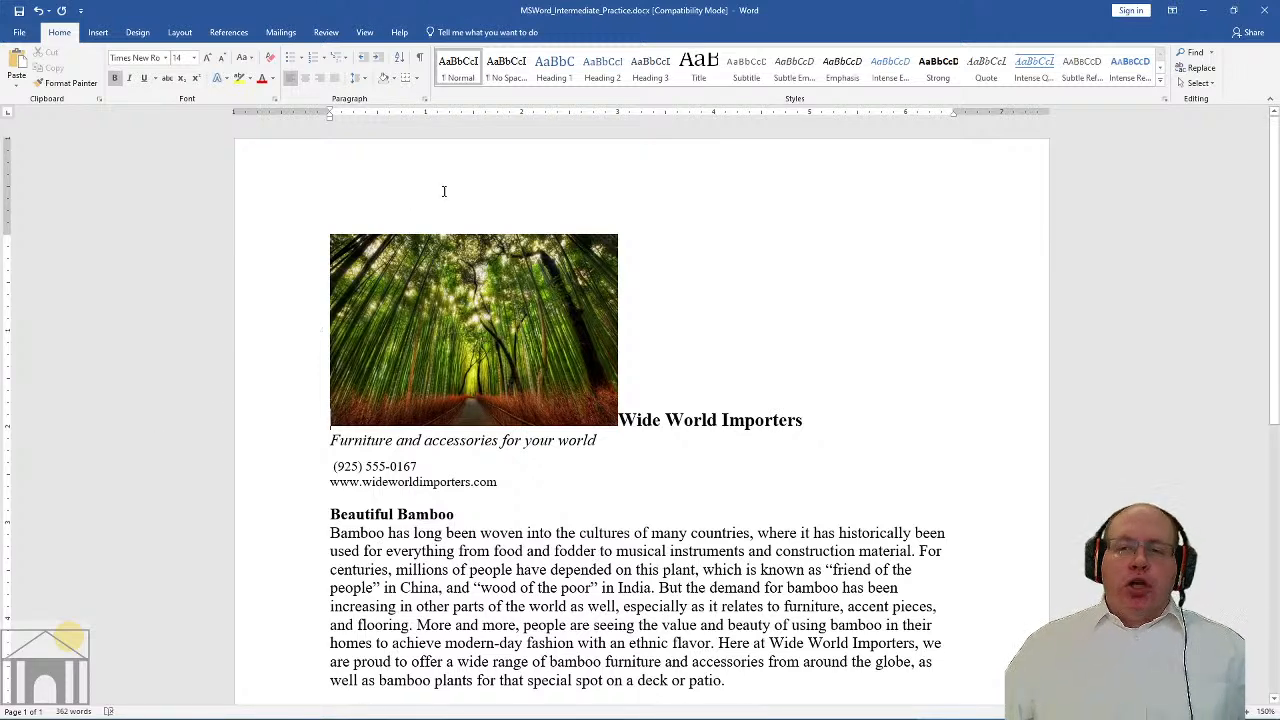
# Position the bamboo picture in the top left of the page with square text wrapping
pyautogui.click(473, 287)
pyautogui.click(445, 33)
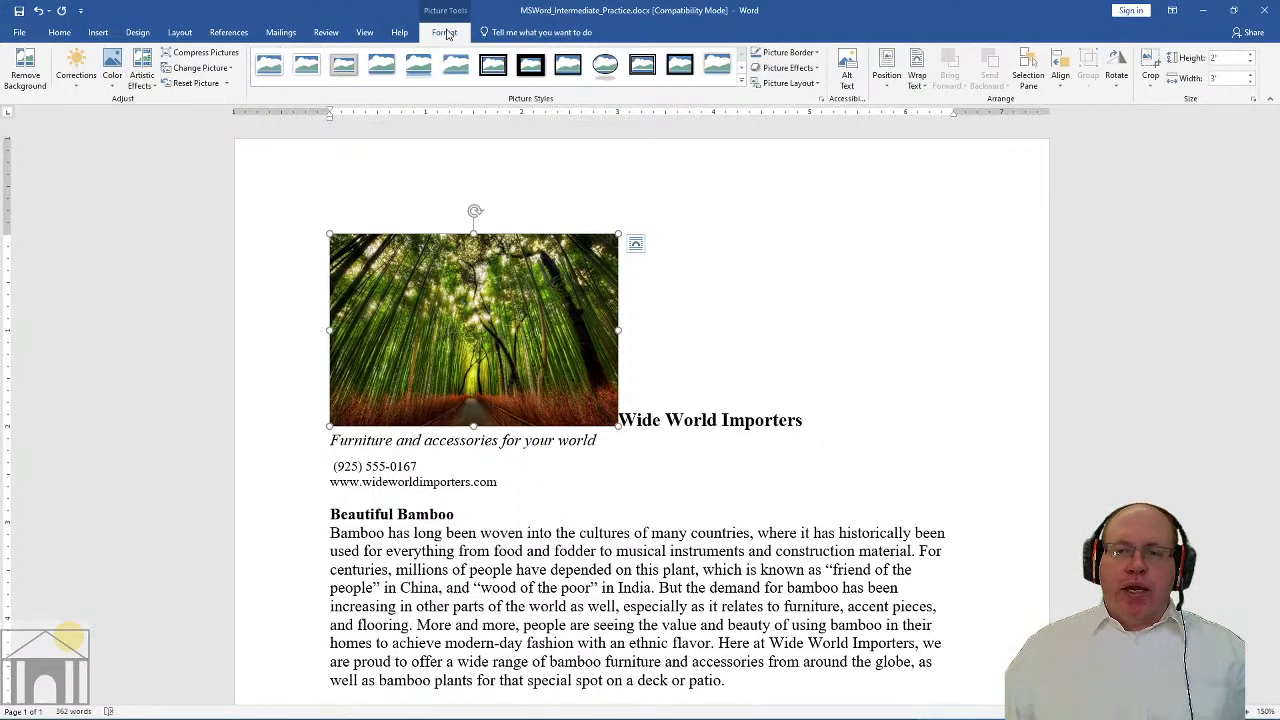
pyautogui.click(882, 85)
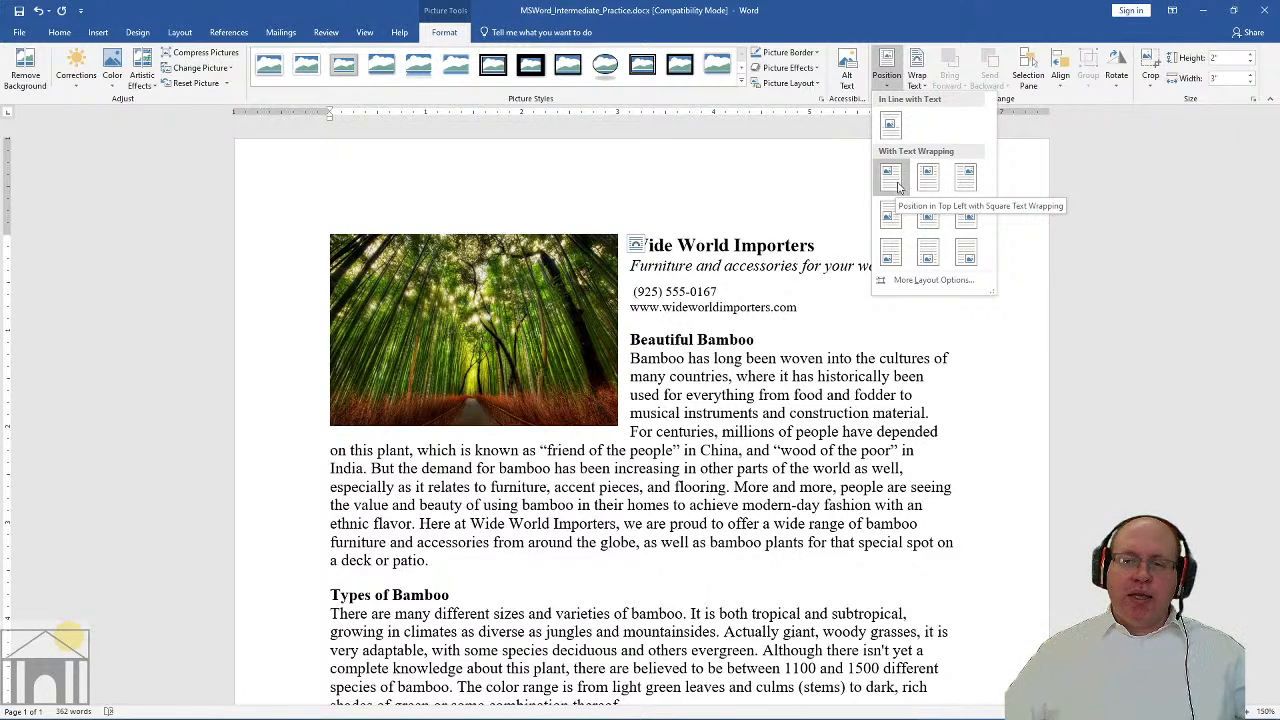
pyautogui.click(891, 179)
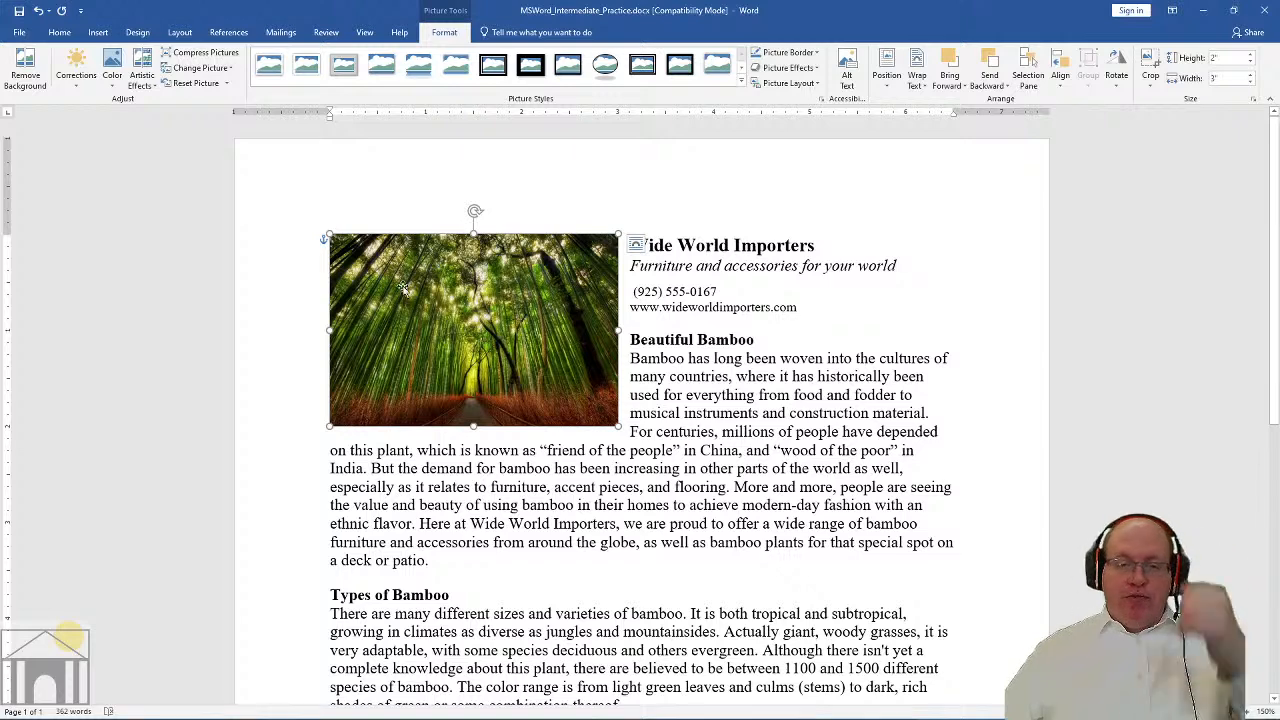
pyautogui.moveTo(325, 241)
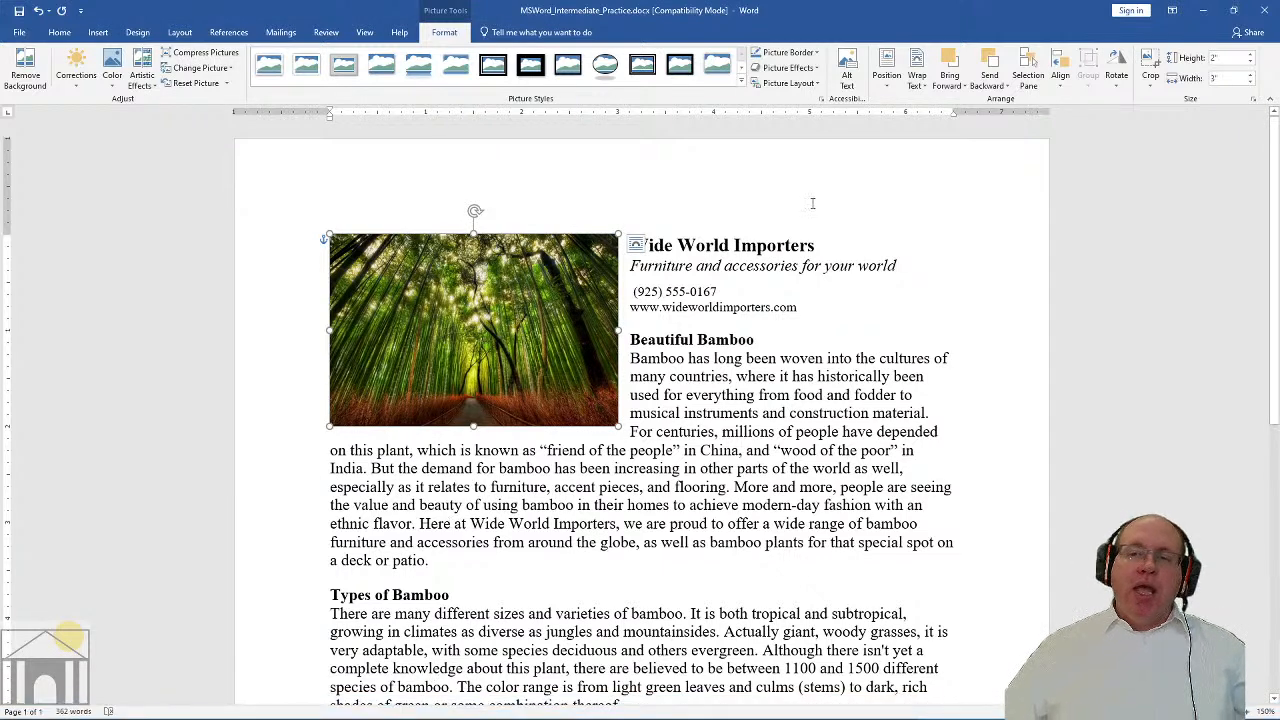
# Reposition the bamboo picture to the top center of the page with text wrapping, and deselect it
pyautogui.click(915, 80)
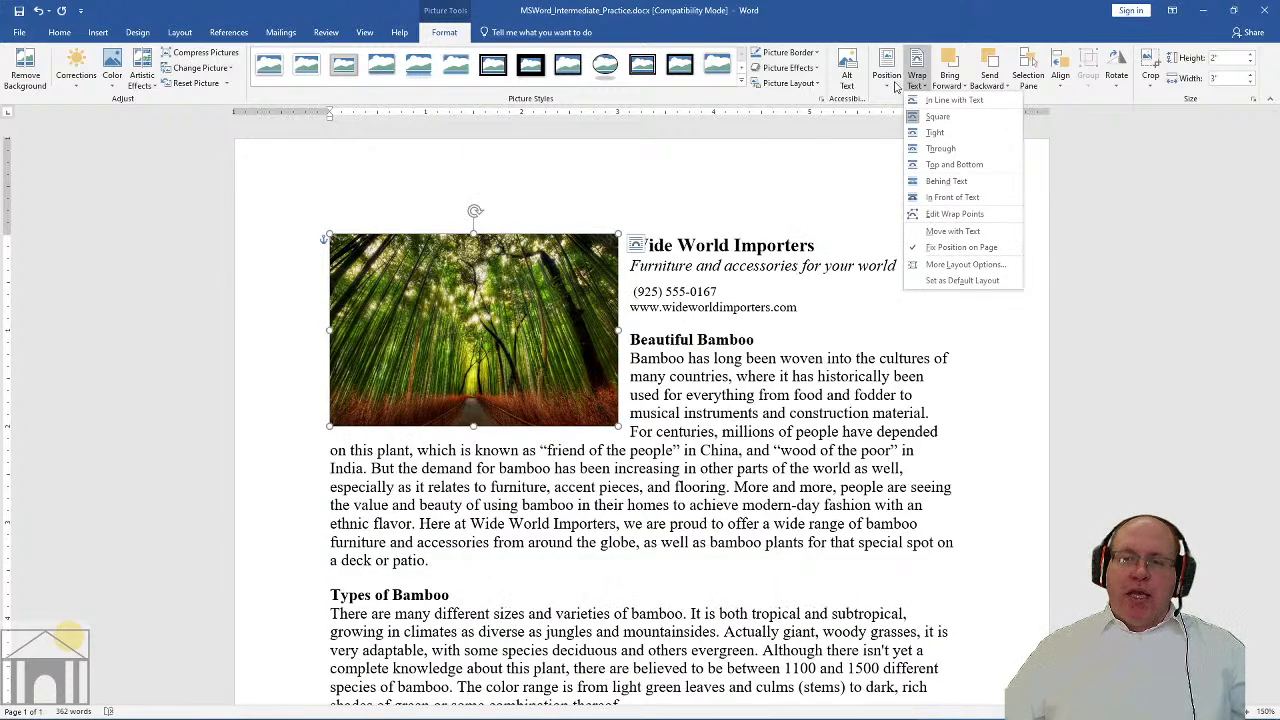
pyautogui.click(887, 82)
pyautogui.click(929, 174)
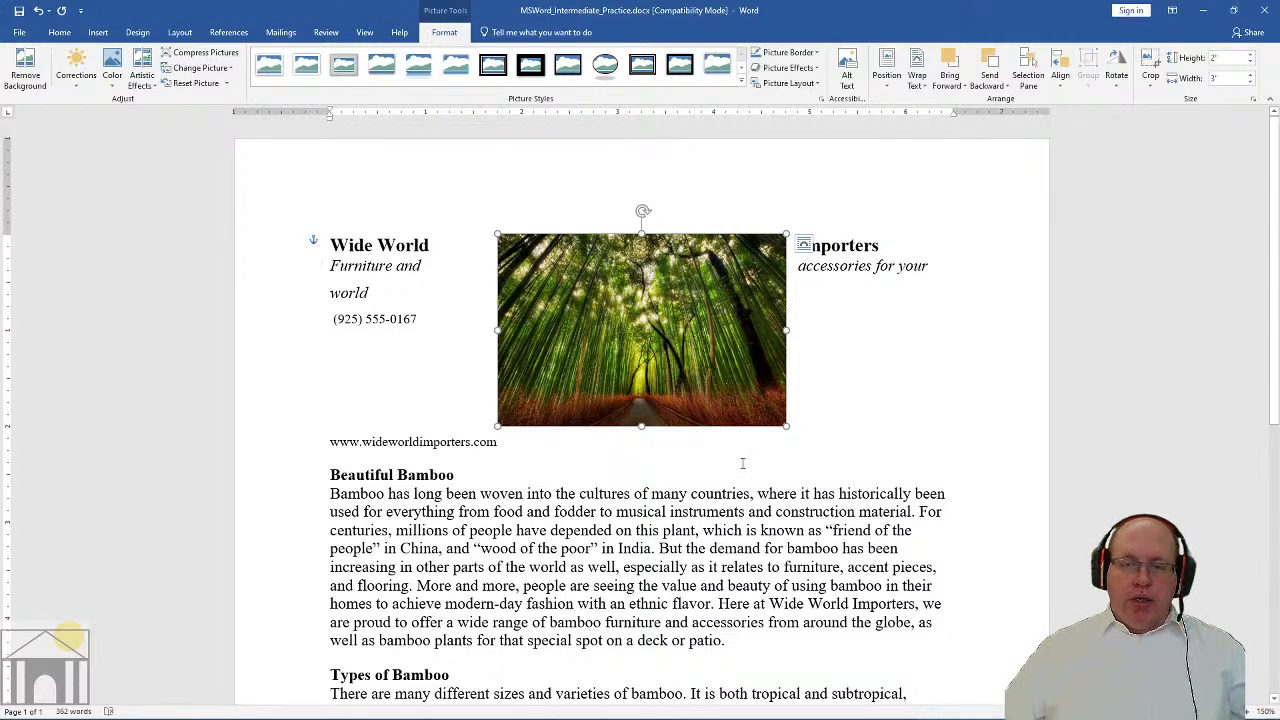
pyautogui.click(778, 470)
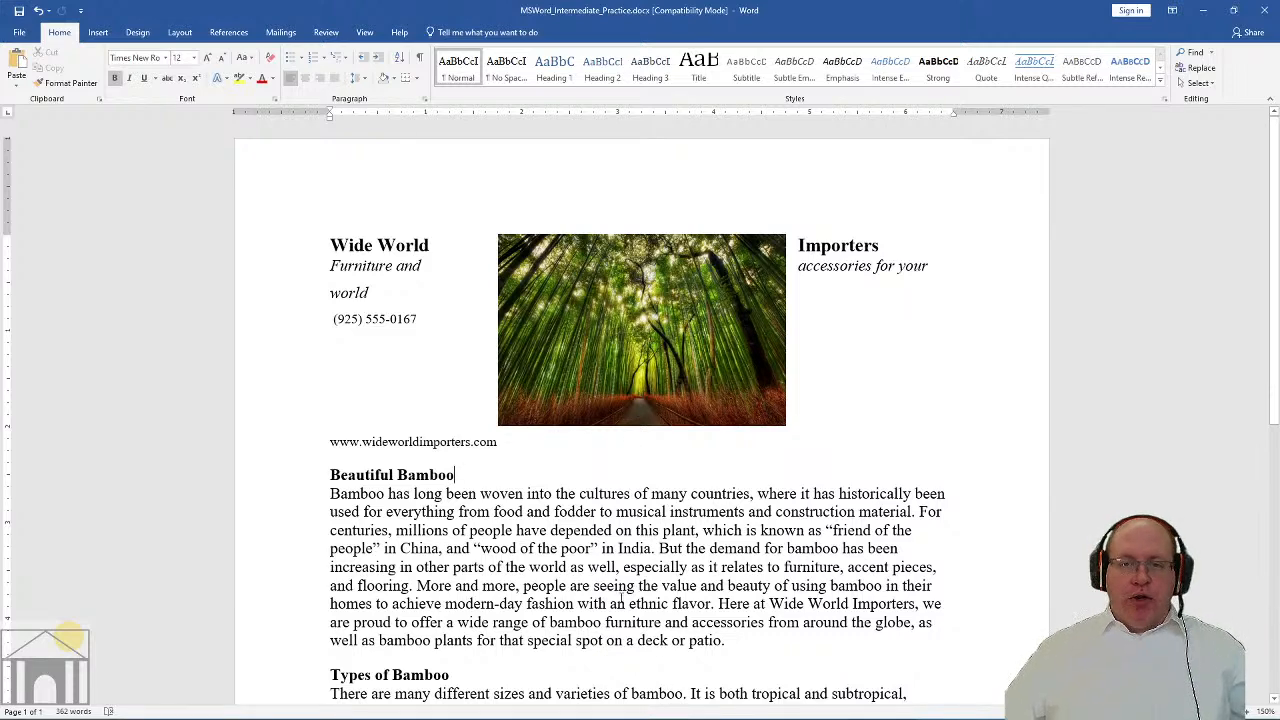
# Position the bamboo picture in the middle center of the page with text wrapping
pyautogui.click(688, 332)
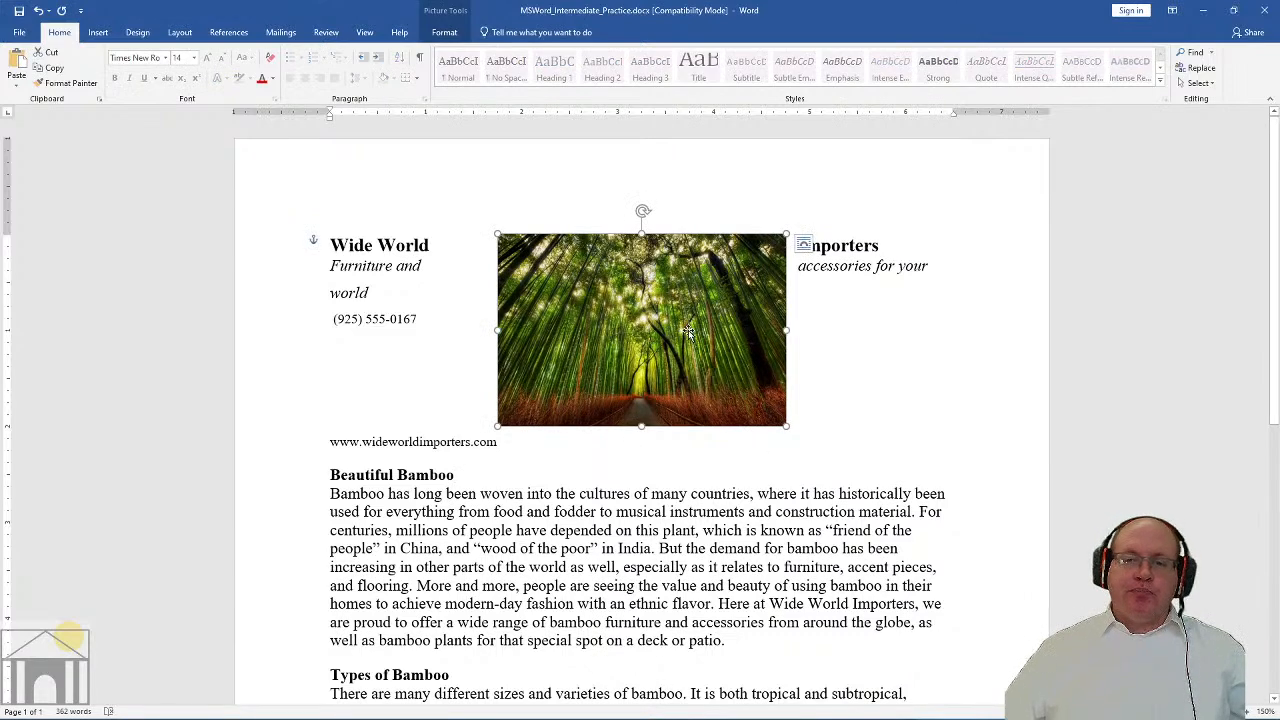
pyautogui.click(444, 32)
pyautogui.click(886, 72)
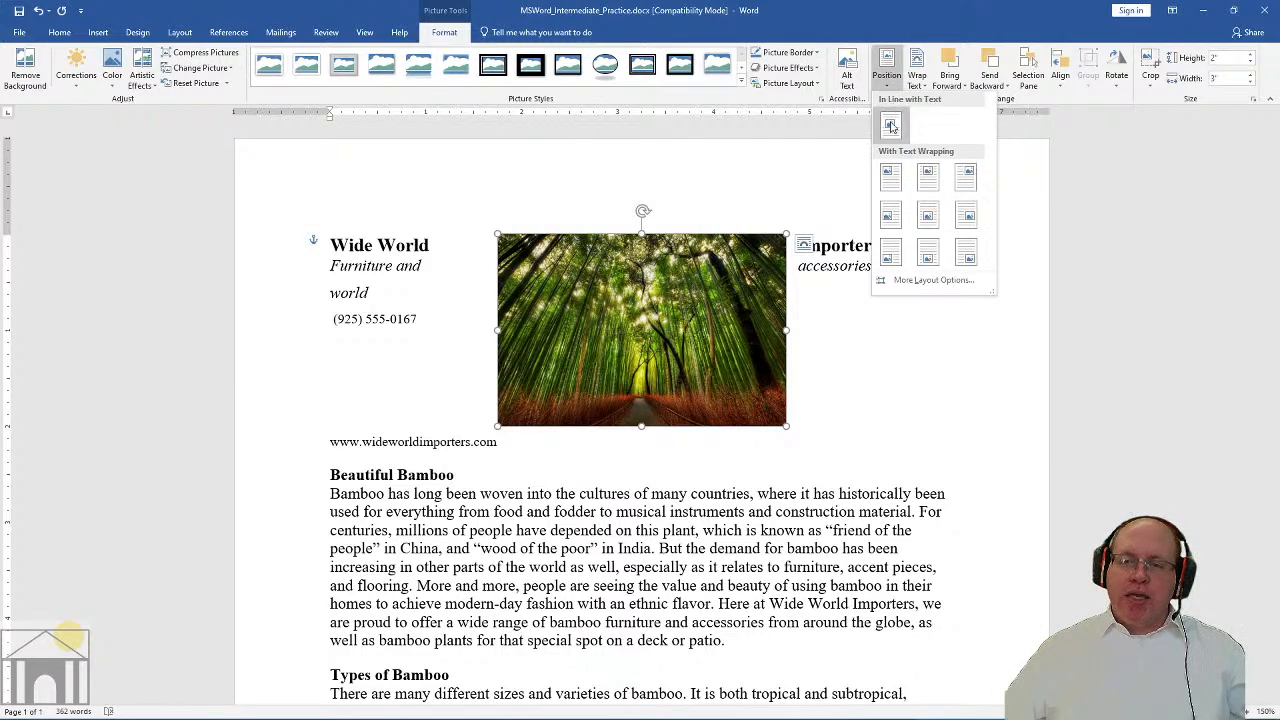
pyautogui.click(929, 218)
pyautogui.scroll(-5, 702, 405)
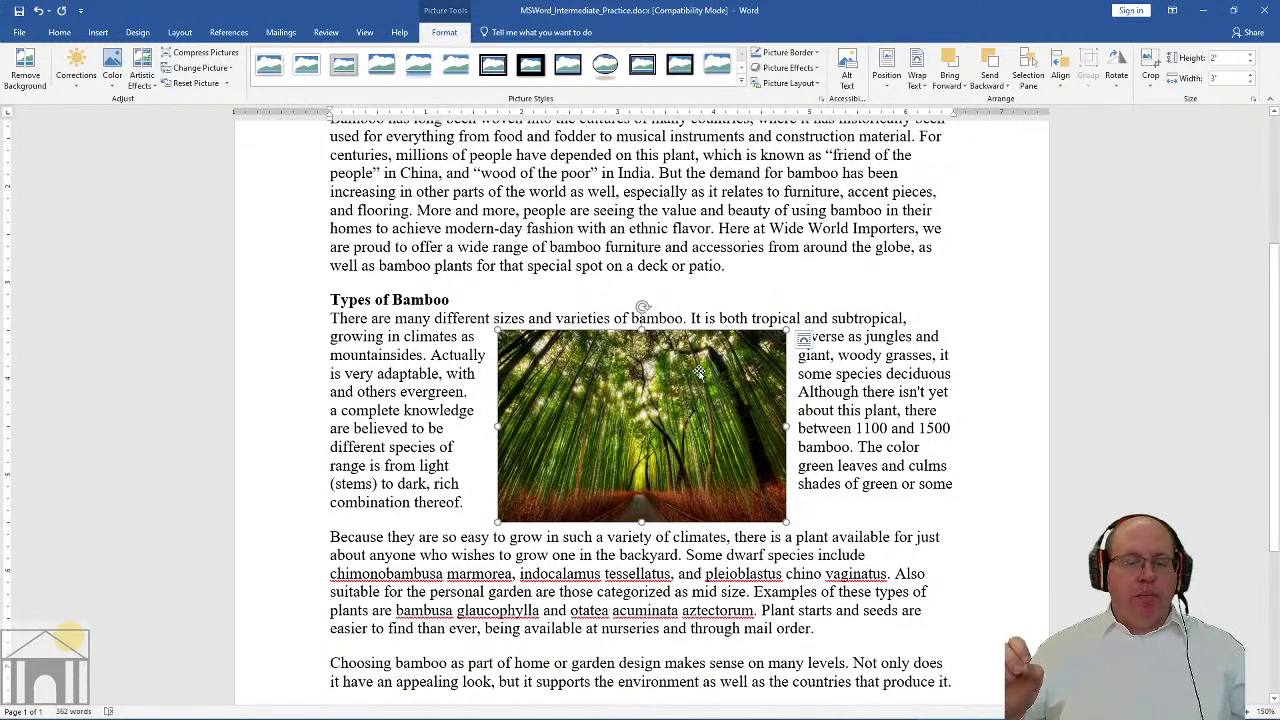
pyautogui.scroll(-1, 698, 372)
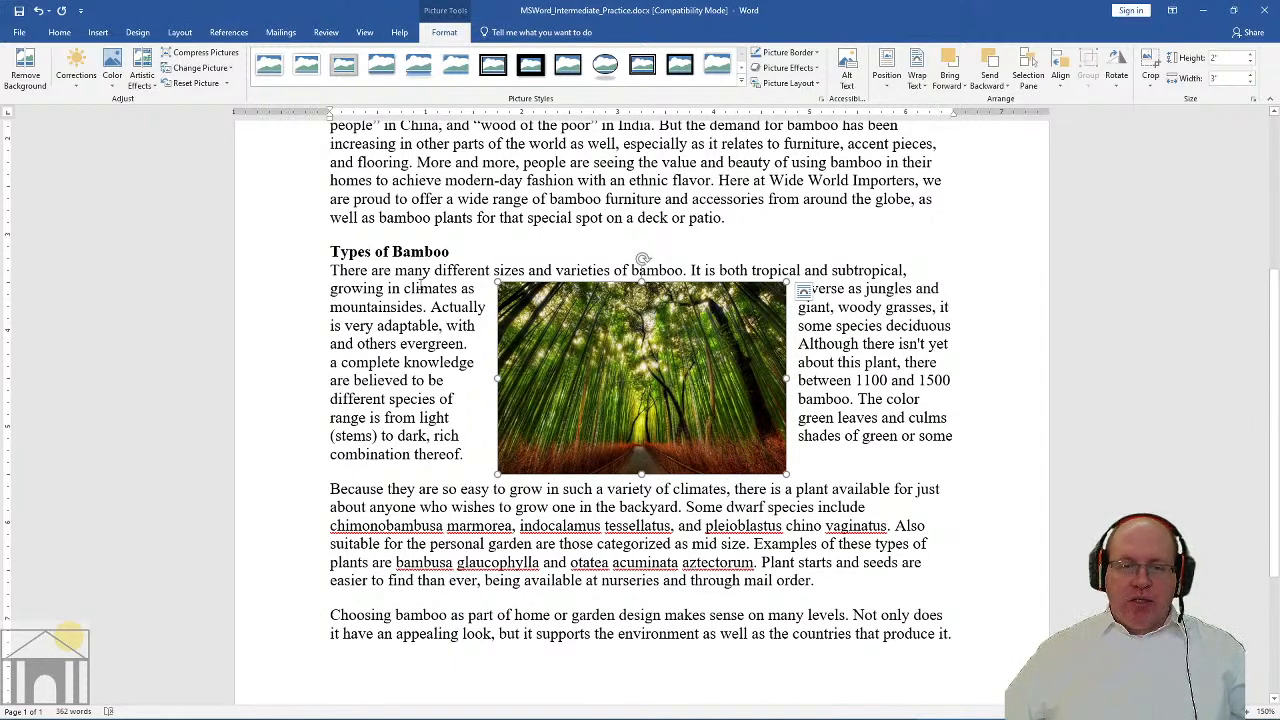
# Add the lines "I add some words" and "And new lines" between the "Beautiful Bamboo" paragraph and the "Types of Bamboo" heading
pyautogui.click(796, 300)
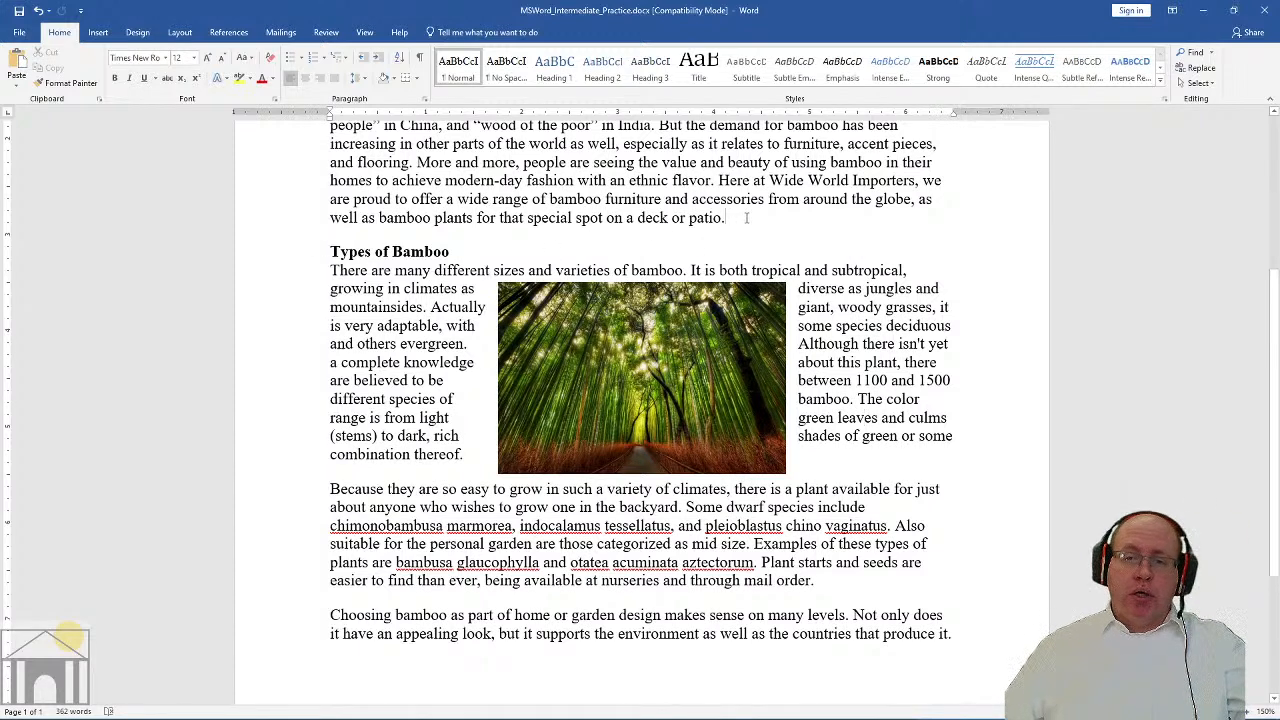
pyautogui.press('Return')
pyautogui.write('I')
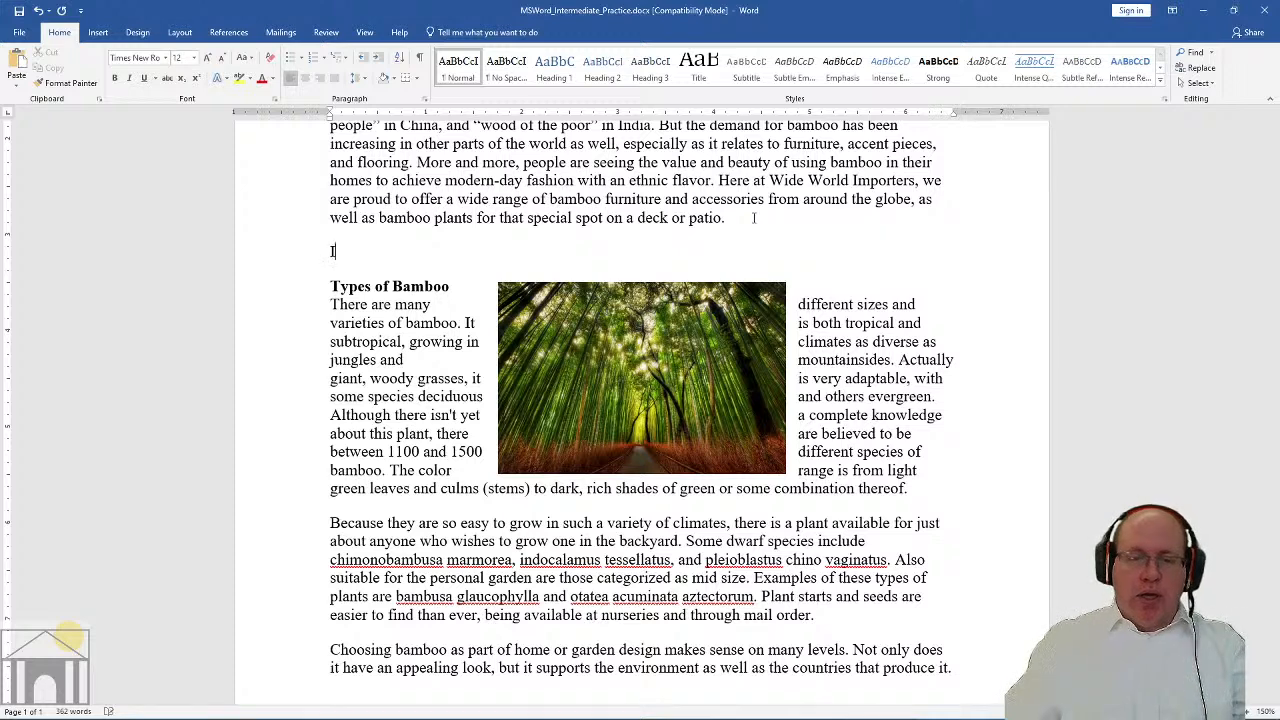
pyautogui.write(' d')
pyautogui.write('dd s')
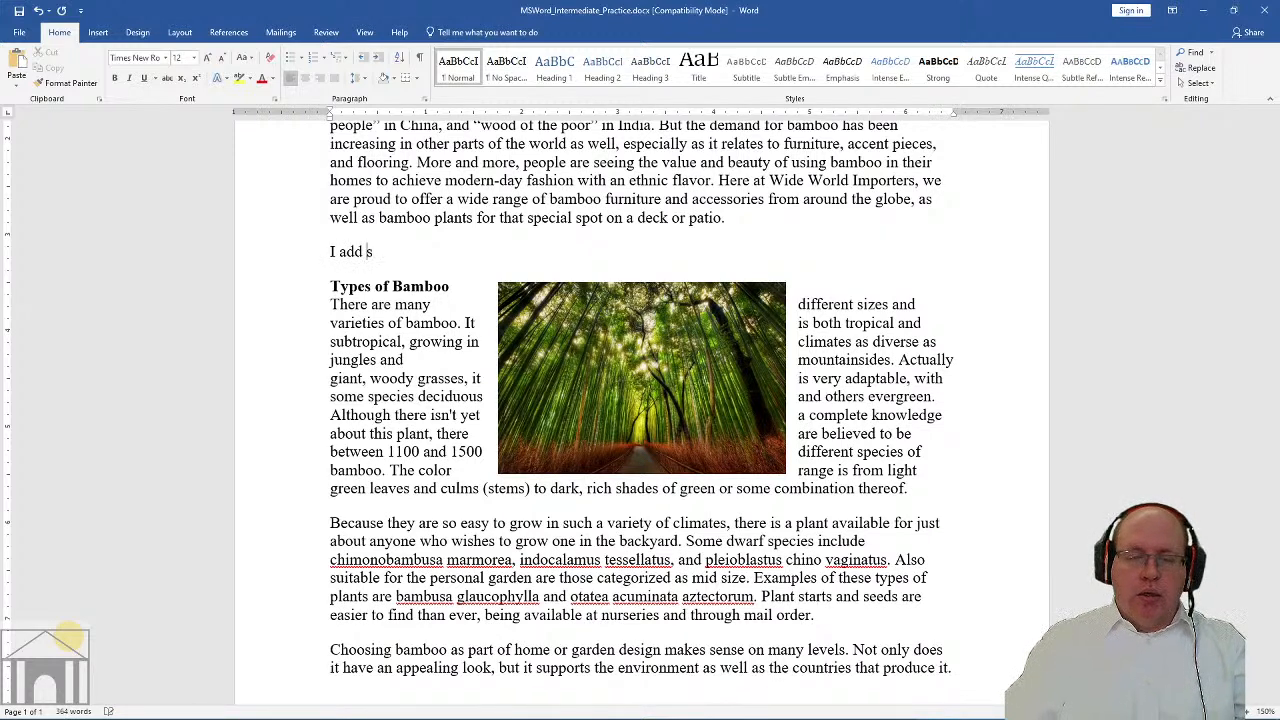
pyautogui.write('ome or')
pyautogui.press('BackSpace')
pyautogui.press('BackSpace')
pyautogui.write('words')
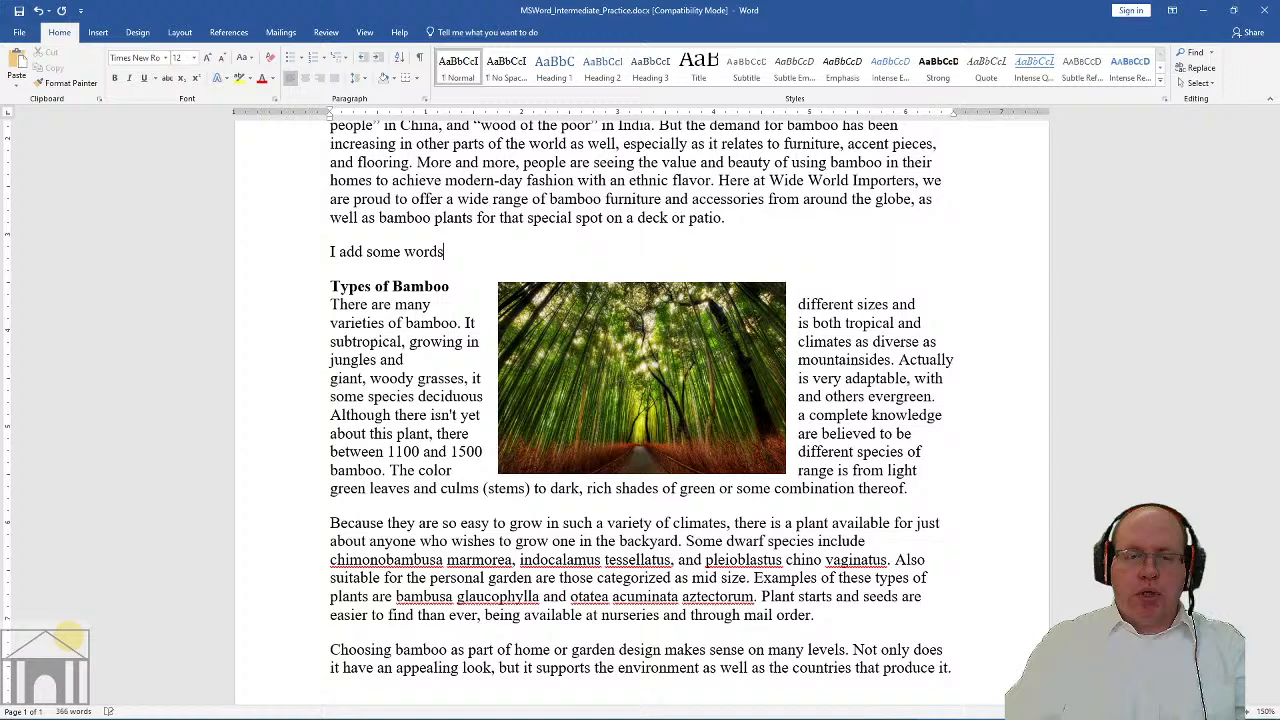
pyautogui.press('Return')
pyautogui.write('And new')
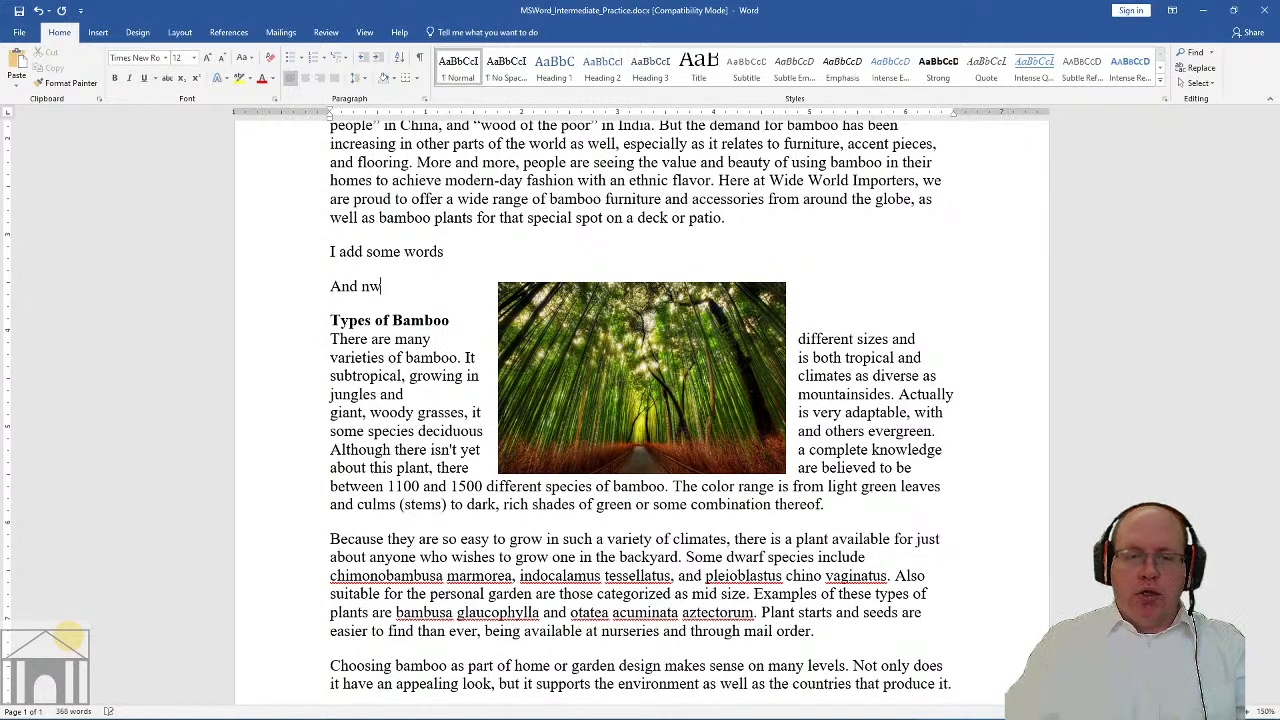
pyautogui.write(' lines')
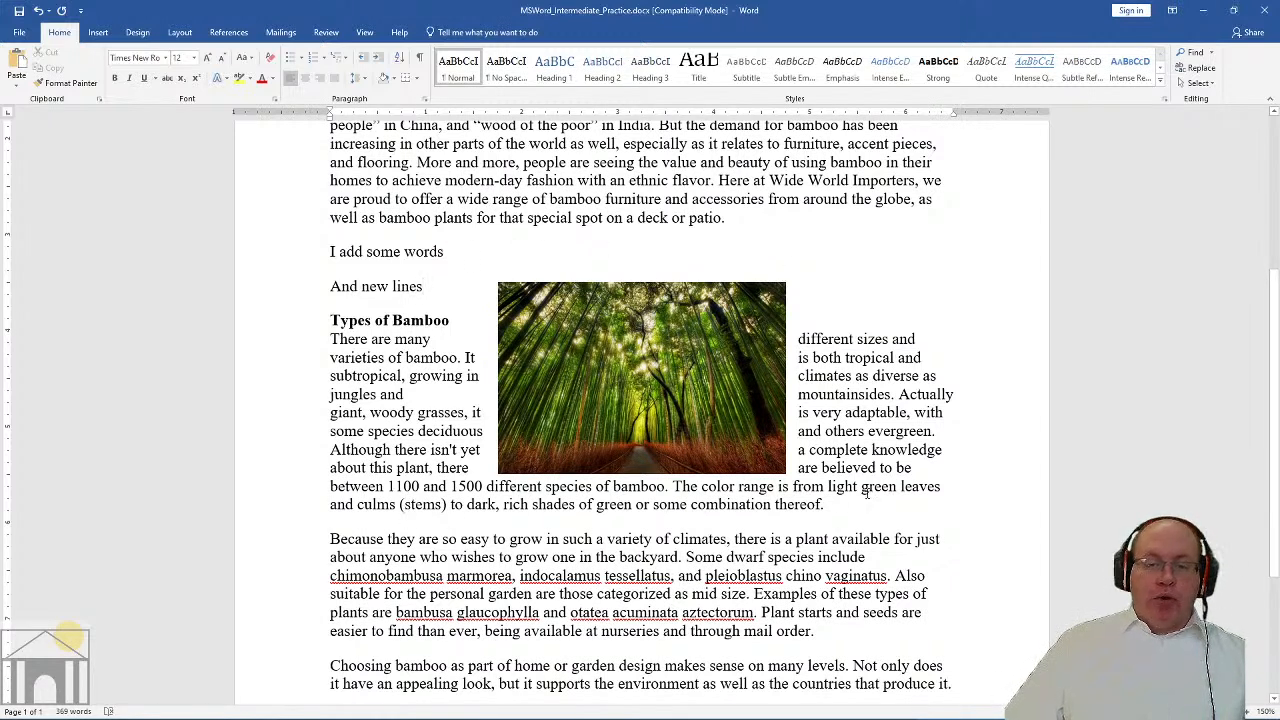
# Delete the two added test lines above the "Types of Bamboo" heading
pyautogui.moveTo(452, 280); pyautogui.dragTo(330, 251)
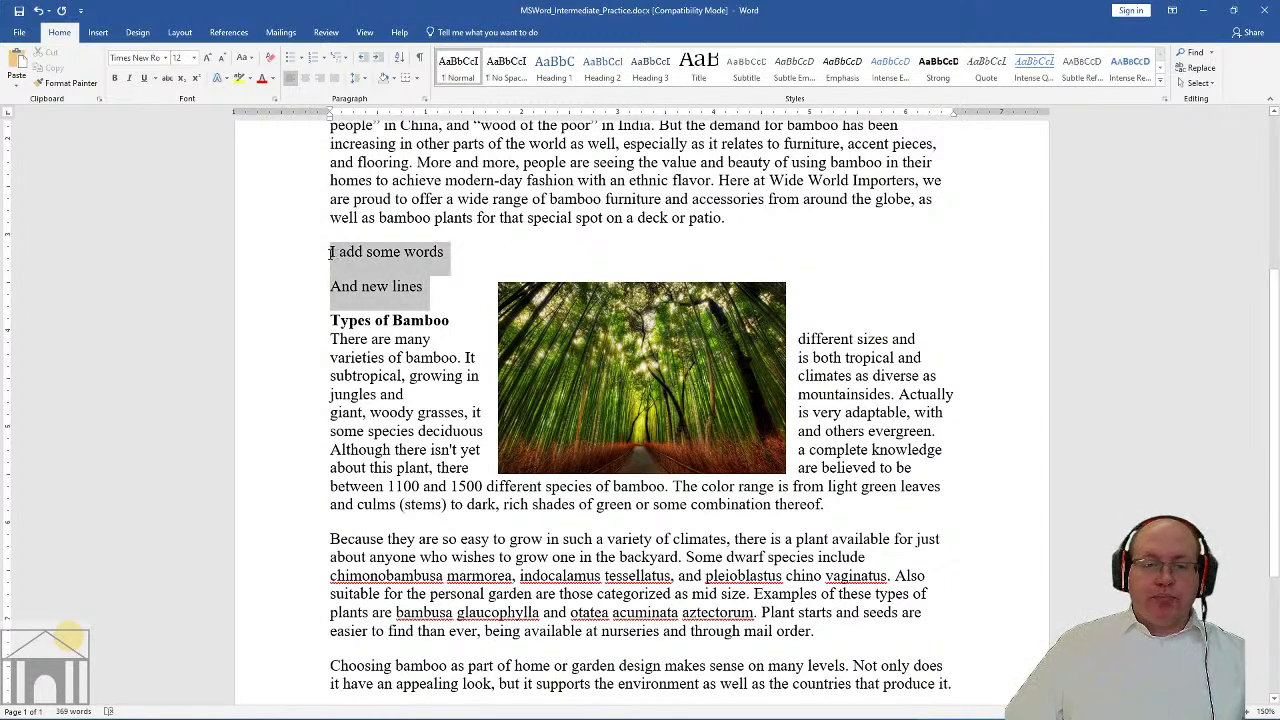
pyautogui.press('Delete')
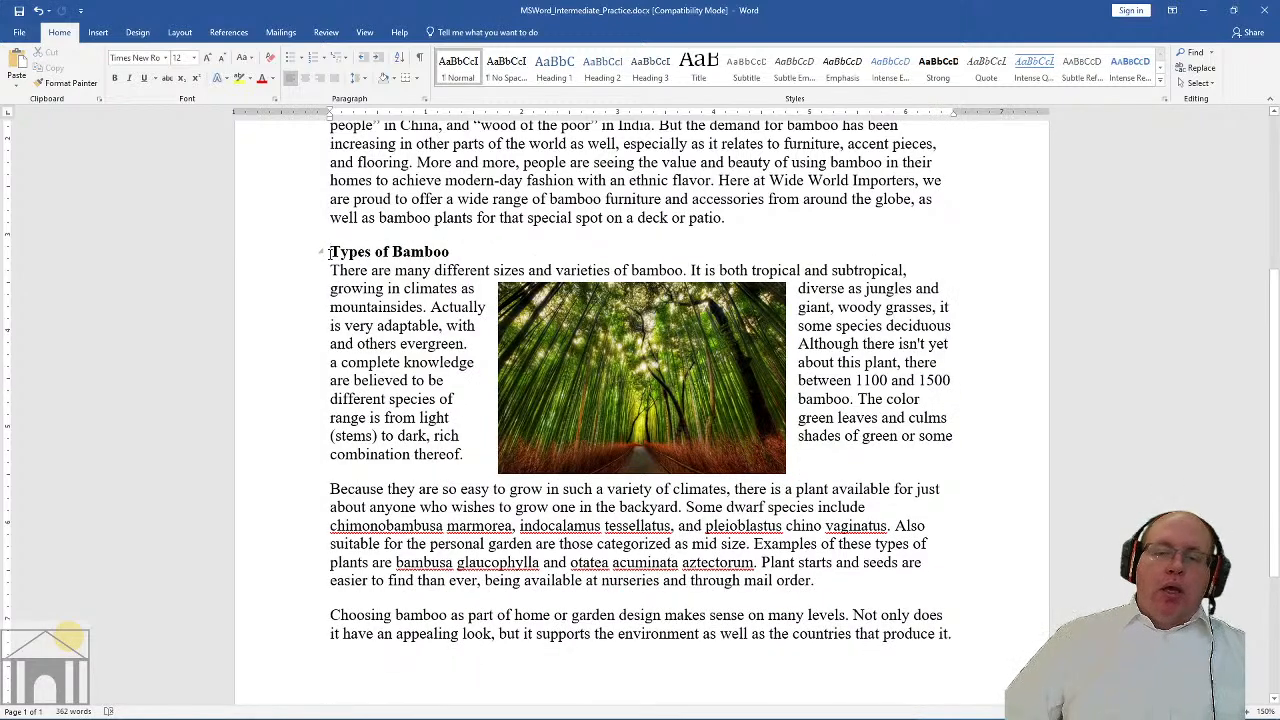
# Set the bamboo picture in line with text and move it to the start of the "Beautiful Bamboo" heading line
pyautogui.scroll(2, 690, 336)
pyautogui.click(560, 422)
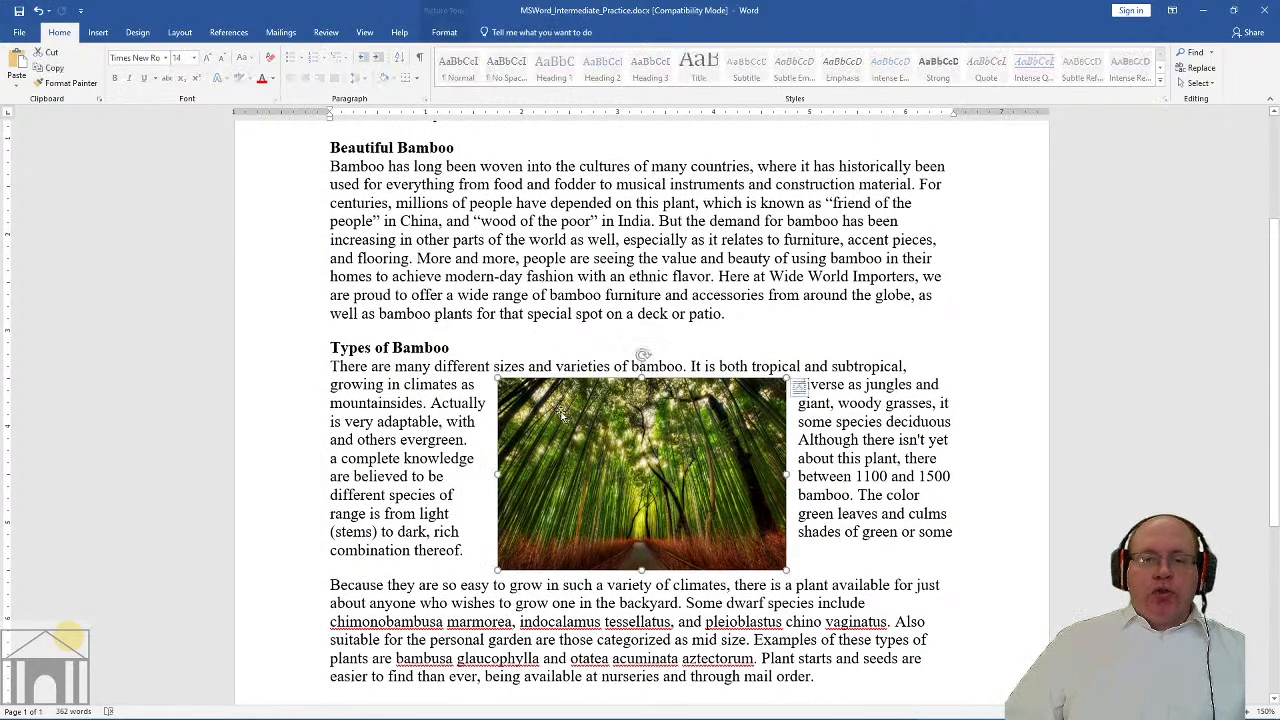
pyautogui.click(444, 32)
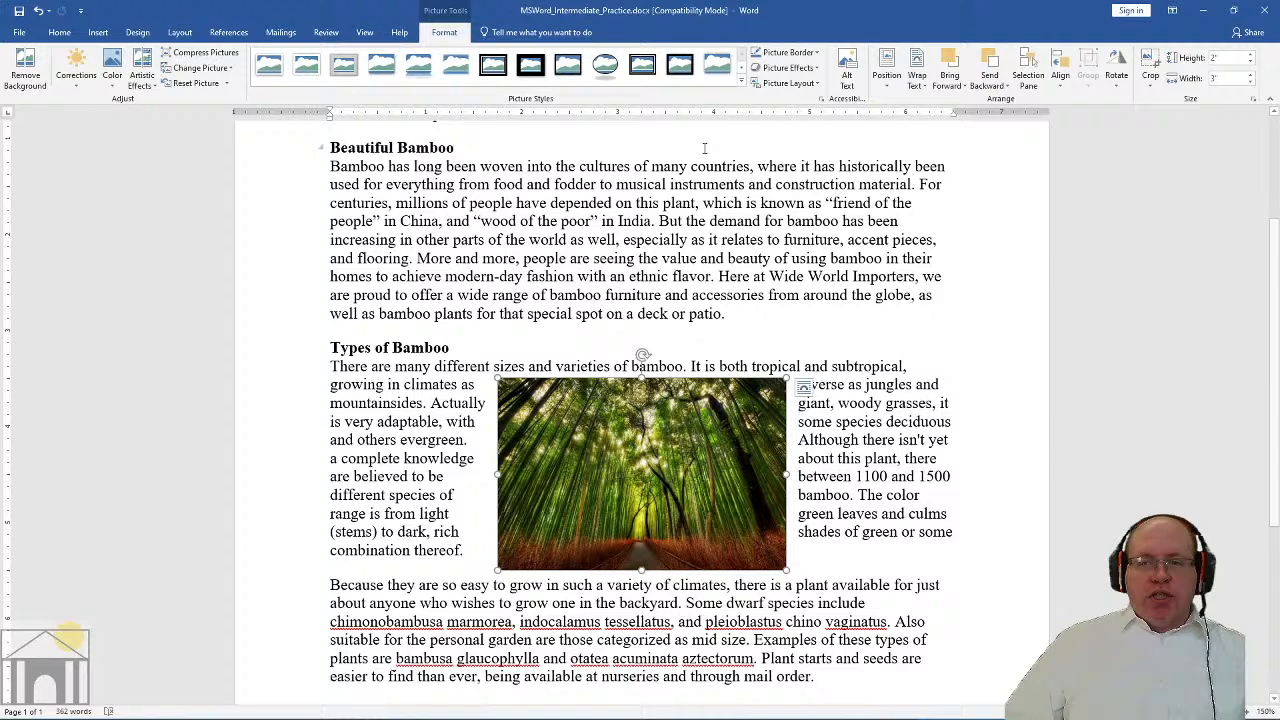
pyautogui.click(886, 76)
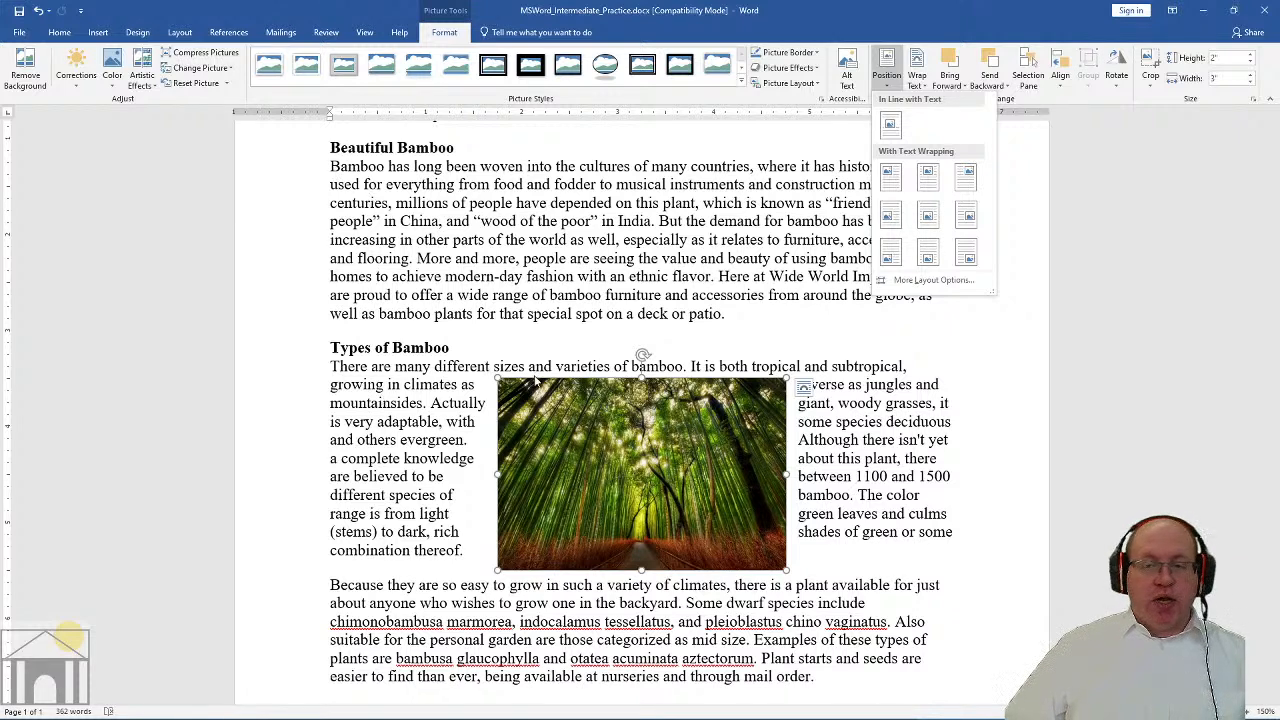
pyautogui.click(892, 124)
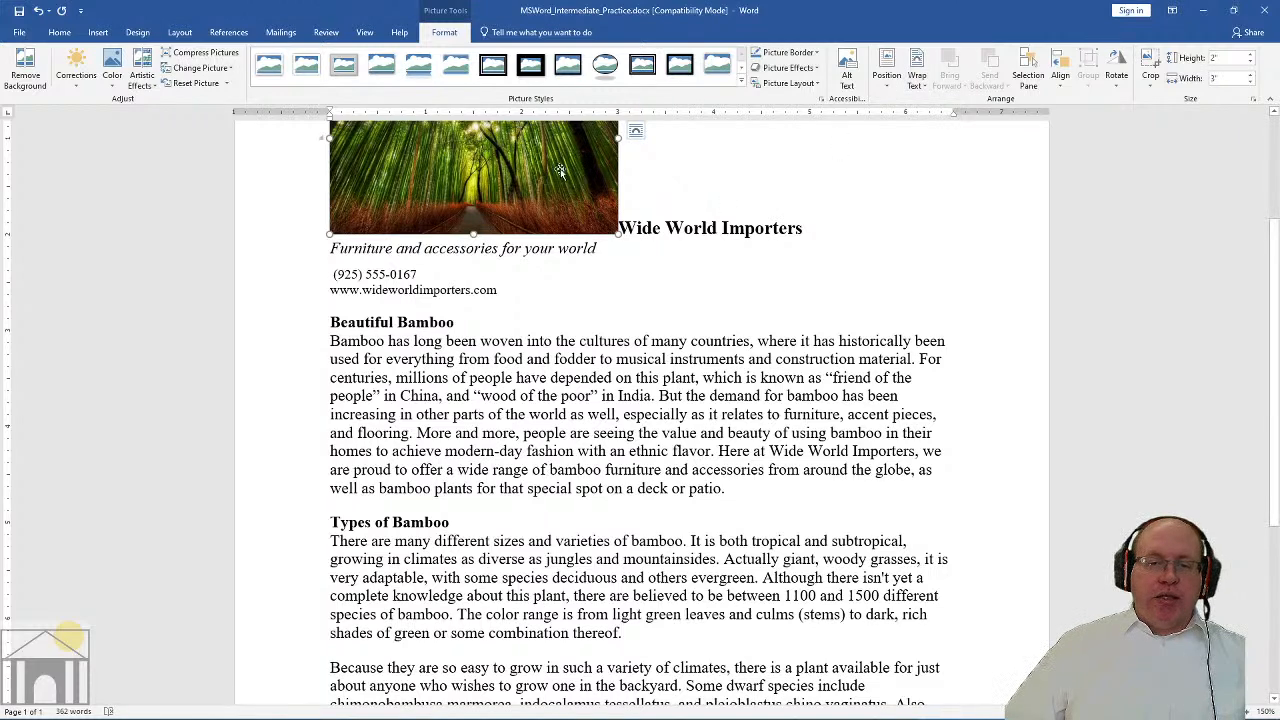
pyautogui.scroll(1, 500, 196)
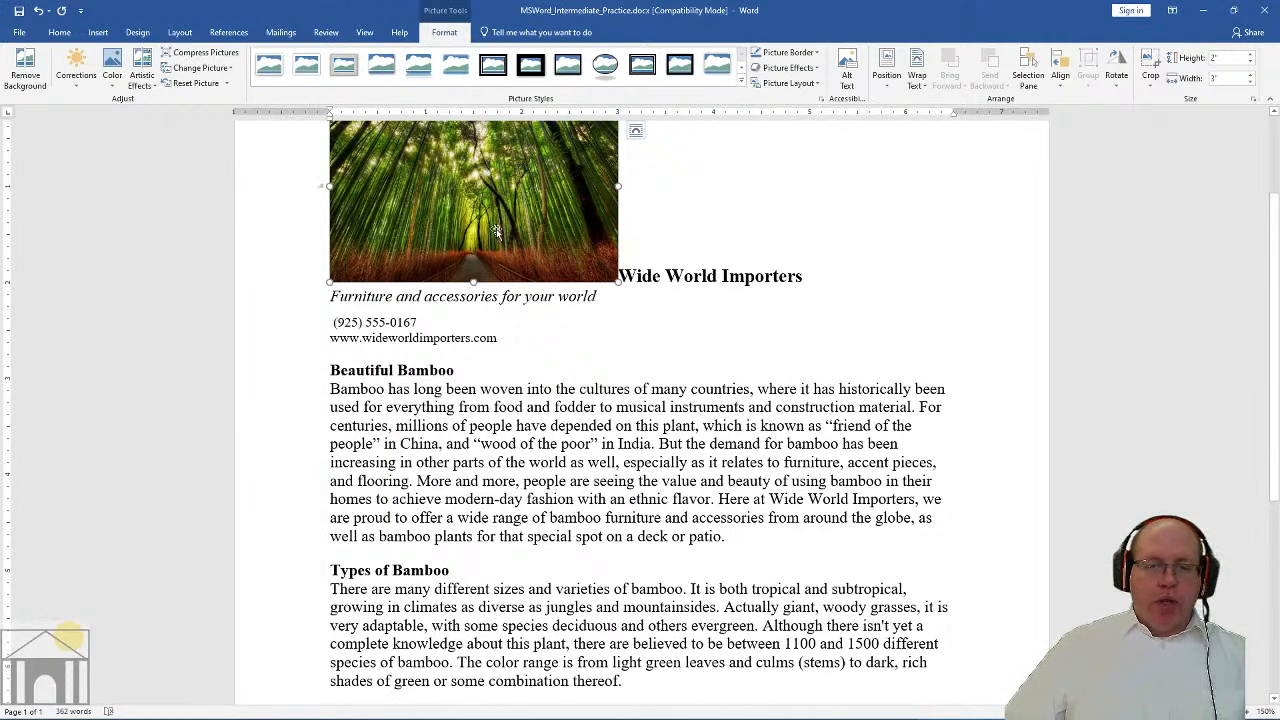
pyautogui.moveTo(497, 233); pyautogui.dragTo(318, 380)
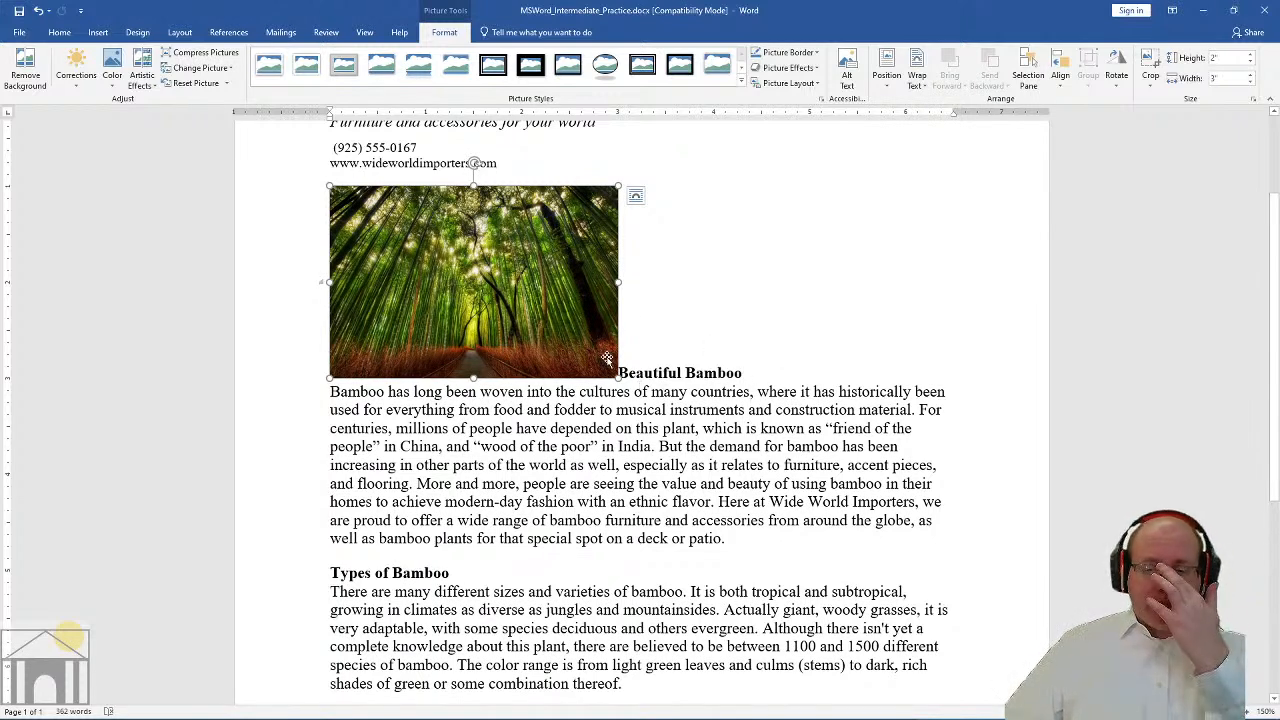
# Apply the black-framed oval picture style with a shadow to the bamboo picture, and wrap the text square around it
pyautogui.click(925, 90)
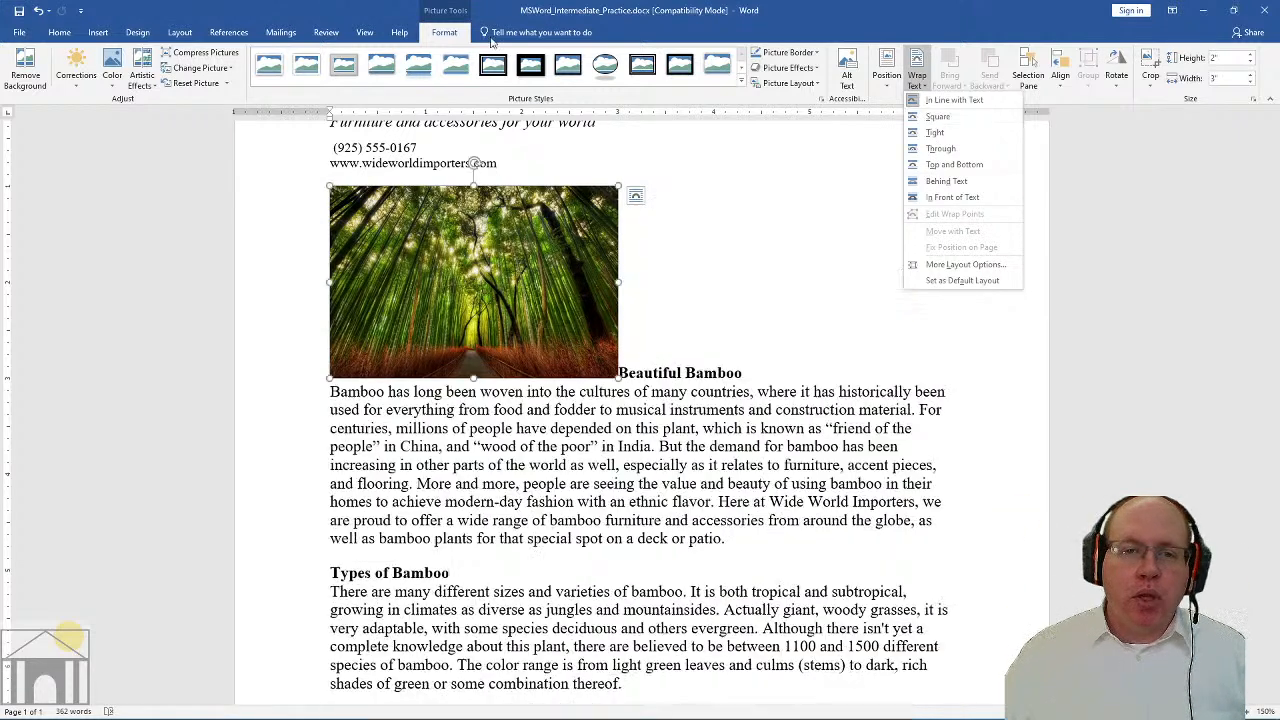
pyautogui.click(563, 225)
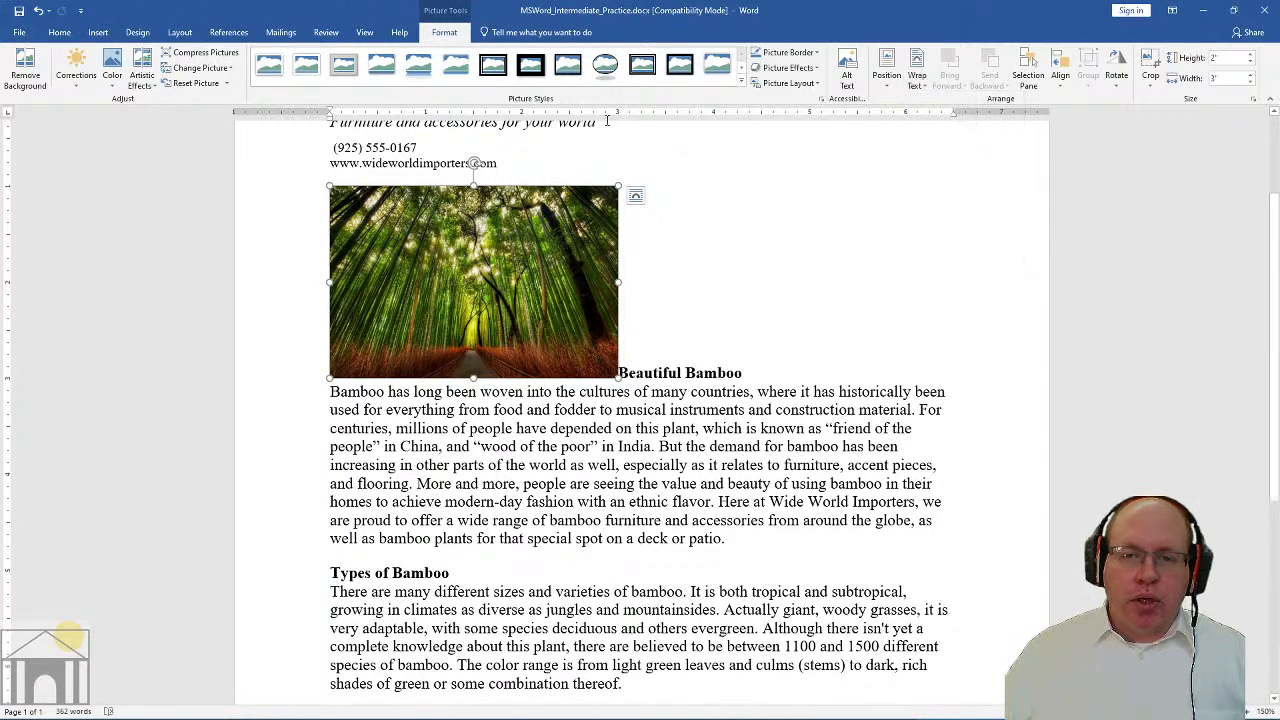
pyautogui.click(604, 65)
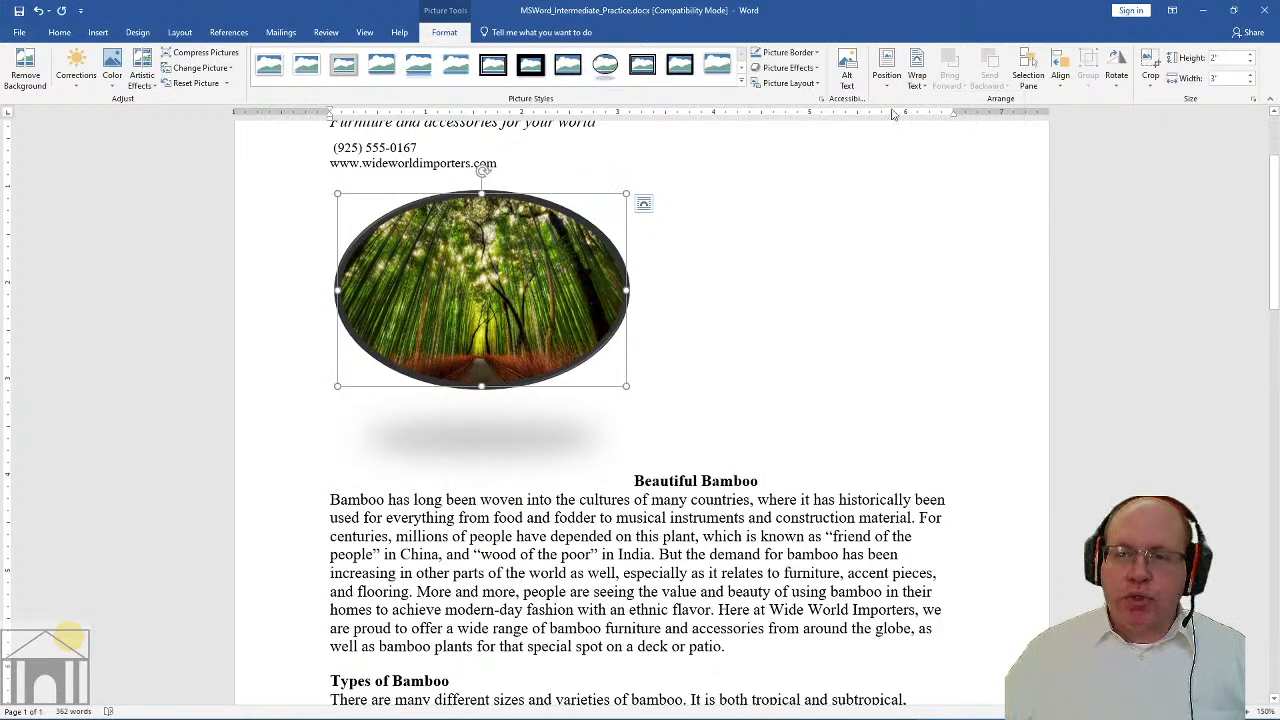
pyautogui.click(916, 76)
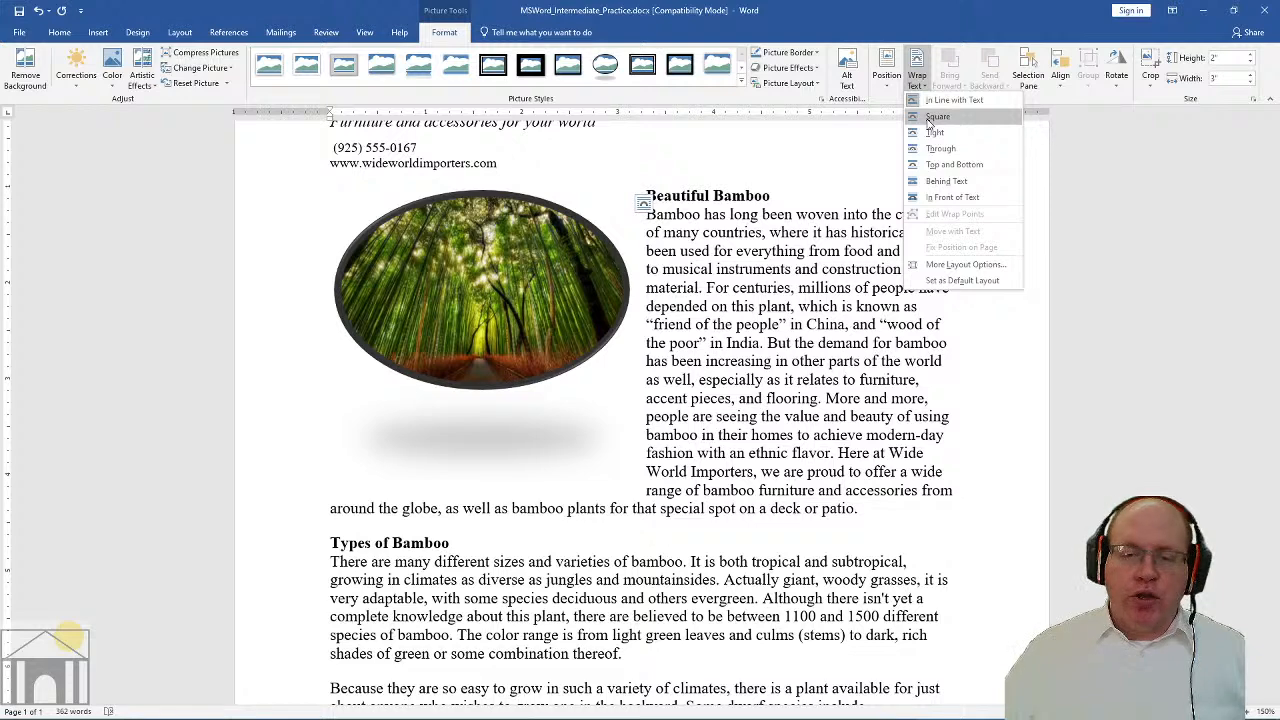
pyautogui.click(929, 118)
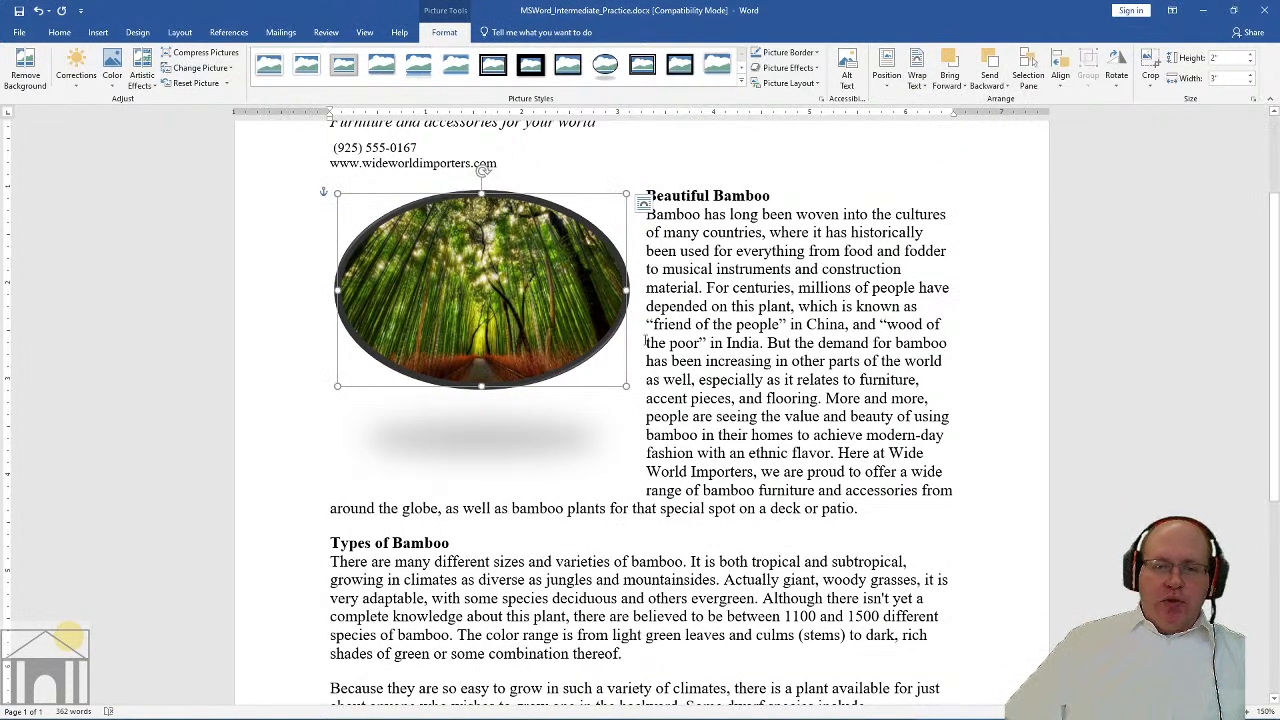
pyautogui.click(677, 268)
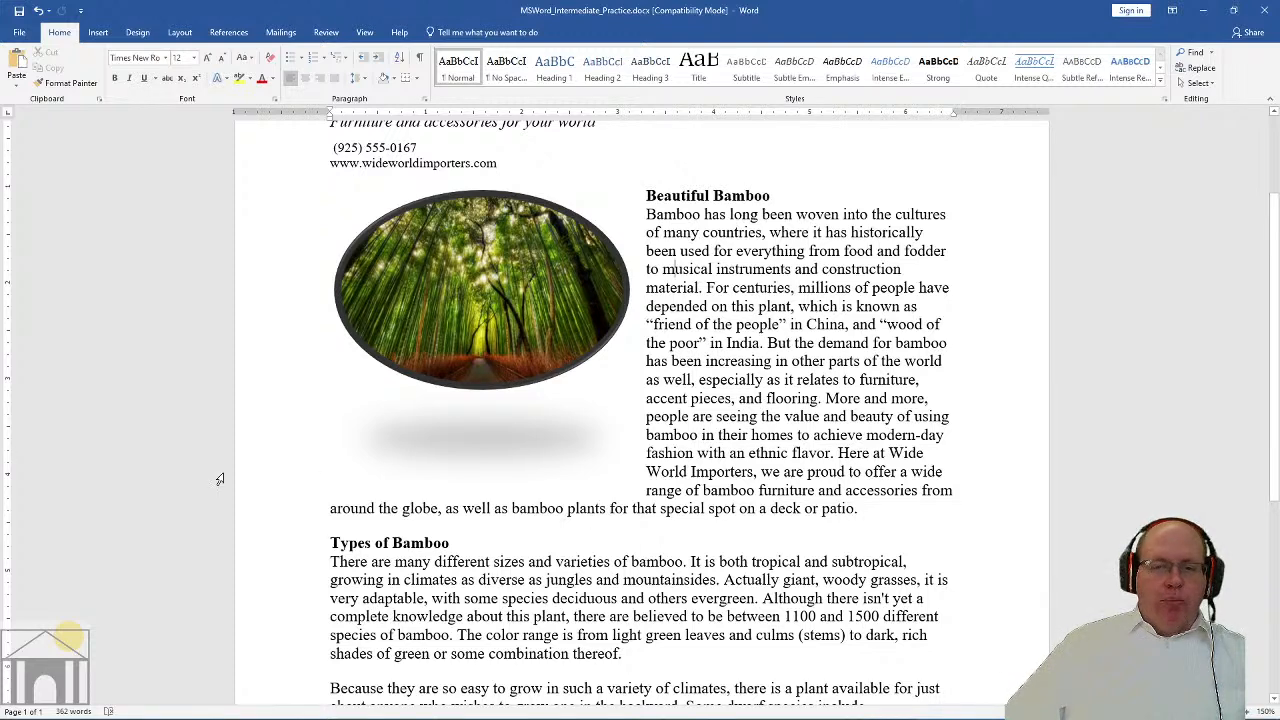
# Undo the square text wrapping and the oval style on the bamboo picture
pyautogui.click(515, 295)
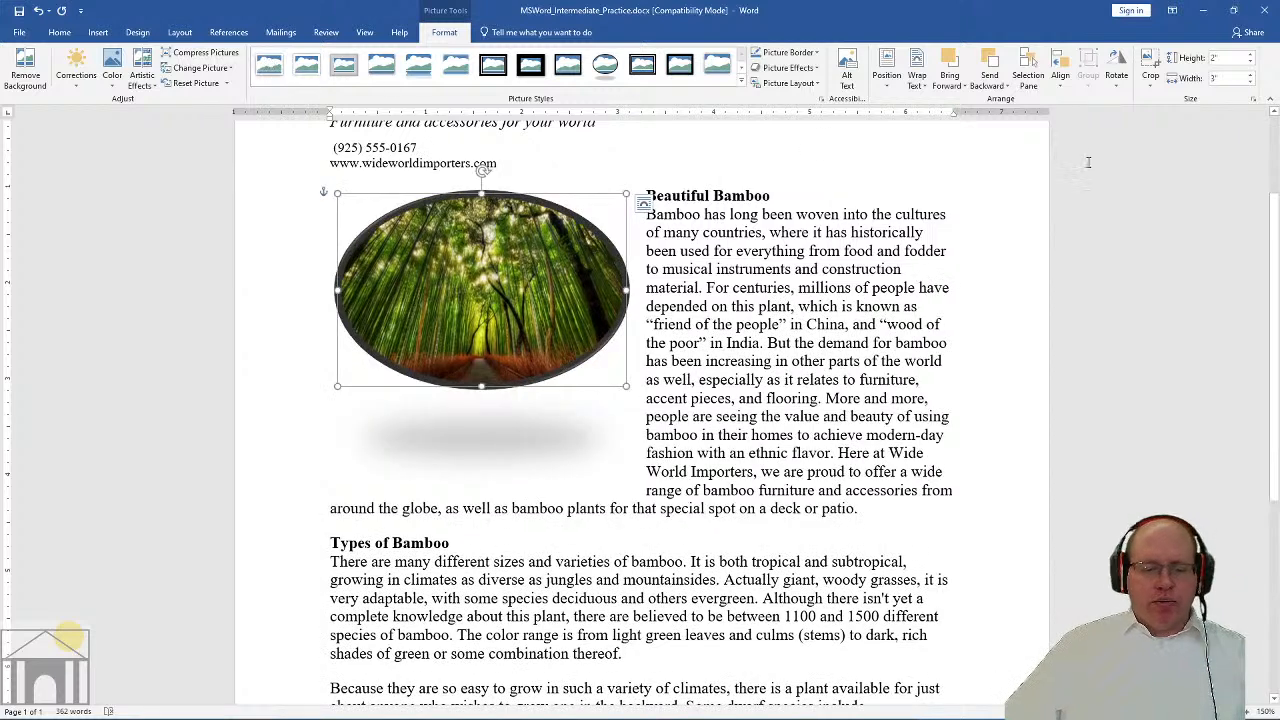
pyautogui.hotkey('ctrl', 'z')
pyautogui.hotkey('ctrl', 'z')
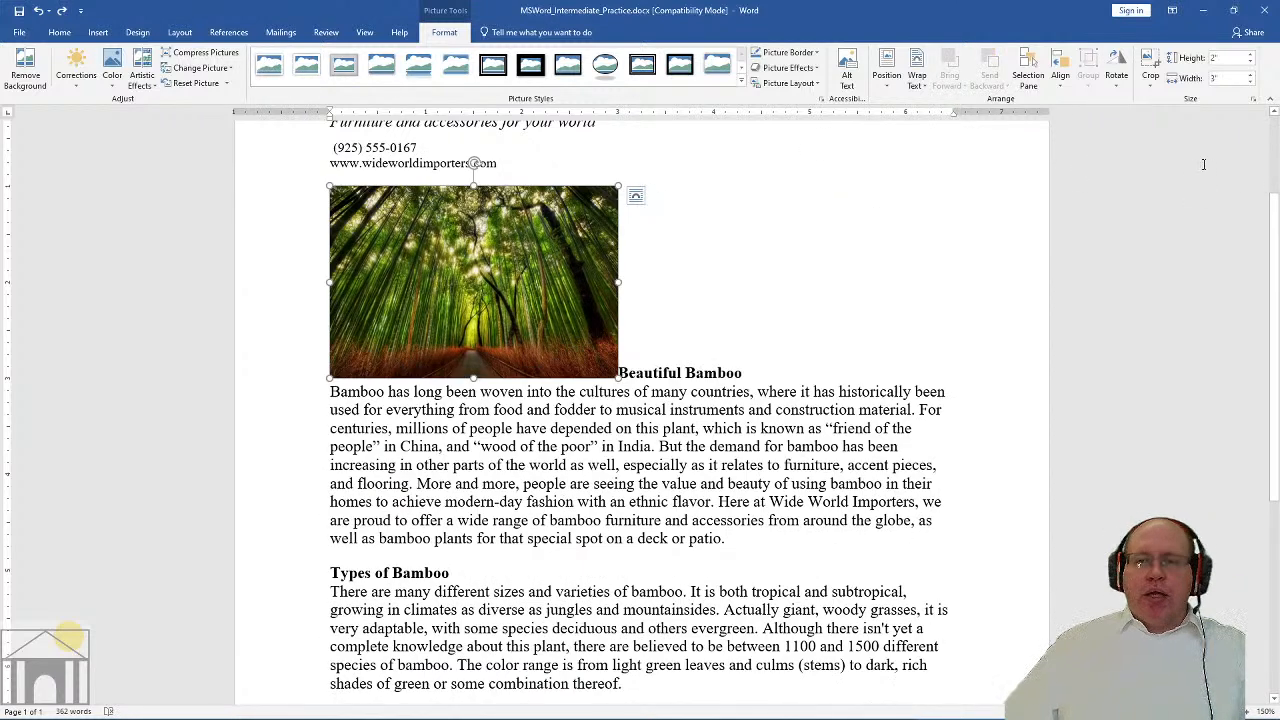
# Set the bamboo picture's text wrapping to Through, move it to the horizontal middle of the "Beautiful Bamboo" paragraph, and deselect it
pyautogui.click(917, 78)
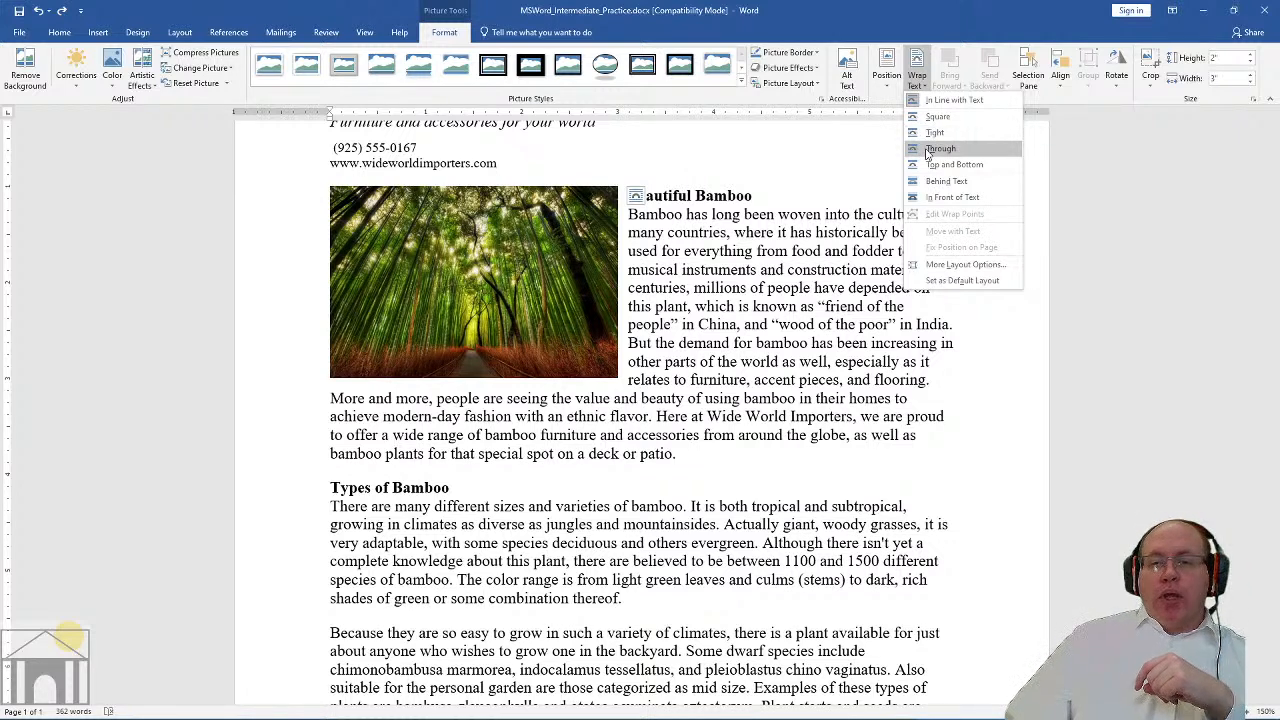
pyautogui.click(940, 148)
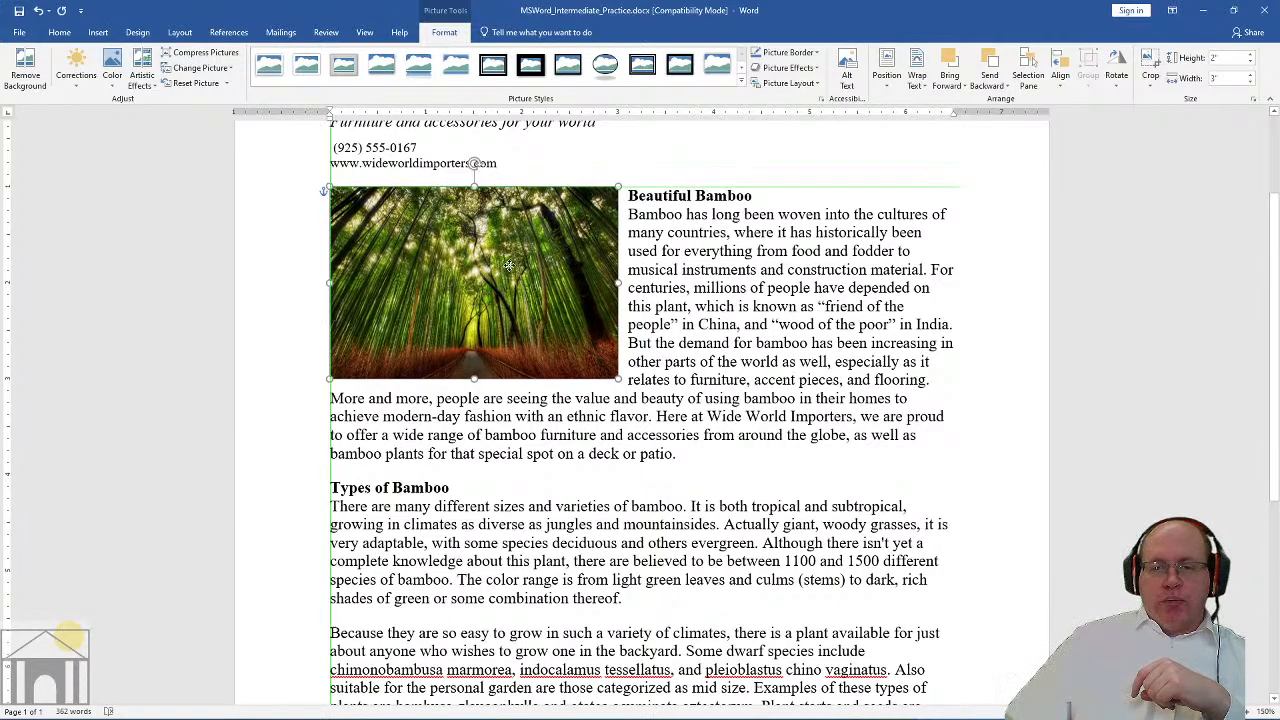
pyautogui.moveTo(509, 265); pyautogui.dragTo(648, 266)
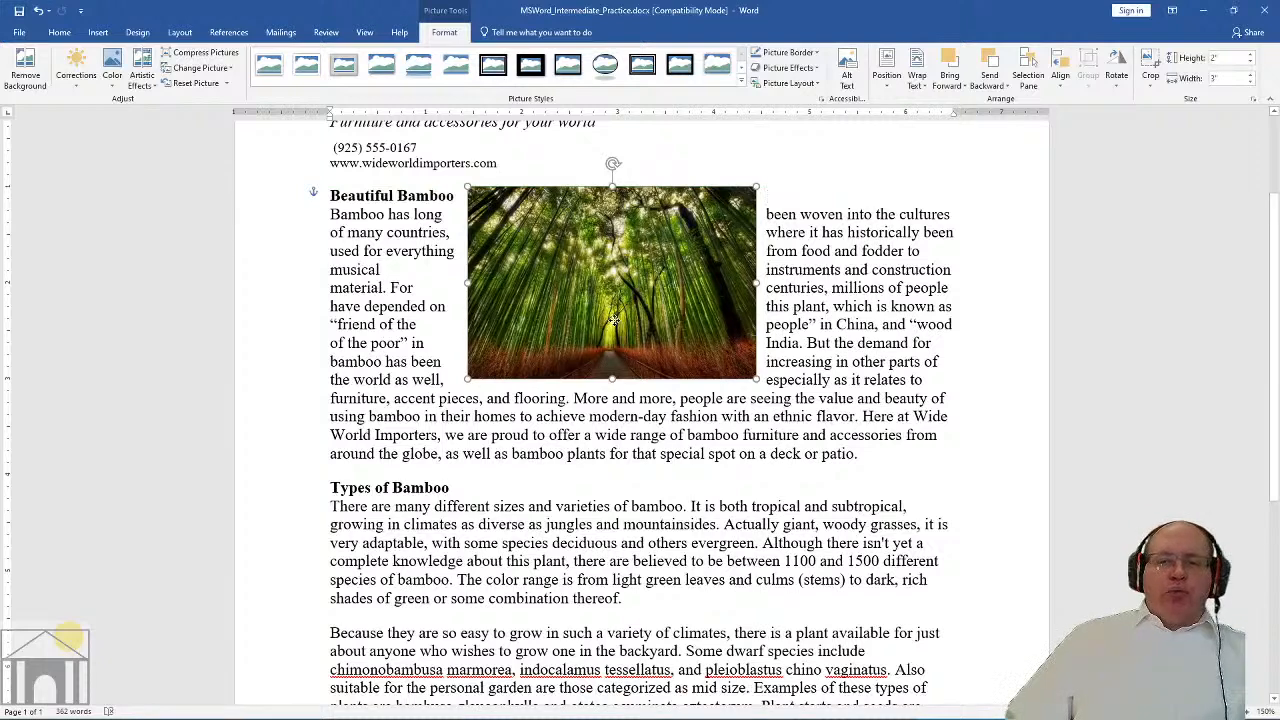
pyautogui.moveTo(614, 320); pyautogui.dragTo(628, 320)
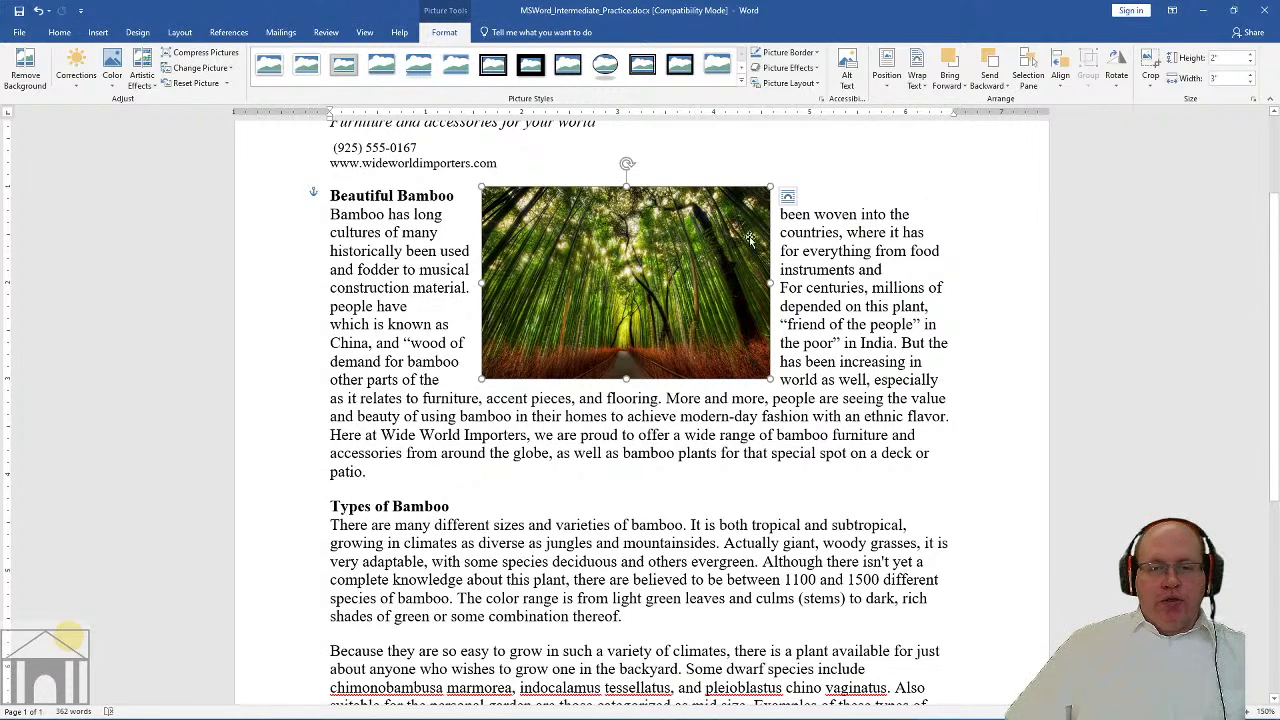
pyautogui.click(787, 306)
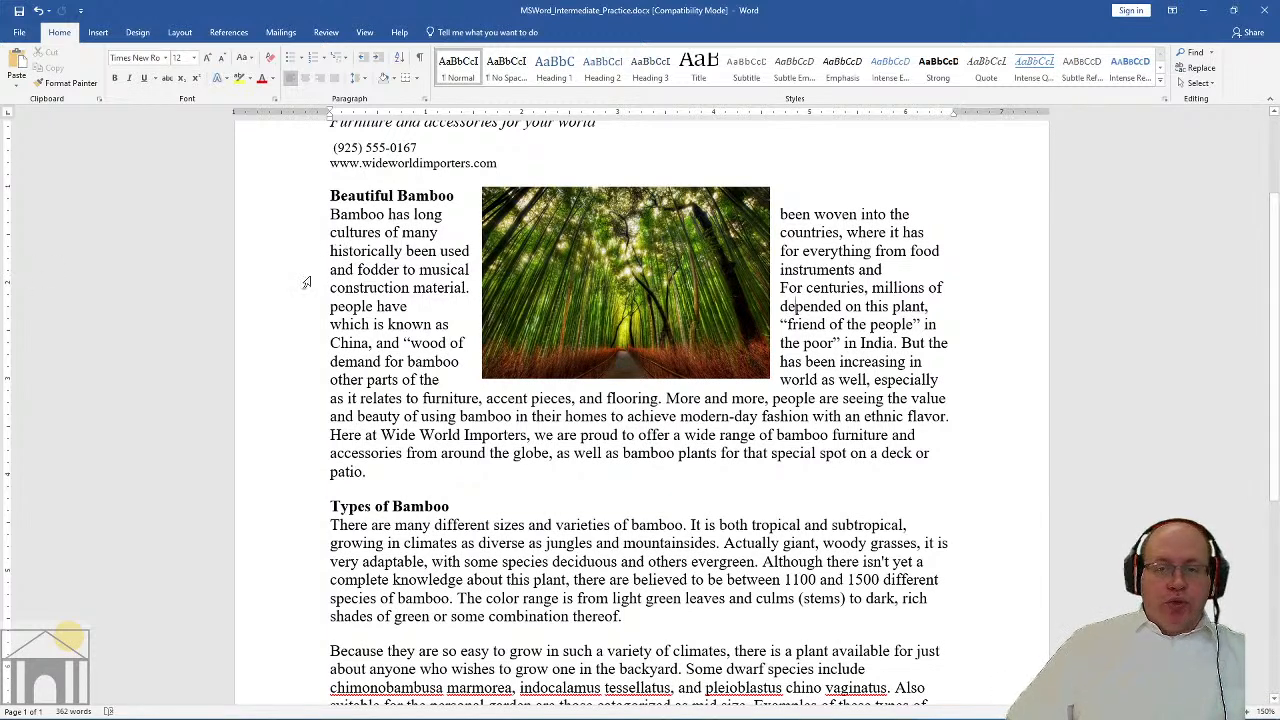
# Move the bamboo picture down so it sits below the first two lines of the "Beautiful Bamboo" paragraph
pyautogui.click(551, 245)
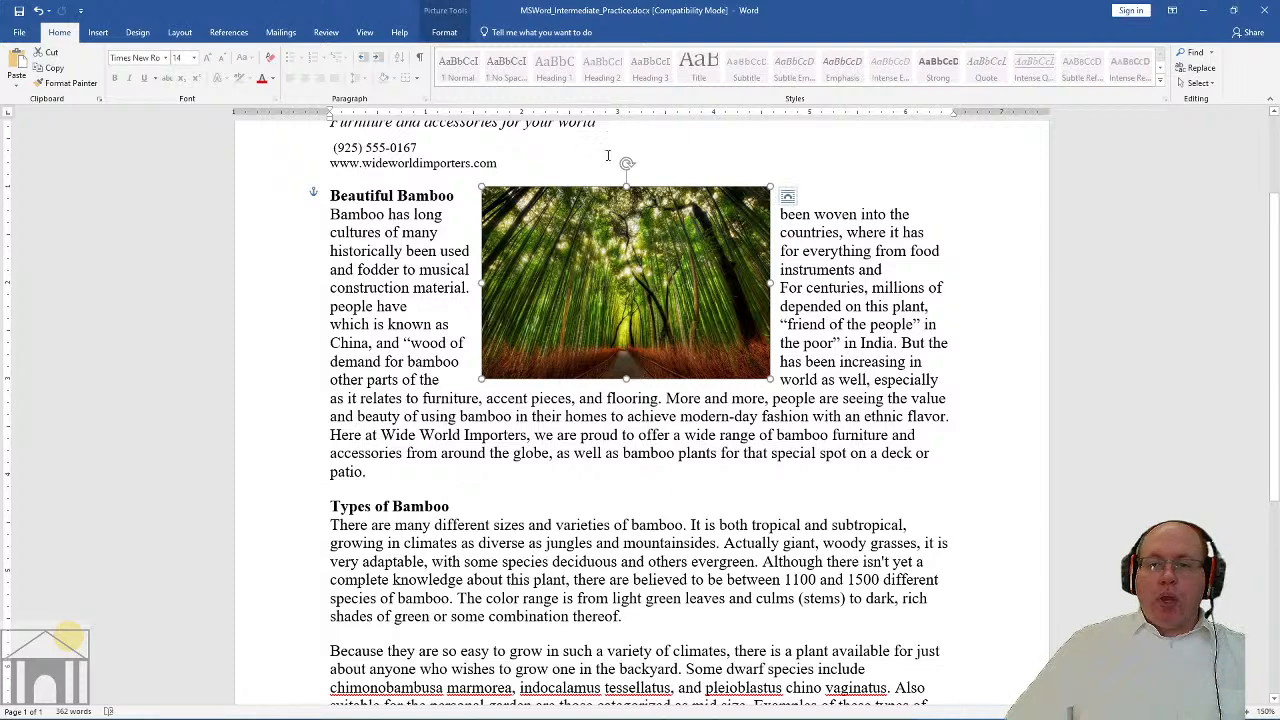
pyautogui.click(445, 33)
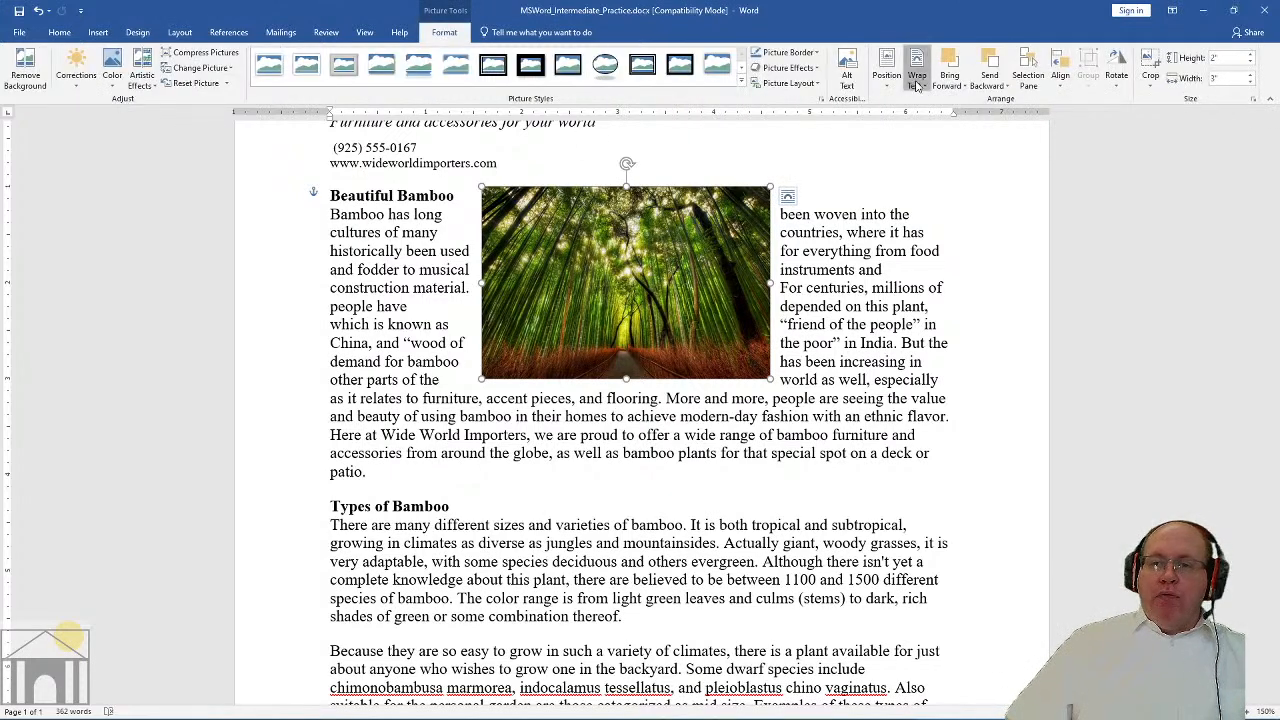
pyautogui.click(918, 82)
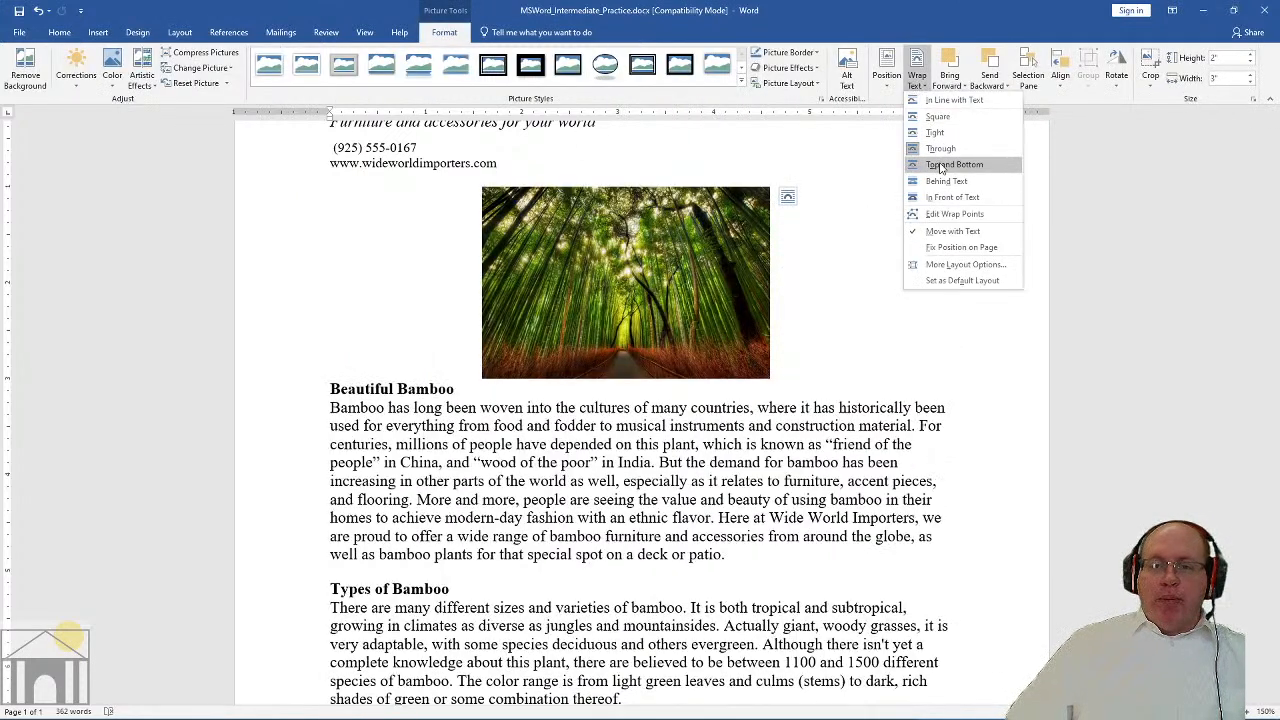
pyautogui.click(680, 295)
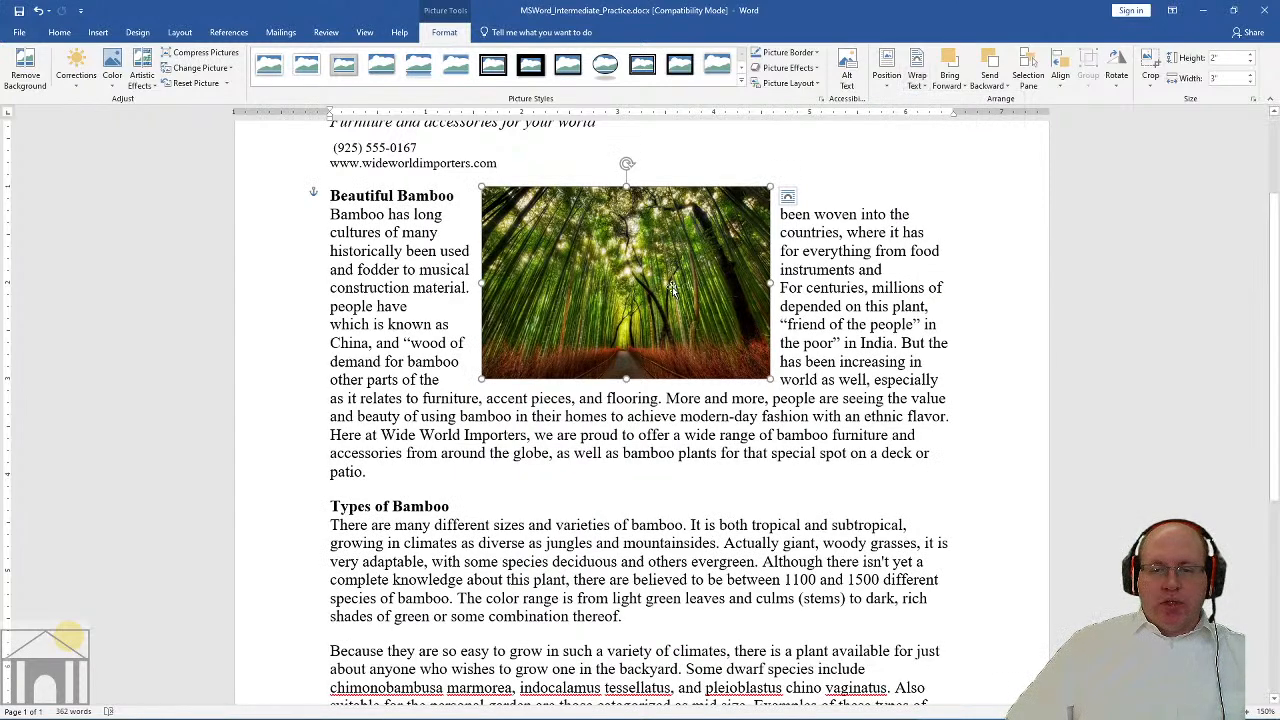
pyautogui.moveTo(672, 286); pyautogui.dragTo(668, 343)
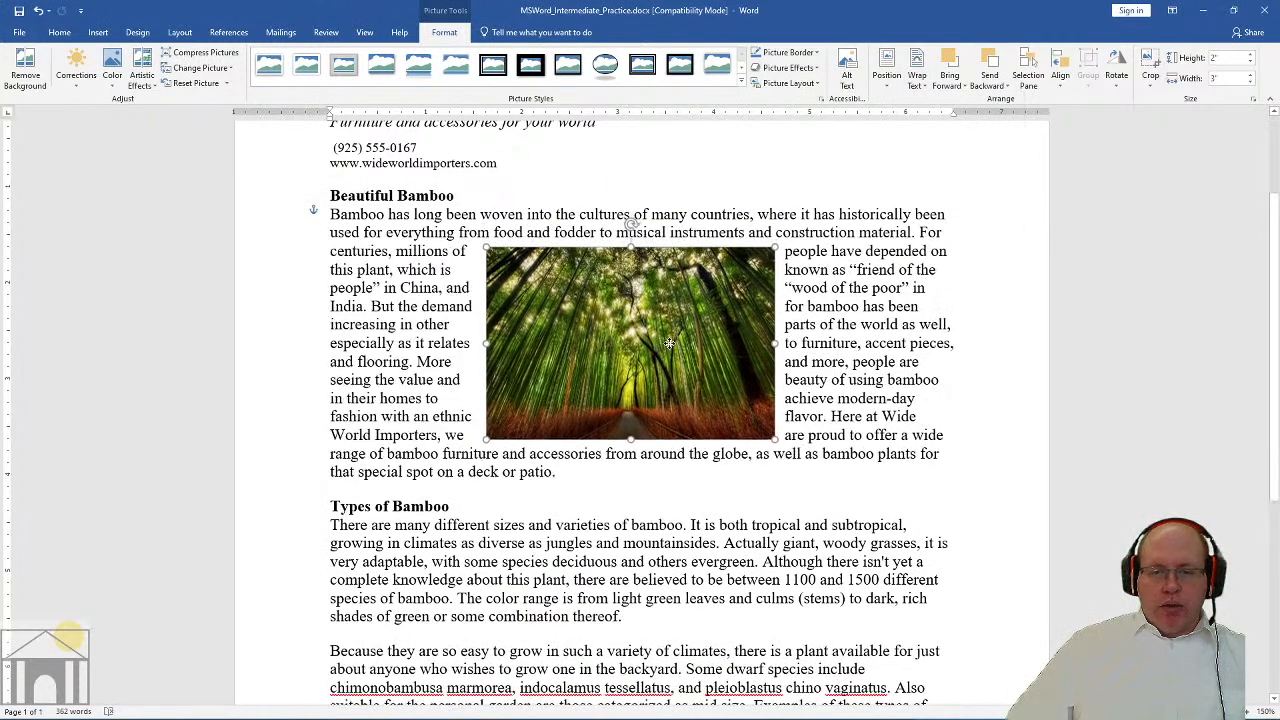
# Edit the bamboo picture's wrap points, pulling the upper-left point inward and up above the picture's top edge
pyautogui.click(915, 78)
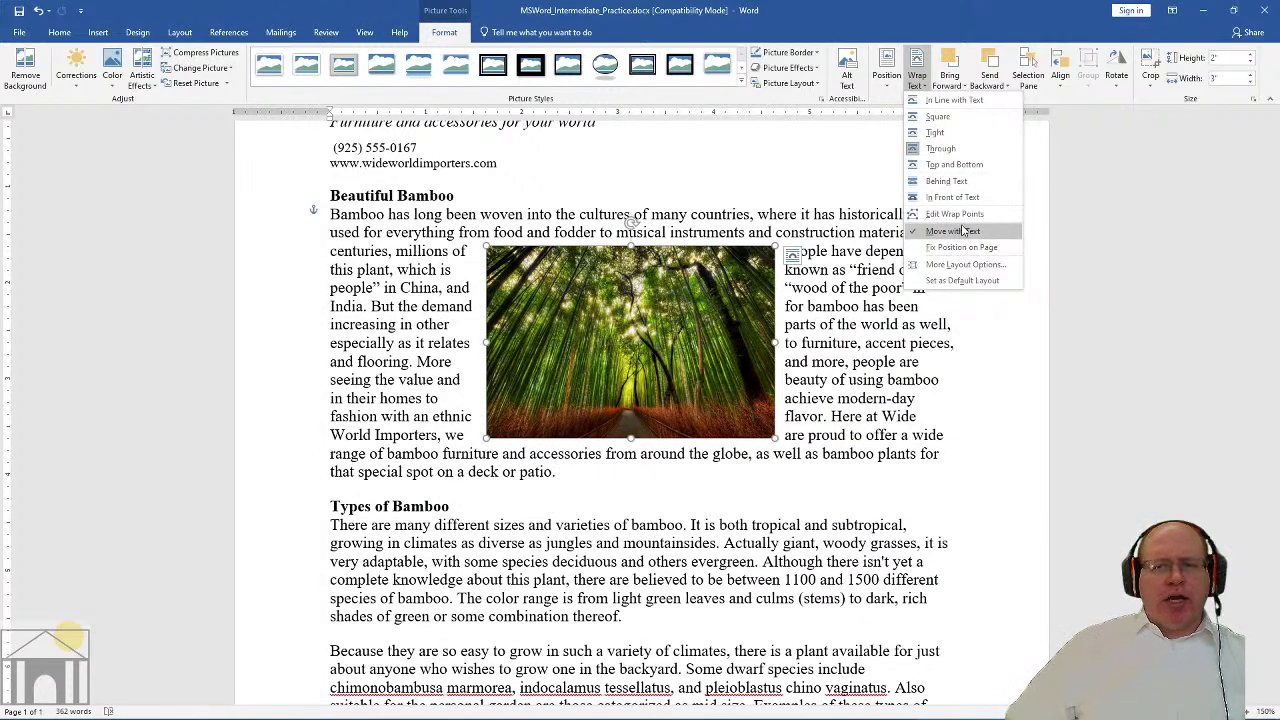
pyautogui.click(966, 214)
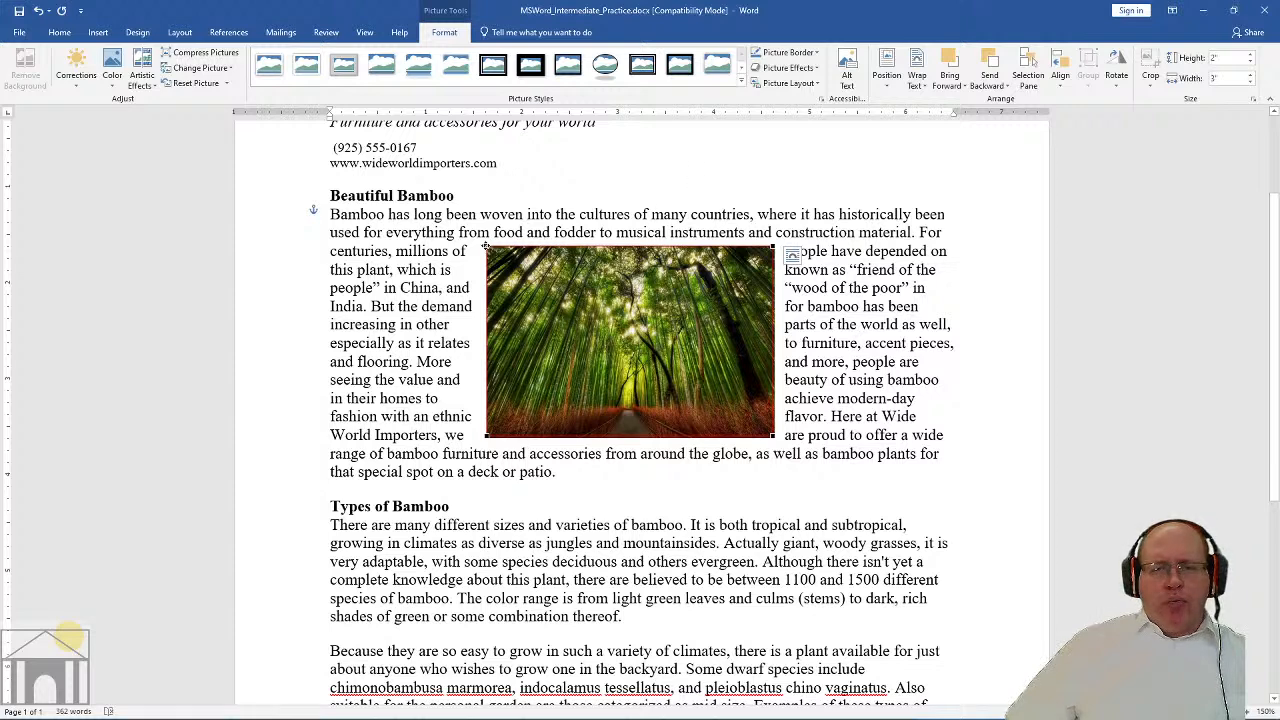
pyautogui.moveTo(485, 246); pyautogui.dragTo(544, 207)
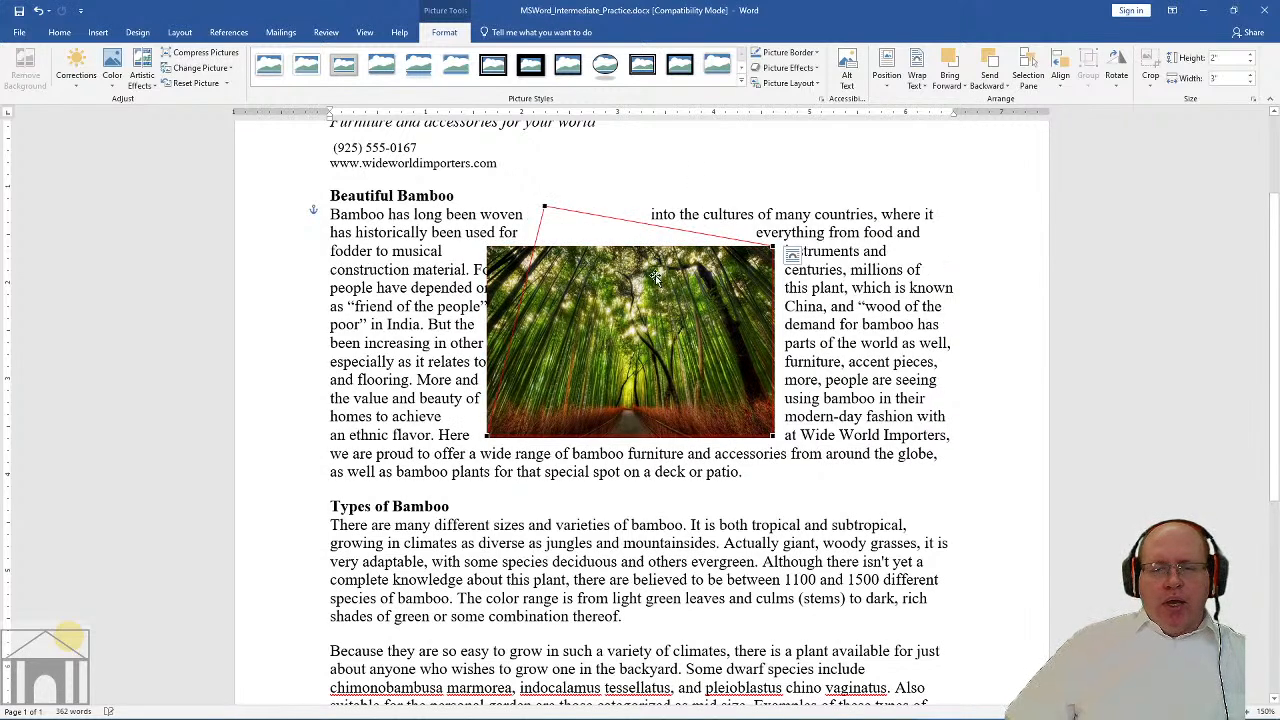
# Reshape the bamboo picture's wrap boundary, moving its lower-right point outward, its lower-left point below the picture and its upper-left point toward the page margin
pyautogui.moveTo(771, 436); pyautogui.dragTo(897, 361)
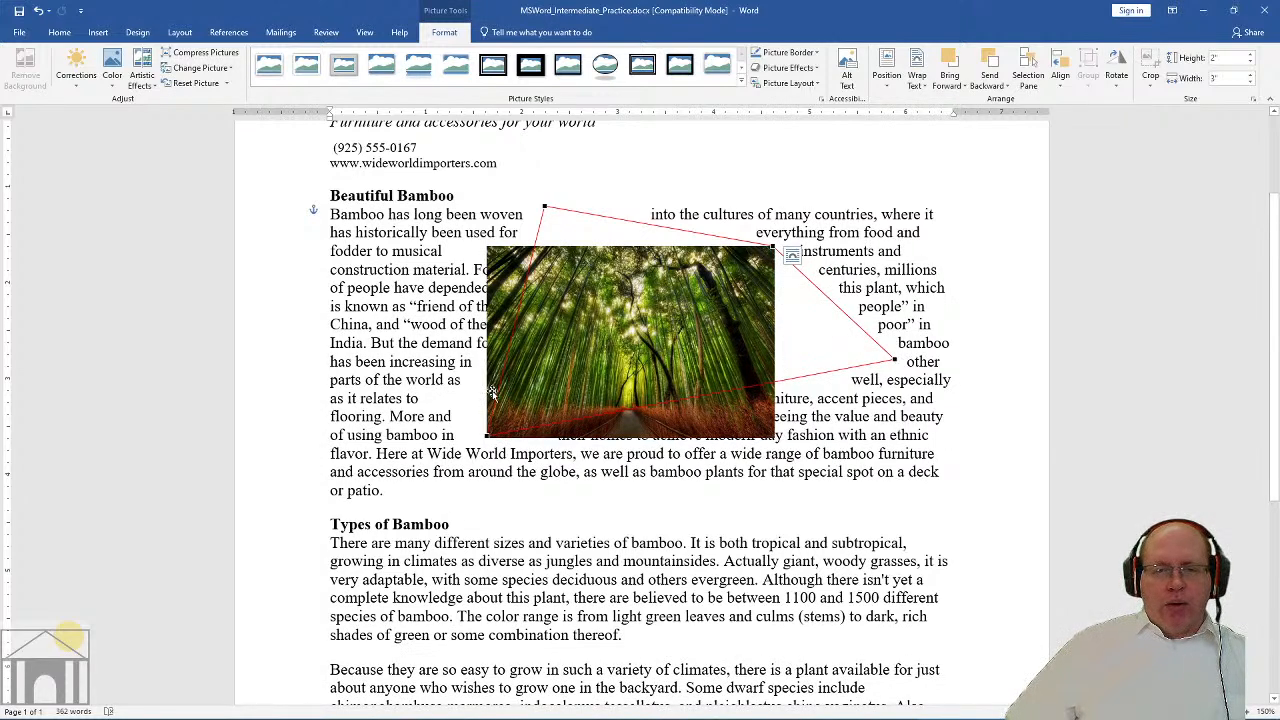
pyautogui.moveTo(487, 434); pyautogui.dragTo(372, 357)
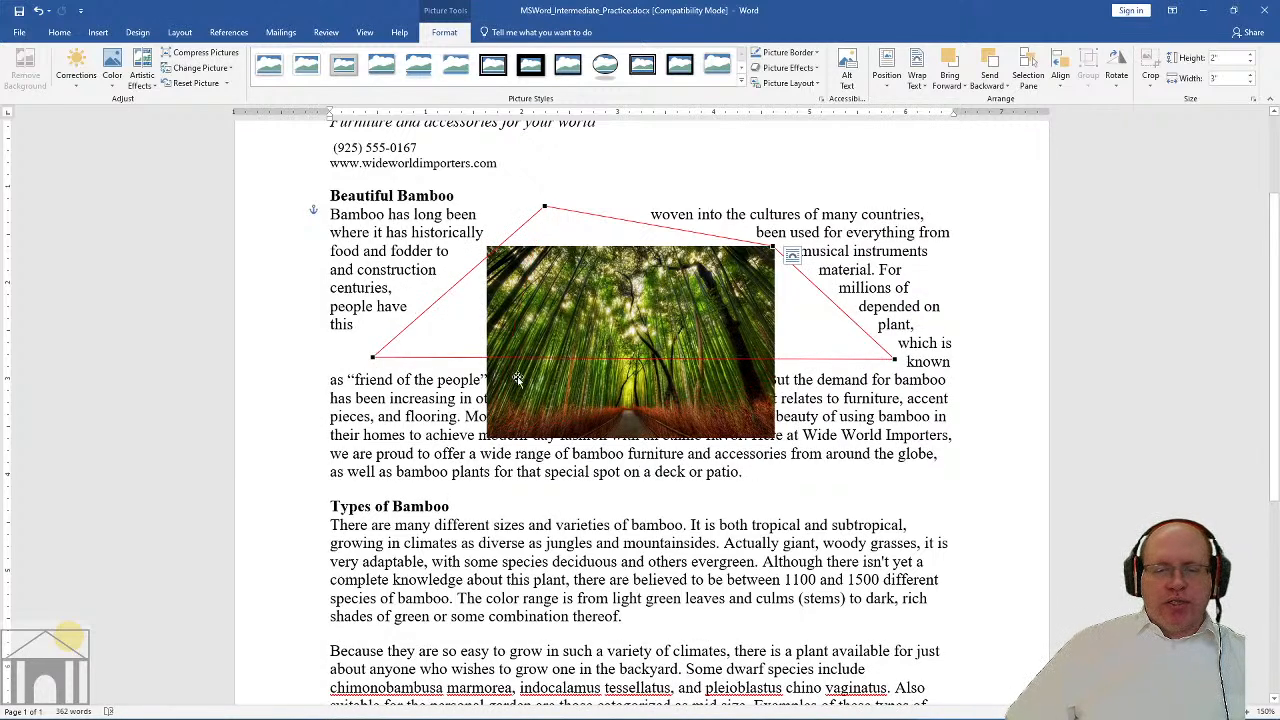
pyautogui.moveTo(372, 357); pyautogui.dragTo(570, 478)
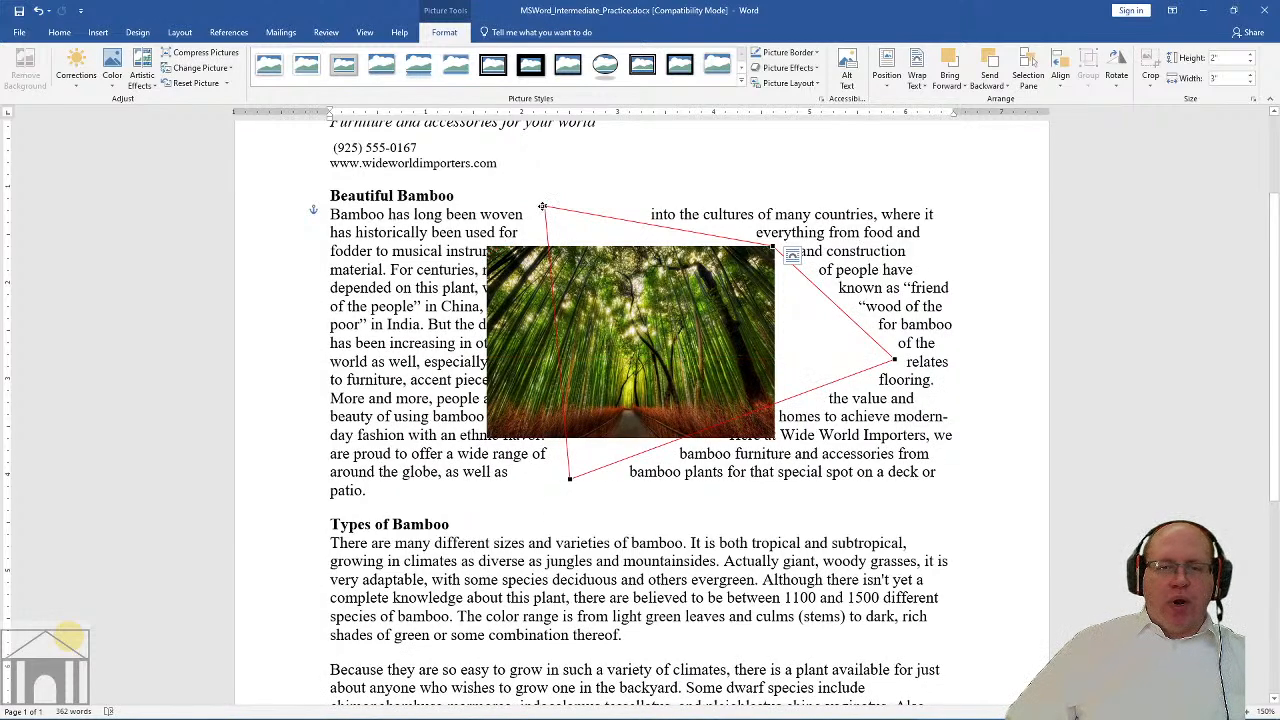
pyautogui.moveTo(542, 206); pyautogui.dragTo(395, 221)
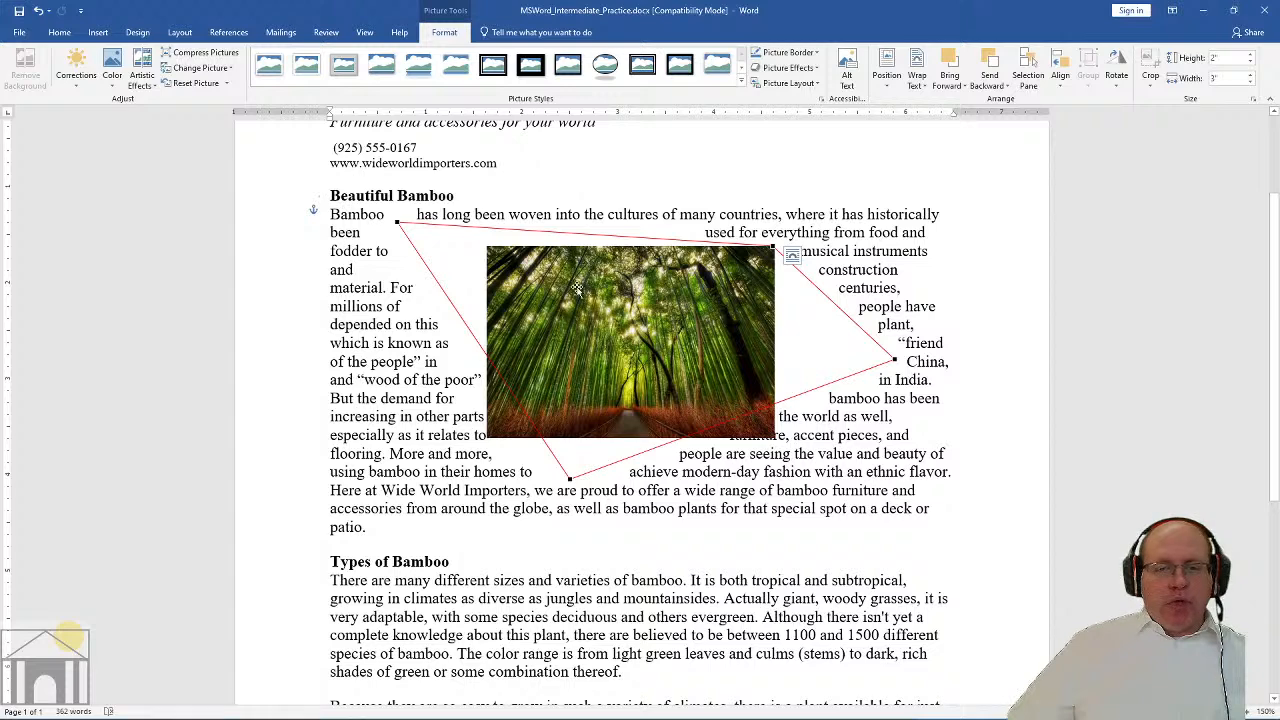
pyautogui.click(594, 310)
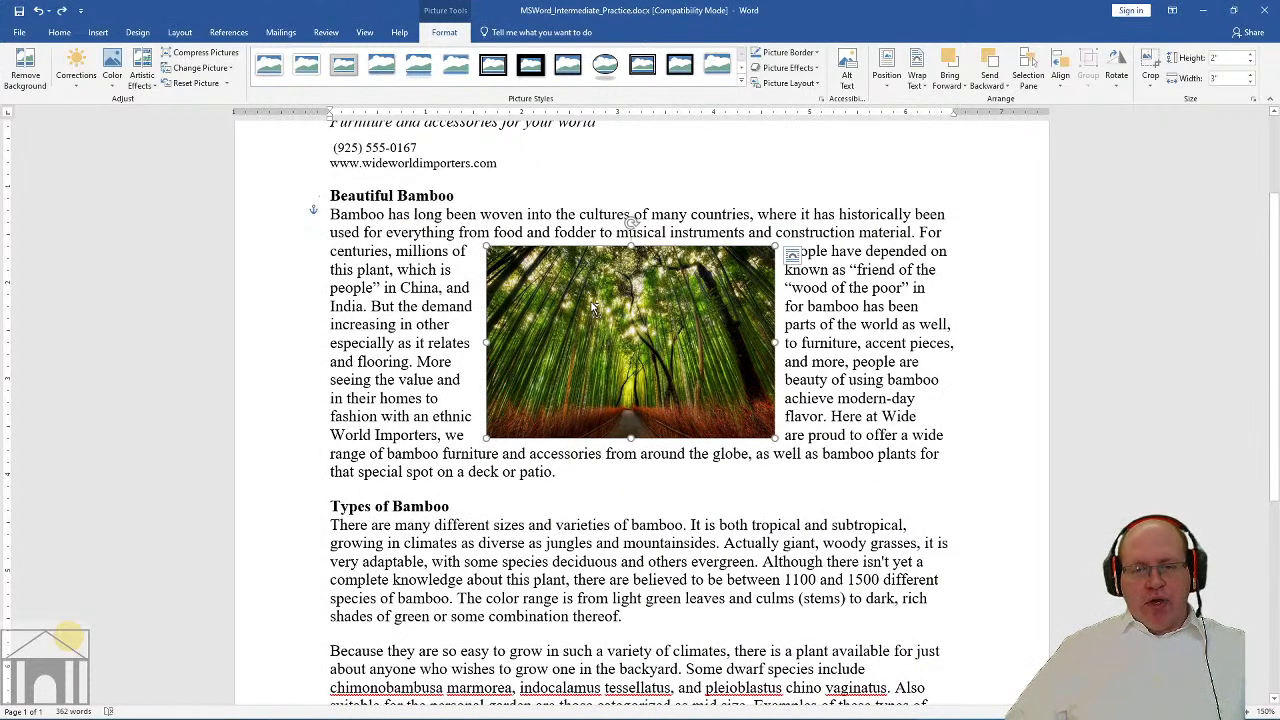
# Set the bamboo picture in line with text and place it directly before the "Beautiful Bamboo" heading
pyautogui.moveTo(582, 336); pyautogui.dragTo(395, 254)
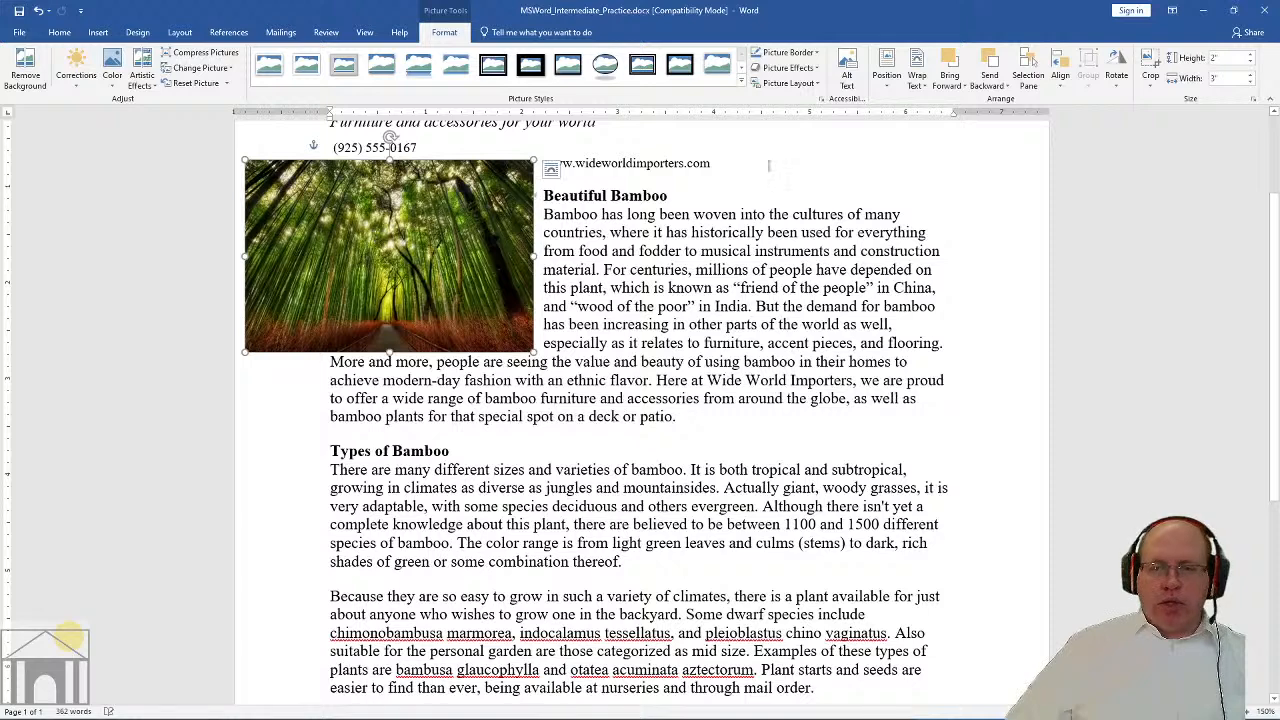
pyautogui.click(916, 78)
pyautogui.click(928, 103)
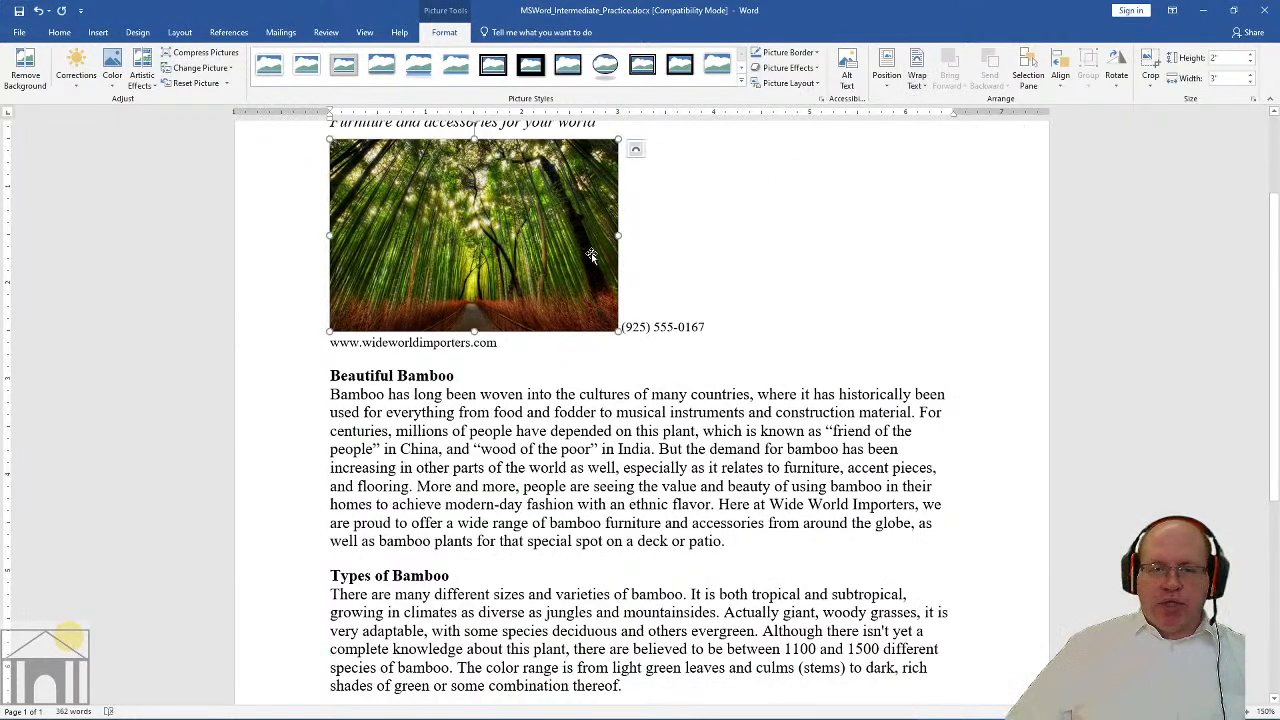
pyautogui.moveTo(521, 262); pyautogui.dragTo(326, 378)
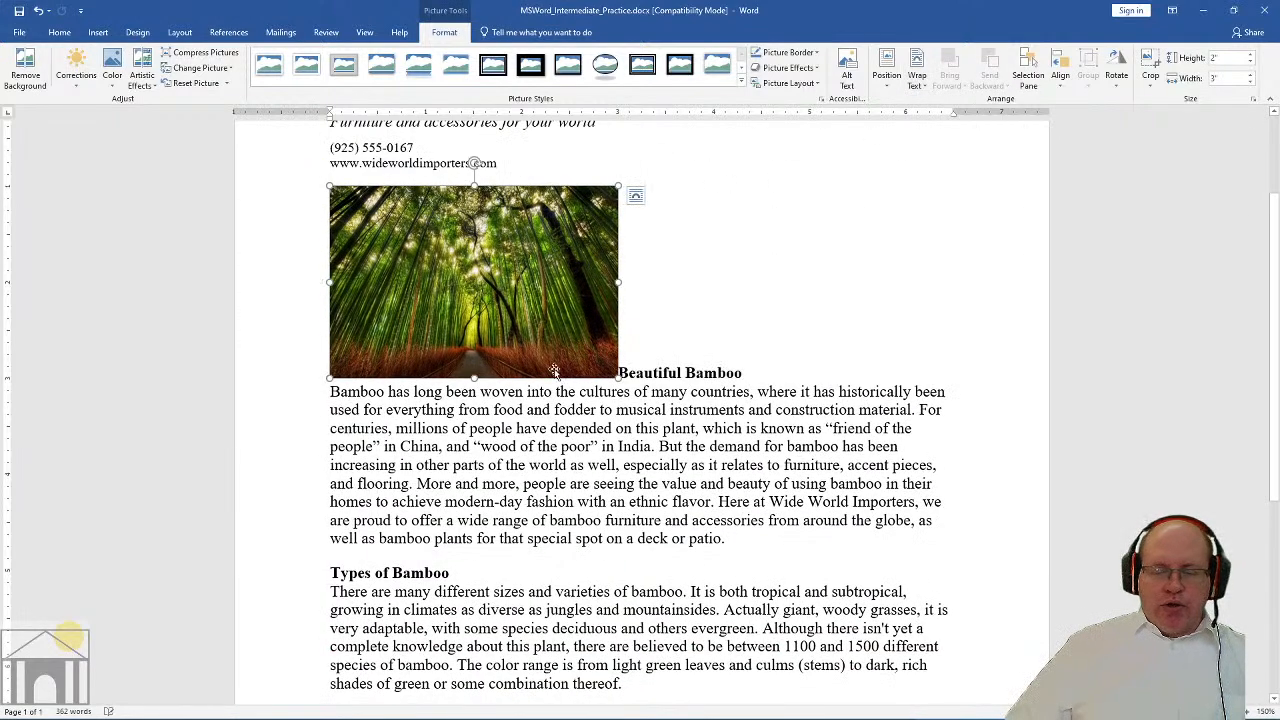
# Apply Square text wrapping to the bamboo picture beside the "Beautiful Bamboo" section and deselect it
pyautogui.click(917, 80)
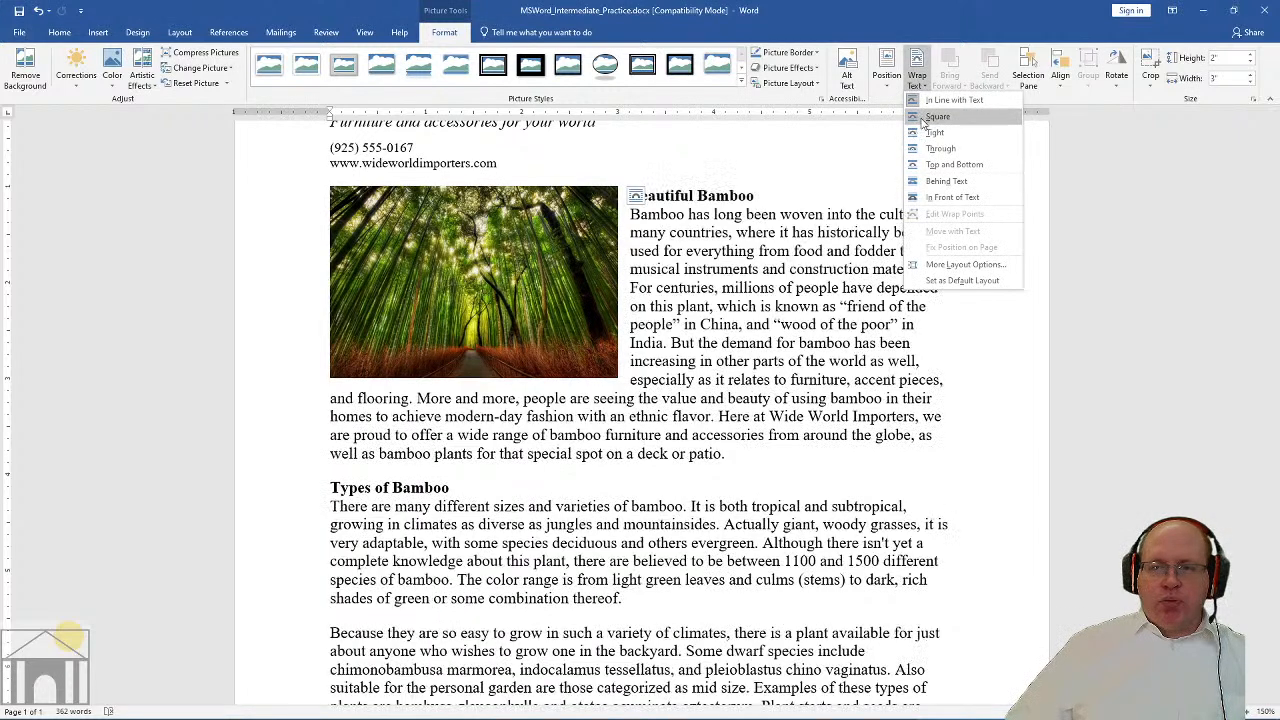
pyautogui.click(924, 120)
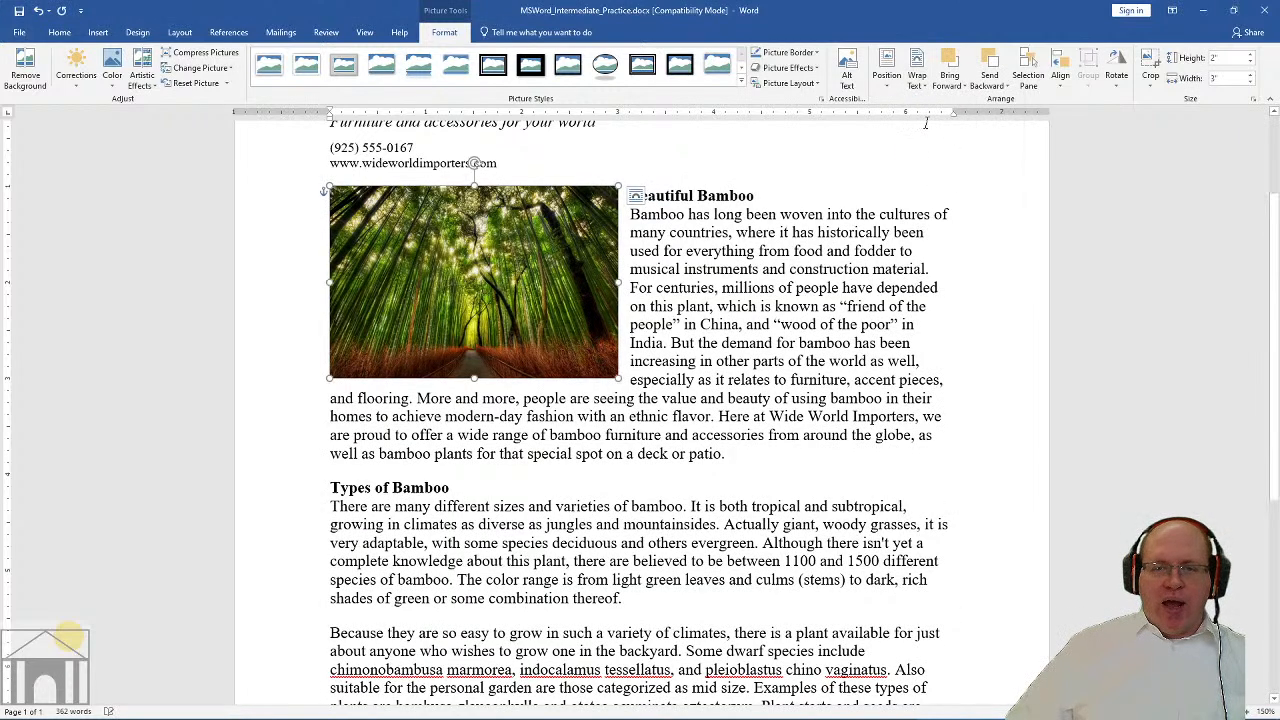
pyautogui.click(812, 343)
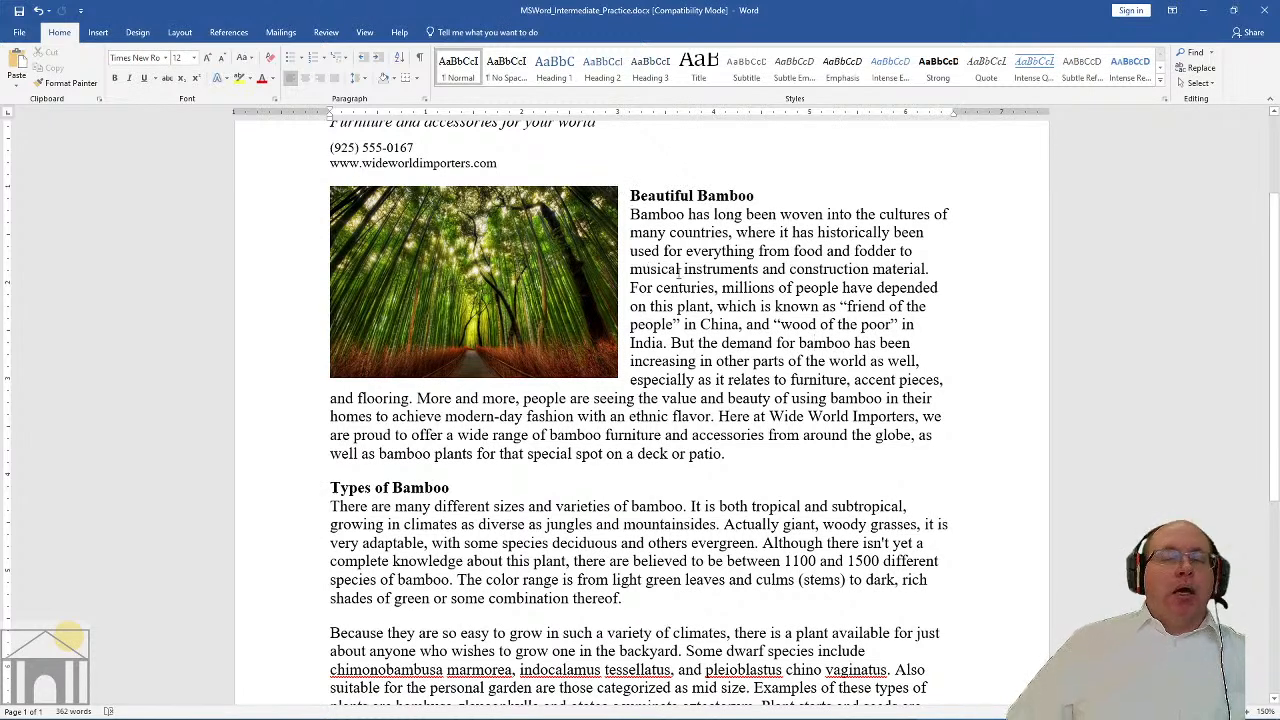
# Preview the position presets and text wrapping options for the bamboo picture
pyautogui.click(490, 265)
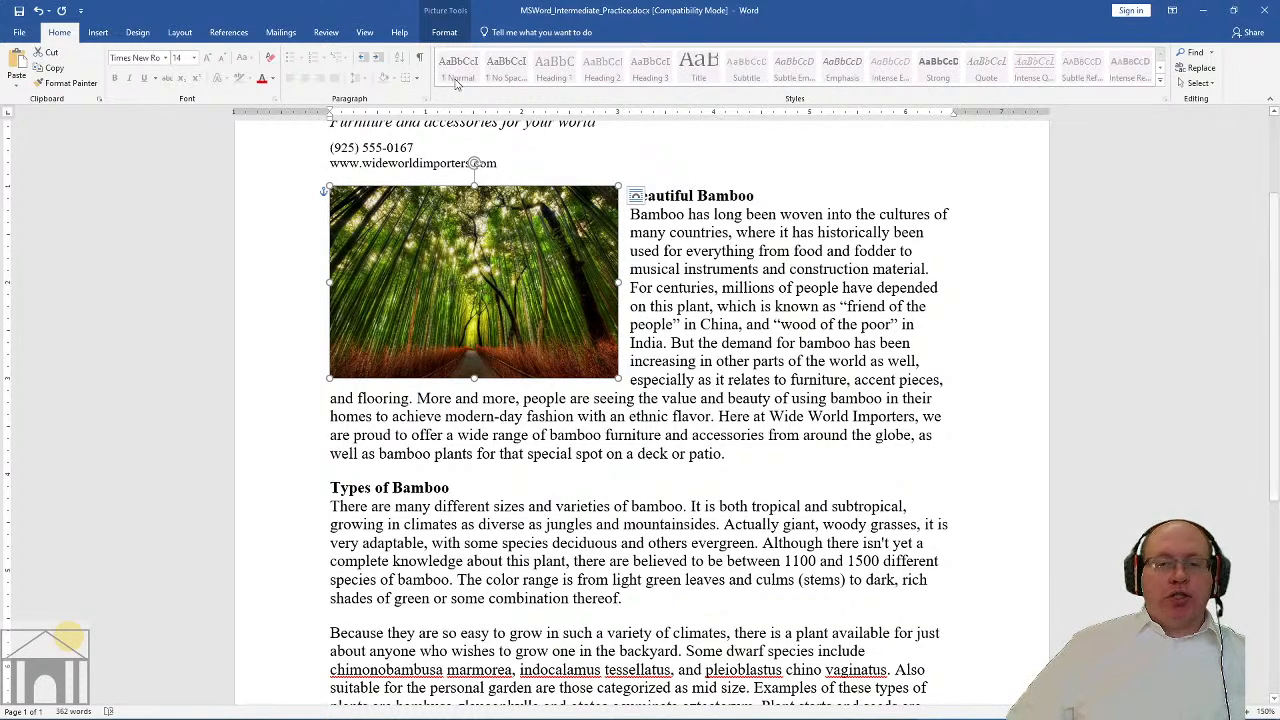
pyautogui.click(444, 32)
pyautogui.click(886, 72)
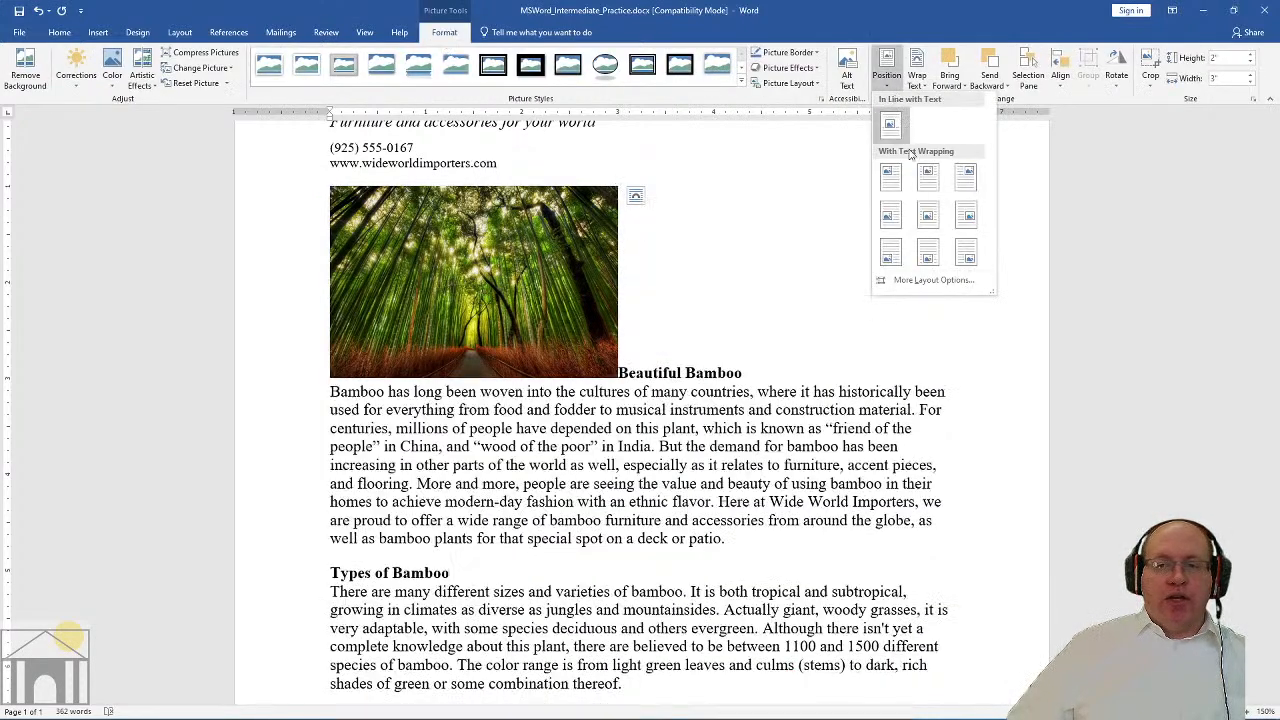
pyautogui.click(890, 176)
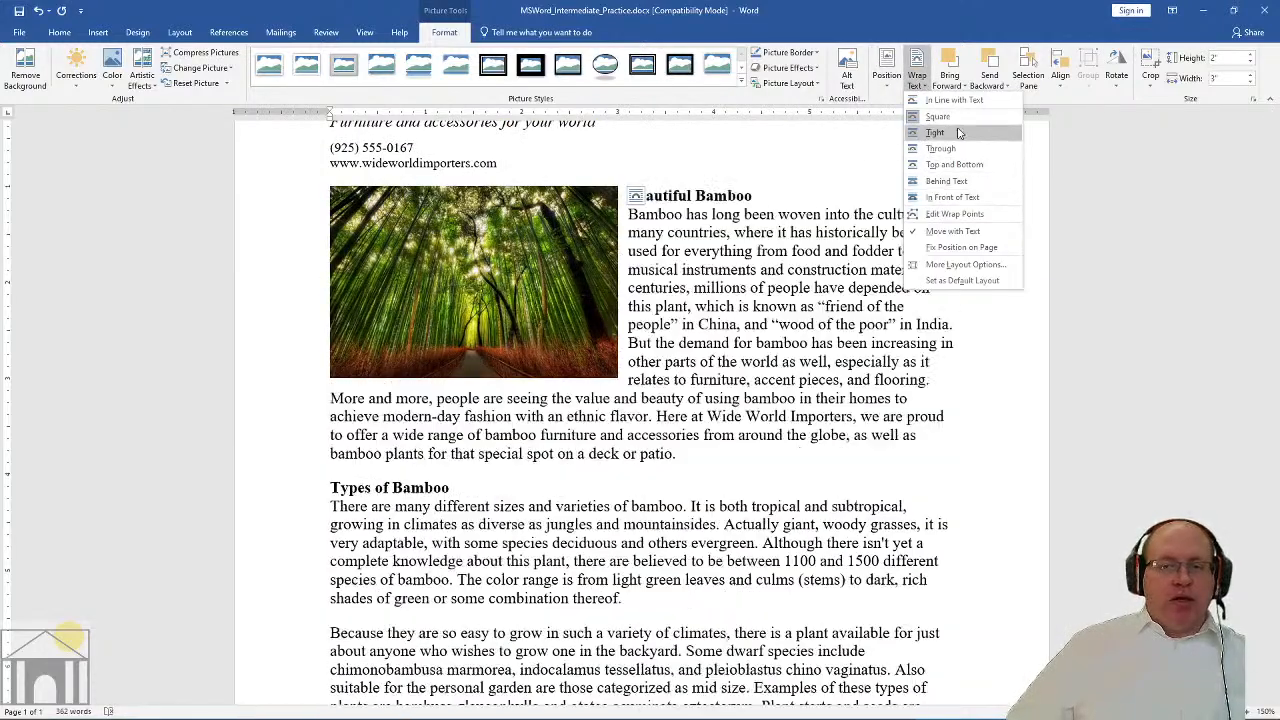
pyautogui.click(813, 338)
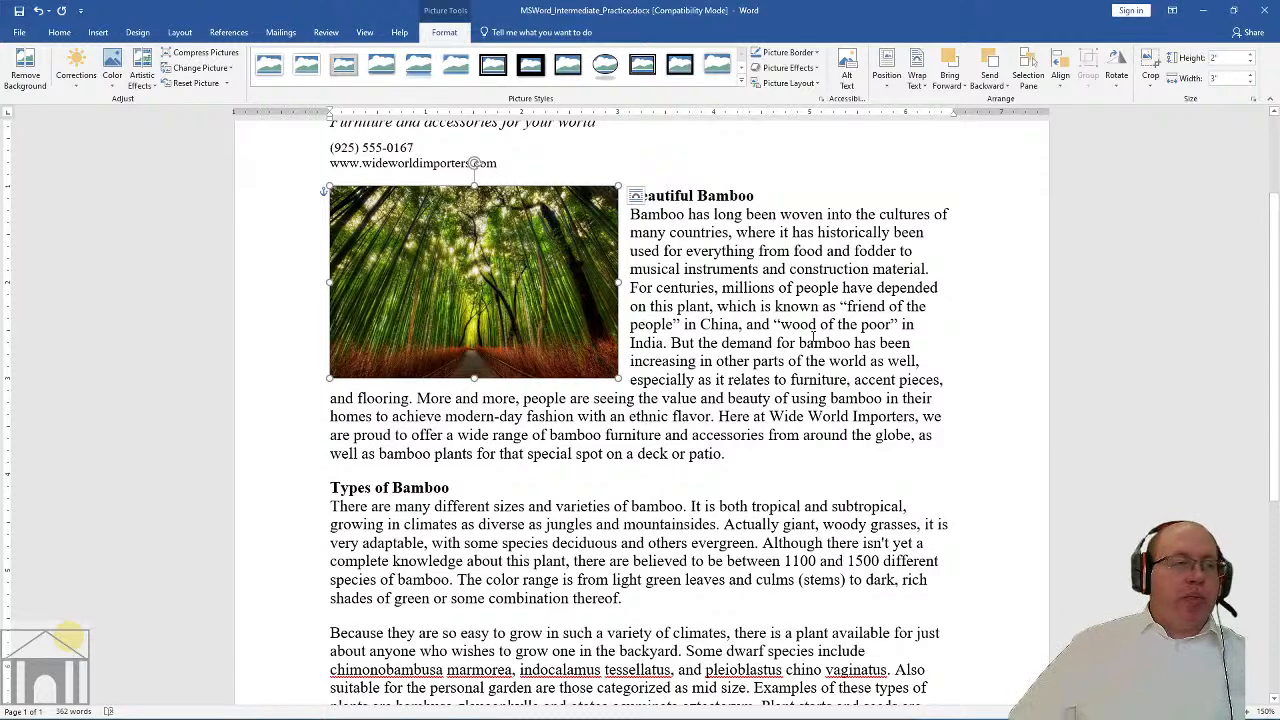
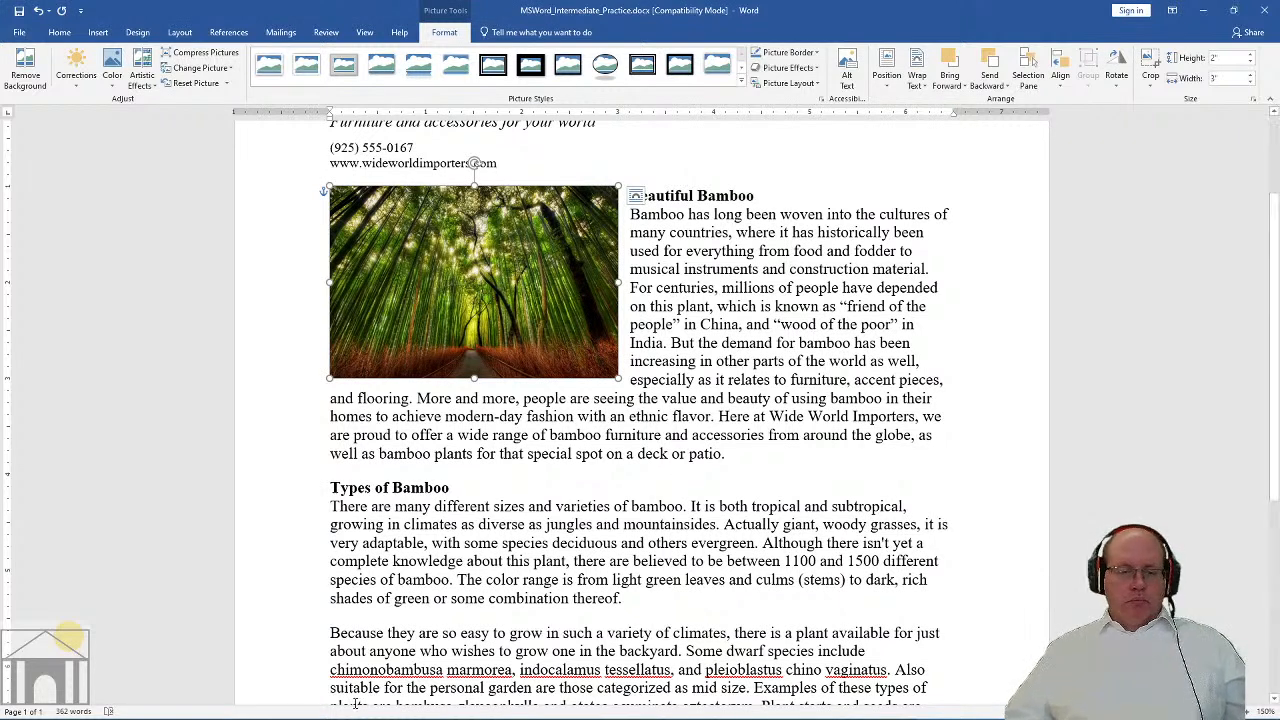
# Browse the picture styles, apply the soft-edged oval style to the bamboo picture, and deselect it
pyautogui.moveTo(327, 706)
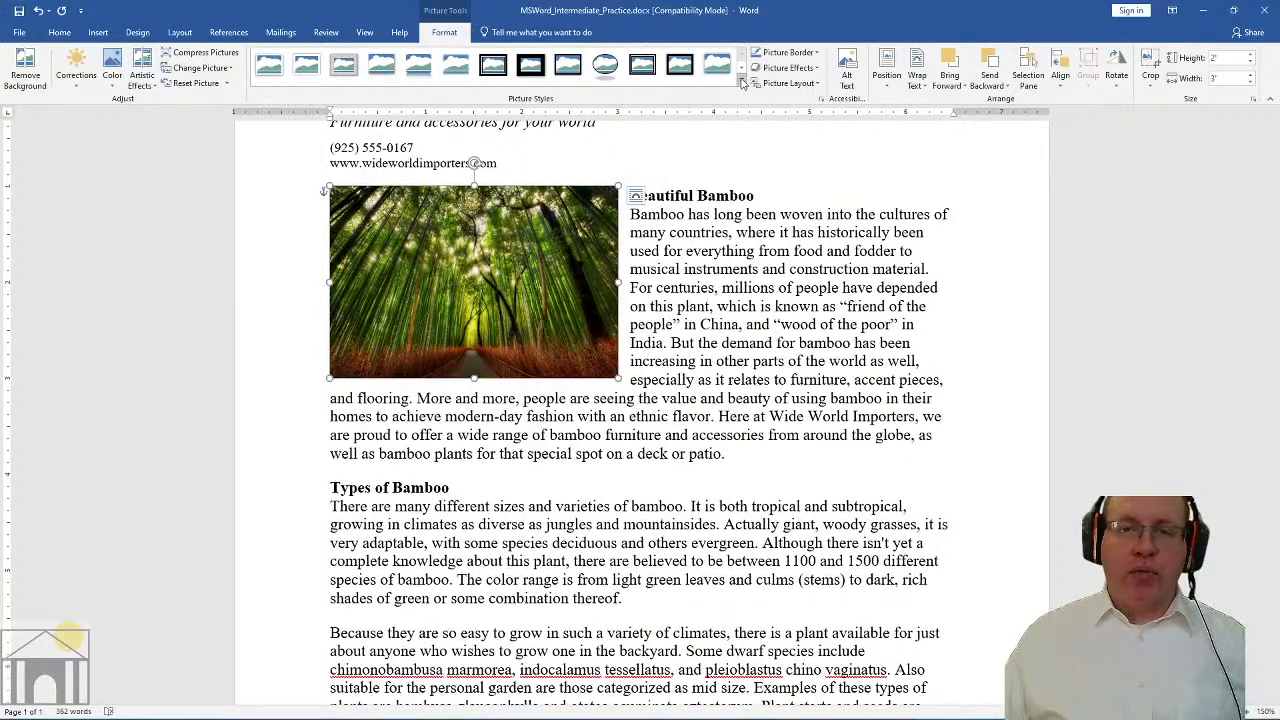
pyautogui.click(742, 83)
pyautogui.click(748, 34)
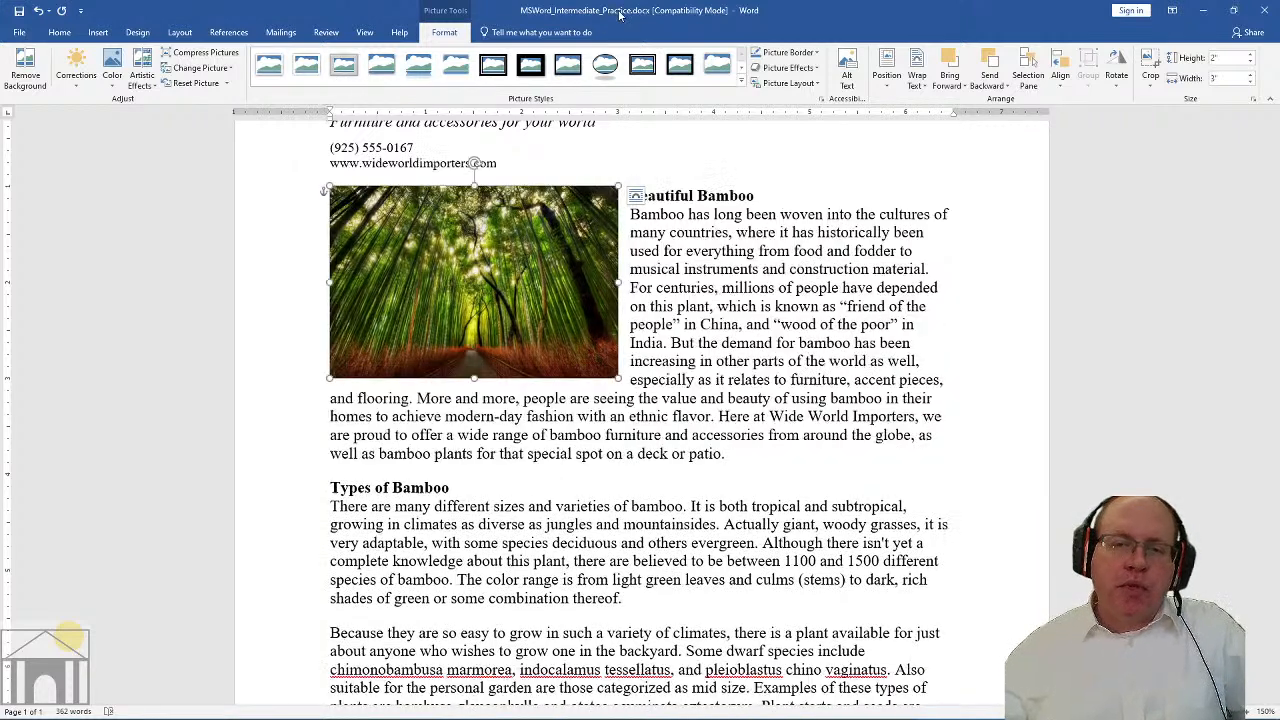
pyautogui.click(742, 68)
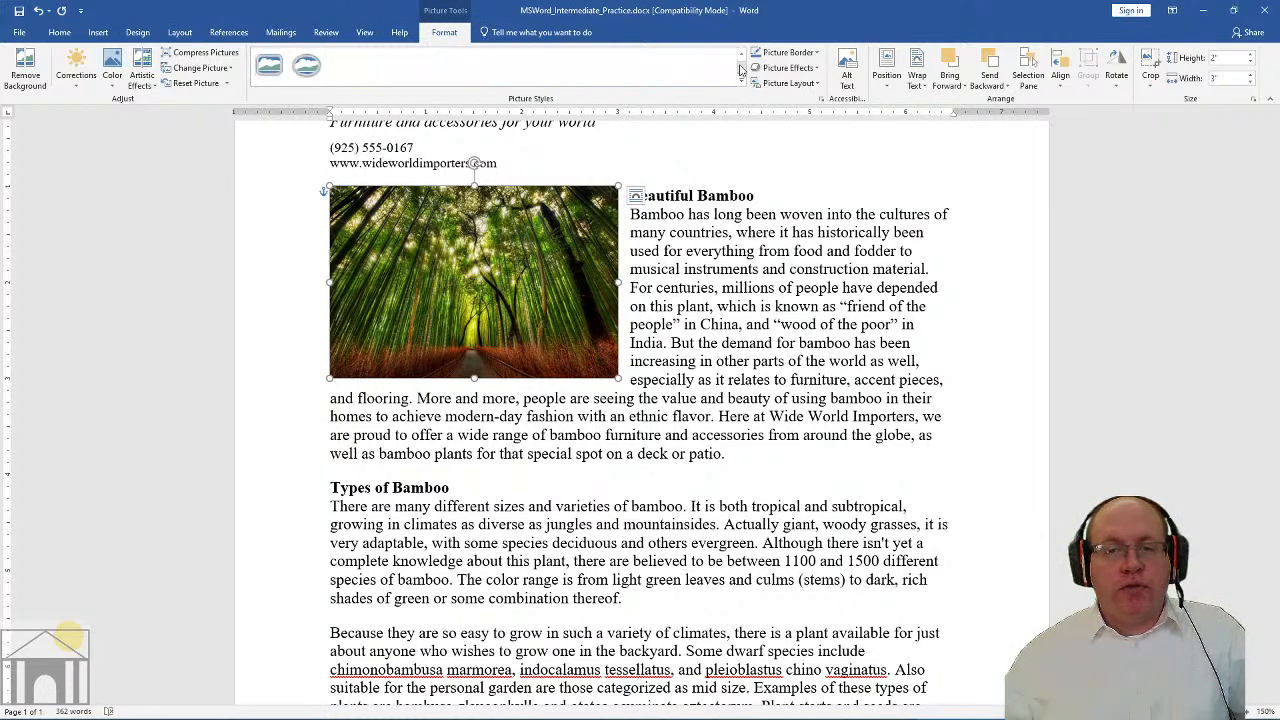
pyautogui.click(741, 68)
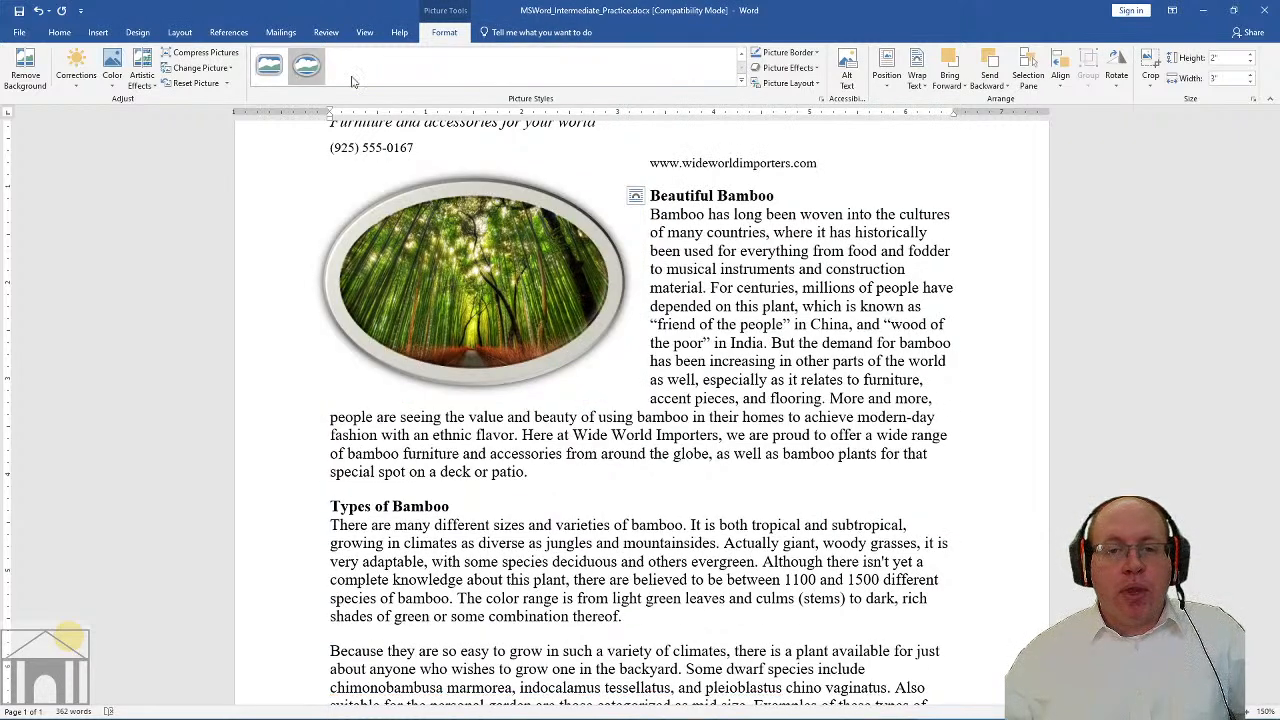
pyautogui.click(742, 84)
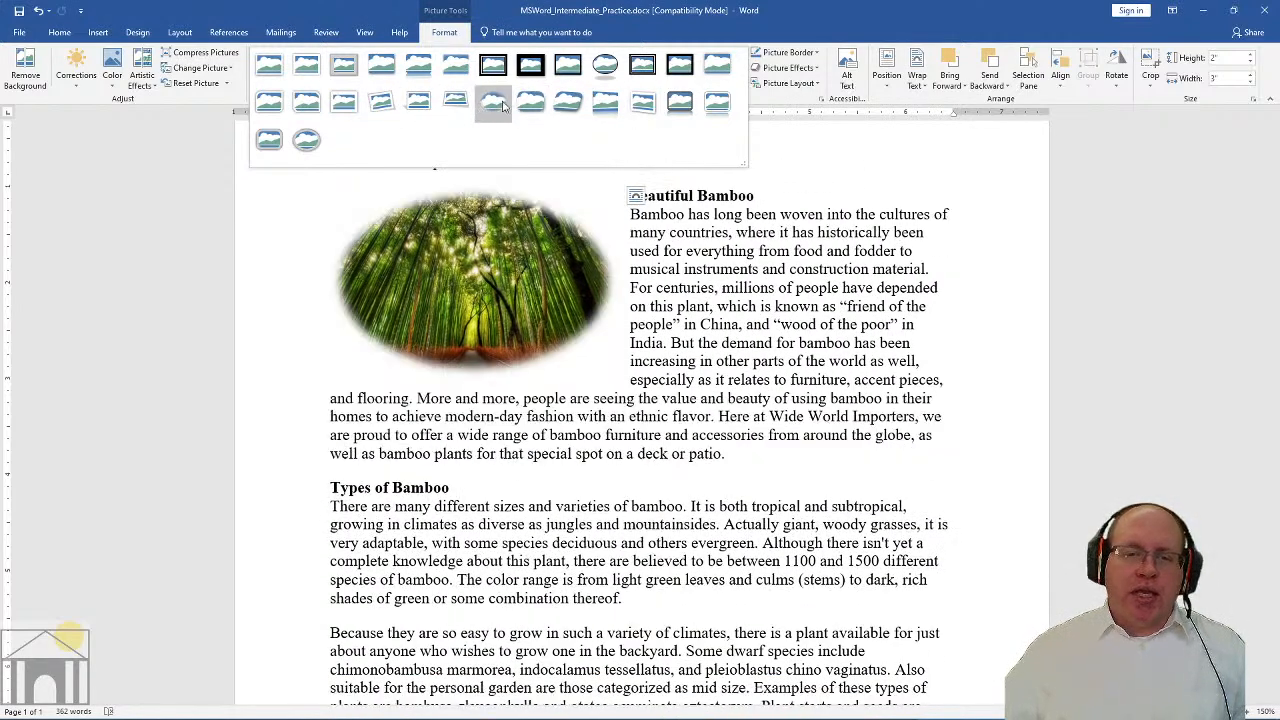
pyautogui.click(494, 106)
pyautogui.click(757, 306)
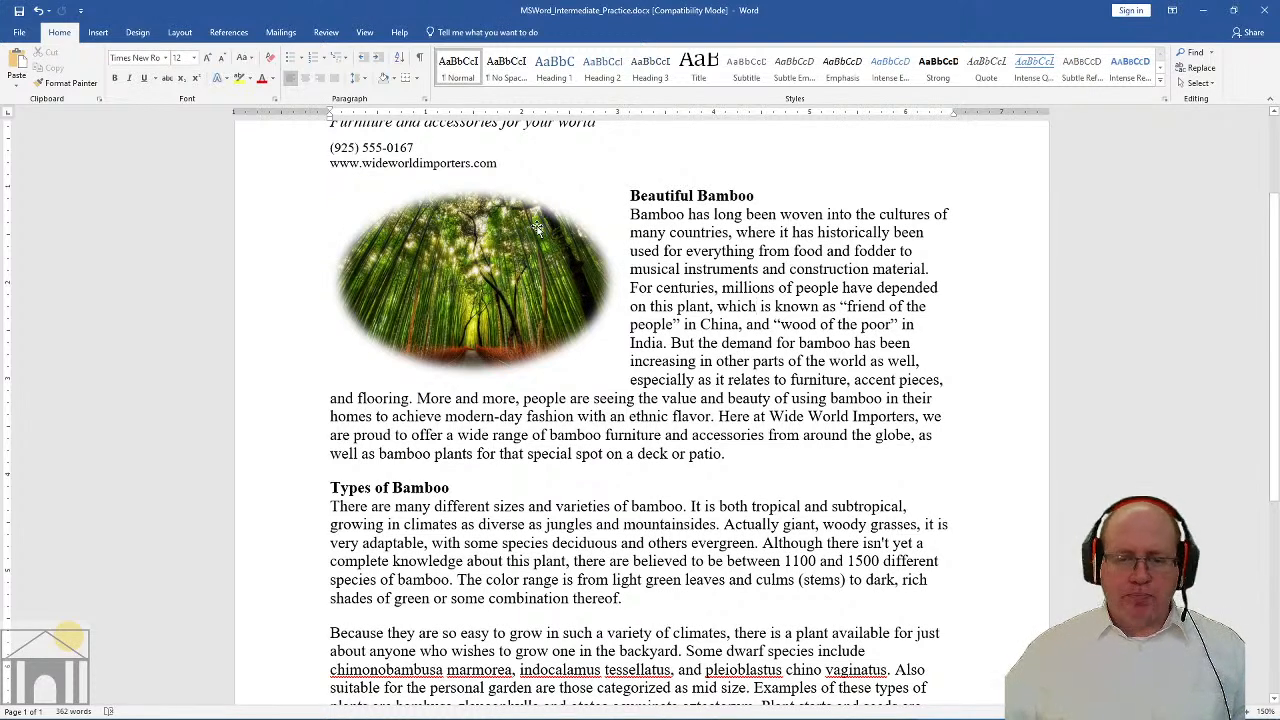
# Preview border weights for the bamboo picture, and apply the black beveled oval picture style to it
pyautogui.click(514, 262)
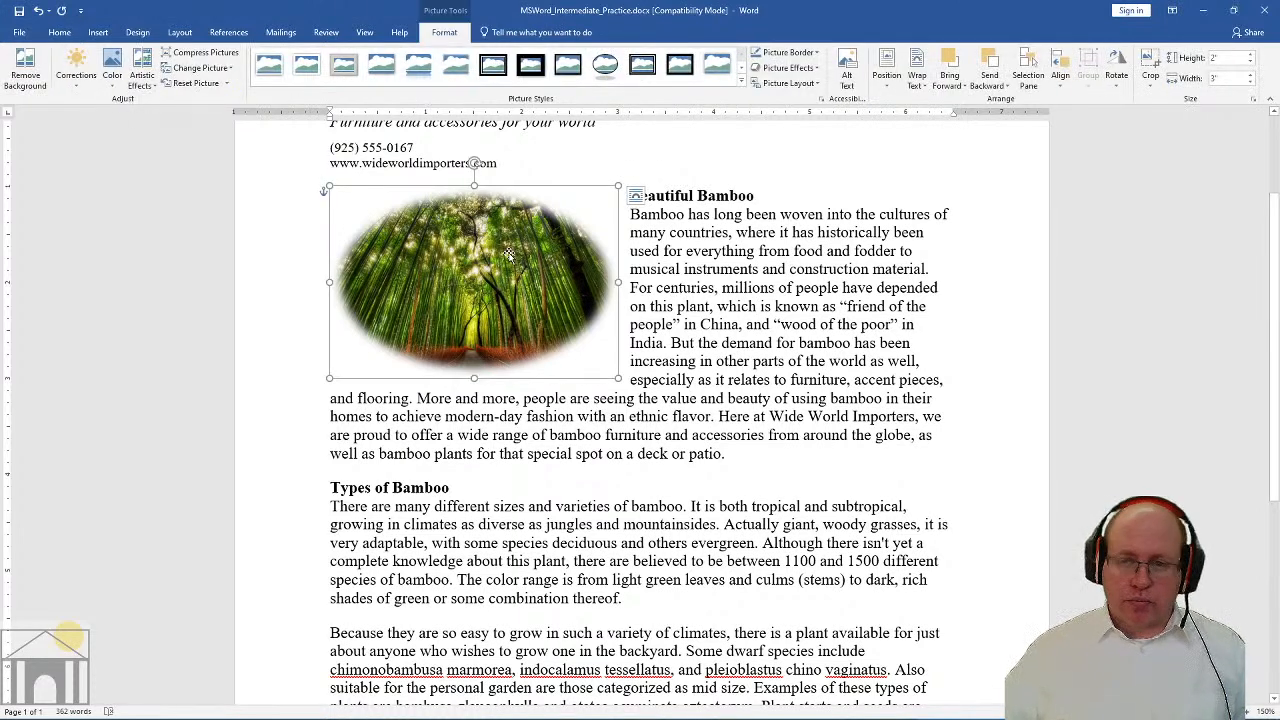
pyautogui.click(788, 52)
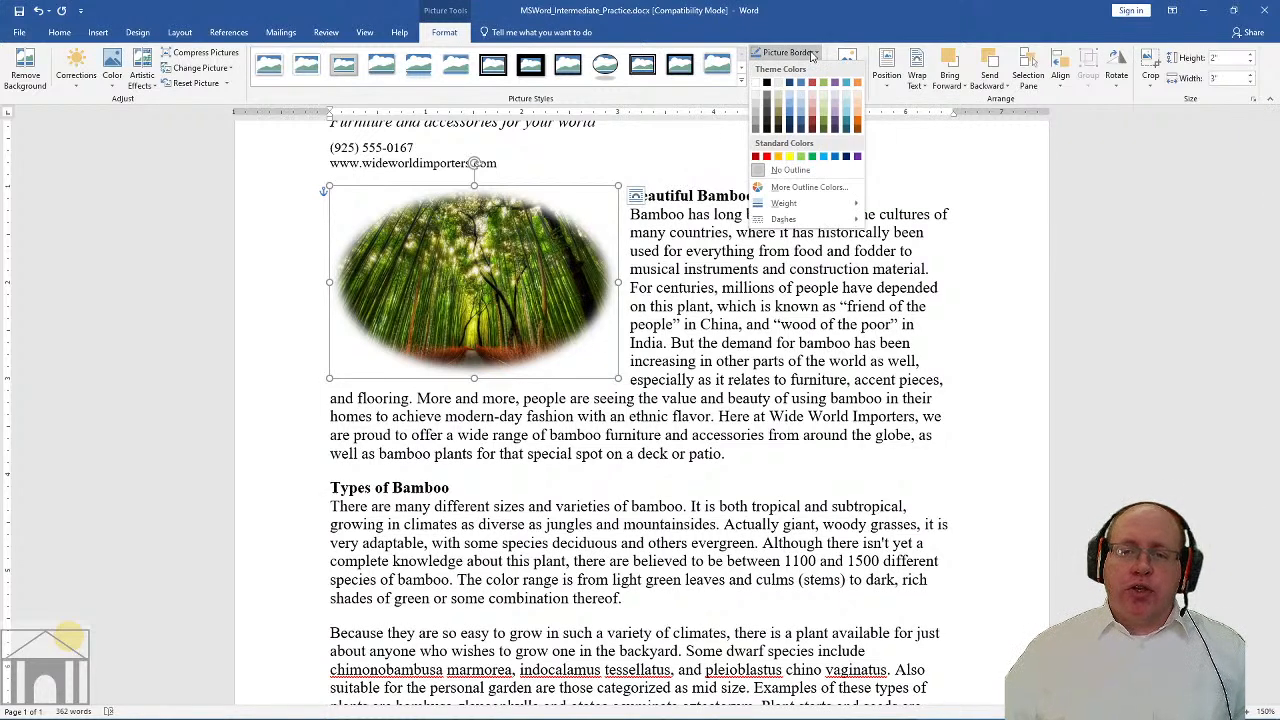
pyautogui.moveTo(797, 204)
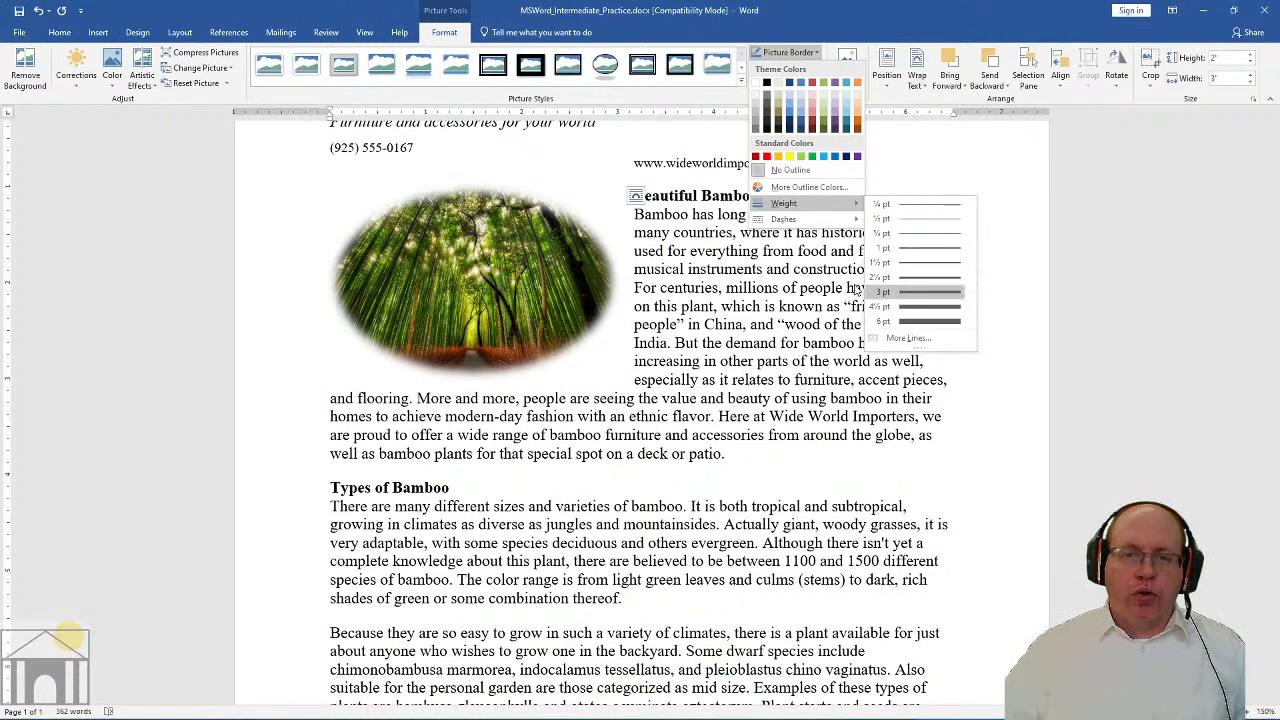
pyautogui.click(605, 65)
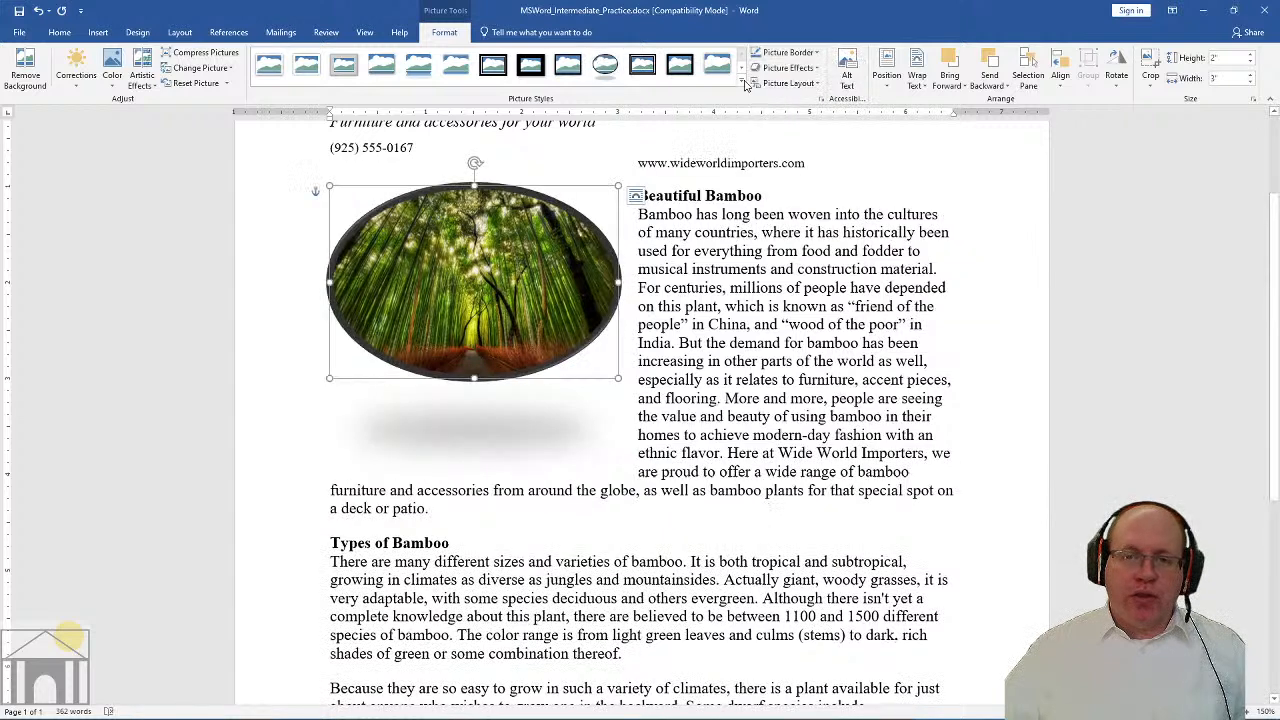
# Set the border of the oval bamboo picture to orange from the theme colors
pyautogui.click(800, 52)
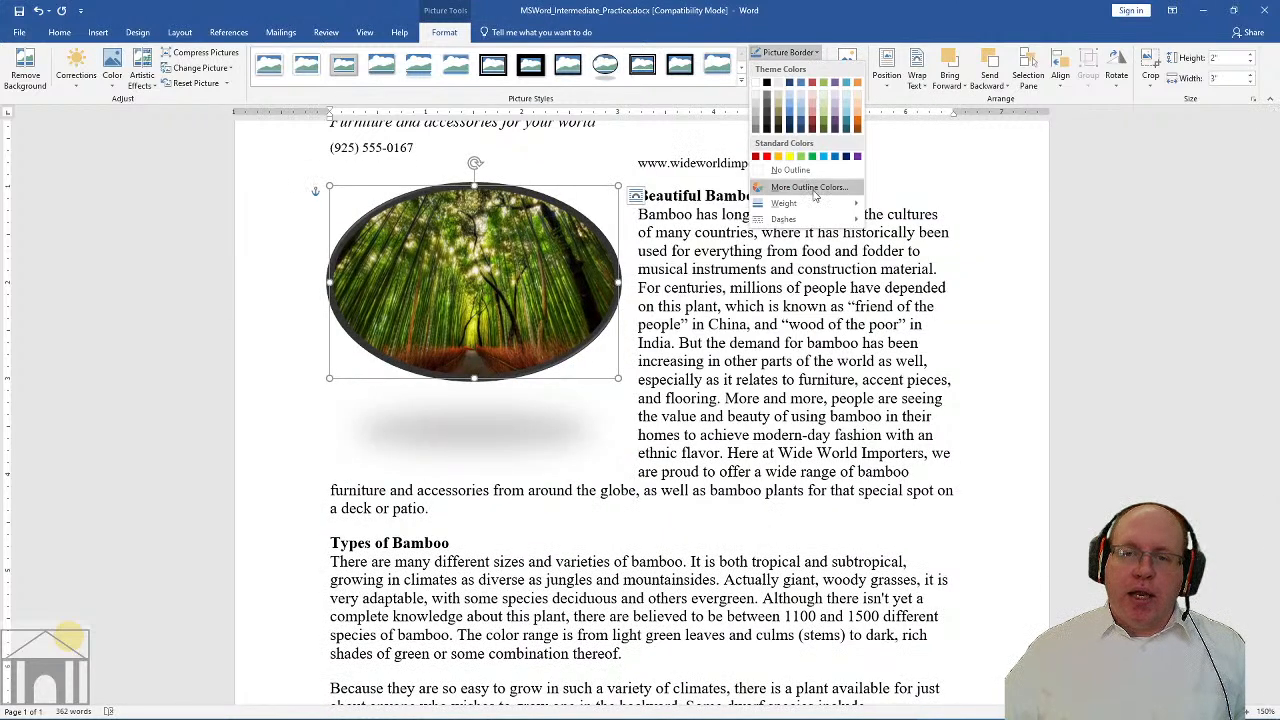
pyautogui.moveTo(818, 207)
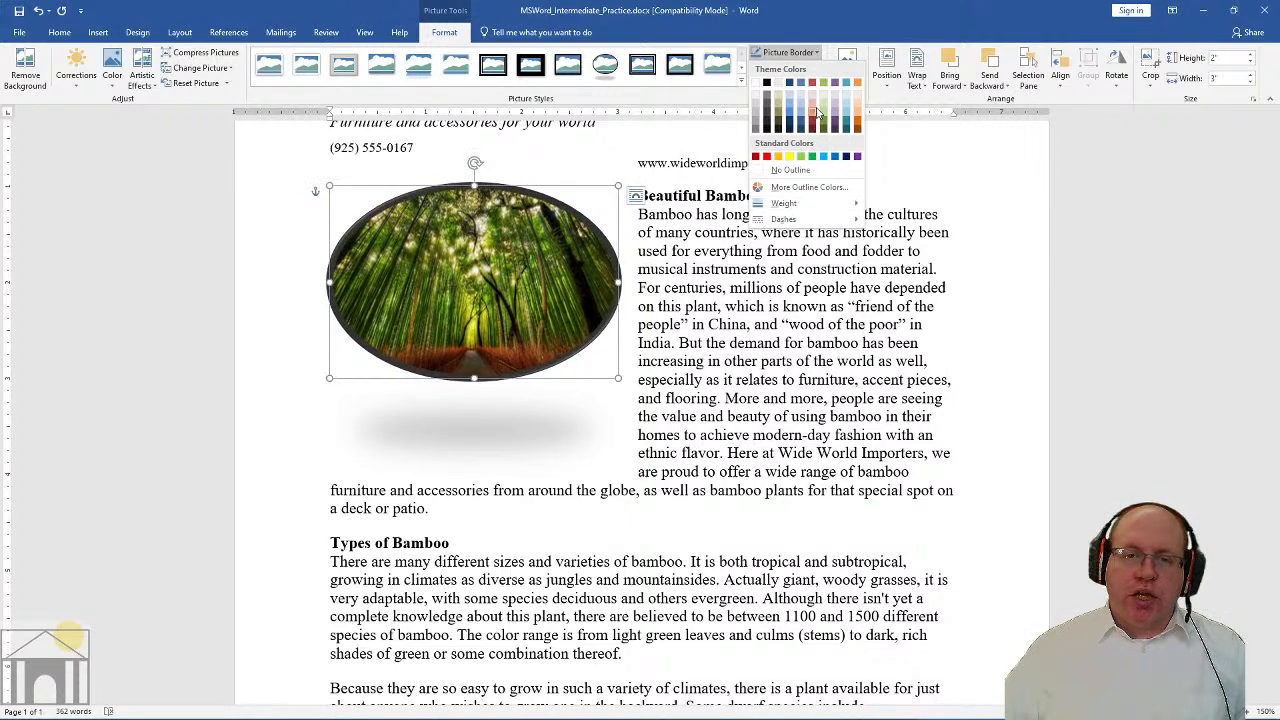
pyautogui.click(857, 125)
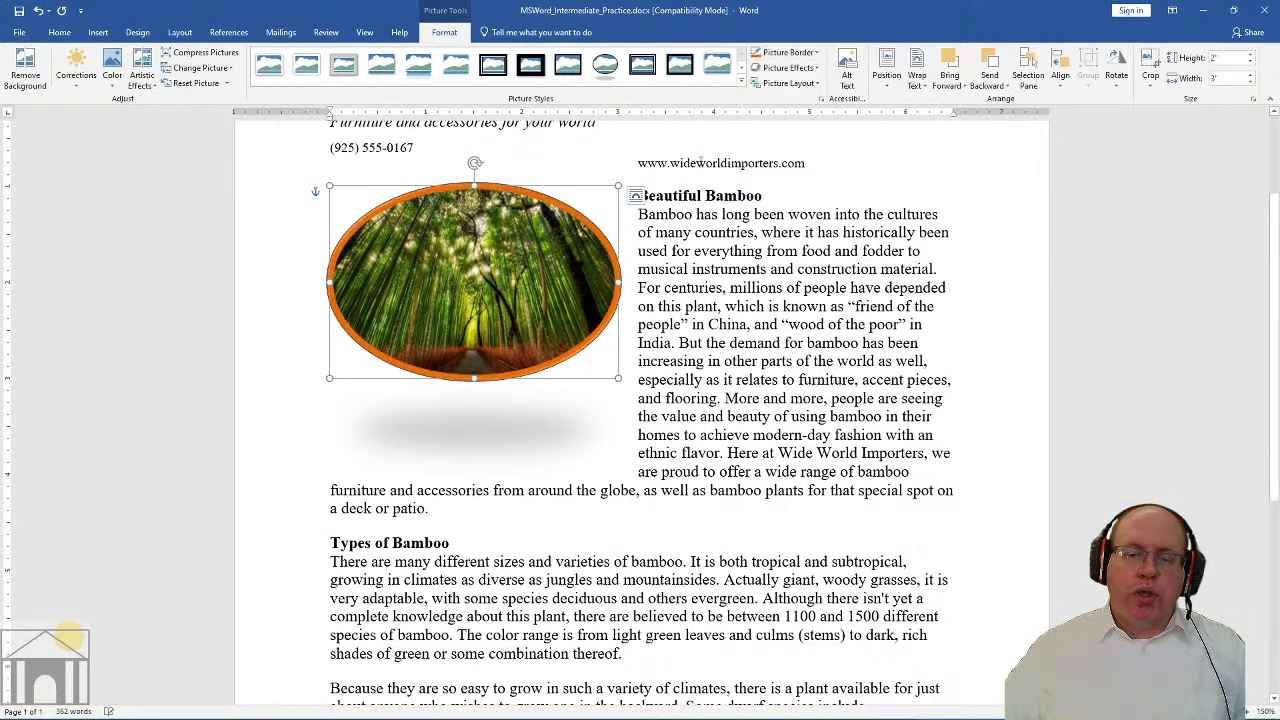
# Set the oval bamboo picture's border to a light green theme color and deselect the picture
pyautogui.click(790, 52)
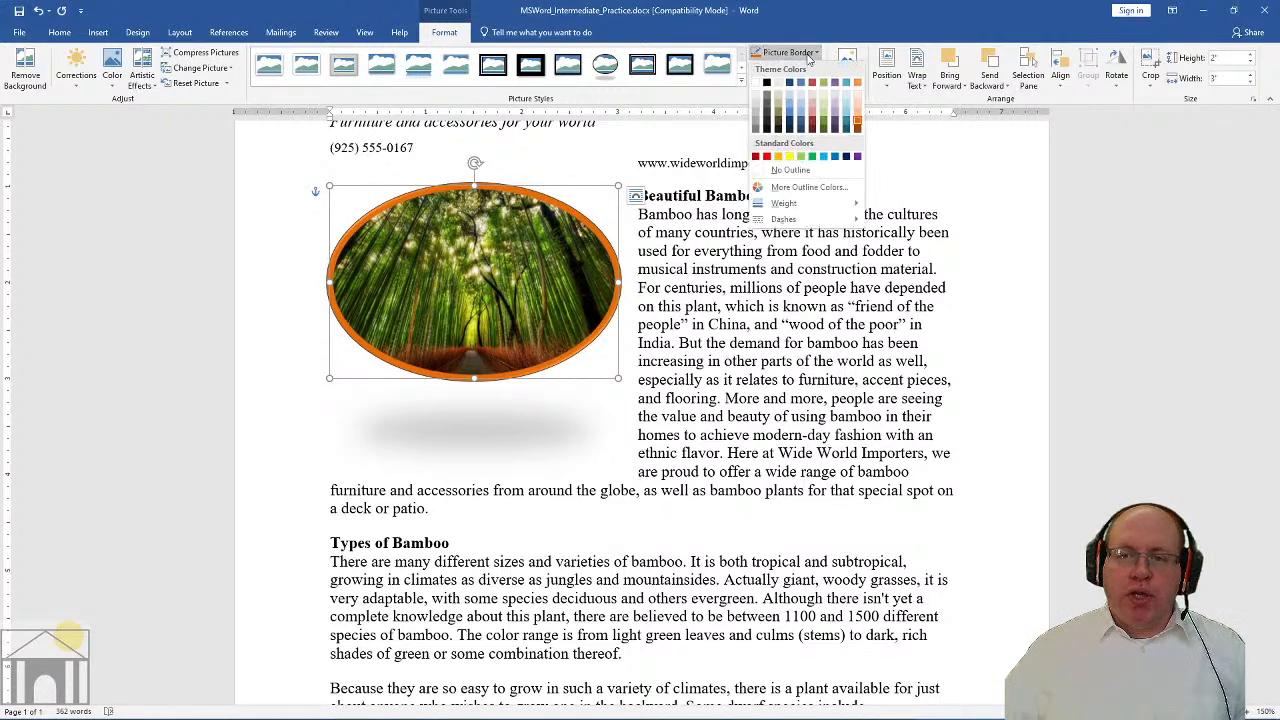
pyautogui.click(823, 113)
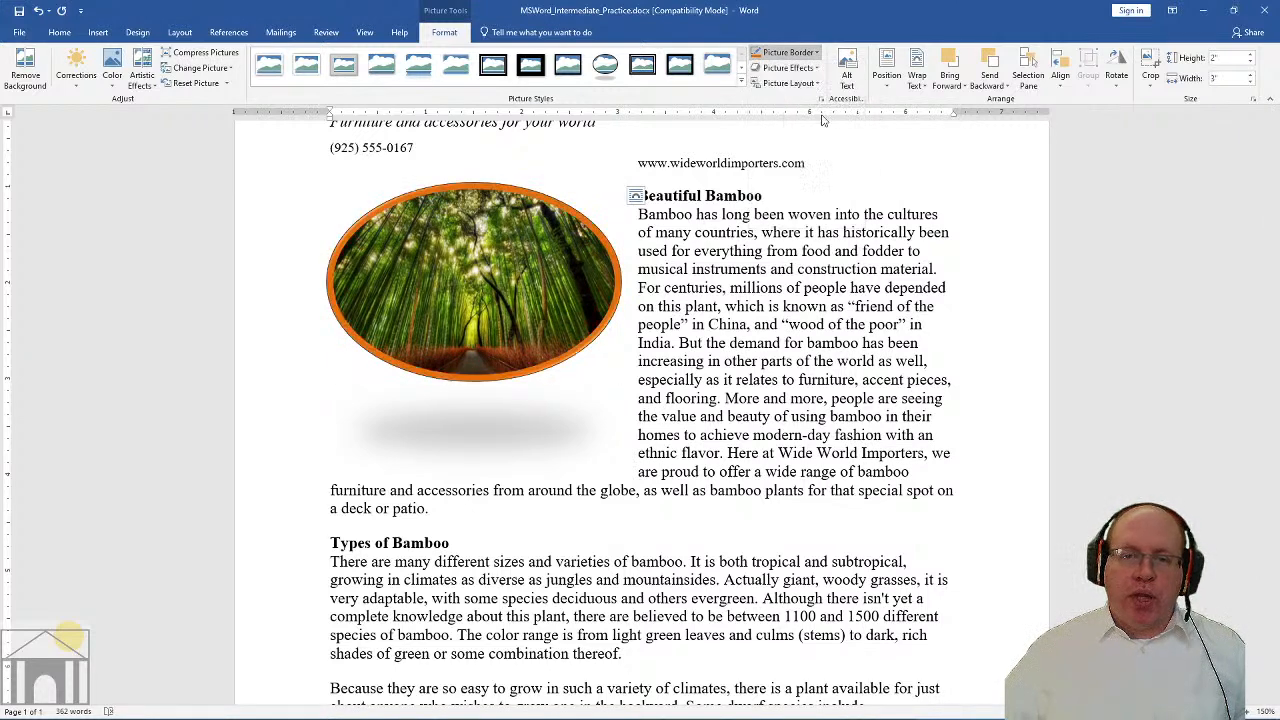
pyautogui.click(786, 287)
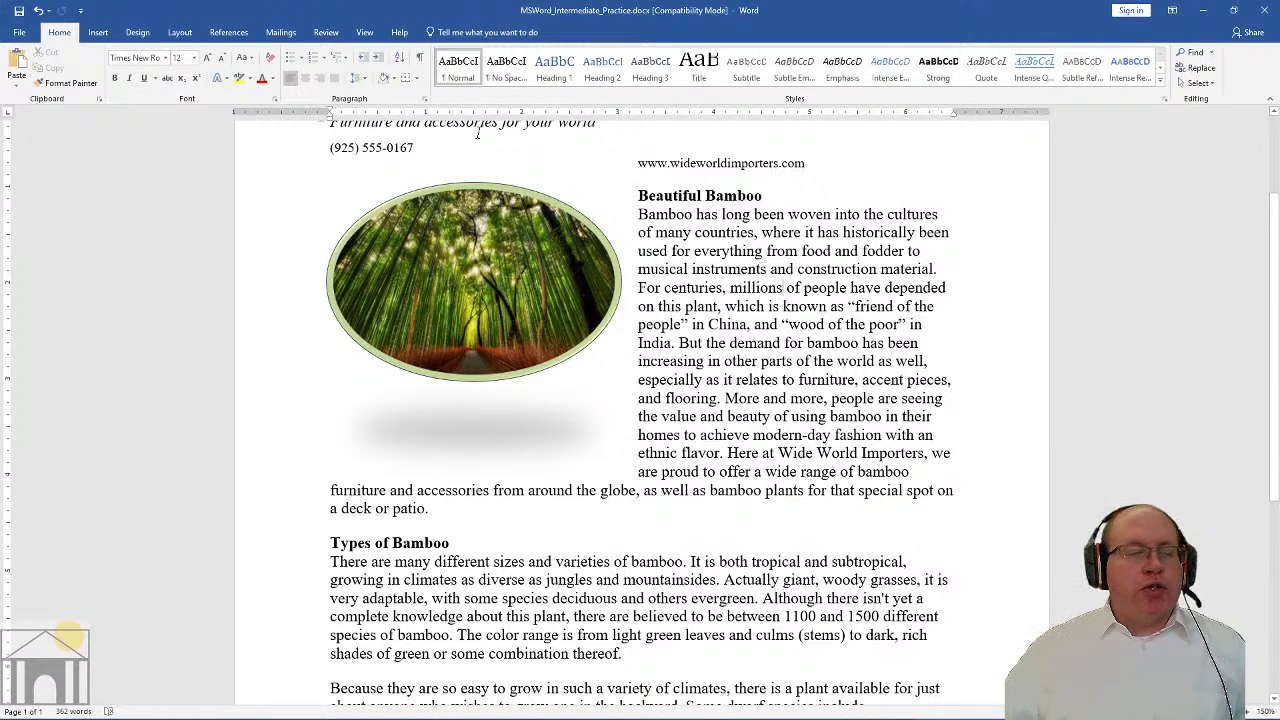
# Examine the picture layout, corrections, color and artistic effects options for the oval bamboo picture without applying any
pyautogui.click(517, 221)
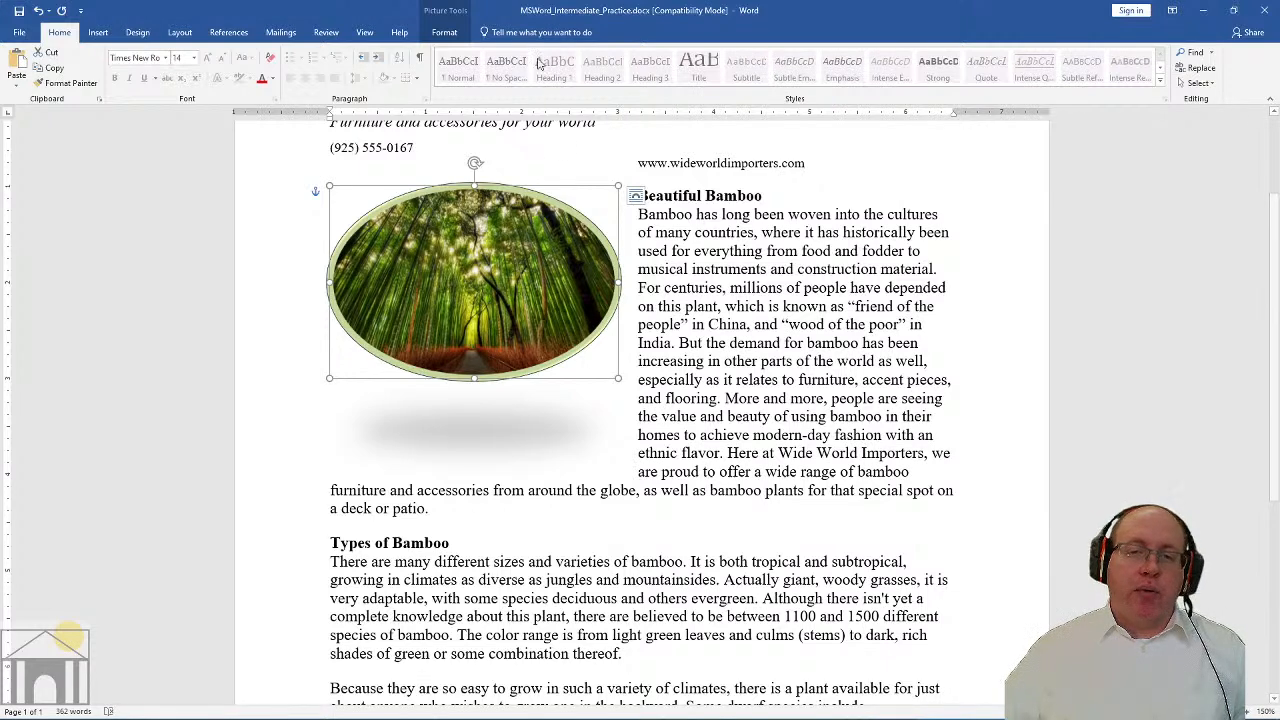
pyautogui.click(450, 36)
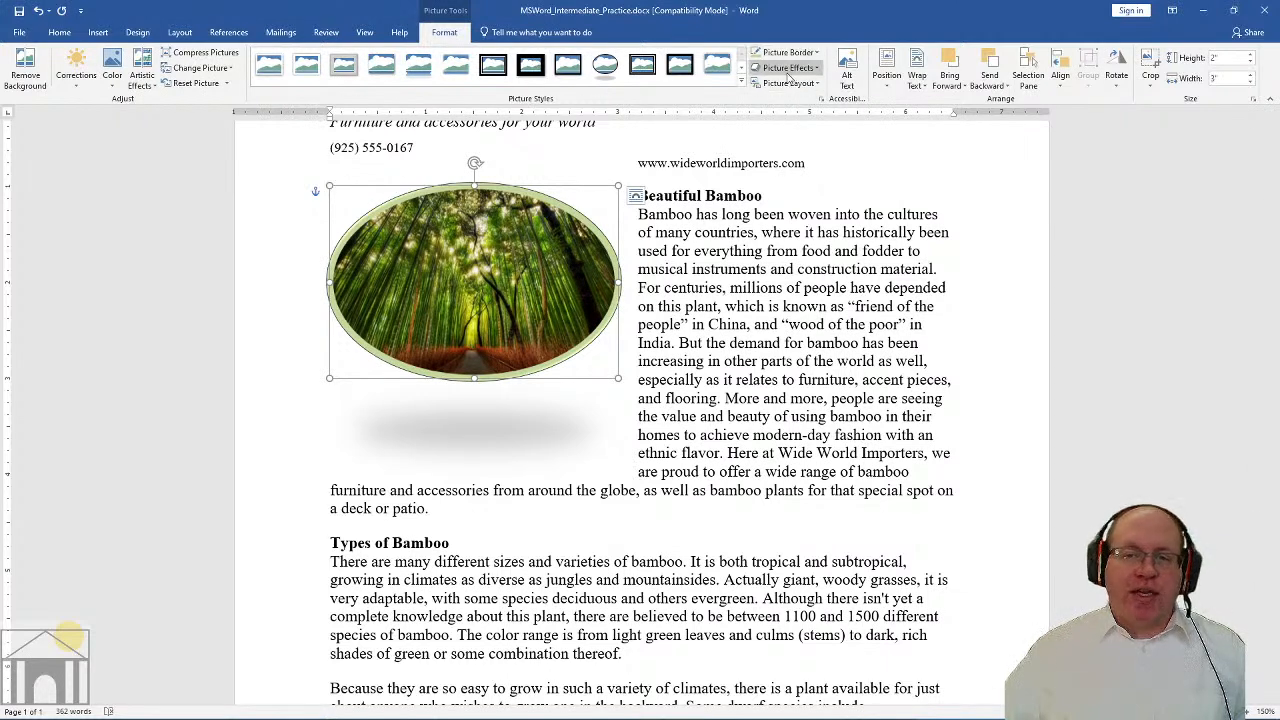
pyautogui.click(789, 84)
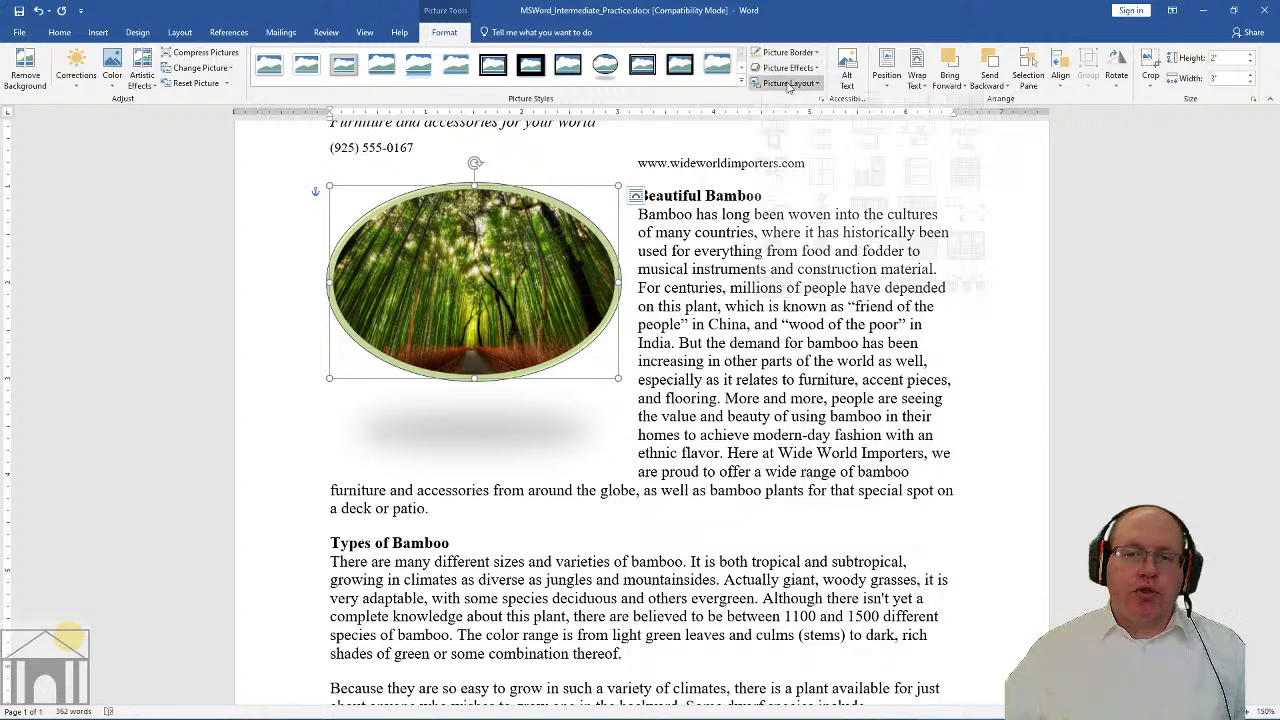
pyautogui.click(724, 228)
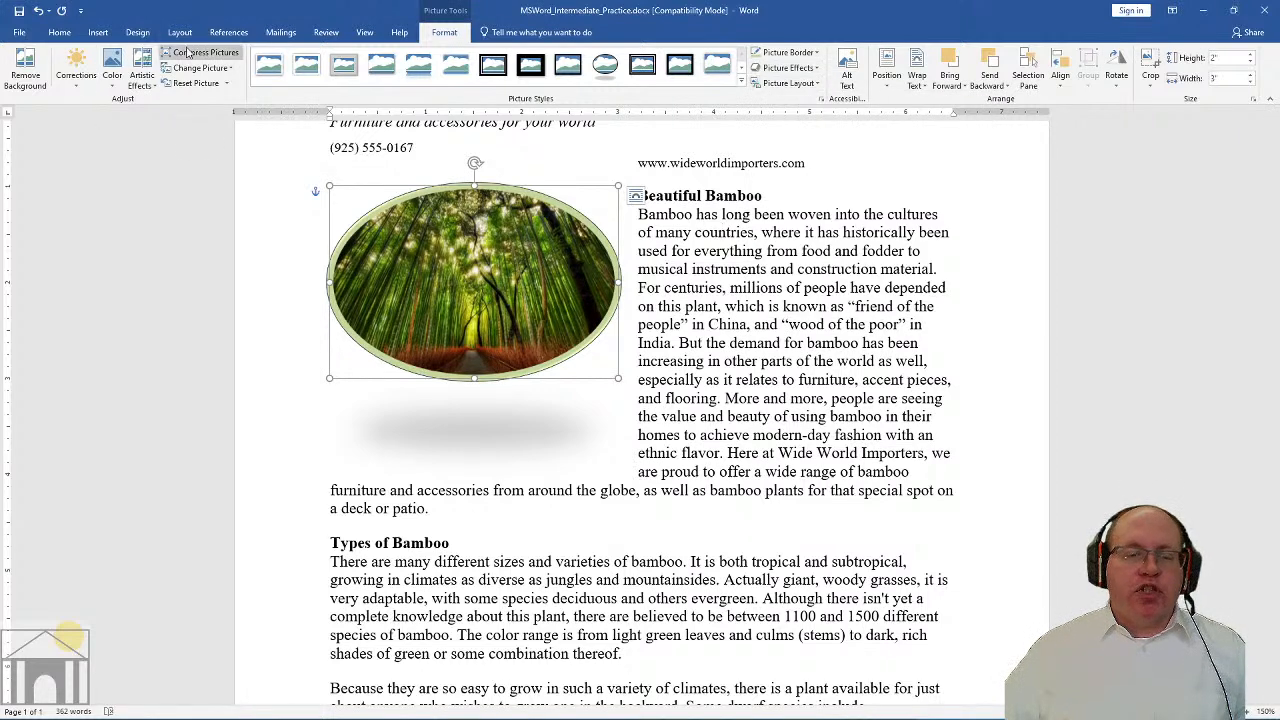
pyautogui.click(80, 84)
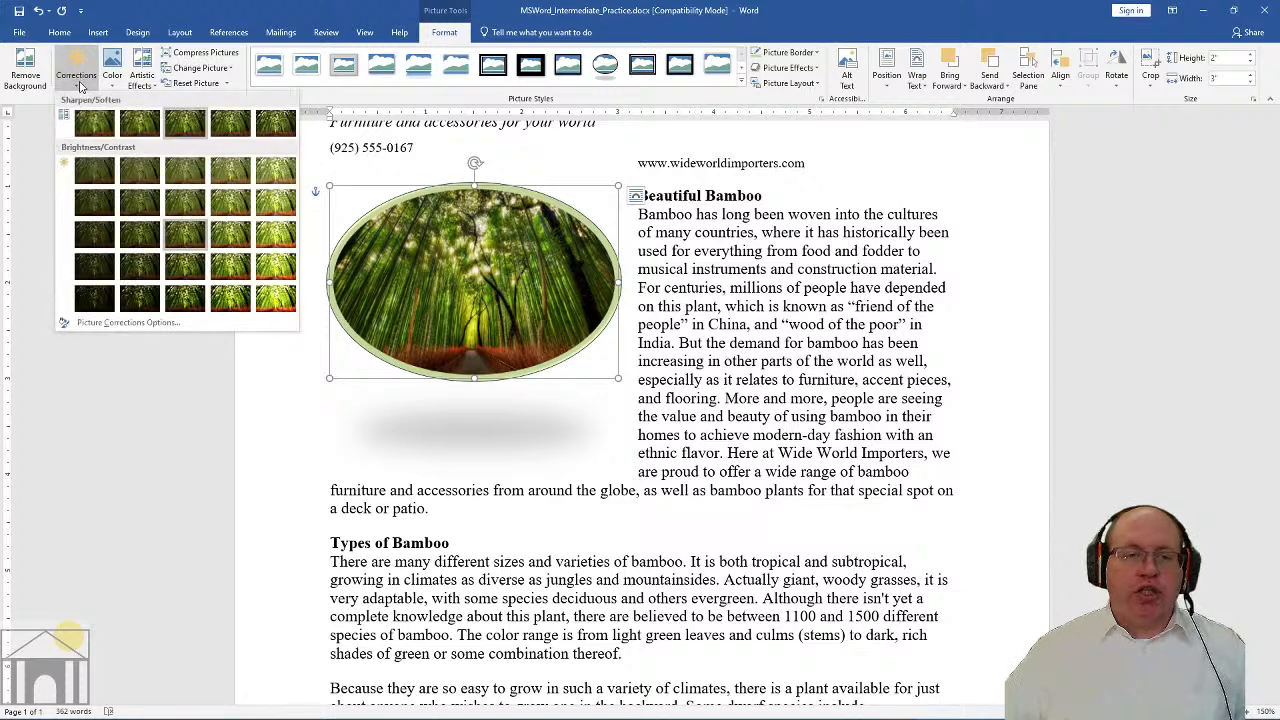
pyautogui.click(116, 80)
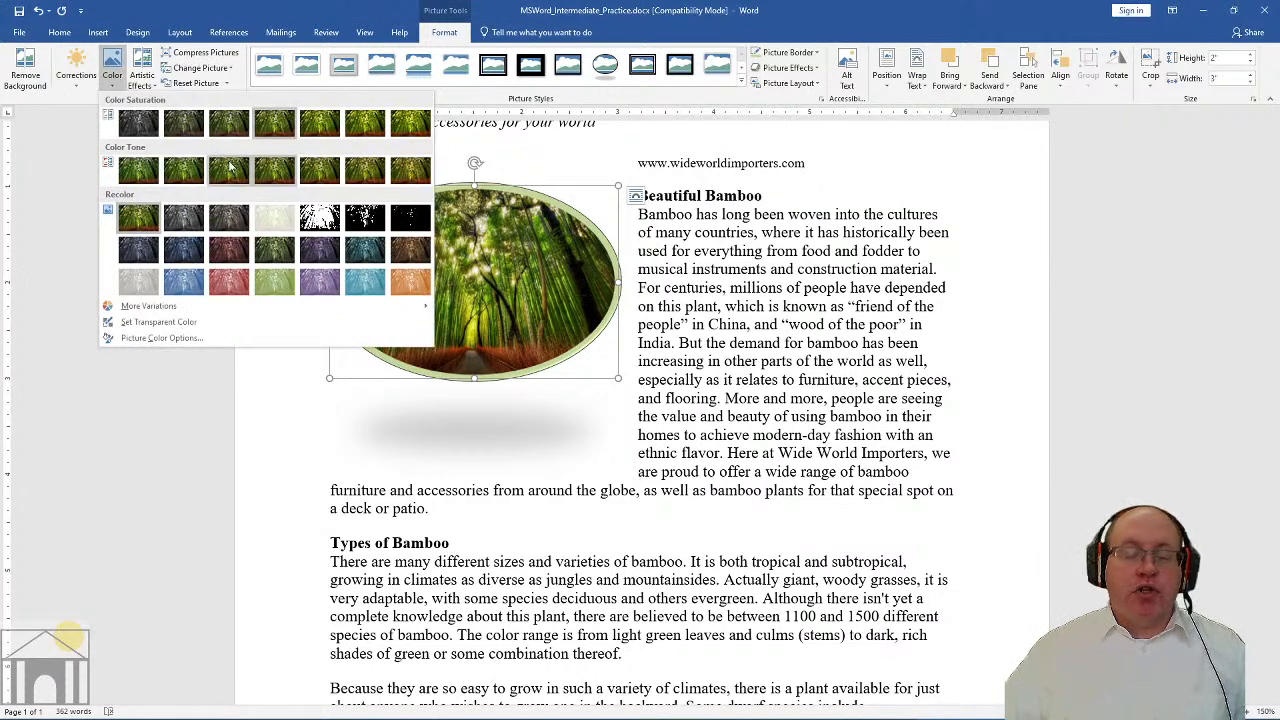
pyautogui.click(116, 82)
pyautogui.click(141, 78)
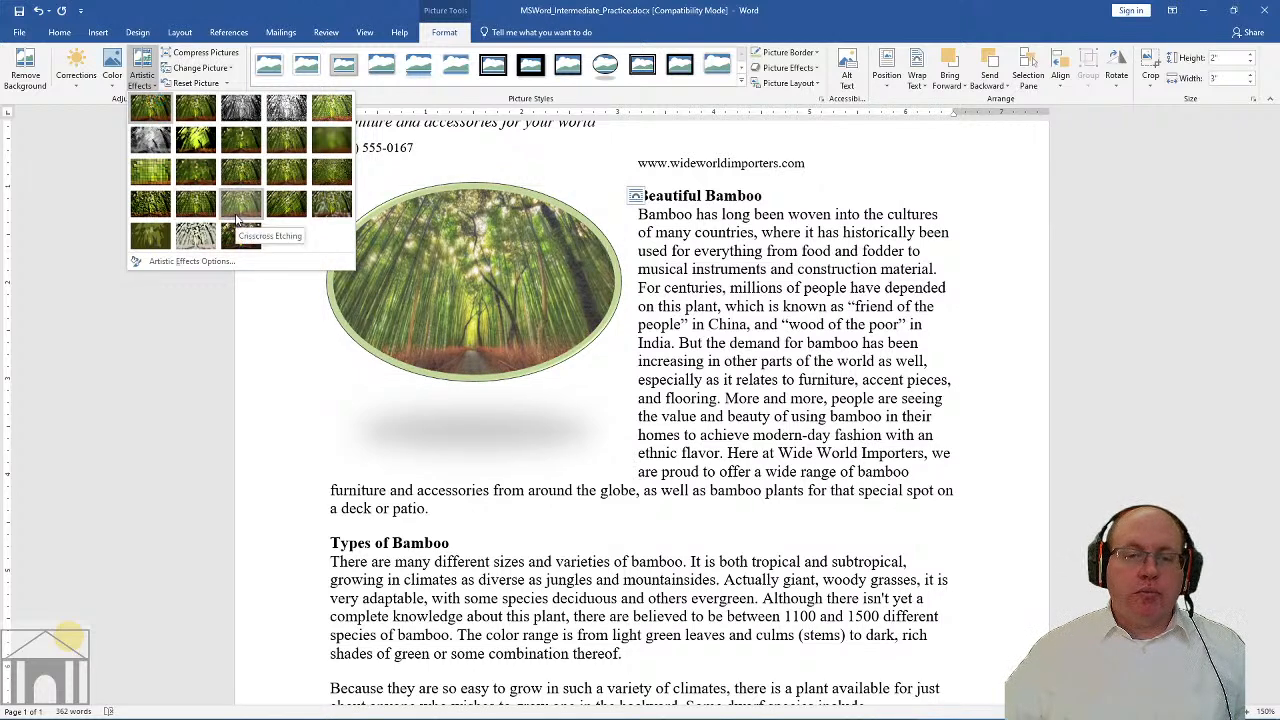
pyautogui.click(53, 181)
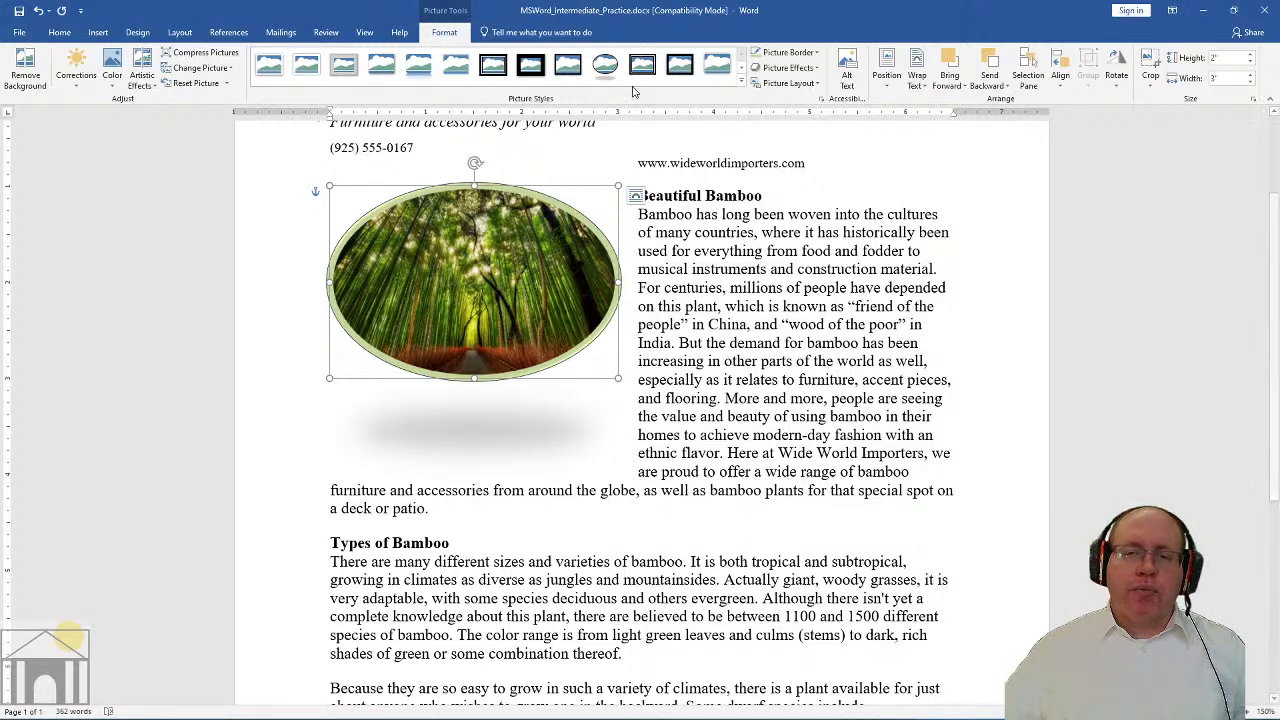
# Apply the metallic oval picture style to the bamboo picture, give it a green theme-color border, and deselect it
pyautogui.click(741, 87)
pyautogui.click(306, 141)
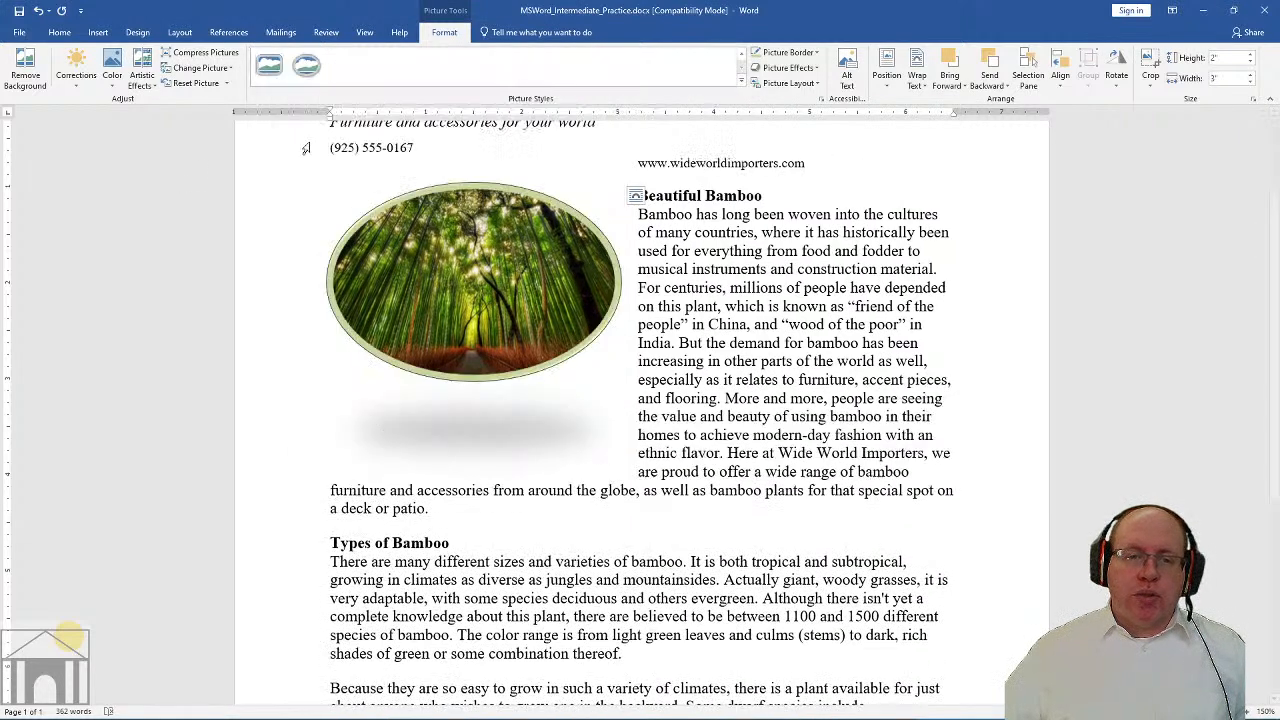
pyautogui.click(786, 52)
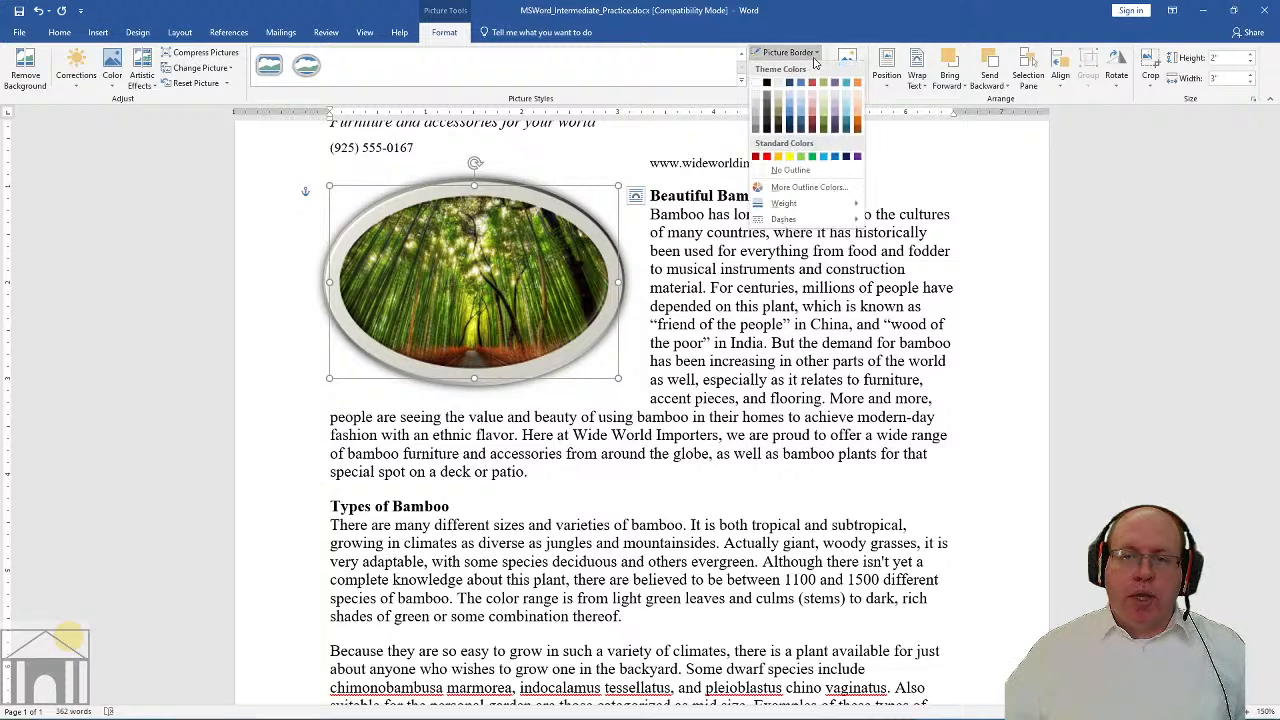
pyautogui.click(826, 125)
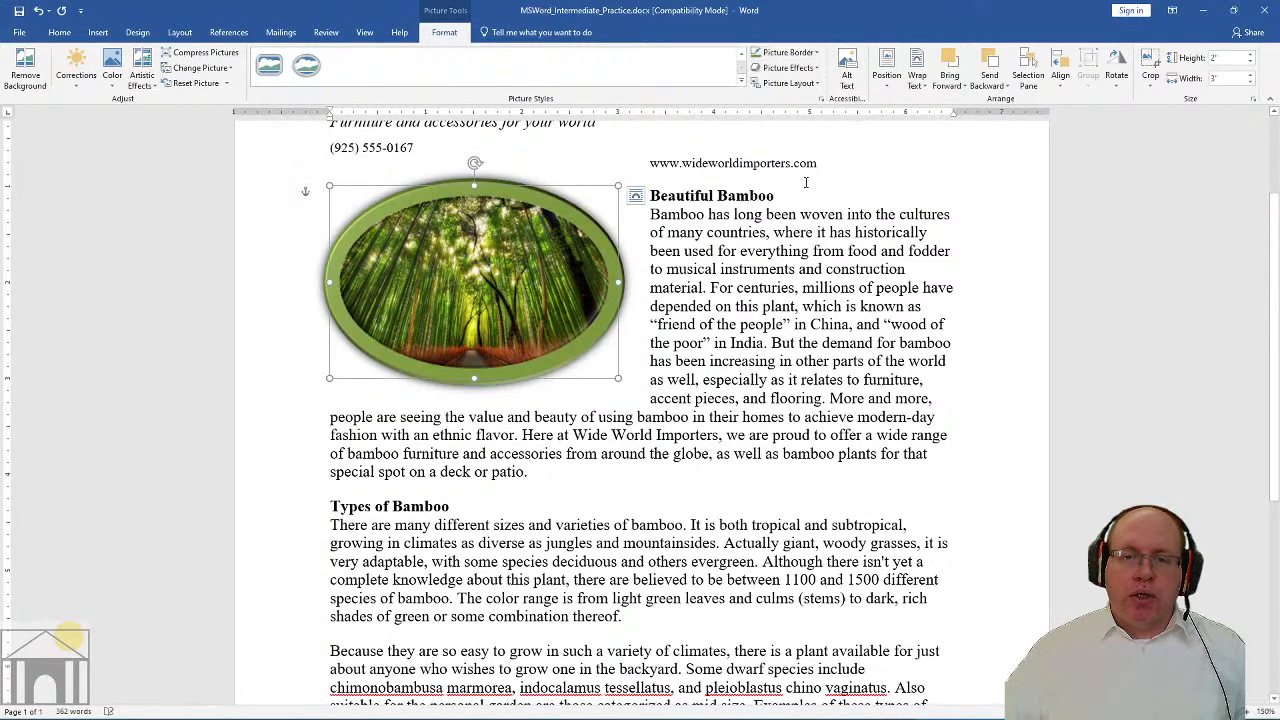
pyautogui.click(752, 283)
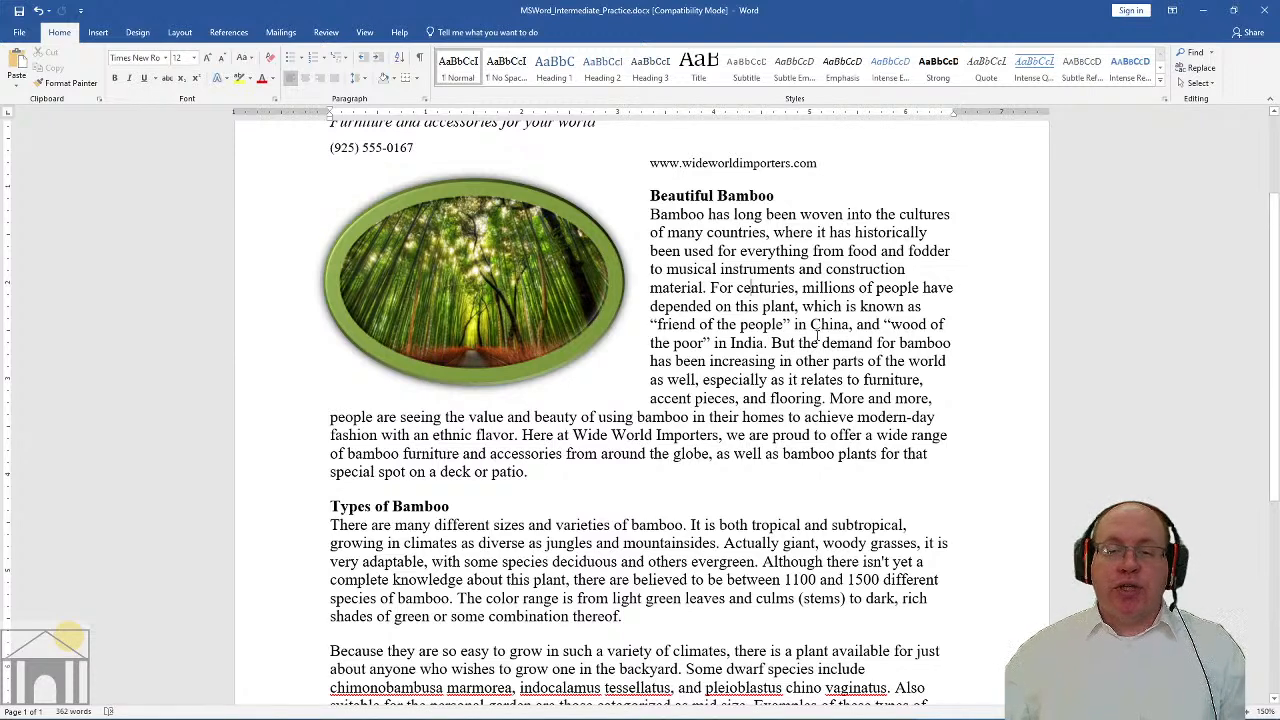
# Add a new line after the document's final paragraph and insert a table with four columns and six rows there
pyautogui.scroll(-4, 880, 306)
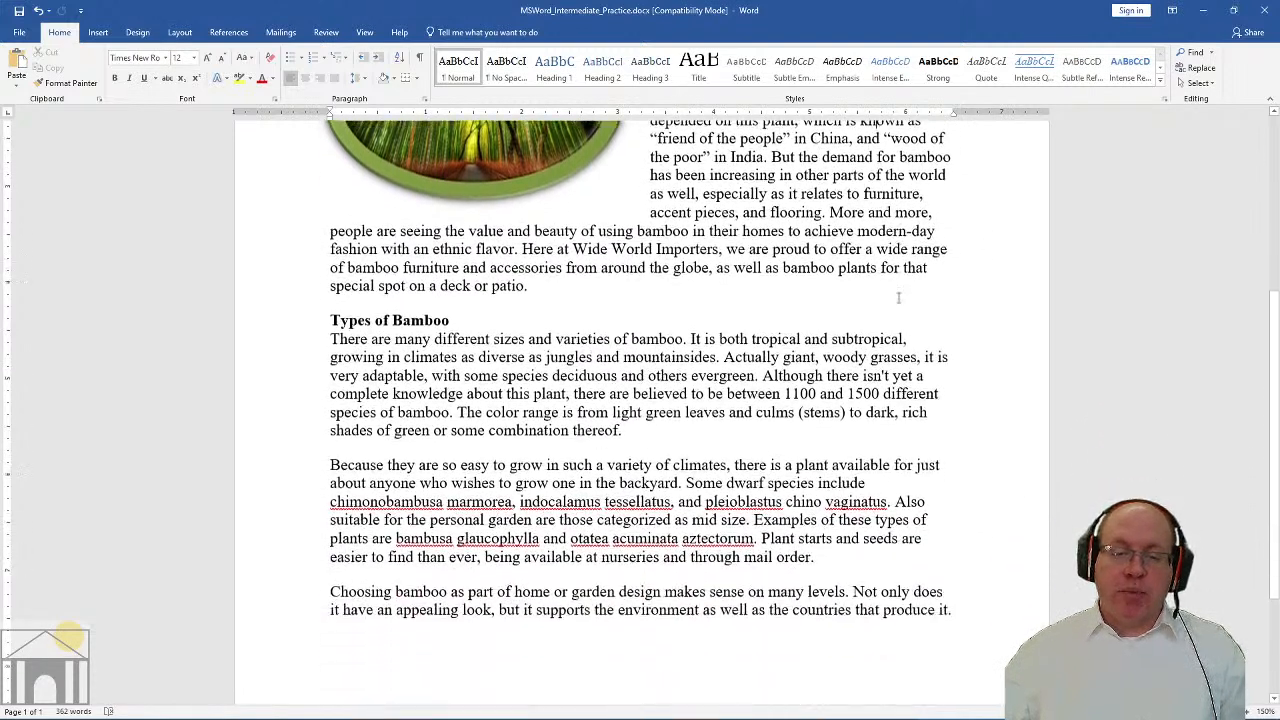
pyautogui.scroll(-2, 903, 289)
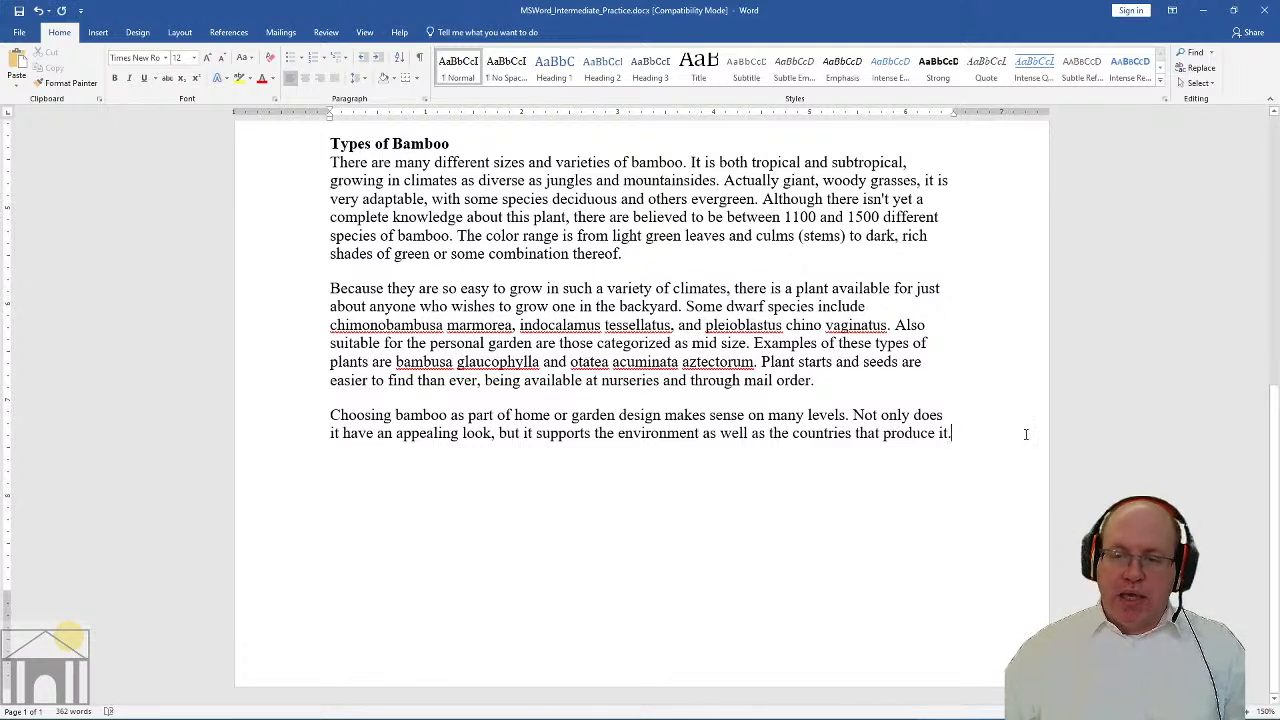
pyautogui.press('Return')
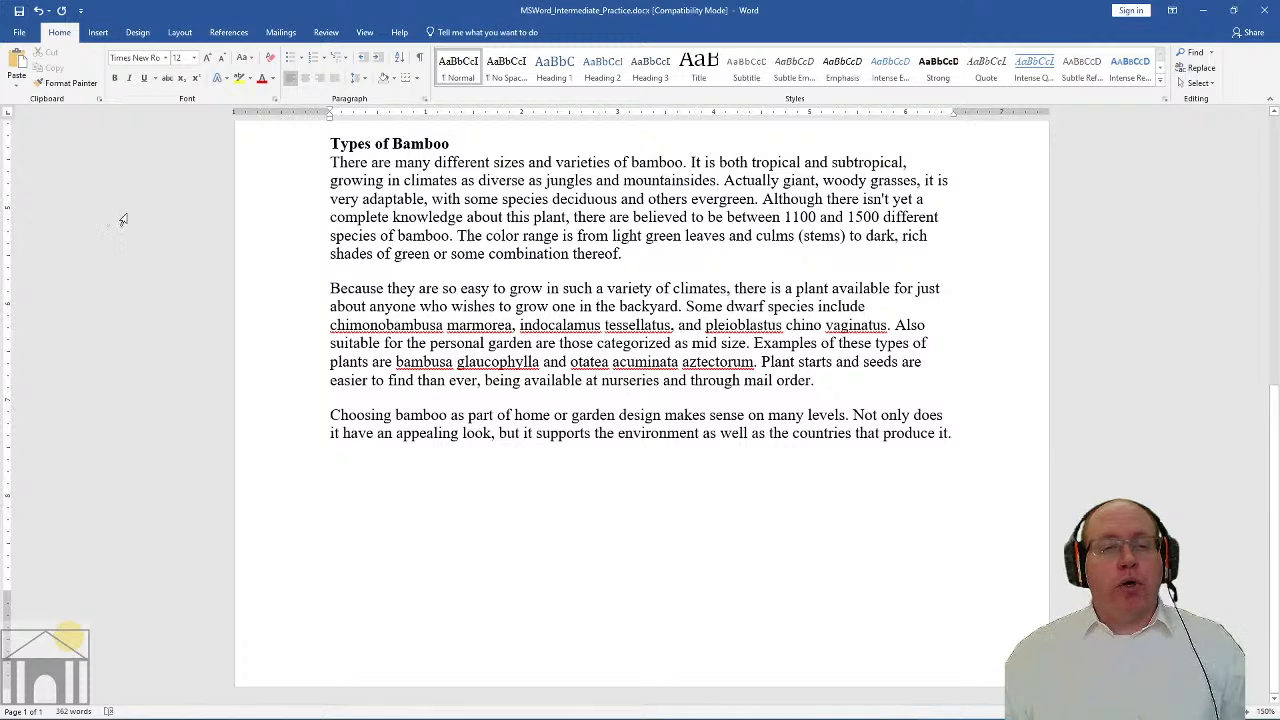
pyautogui.click(104, 35)
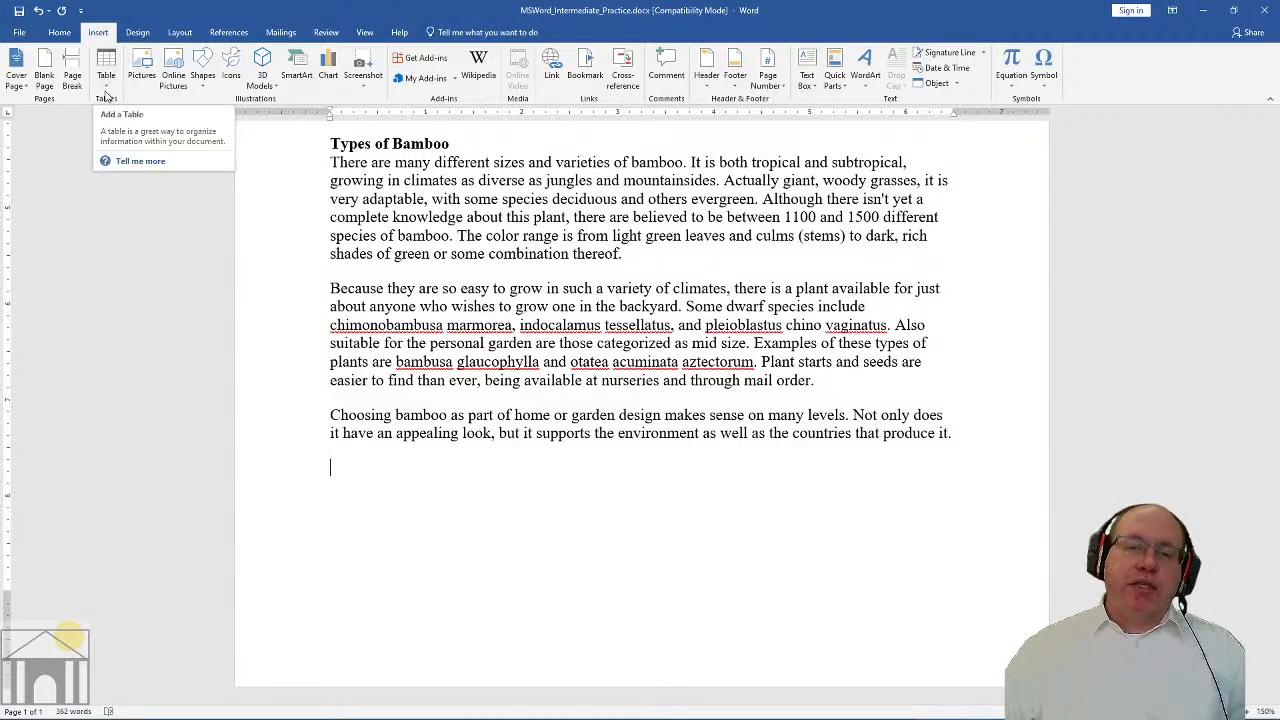
pyautogui.click(106, 84)
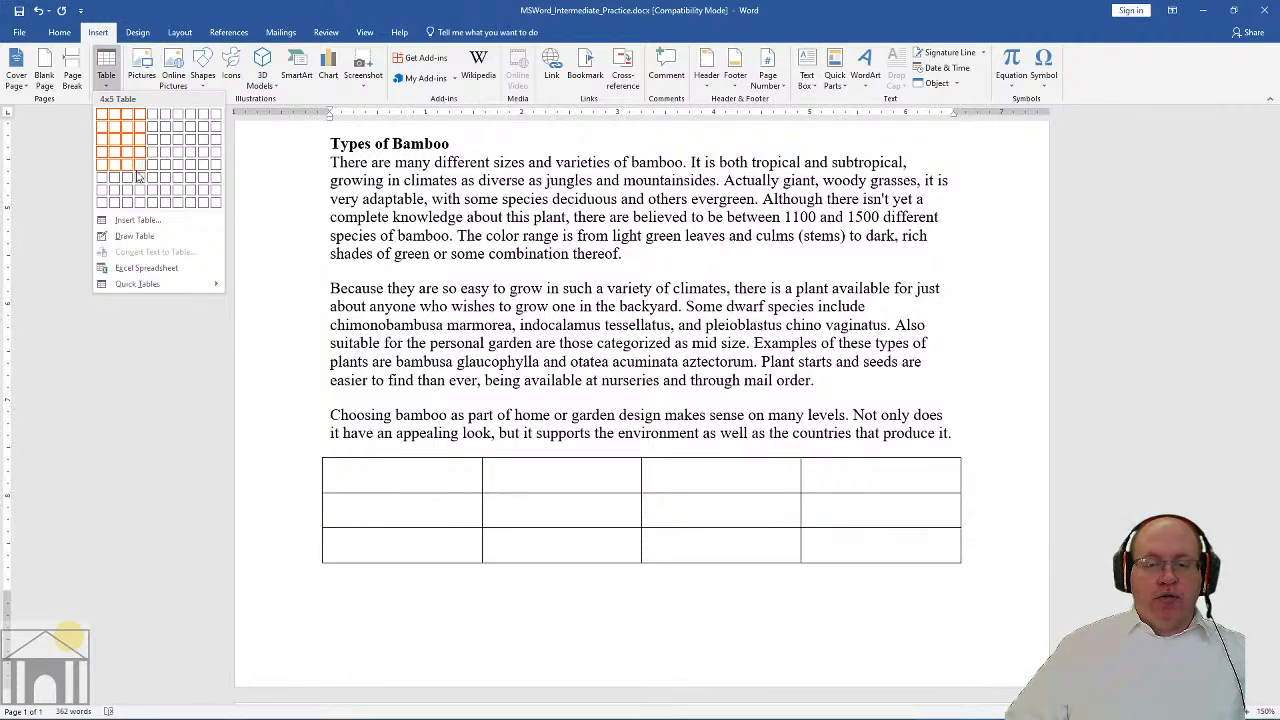
pyautogui.click(139, 178)
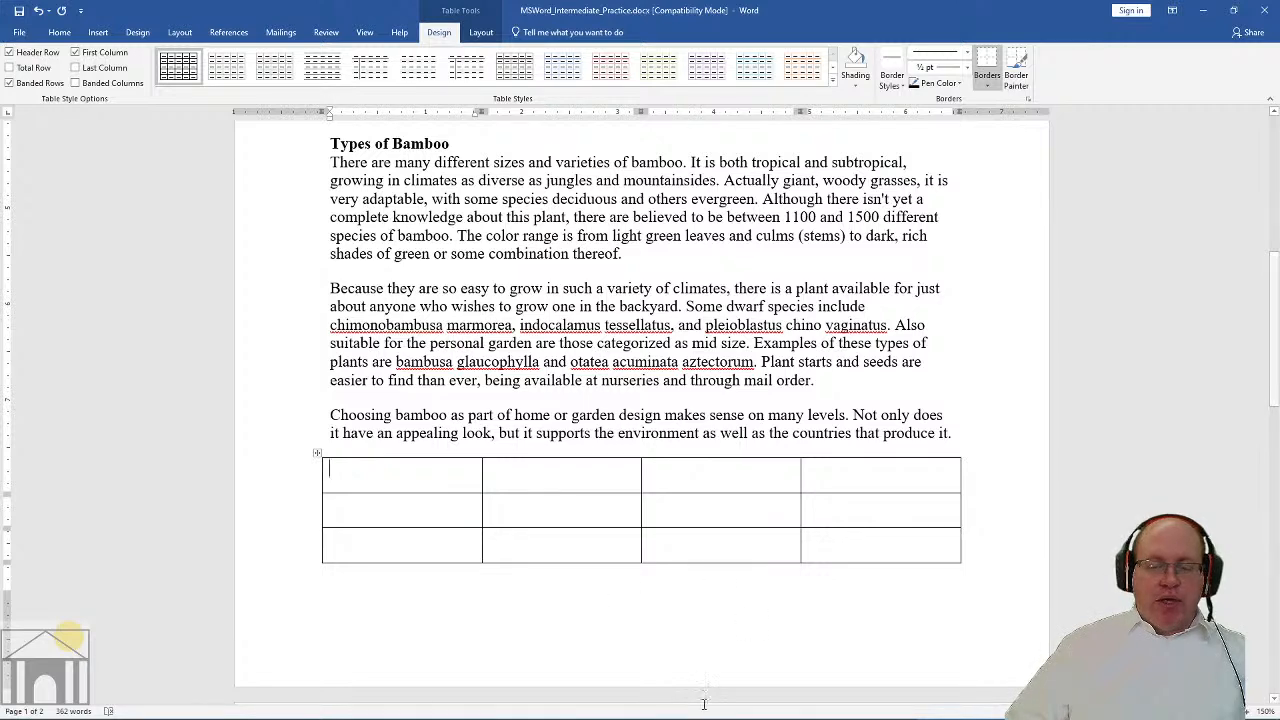
# Add three blank lines after the final paragraph so that the whole table moves onto the second page
pyautogui.scroll(-5, 680, 570)
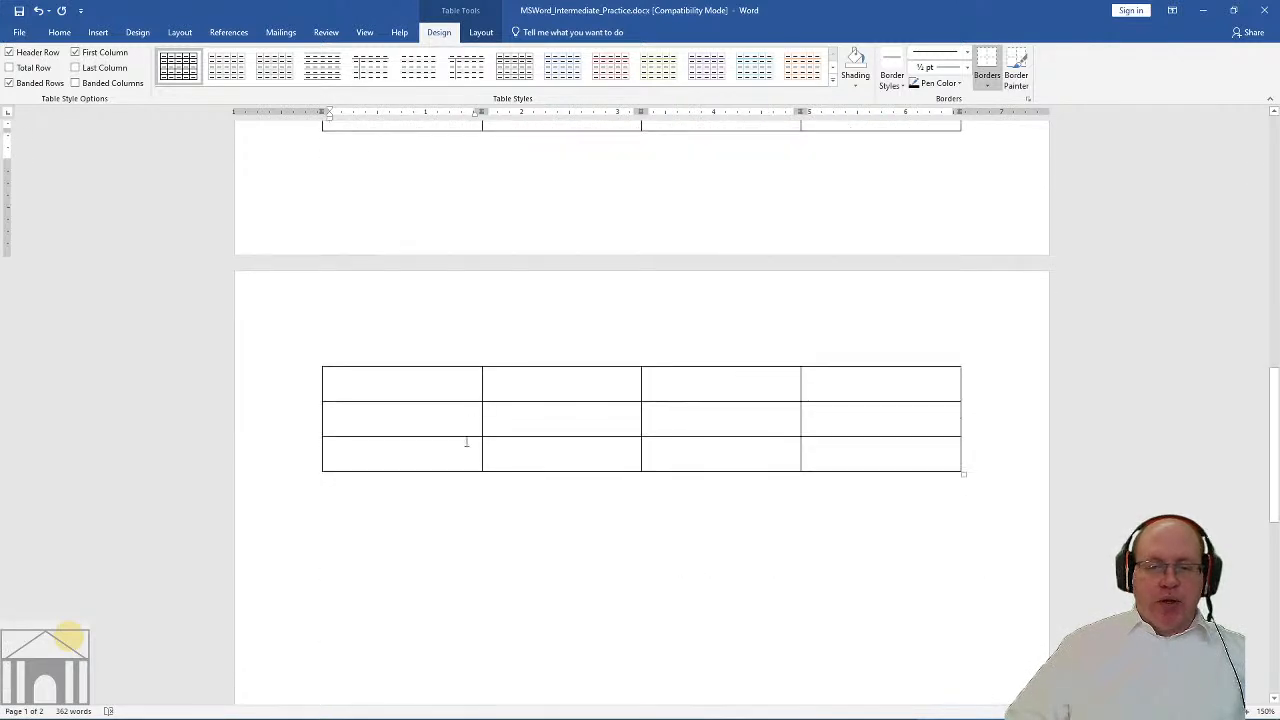
pyautogui.scroll(3, 466, 440)
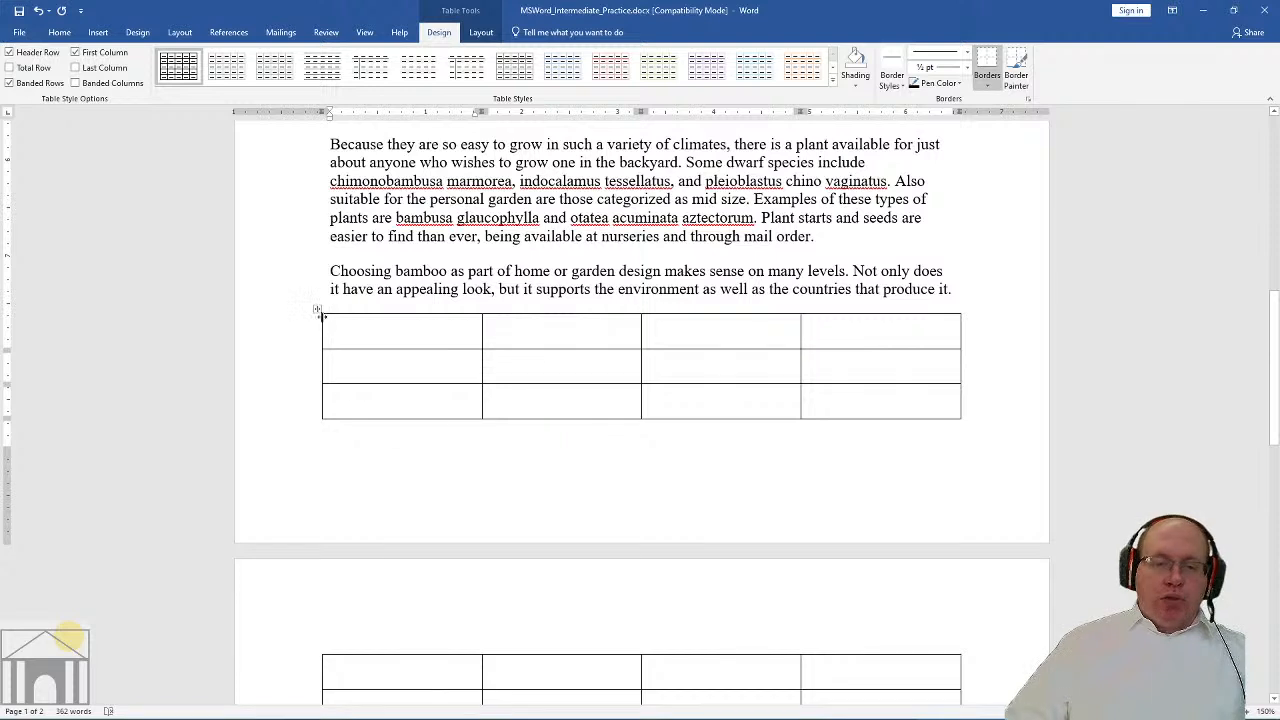
pyautogui.click(966, 289)
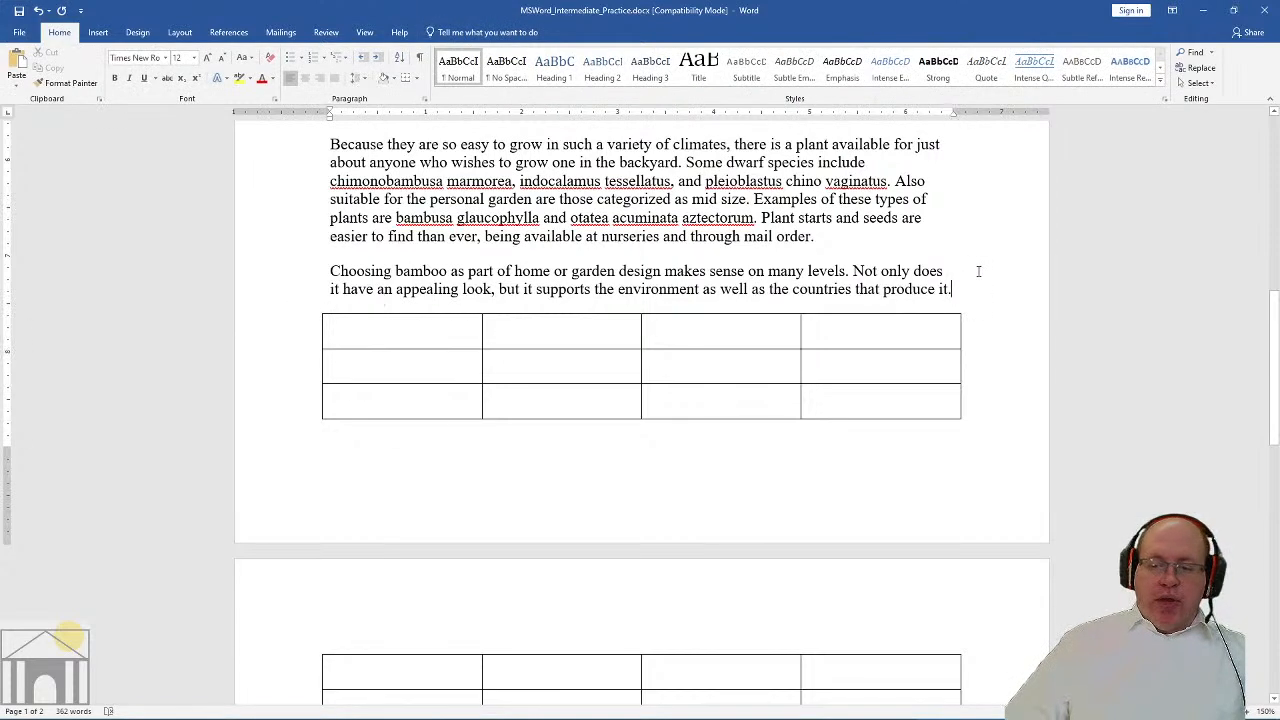
pyautogui.press('Return')
pyautogui.press('Return')
pyautogui.press('Return')
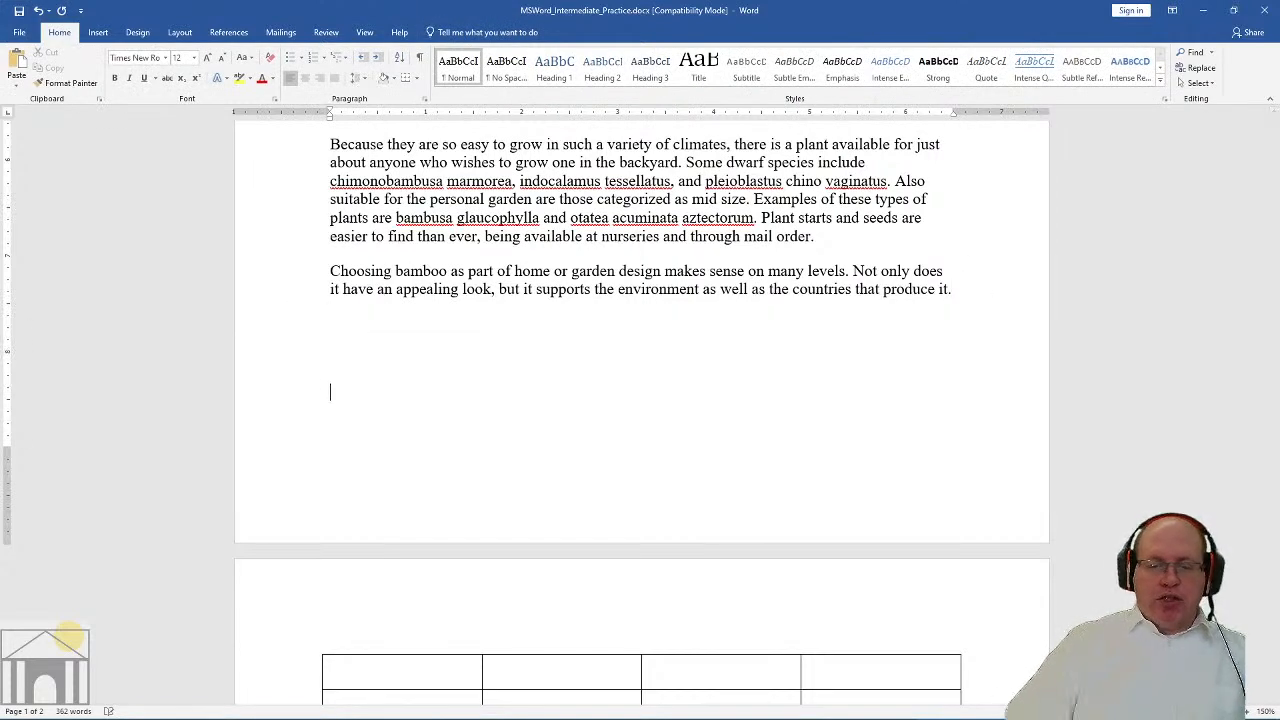
pyautogui.scroll(-4, 930, 270)
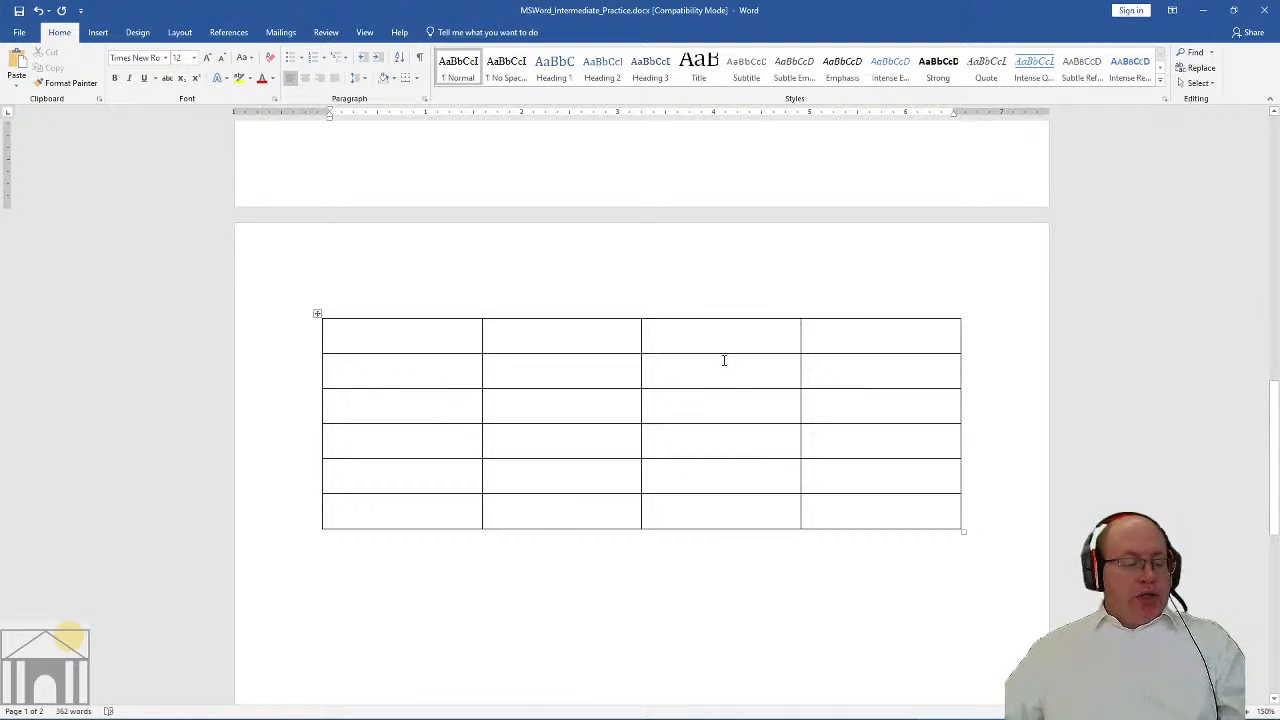
pyautogui.click(430, 337)
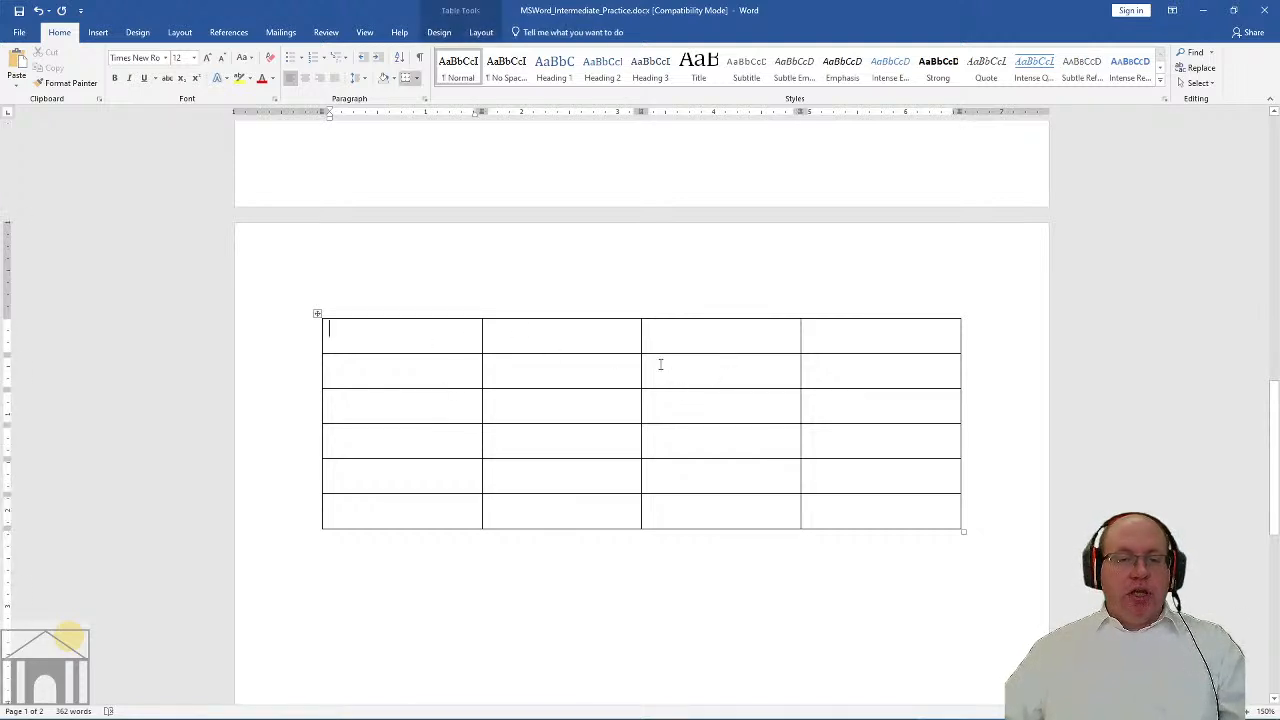
pyautogui.click(560, 350)
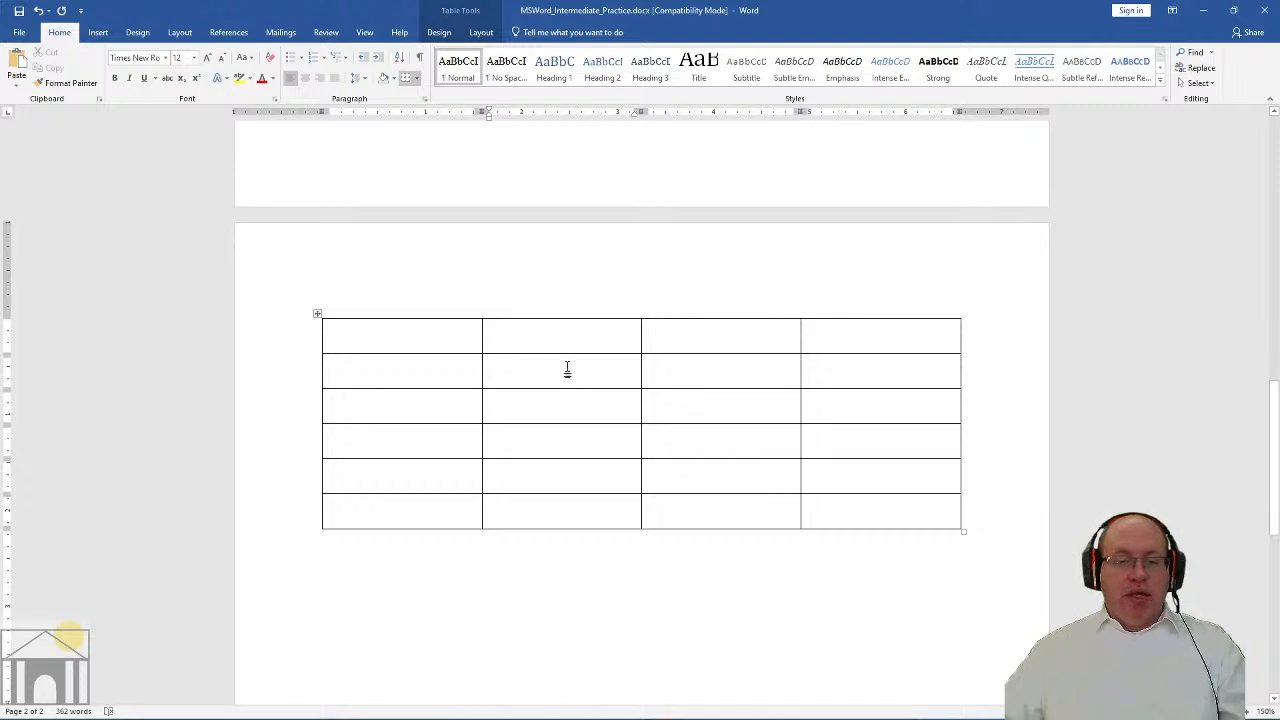
pyautogui.click(734, 376)
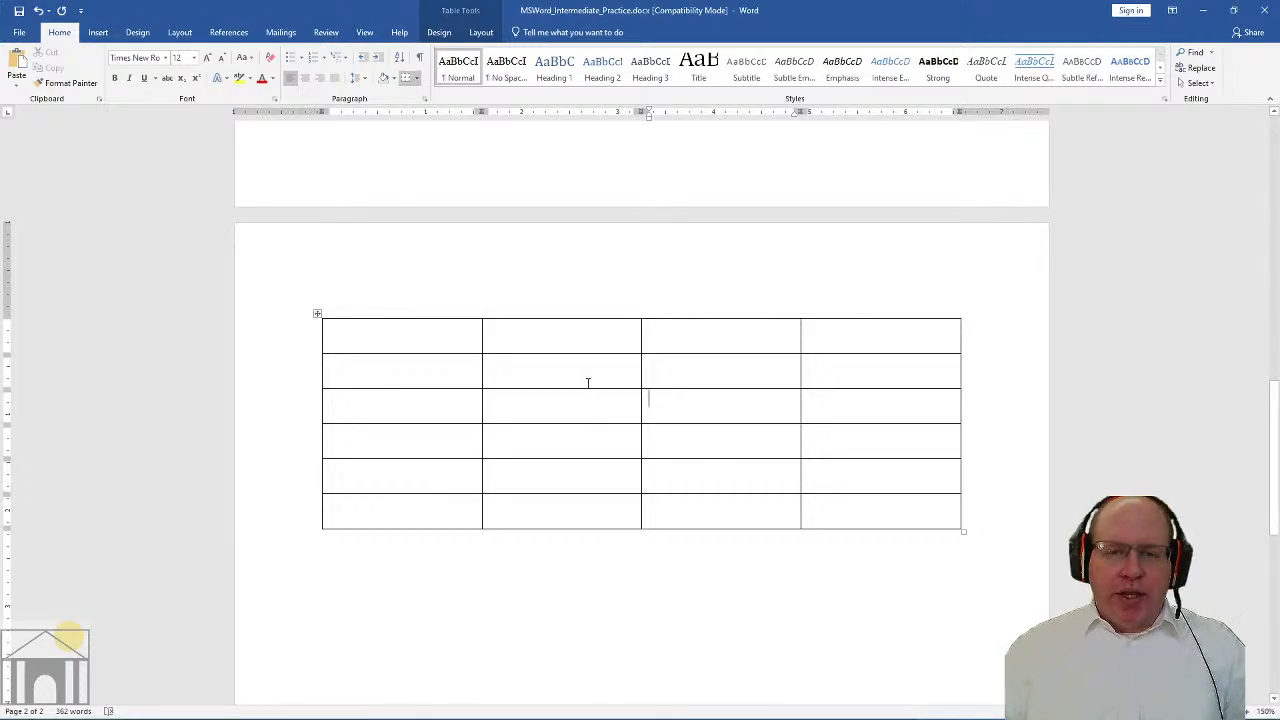
pyautogui.scroll(15, 588, 383)
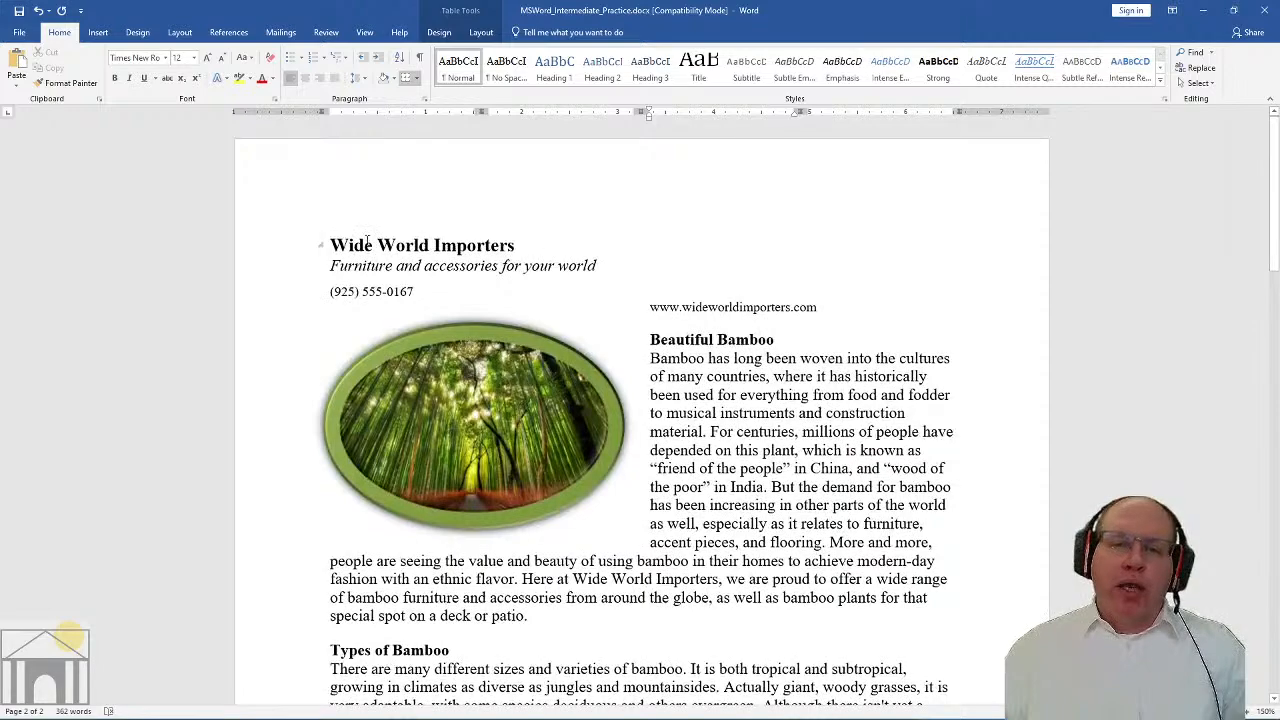
pyautogui.scroll(-15, 617, 430)
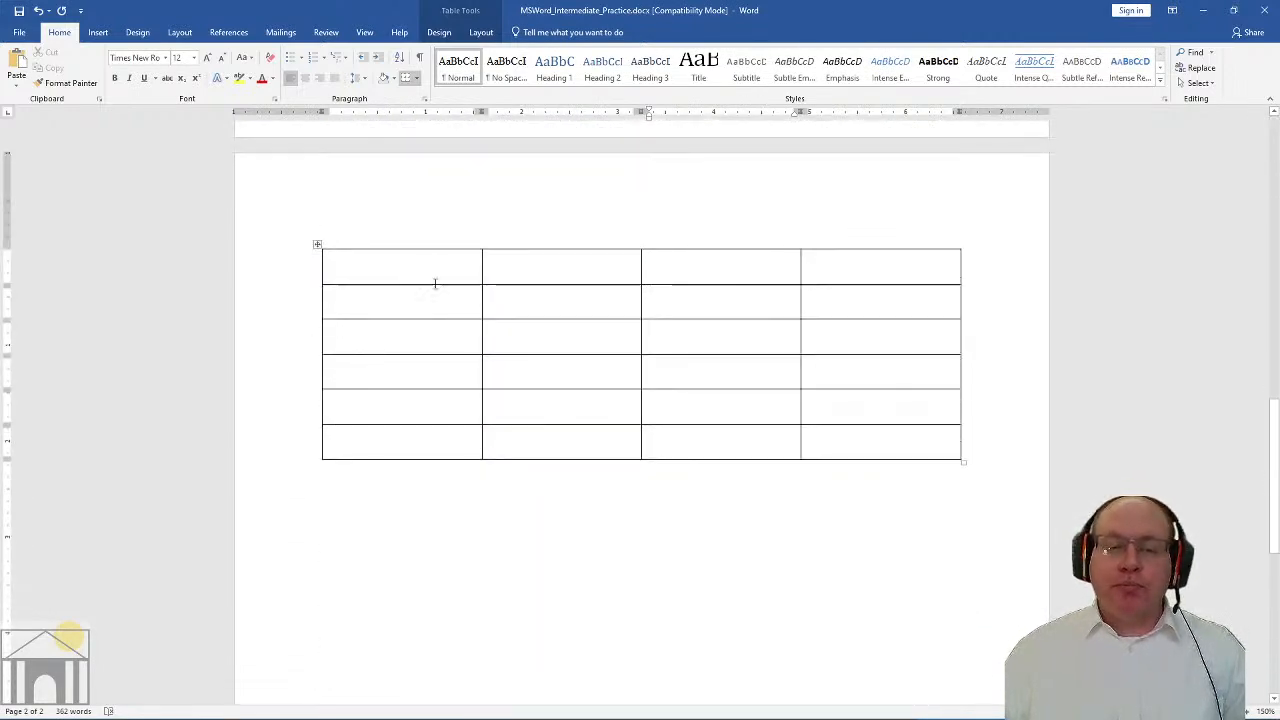
# Step through the cells of the table's first row, and place the cursor in each cell of the first two rows
pyautogui.click(434, 263)
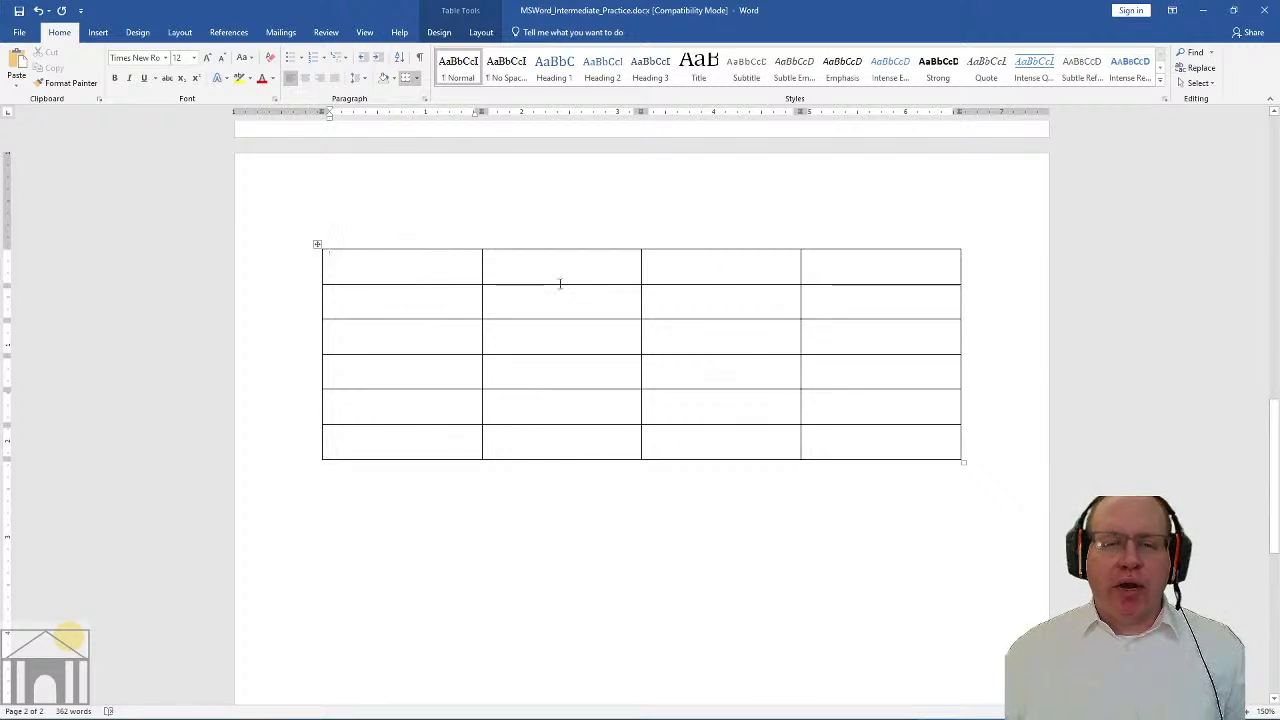
pyautogui.press('Tab')
pyautogui.press('Tab')
pyautogui.press('Tab')
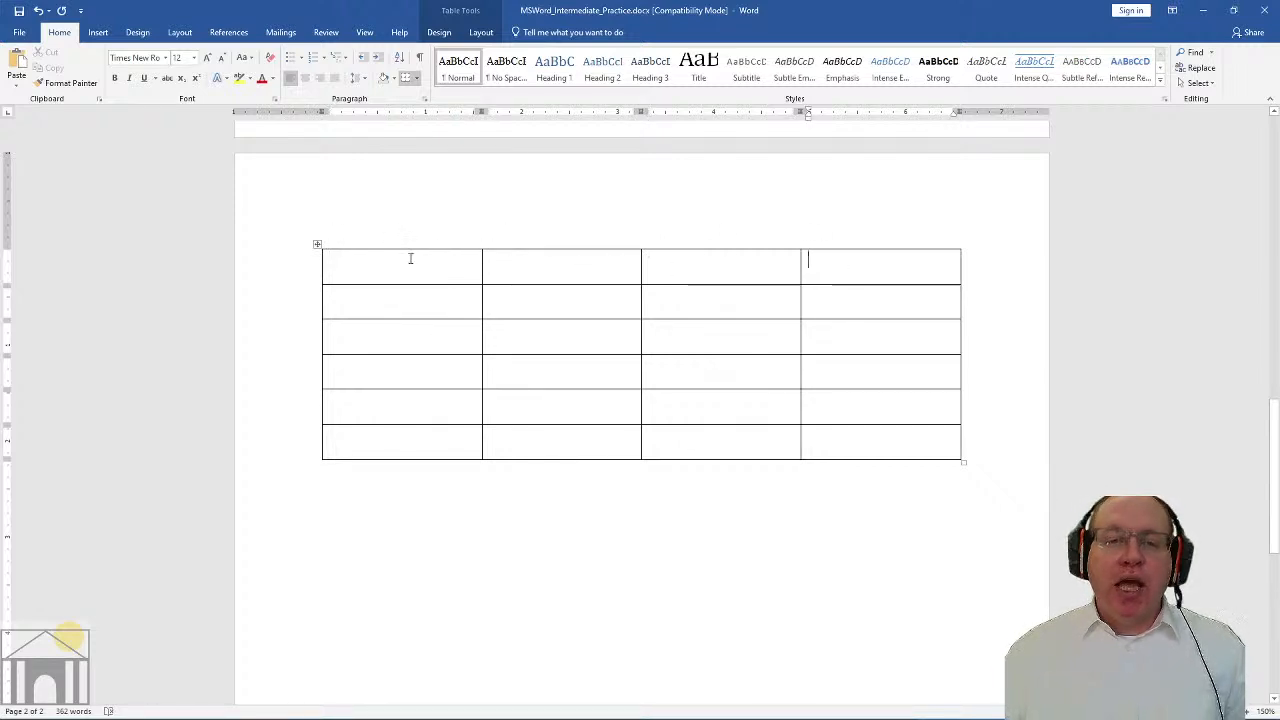
pyautogui.click(412, 260)
pyautogui.click(560, 268)
pyautogui.click(675, 266)
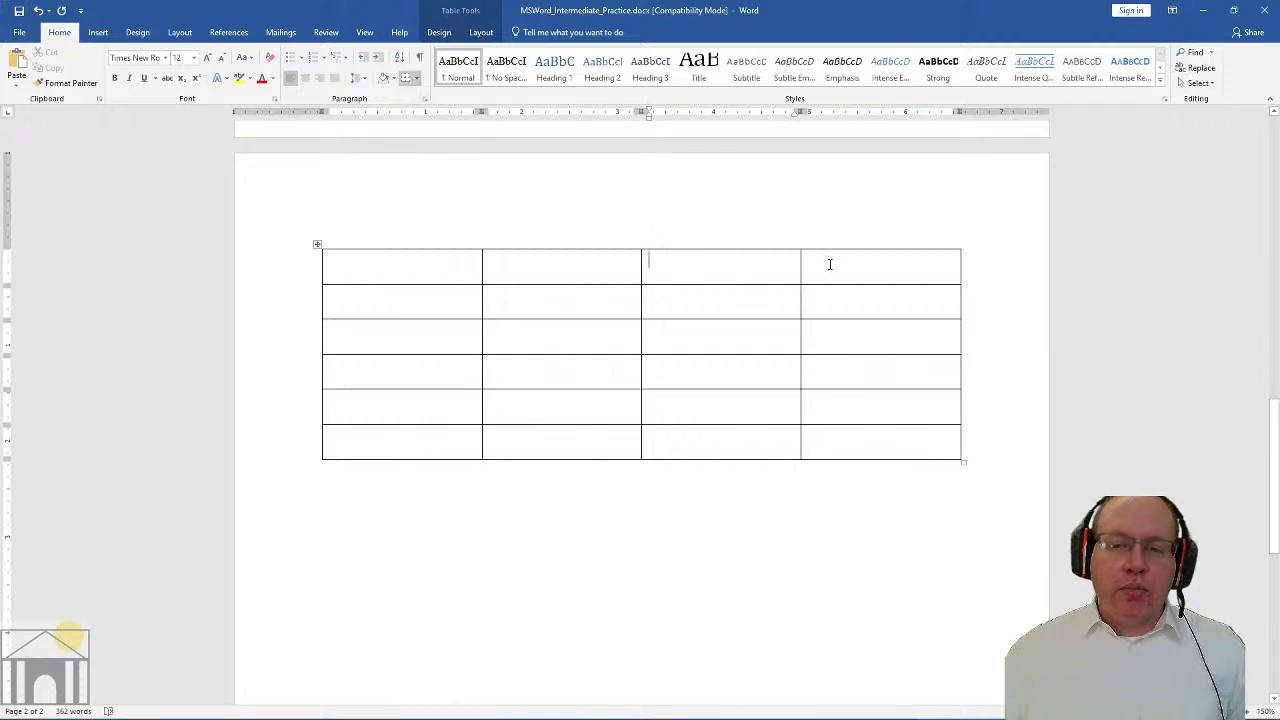
pyautogui.click(830, 264)
pyautogui.click(422, 302)
pyautogui.click(543, 314)
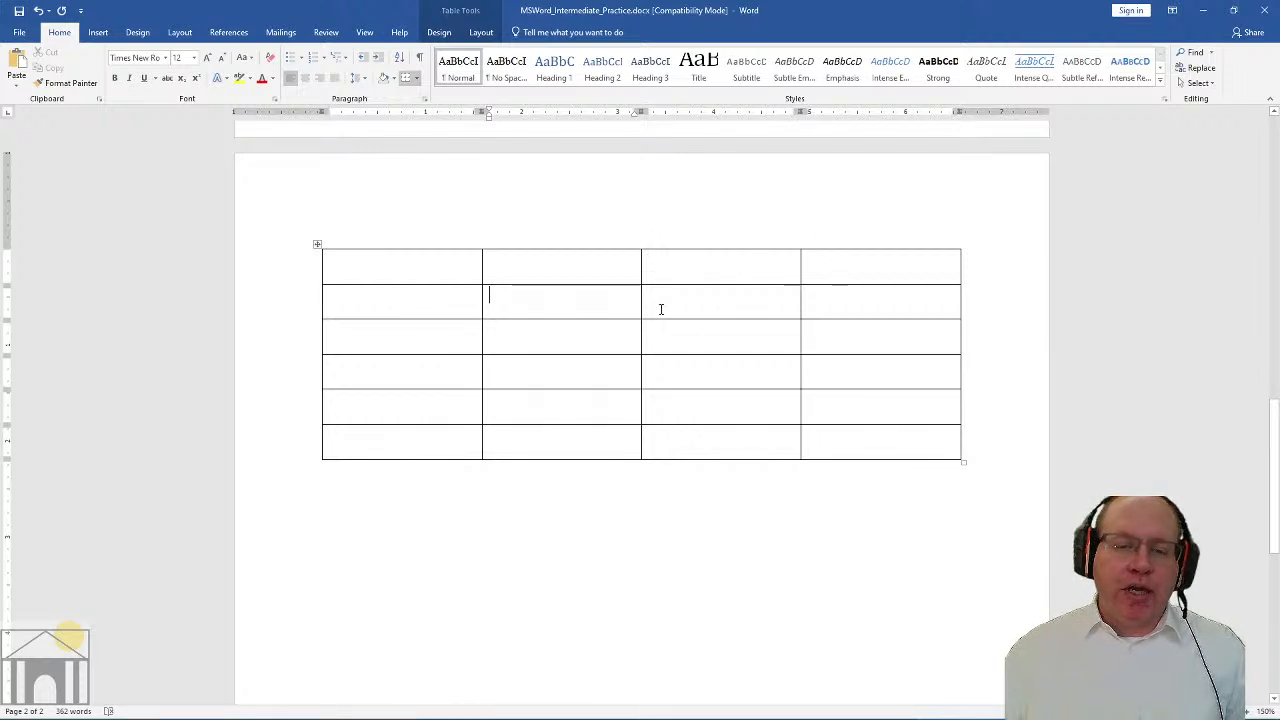
pyautogui.click(660, 309)
pyautogui.click(823, 312)
# Enter the text "tets" in the third column of the table's fourth row
pyautogui.click(383, 263)
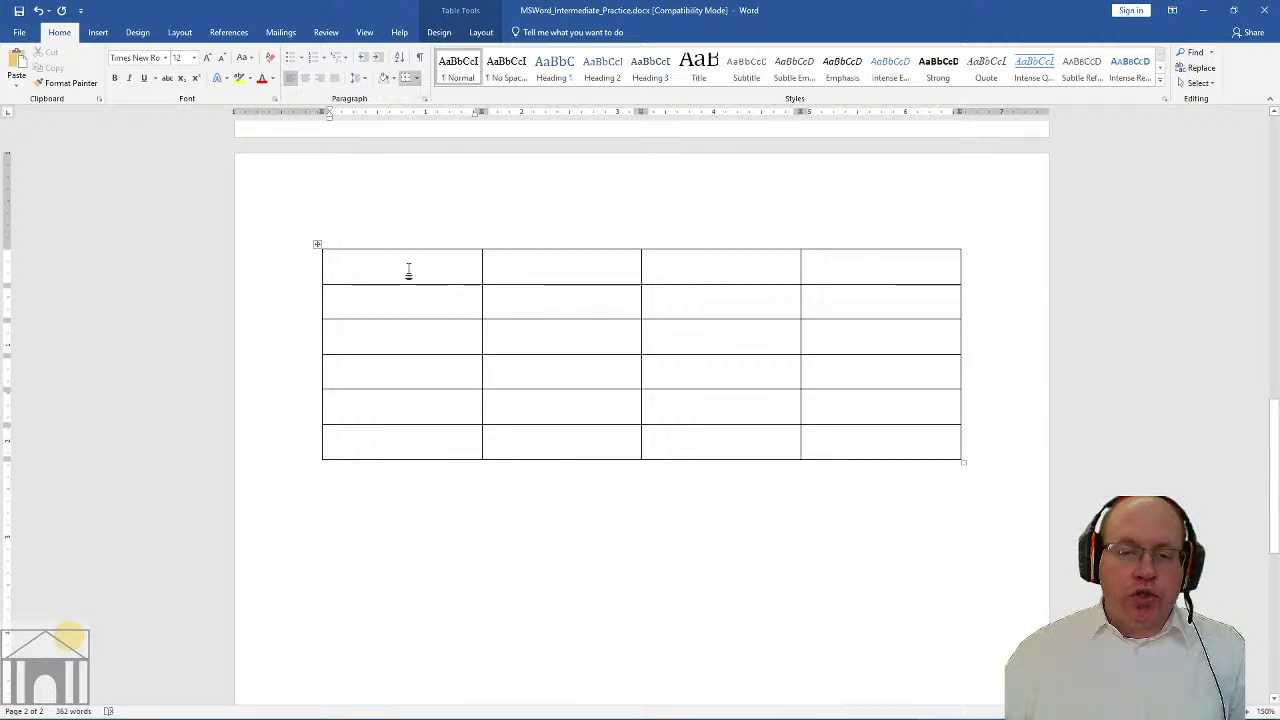
pyautogui.click(711, 378)
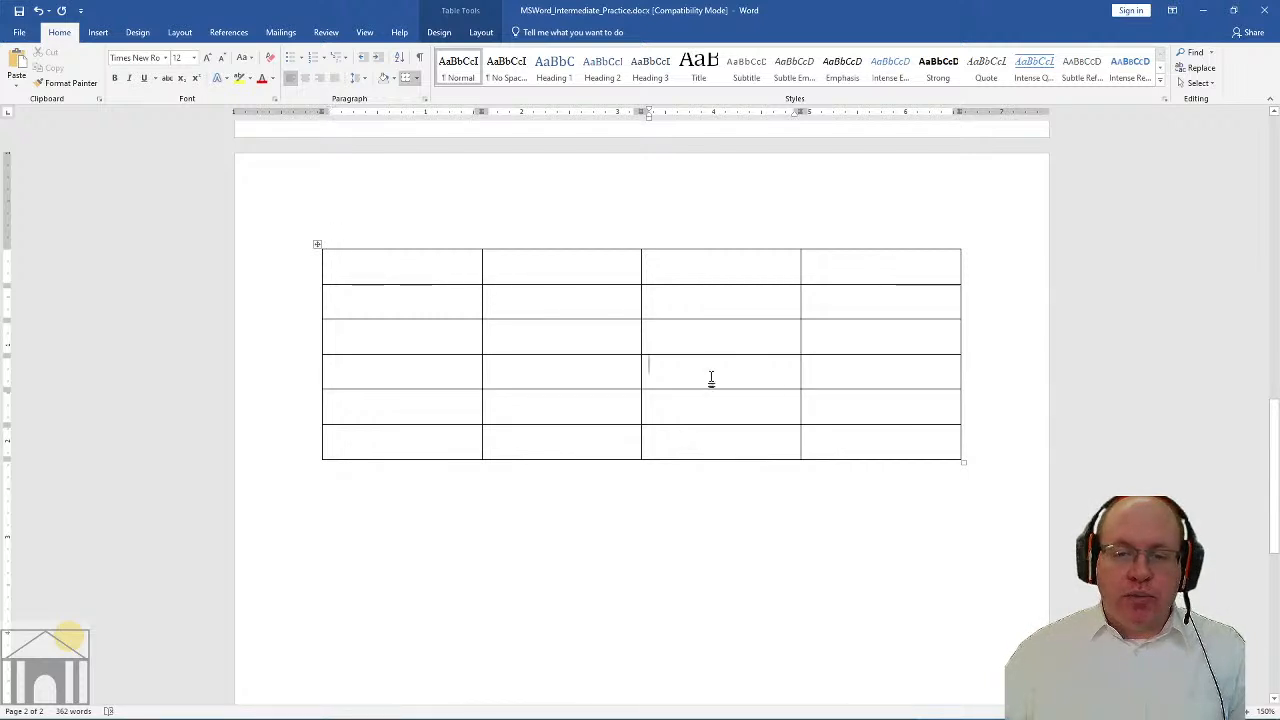
pyautogui.write('tets')
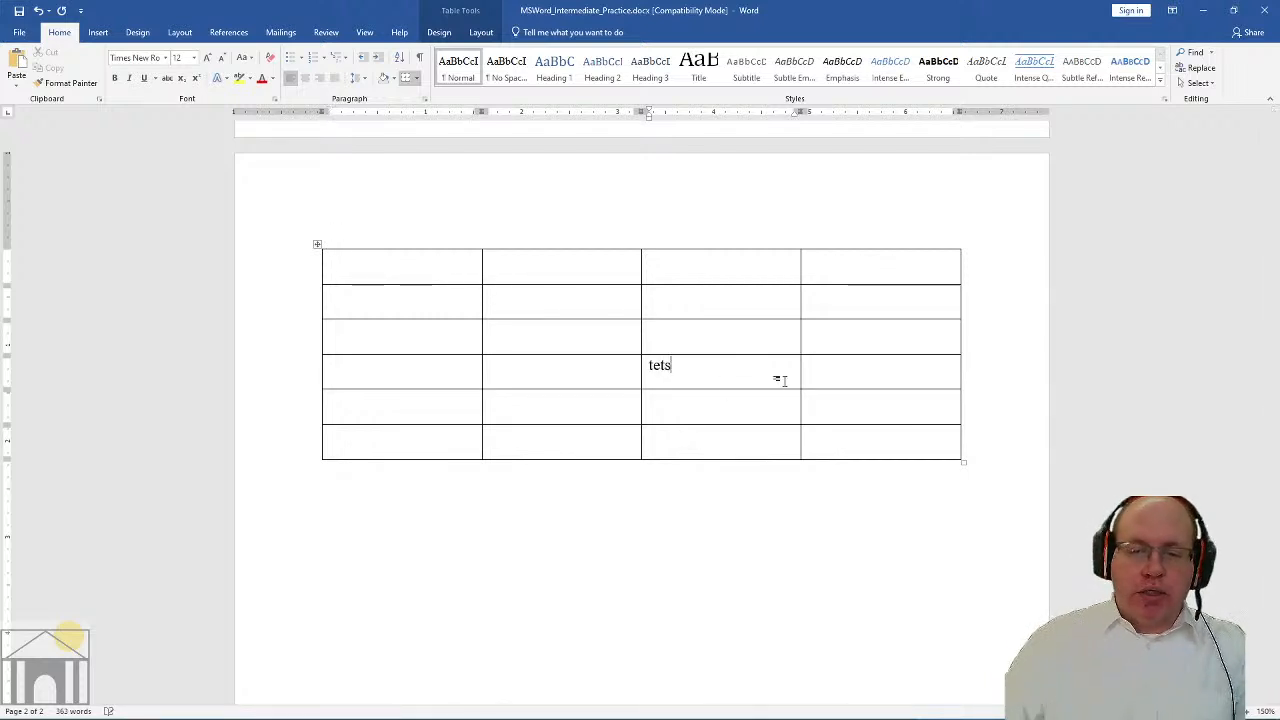
# Correct the word in the fourth row's third cell to "text" and enter "text" in the table's first cell
pyautogui.press('BackSpace')
pyautogui.press('BackSpace')
pyautogui.write('xt')
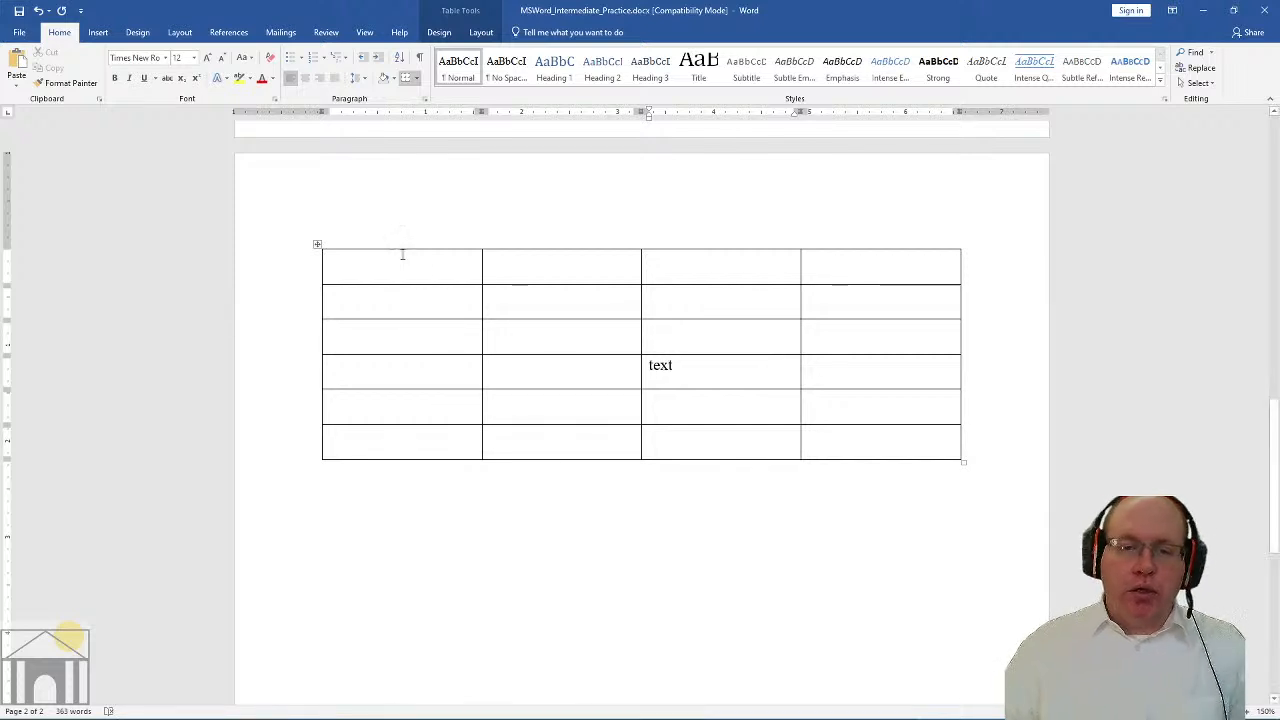
pyautogui.click(374, 261)
pyautogui.write('text')
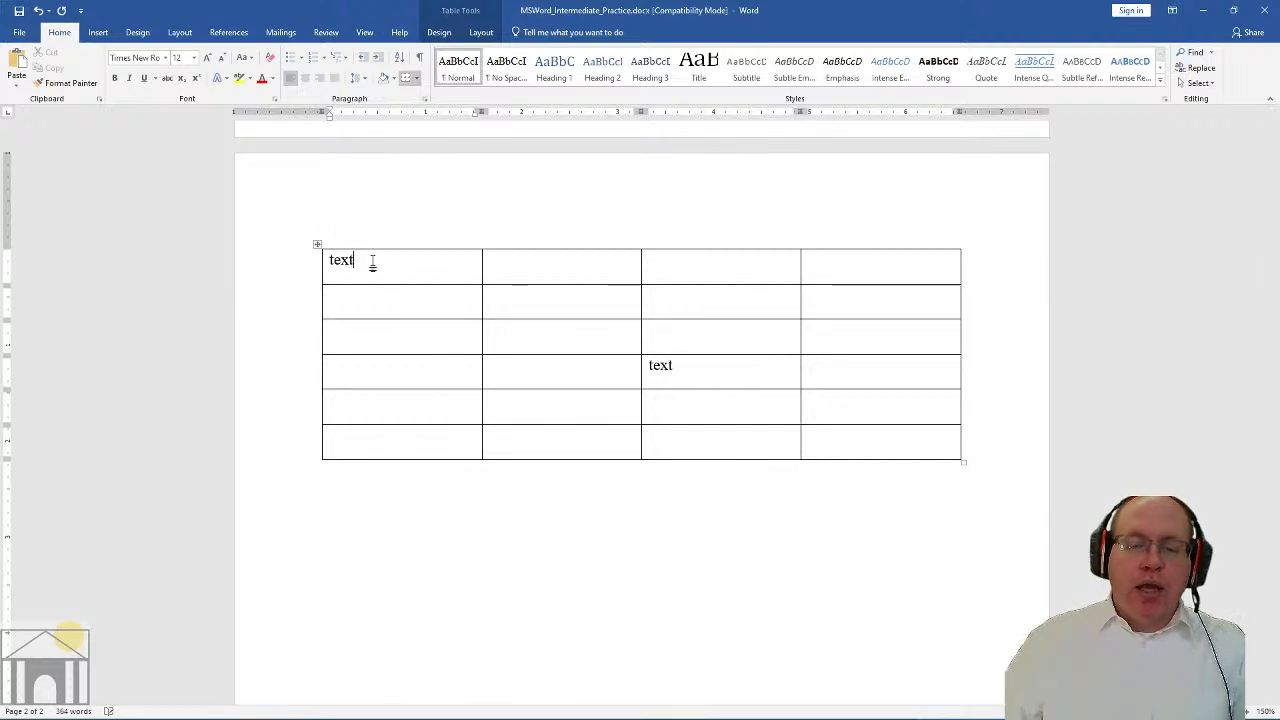
pyautogui.click(397, 288)
pyautogui.click(686, 528)
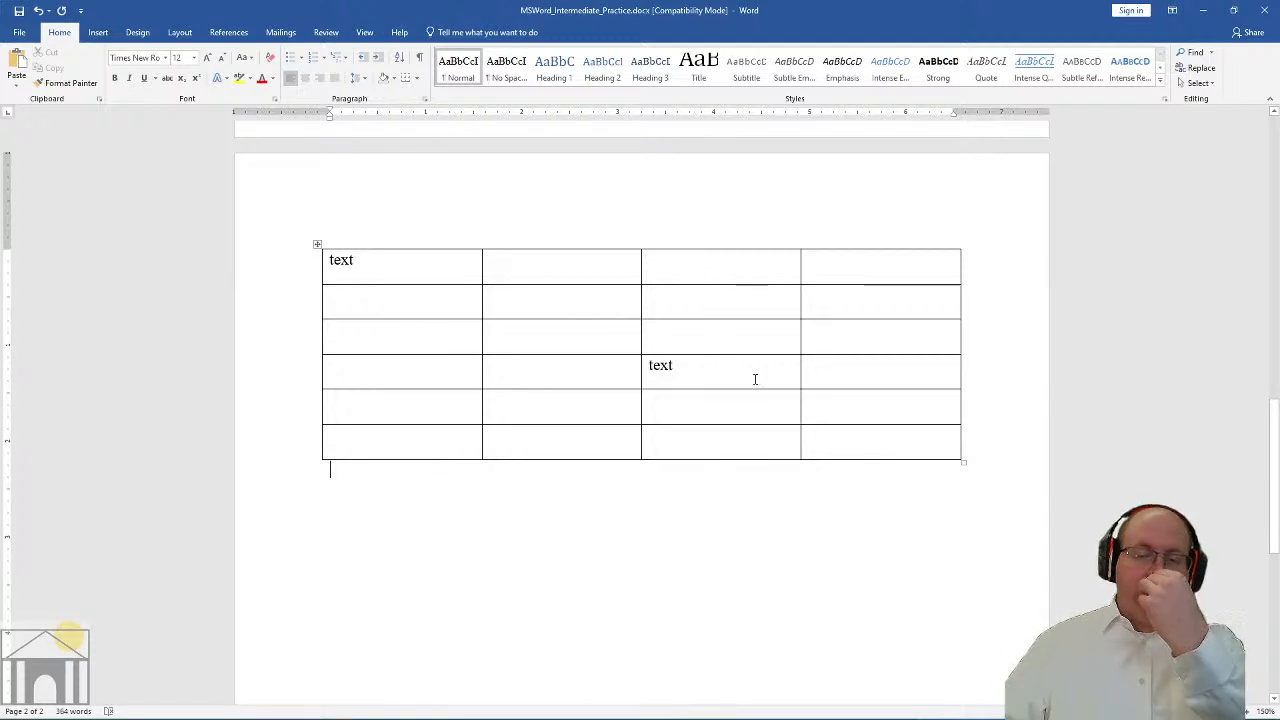
# Delete the word "text" from the fourth row's third cell and from the table's first cell
pyautogui.moveTo(639, 363)
pyautogui.mouseDown()
pyautogui.moveTo(662, 366)
pyautogui.moveTo(648, 366)
pyautogui.mouseUp()
pyautogui.click(695, 381)
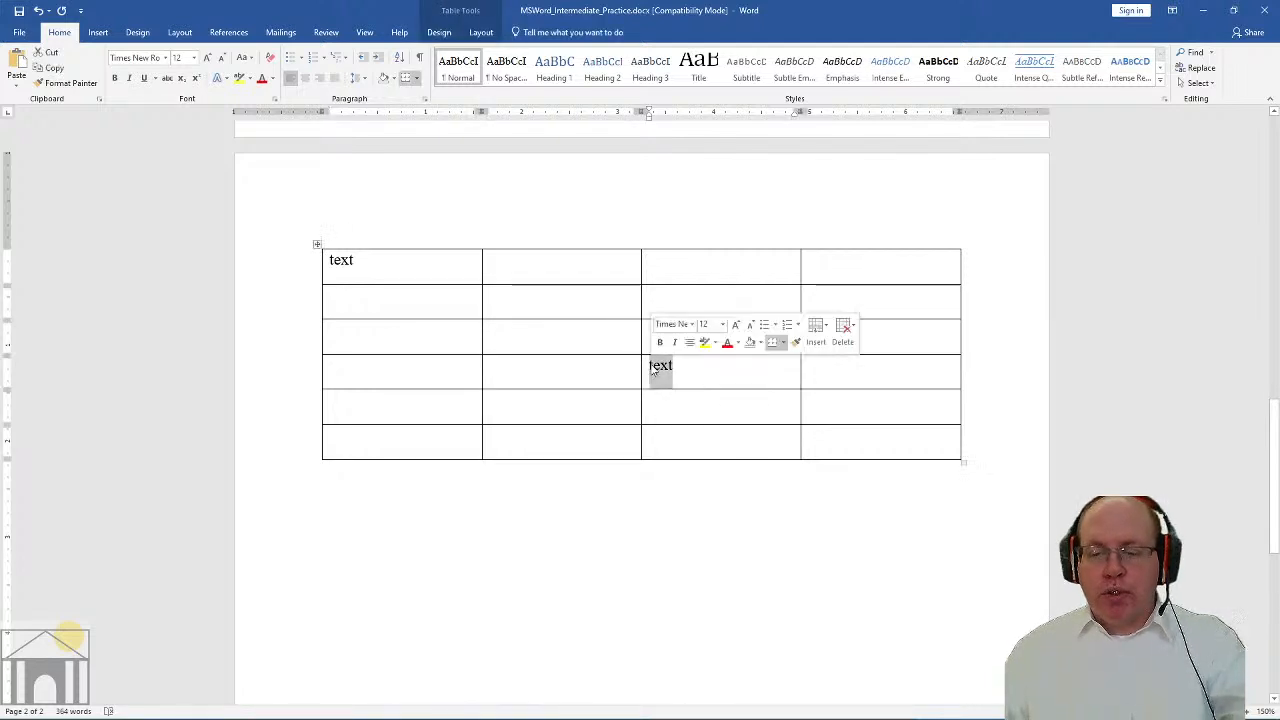
pyautogui.press('Delete')
pyautogui.moveTo(369, 270); pyautogui.dragTo(328, 262)
pyautogui.press('Delete')
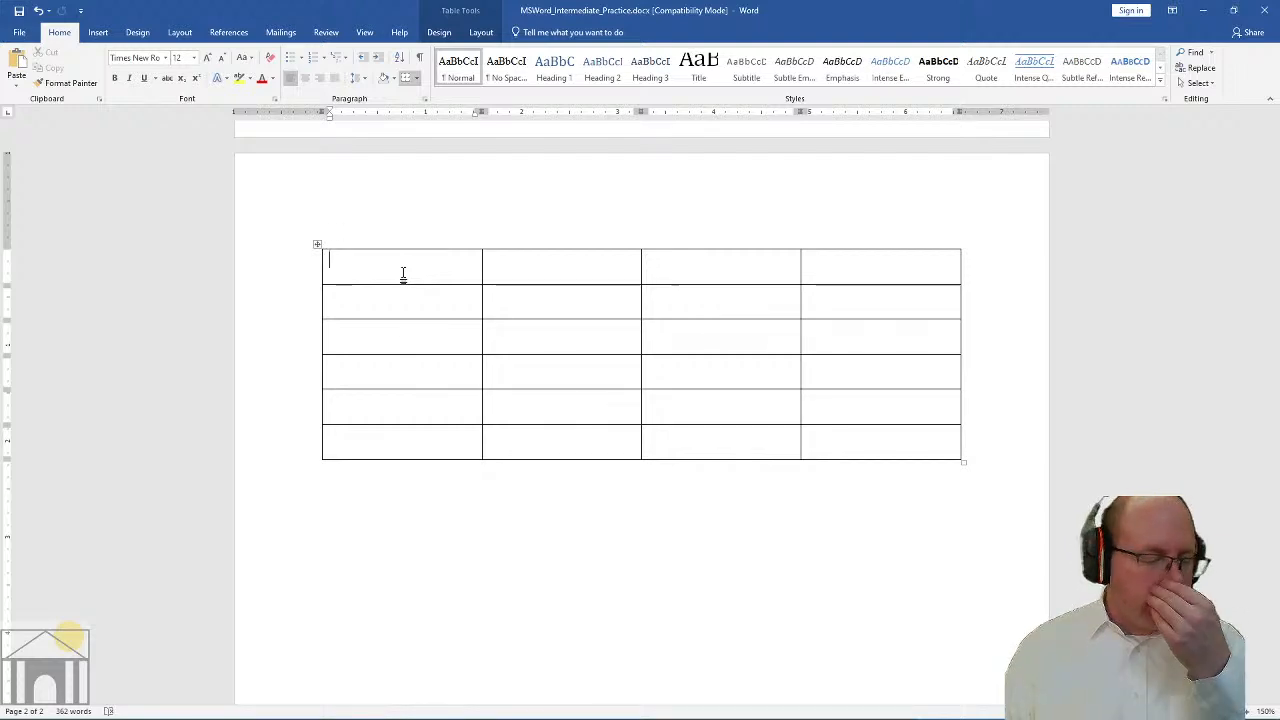
# Place the document window side by side with the exercise PDF and zoom the document out to 130%
pyautogui.moveTo(866, 20); pyautogui.dragTo(240, 122)
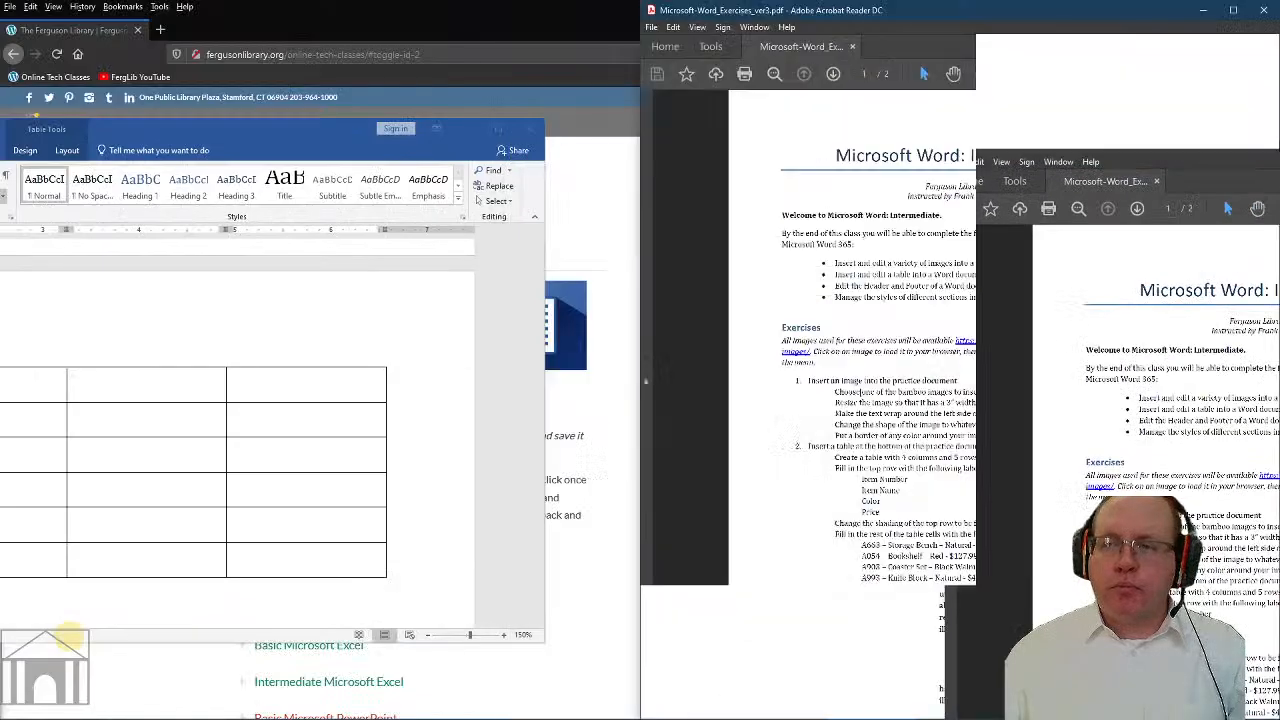
pyautogui.click(192, 128)
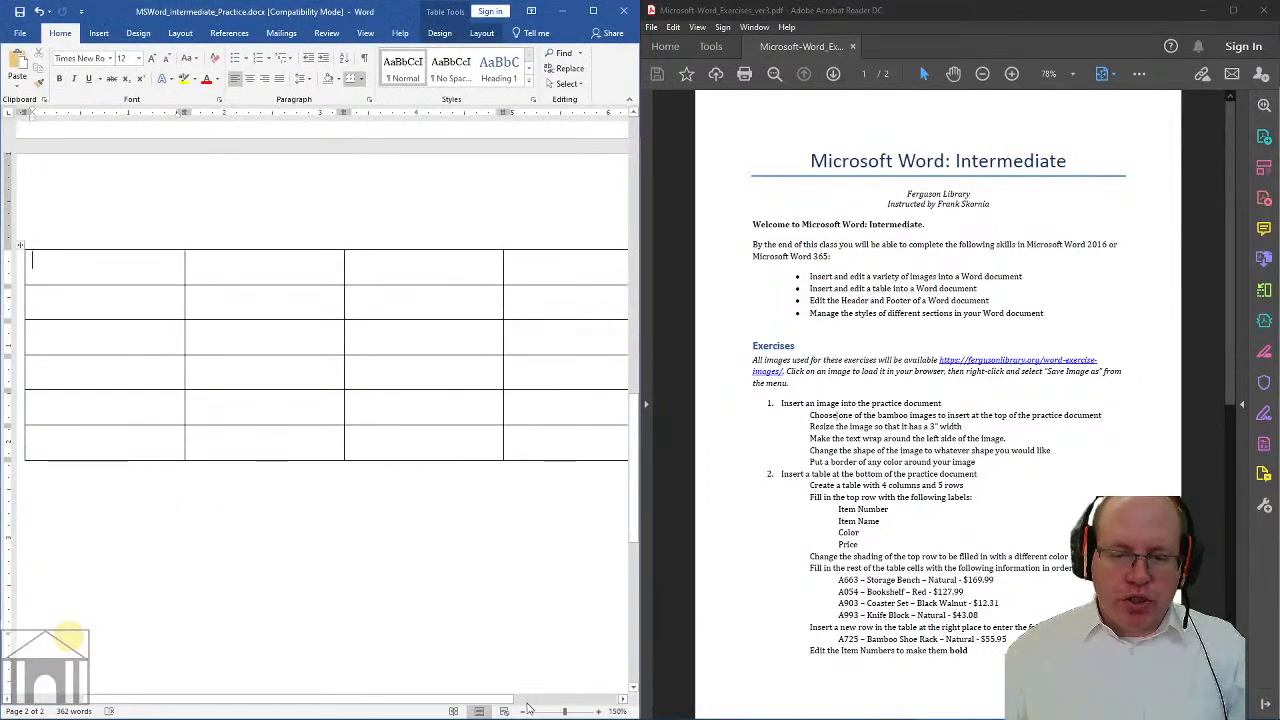
pyautogui.click(522, 711)
pyautogui.click(522, 711)
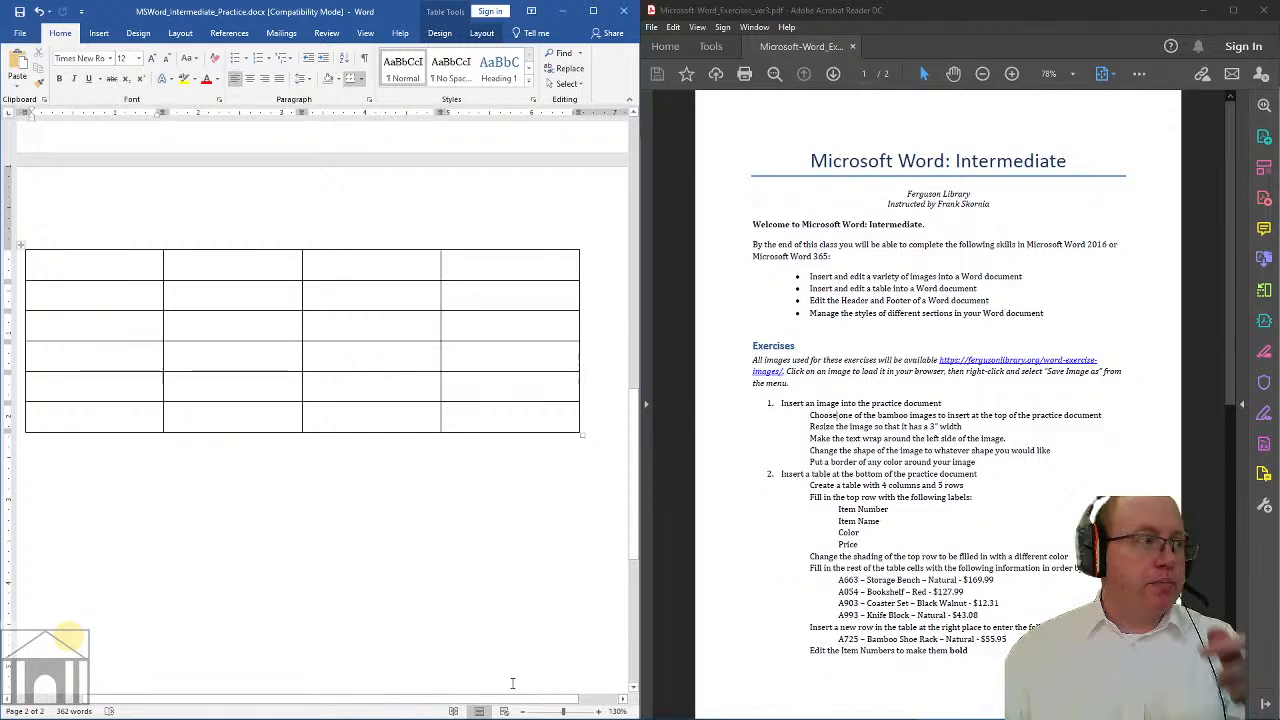
pyautogui.moveTo(600, 706)
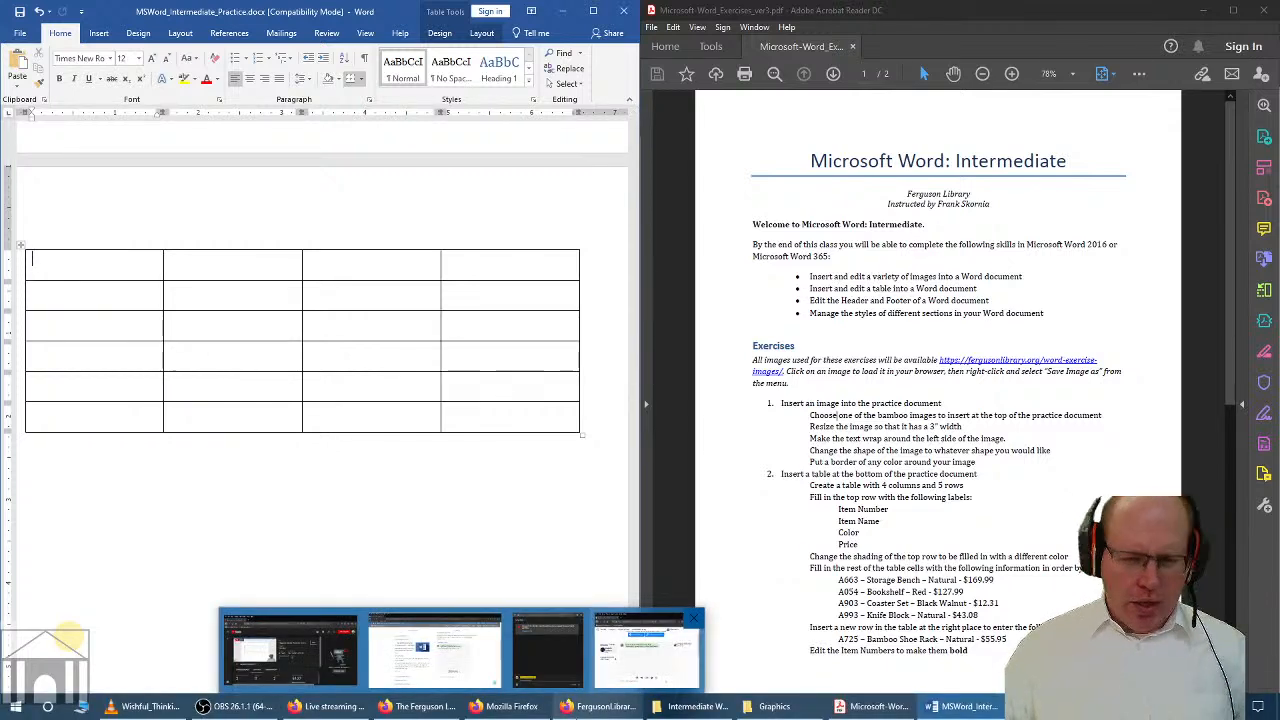
# Zoom the exercise PDF to 125% and examine the exercise 2 instructions for the table and its labels
pyautogui.click(1012, 74)
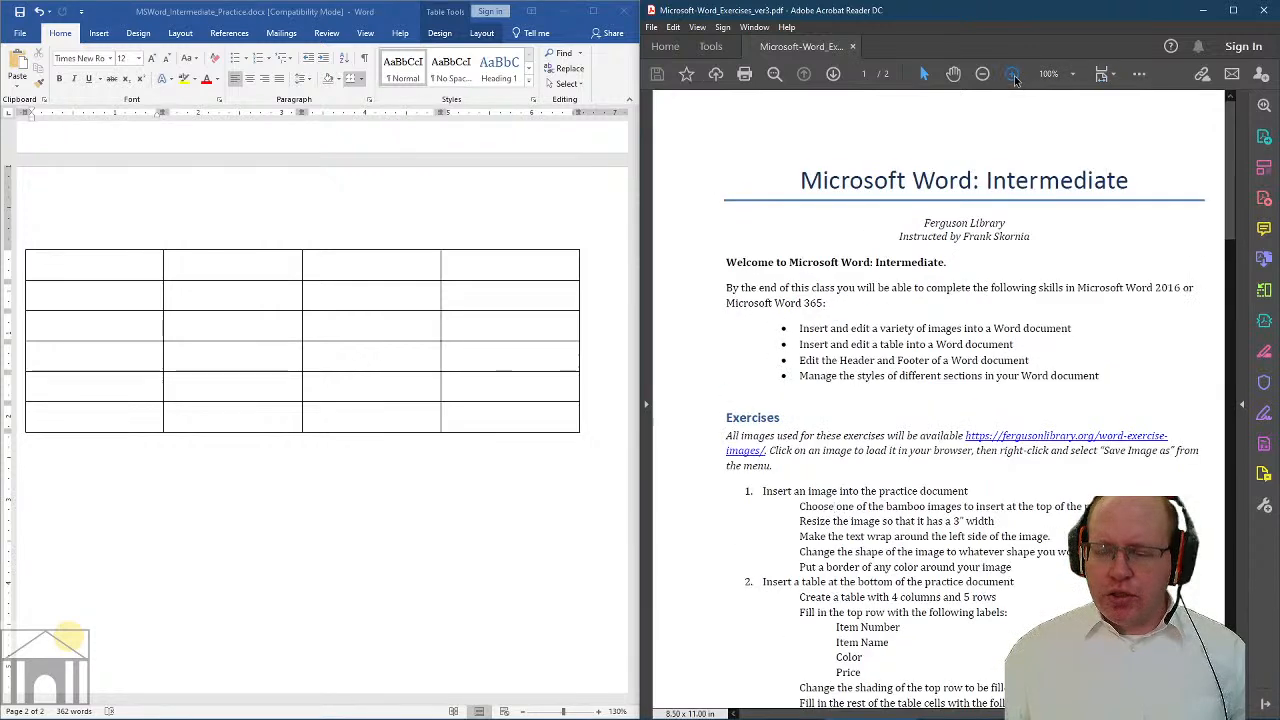
pyautogui.click(1012, 74)
pyautogui.click(1012, 74)
pyautogui.click(1012, 74)
pyautogui.scroll(-2, 1023, 240)
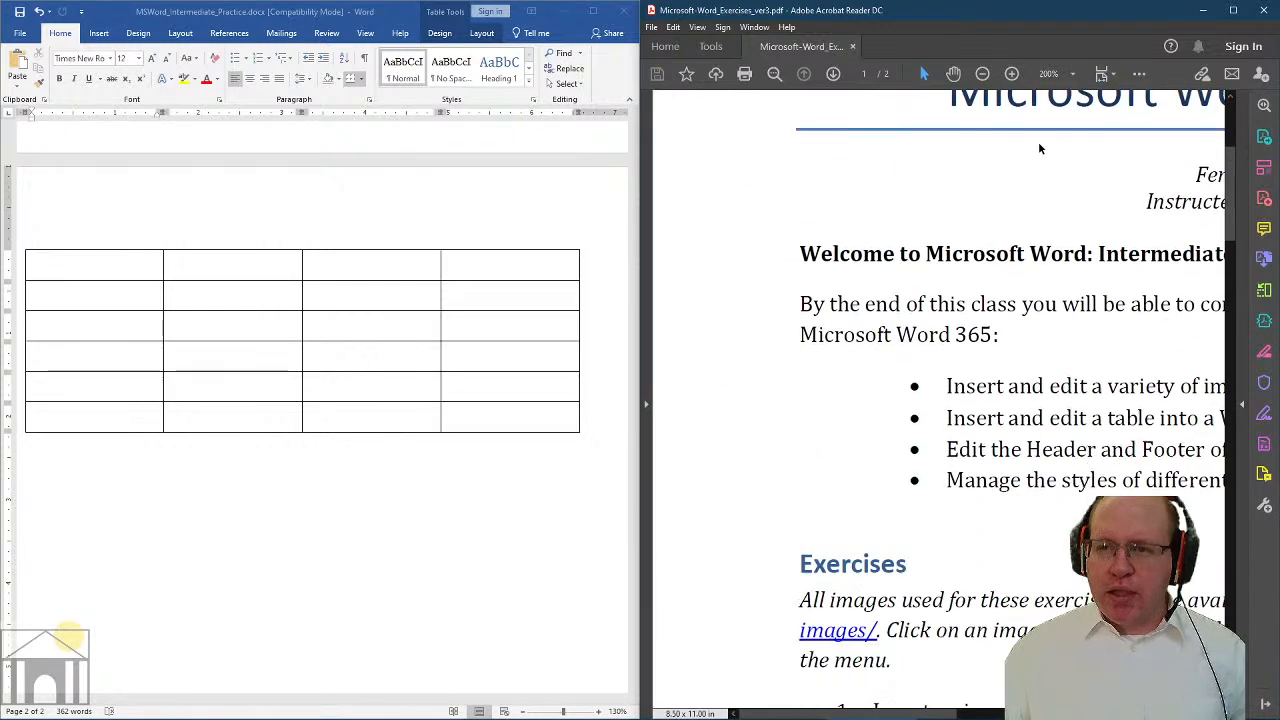
pyautogui.click(982, 74)
pyautogui.click(982, 74)
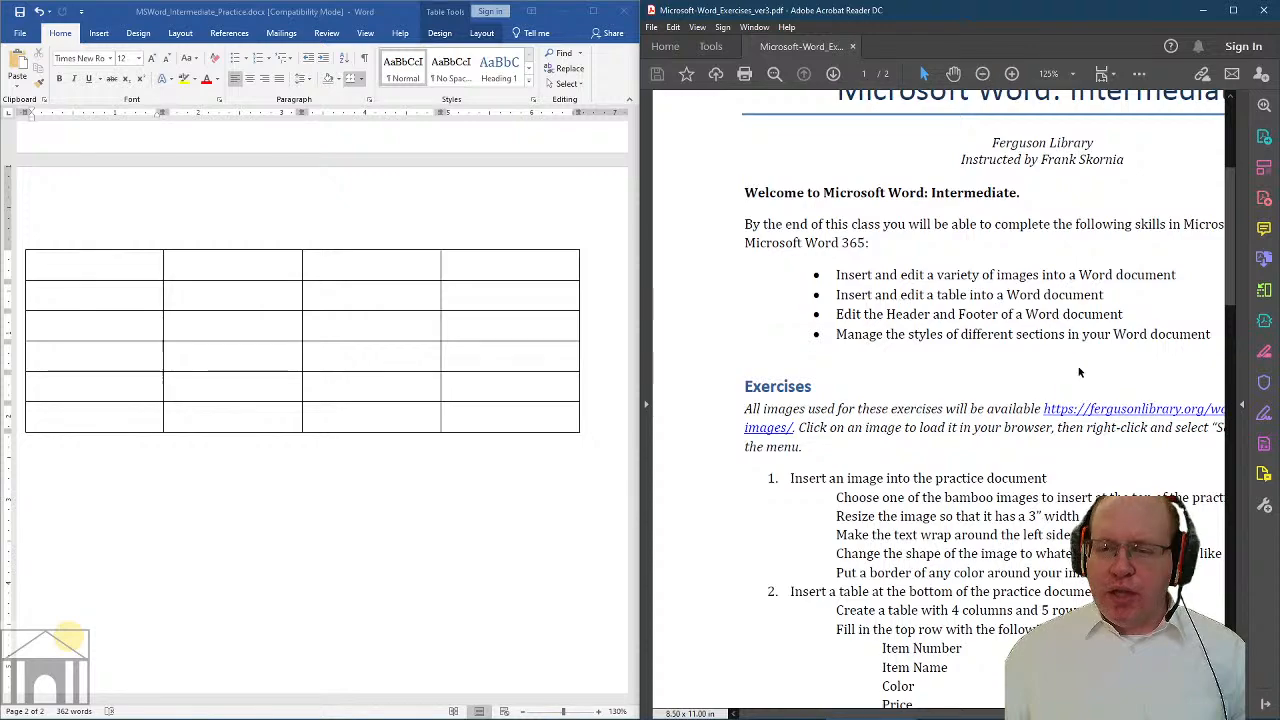
pyautogui.scroll(-5, 1079, 372)
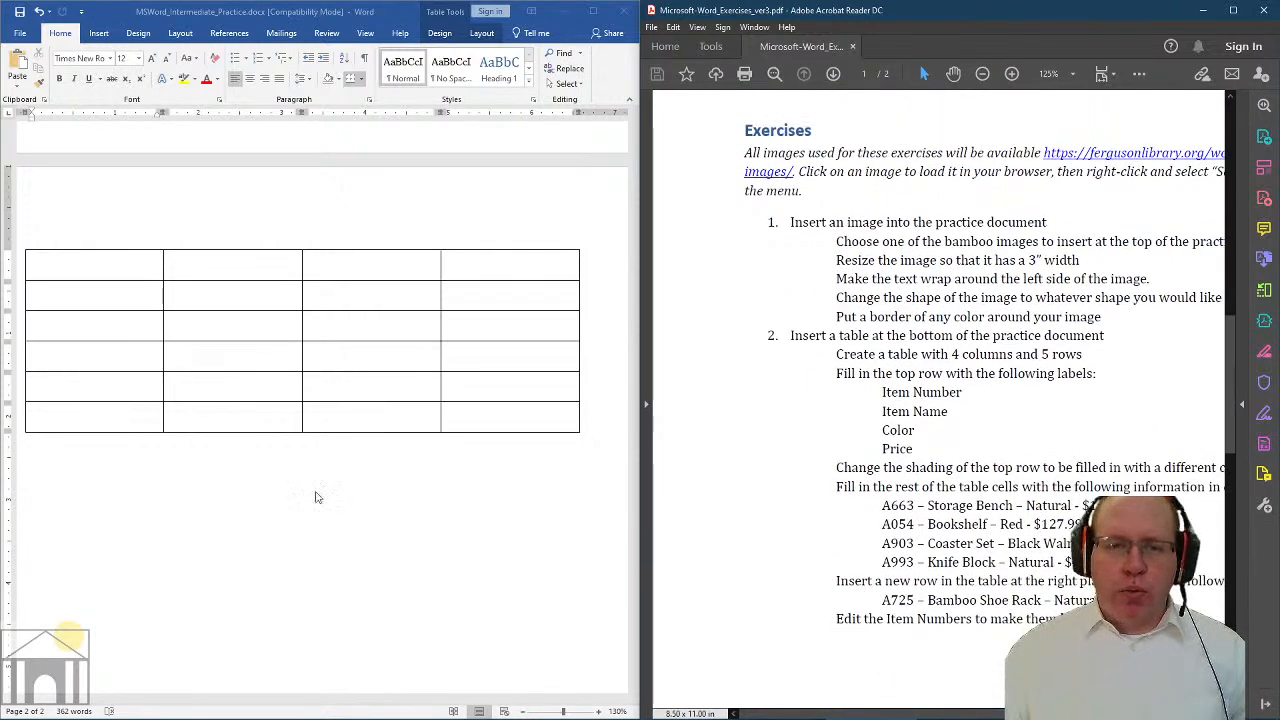
pyautogui.scroll(-10, 812, 563)
pyautogui.scroll(9, 912, 508)
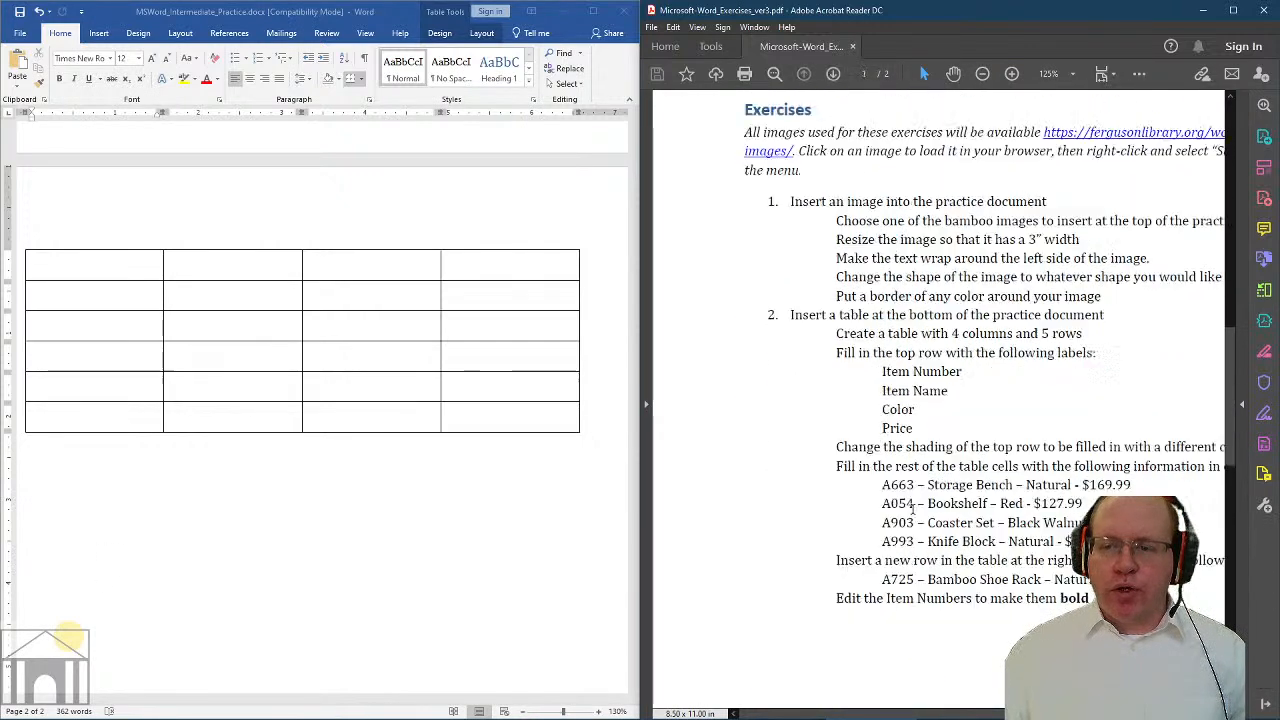
pyautogui.moveTo(945, 714); pyautogui.dragTo(1015, 714)
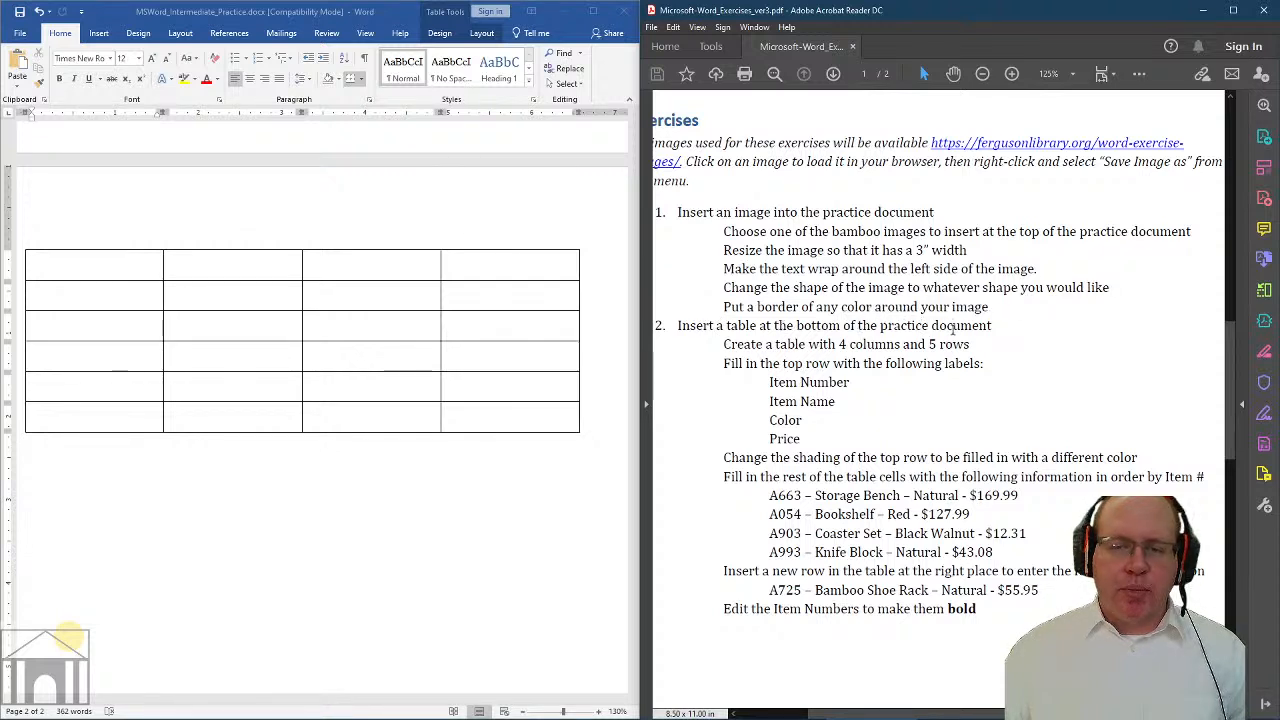
pyautogui.moveTo(737, 348); pyautogui.dragTo(880, 348)
pyautogui.click(880, 348)
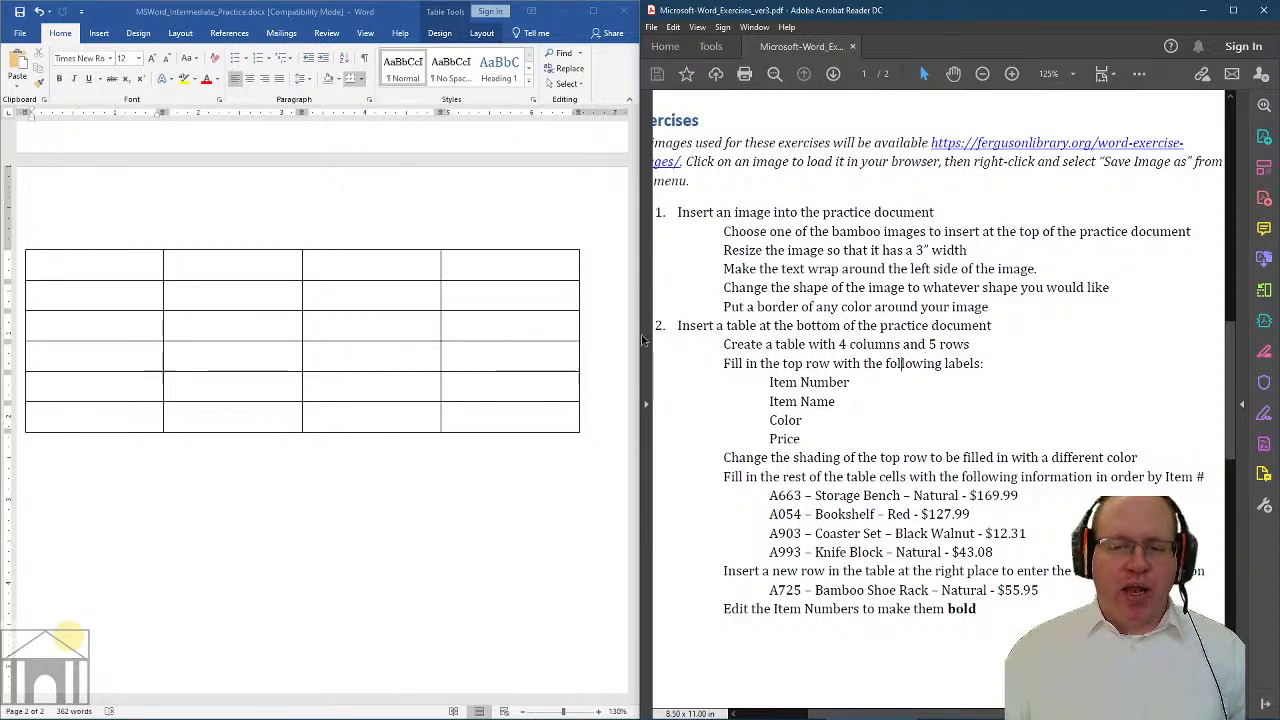
# Fill the table's top row with the labels Item Number, Item Name, Color and Price
pyautogui.click(131, 263)
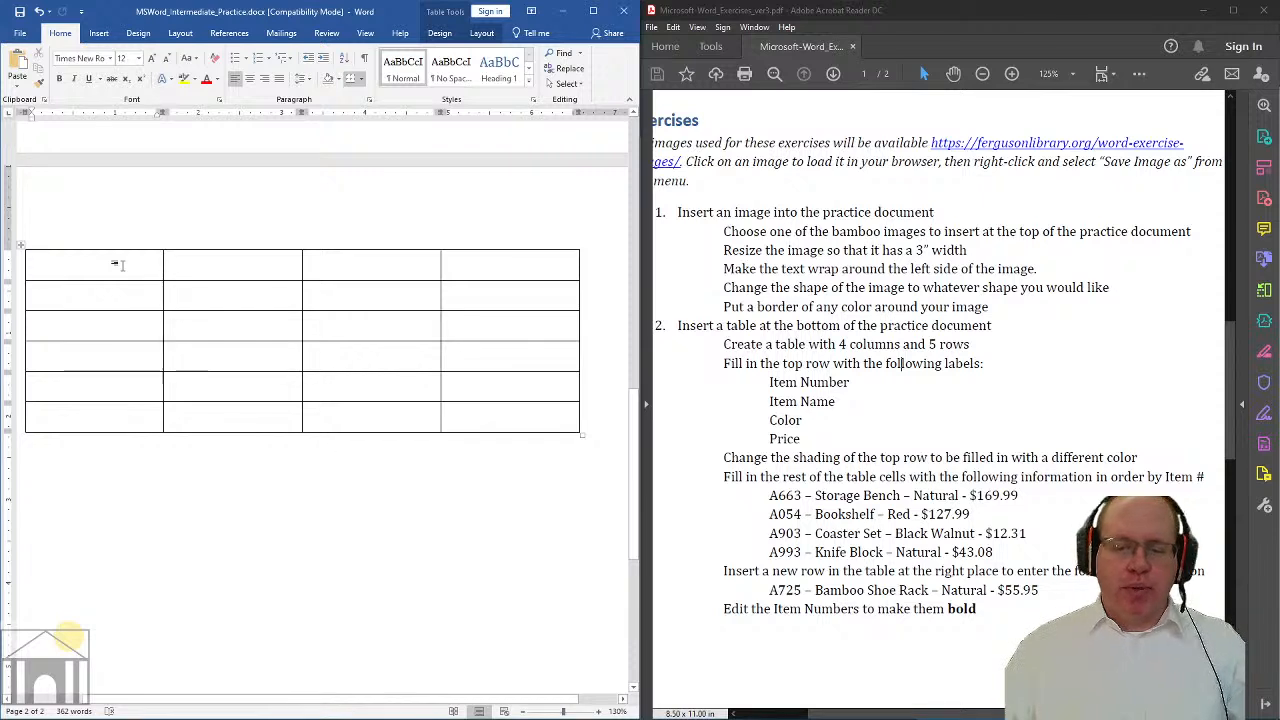
pyautogui.write('Item N')
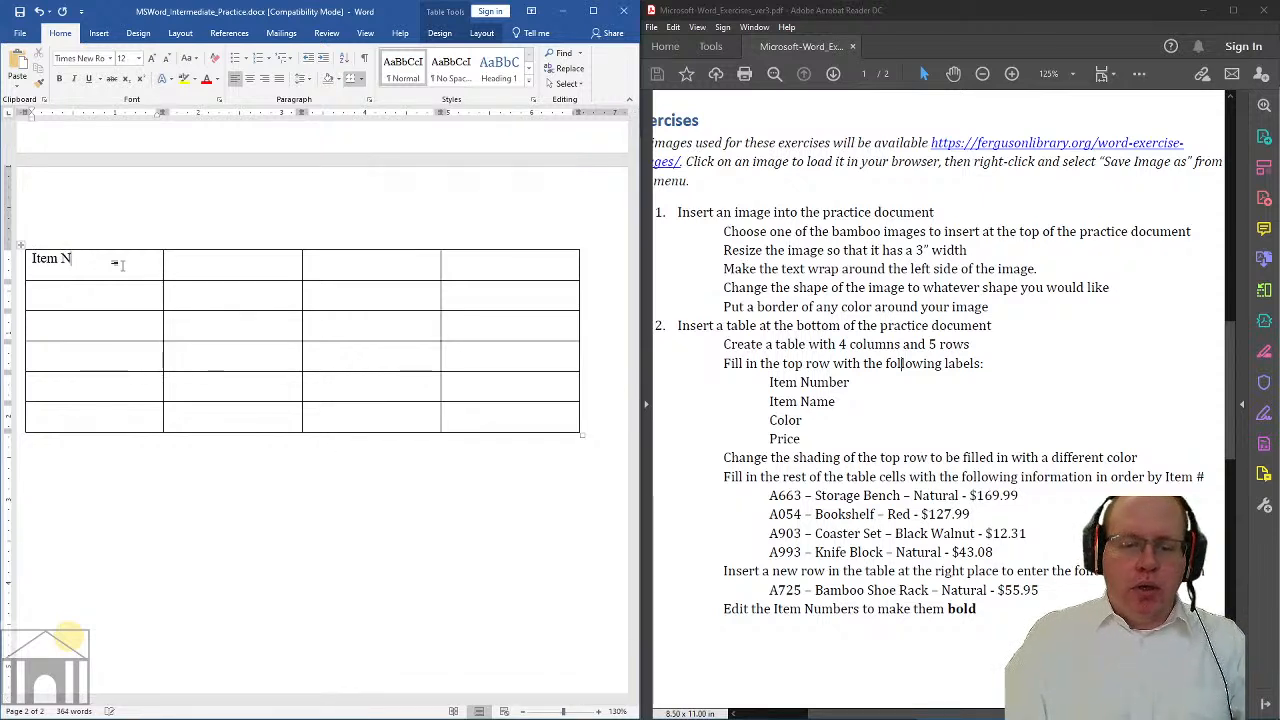
pyautogui.write('umber')
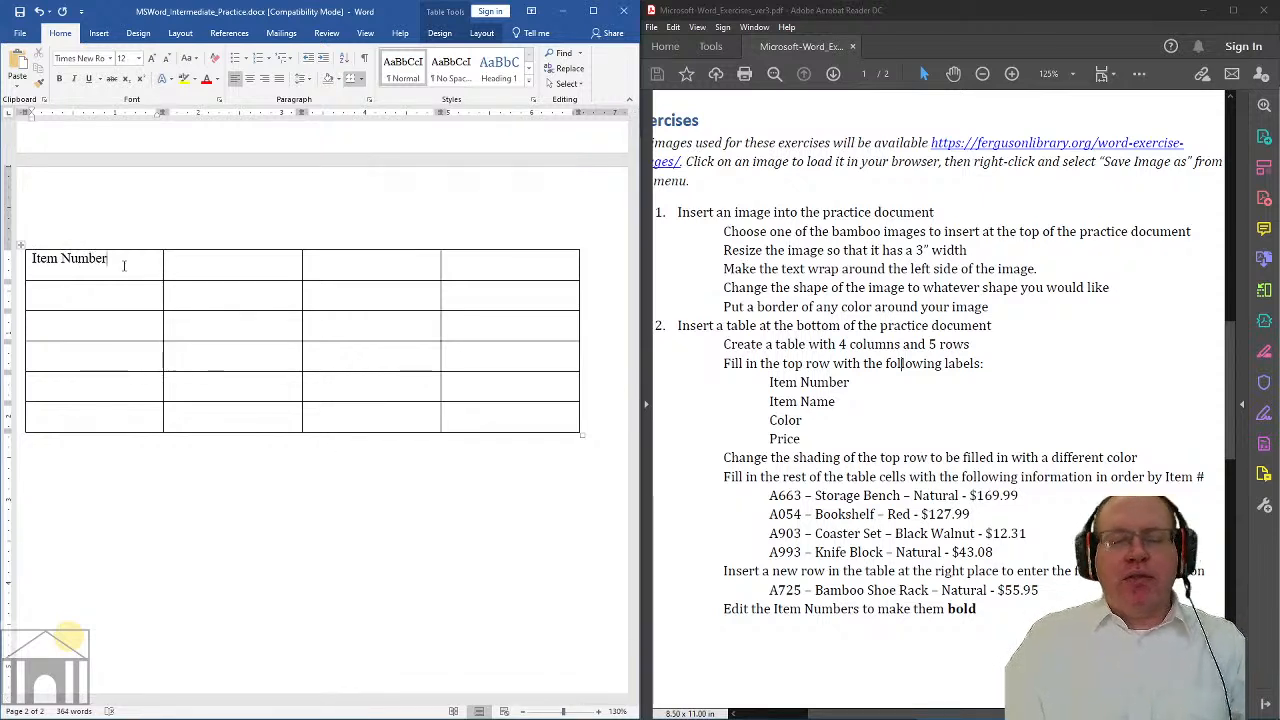
pyautogui.press('Tab')
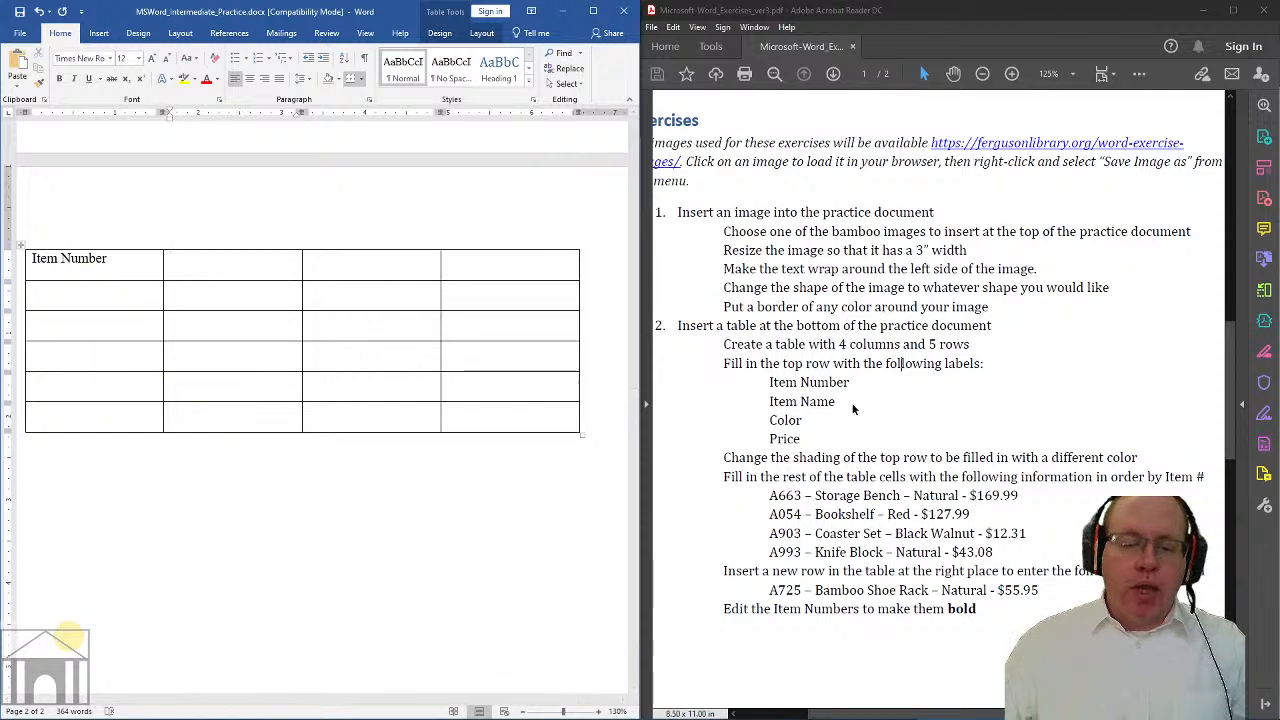
pyautogui.write('tem Na')
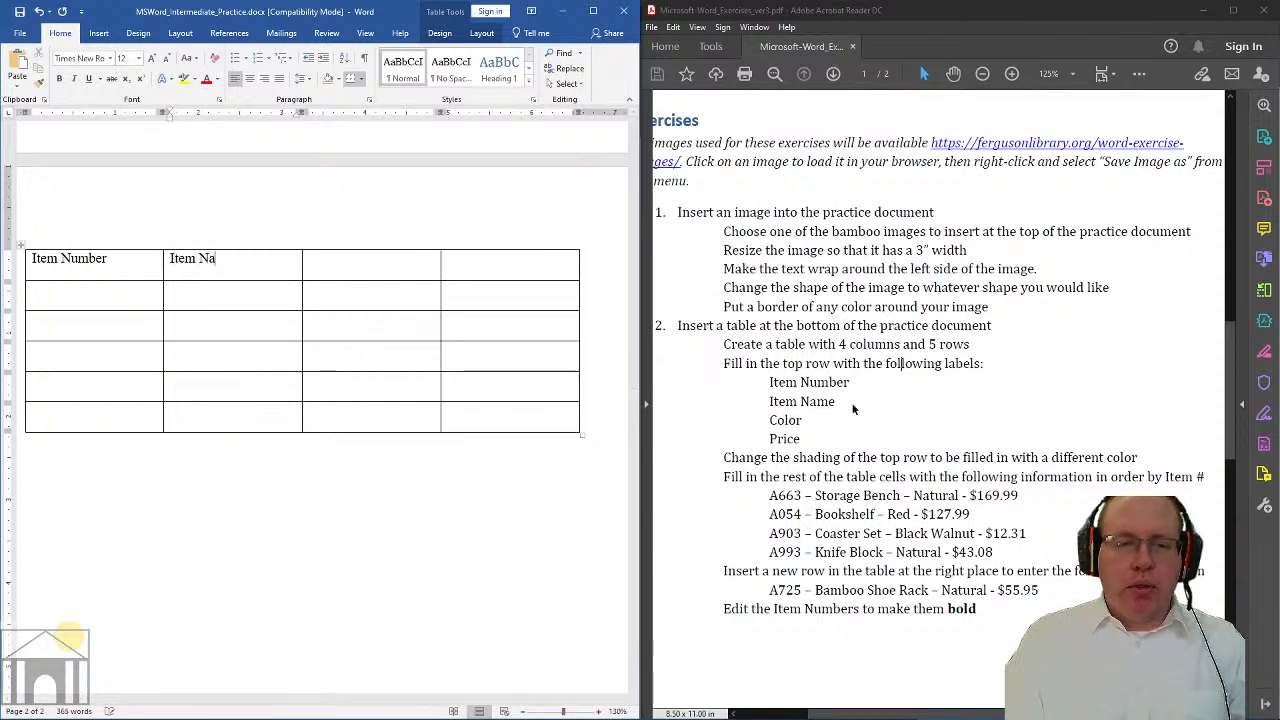
pyautogui.write('me Co')
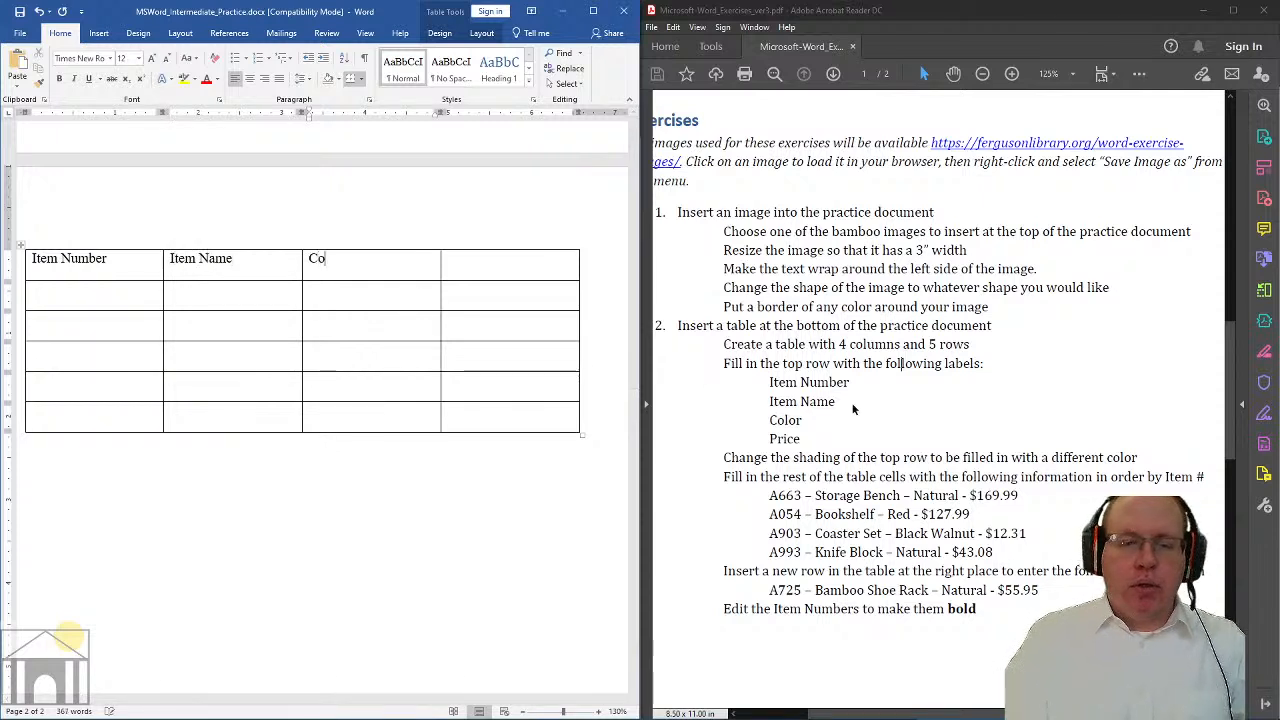
pyautogui.write('lor')
pyautogui.press('Tab')
pyautogui.write('Pr')
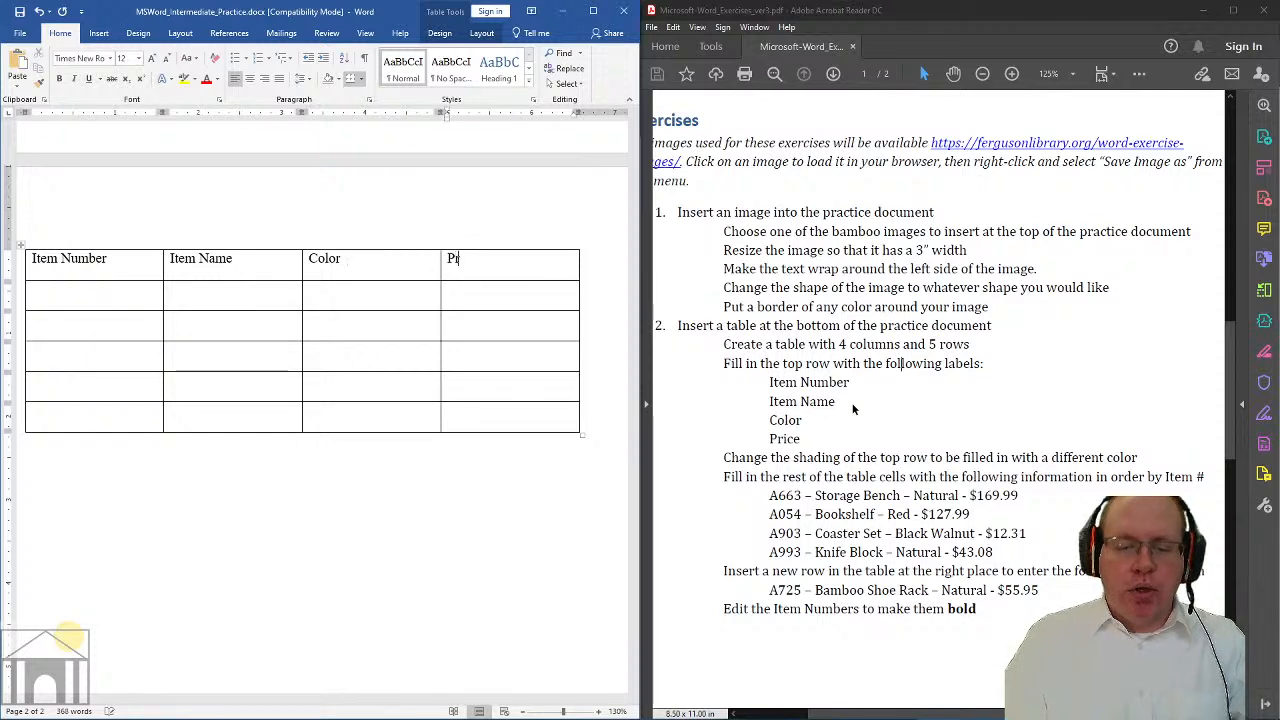
pyautogui.write('ice')
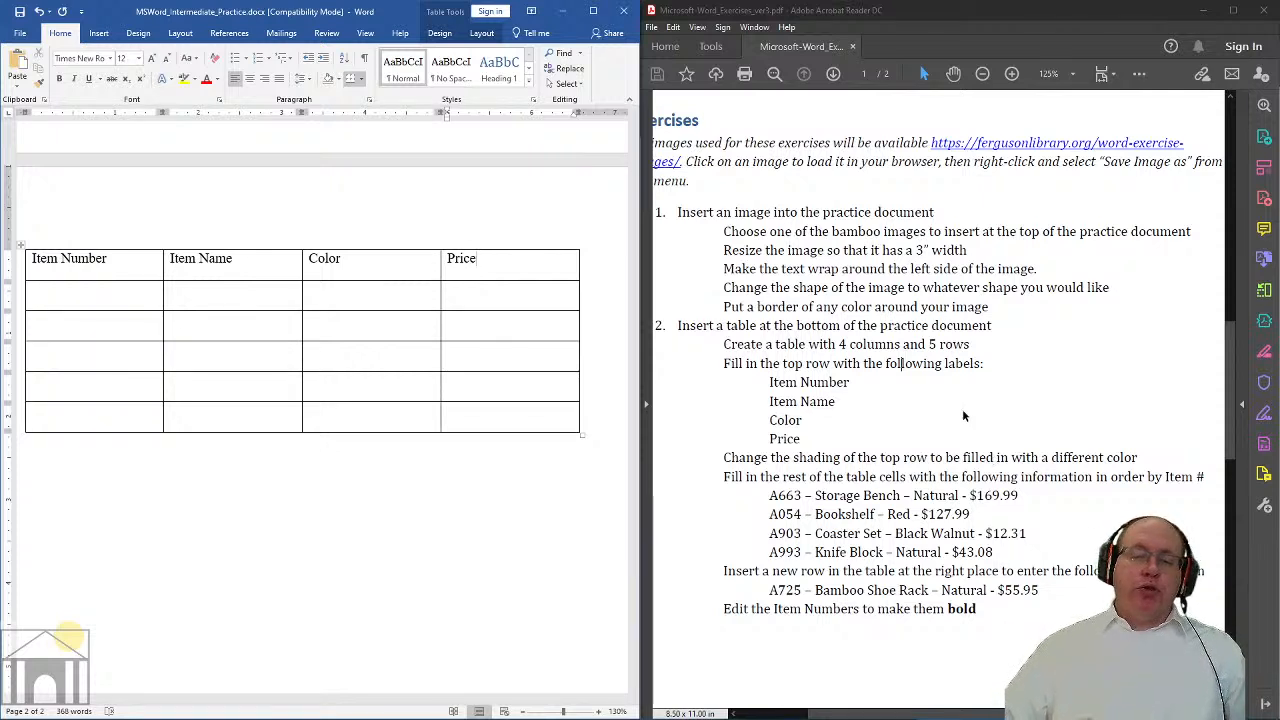
# Preview a table of four columns and five rows in the table size grid
pyautogui.click(695, 322)
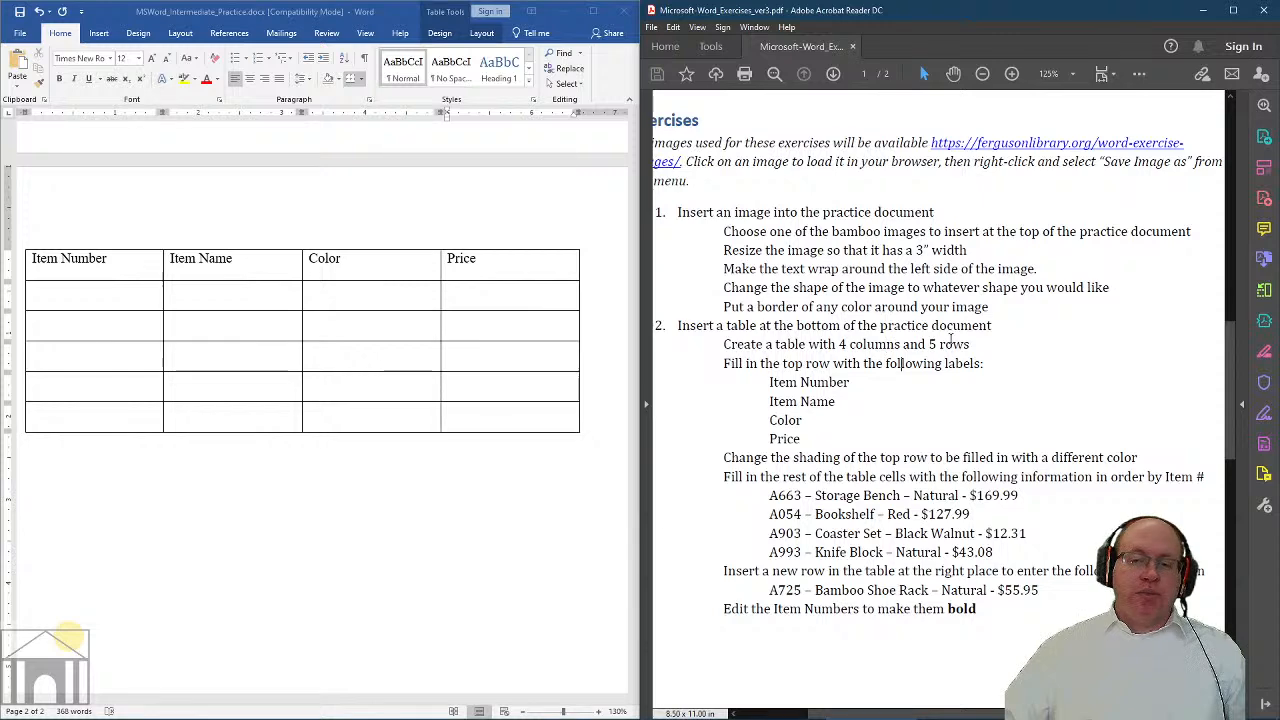
pyautogui.click(99, 33)
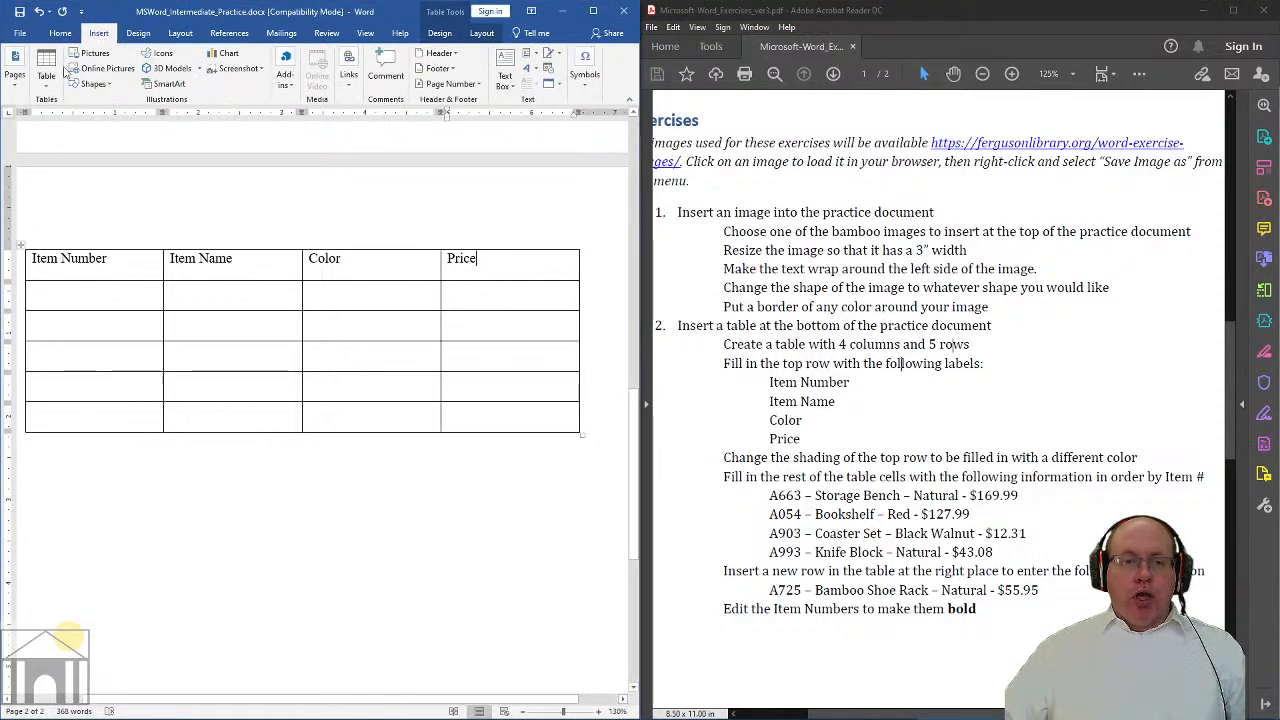
pyautogui.click(46, 68)
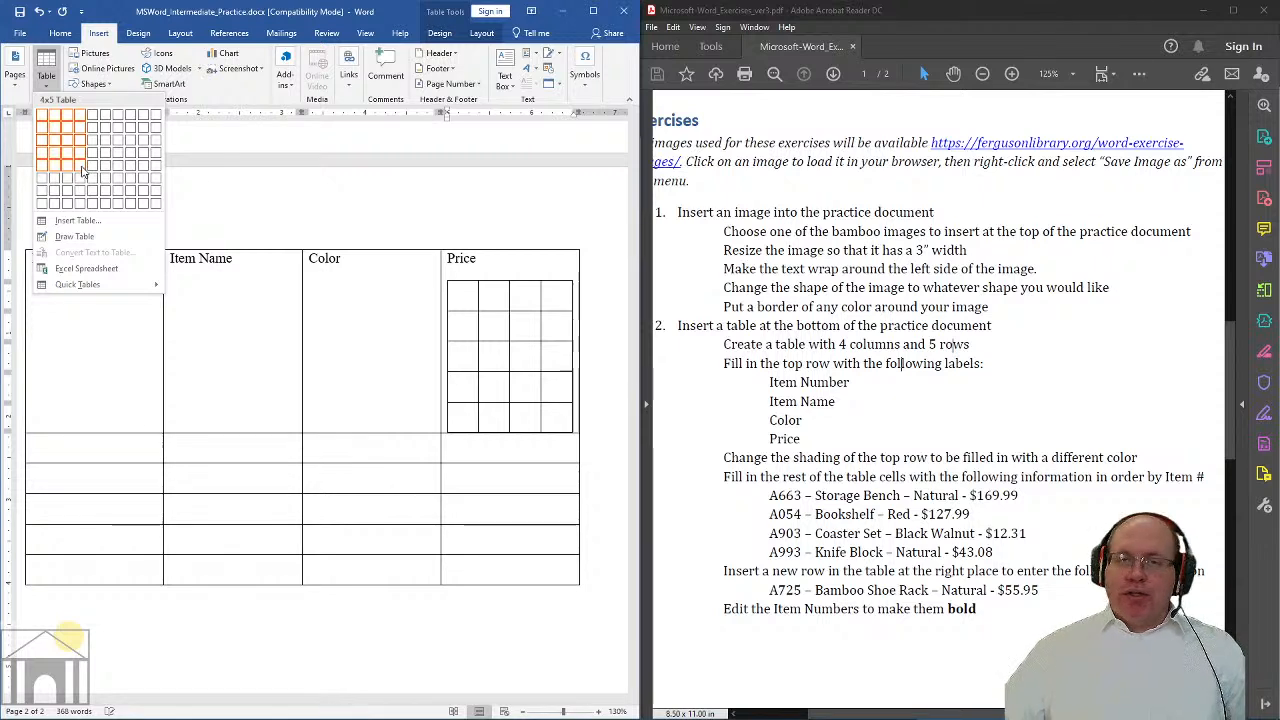
pyautogui.click(725, 318)
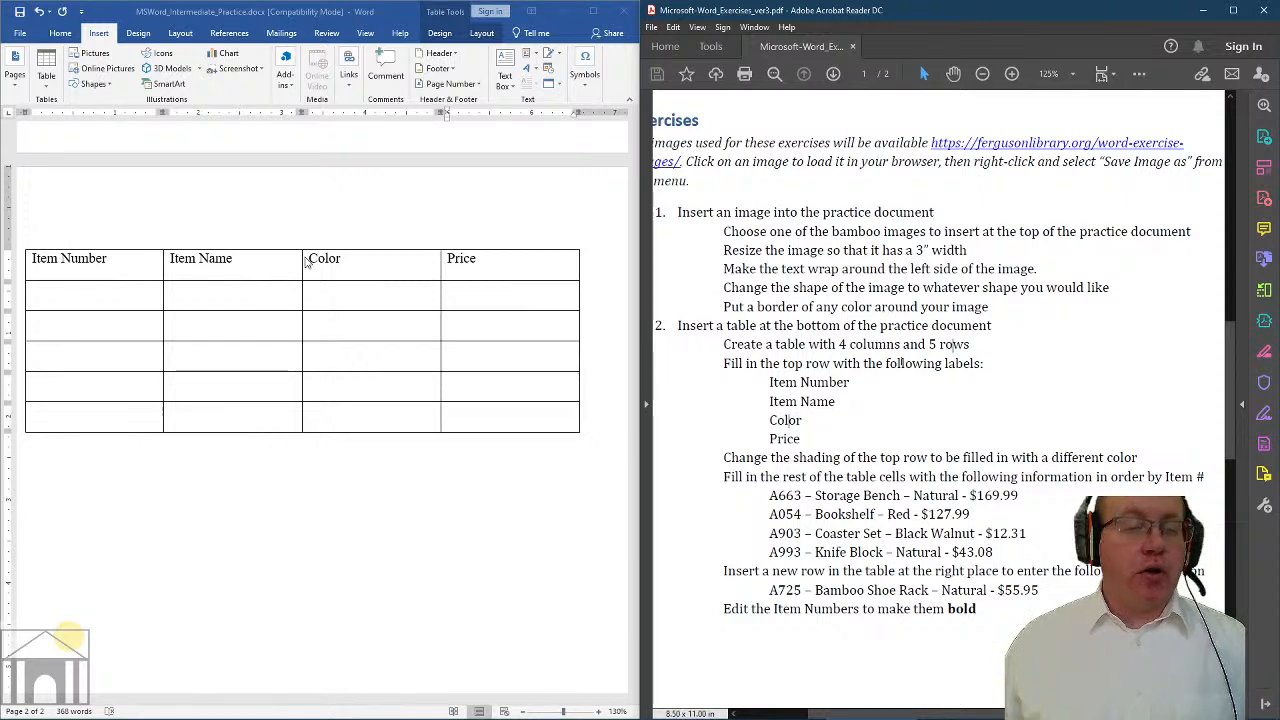
# Make the table's header row labels bold, centred and Arial Black, and maximize the document window
pyautogui.click(484, 262)
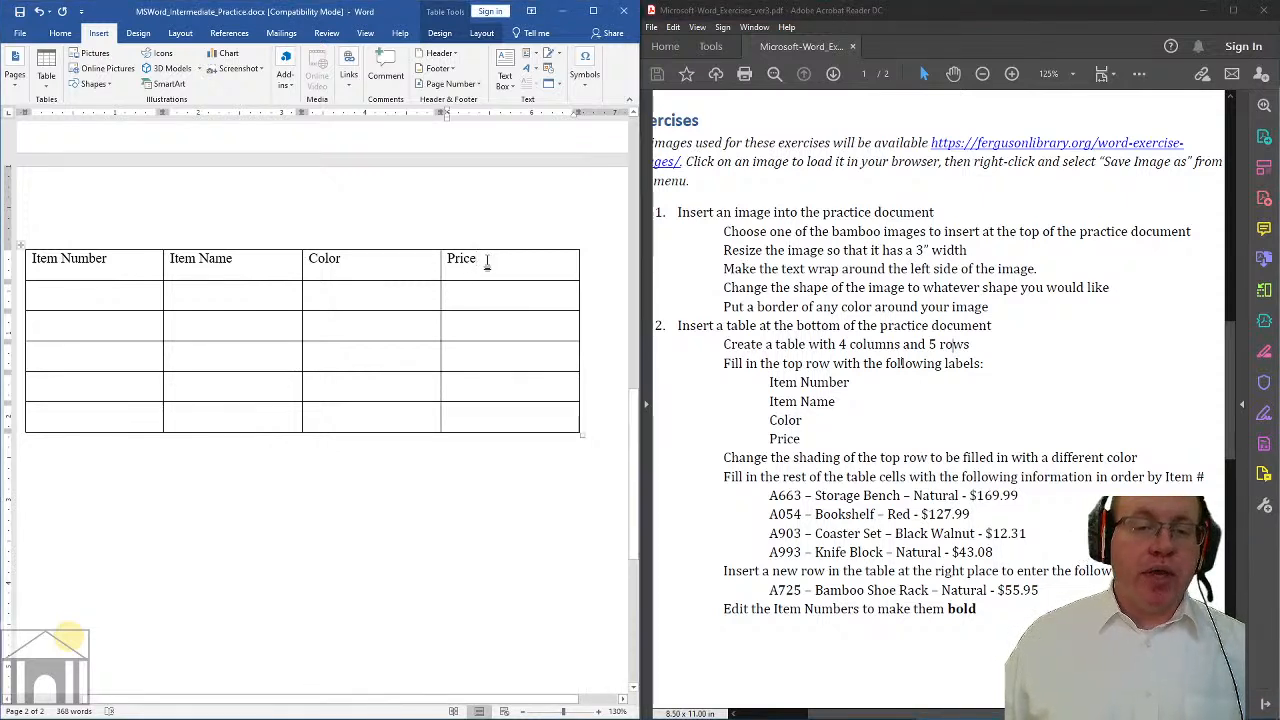
pyautogui.moveTo(487, 262)
pyautogui.mouseDown()
pyautogui.moveTo(297, 252)
pyautogui.moveTo(540, 266)
pyautogui.moveTo(354, 252)
pyautogui.moveTo(137, 260)
pyautogui.mouseUp()
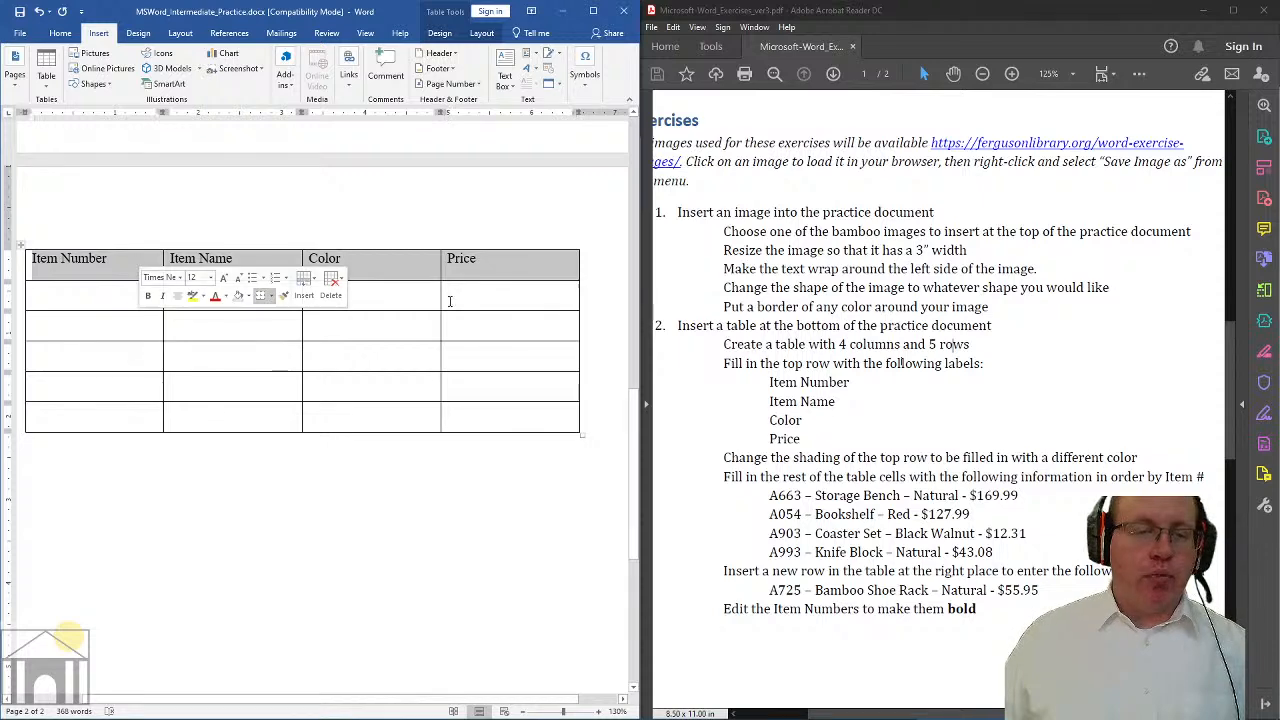
pyautogui.click(60, 33)
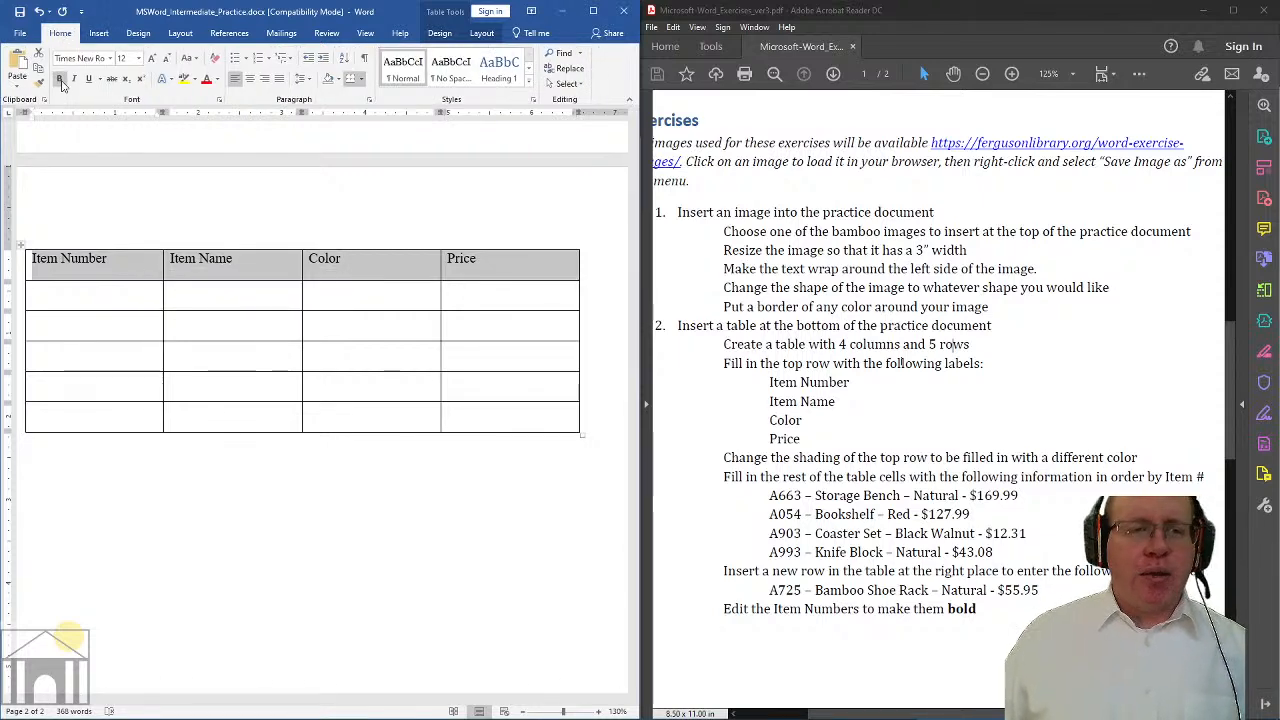
pyautogui.click(60, 79)
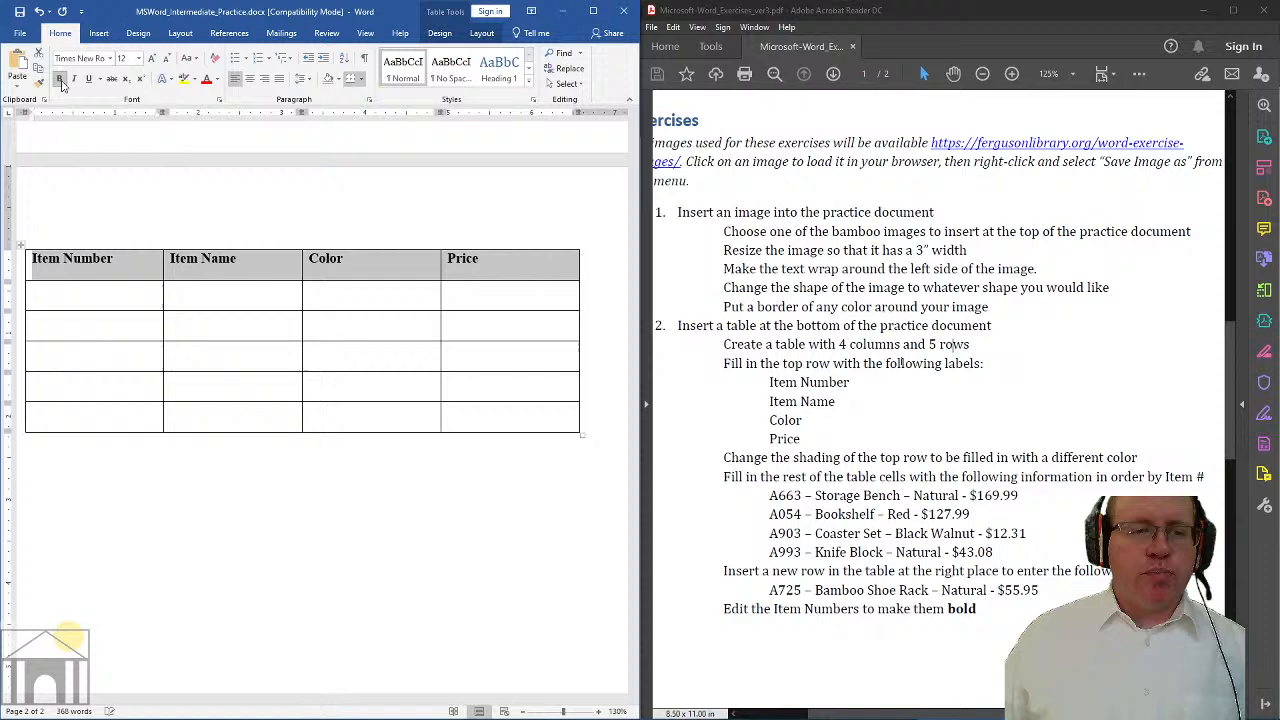
pyautogui.click(250, 80)
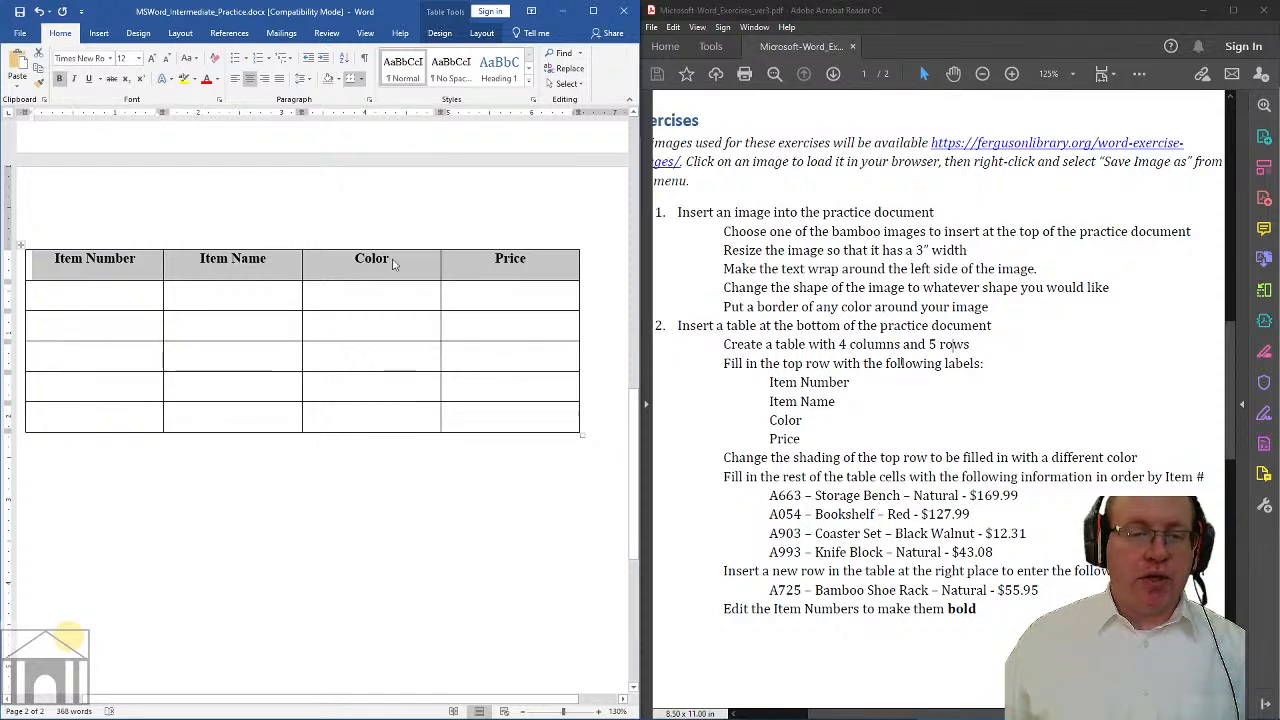
pyautogui.click(111, 58)
pyautogui.click(105, 234)
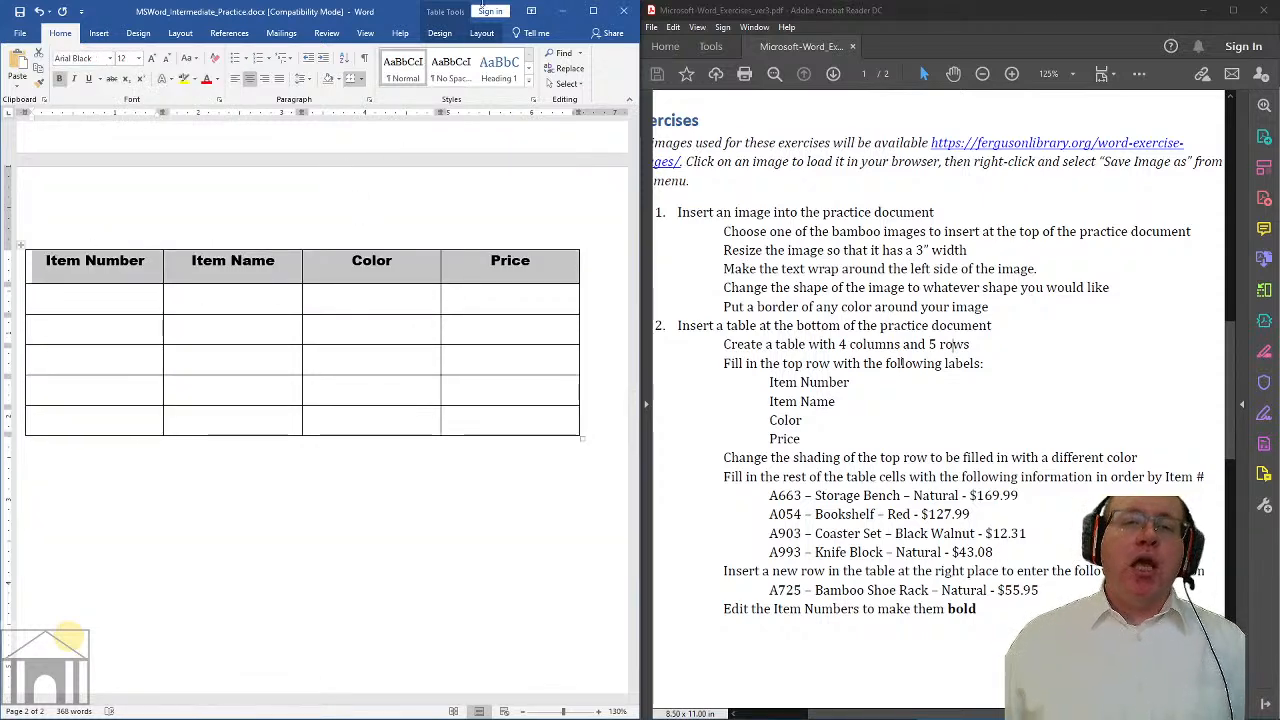
pyautogui.doubleClick(396, 11)
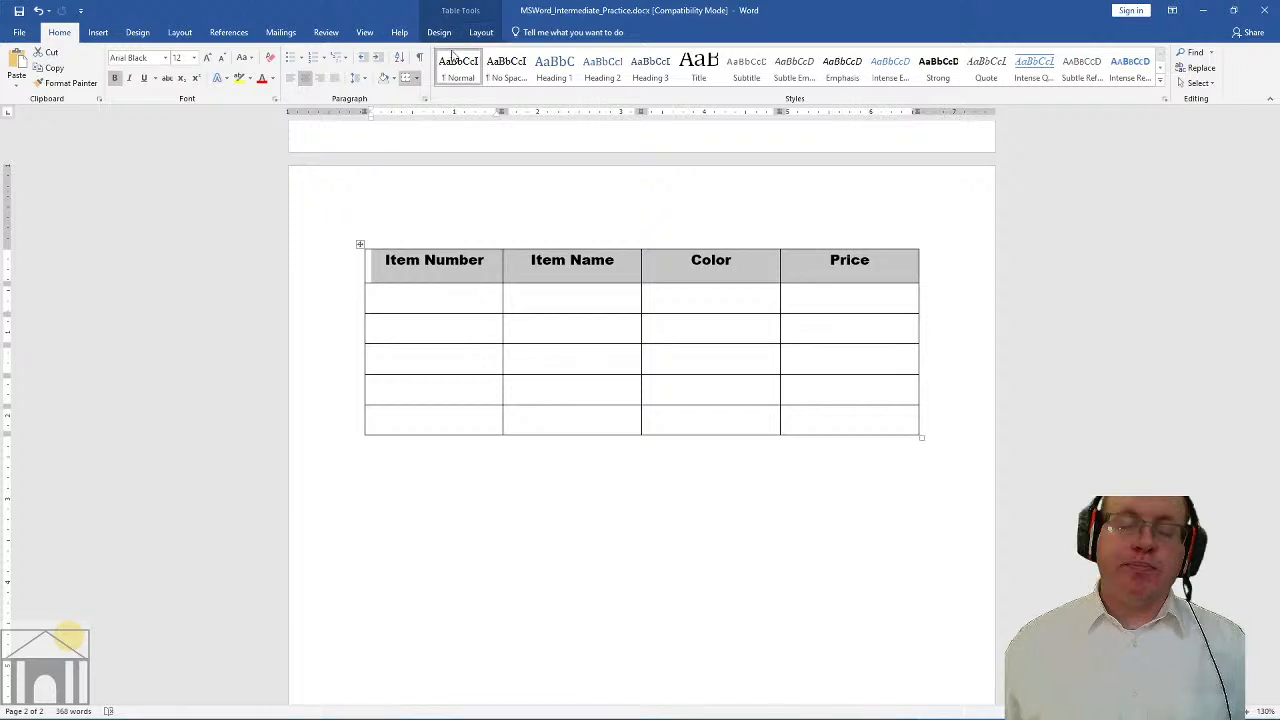
# Shade the table's header row dark olive green
pyautogui.click(438, 33)
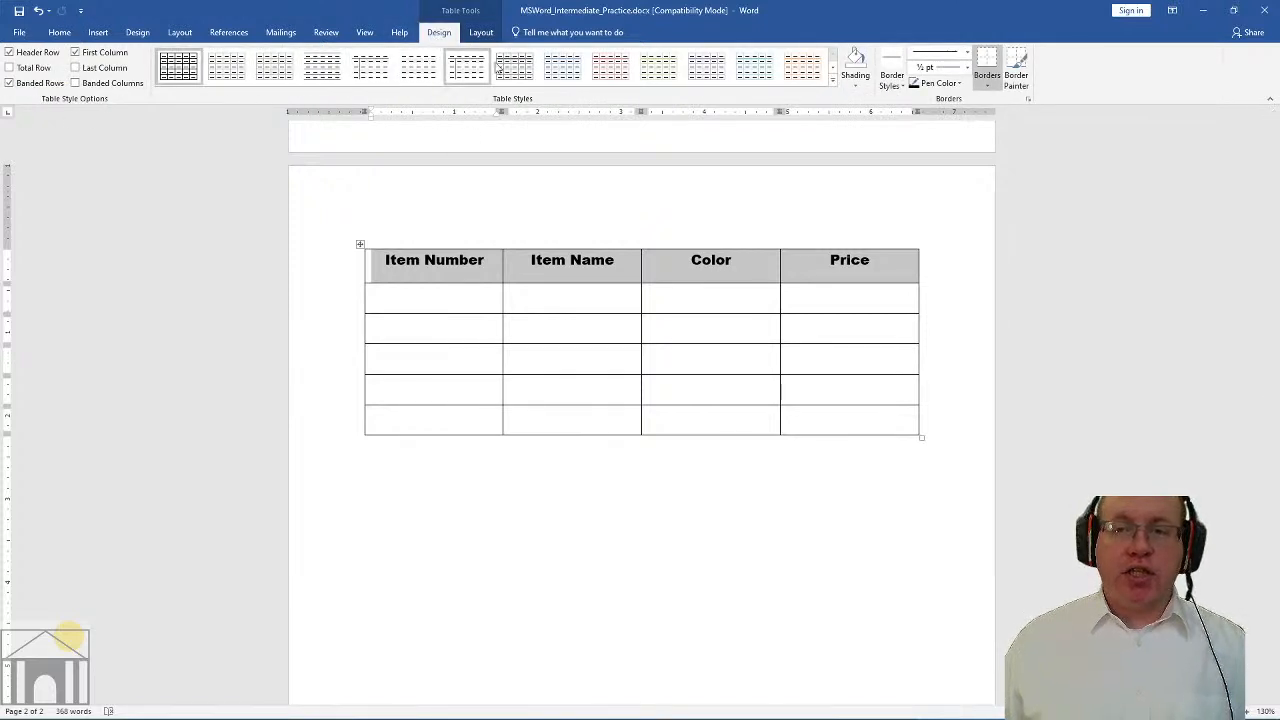
pyautogui.click(832, 80)
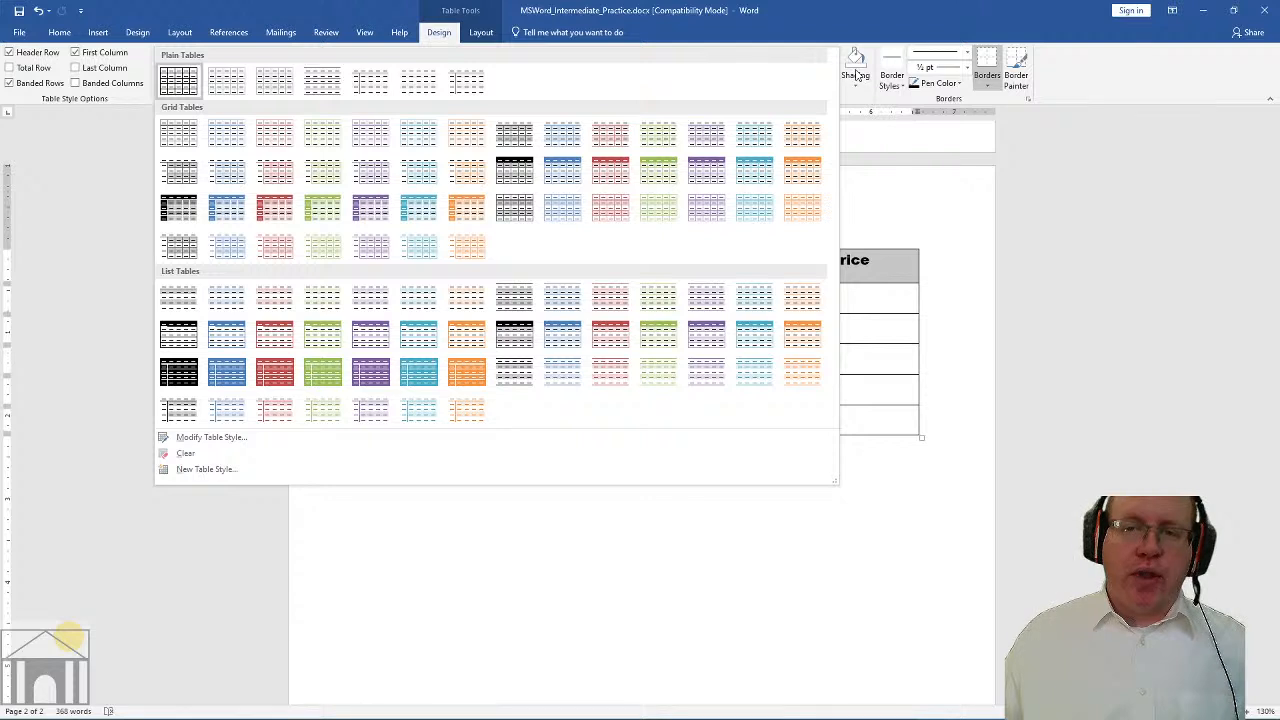
pyautogui.click(920, 212)
pyautogui.moveTo(887, 267)
pyautogui.mouseDown()
pyautogui.moveTo(783, 251)
pyautogui.moveTo(427, 251)
pyautogui.mouseUp()
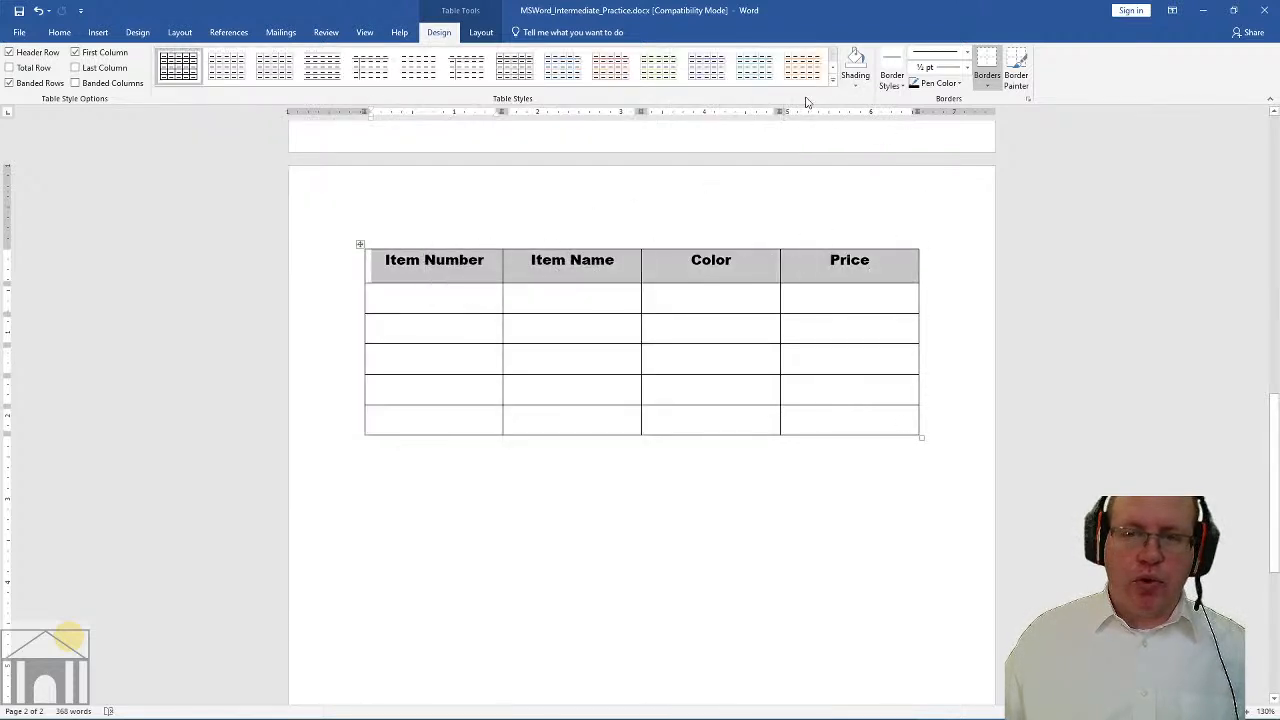
pyautogui.click(857, 86)
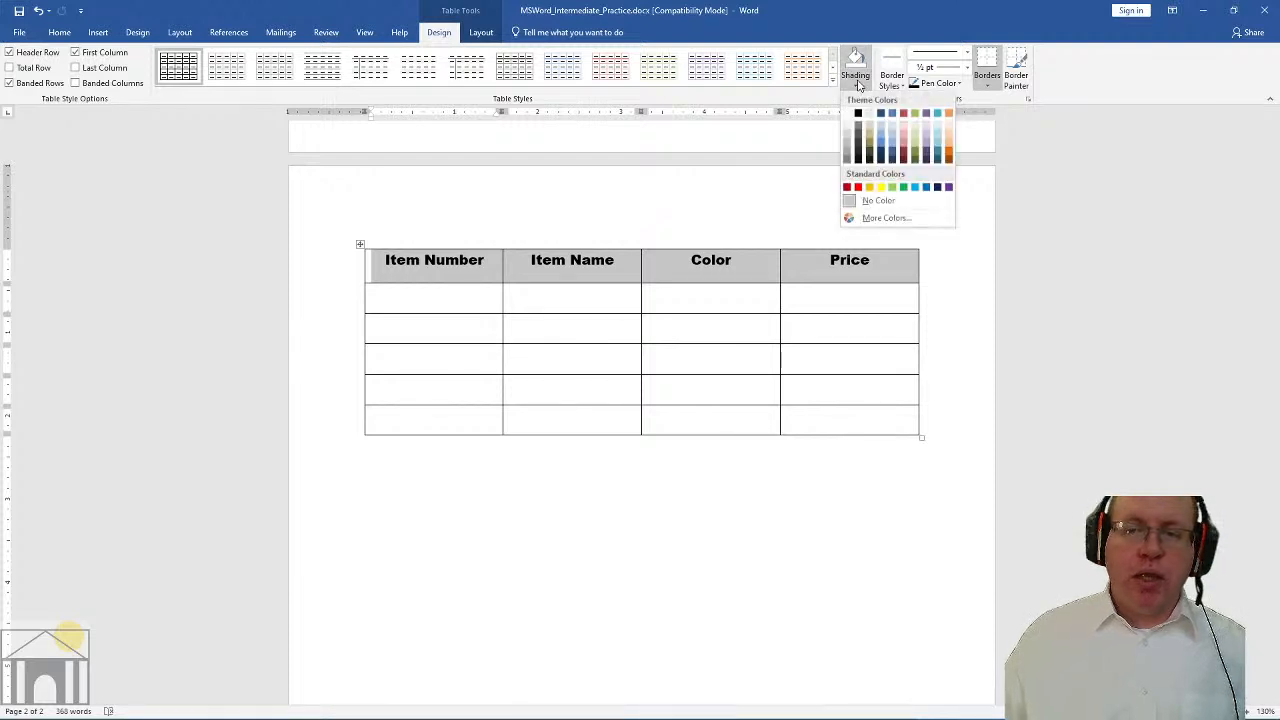
pyautogui.click(916, 156)
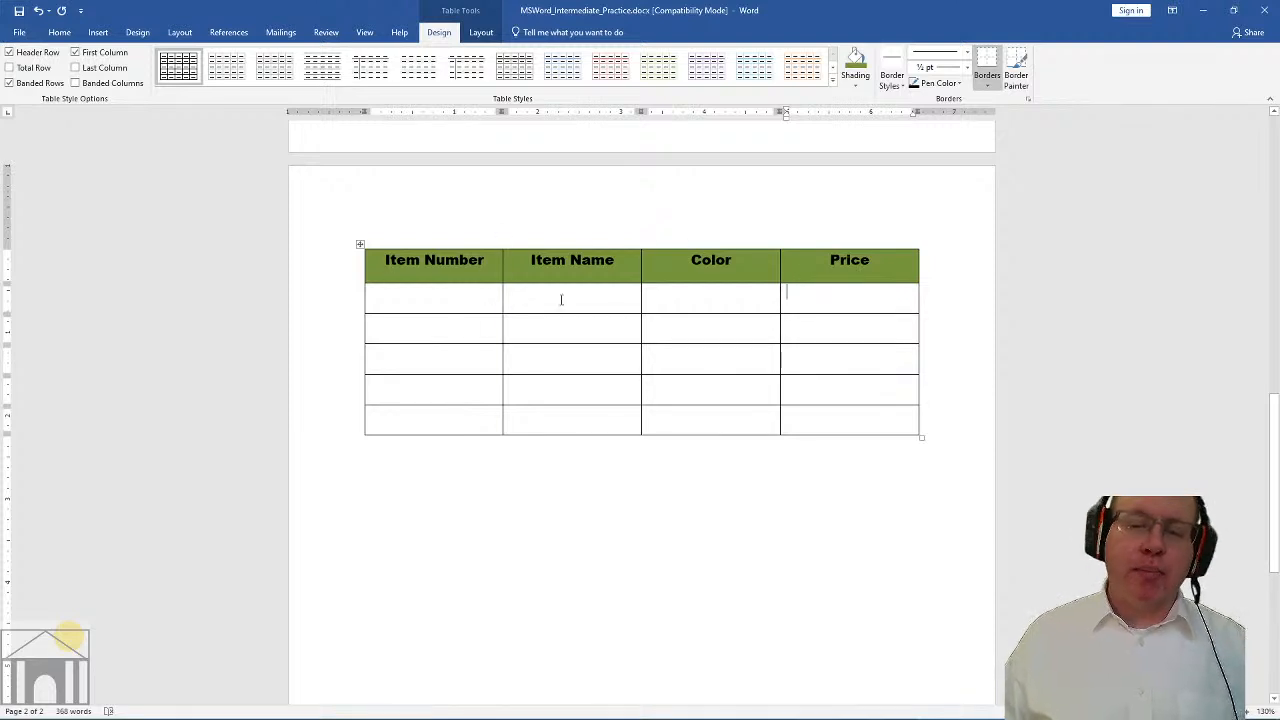
# Restore the maximized document window and arrange it side by side with the exercise PDF
pyautogui.click(427, 303)
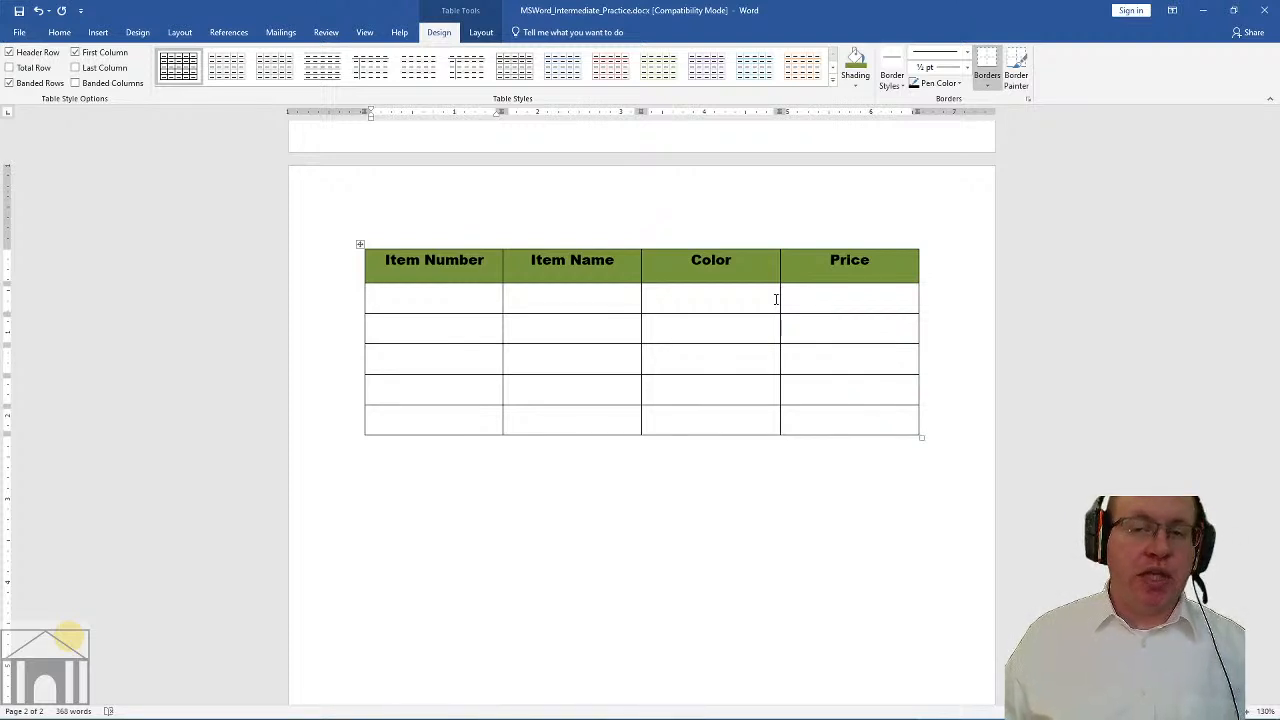
pyautogui.doubleClick(1040, 10)
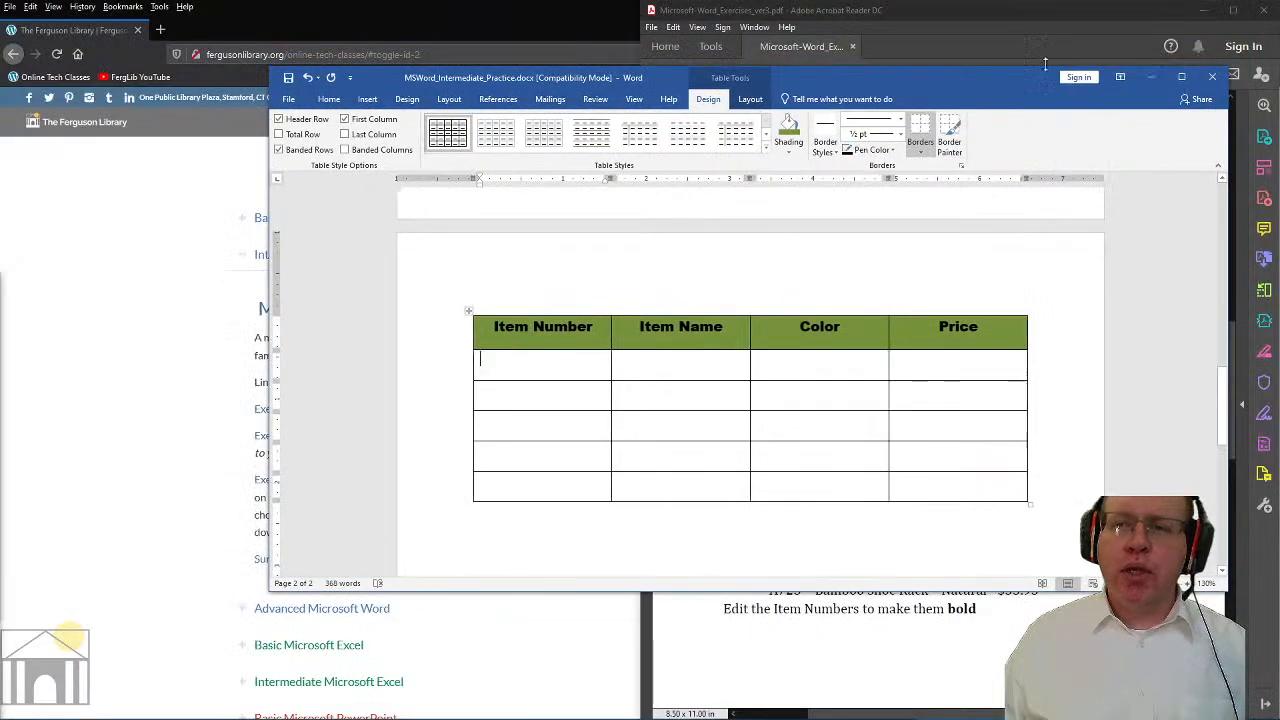
pyautogui.click(937, 34)
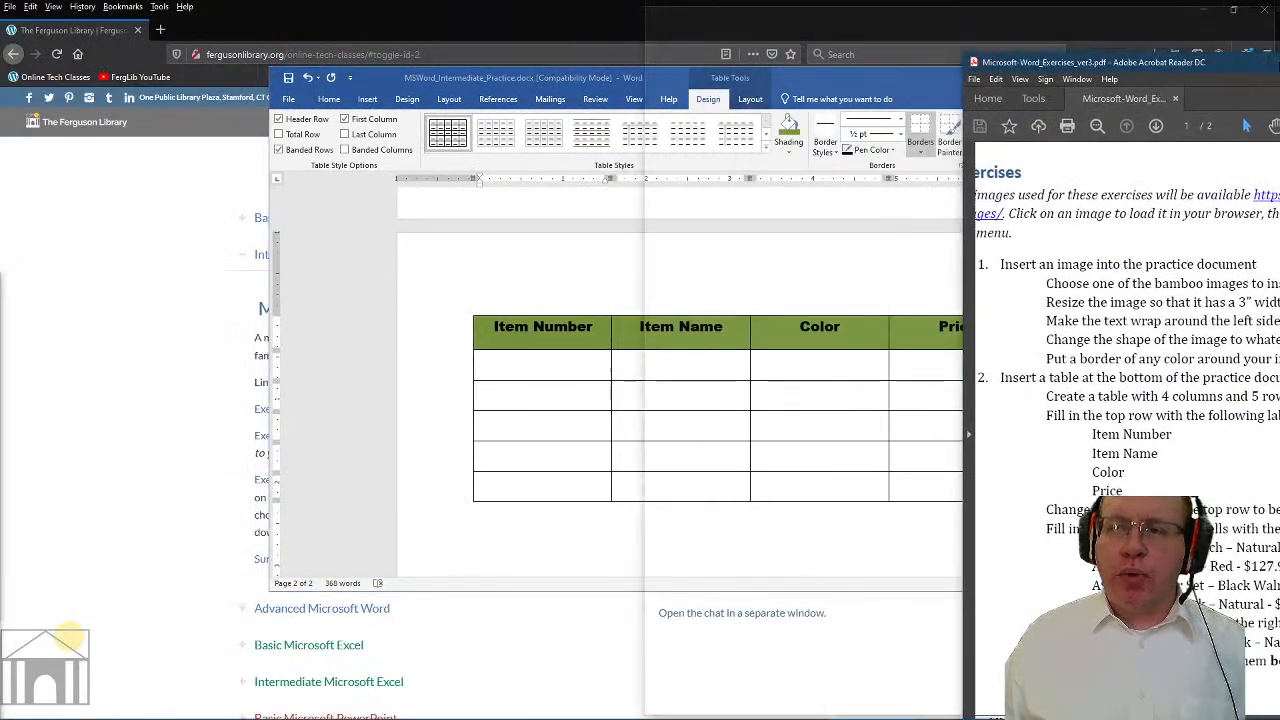
pyautogui.press('super+Right')
pyautogui.click(190, 145)
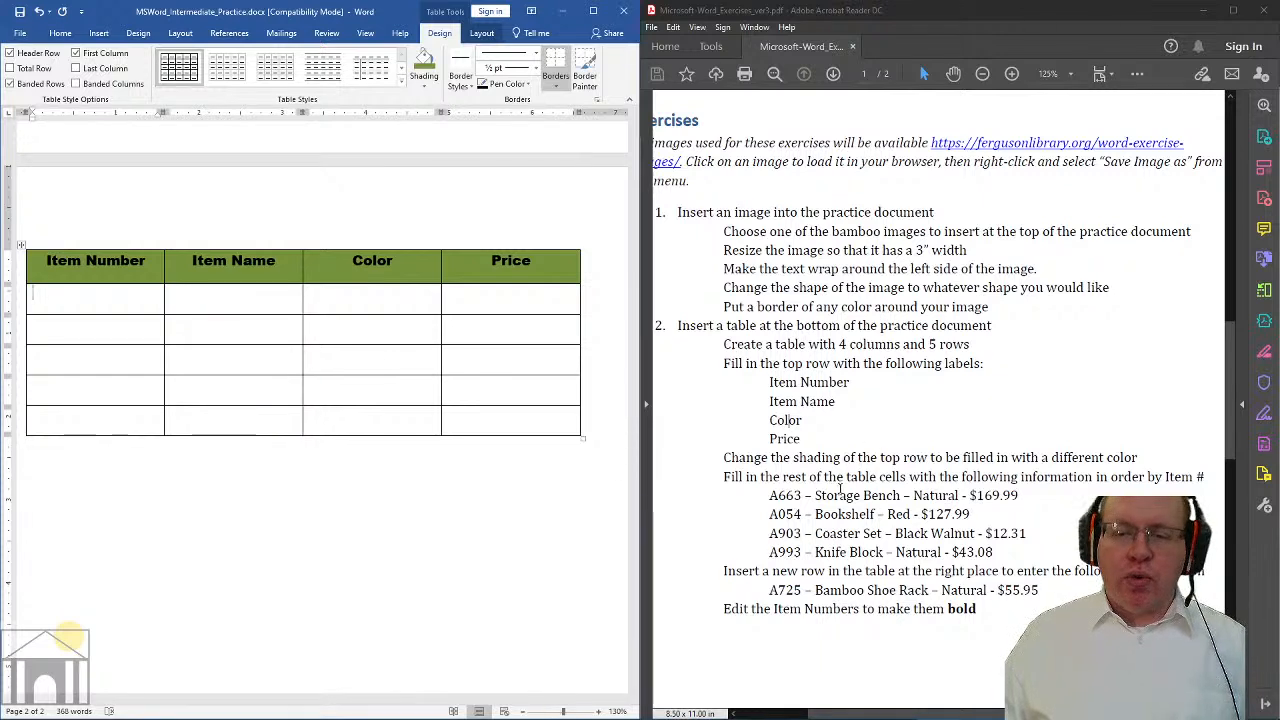
# Examine the exercise PDF's instructions and item list for filling the table in order by item number
pyautogui.click(809, 478)
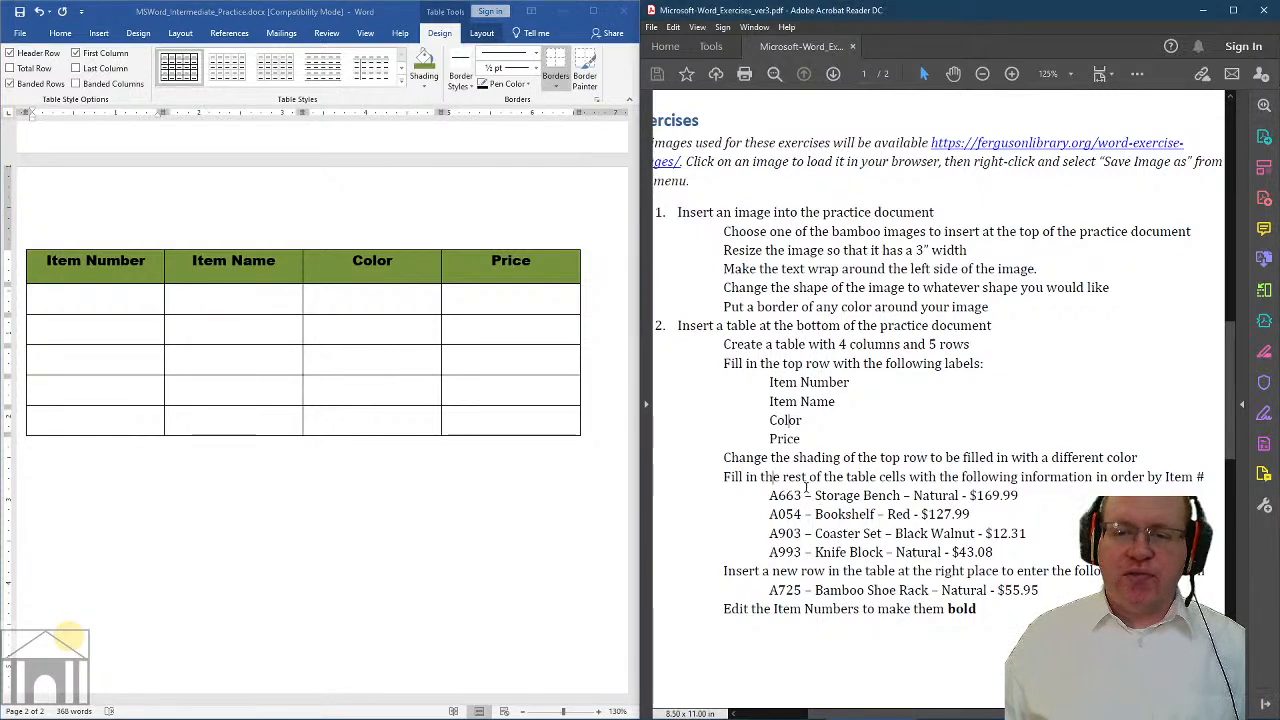
pyautogui.click(855, 479)
pyautogui.click(900, 479)
pyautogui.click(1041, 477)
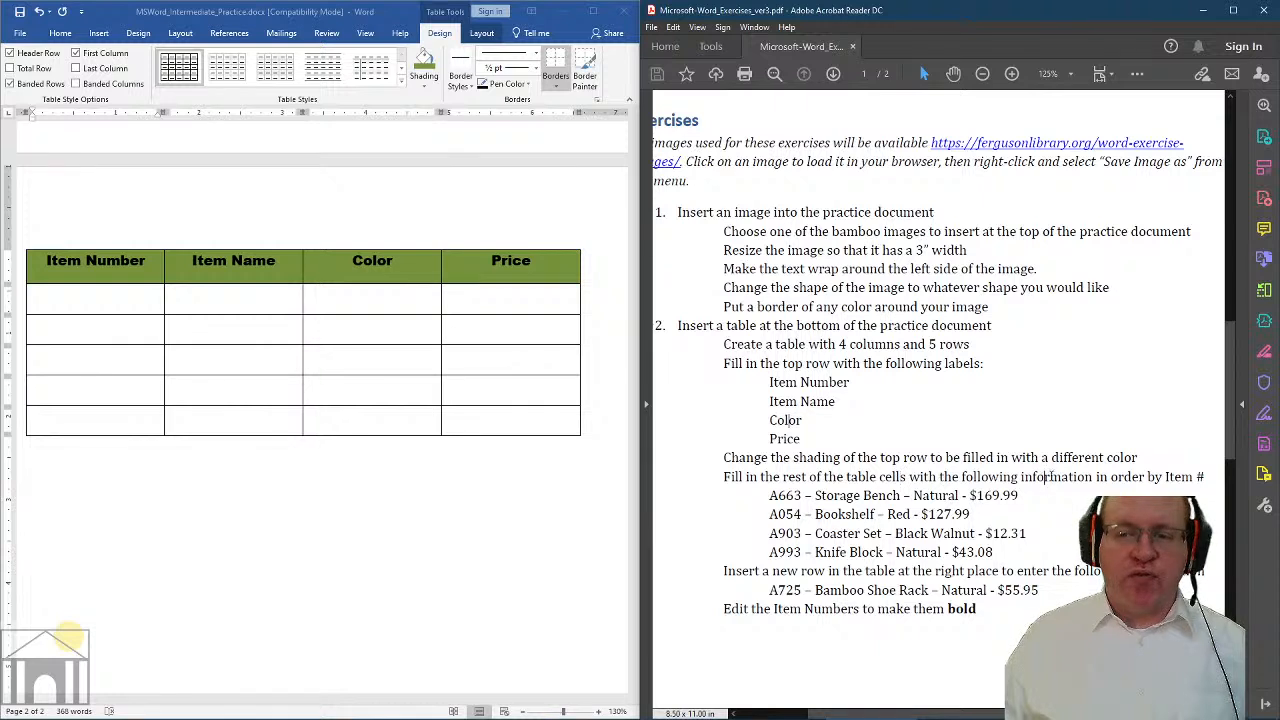
pyautogui.click(1111, 478)
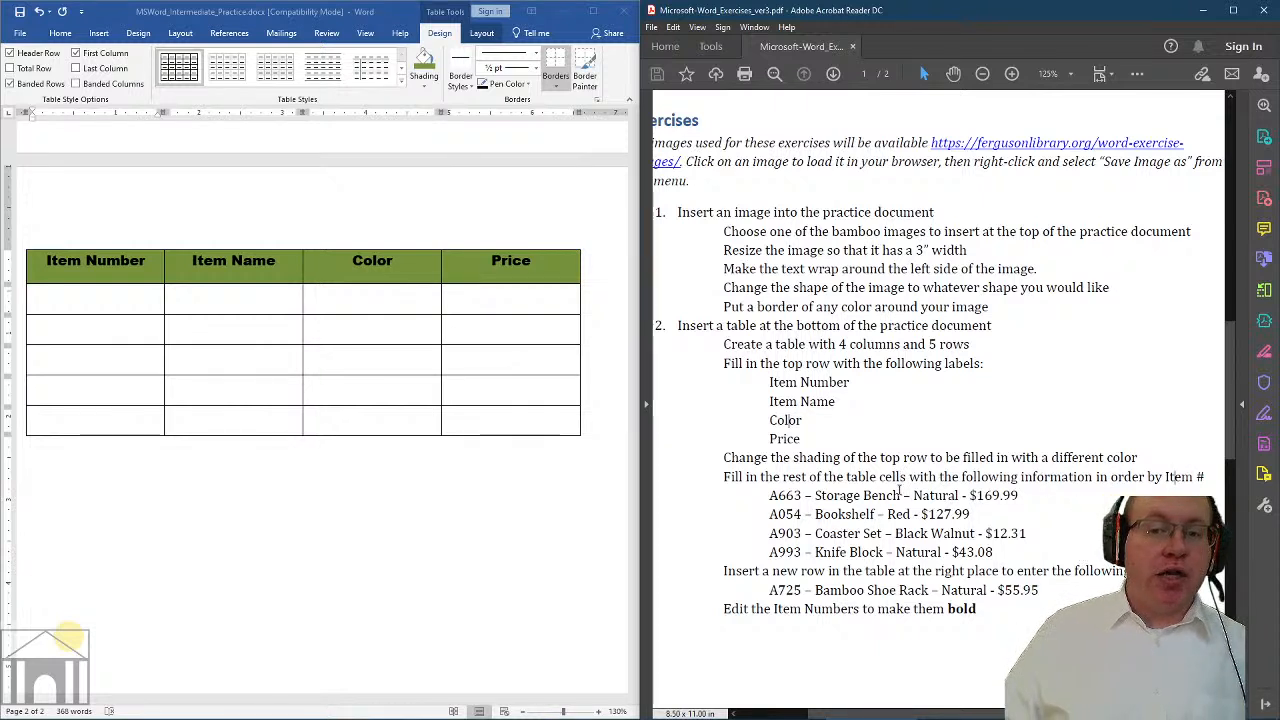
pyautogui.moveTo(768, 495)
pyautogui.mouseDown()
pyautogui.moveTo(789, 556)
pyautogui.moveTo(793, 498)
pyautogui.mouseUp()
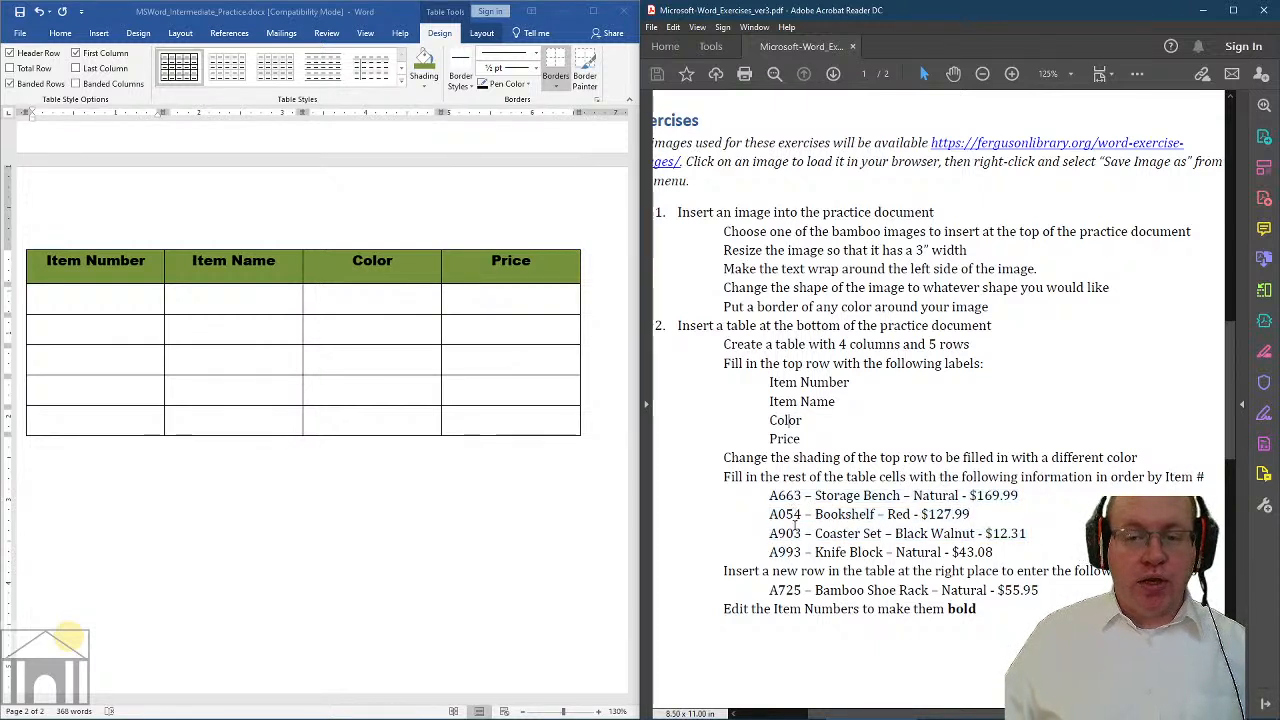
pyautogui.click(788, 511)
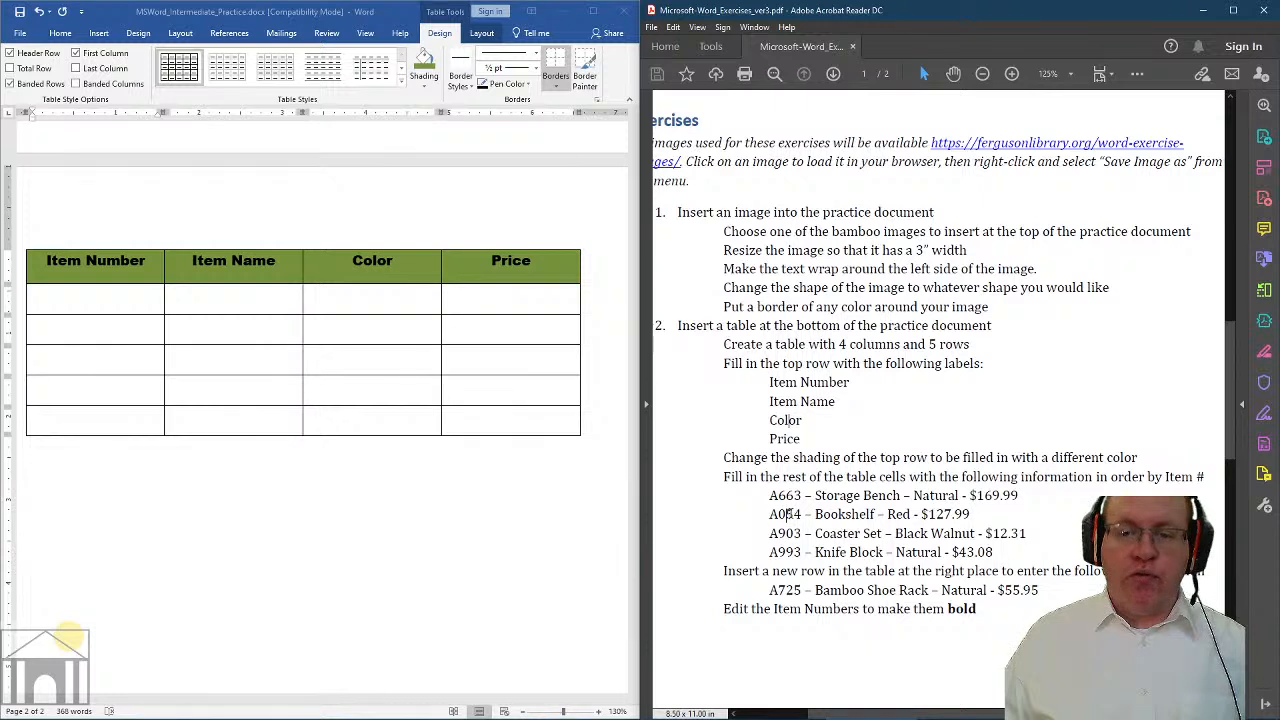
# Fill the first row below the header with A054, Bookshelf, Red and $127.99
pyautogui.click(65, 305)
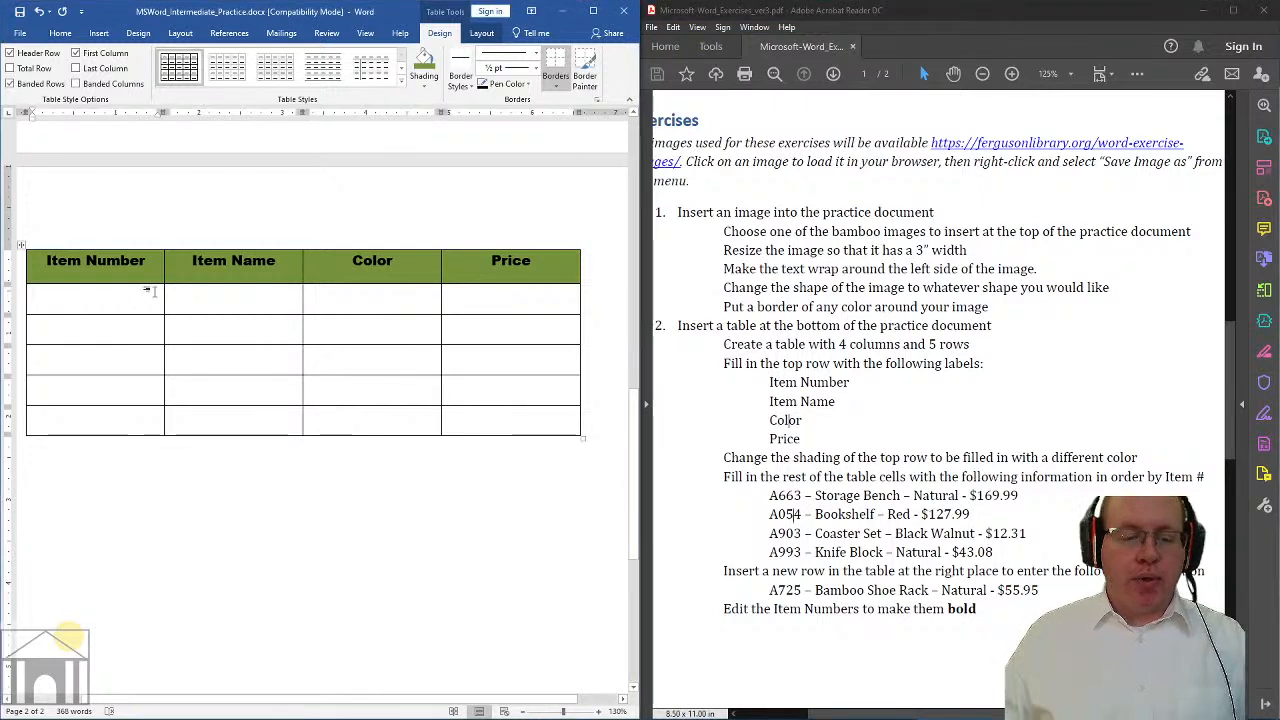
pyautogui.write('A)54')
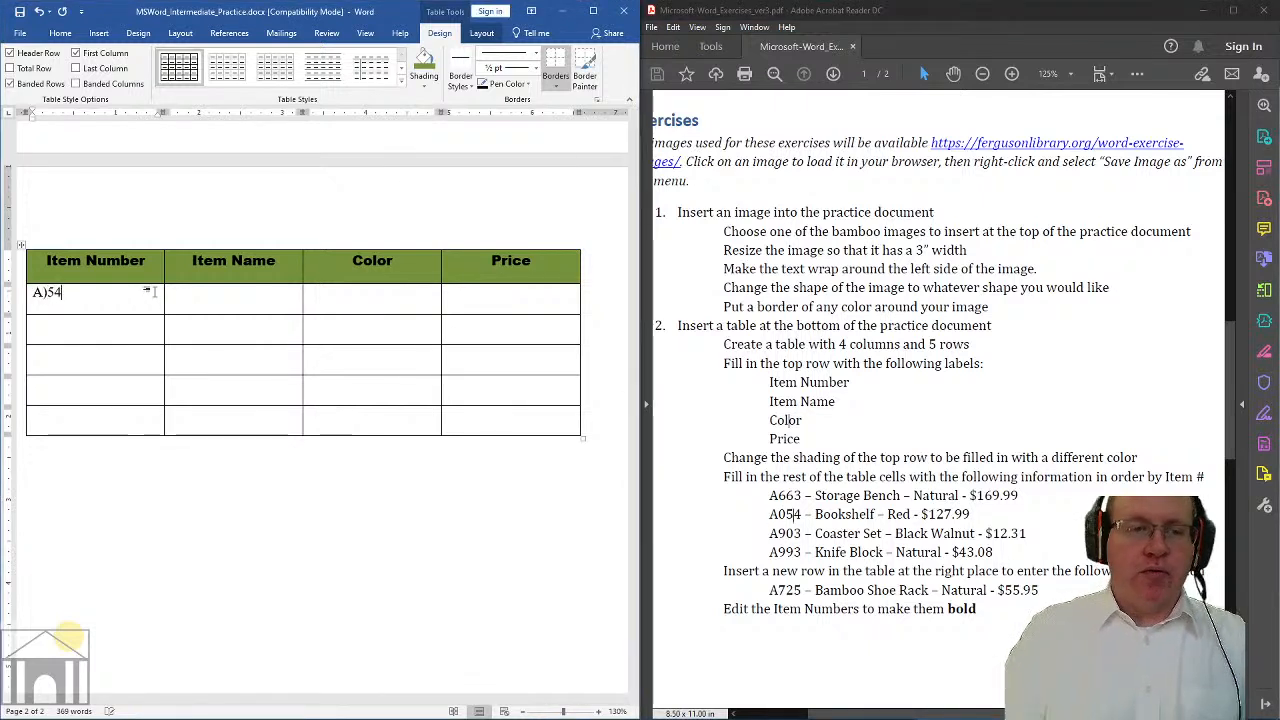
pyautogui.press('BackSpace')
pyautogui.press('BackSpace')
pyautogui.press('BackSpace')
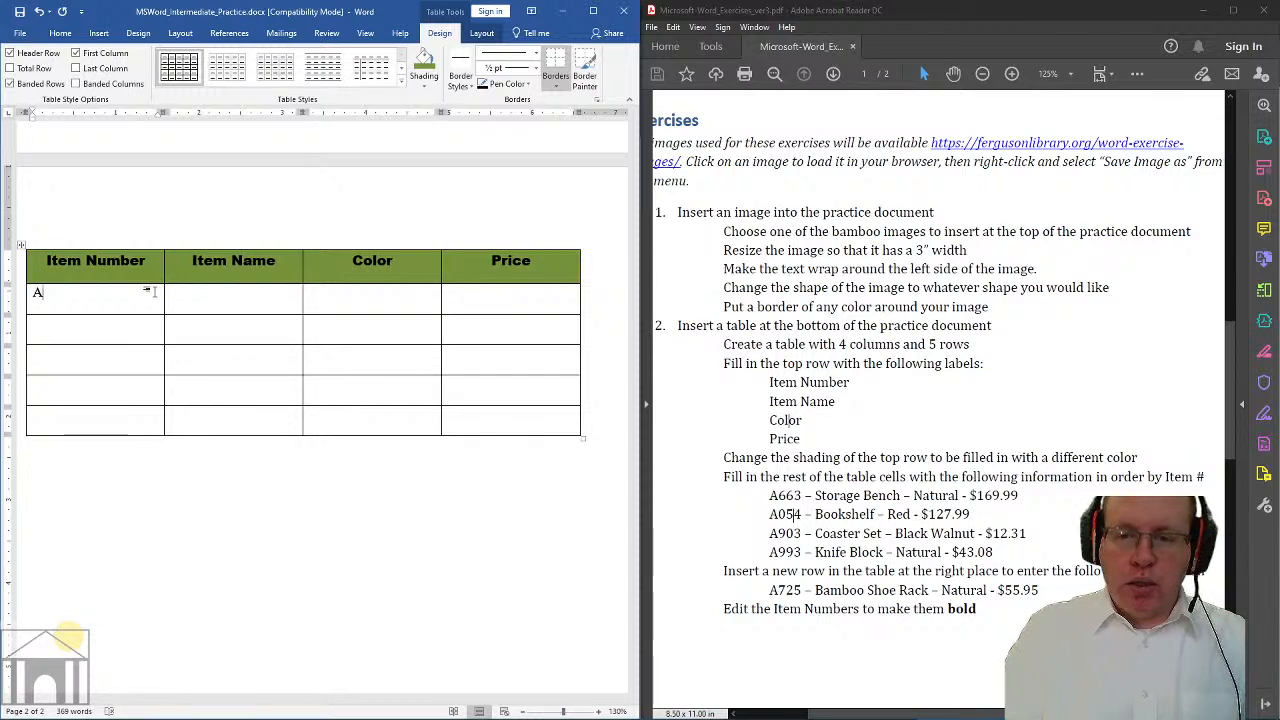
pyautogui.write('054')
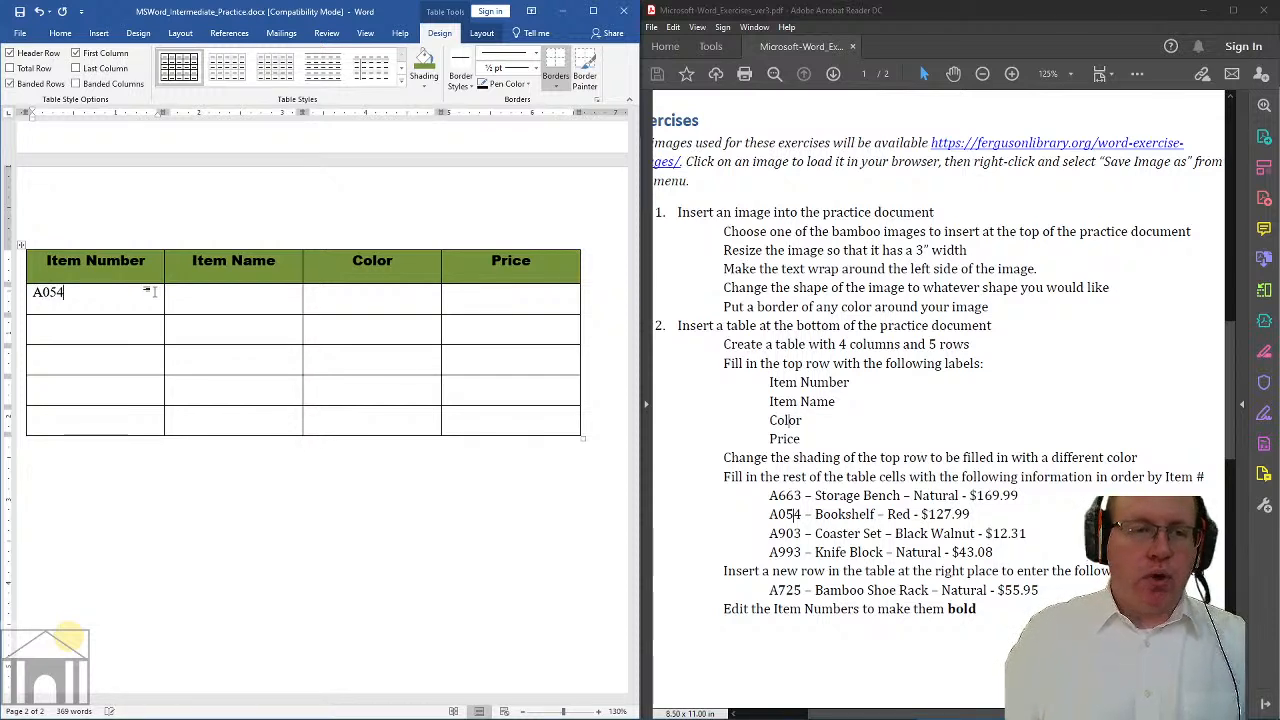
pyautogui.press('Tab')
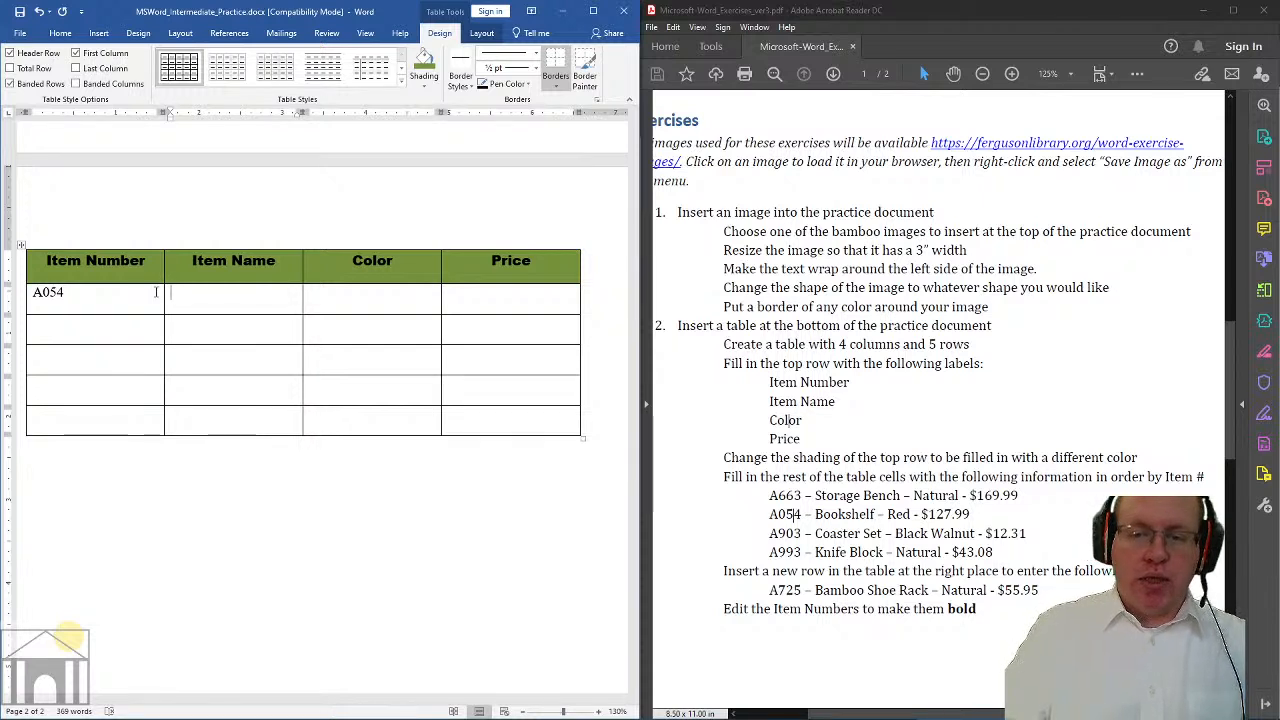
pyautogui.write('Bookshelf')
pyautogui.press('Tab')
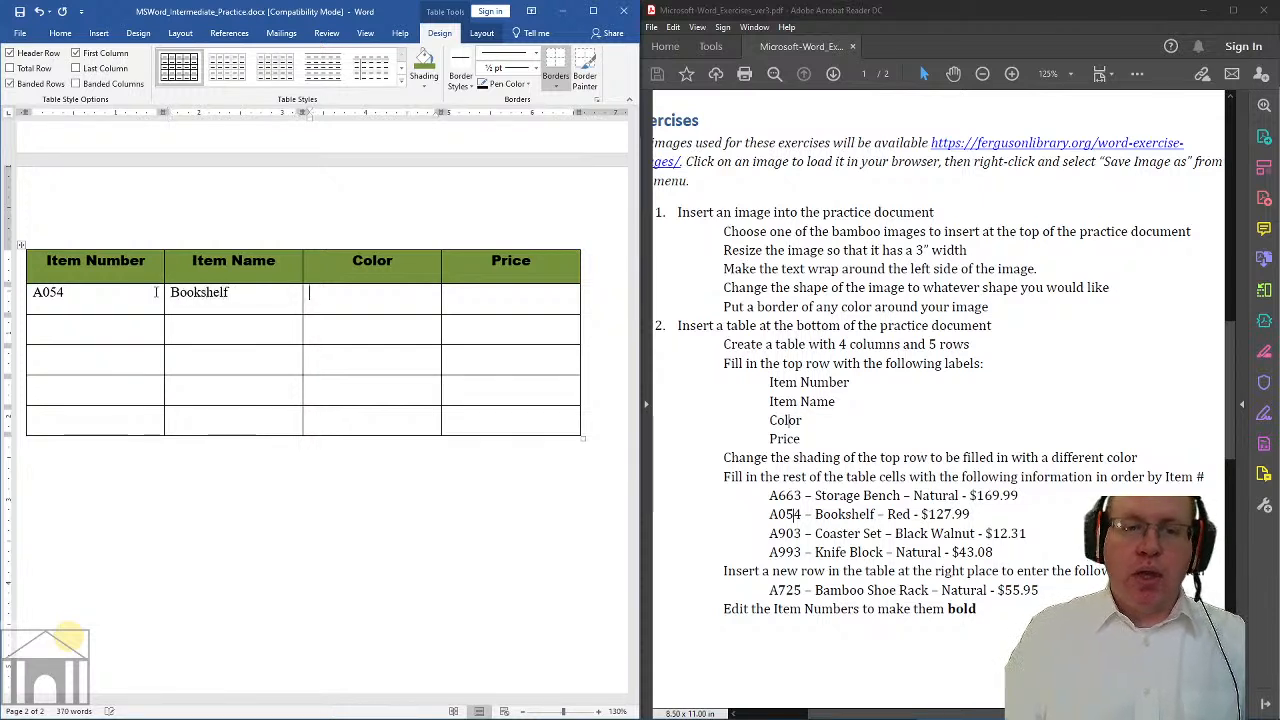
pyautogui.write('Red')
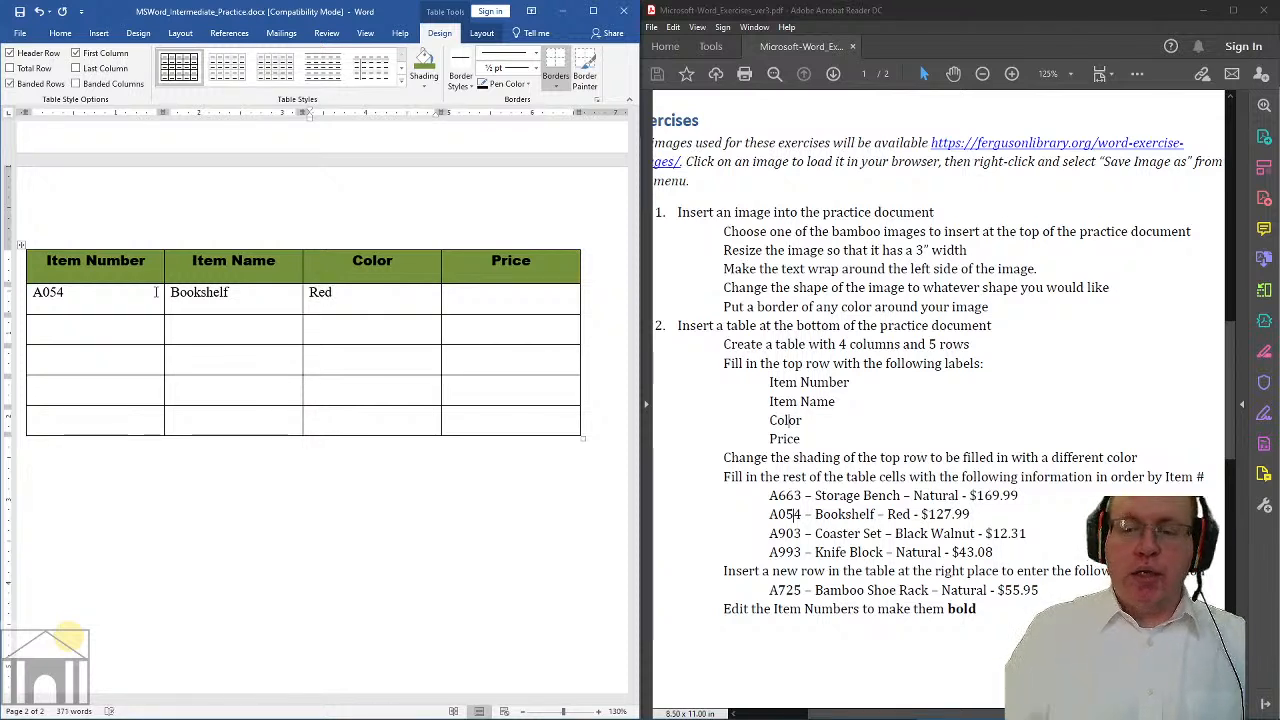
pyautogui.press('Tab')
pyautogui.write('$')
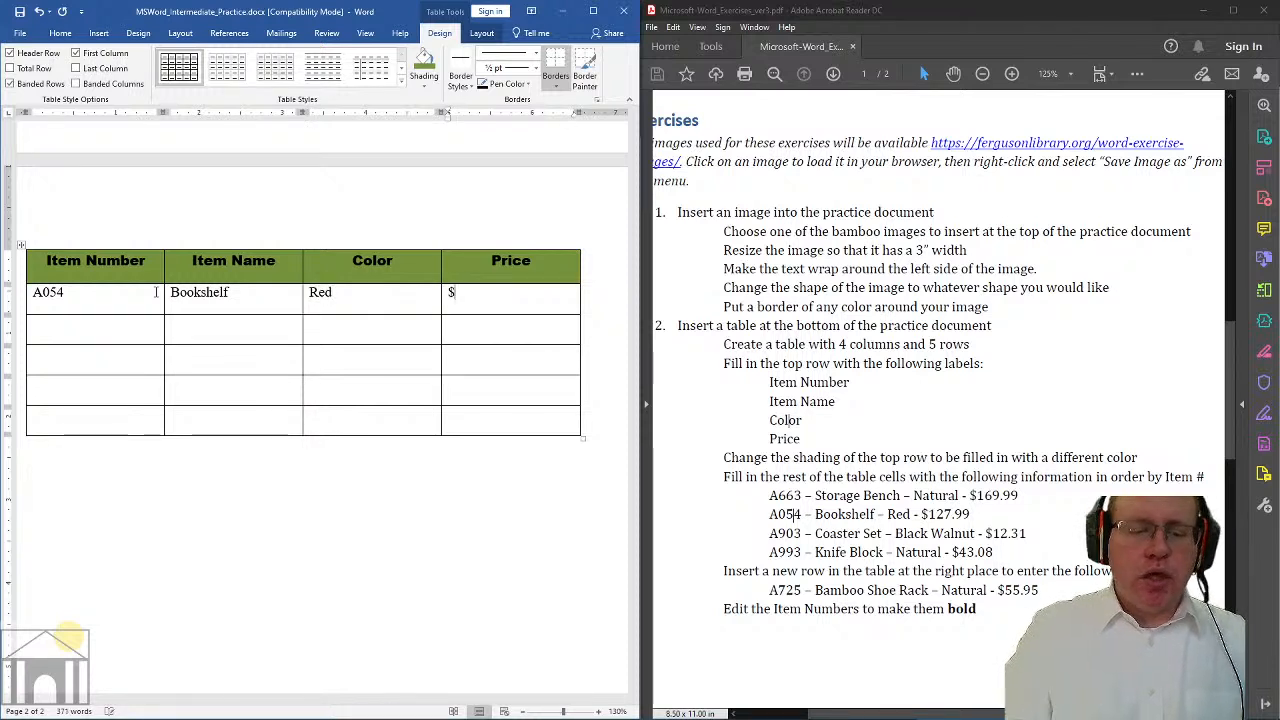
pyautogui.write('127.99')
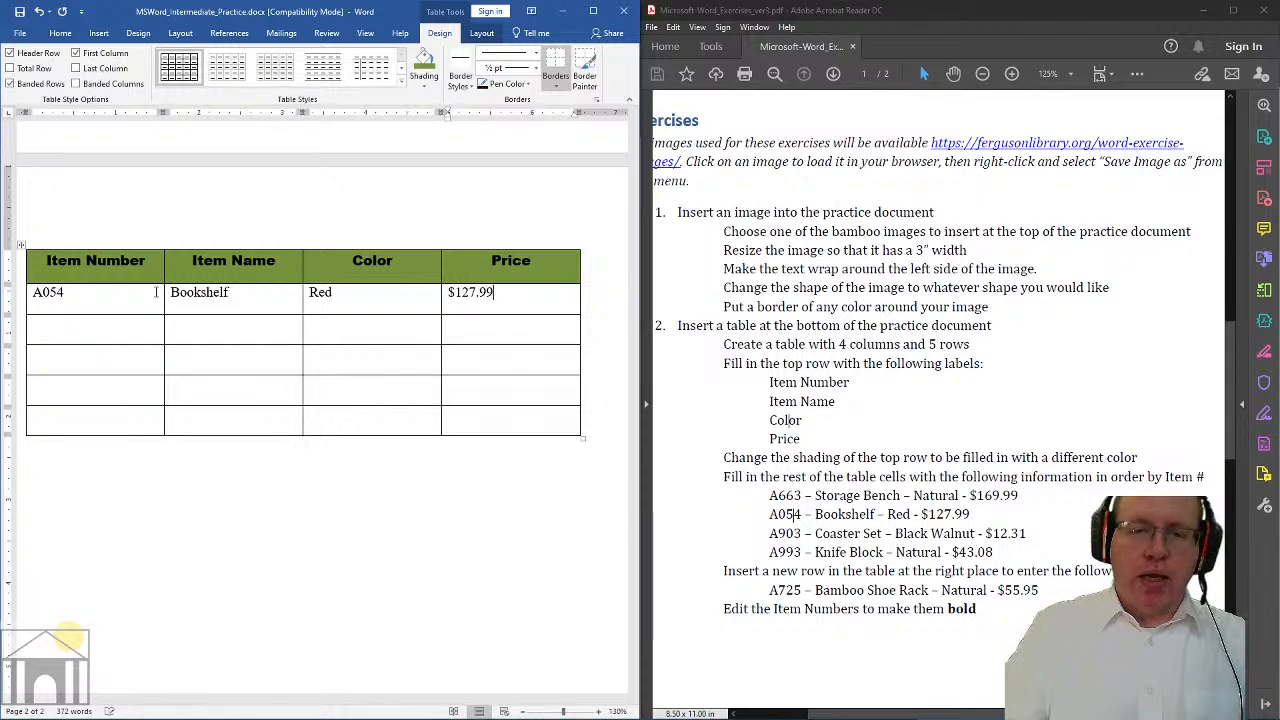
# Fill the second item row with A663, Storage Bench, Natural and $169.99
pyautogui.press('Tab')
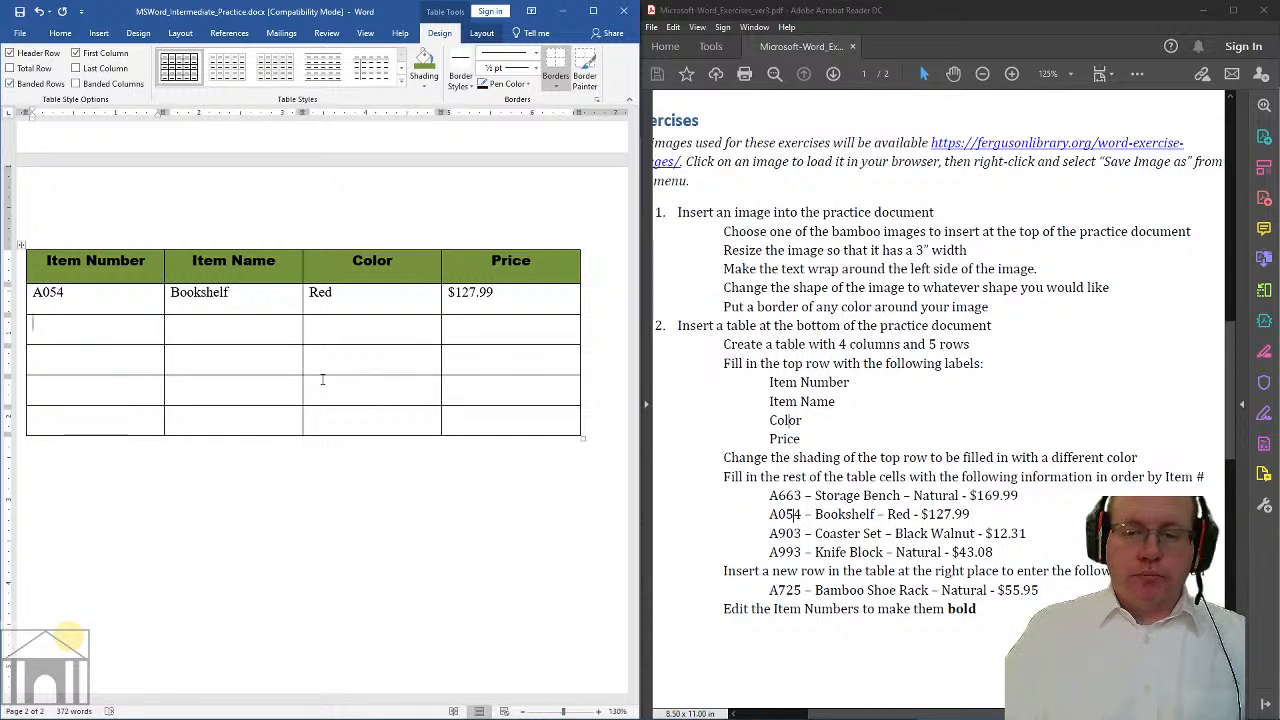
pyautogui.write('A663')
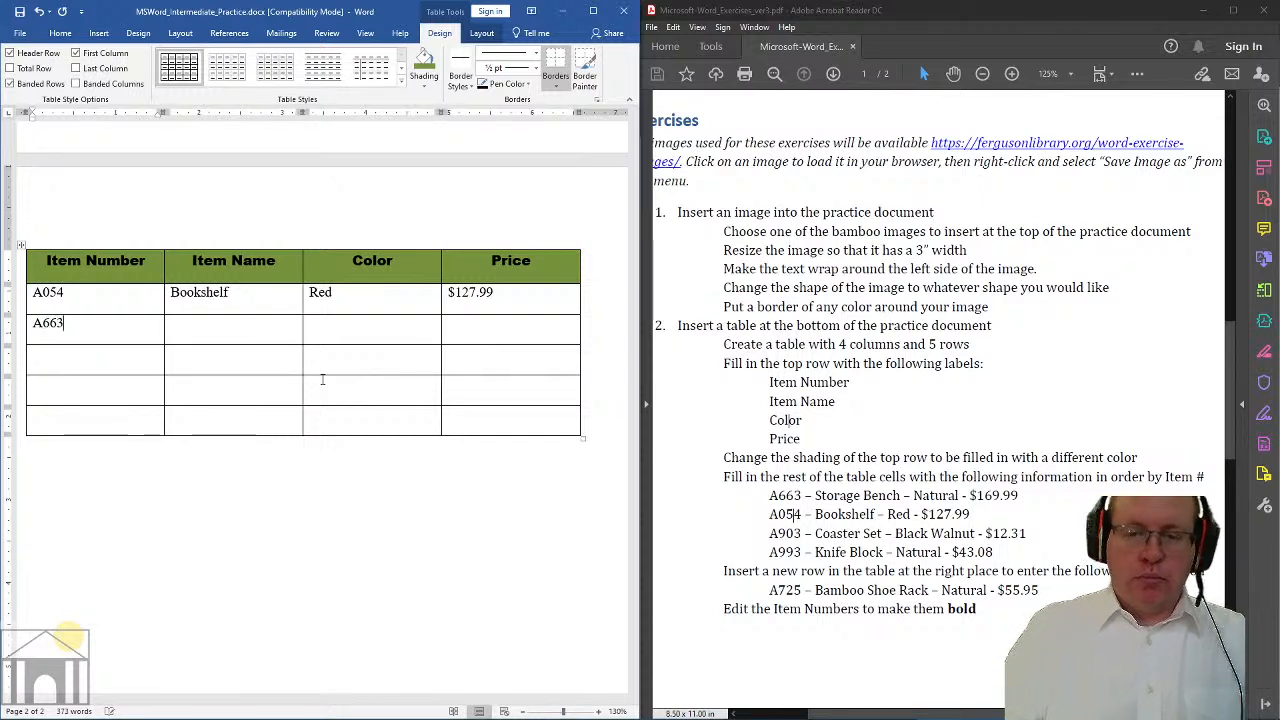
pyautogui.press('Tab')
pyautogui.write('Storagfe')
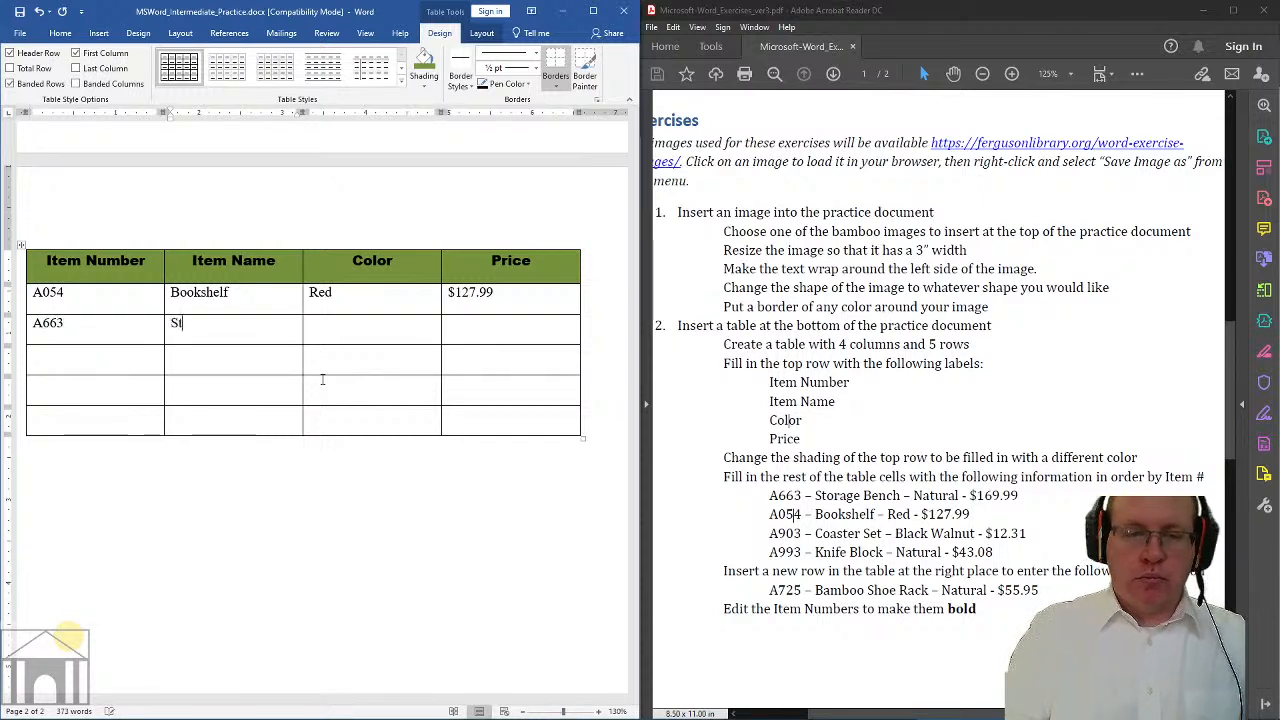
pyautogui.press('BackSpace')
pyautogui.press('BackSpace')
pyautogui.press('BackSpace')
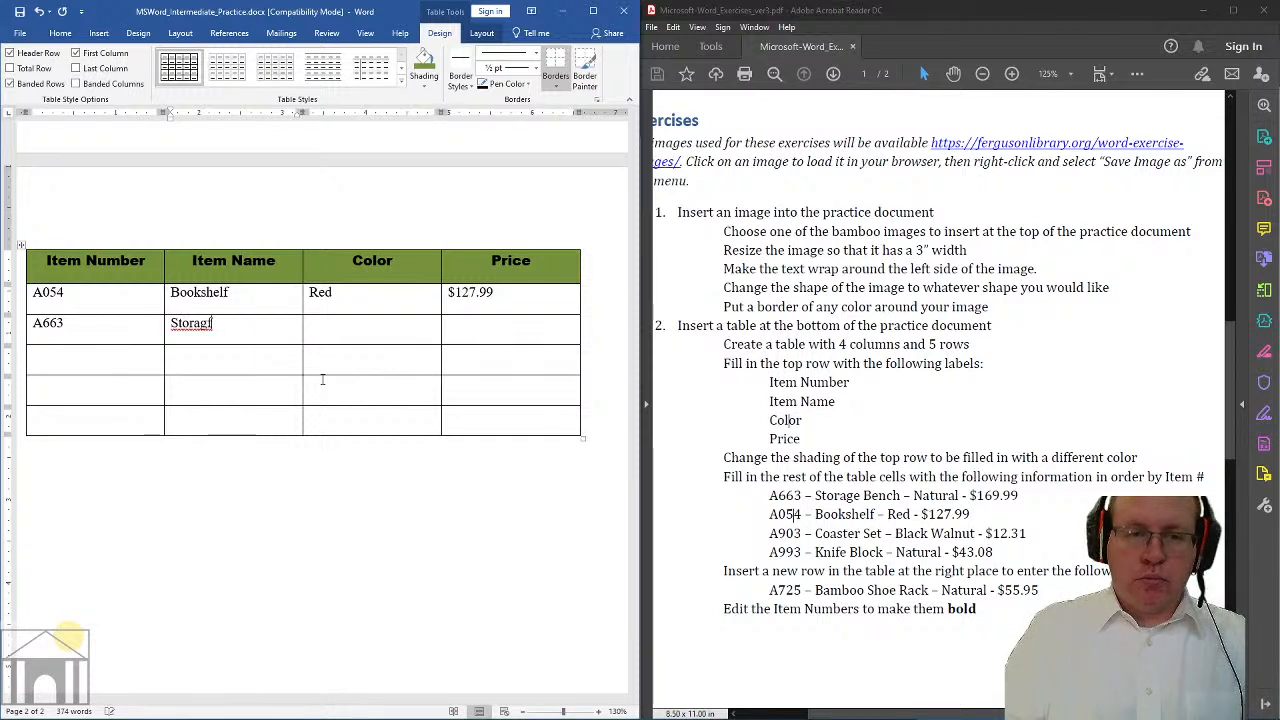
pyautogui.write('e Becng')
pyautogui.press('BackSpace')
pyautogui.press('BackSpace')
pyautogui.press('BackSpace')
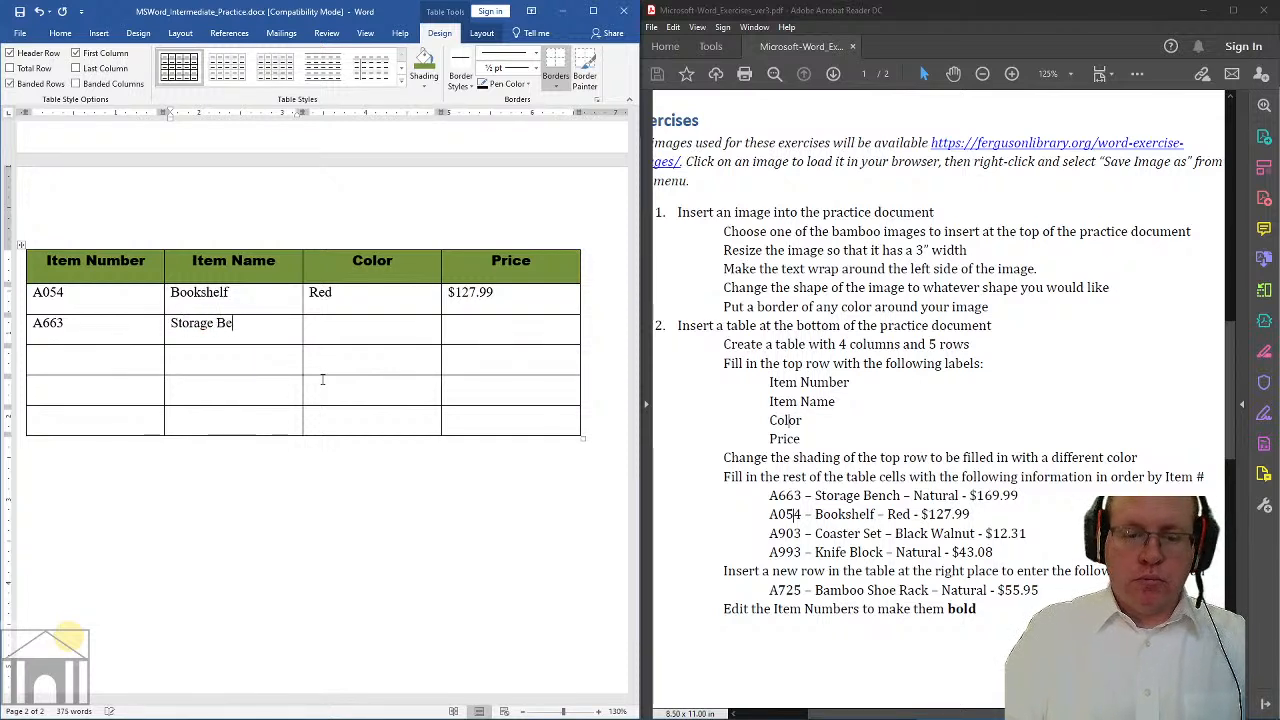
pyautogui.write('nchNatural')
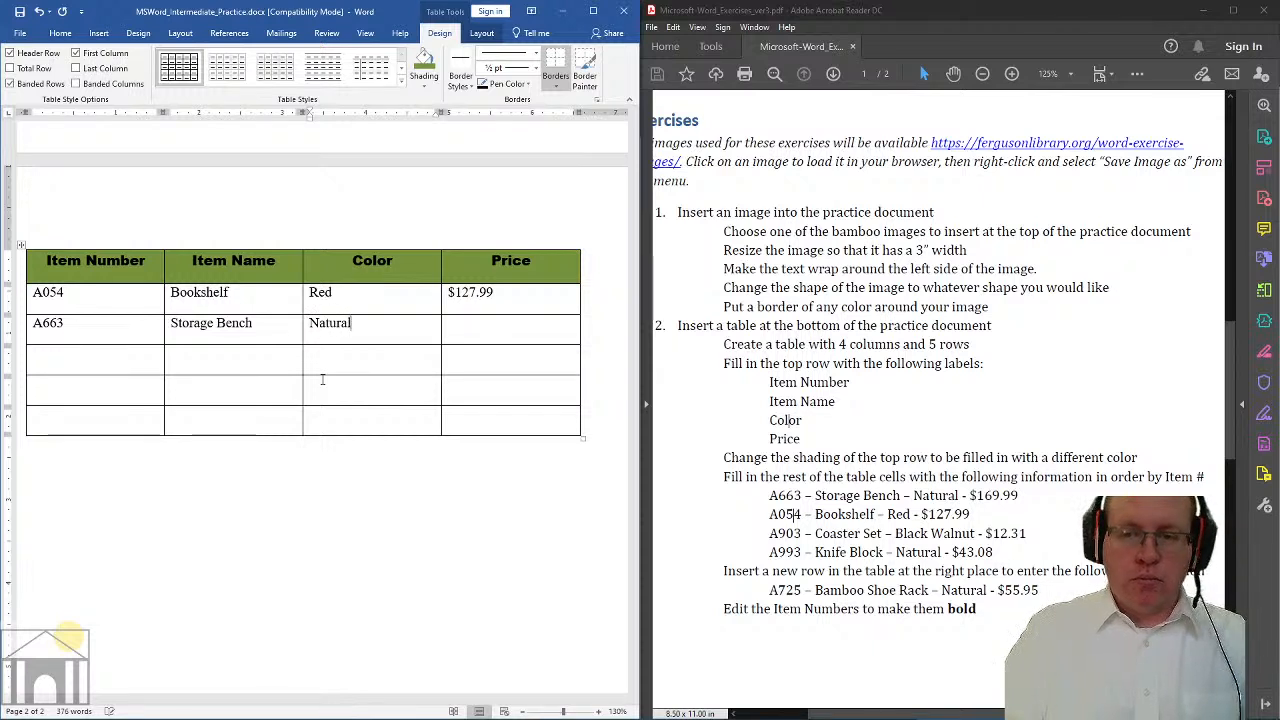
pyautogui.press('Tab')
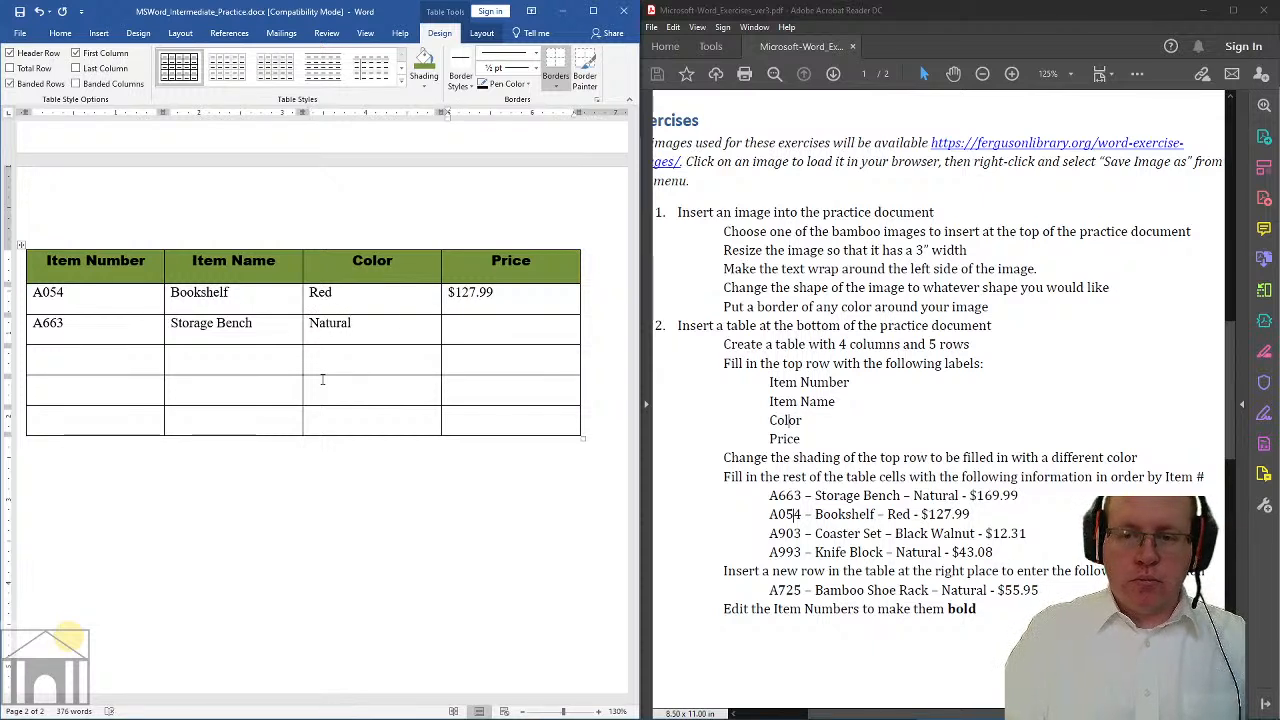
pyautogui.write('$169')
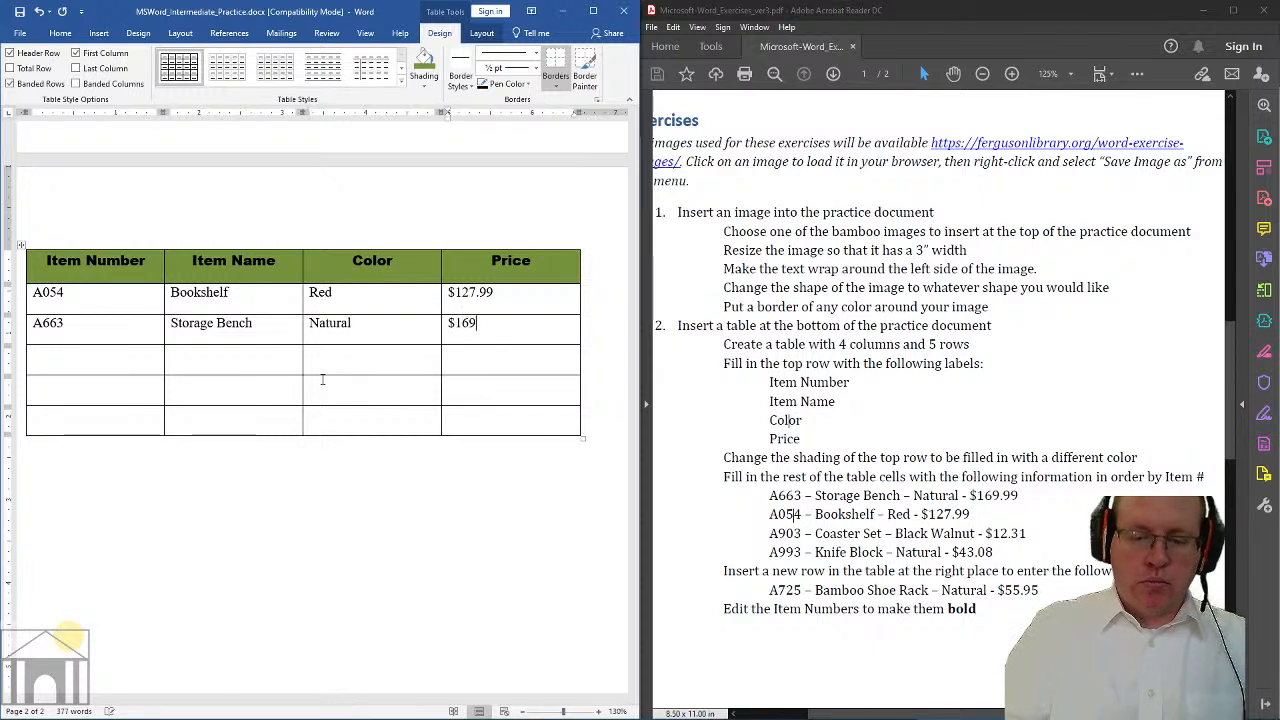
pyautogui.write('.99')
# Fill the third item row with A903, Coaster Set, Black Walnut and $12.31
pyautogui.press('Tab')
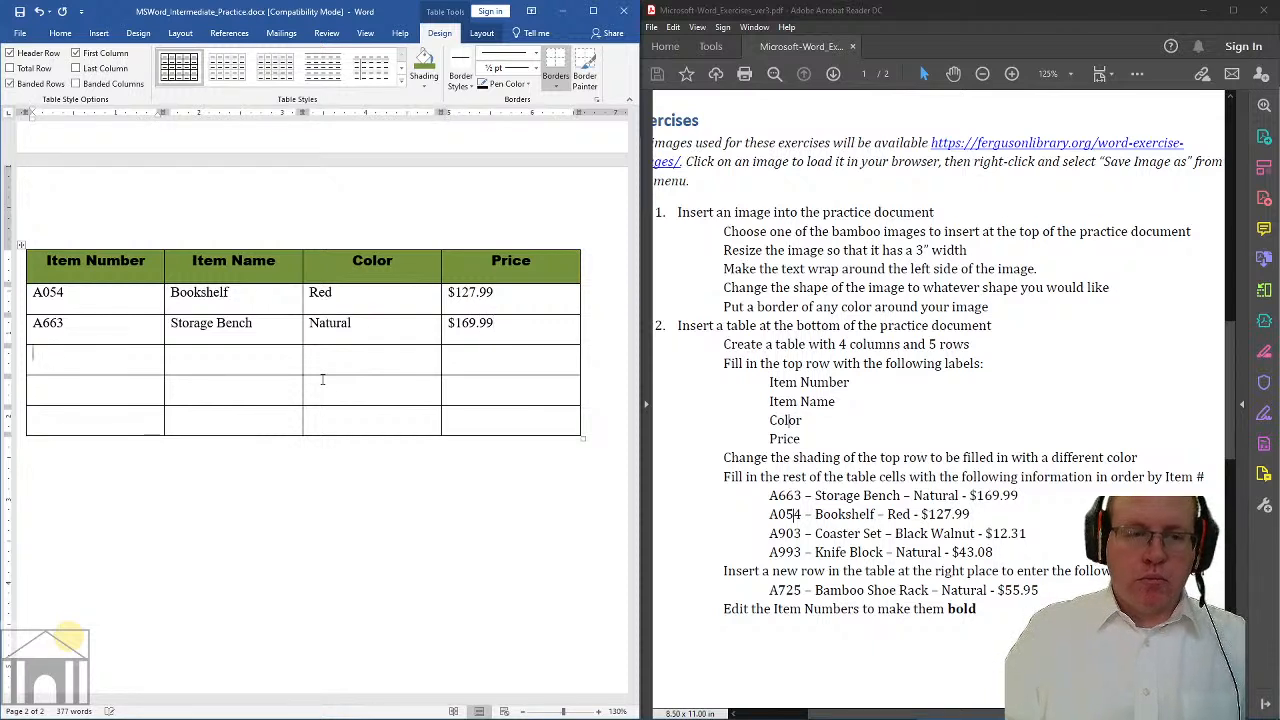
pyautogui.write('A903')
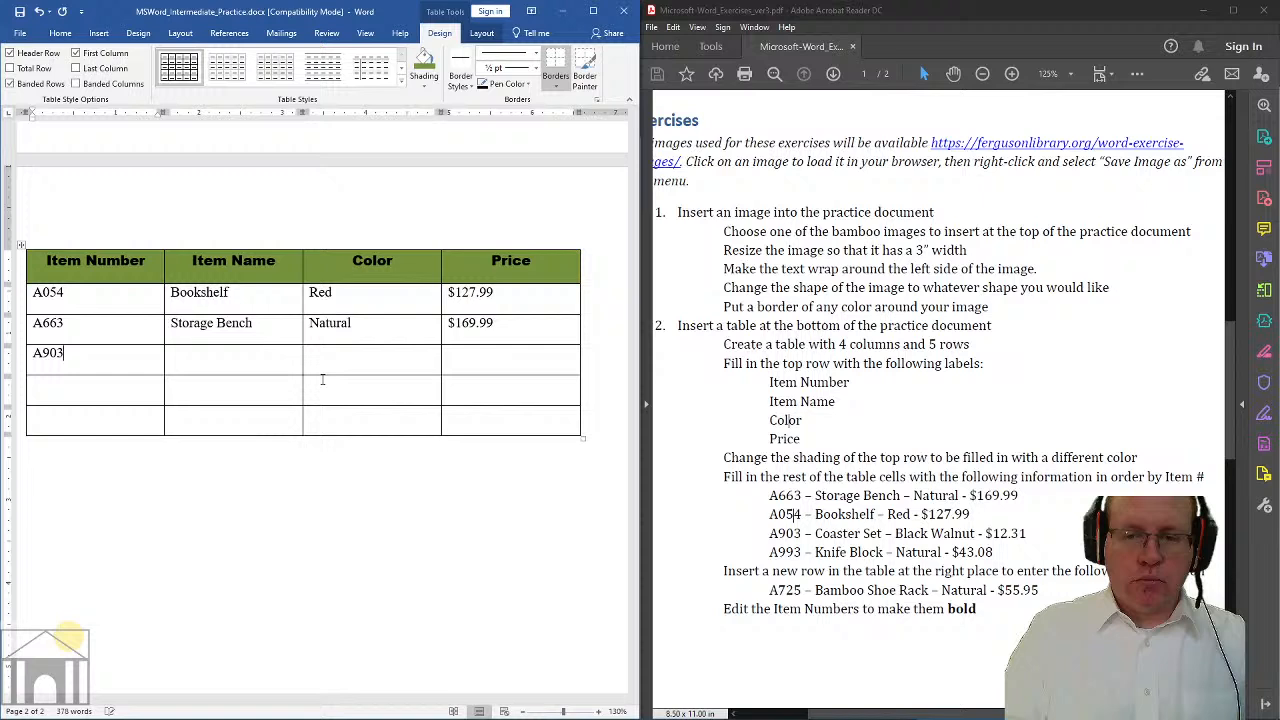
pyautogui.press('Tab')
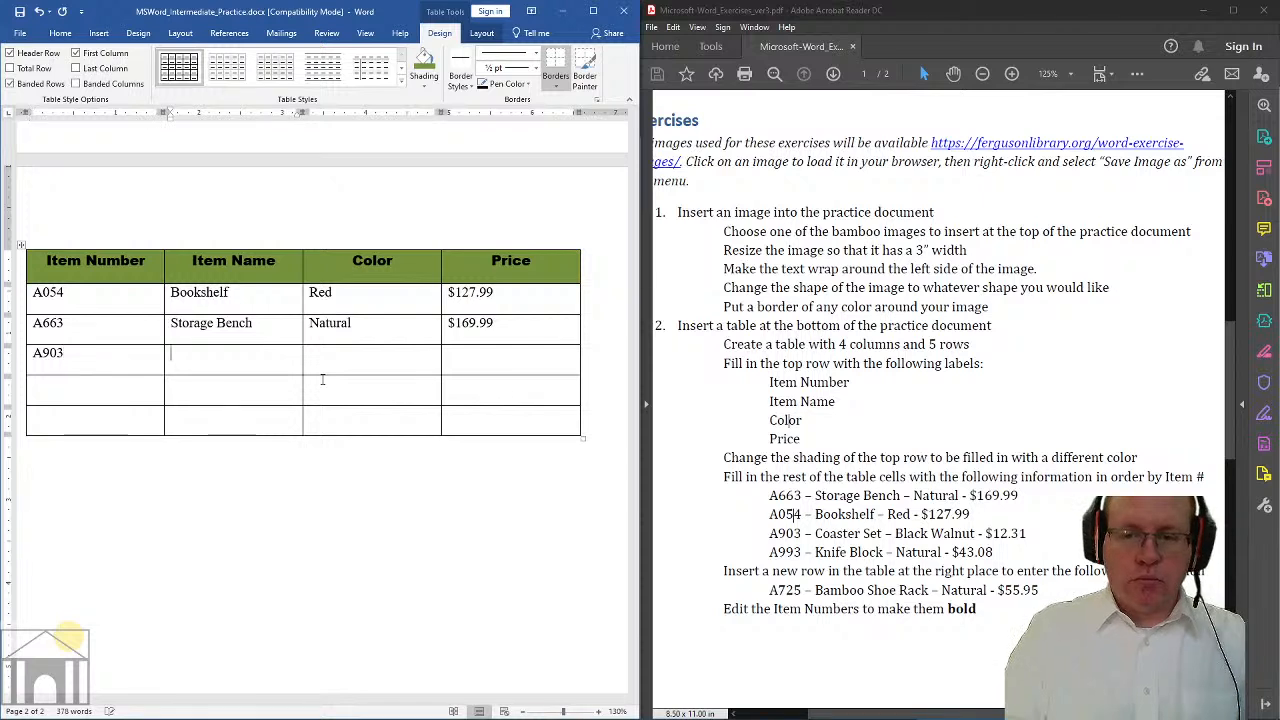
pyautogui.write('Coaster Set')
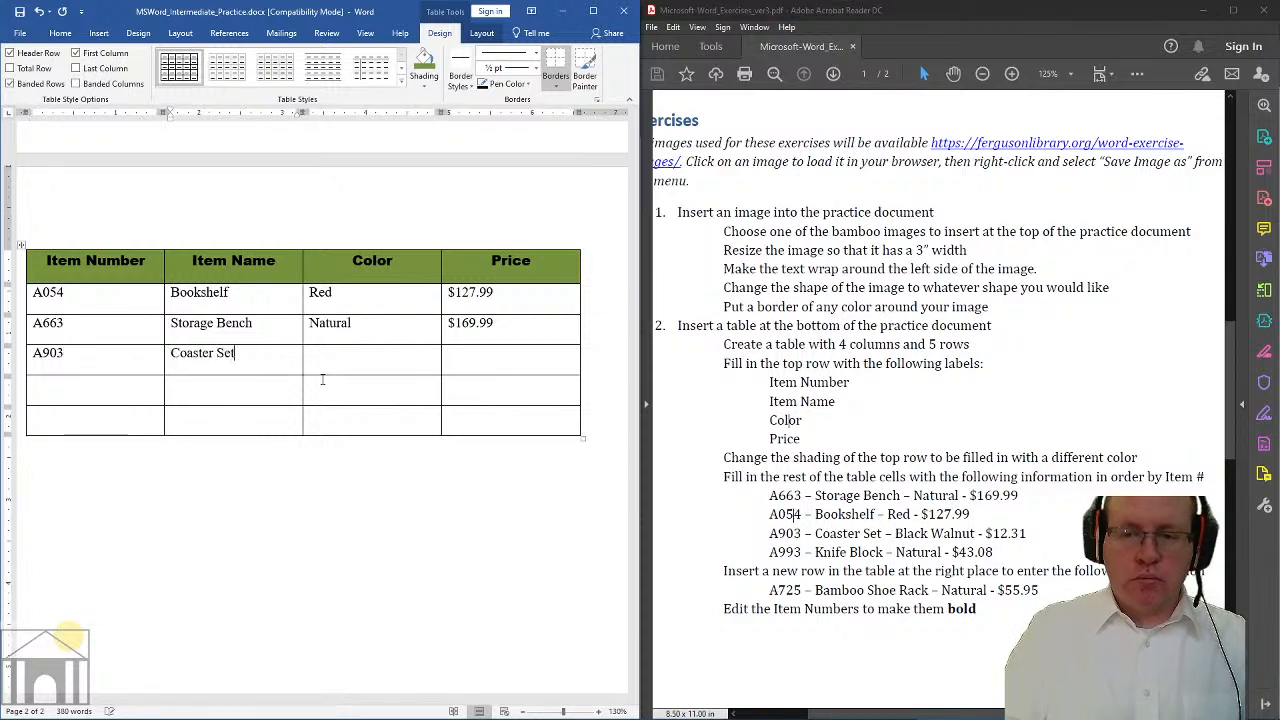
pyautogui.press('Tab')
pyautogui.write('Black Walnut')
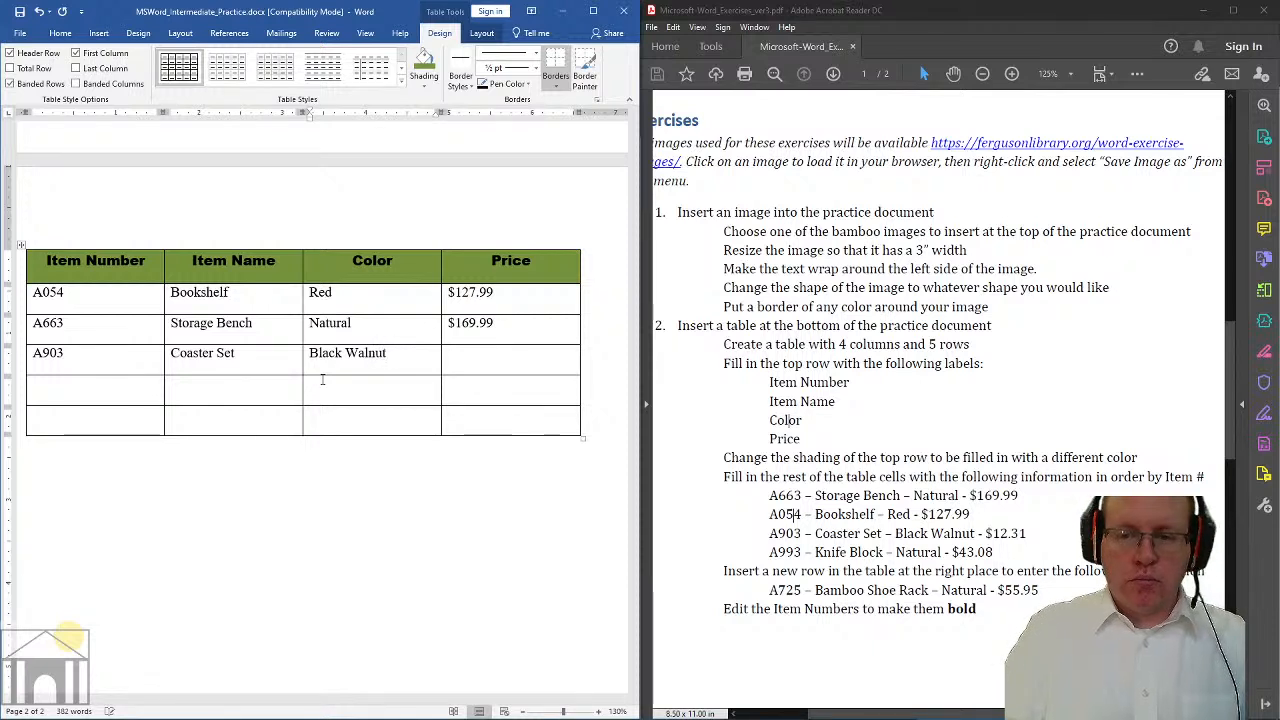
pyautogui.press('Tab')
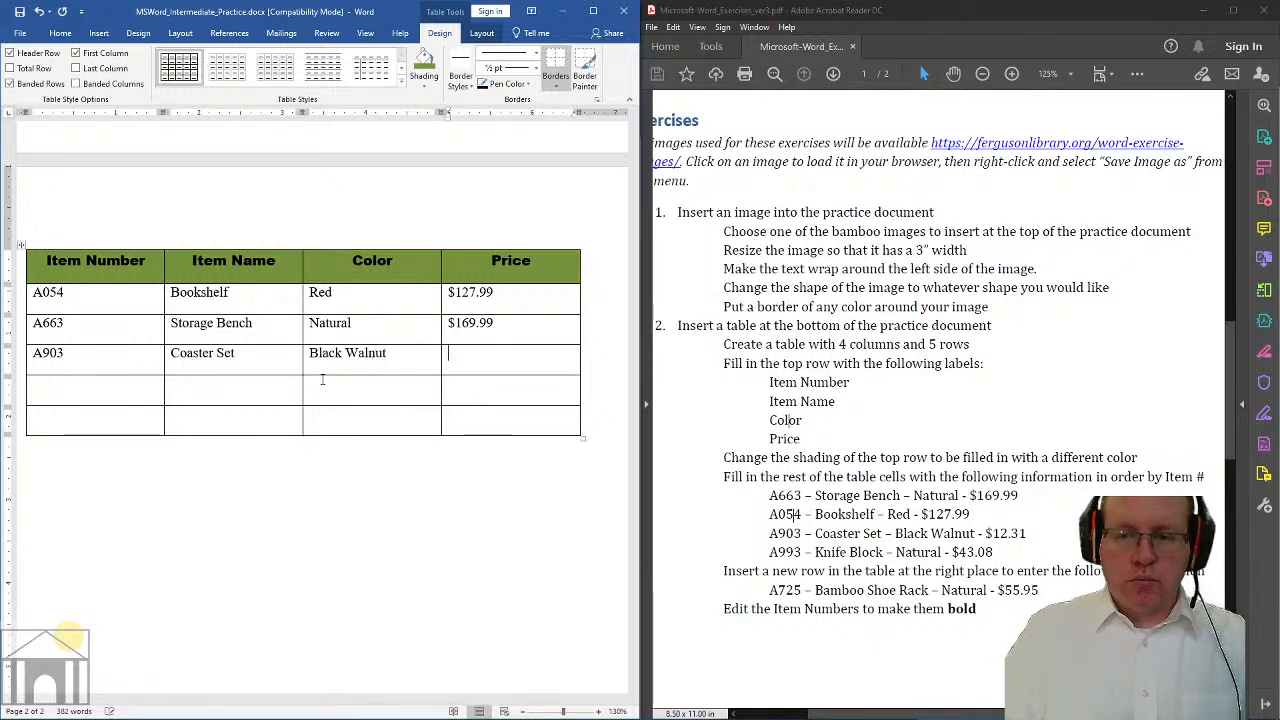
pyautogui.write('1')
pyautogui.press('BackSpace')
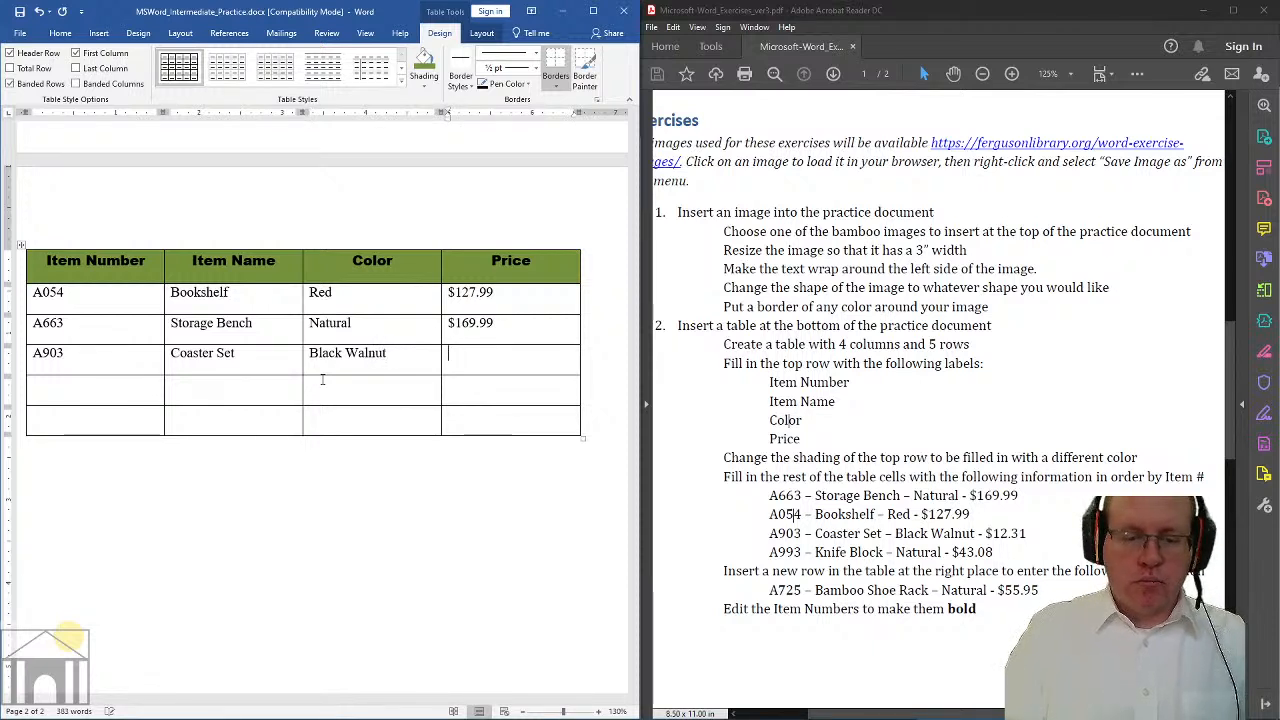
pyautogui.write('$`2')
pyautogui.press('BackSpace')
pyautogui.press('BackSpace')
pyautogui.write('12.31')
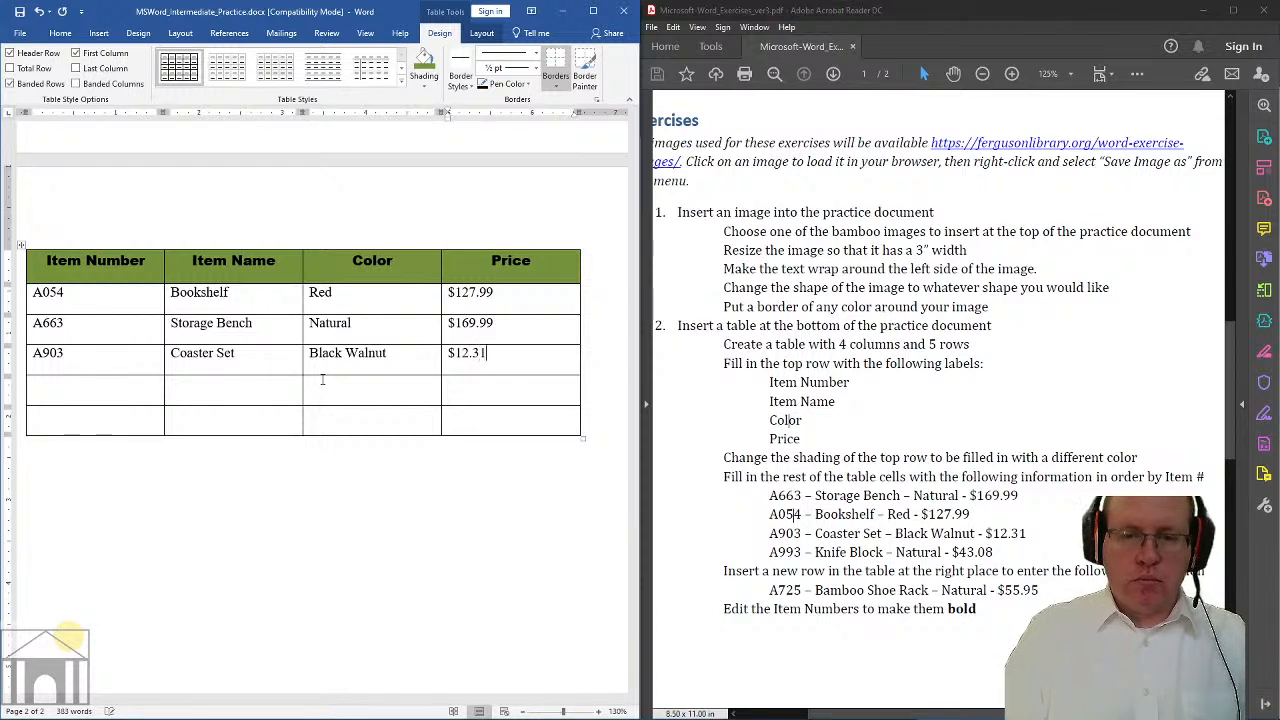
# Fill the fourth item row with A993, Knife Block, Natural and $43.08
pyautogui.press('Tab')
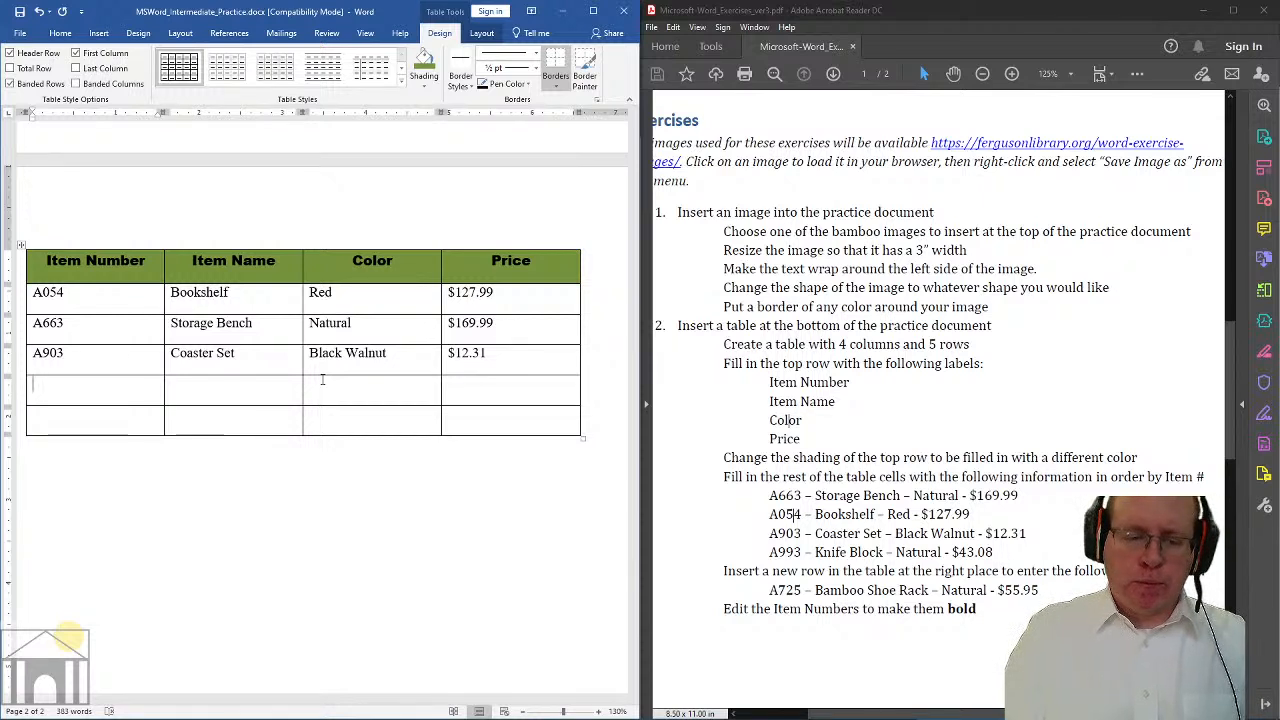
pyautogui.write('A993')
pyautogui.press('Tab')
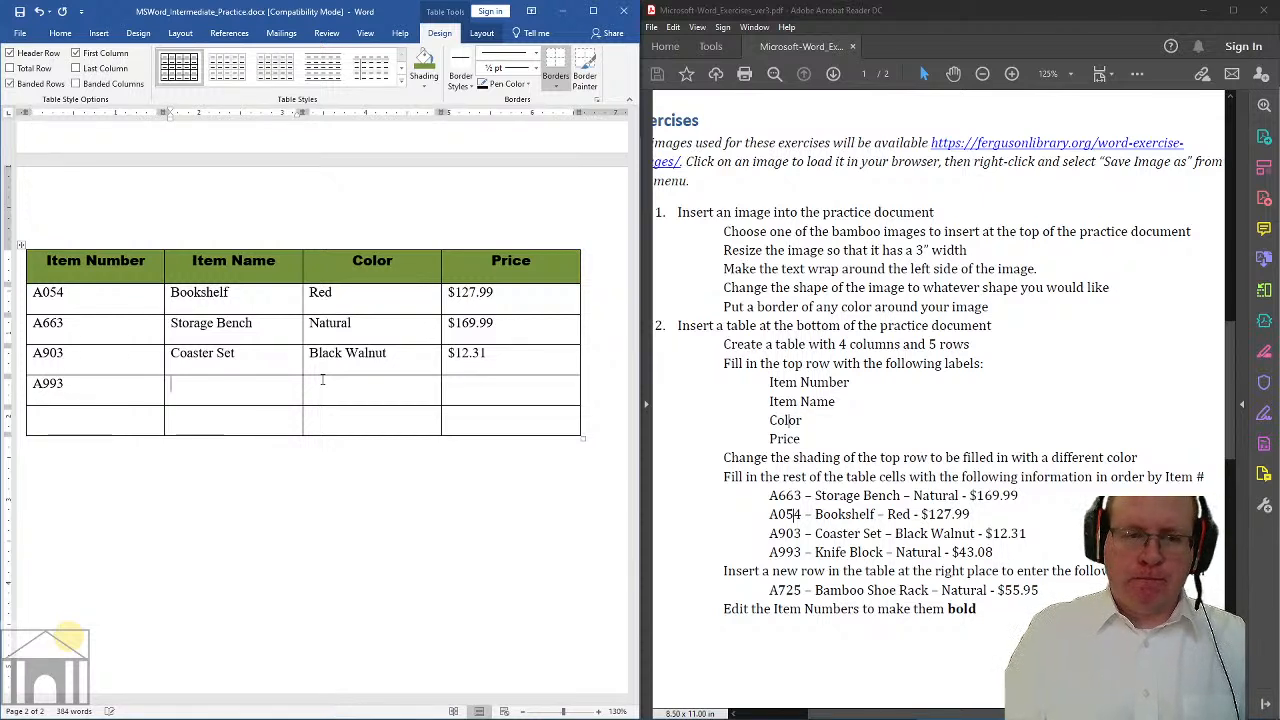
pyautogui.write('Knife Block')
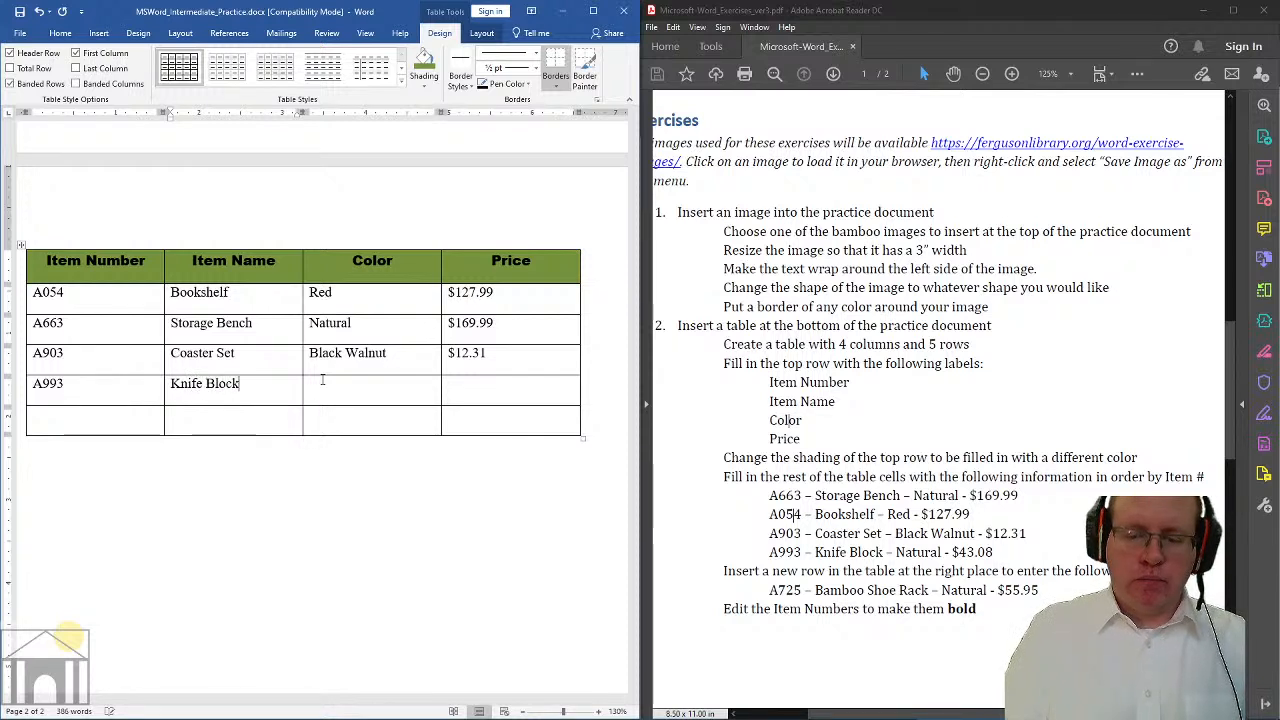
pyautogui.press('Tab')
pyautogui.write('Natural')
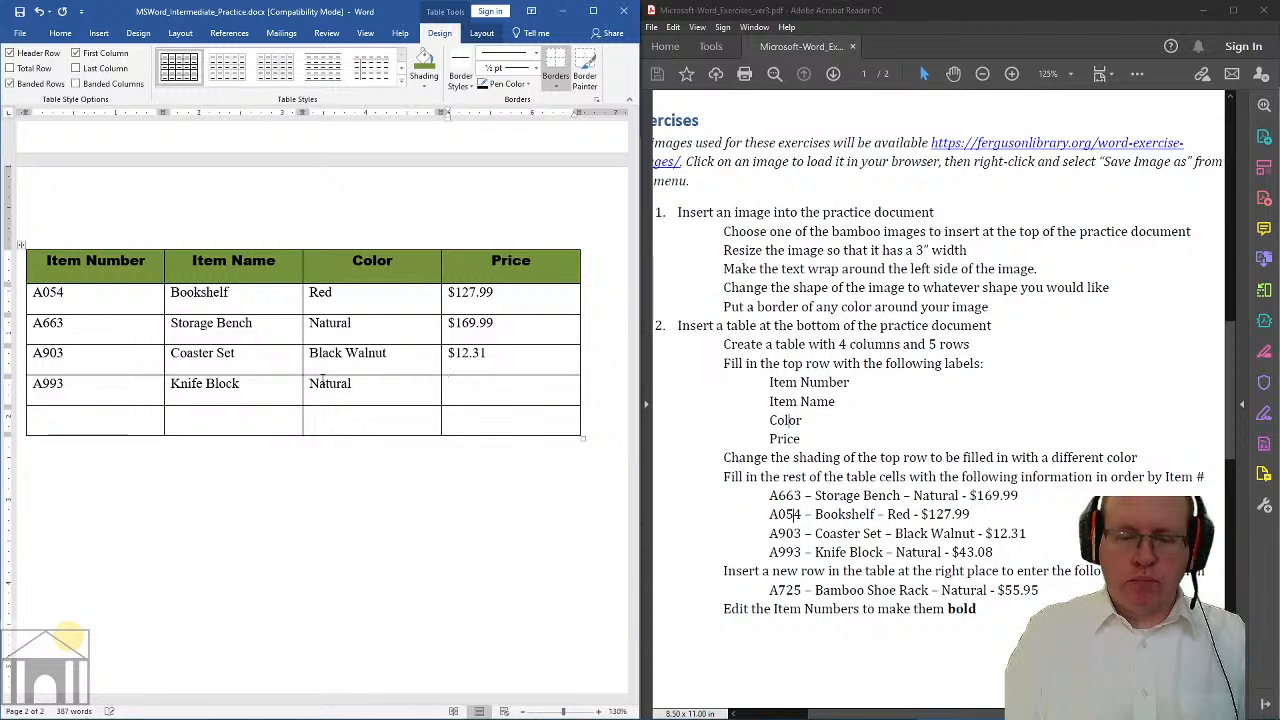
pyautogui.press('Tab')
pyautogui.write('$')
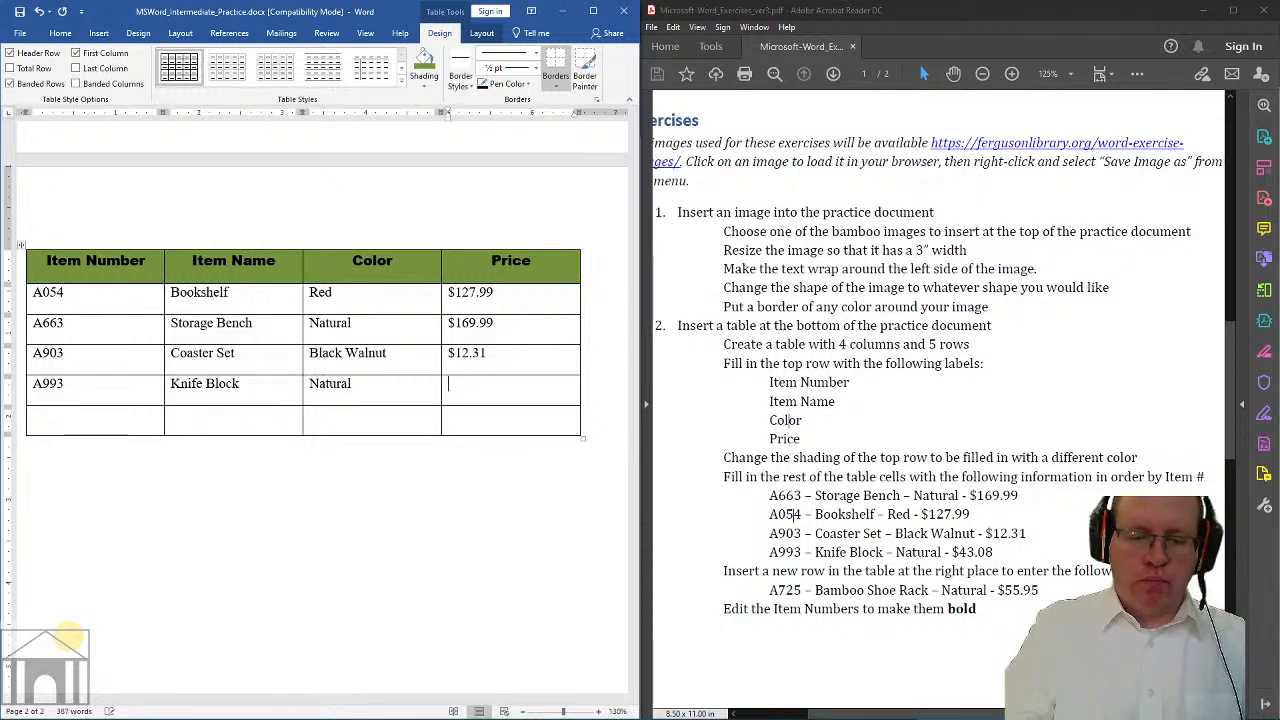
pyautogui.write('43.08')
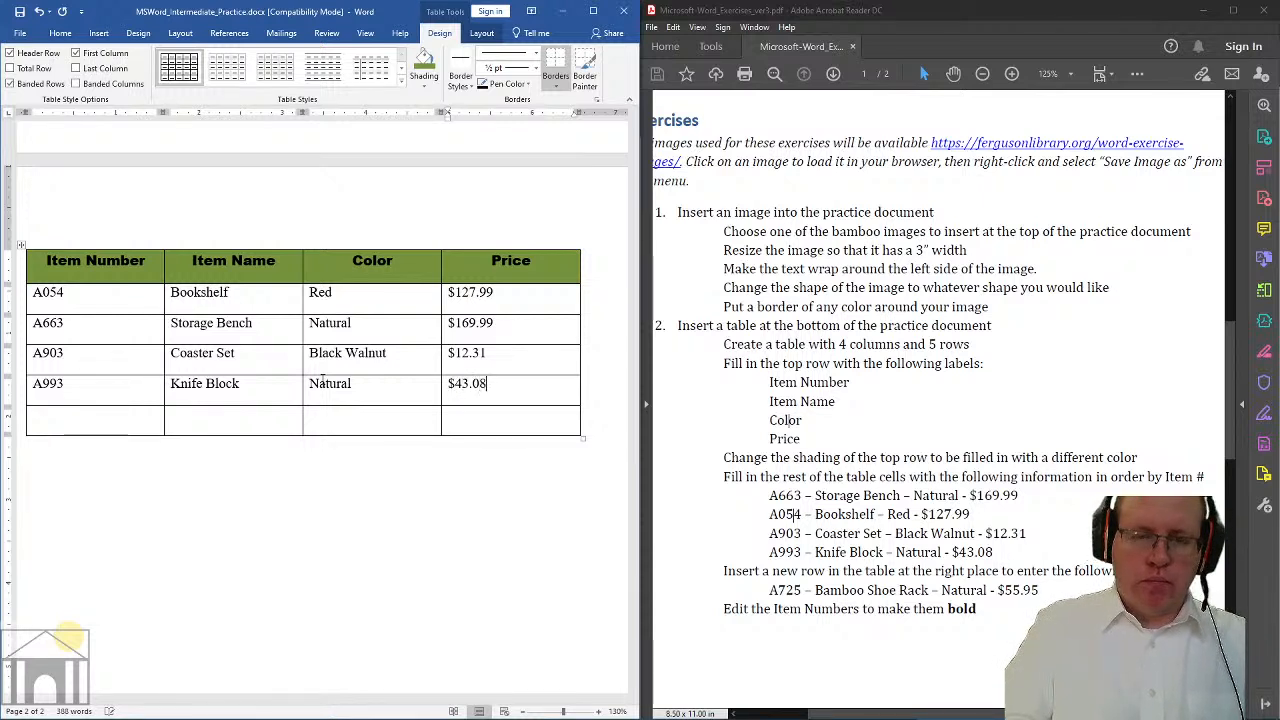
# Delete the empty row at the end of the item table
pyautogui.rightClick(29, 427)
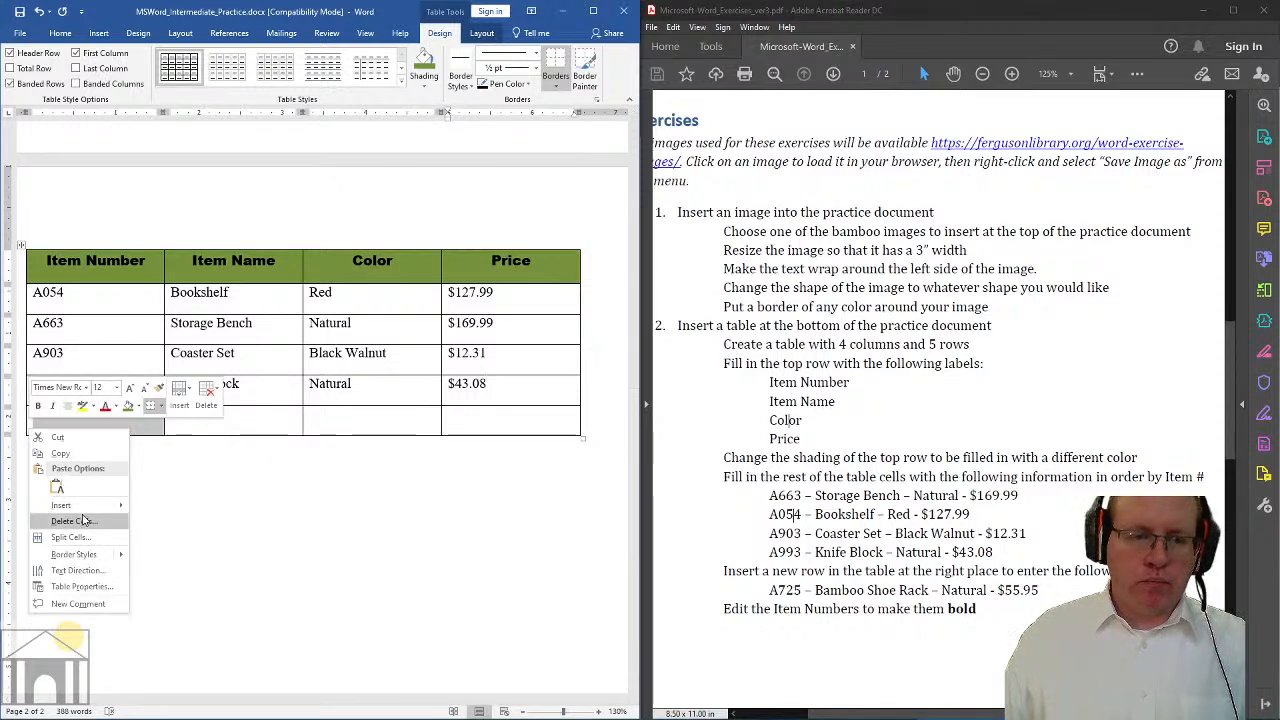
pyautogui.press('Escape')
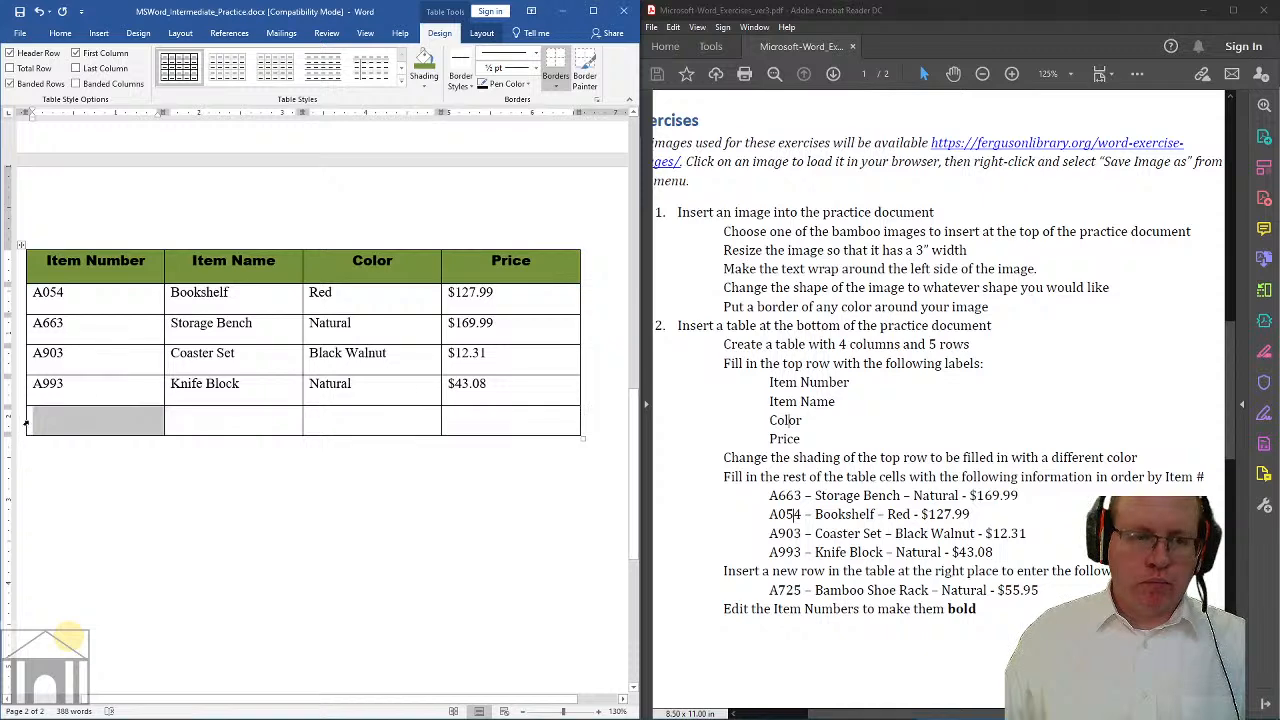
pyautogui.tripleClick(27, 424)
pyautogui.click(27, 424)
pyautogui.rightClick(28, 424)
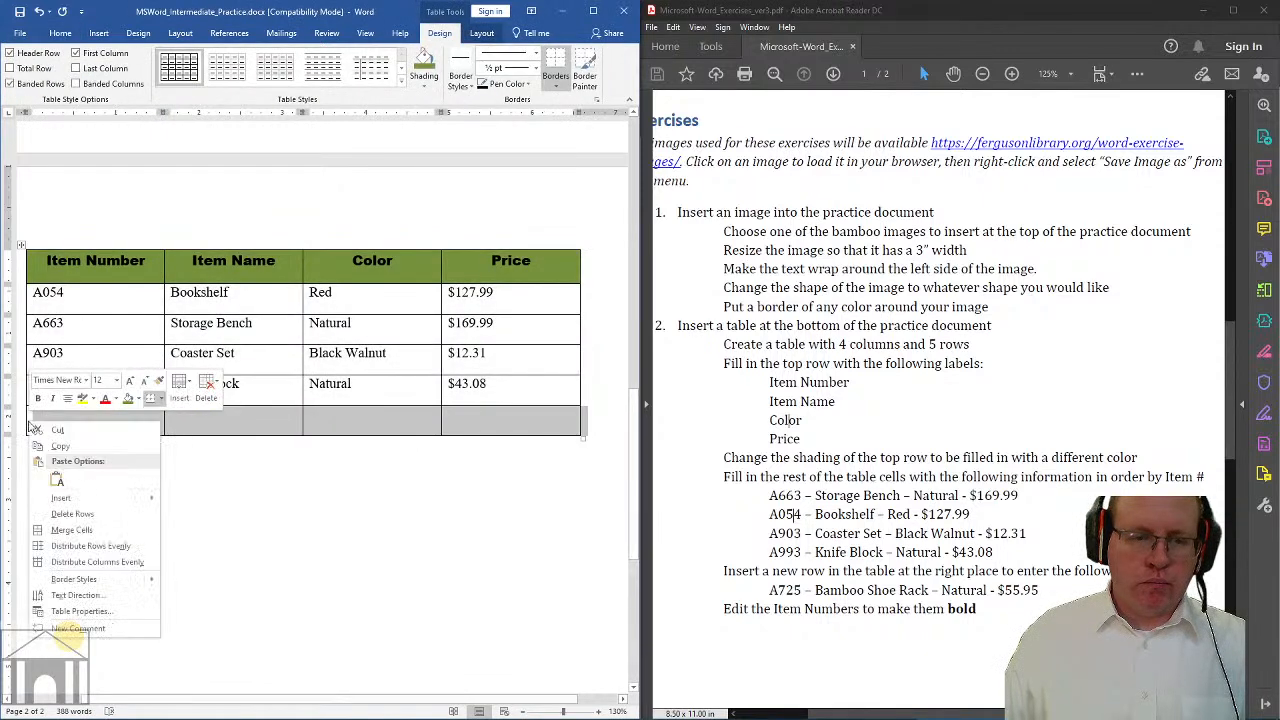
pyautogui.click(70, 514)
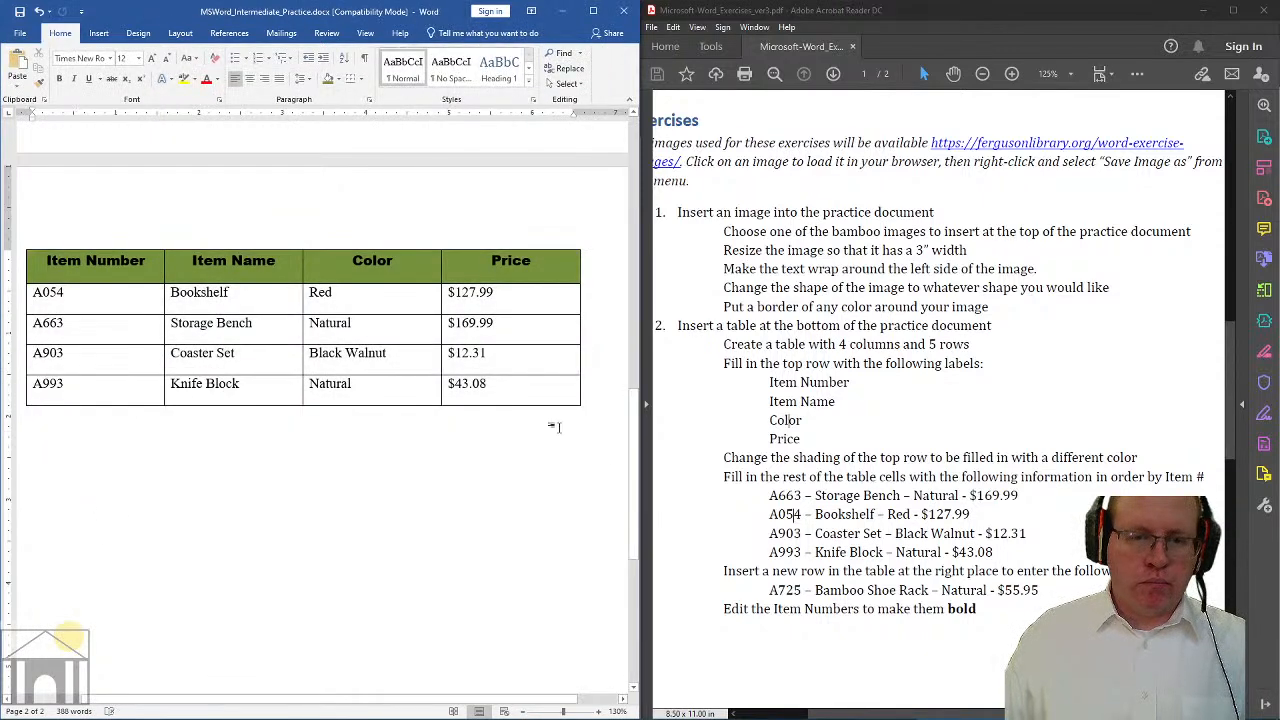
# Maximize the document window and add a blank row after the A993 Knife Block row
pyautogui.click(530, 397)
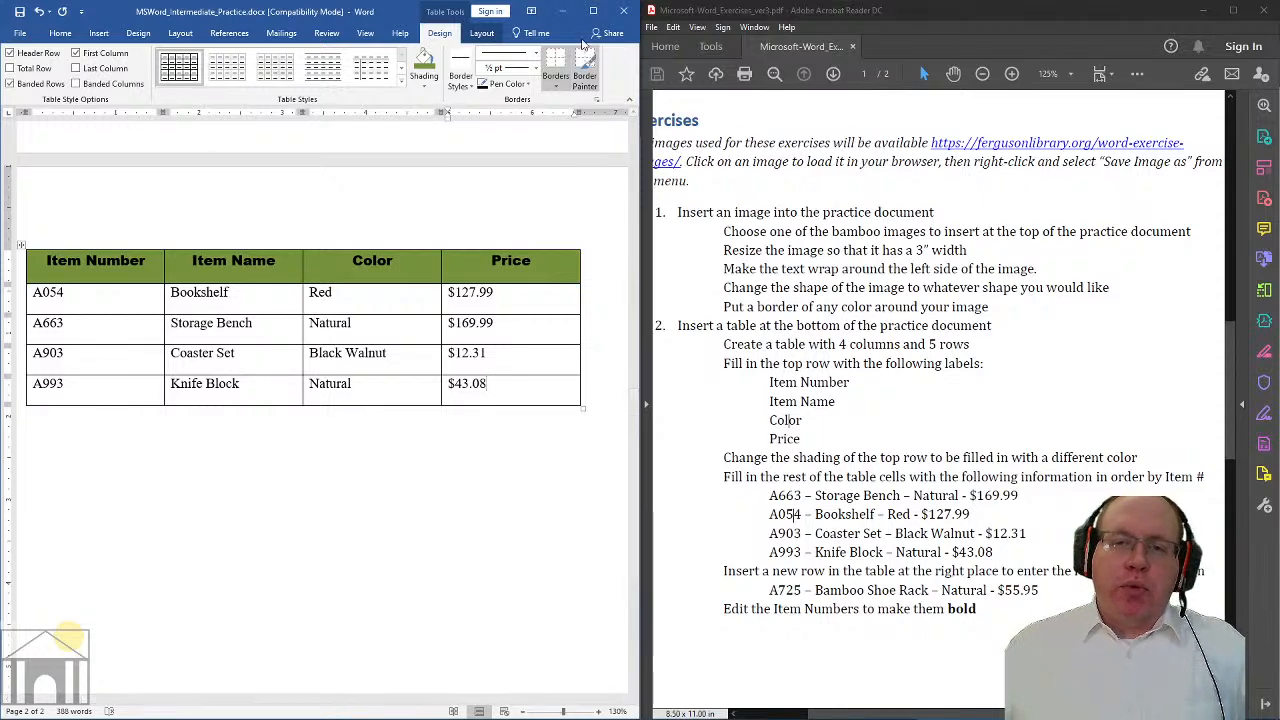
pyautogui.click(593, 10)
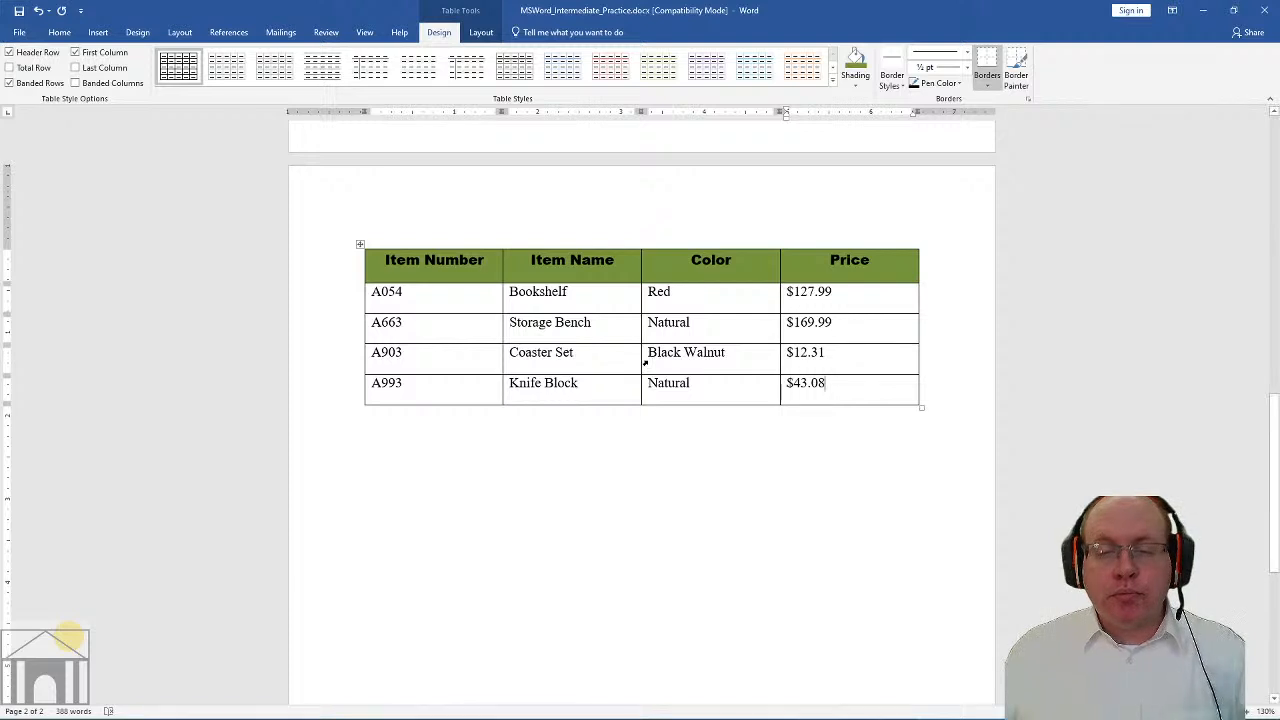
pyautogui.click(715, 387)
pyautogui.click(840, 384)
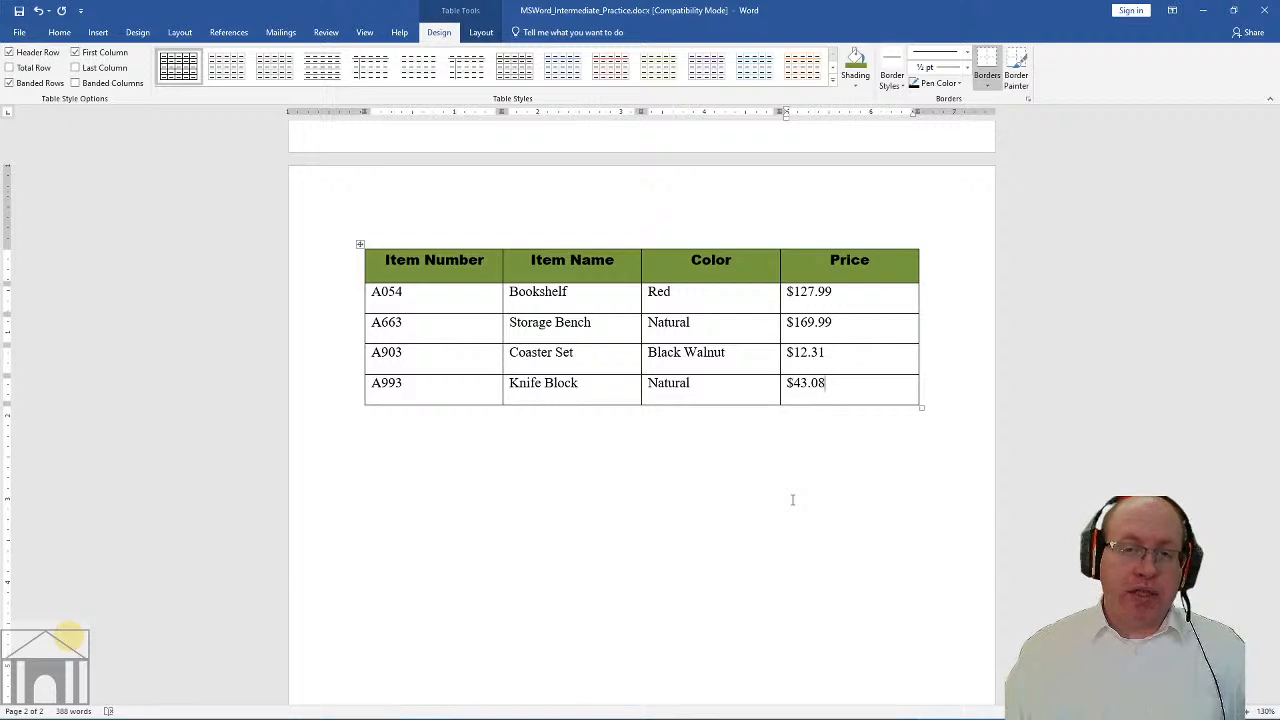
pyautogui.press('Tab')
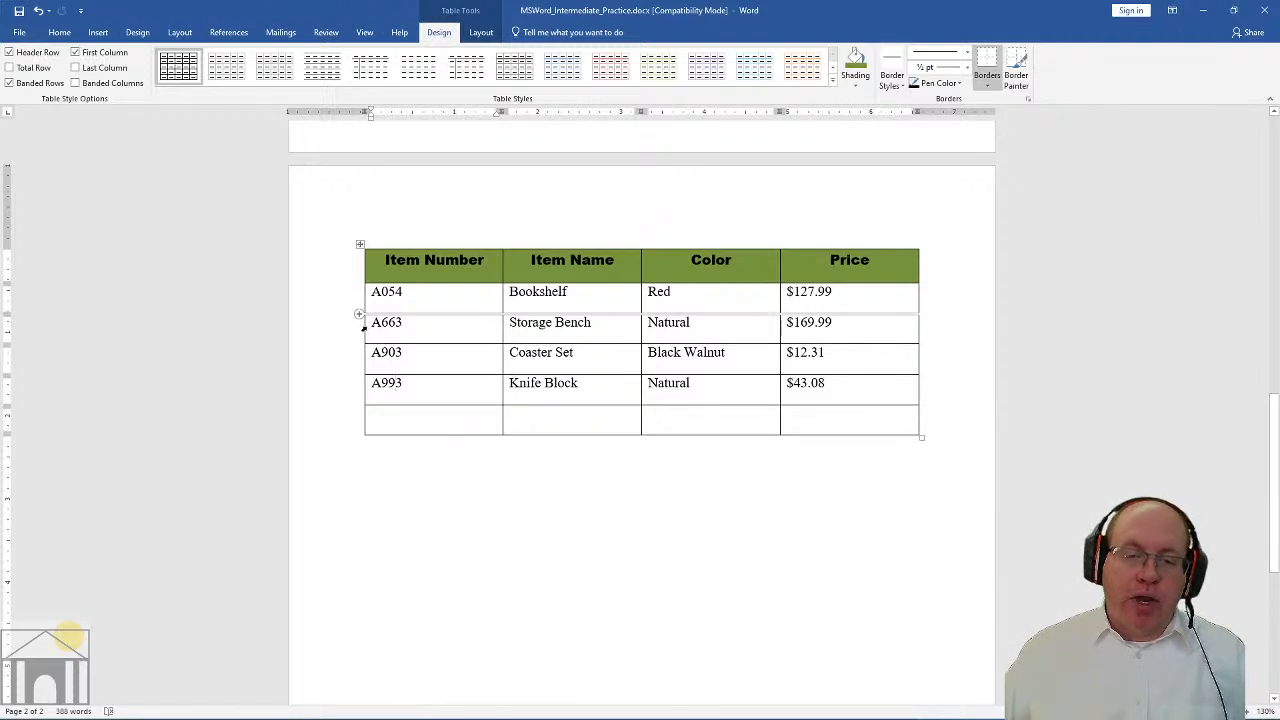
pyautogui.doubleClick(363, 328)
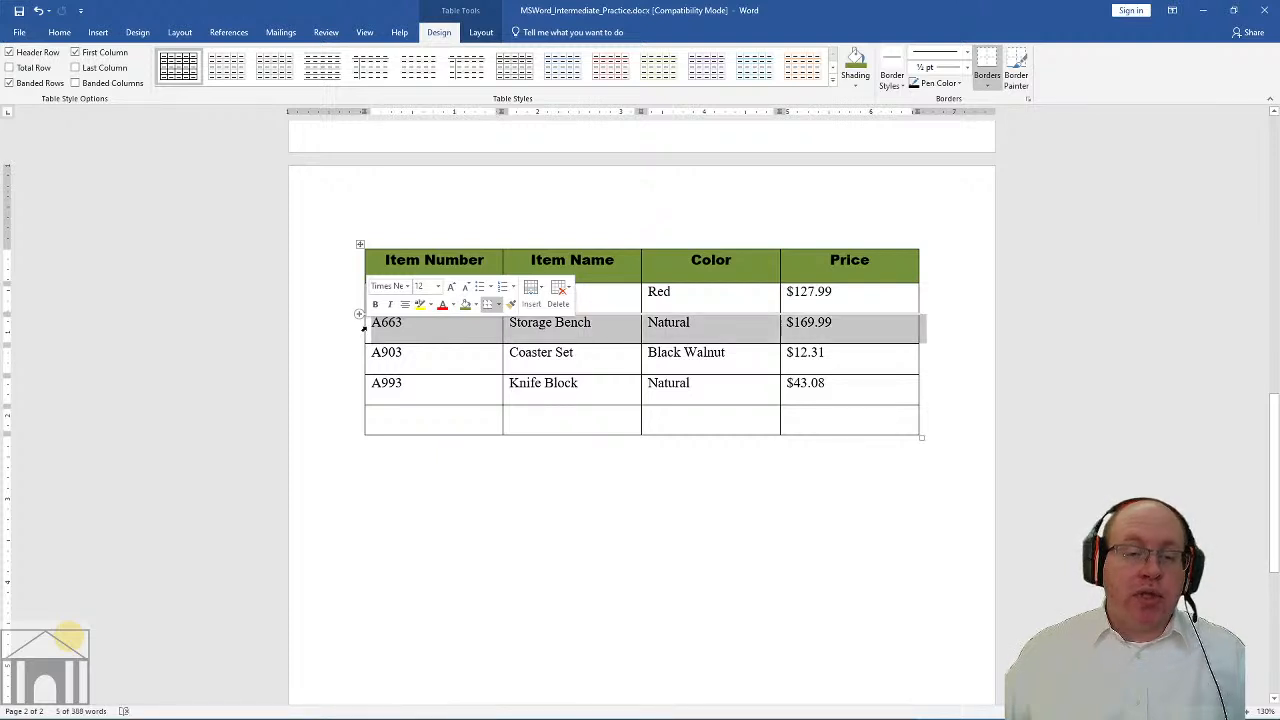
pyautogui.click(363, 418)
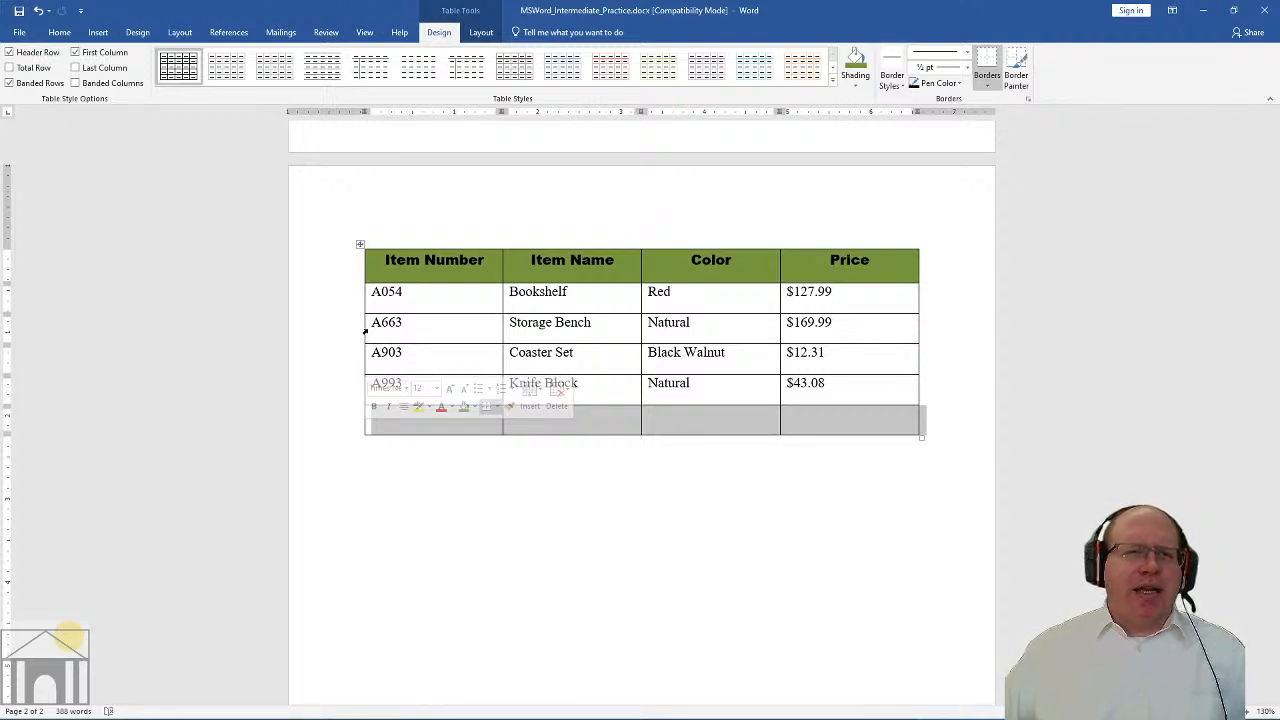
pyautogui.click(366, 332)
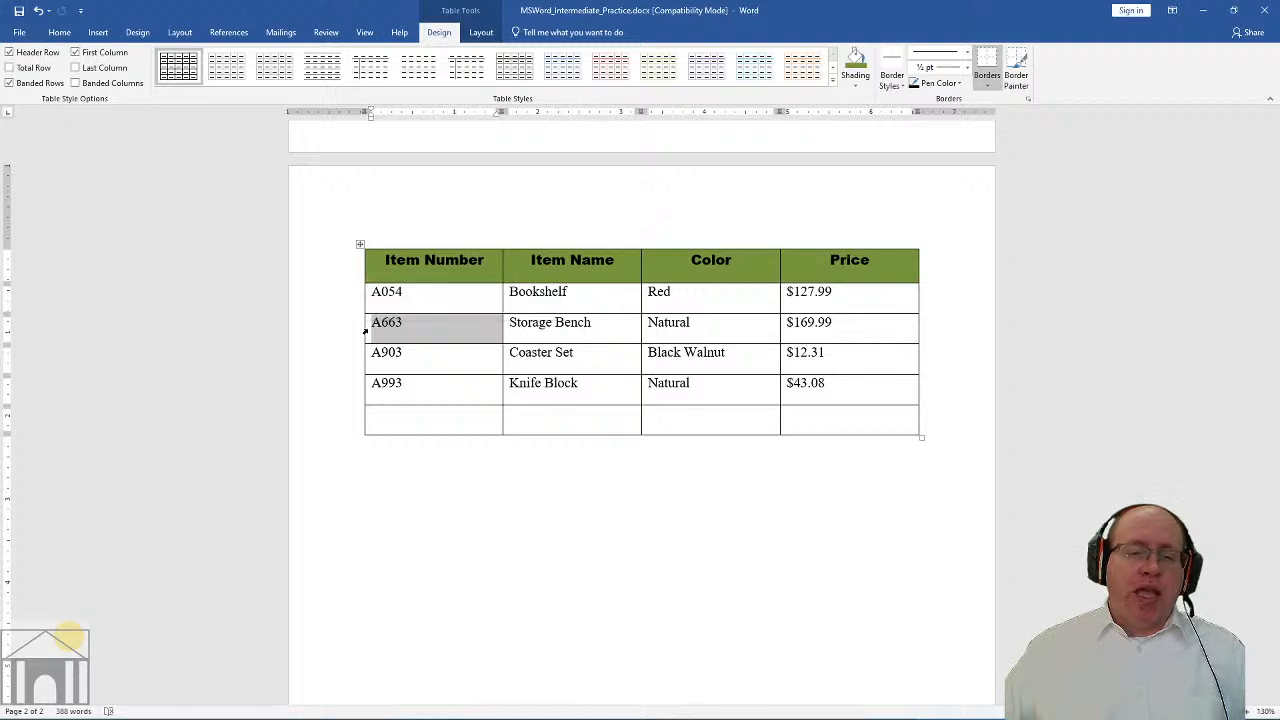
pyautogui.doubleClick(366, 332)
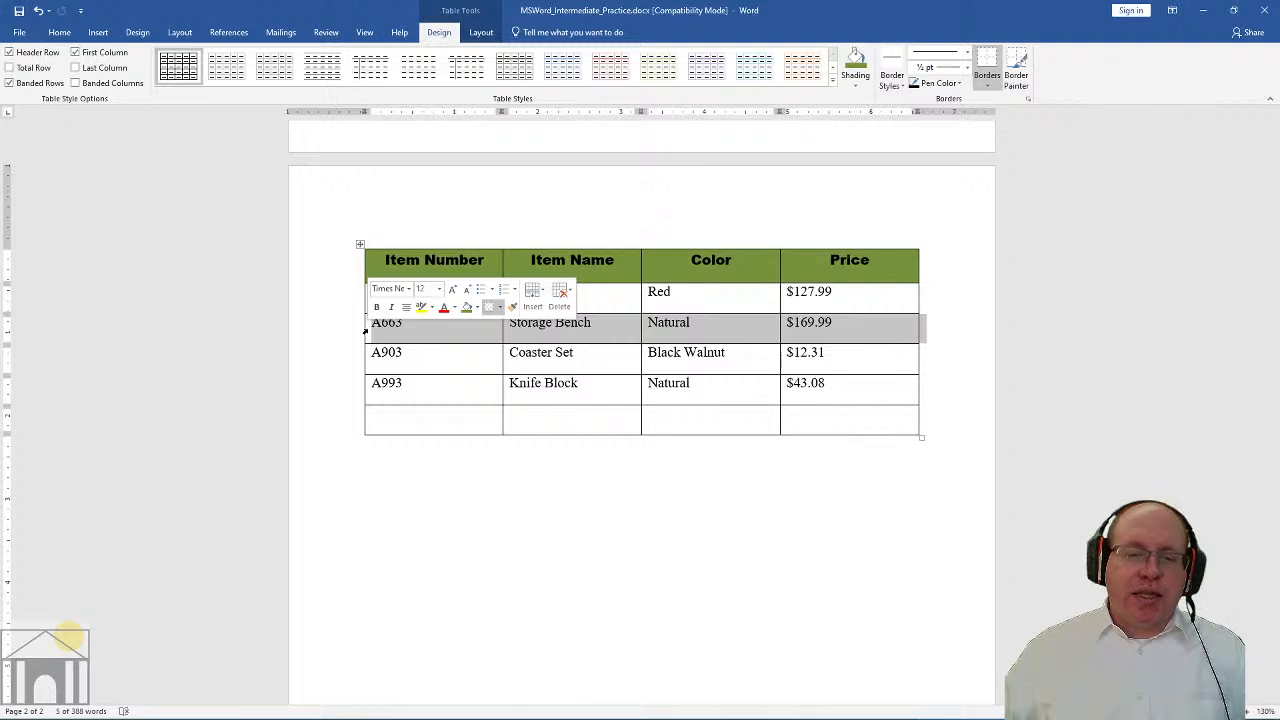
pyautogui.rightClick(366, 333)
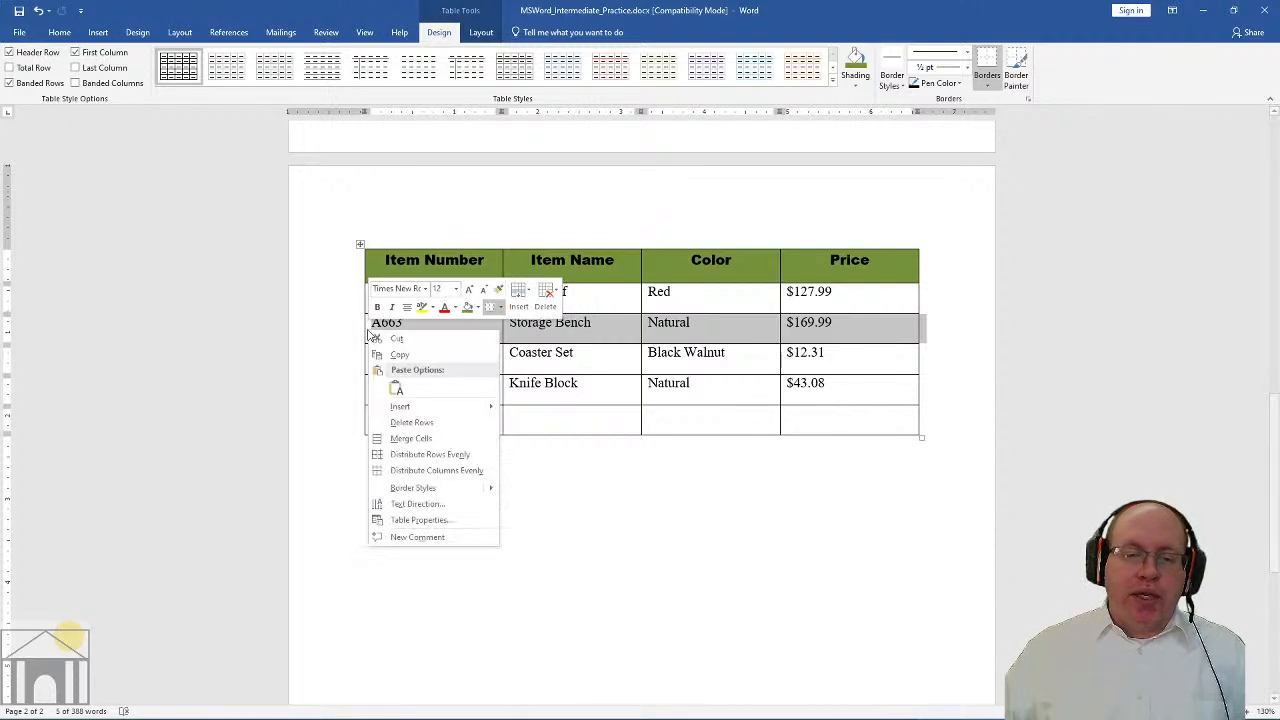
pyautogui.press('Escape')
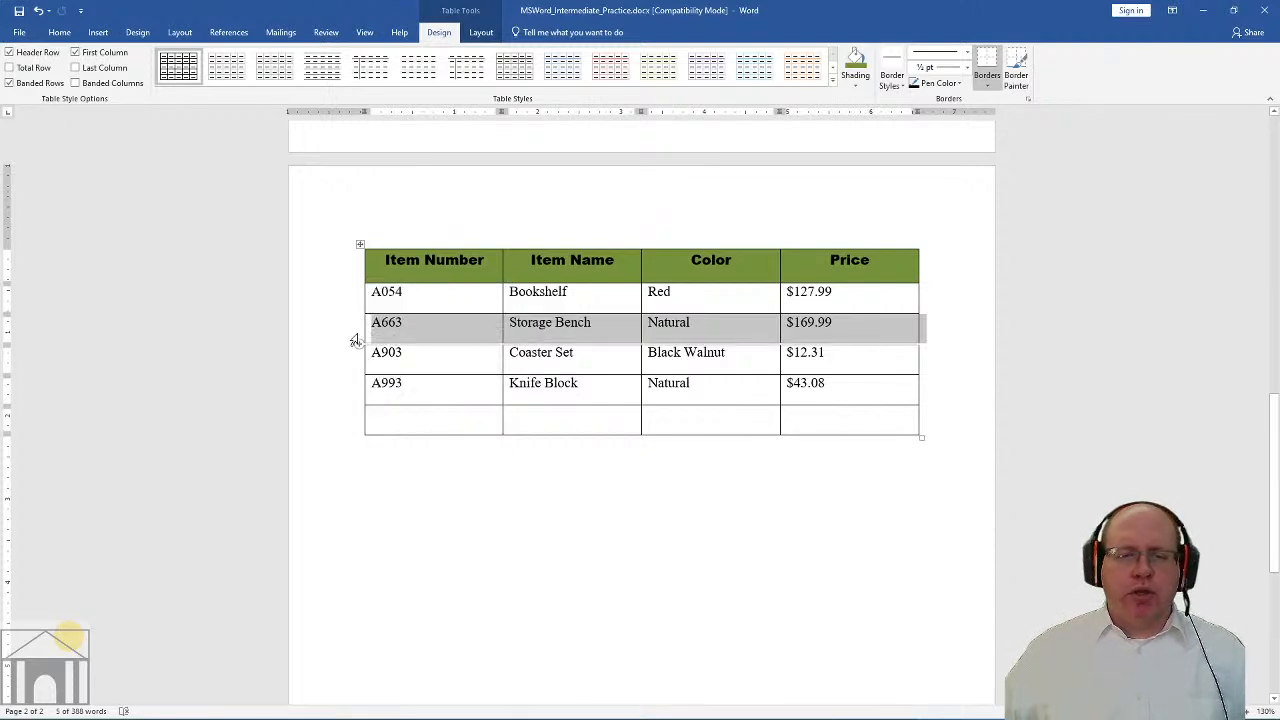
# Insert a blank row directly below the A663 Storage Bench row
pyautogui.click(366, 336)
pyautogui.click(413, 341)
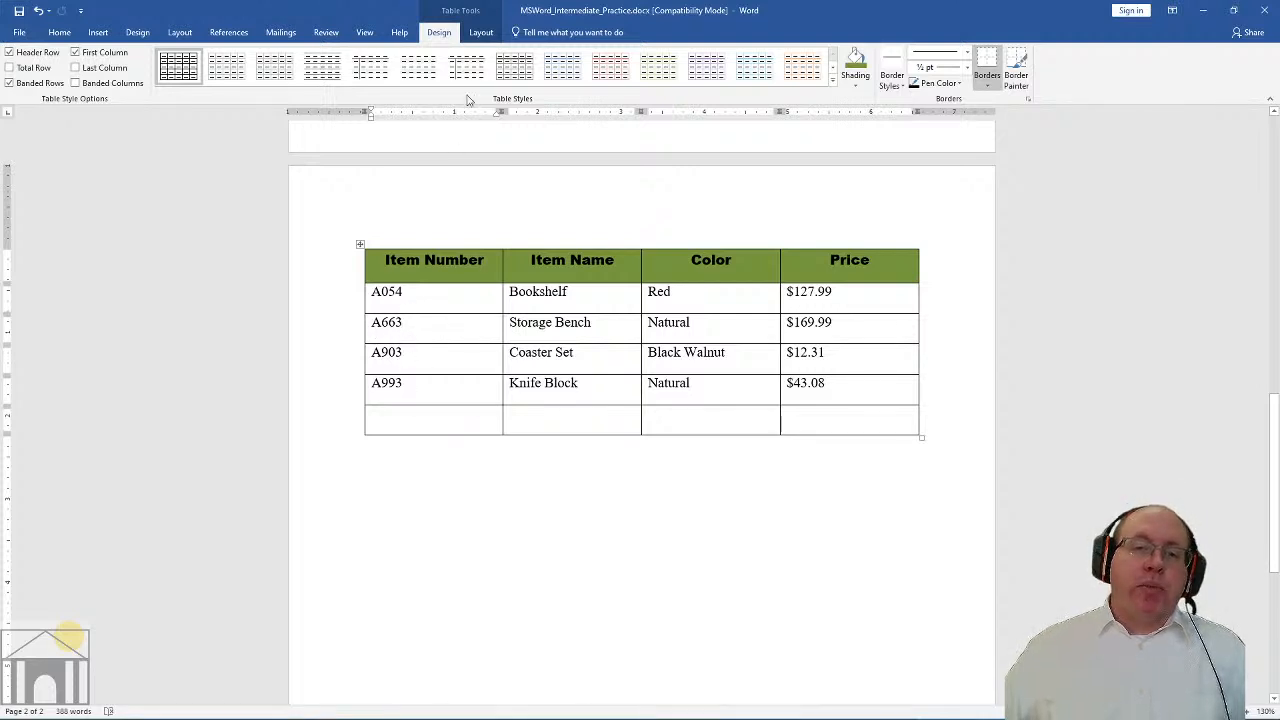
pyautogui.click(481, 33)
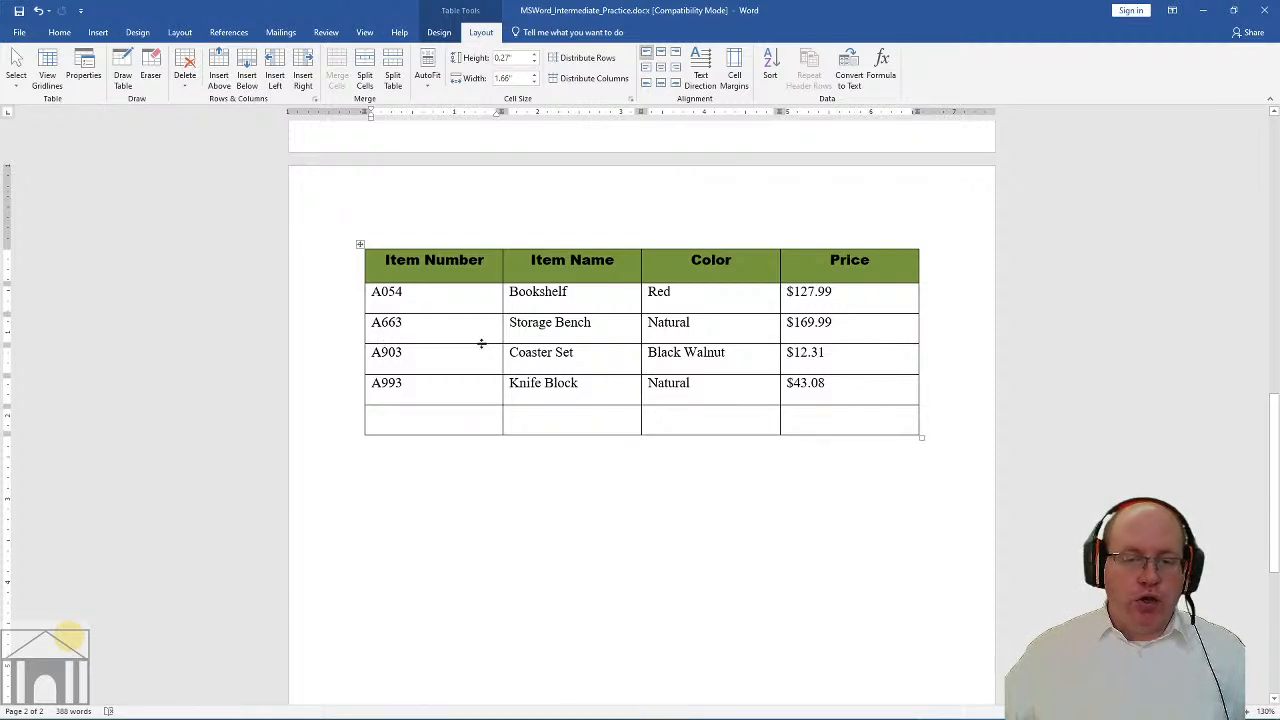
pyautogui.click(248, 65)
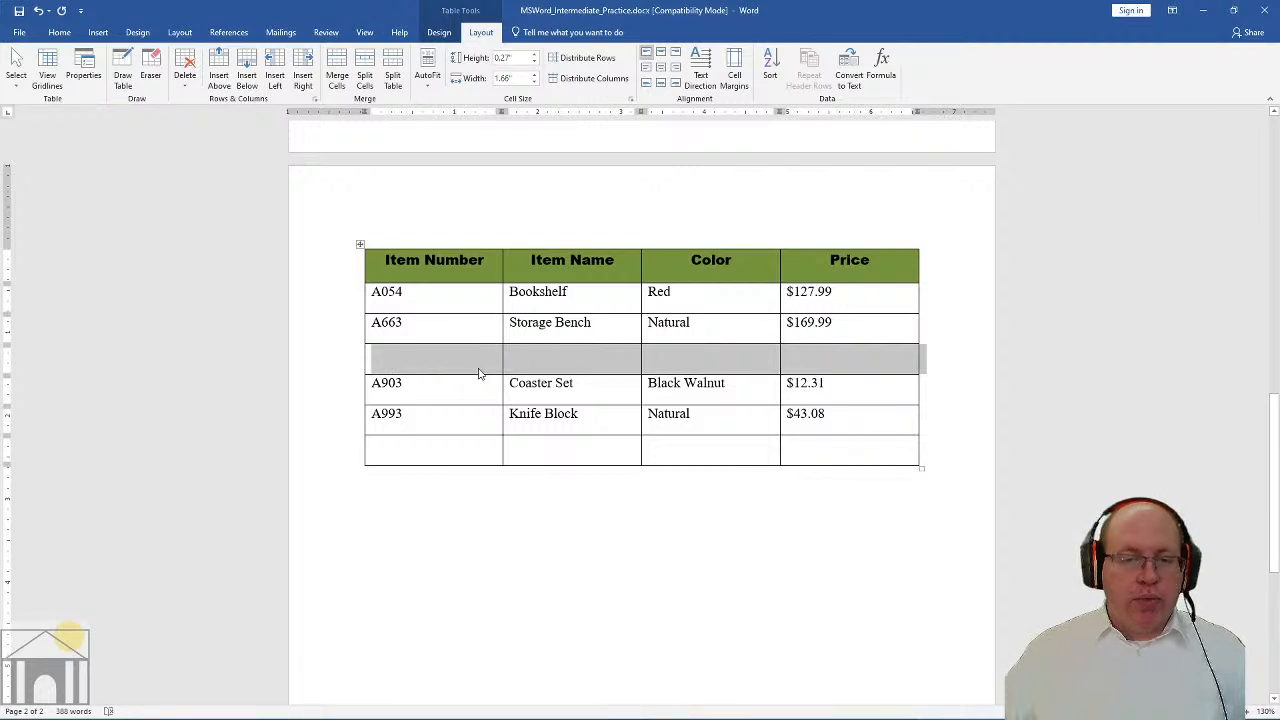
# Fill the blank row below A663 Storage Bench with A725, Bamboo Shoe Rack, Natural and $55.95
pyautogui.click(405, 358)
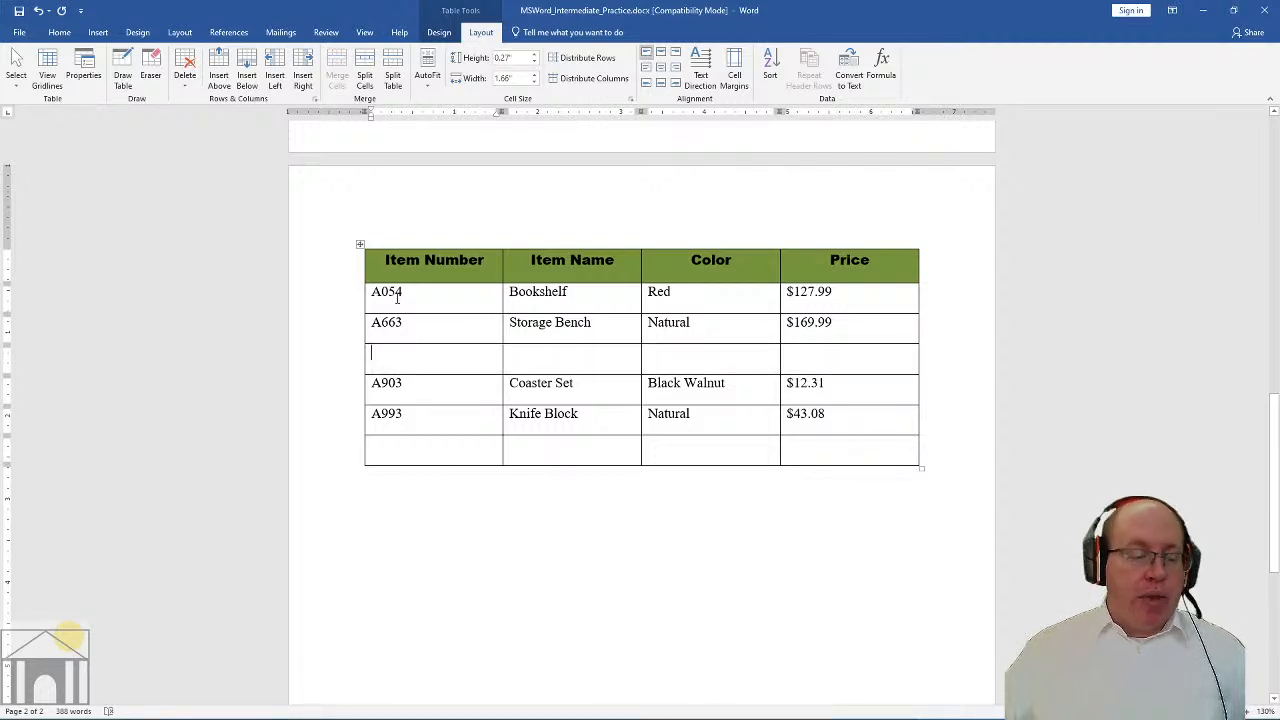
pyautogui.write('A725')
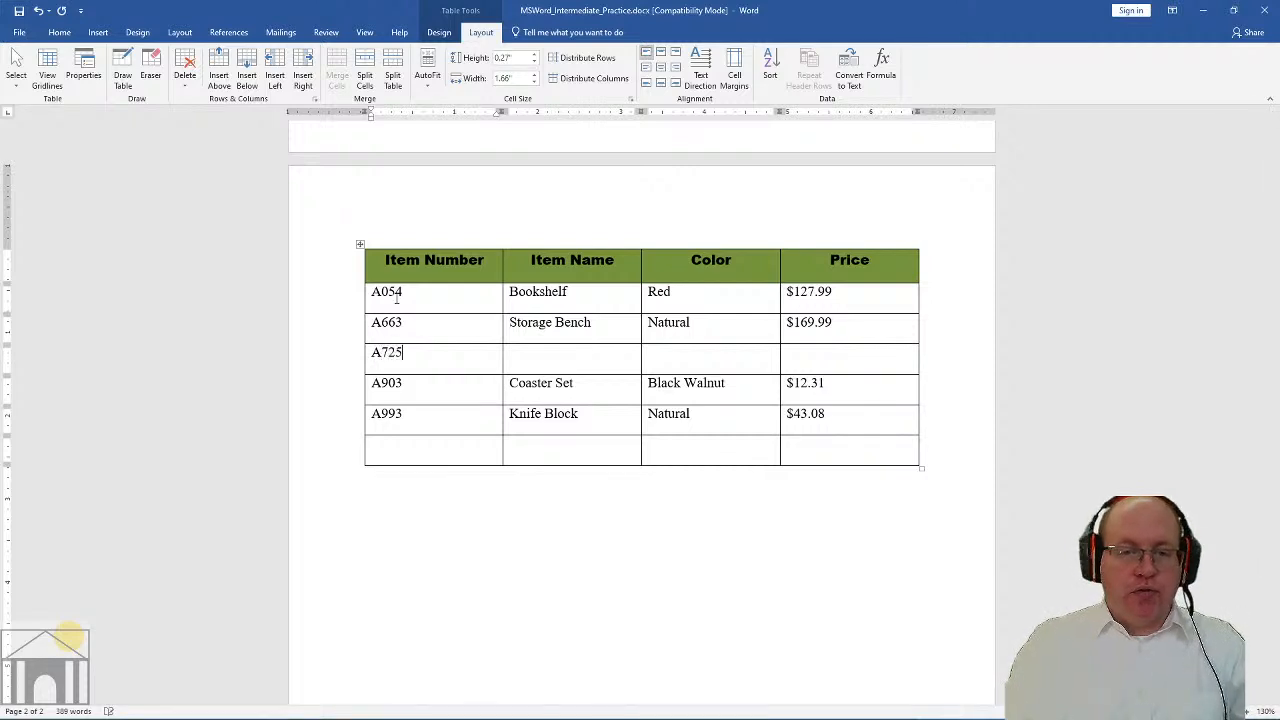
pyautogui.press('Tab')
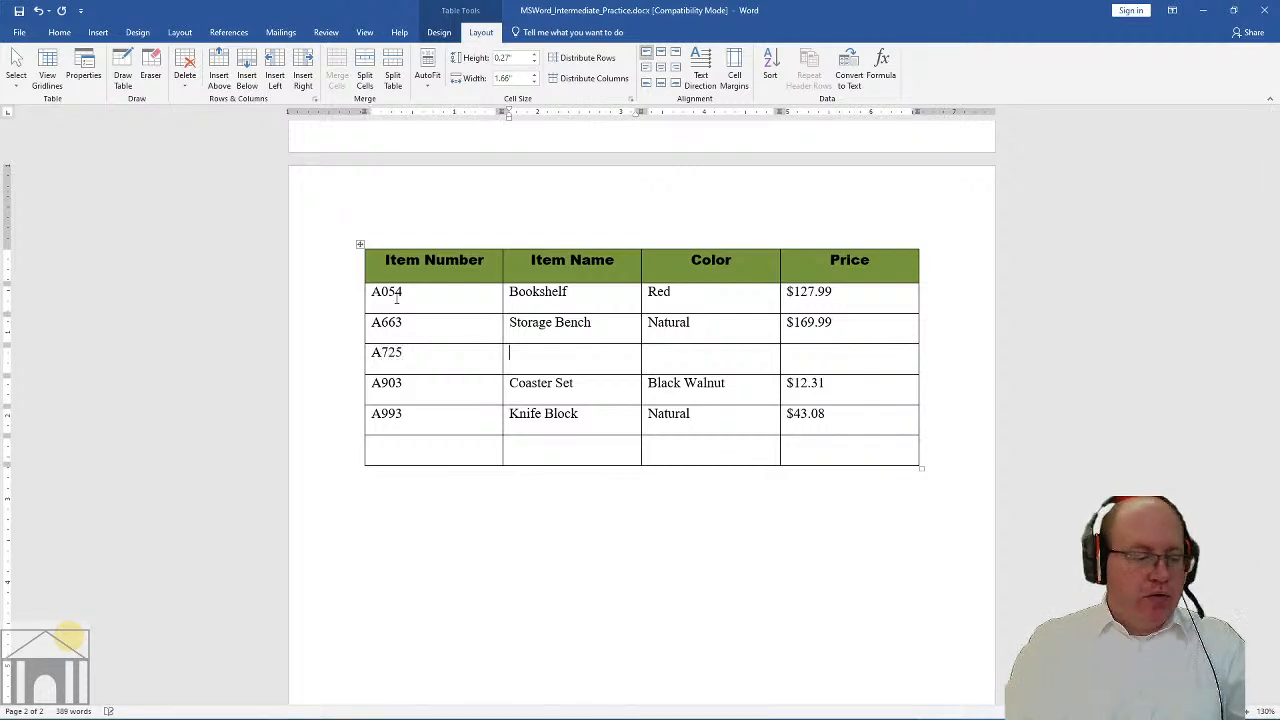
pyautogui.write('Bambo')
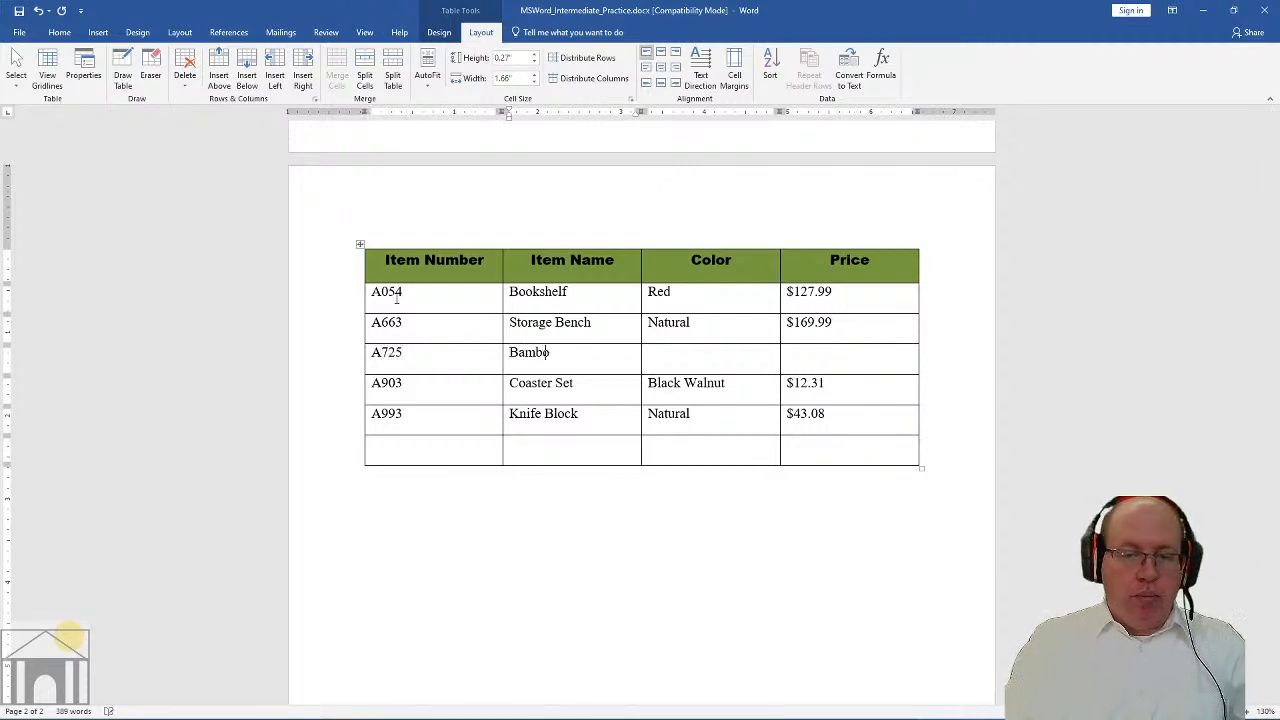
pyautogui.write('o Sh')
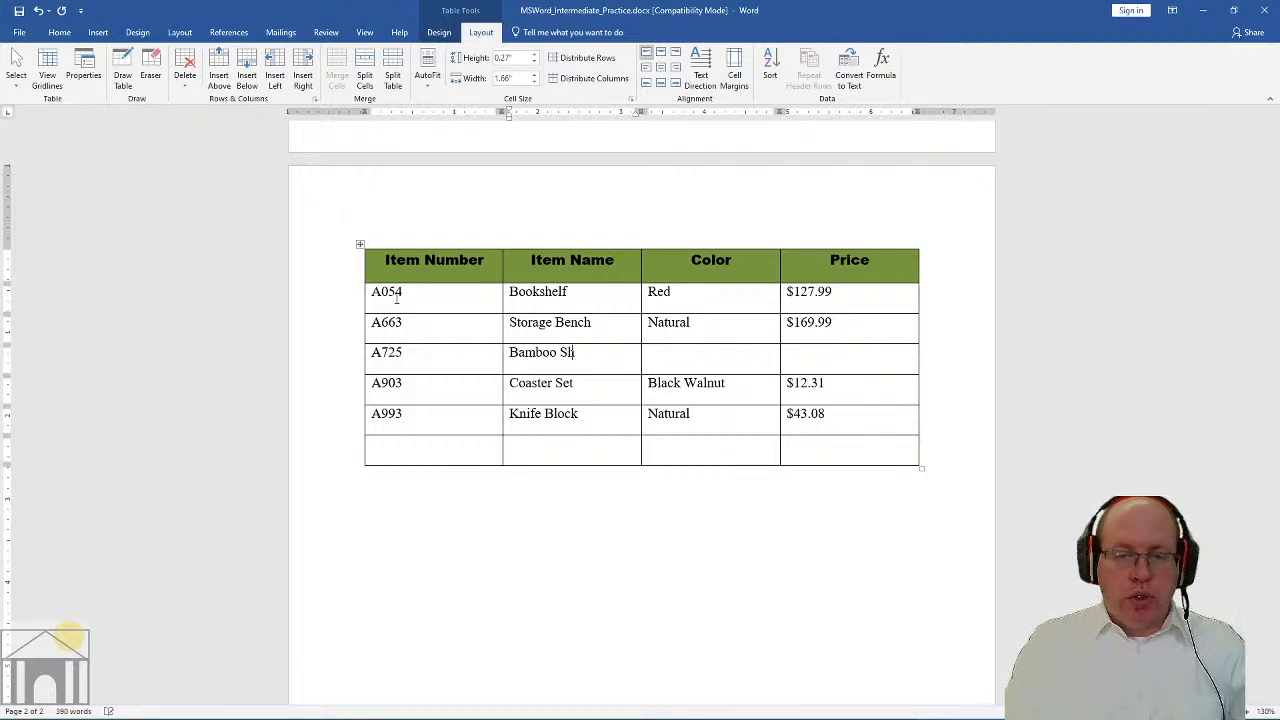
pyautogui.write('oe Rack')
pyautogui.press('Tab')
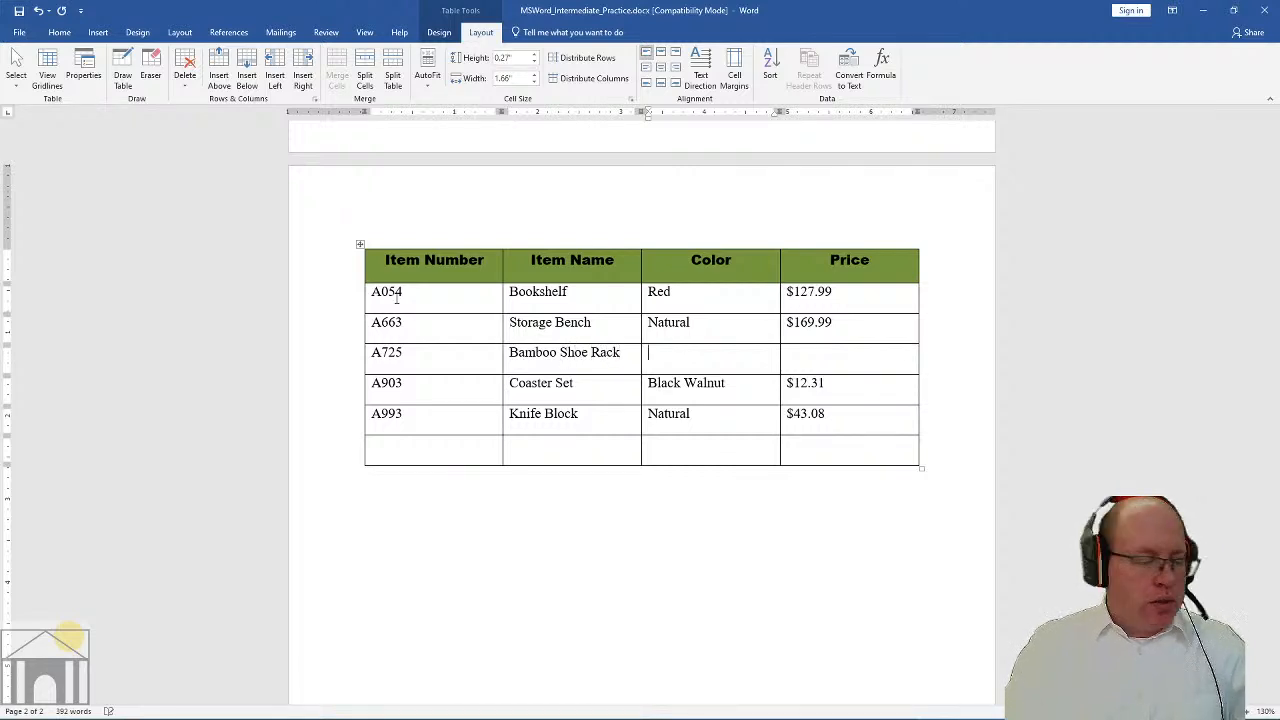
pyautogui.write('Natural')
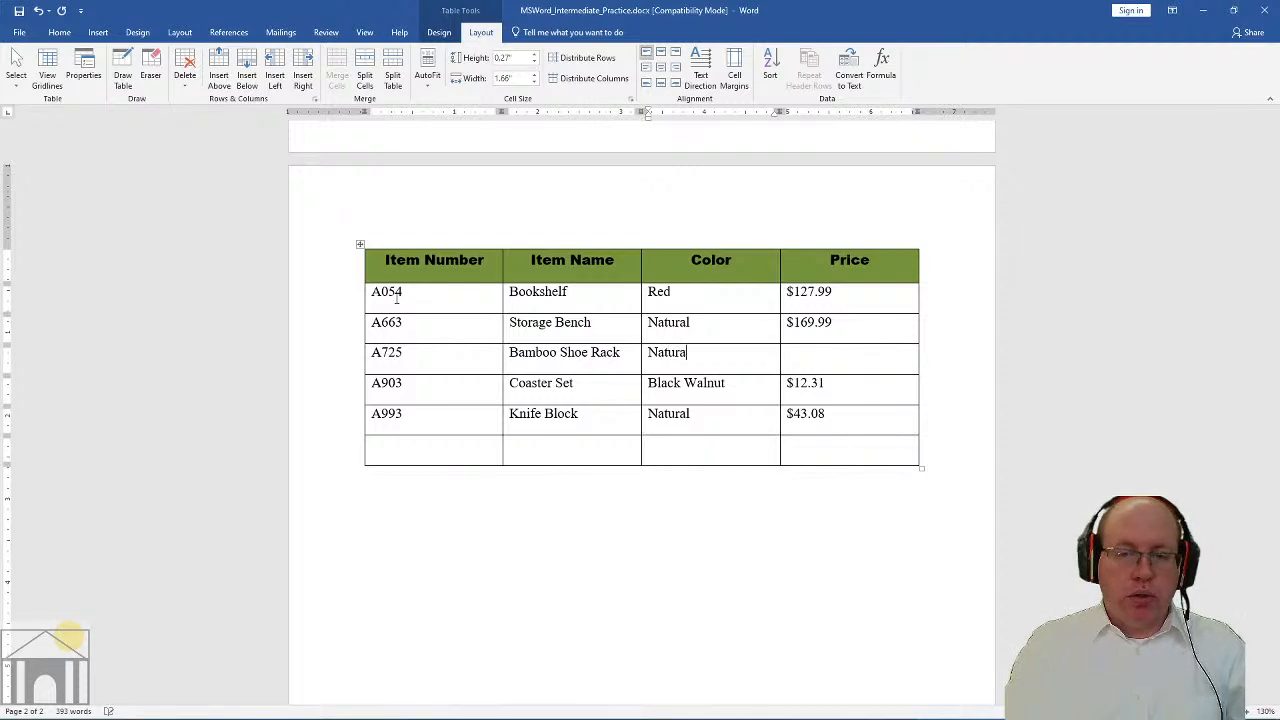
pyautogui.press('Tab')
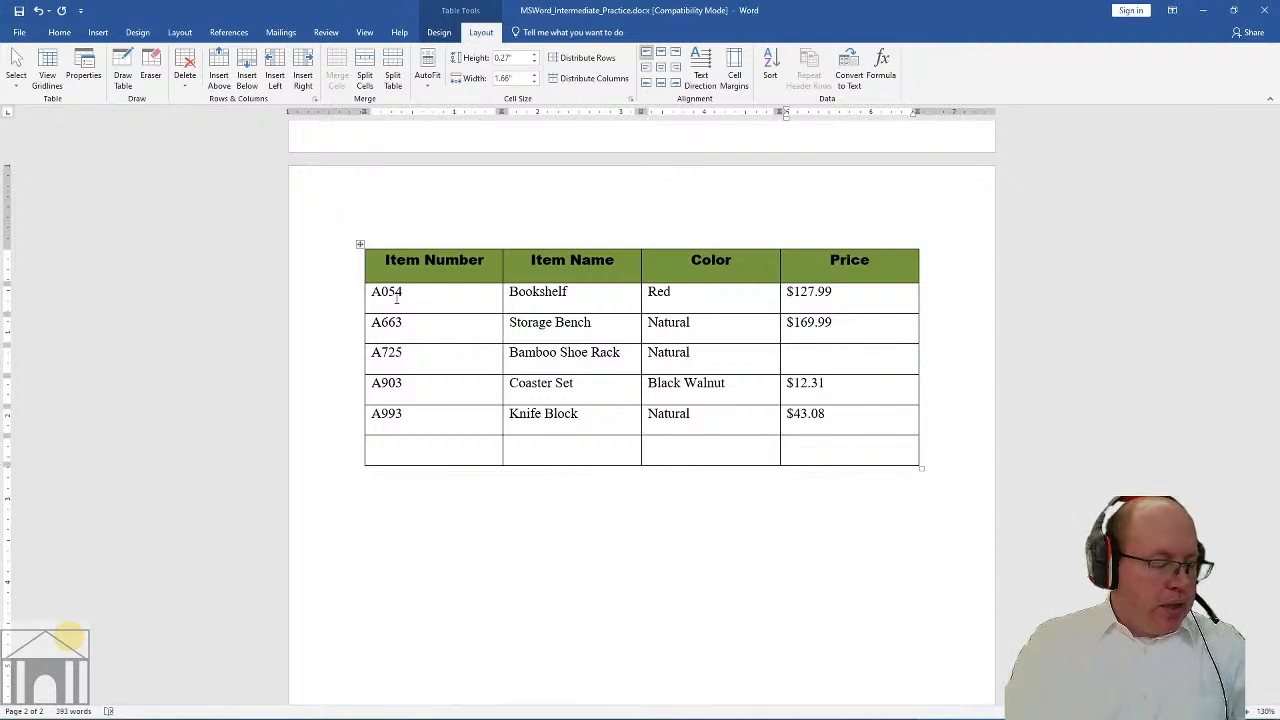
pyautogui.write('$')
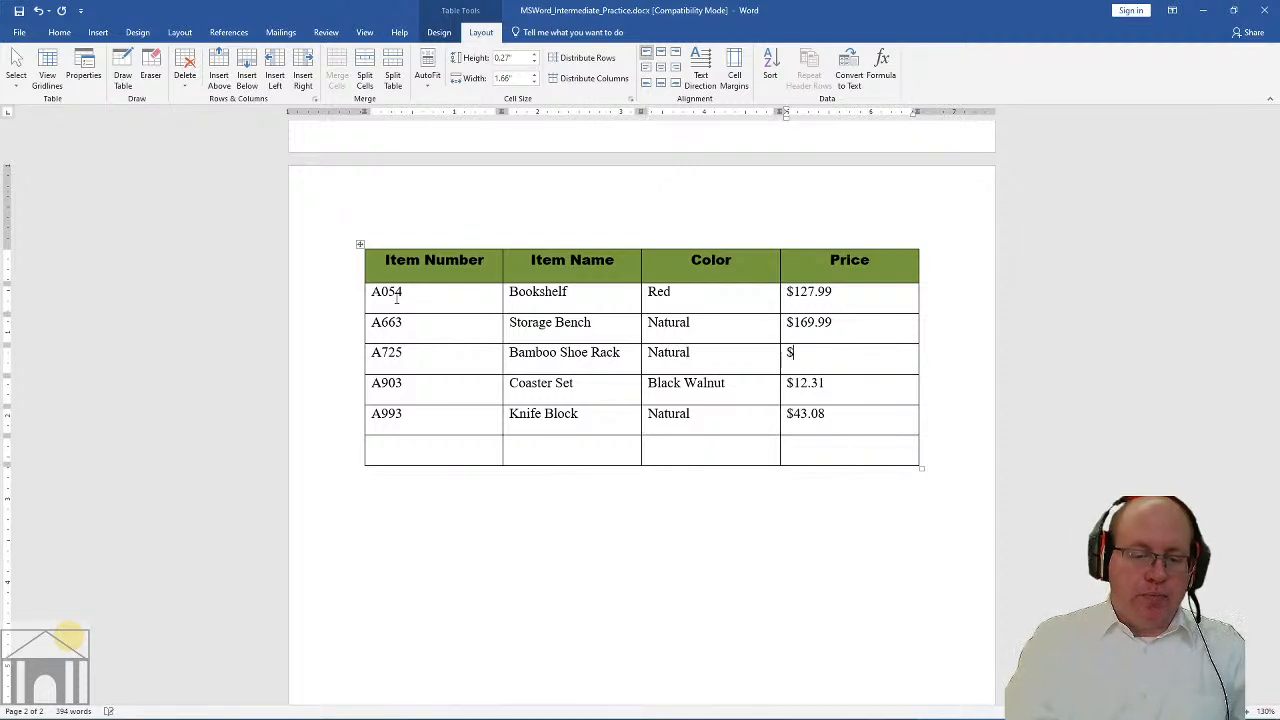
pyautogui.write('55.95')
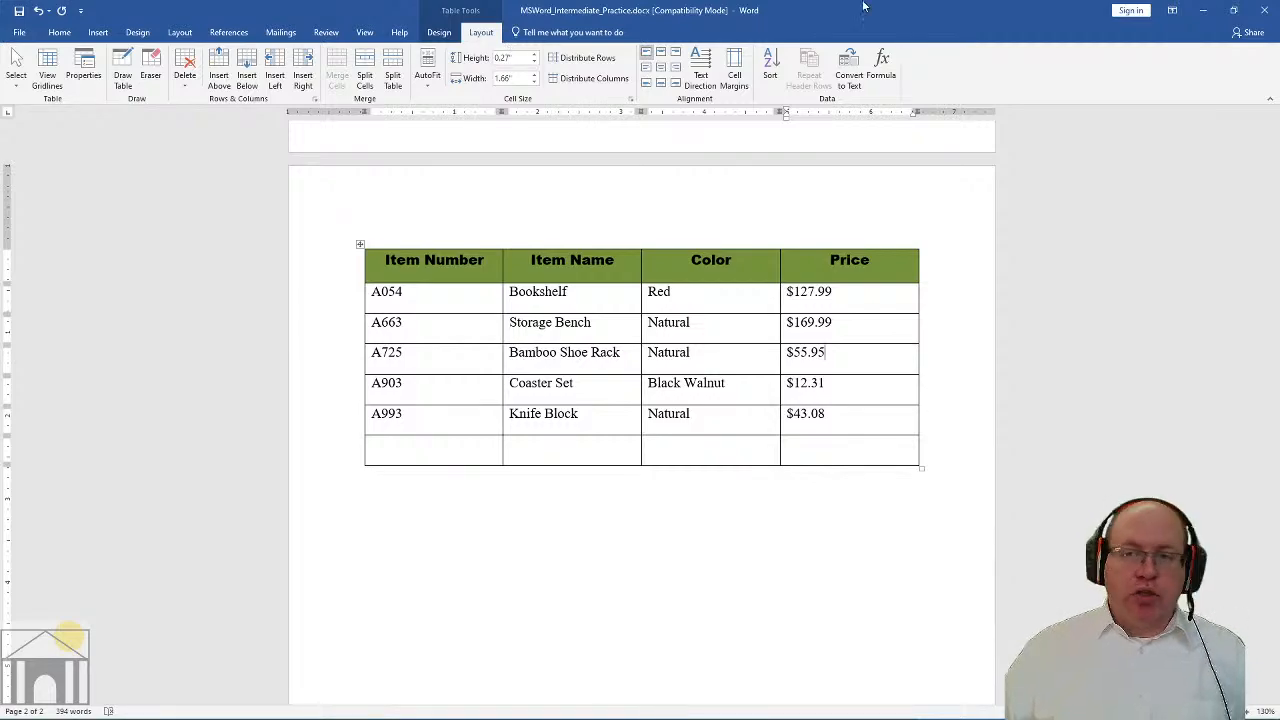
# Arrange the practice document side by side with the exercise PDF
pyautogui.moveTo(885, 10); pyautogui.dragTo(697, 155)
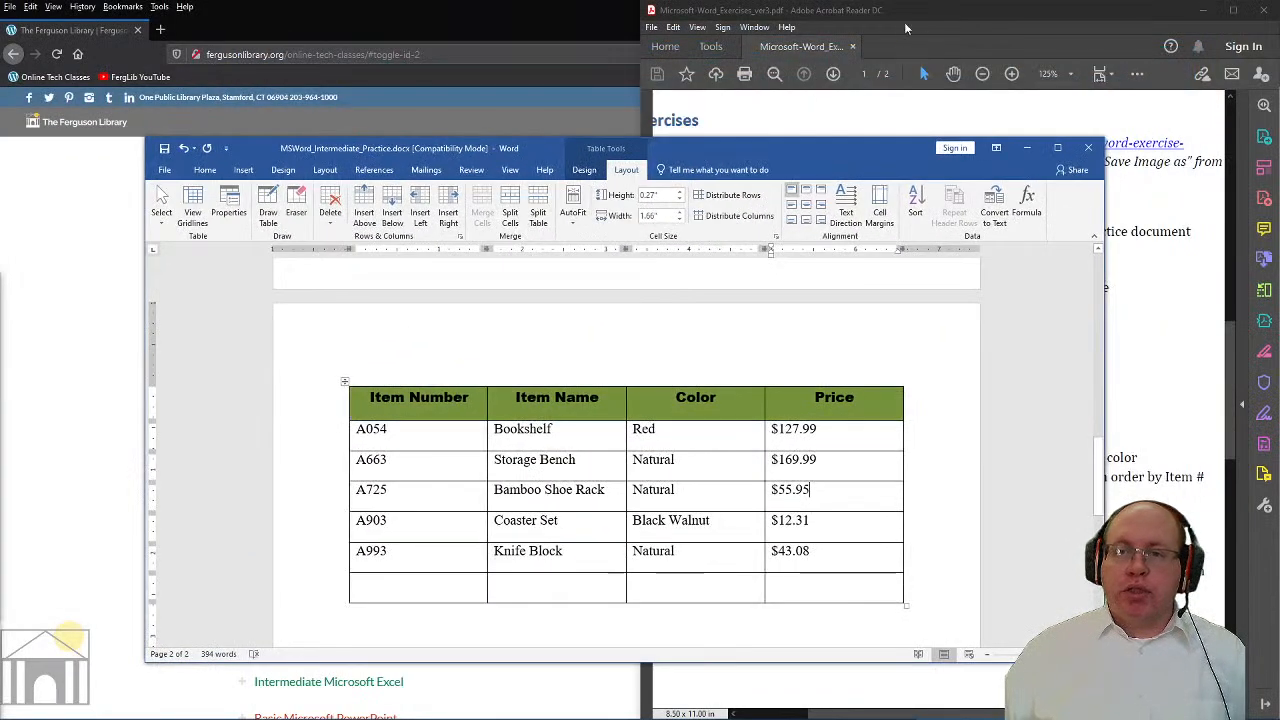
pyautogui.moveTo(904, 24); pyautogui.dragTo(1278, 30)
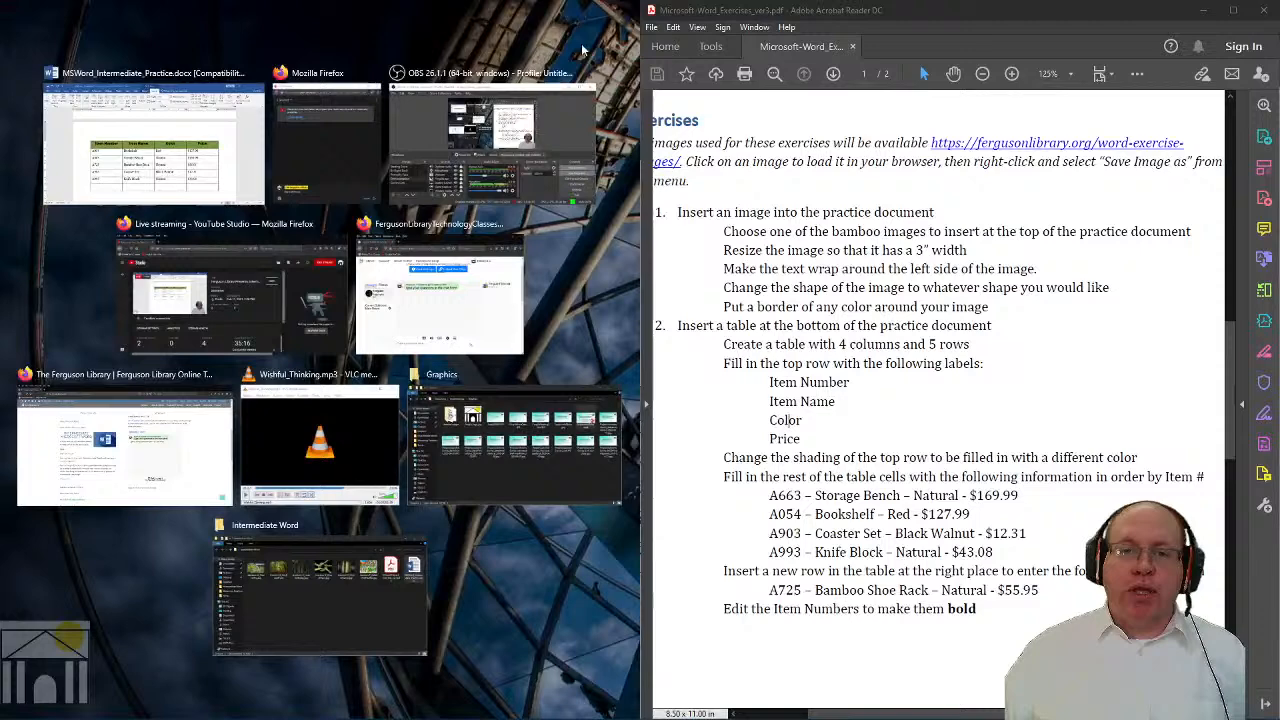
pyautogui.click(190, 147)
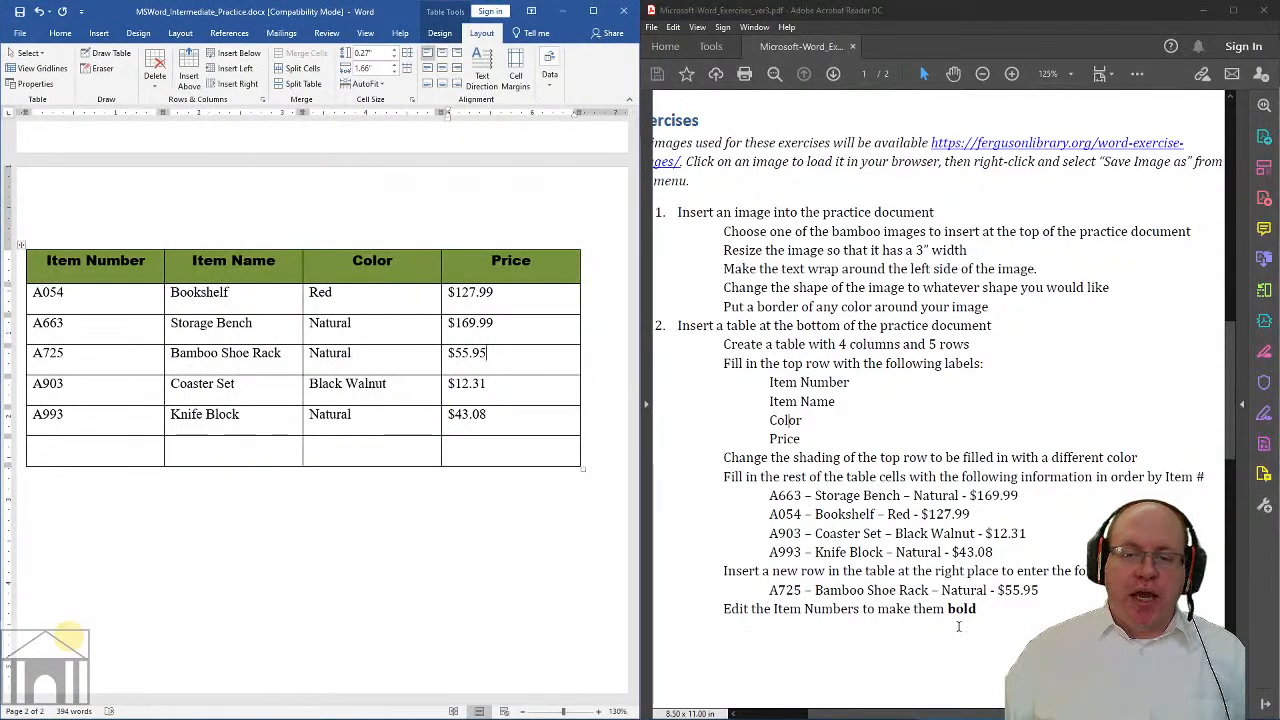
# Make the item numbers A054 through A993 in the first table column bold
pyautogui.click(76, 366)
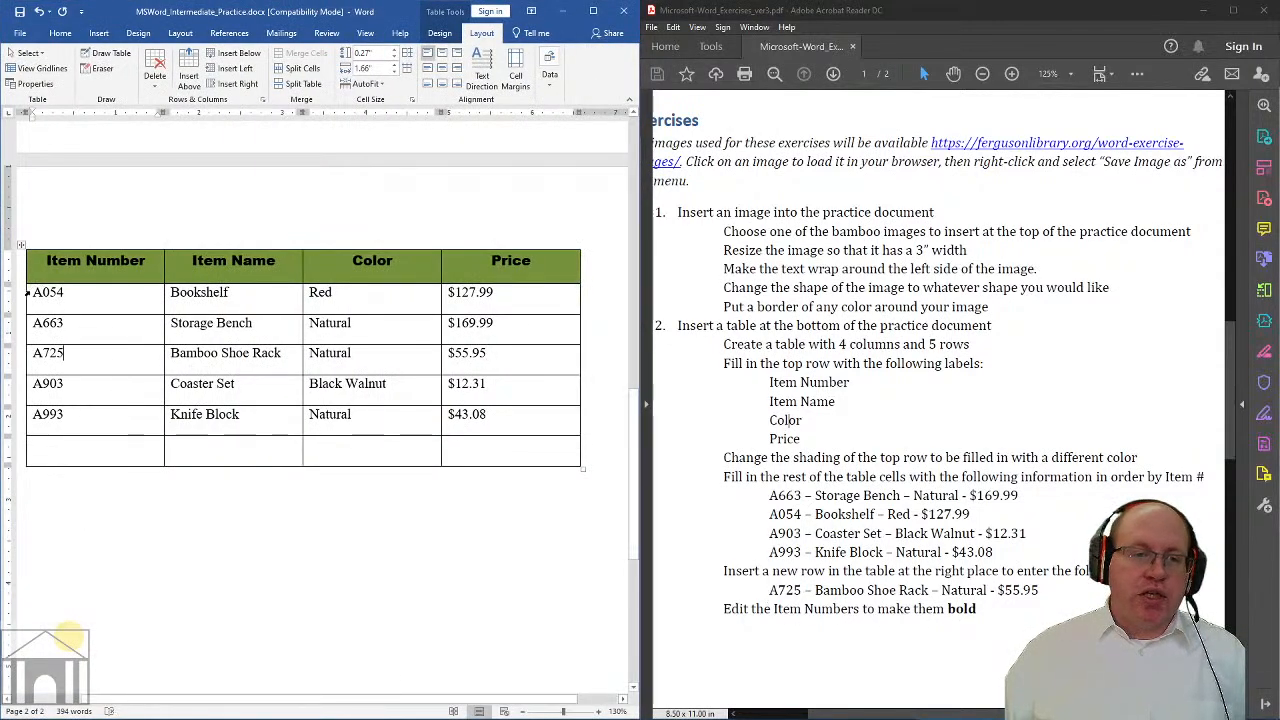
pyautogui.moveTo(34, 292); pyautogui.dragTo(74, 428)
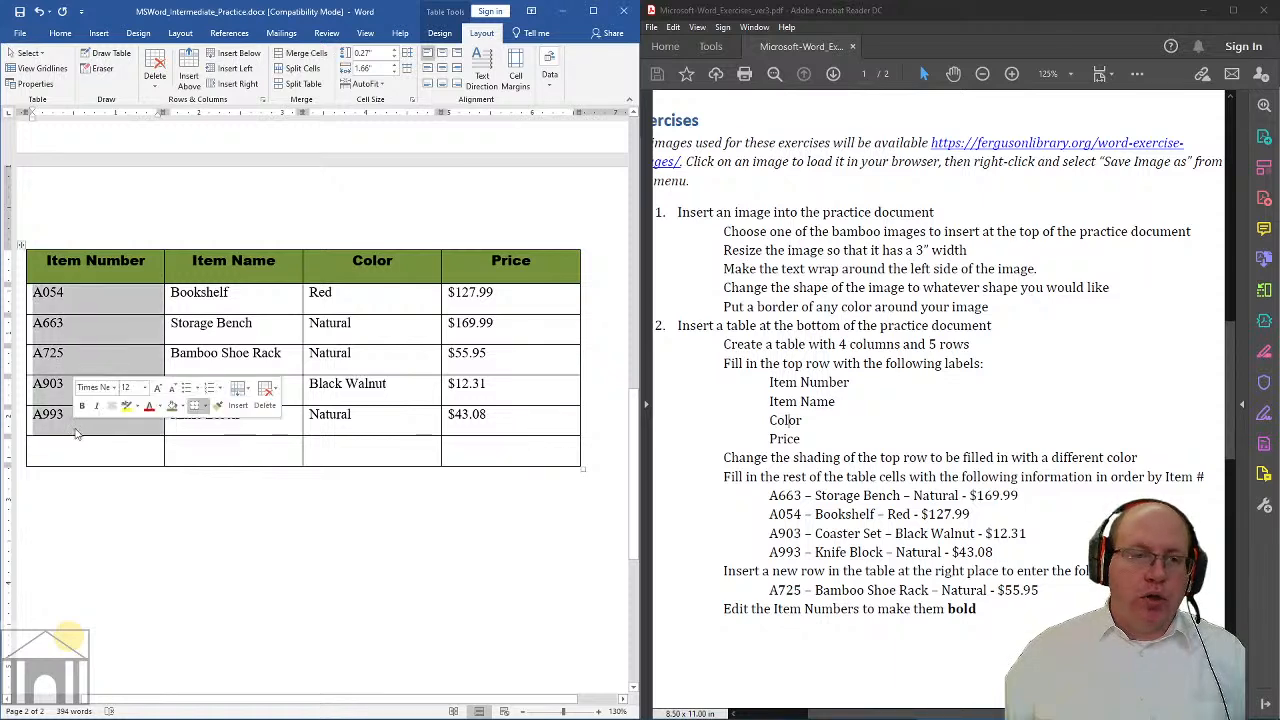
pyautogui.click(60, 33)
pyautogui.click(59, 78)
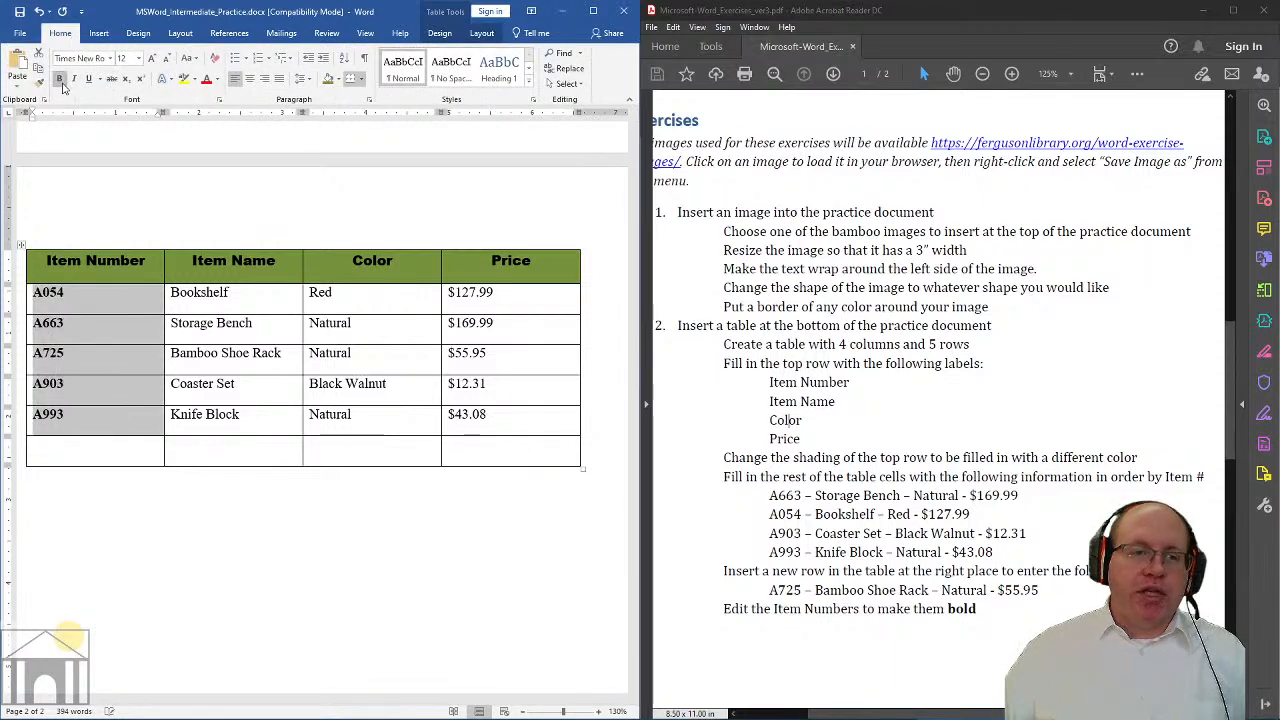
# Maximize the practice document window and show the layout tools for the item table
pyautogui.click(102, 298)
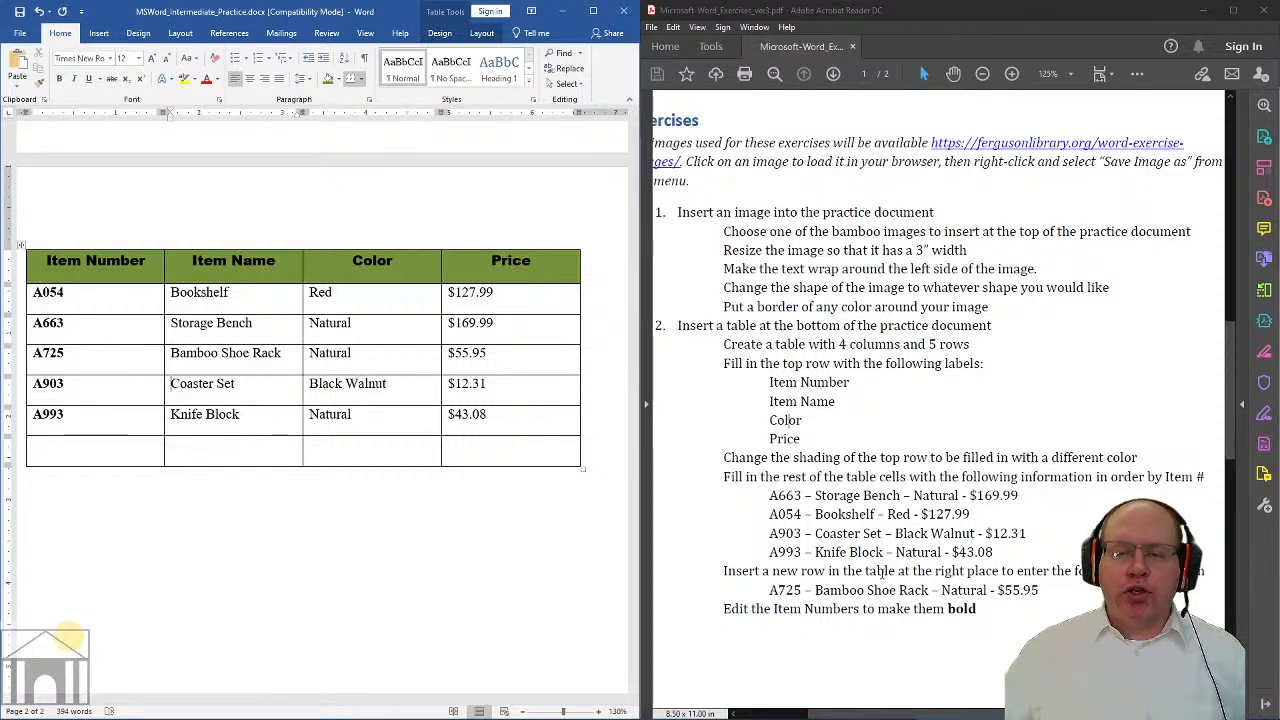
pyautogui.click(967, 573)
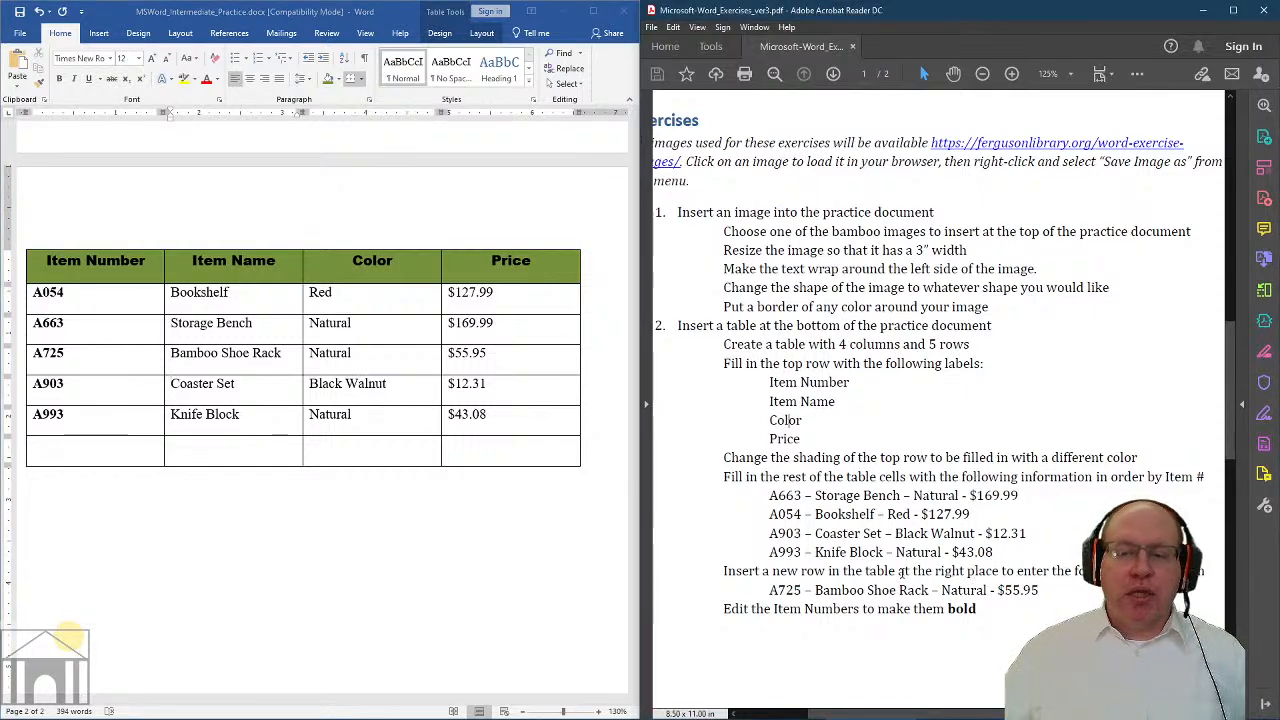
pyautogui.click(70, 330)
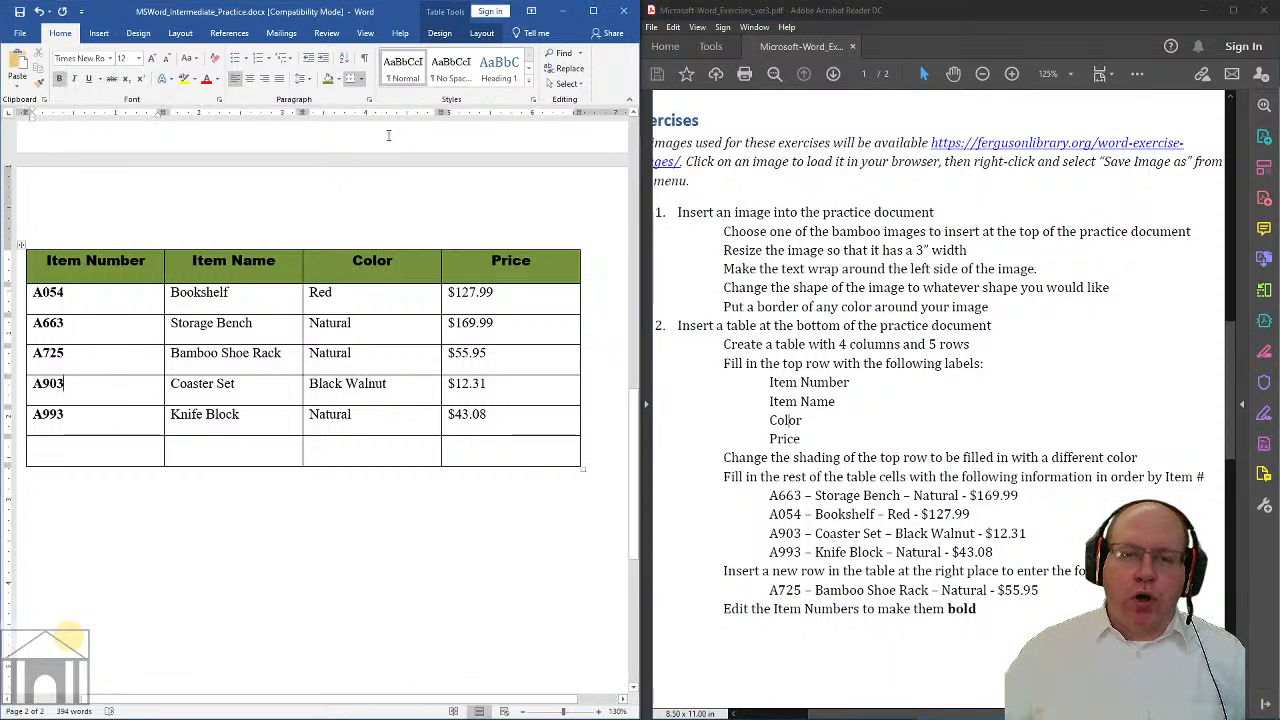
pyautogui.click(482, 34)
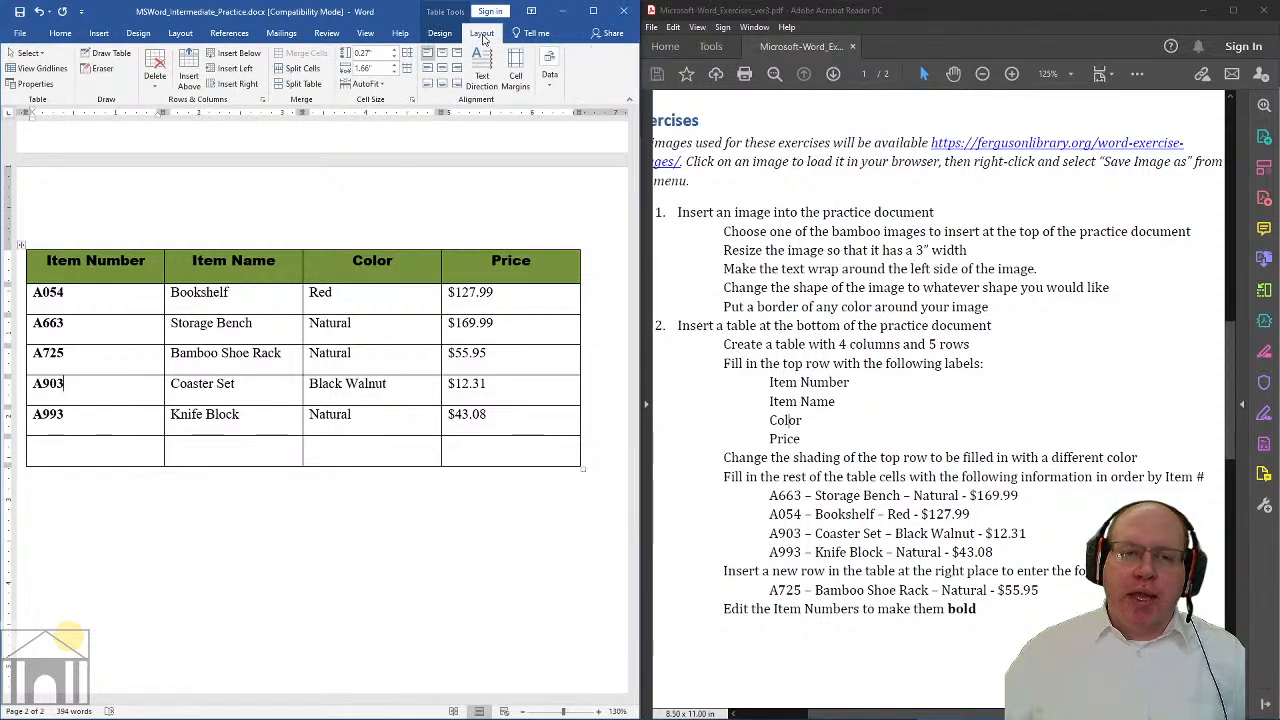
pyautogui.click(593, 10)
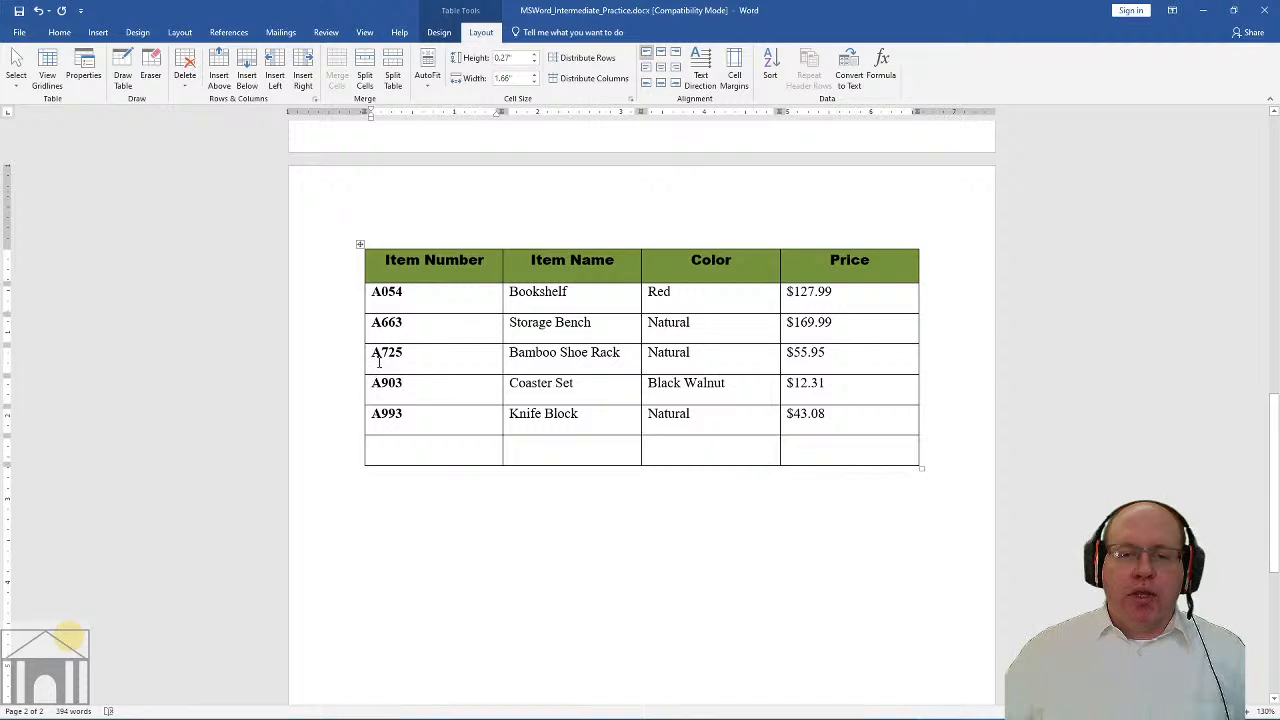
pyautogui.moveTo(372, 354); pyautogui.dragTo(844, 362)
pyautogui.click(440, 385)
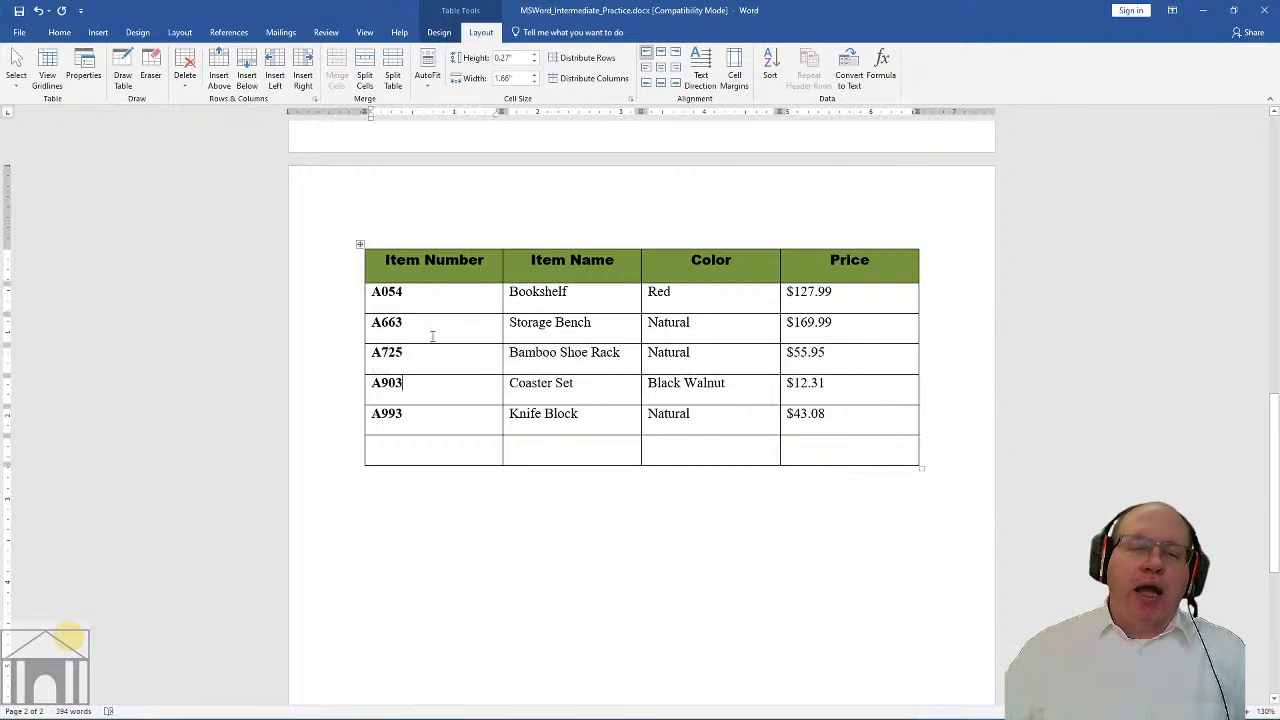
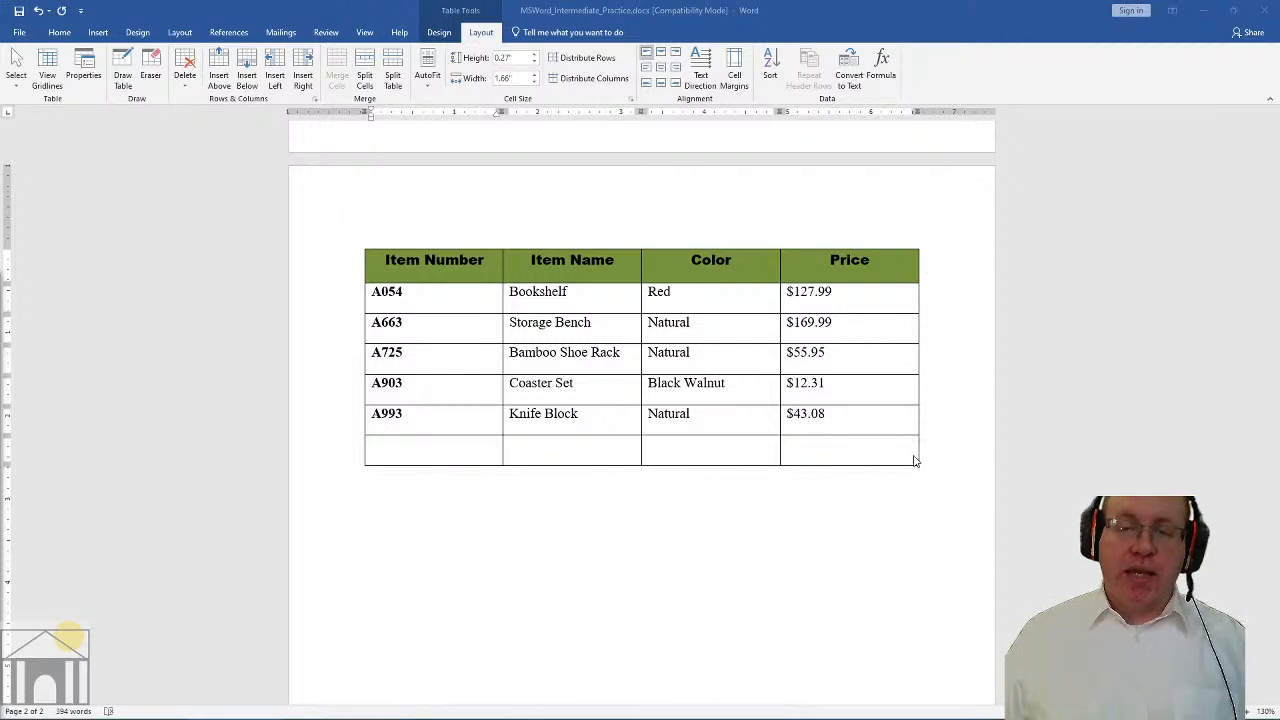
# Insert a column to the right of the Price column and head it "In Stock?"
pyautogui.click(855, 291)
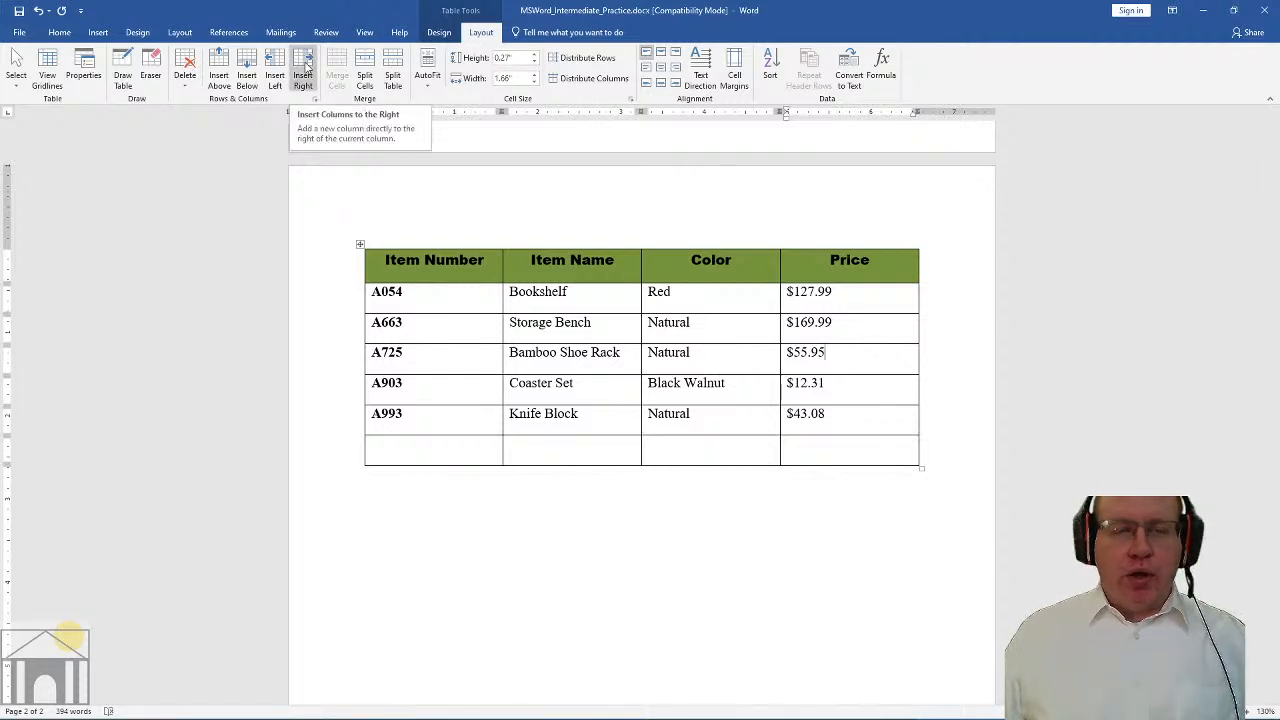
pyautogui.click(303, 70)
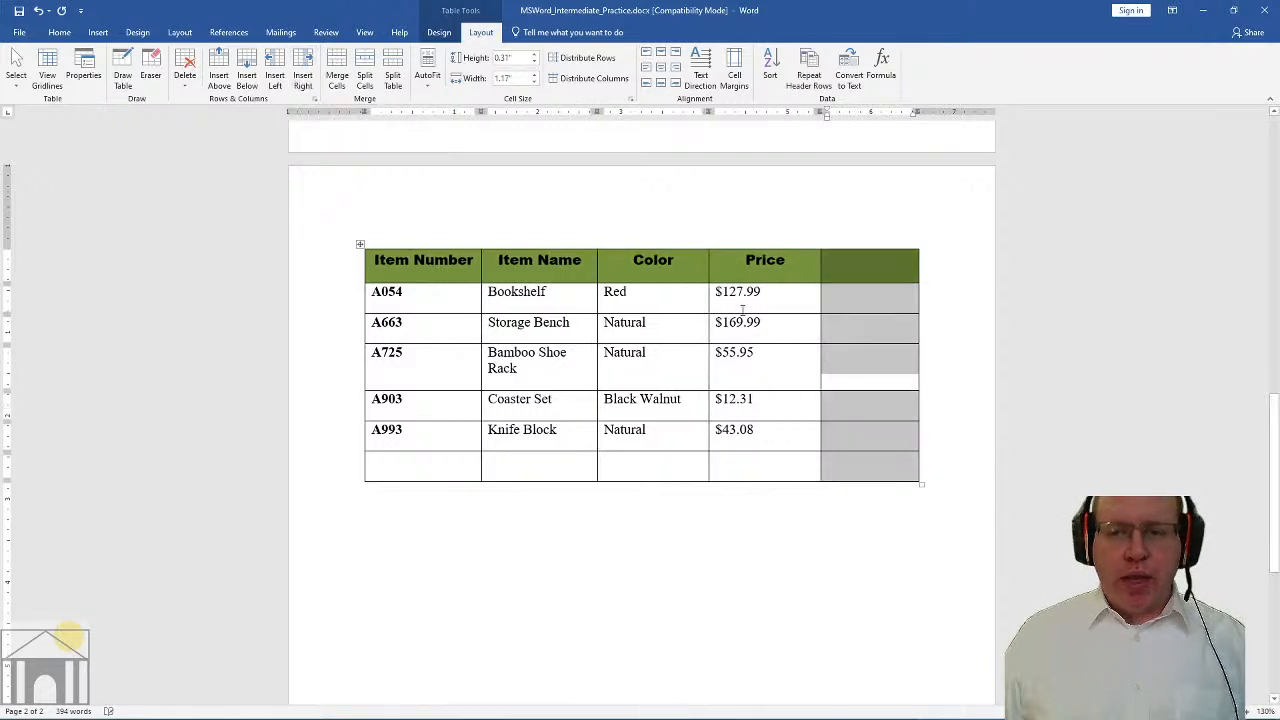
pyautogui.click(883, 291)
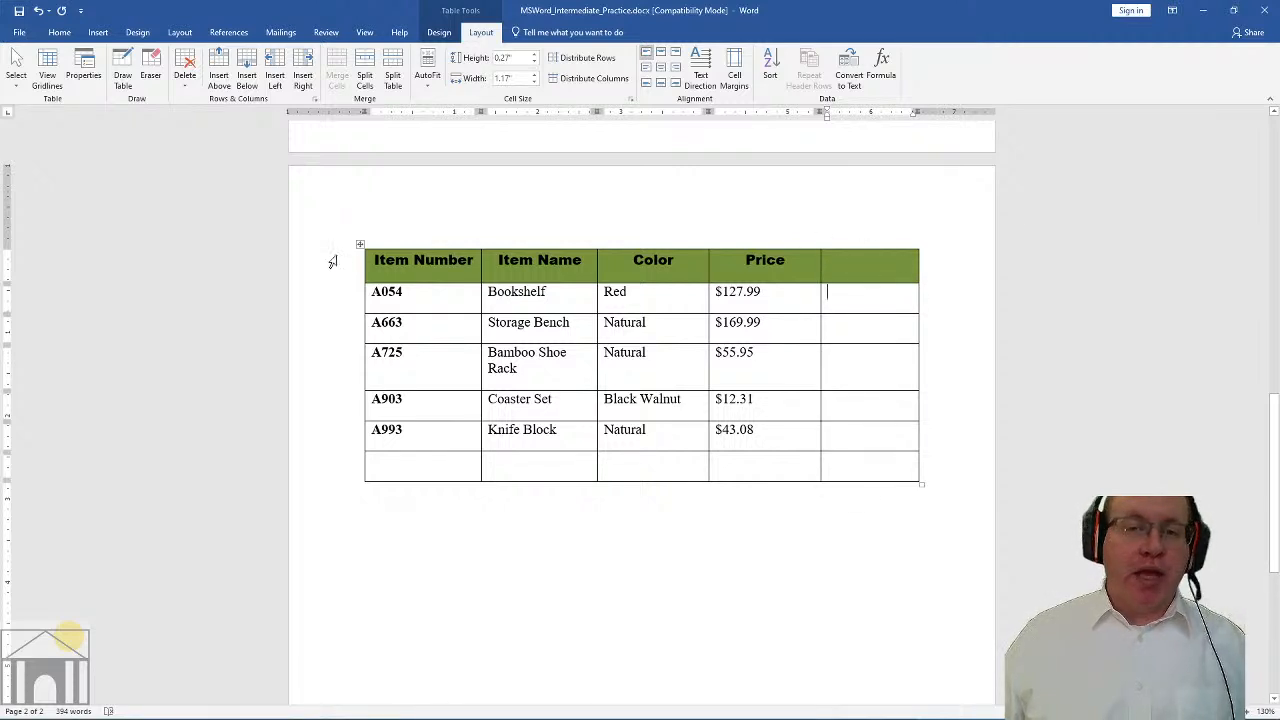
pyautogui.click(847, 267)
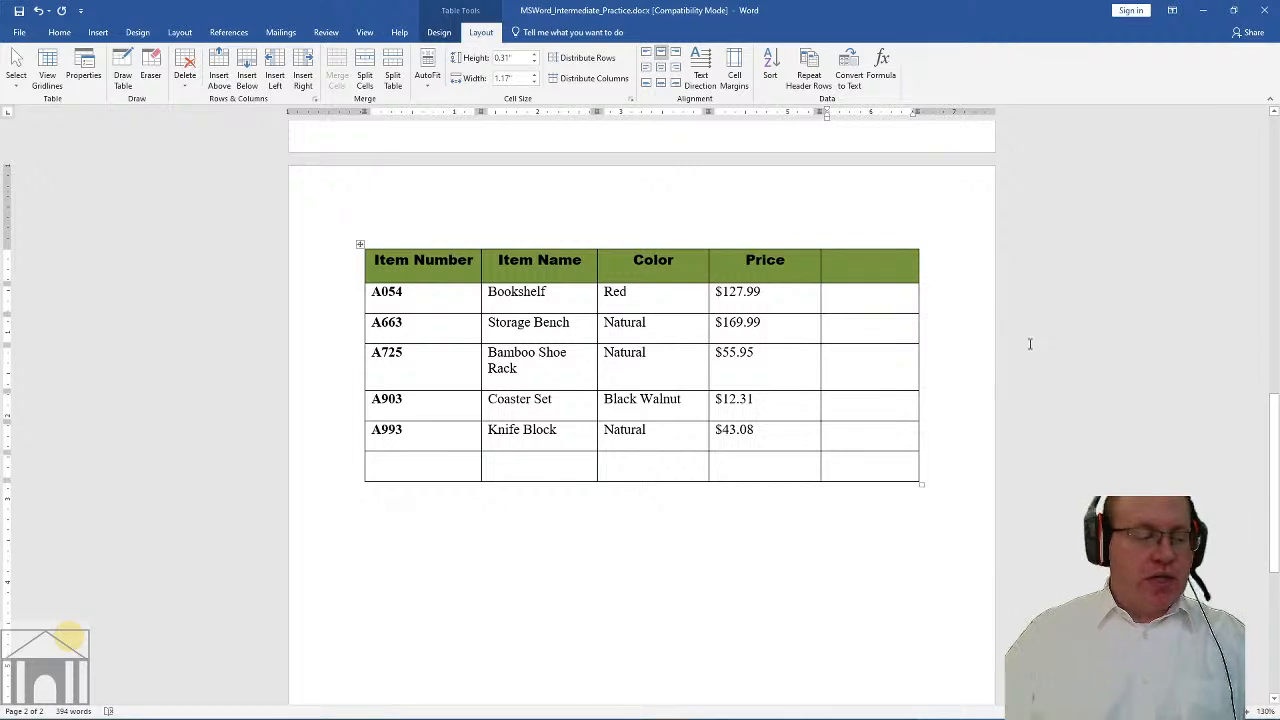
pyautogui.write('O')
pyautogui.press('BackSpace')
pyautogui.write('In')
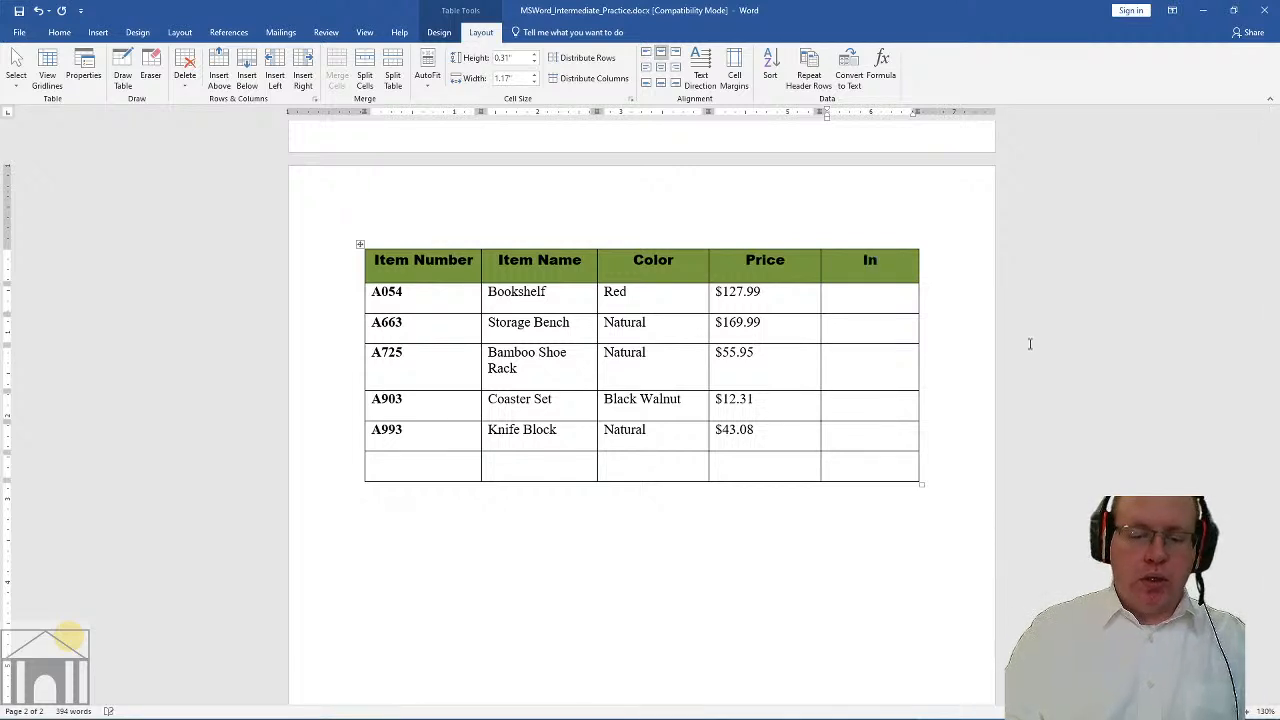
pyautogui.write(' Stock?')
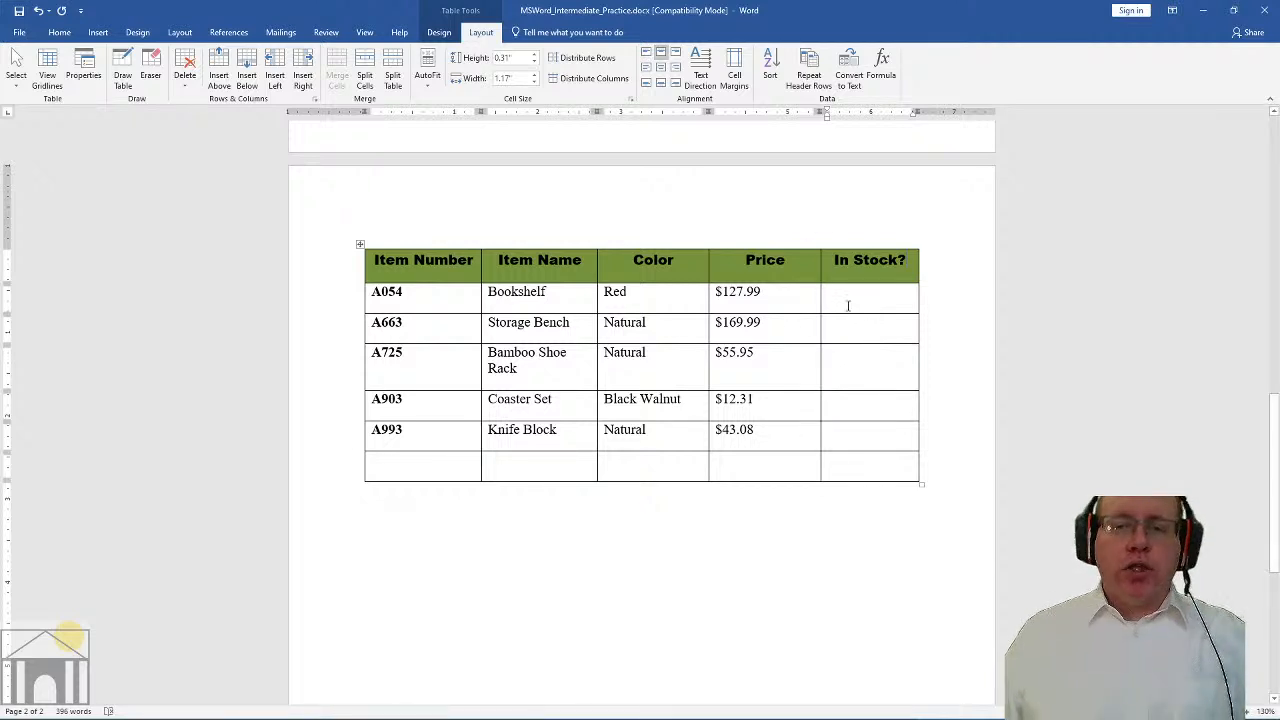
# Fill the In Stock? column with Yes for the Bookshelf, No for the Storage Bench and No for the Bamboo Shoe Rack
pyautogui.click(858, 303)
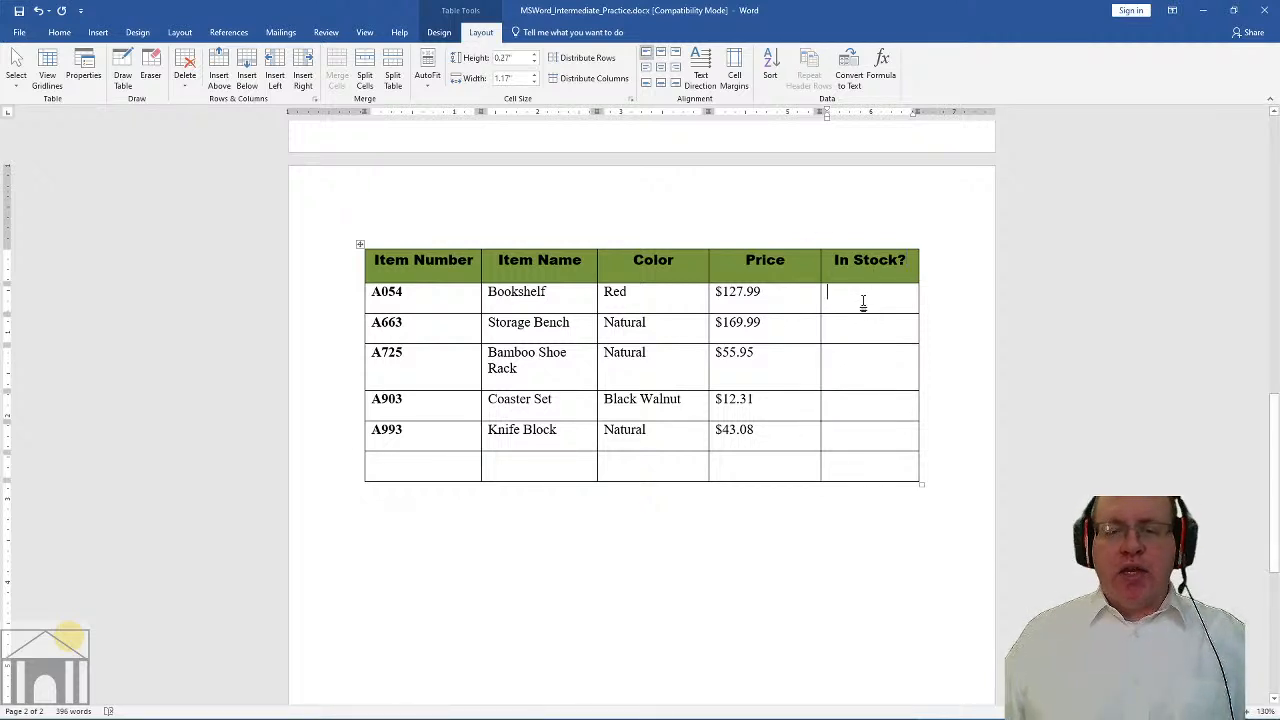
pyautogui.write('Yes')
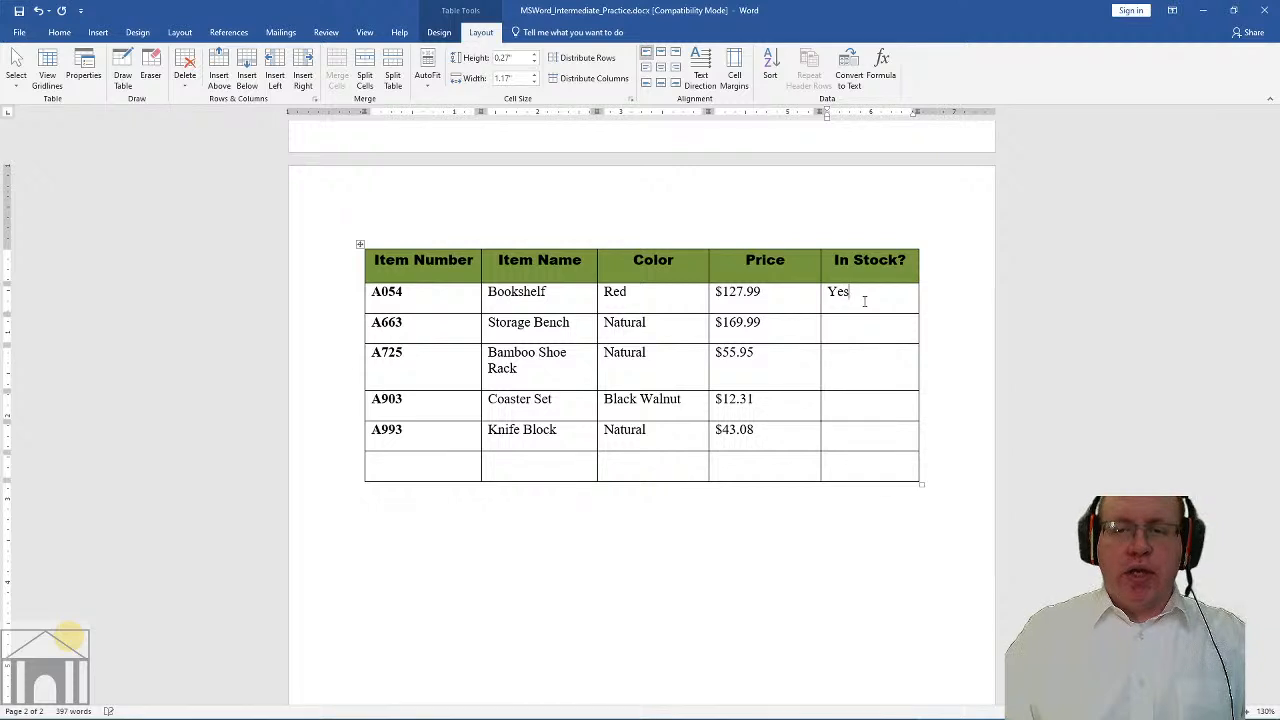
pyautogui.press('Return')
pyautogui.press('BackSpace')
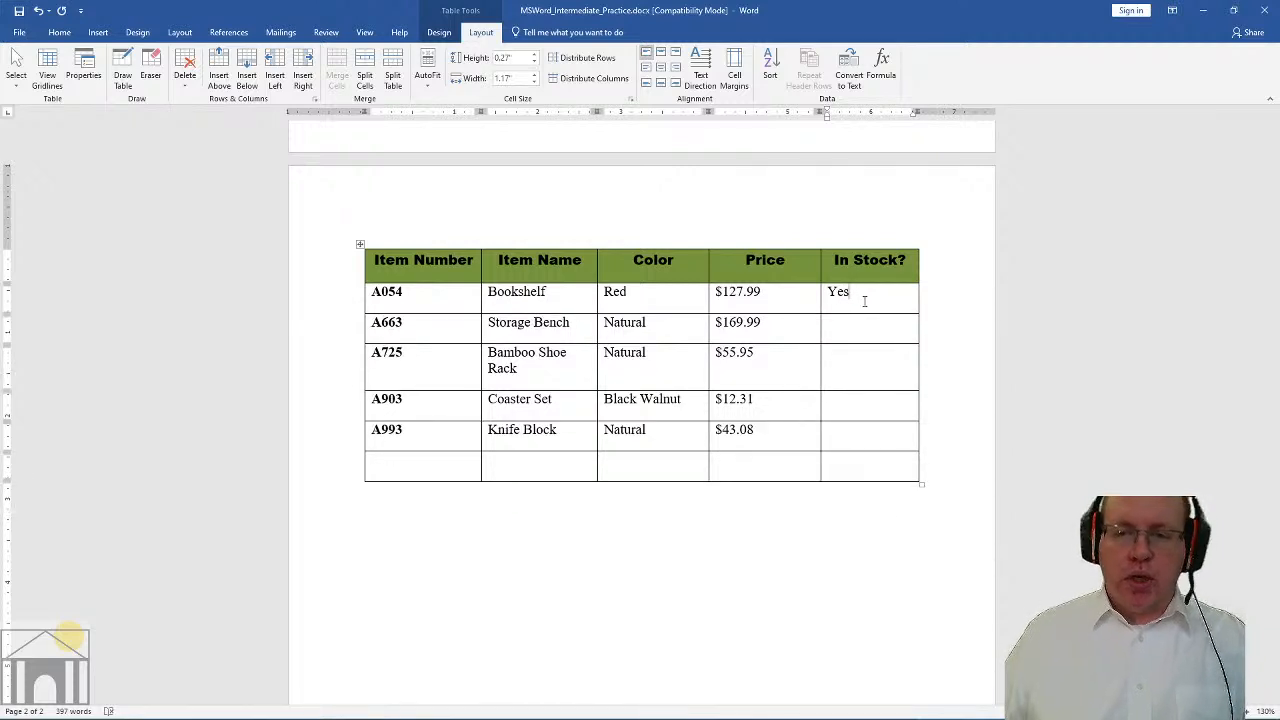
pyautogui.click(862, 328)
pyautogui.write('No')
pyautogui.click(848, 354)
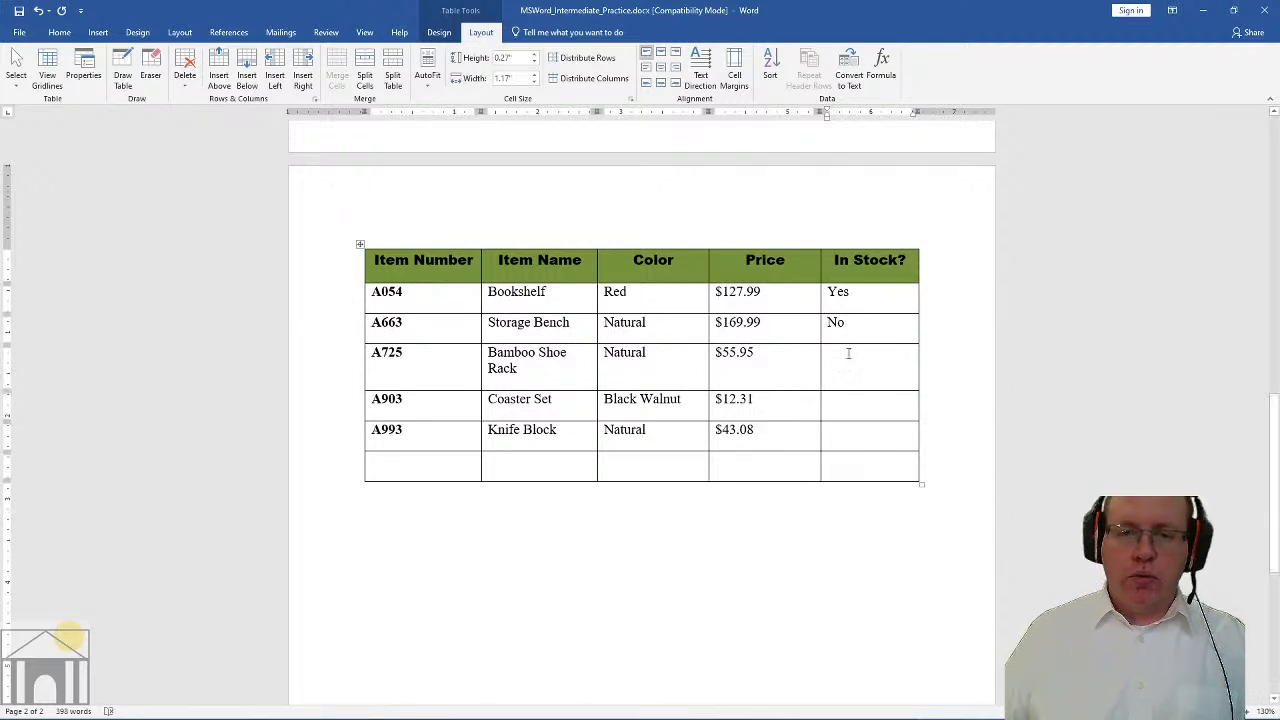
pyautogui.write('No')
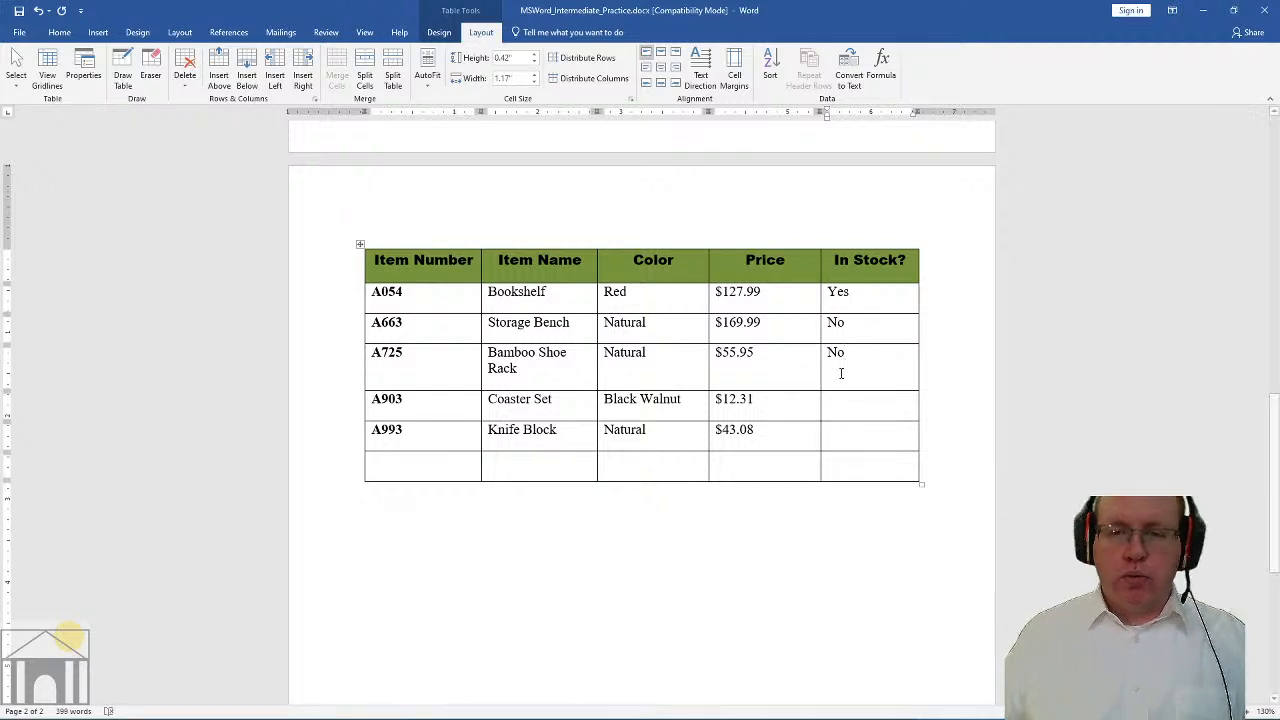
# Enter Yes in the In Stock? column for both the Coaster Set and the Knife Block
pyautogui.click(856, 414)
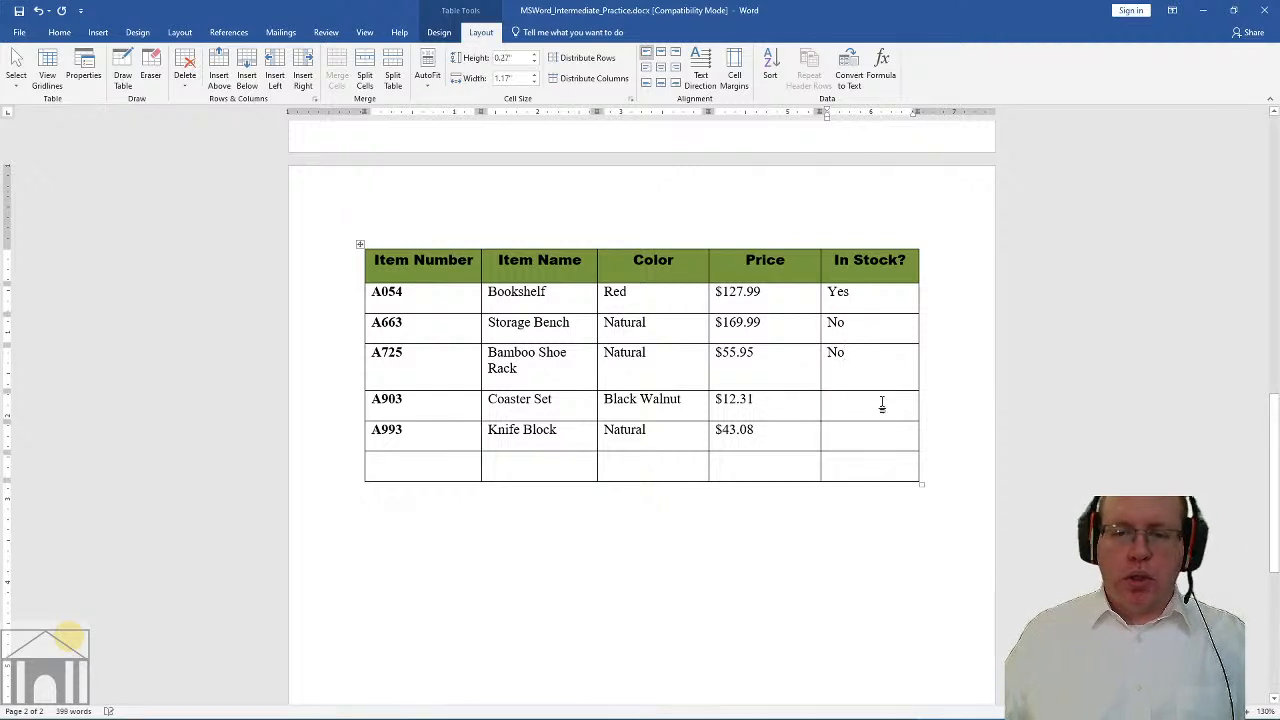
pyautogui.write('T')
pyautogui.press('BackSpace')
pyautogui.press('BackSpace')
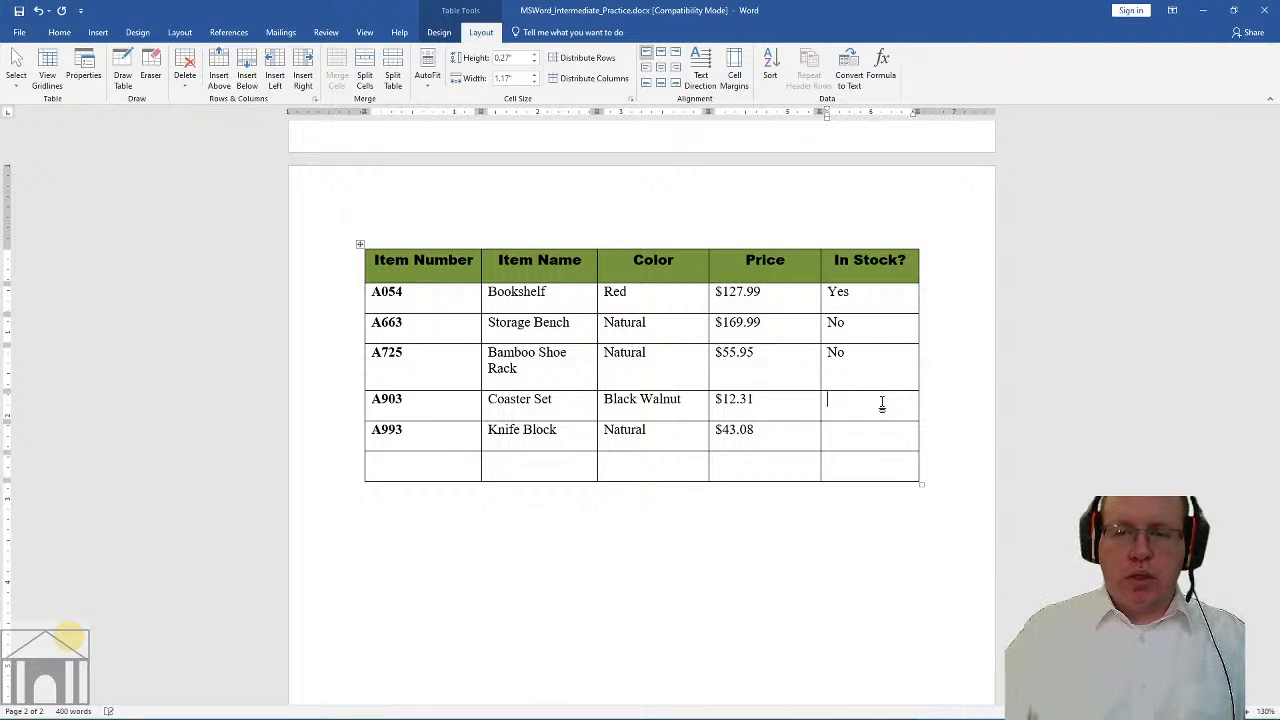
pyautogui.write('Yes')
pyautogui.click(866, 430)
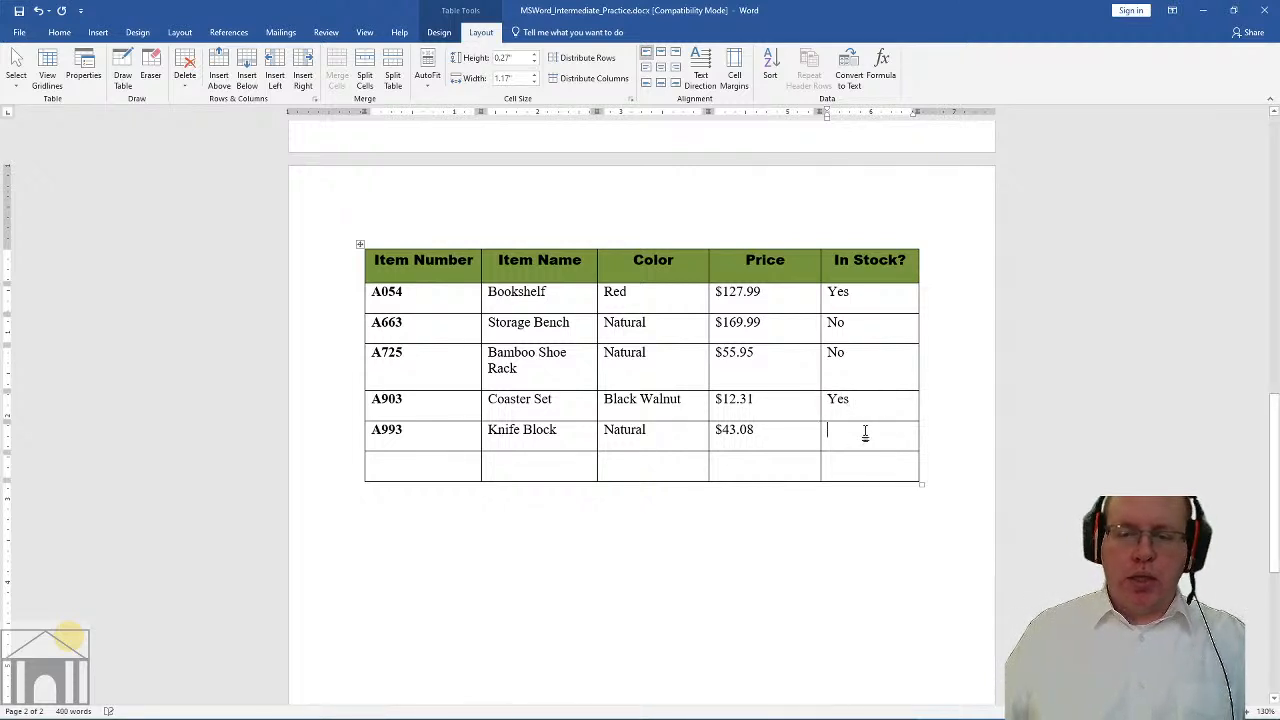
pyautogui.write('Yes')
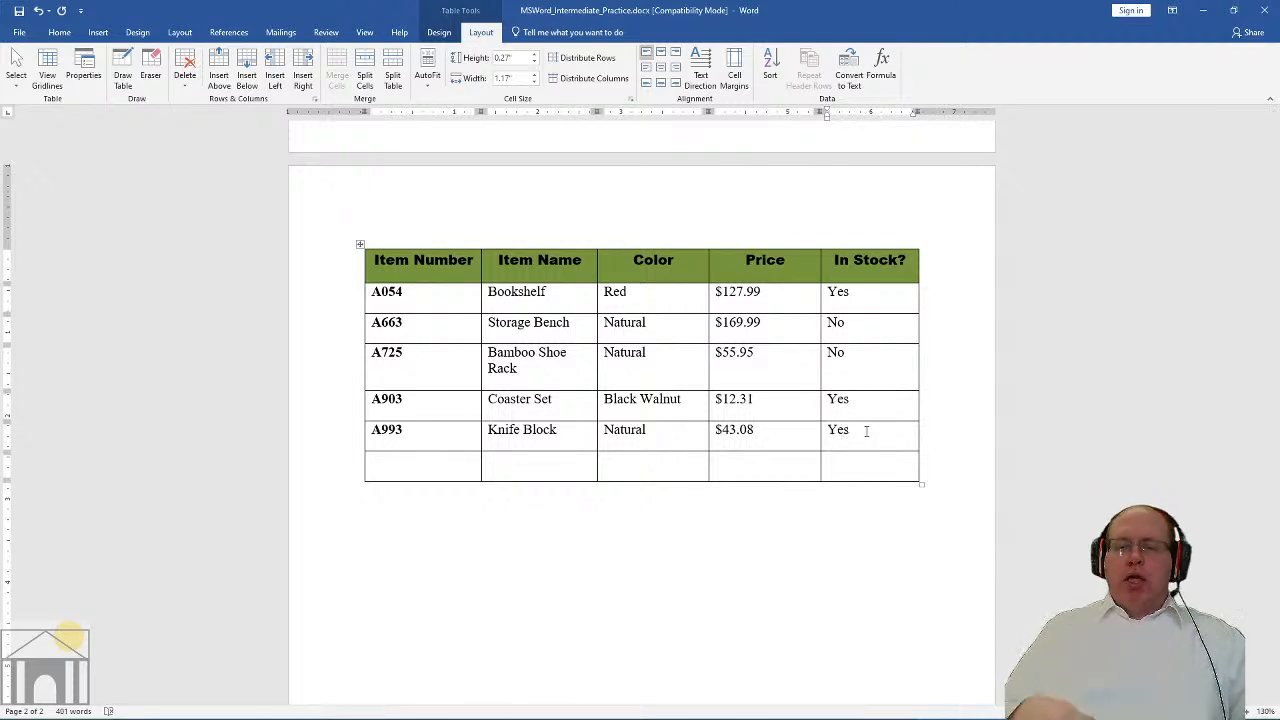
# Delete the empty last row of the item table
pyautogui.tripleClick(365, 466)
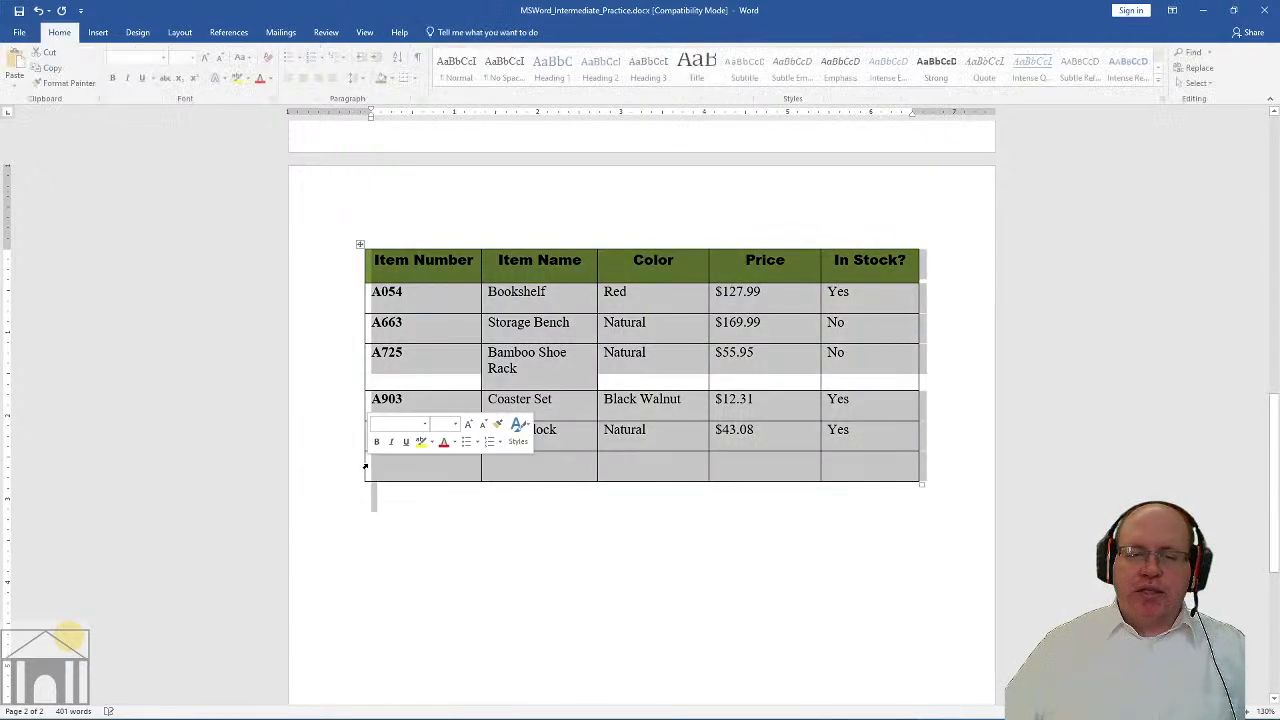
pyautogui.click(365, 467)
pyautogui.doubleClick(365, 467)
pyautogui.rightClick(368, 466)
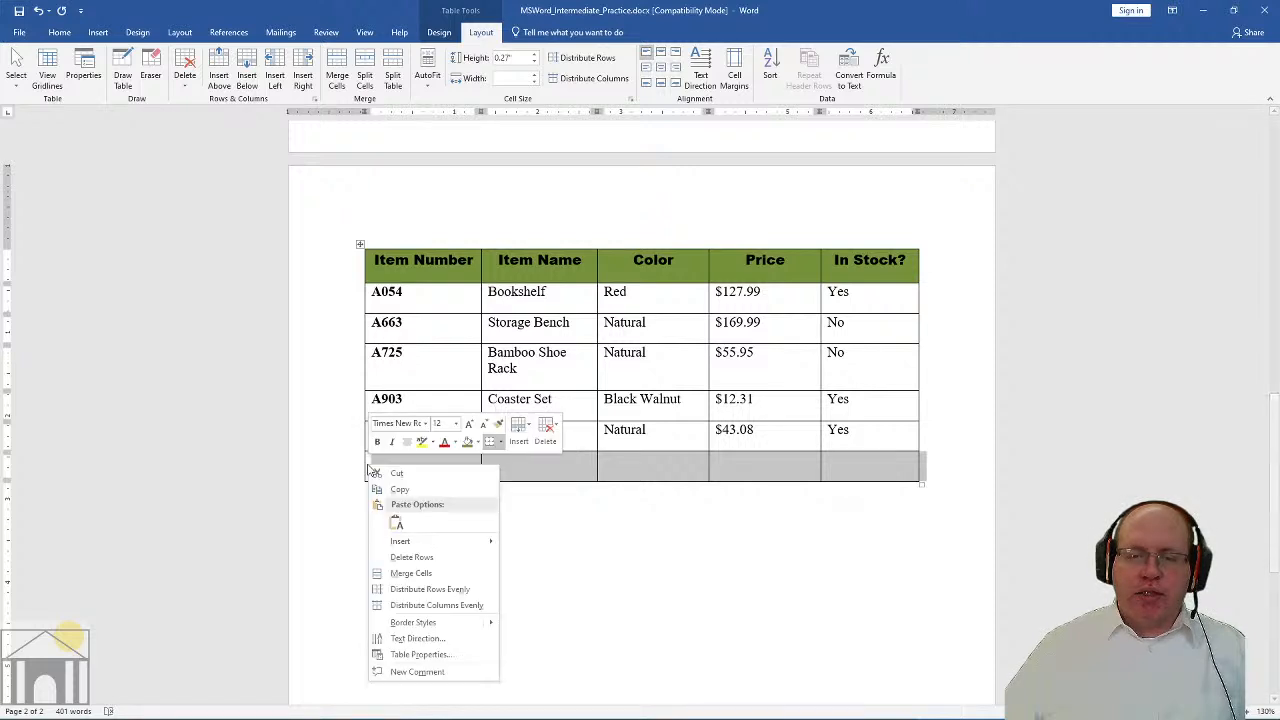
pyautogui.click(408, 557)
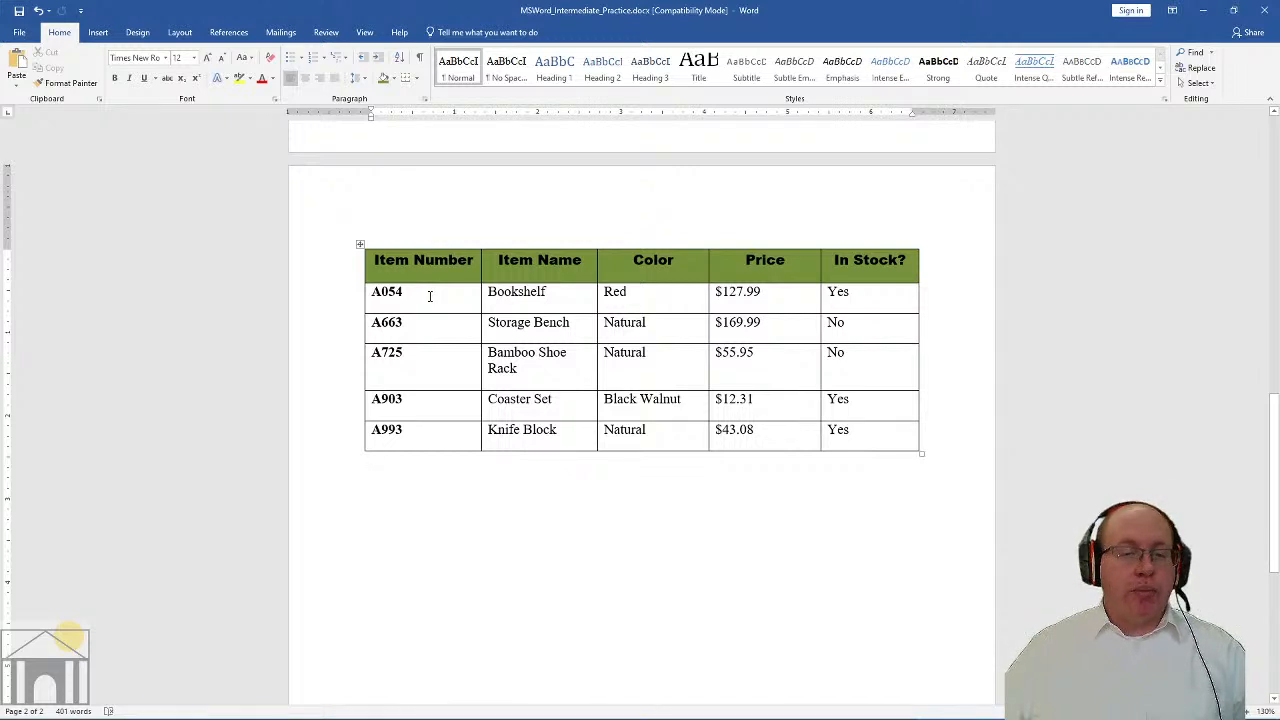
pyautogui.click(386, 292)
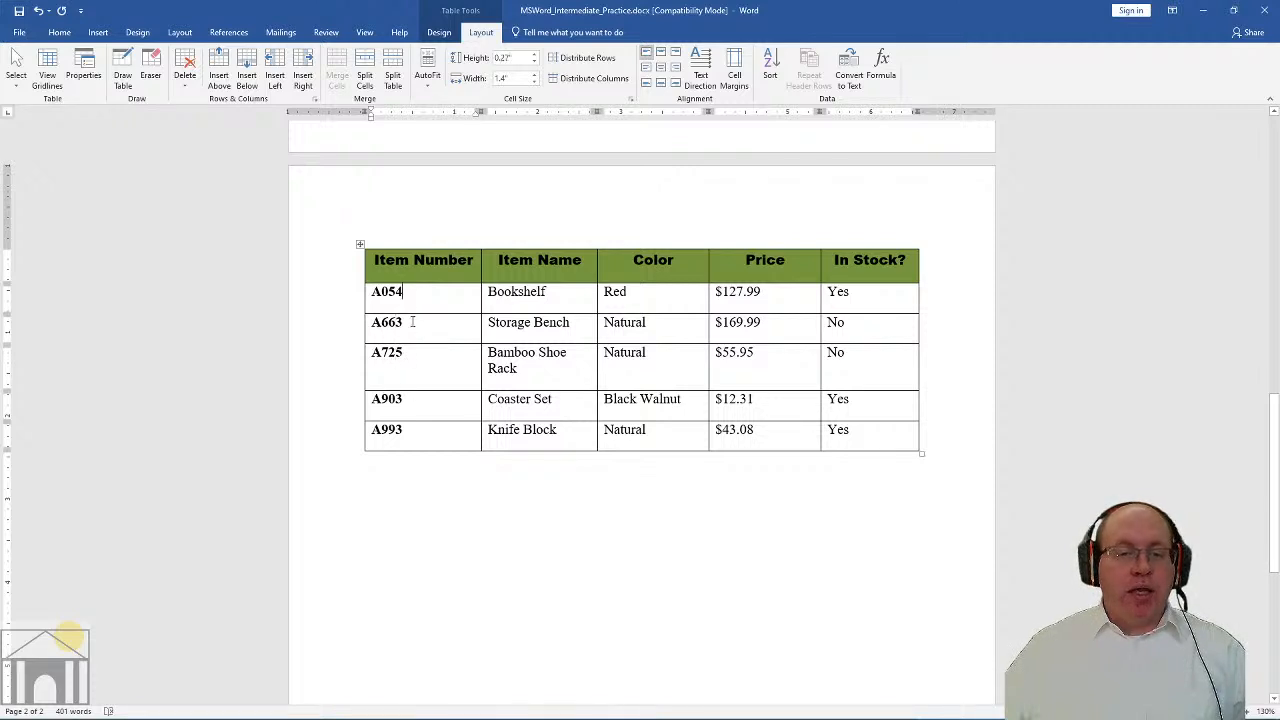
pyautogui.click(405, 430)
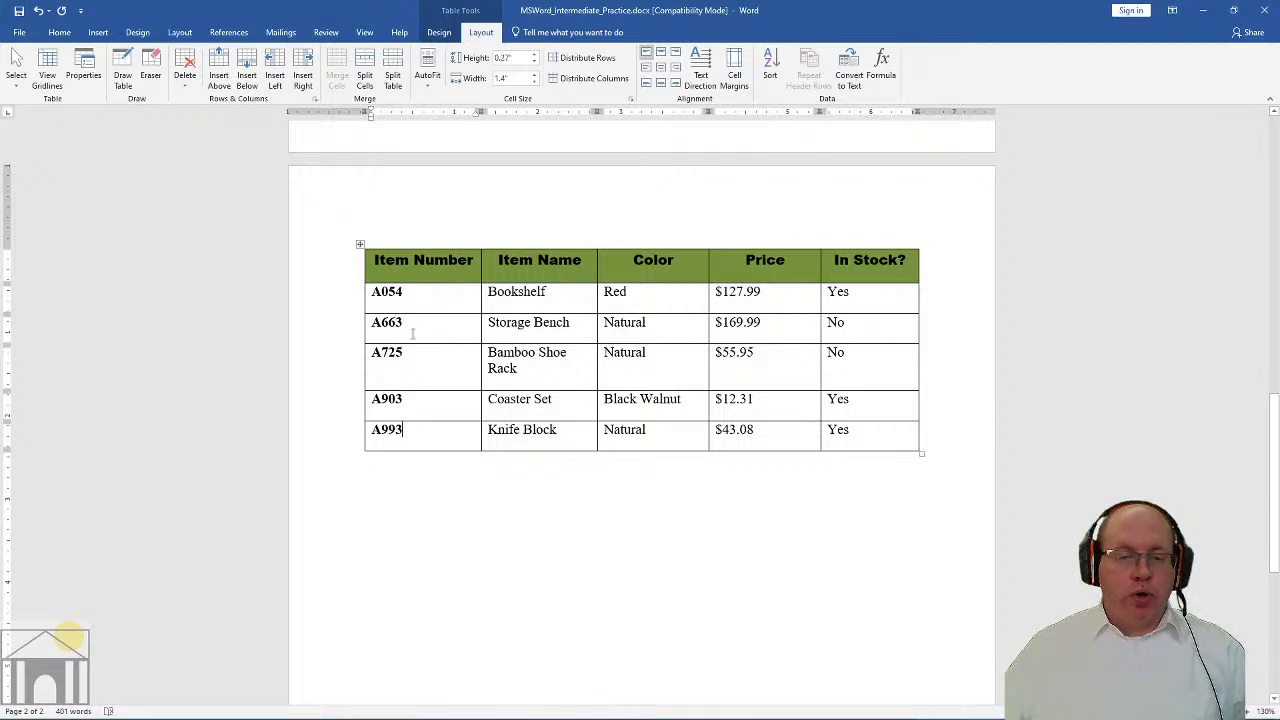
pyautogui.click(412, 333)
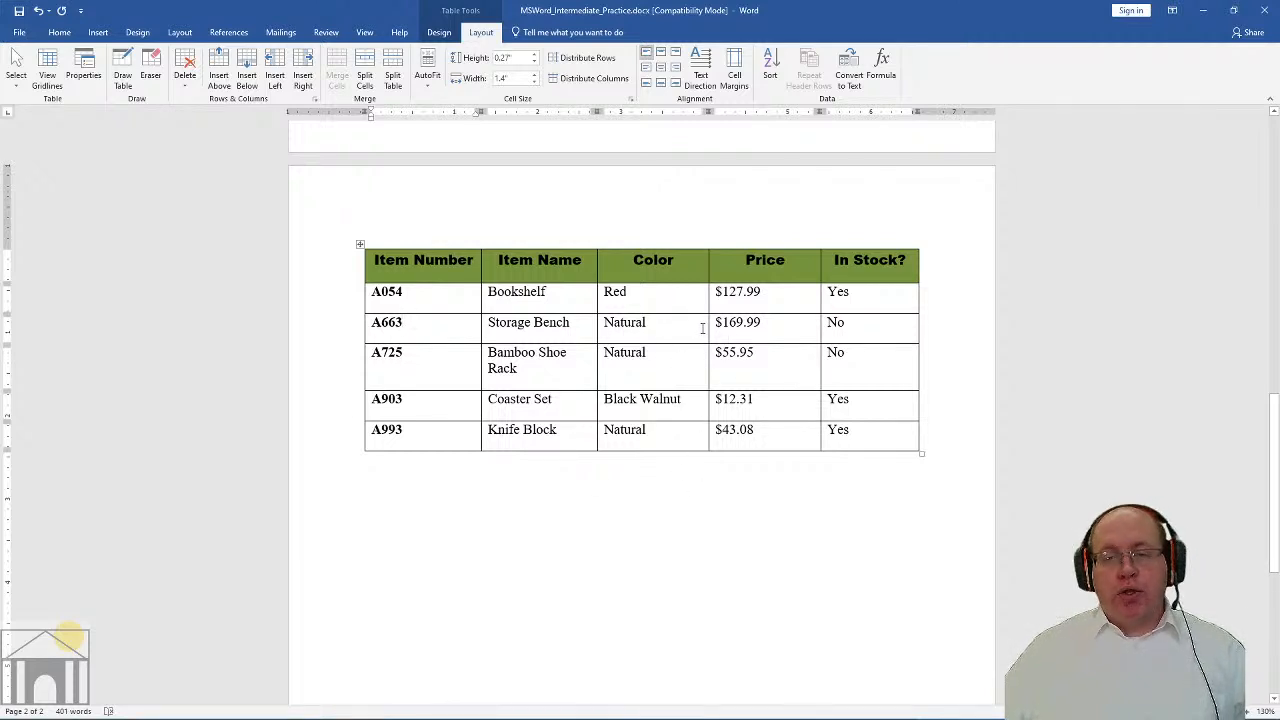
# Sort the item table by Price as numbers in ascending order, treating the first row as the header row
pyautogui.click(770, 297)
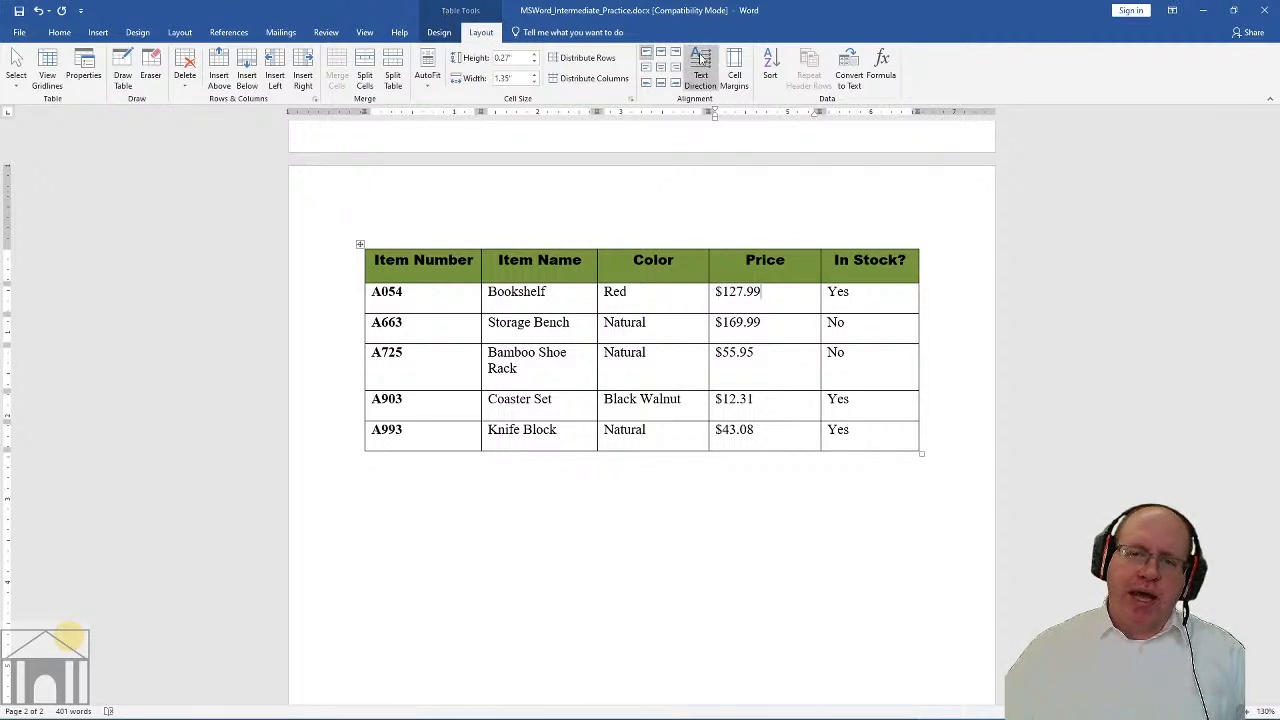
pyautogui.click(772, 64)
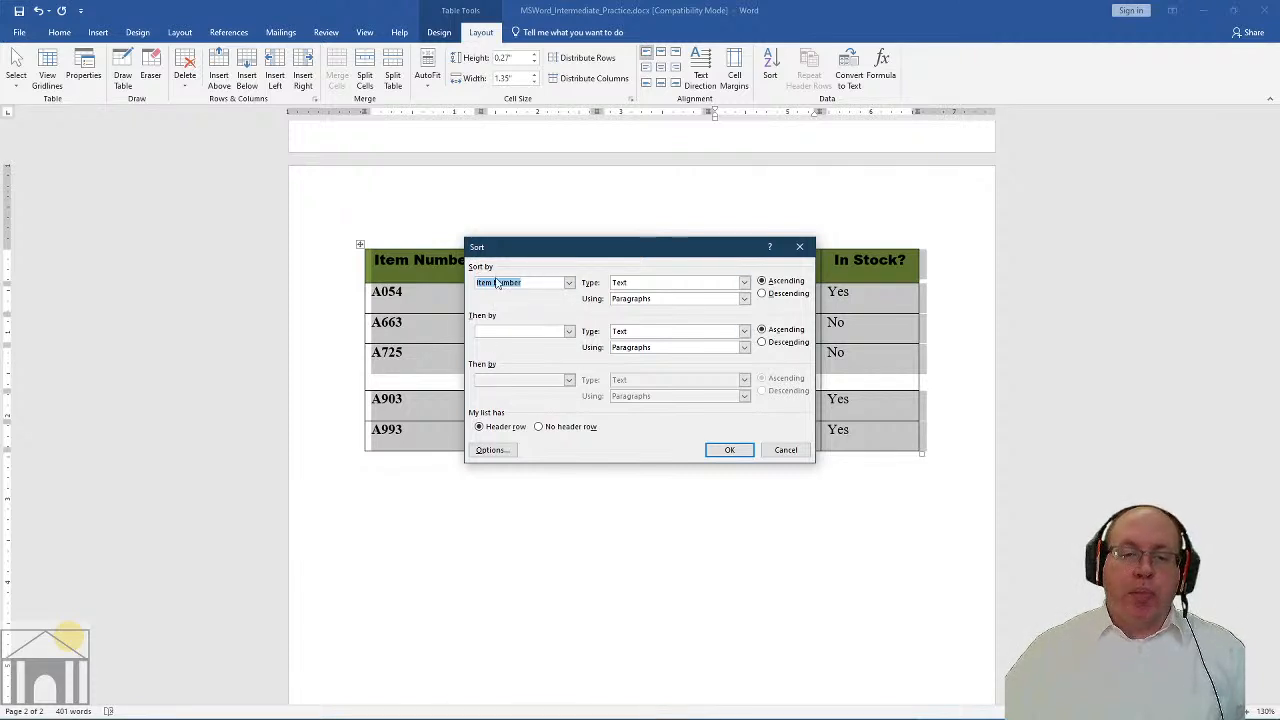
pyautogui.click(566, 283)
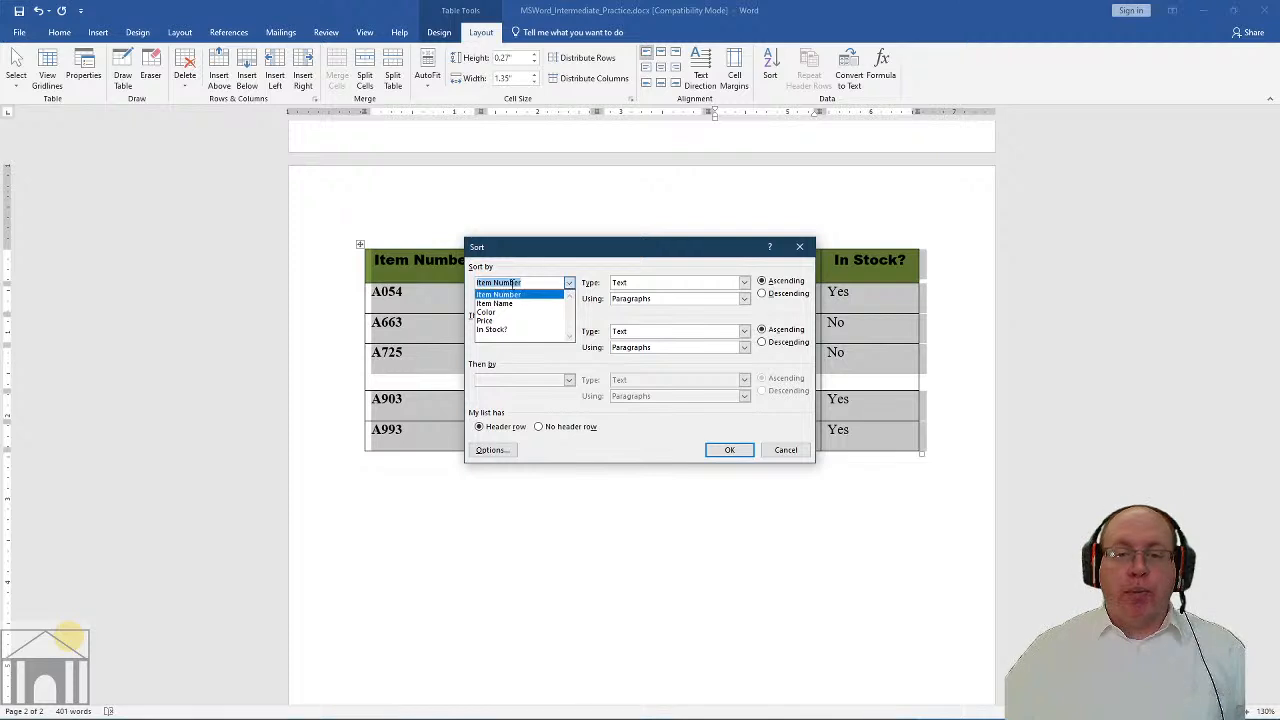
pyautogui.click(495, 320)
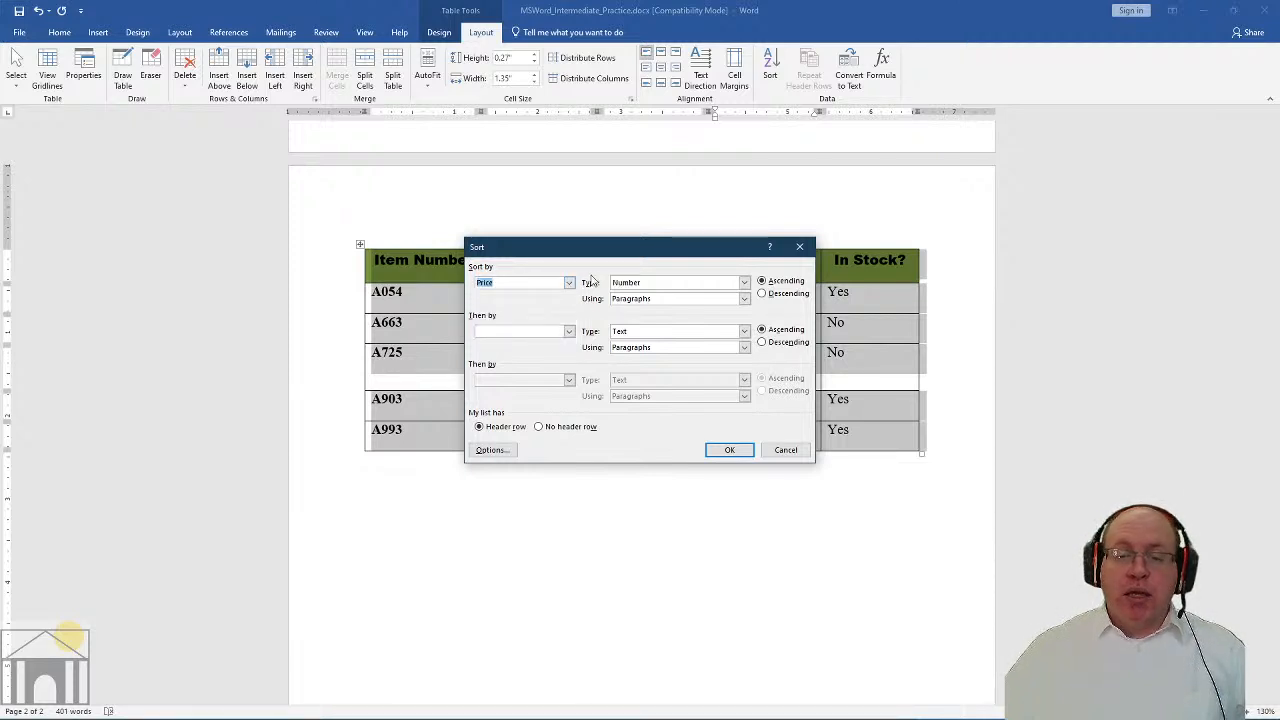
pyautogui.click(743, 298)
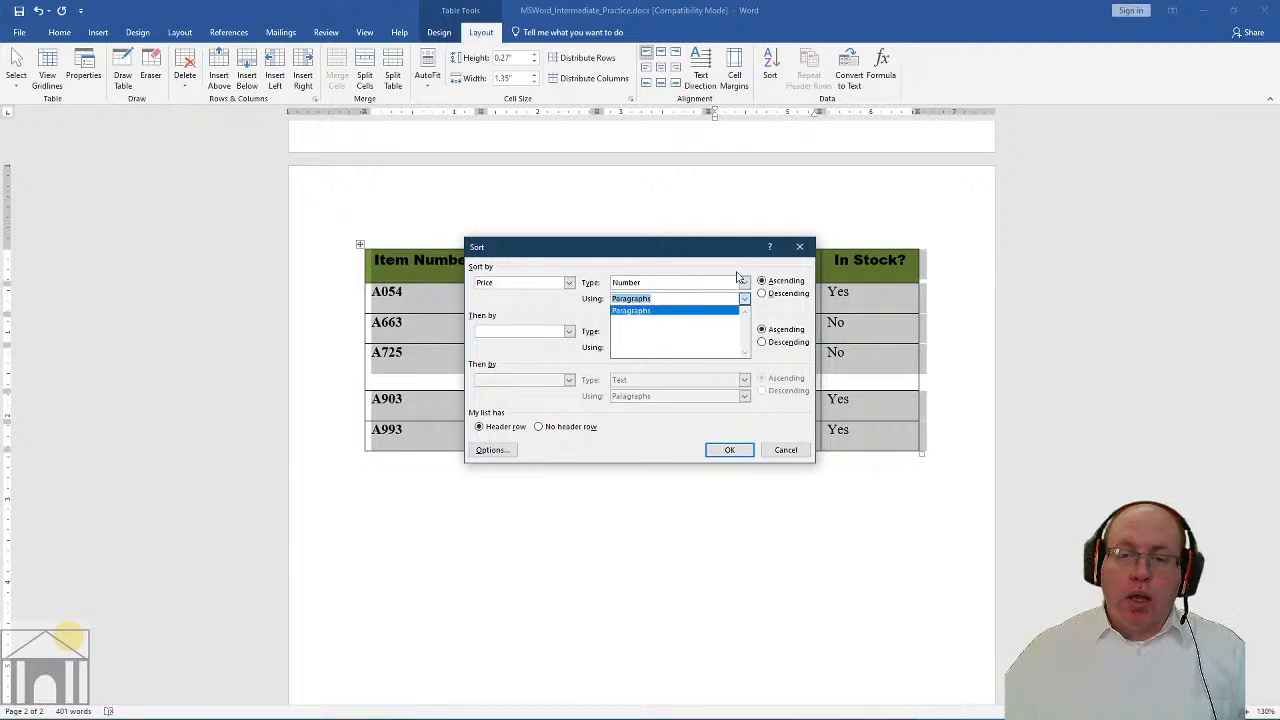
pyautogui.click(741, 298)
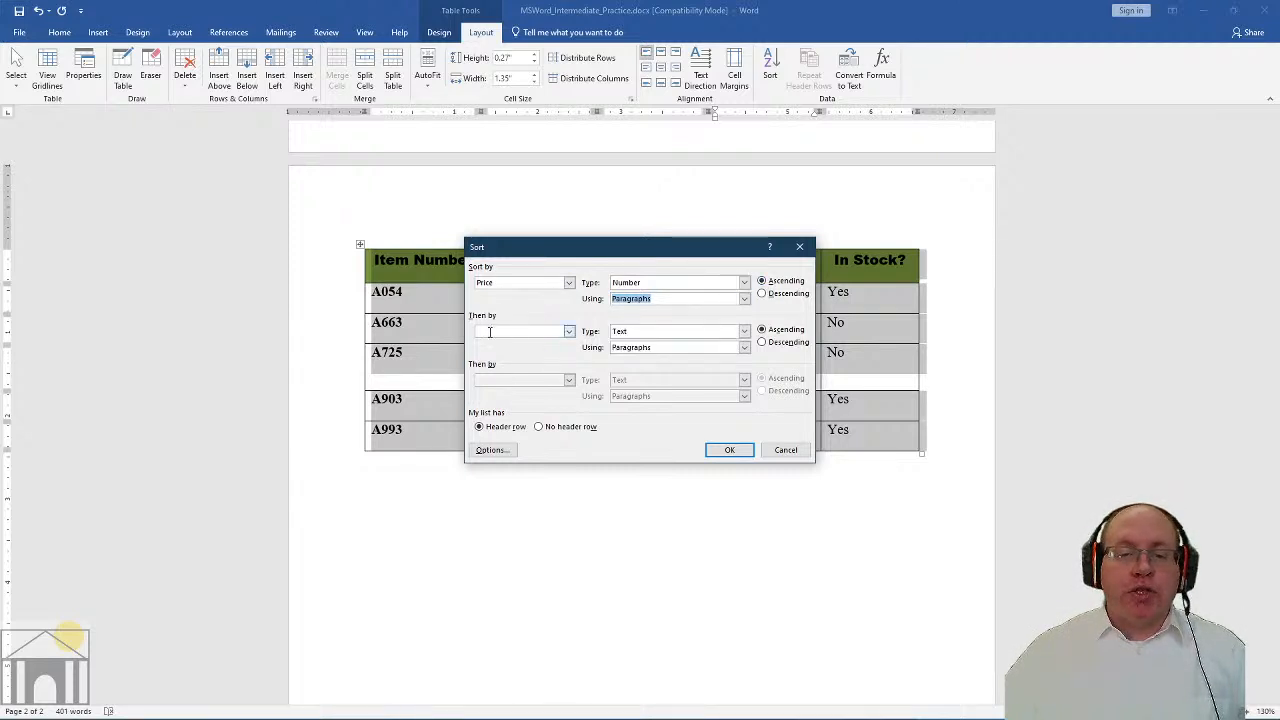
pyautogui.click(568, 332)
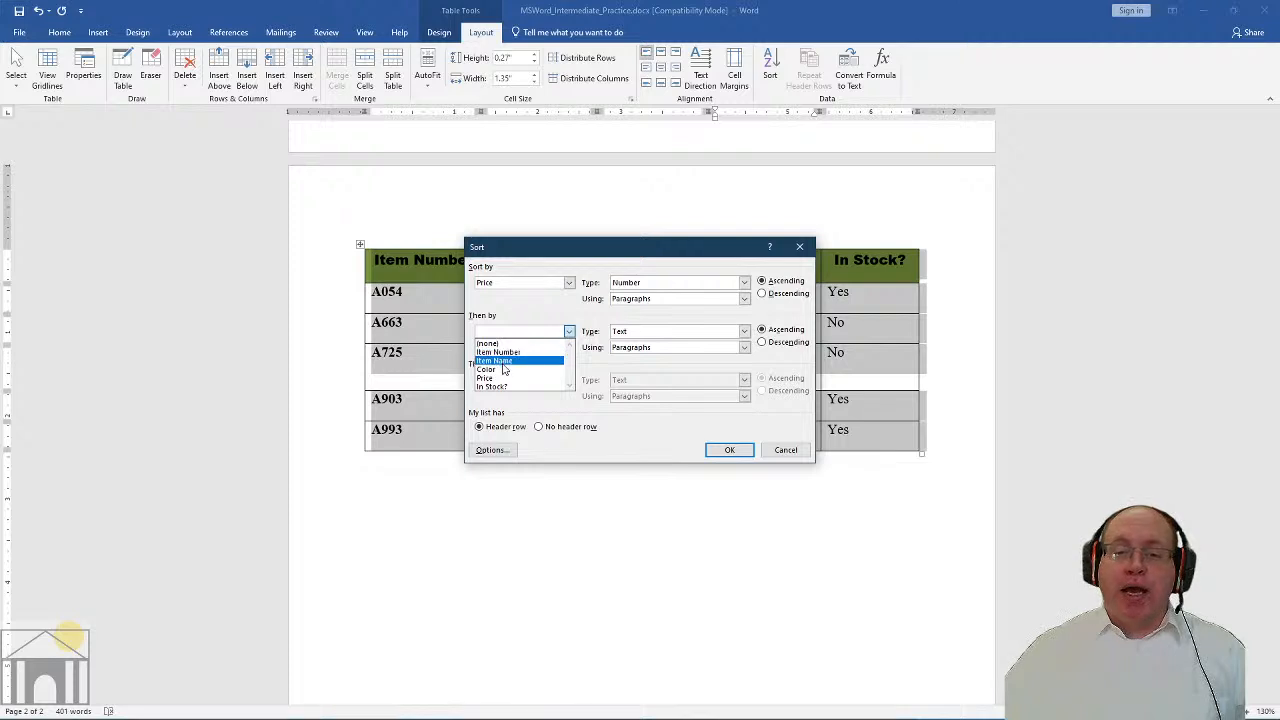
pyautogui.click(544, 320)
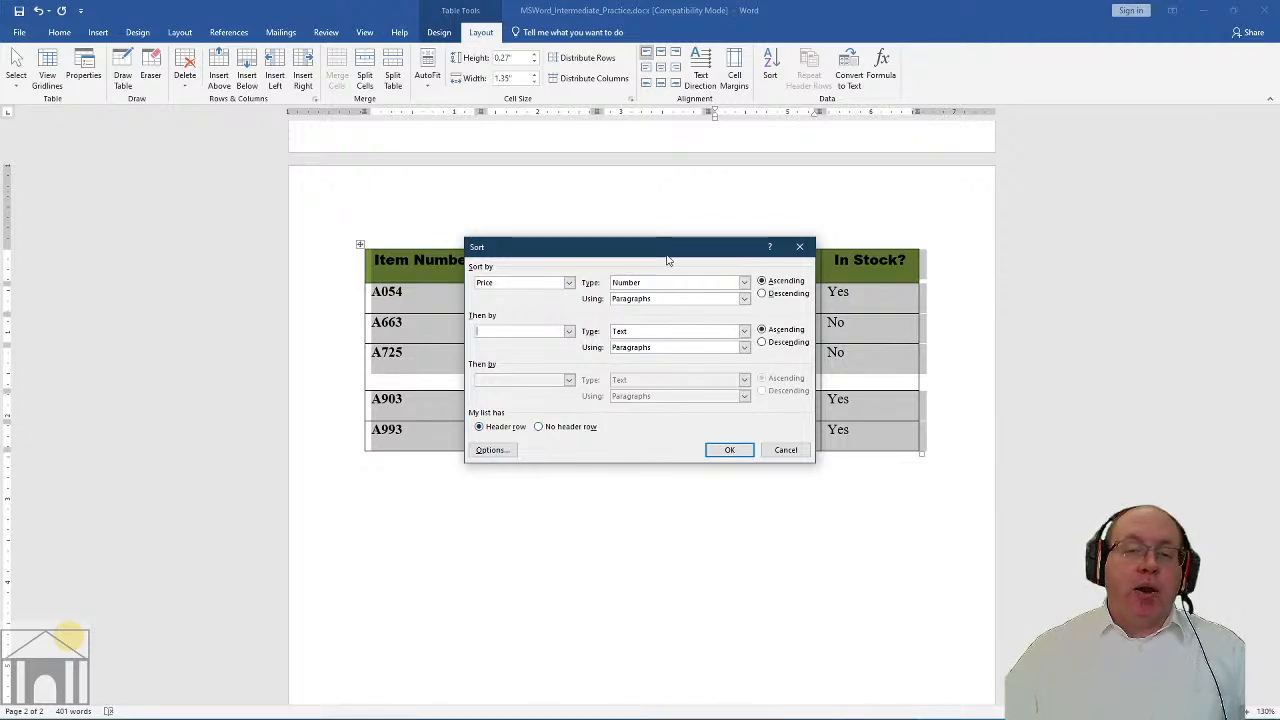
pyautogui.moveTo(668, 252); pyautogui.dragTo(648, 377)
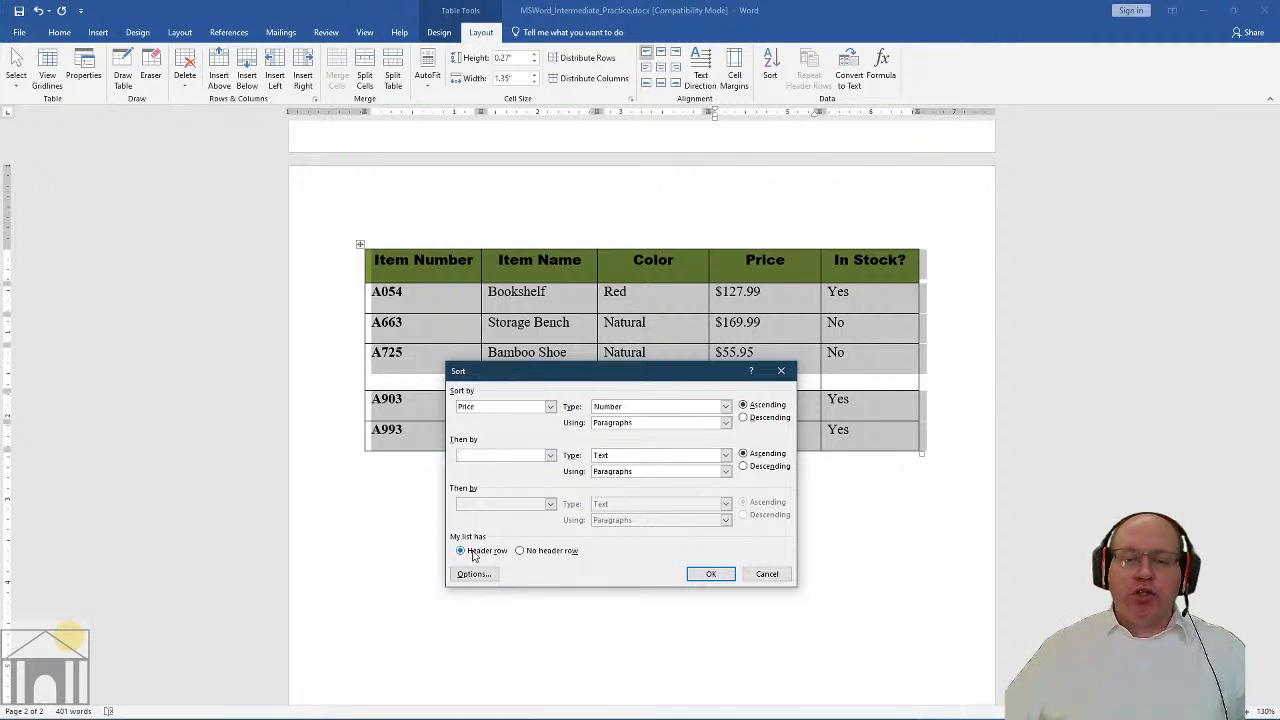
pyautogui.click(711, 574)
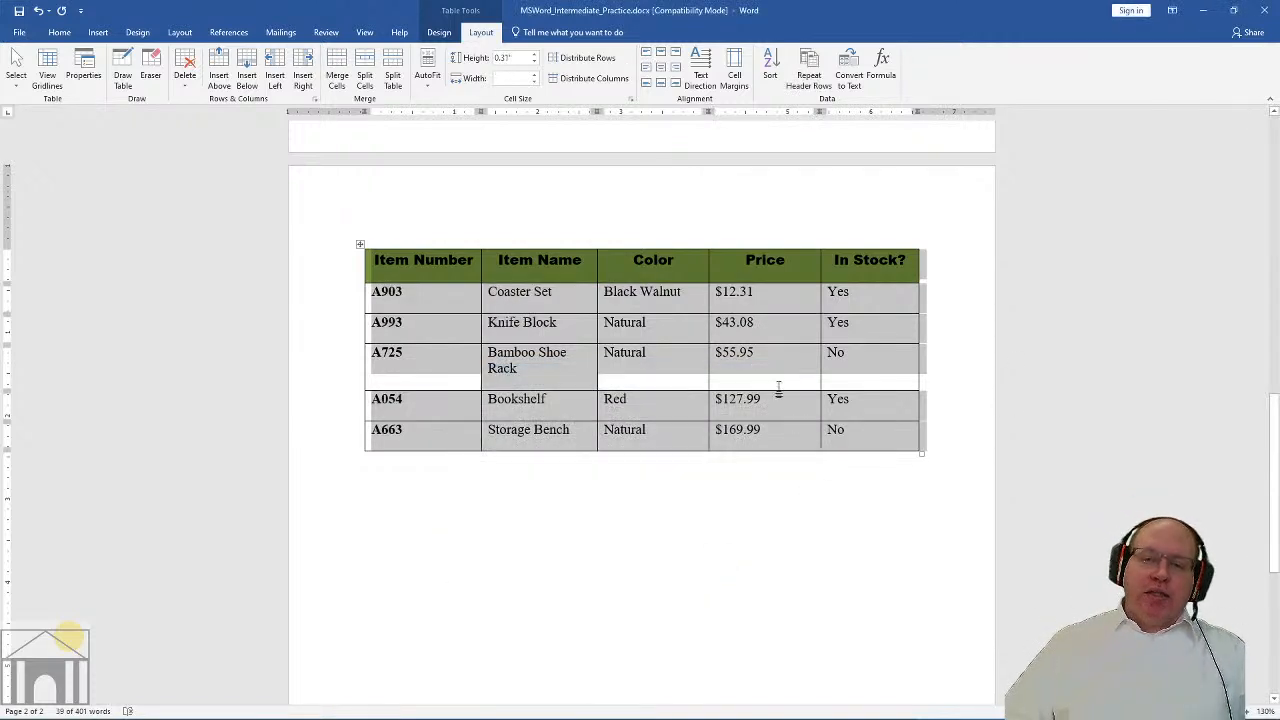
pyautogui.click(738, 291)
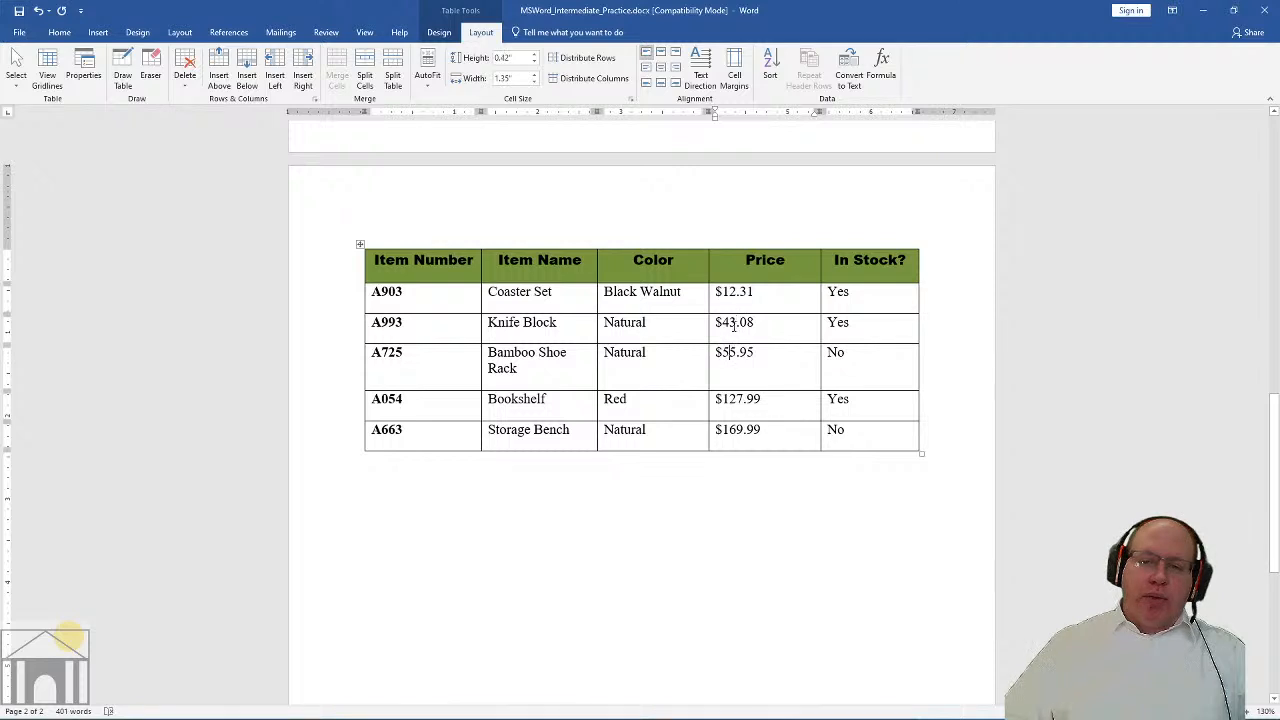
pyautogui.click(731, 294)
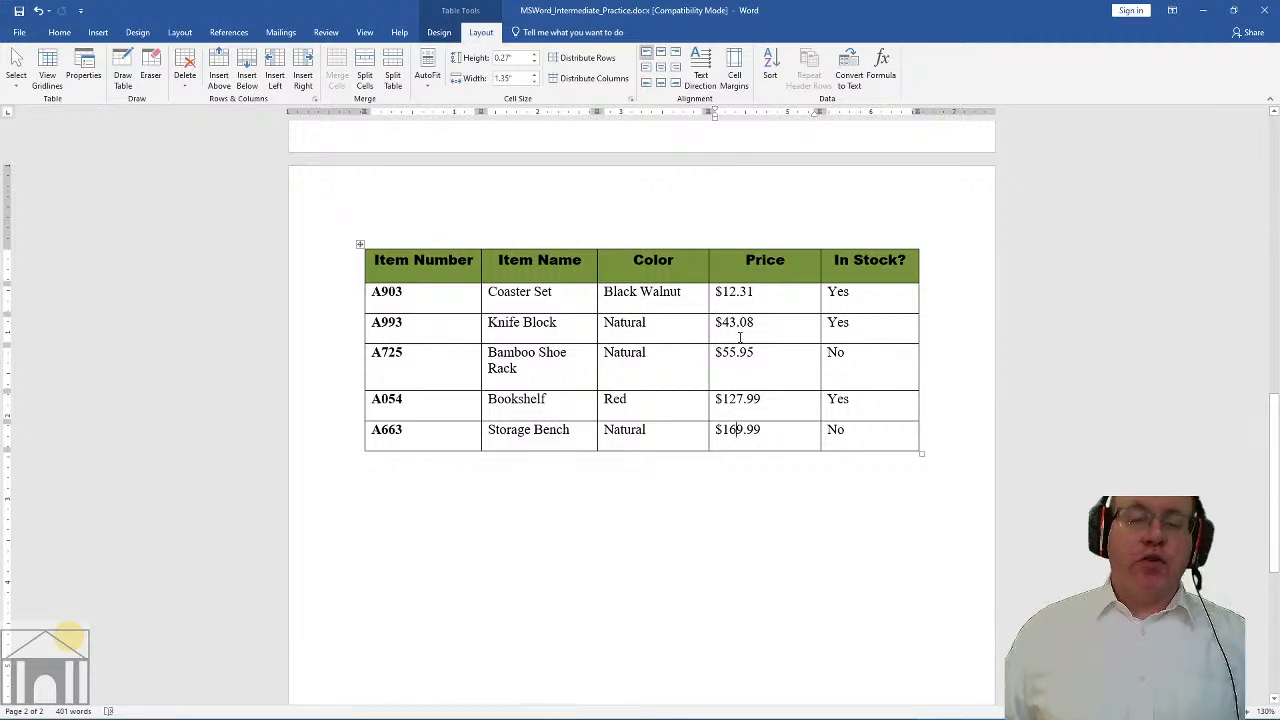
# Look through the first page of the document, from the company heading to the closing paragraph on bamboo
pyautogui.scroll(10, 651, 390)
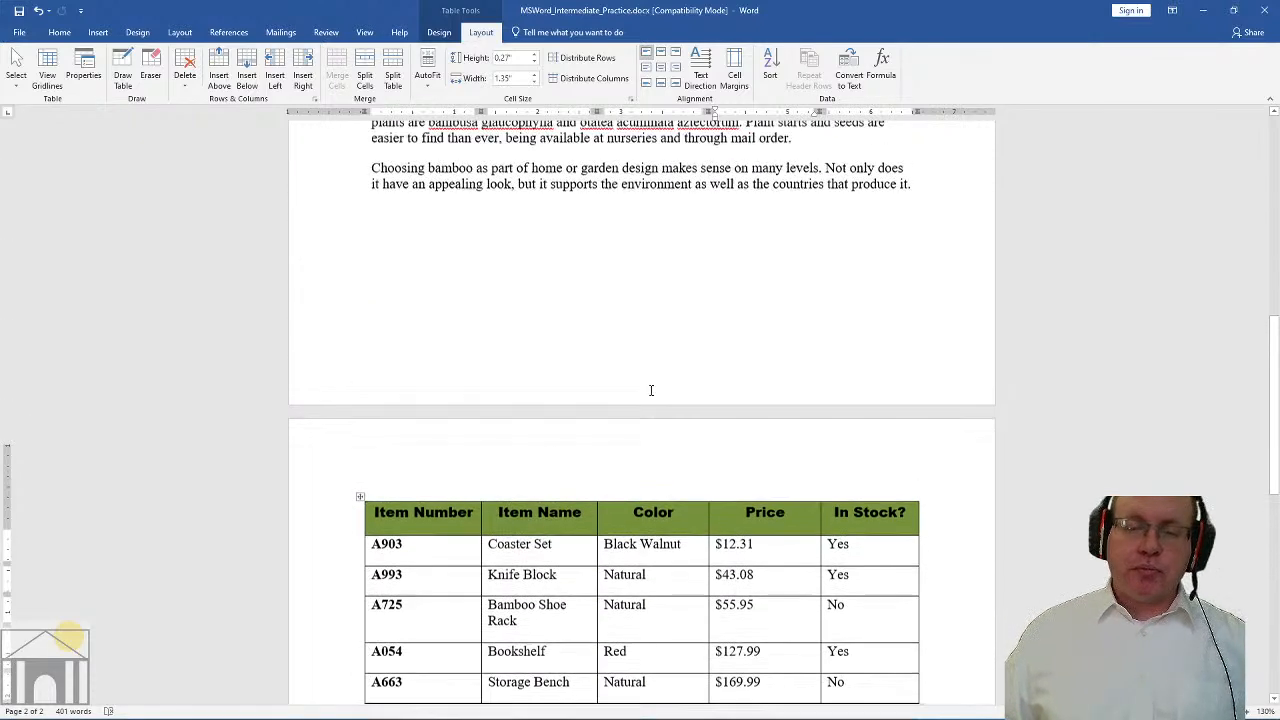
pyautogui.scroll(5, 651, 390)
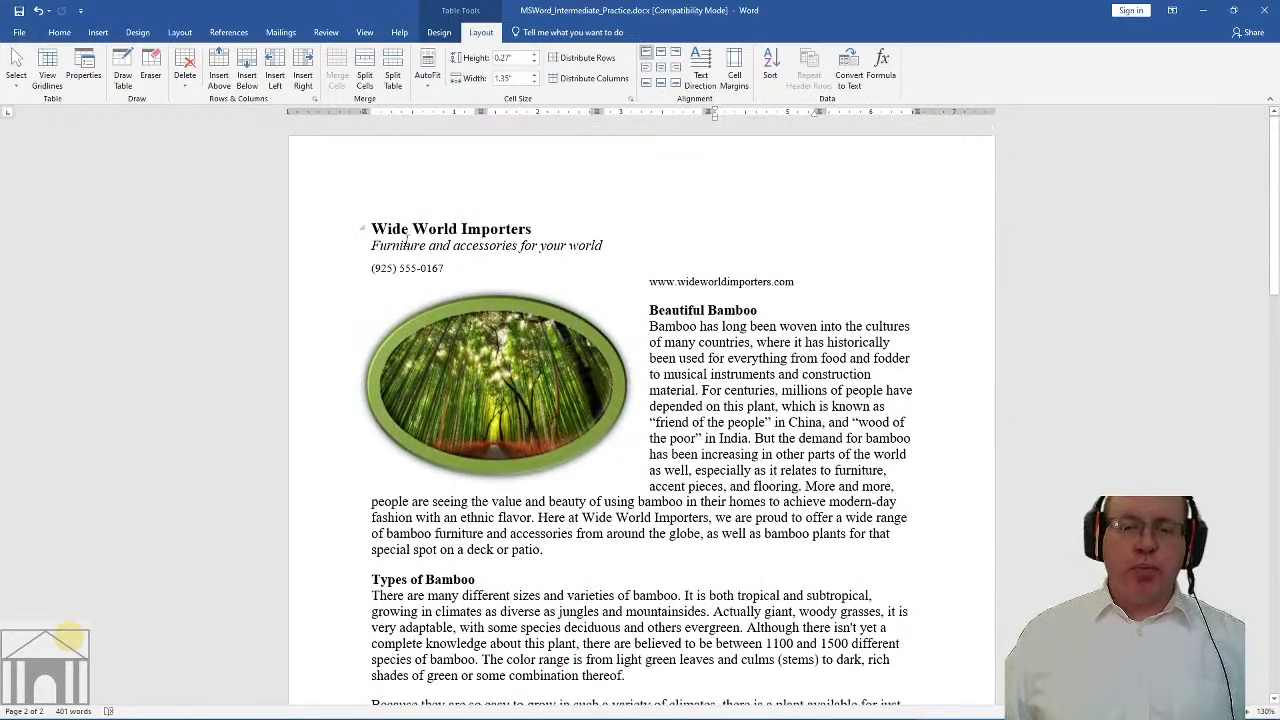
pyautogui.click(714, 338)
pyautogui.scroll(-1, 712, 576)
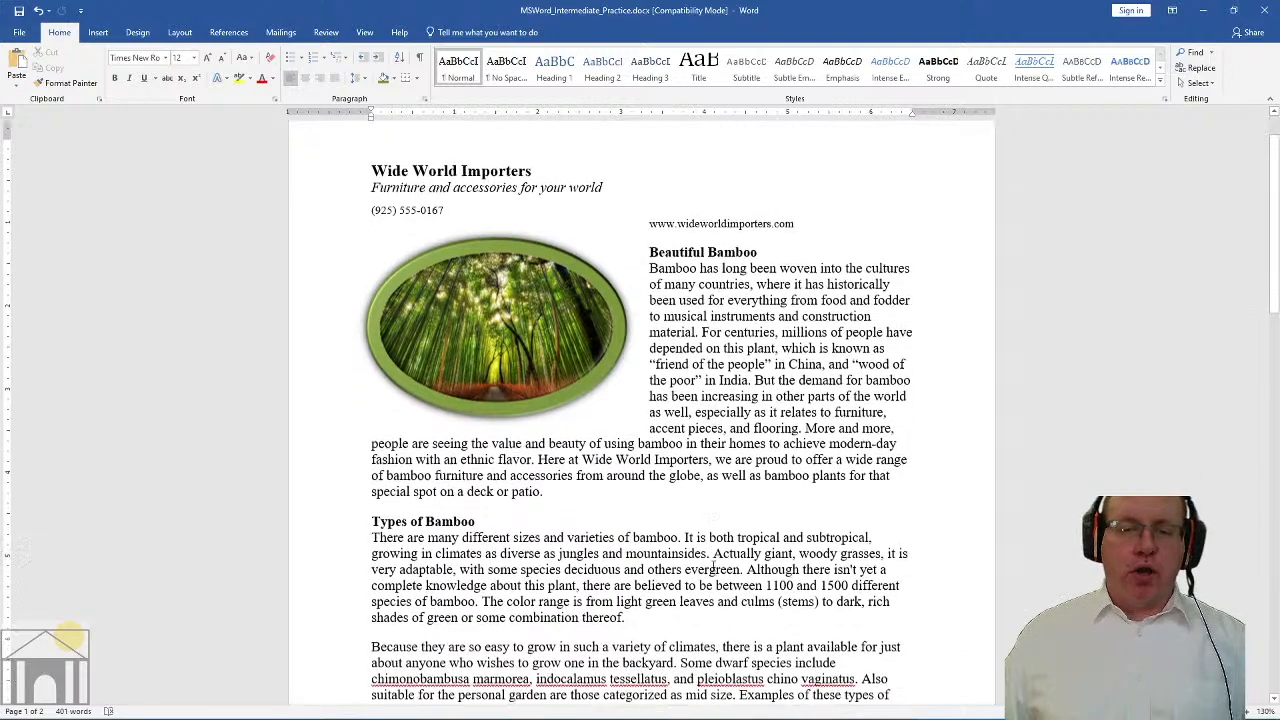
pyautogui.scroll(1, 713, 569)
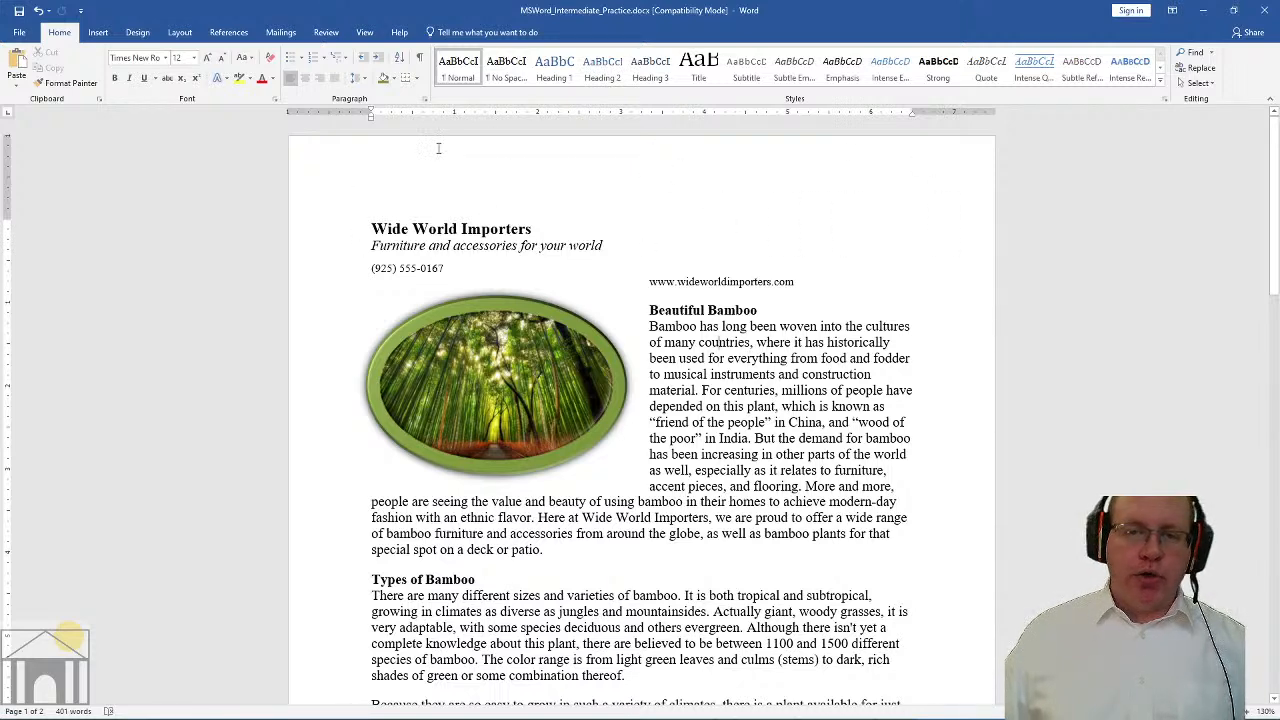
pyautogui.scroll(-3, 571, 185)
pyautogui.scroll(3, 571, 185)
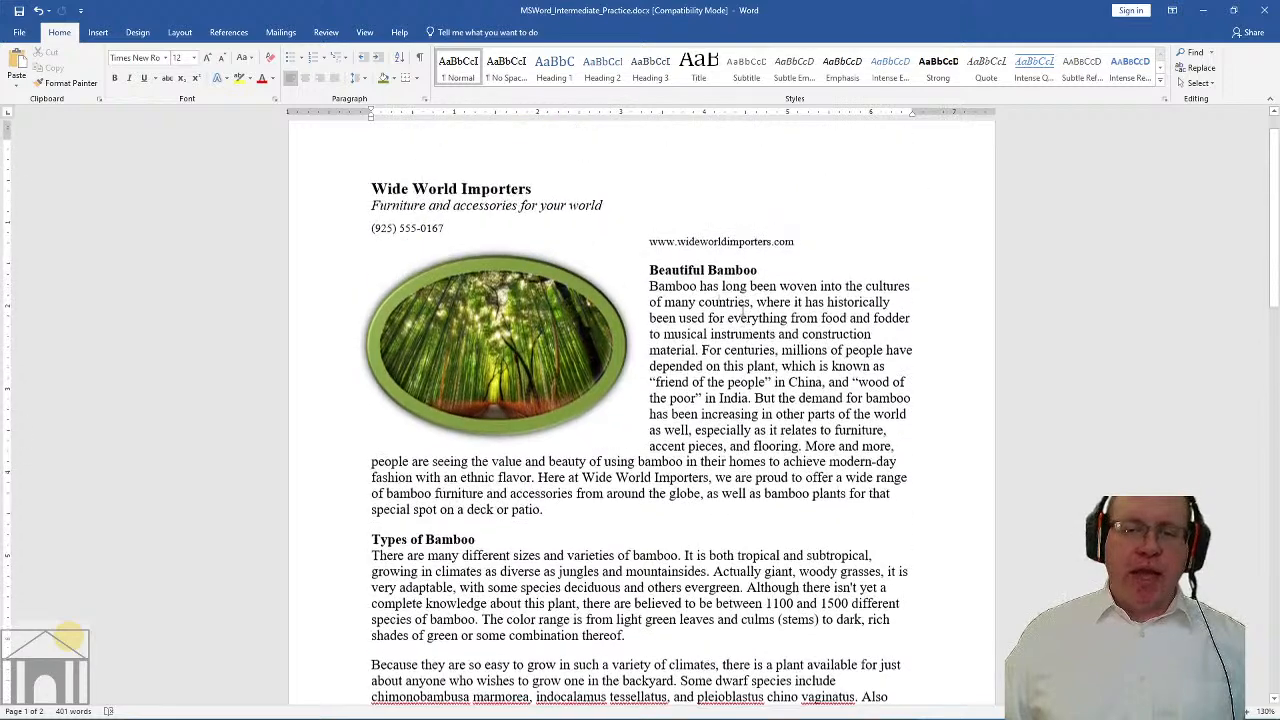
pyautogui.scroll(-8, 778, 571)
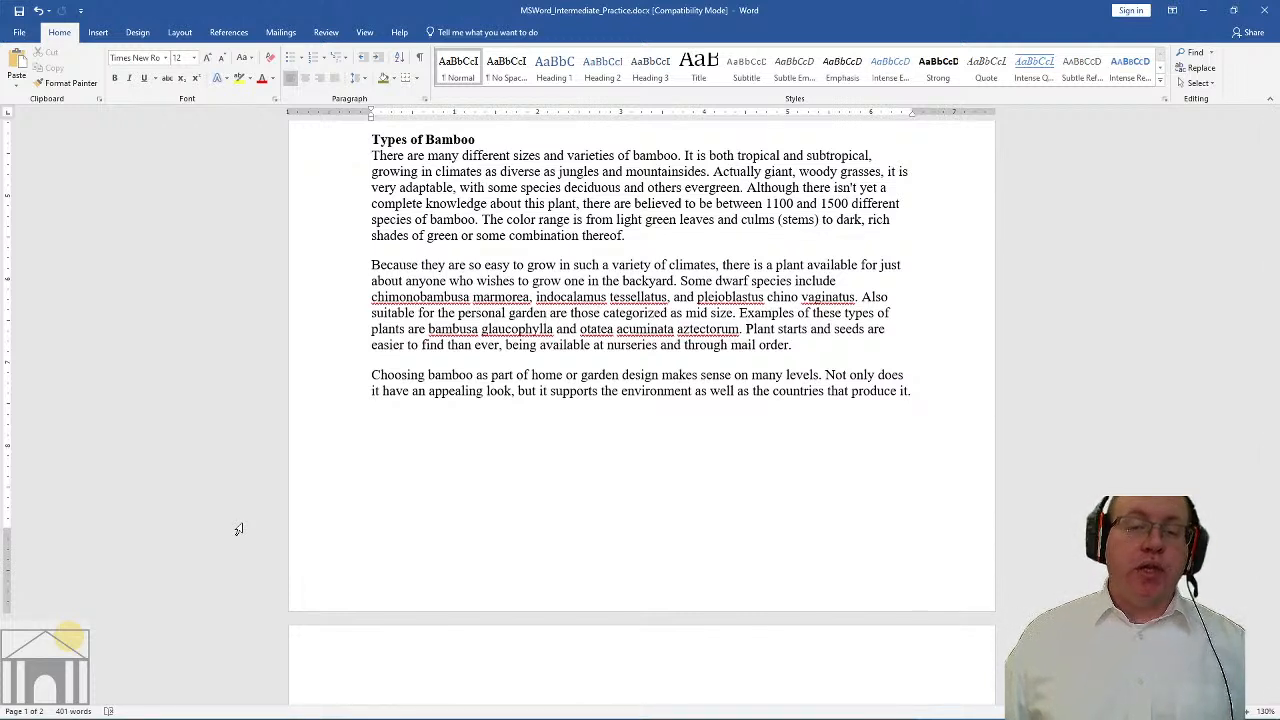
pyautogui.scroll(8, 583, 344)
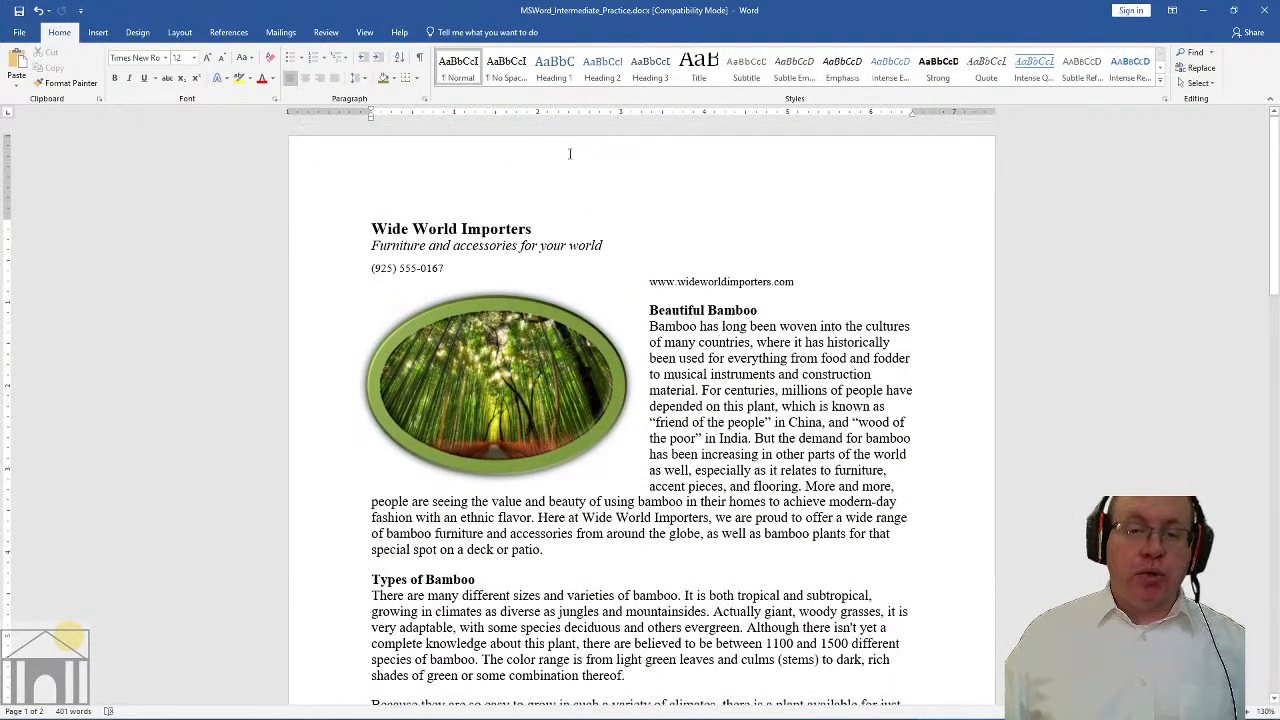
# Open the first page's header for editing and look over the header and footer areas on both pages
pyautogui.doubleClick(570, 153)
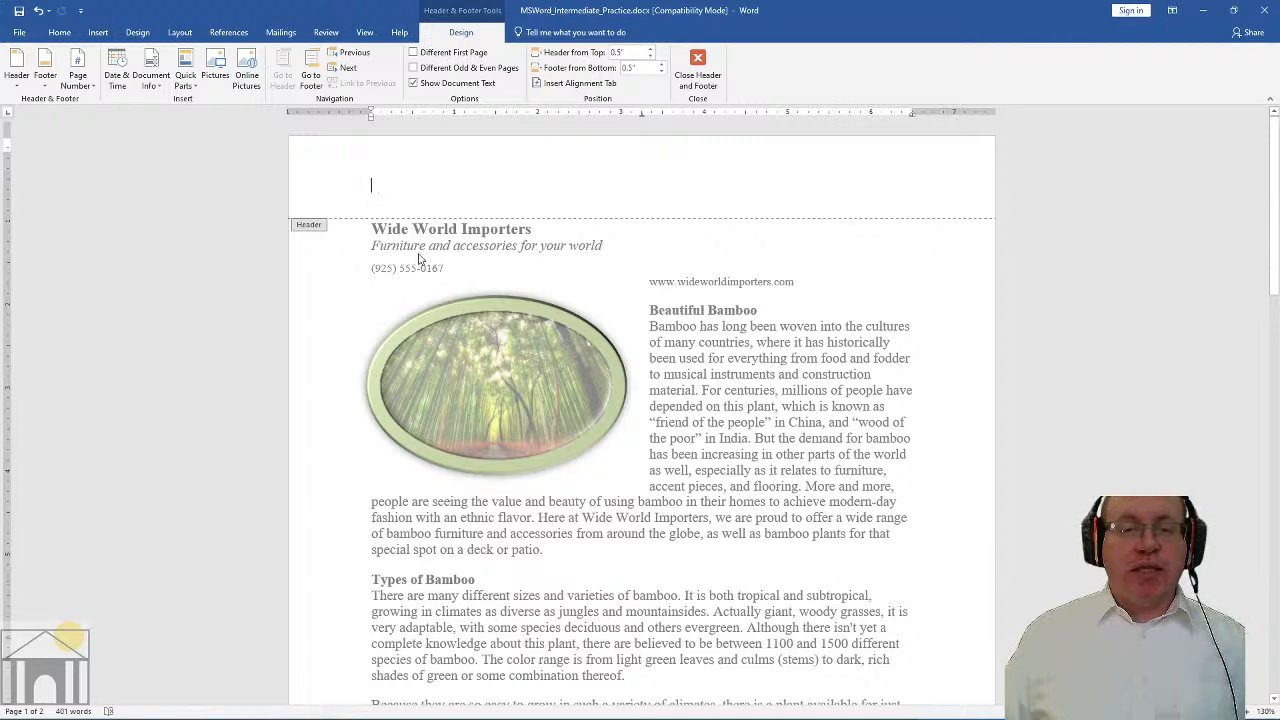
pyautogui.scroll(-2, 455, 235)
pyautogui.scroll(-10, 481, 168)
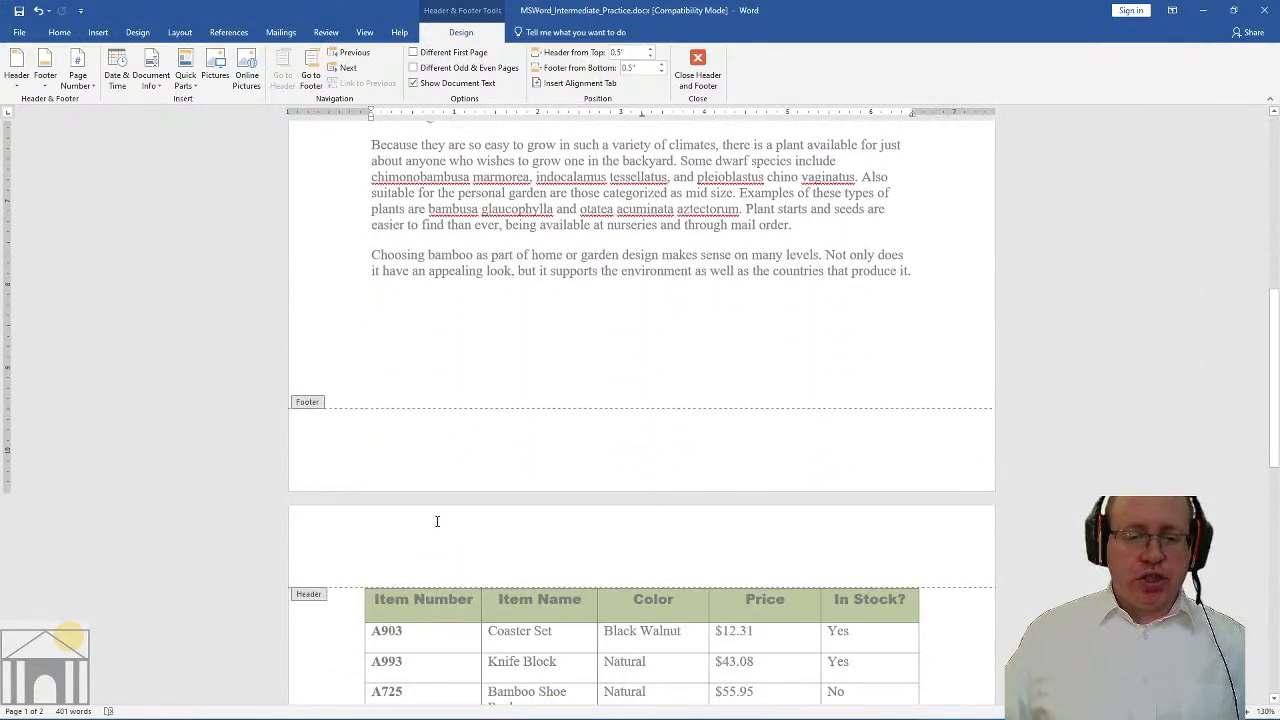
pyautogui.scroll(10, 443, 320)
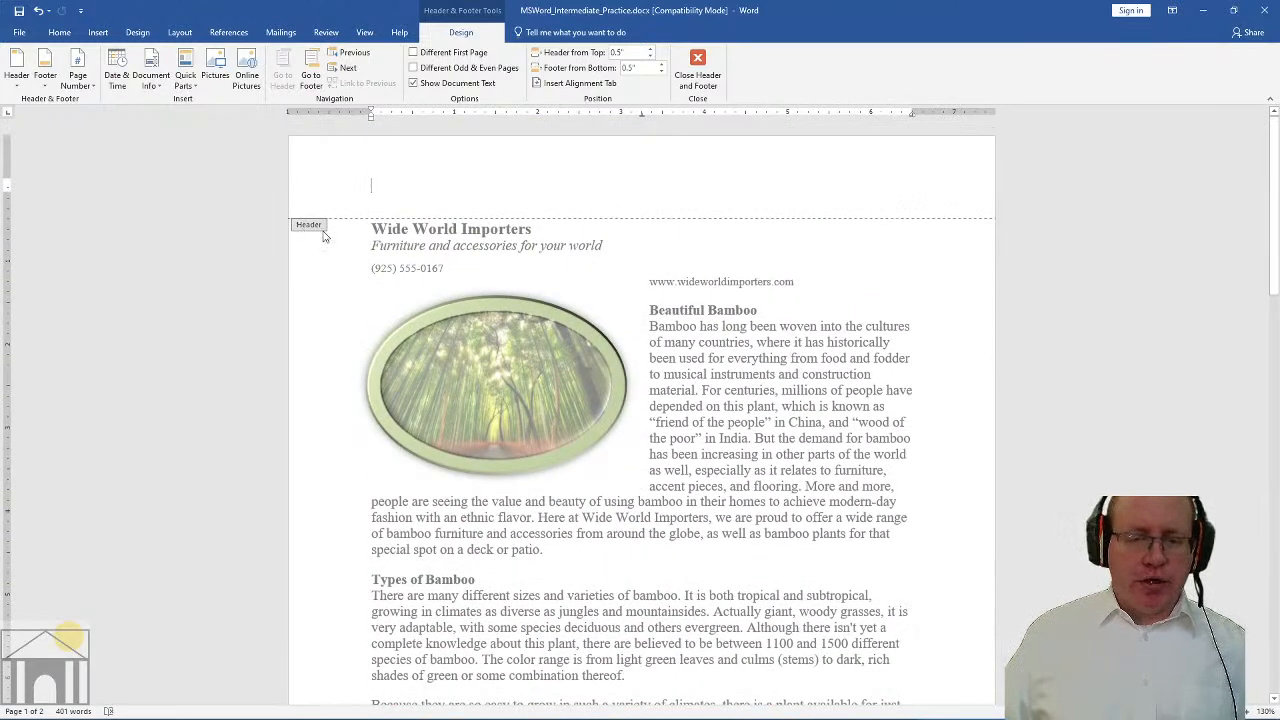
pyautogui.scroll(-4, 884, 427)
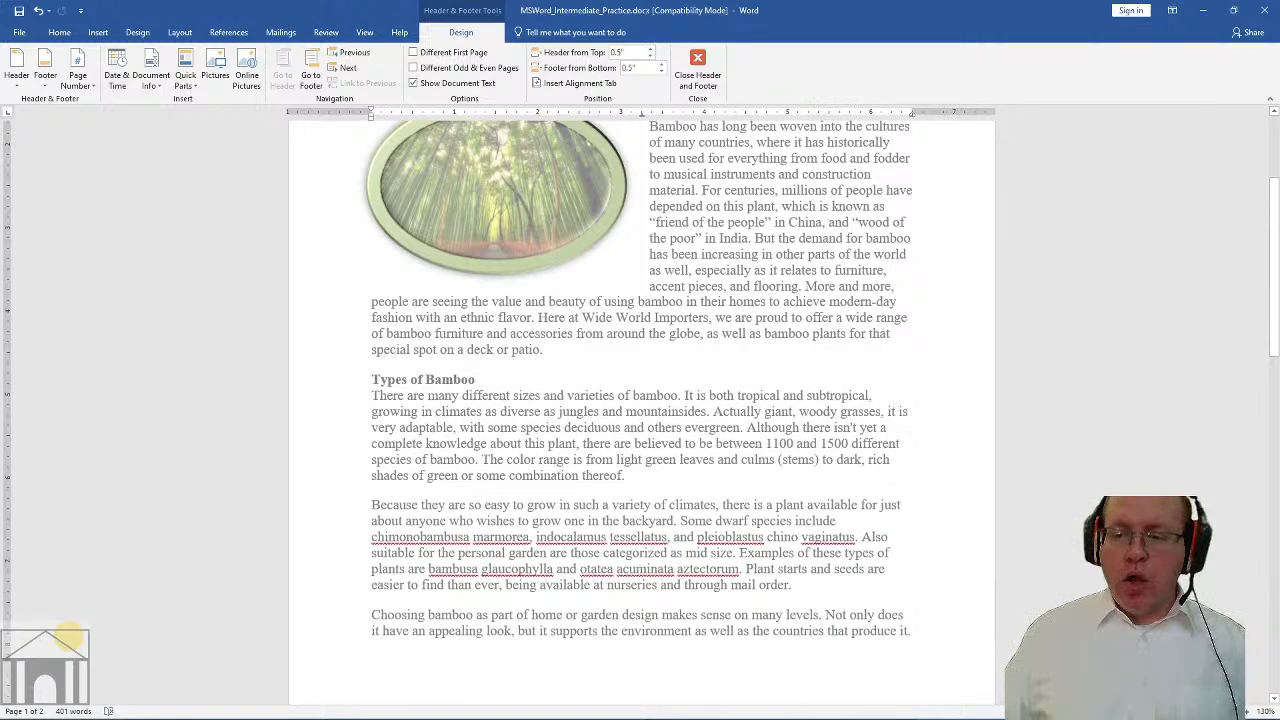
pyautogui.click(1250, 711)
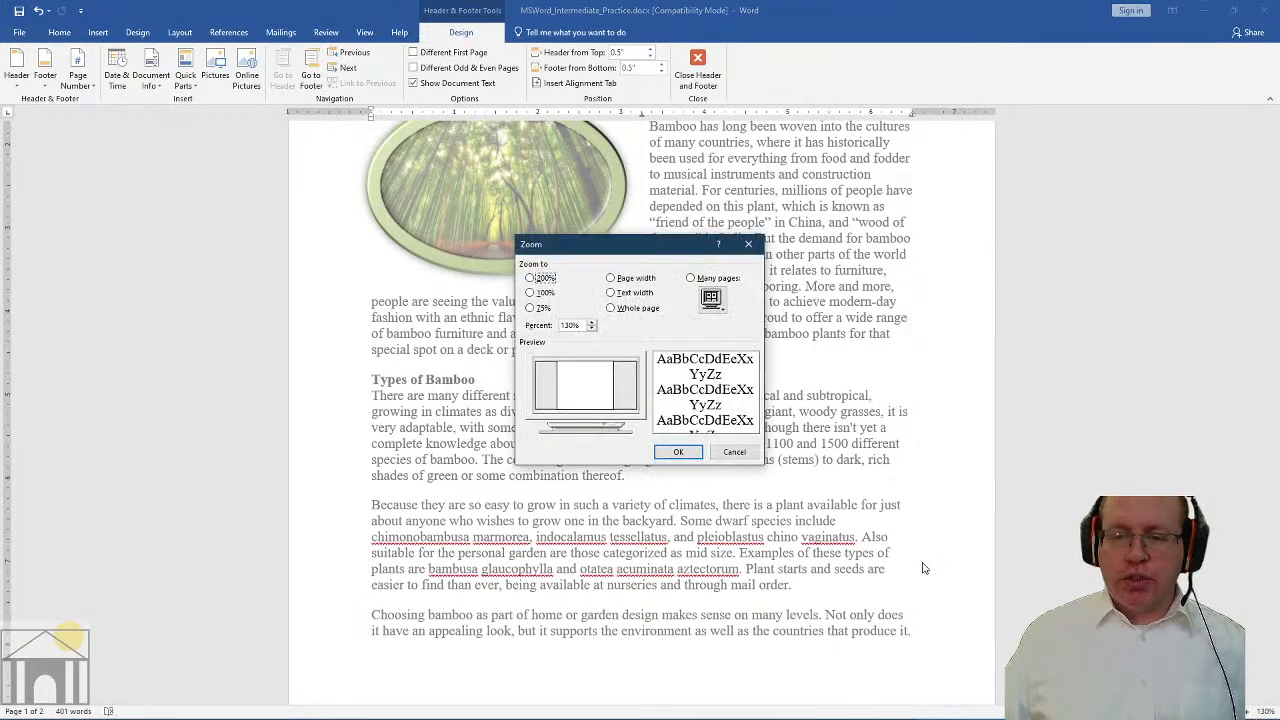
pyautogui.click(734, 452)
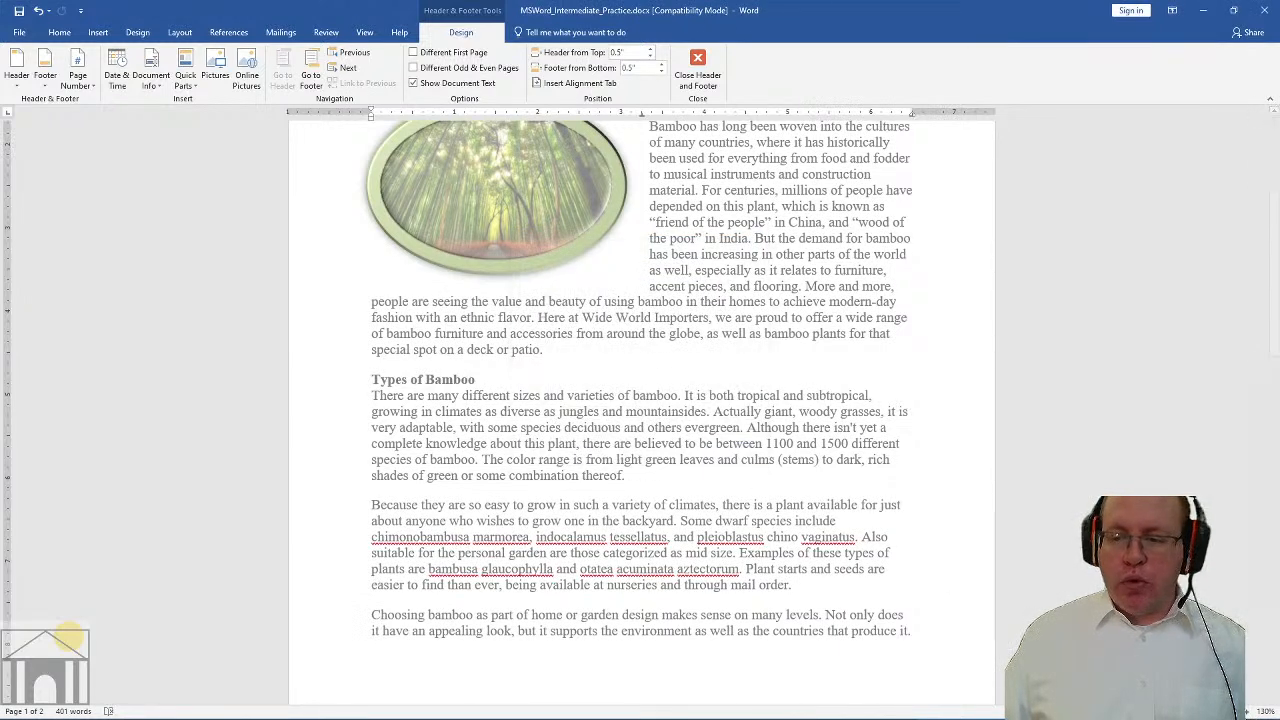
pyautogui.keyDown('ctrl'); pyautogui.scroll(2, 787, 495); pyautogui.keyUp('ctrl')
pyautogui.scroll(-8, 787, 495)
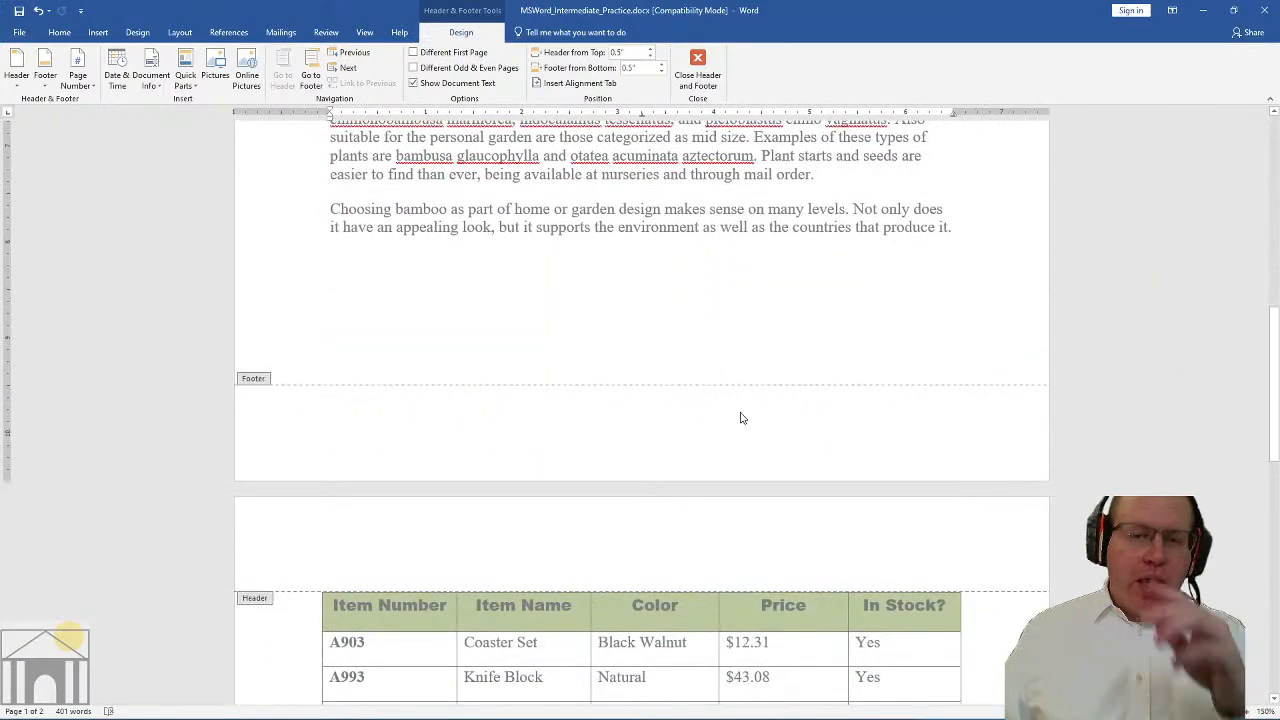
pyautogui.scroll(3, 760, 232)
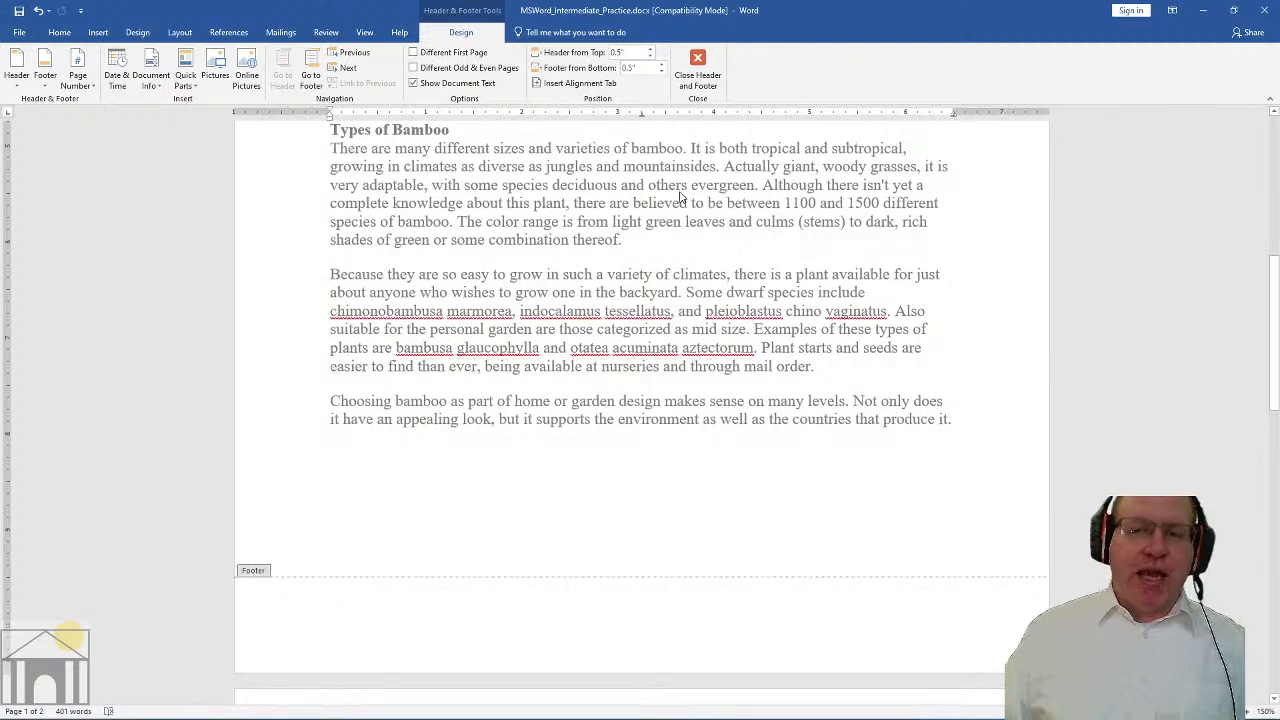
pyautogui.scroll(5, 692, 232)
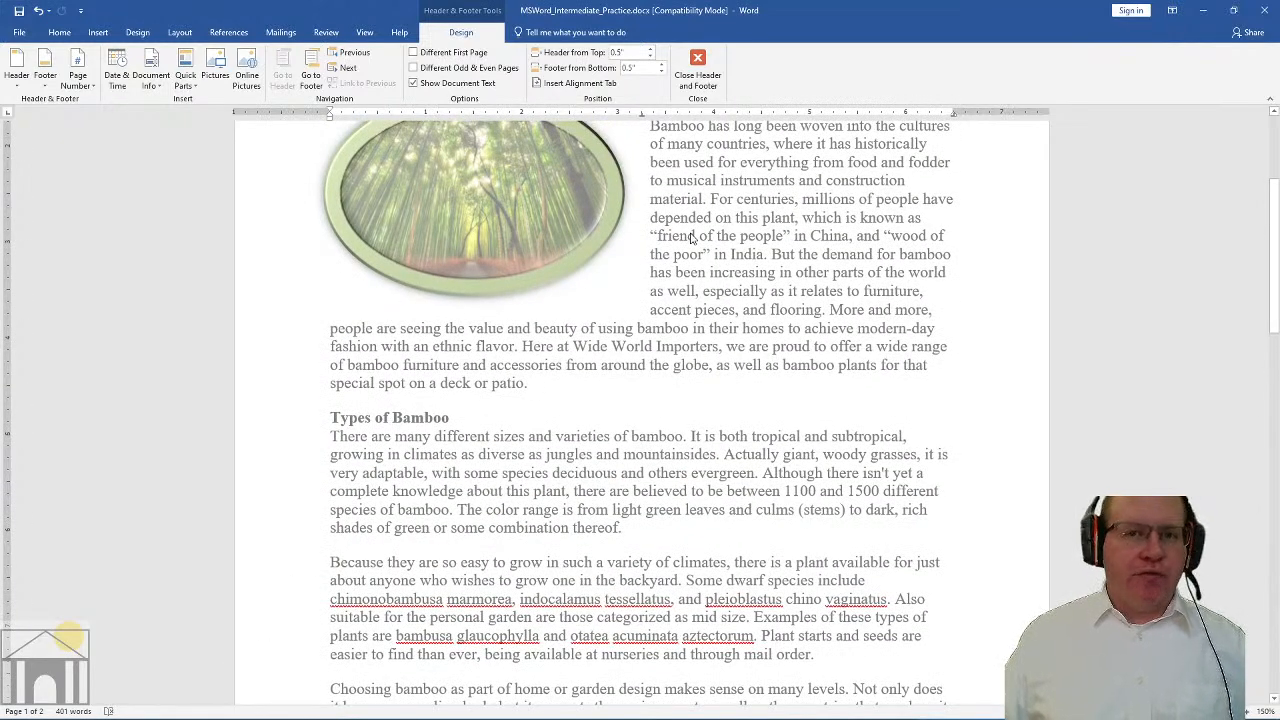
pyautogui.scroll(4, 755, 400)
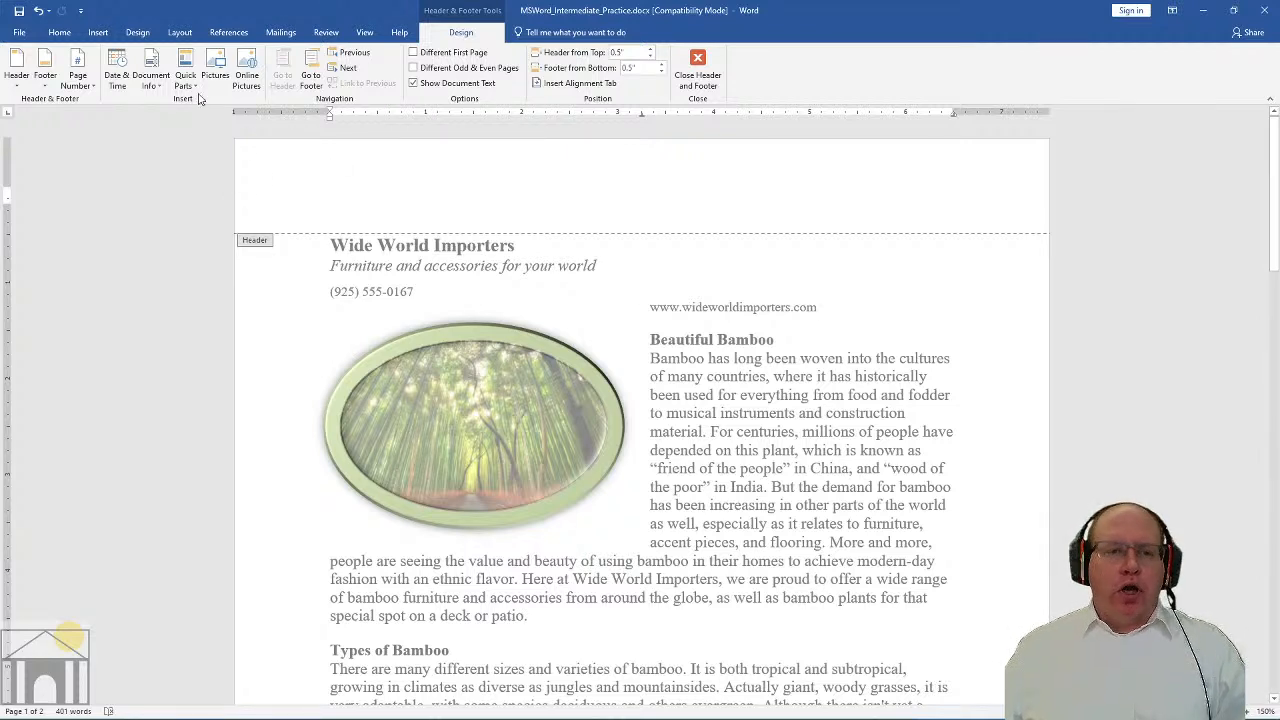
# Examine the built-in footer designs and the available commands for inserting and designing headers and footers
pyautogui.click(97, 32)
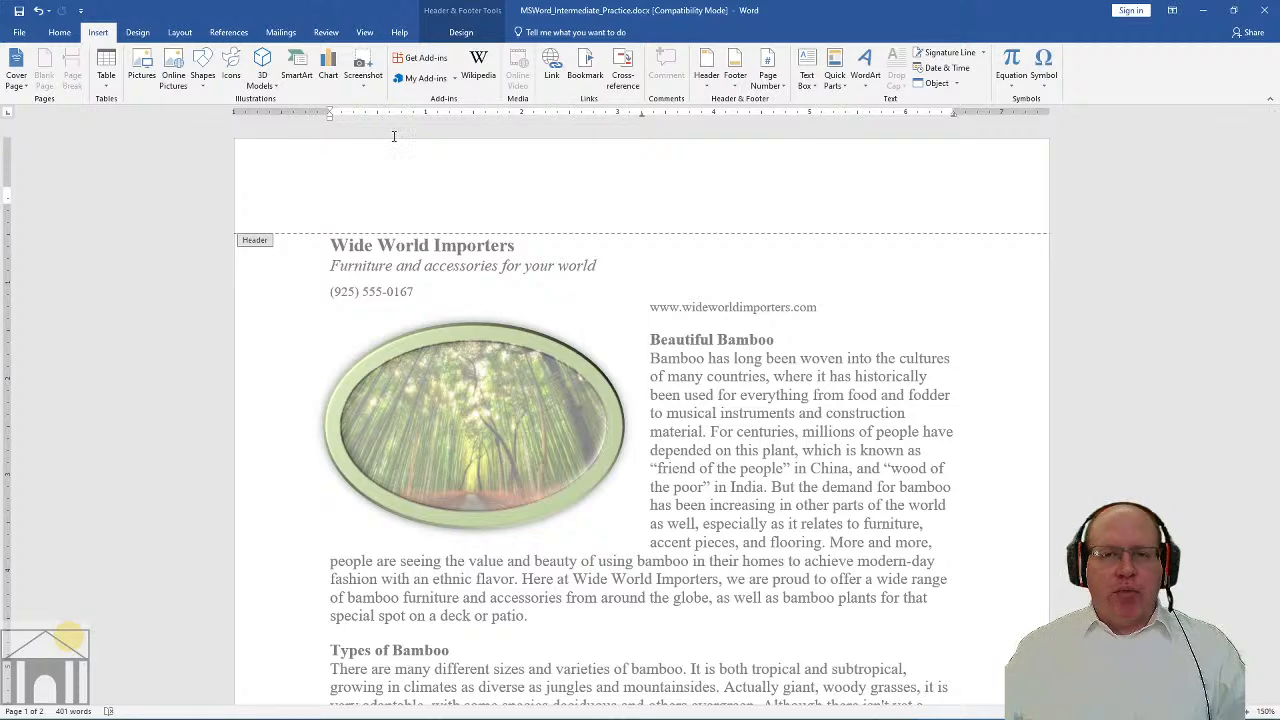
pyautogui.click(709, 84)
pyautogui.click(736, 86)
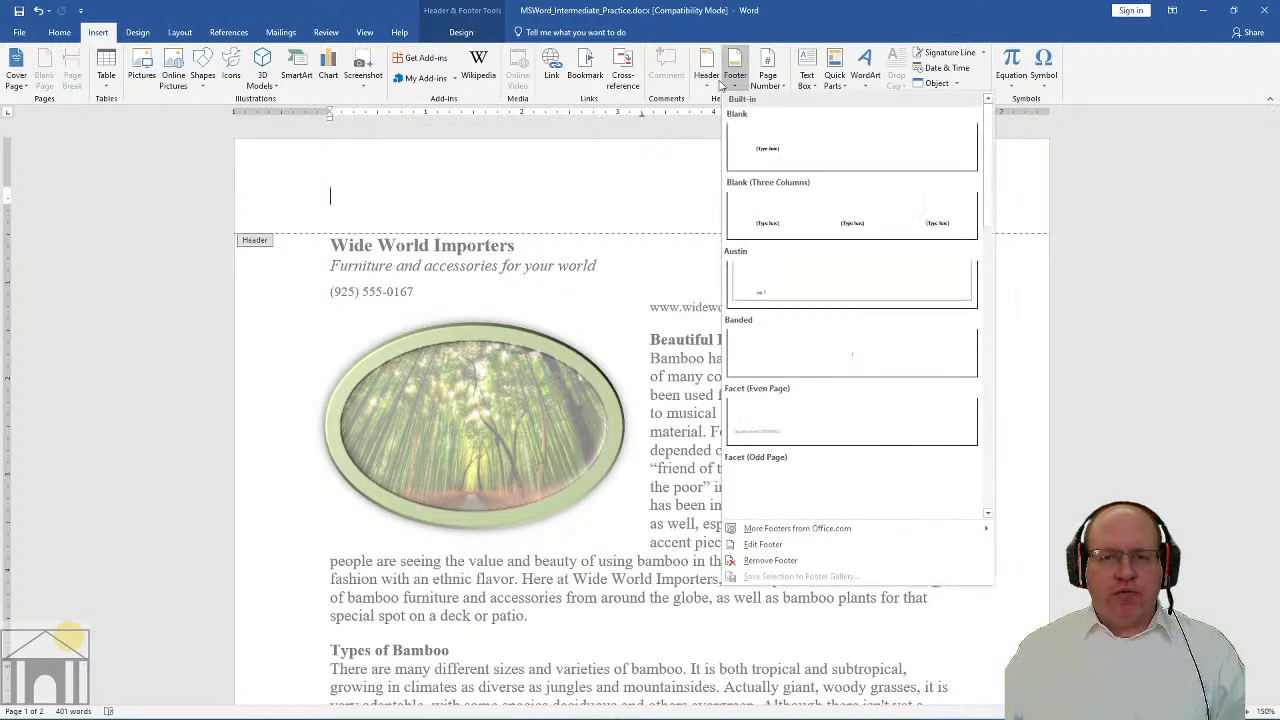
pyautogui.click(680, 305)
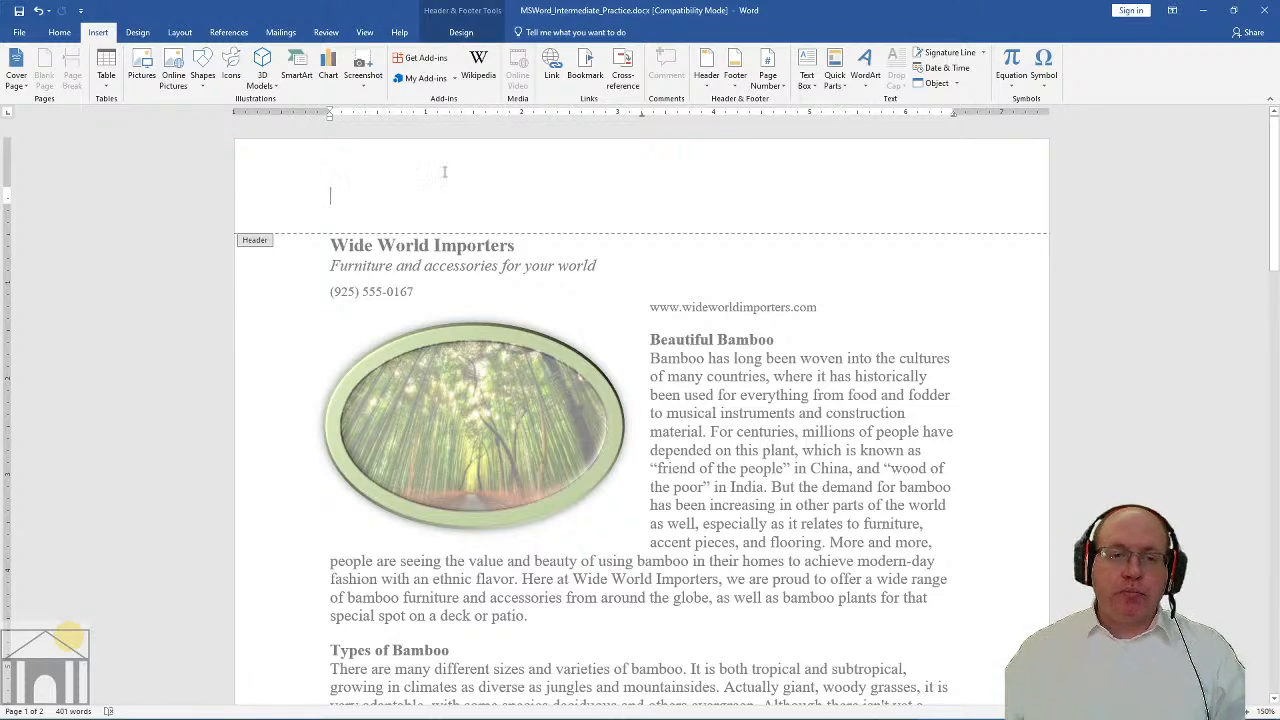
pyautogui.click(459, 34)
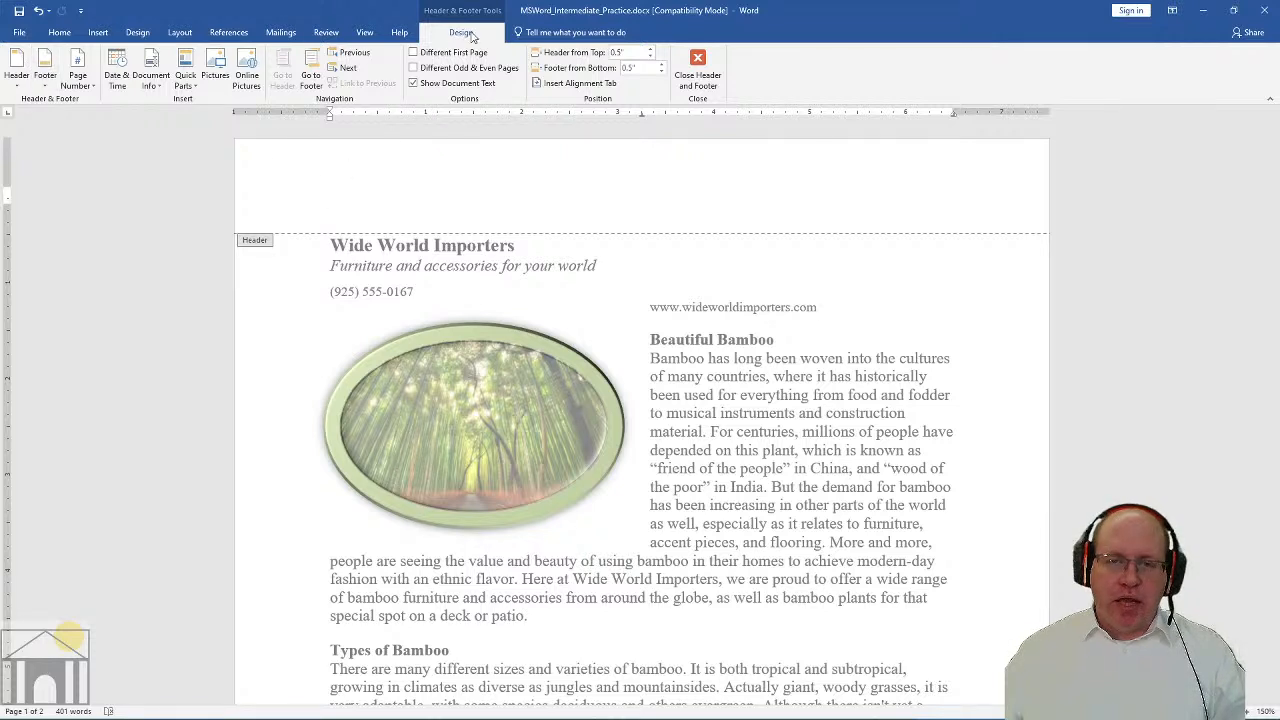
pyautogui.click(98, 32)
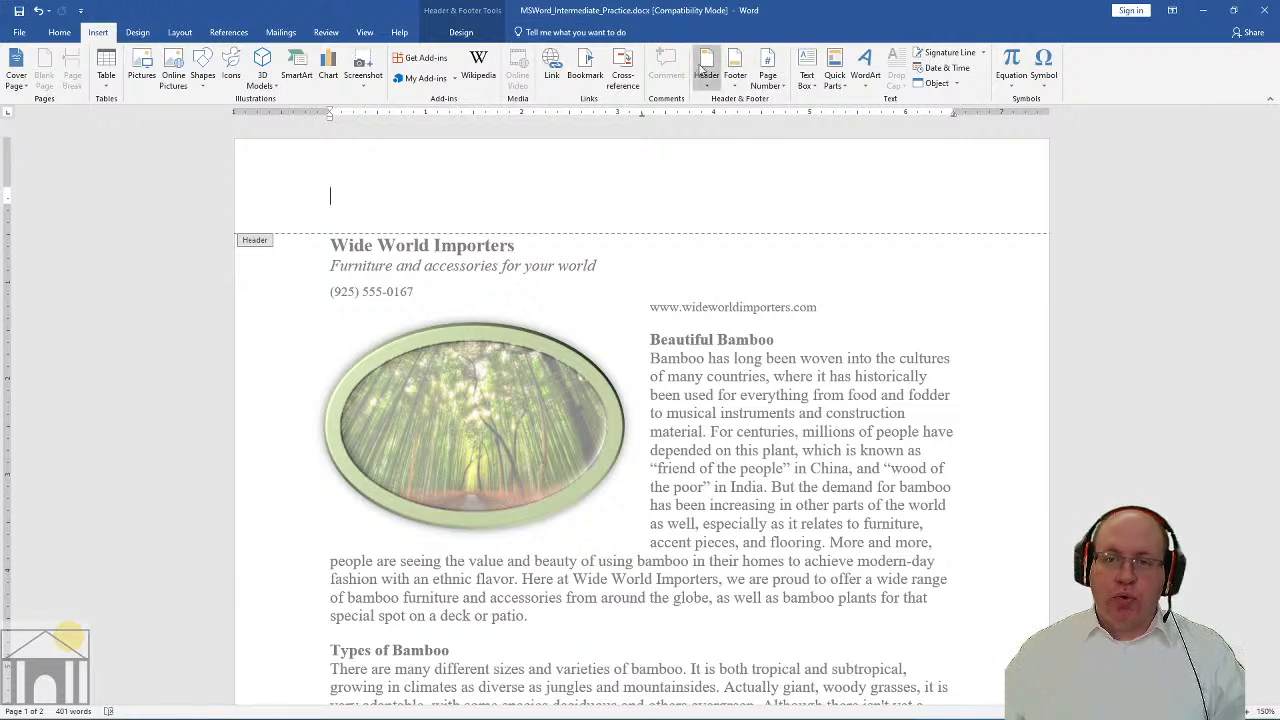
pyautogui.click(461, 33)
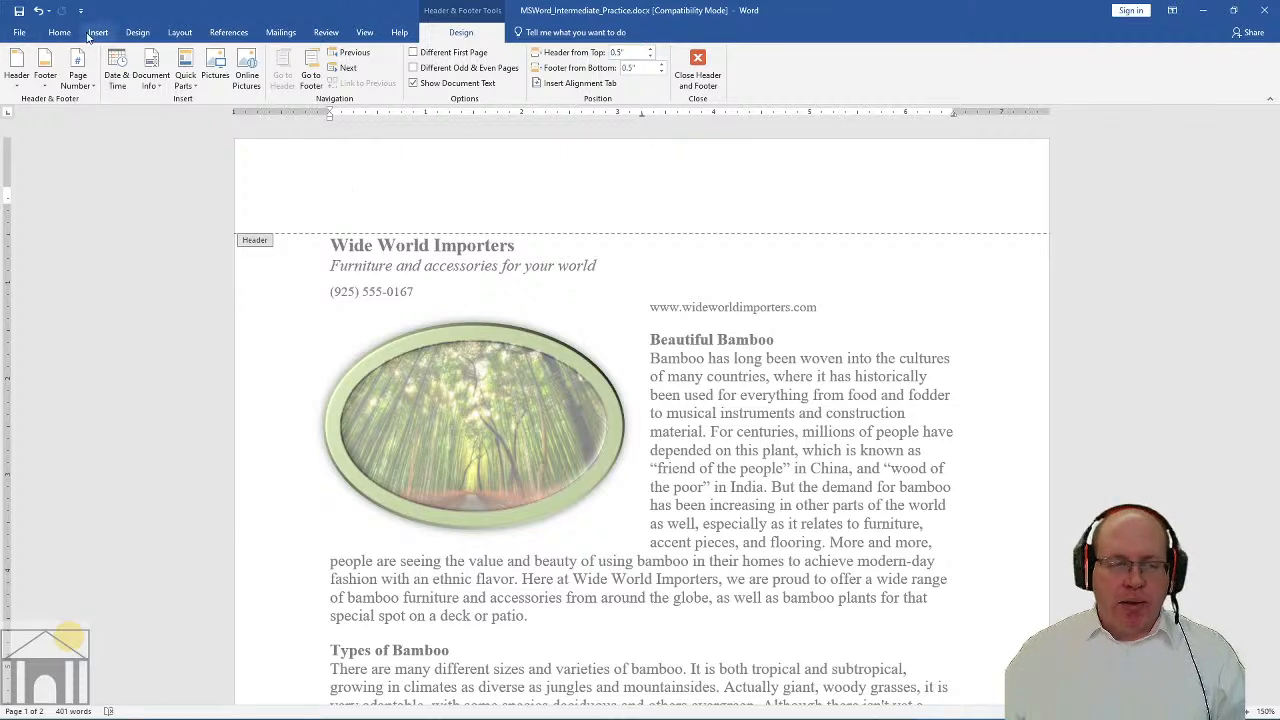
# Insert the built-in Blank (Three Columns) header into the document
pyautogui.click(16, 78)
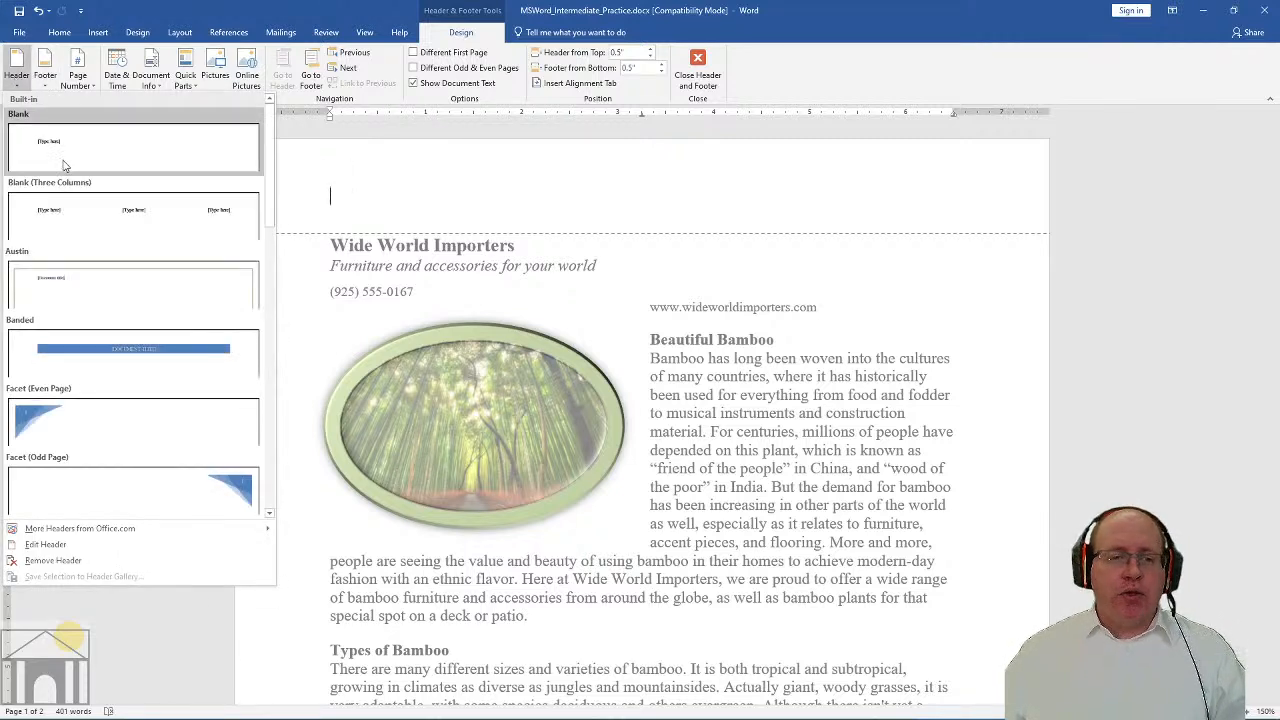
pyautogui.scroll(-10, 75, 445)
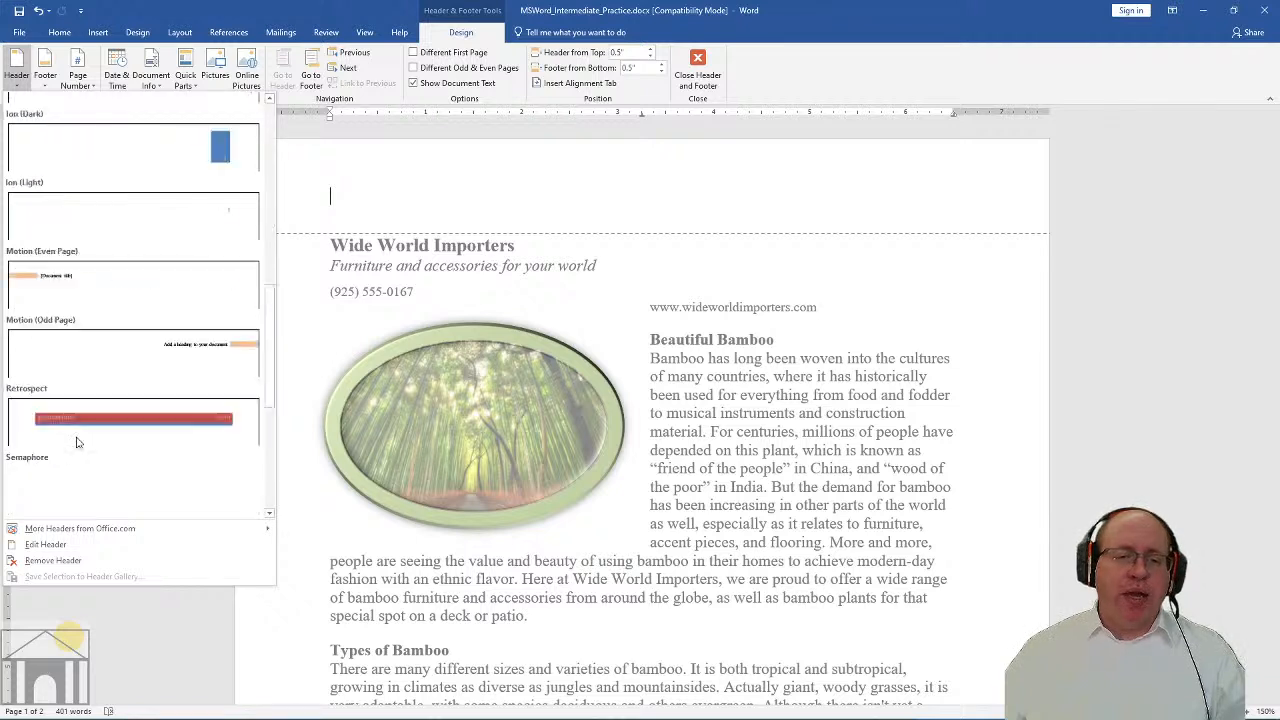
pyautogui.scroll(10, 82, 438)
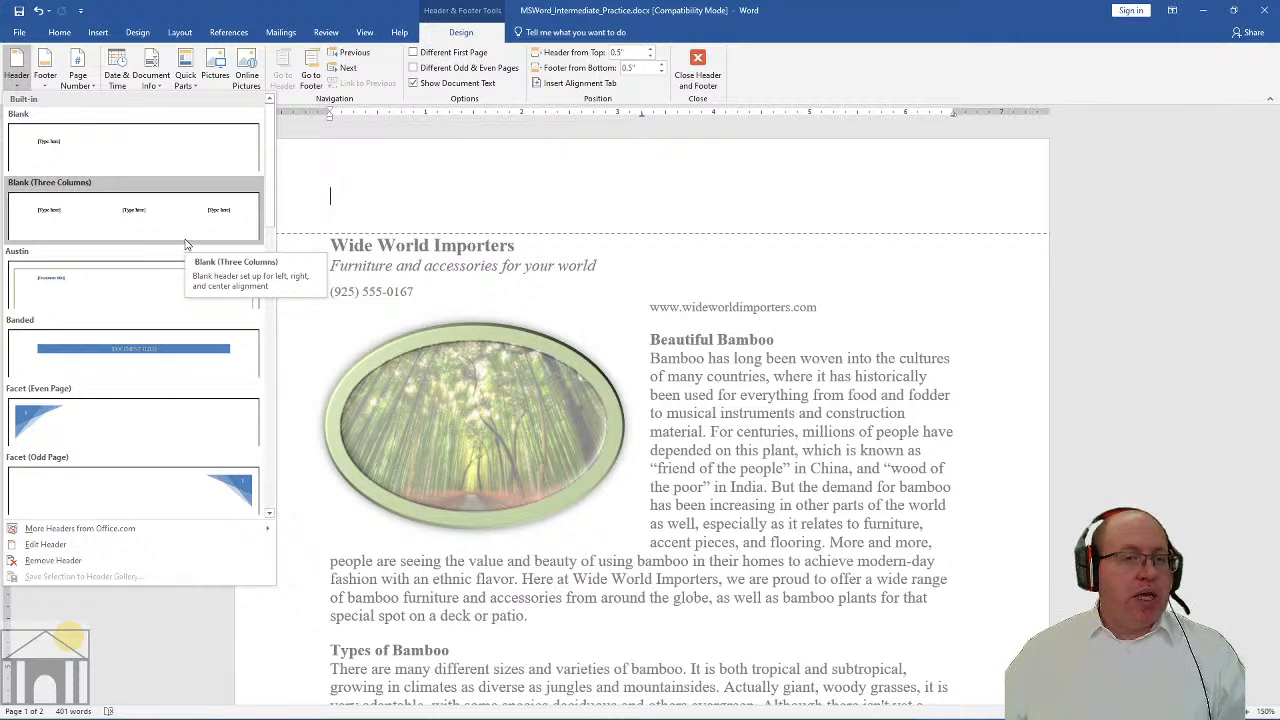
pyautogui.click(54, 203)
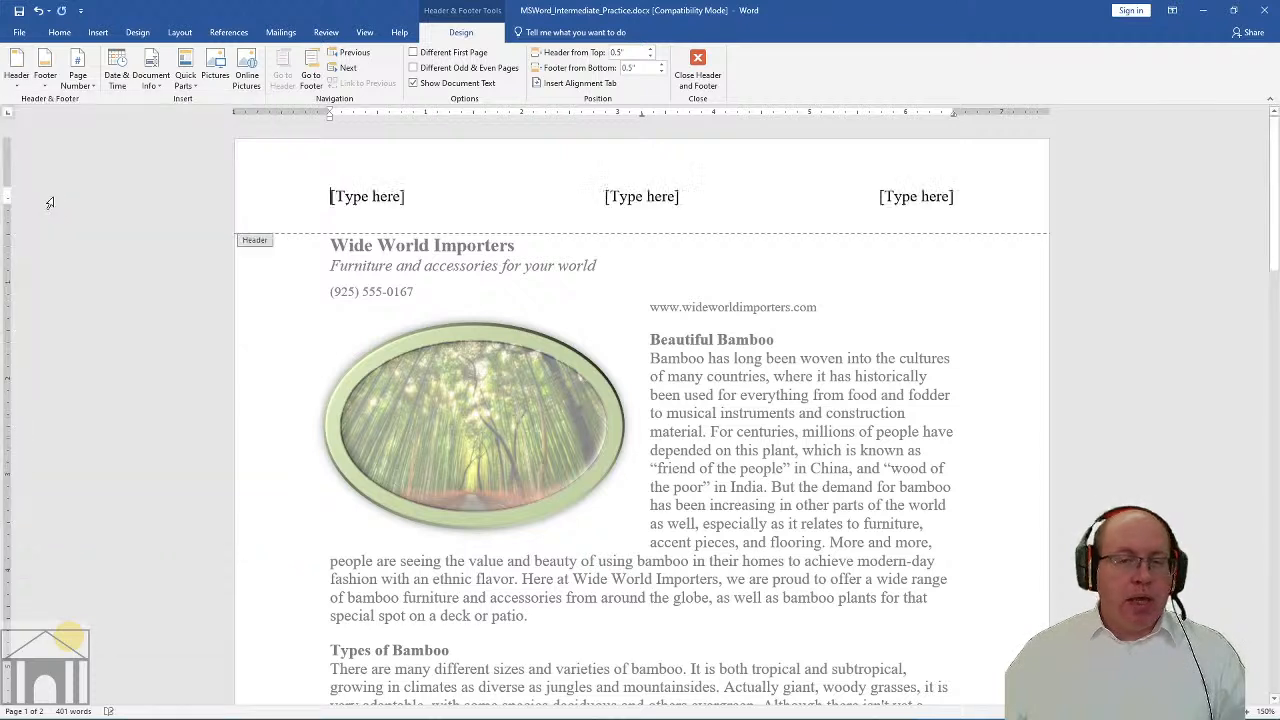
# Examine the left, center and right text placeholders of the three-column header
pyautogui.click(369, 195)
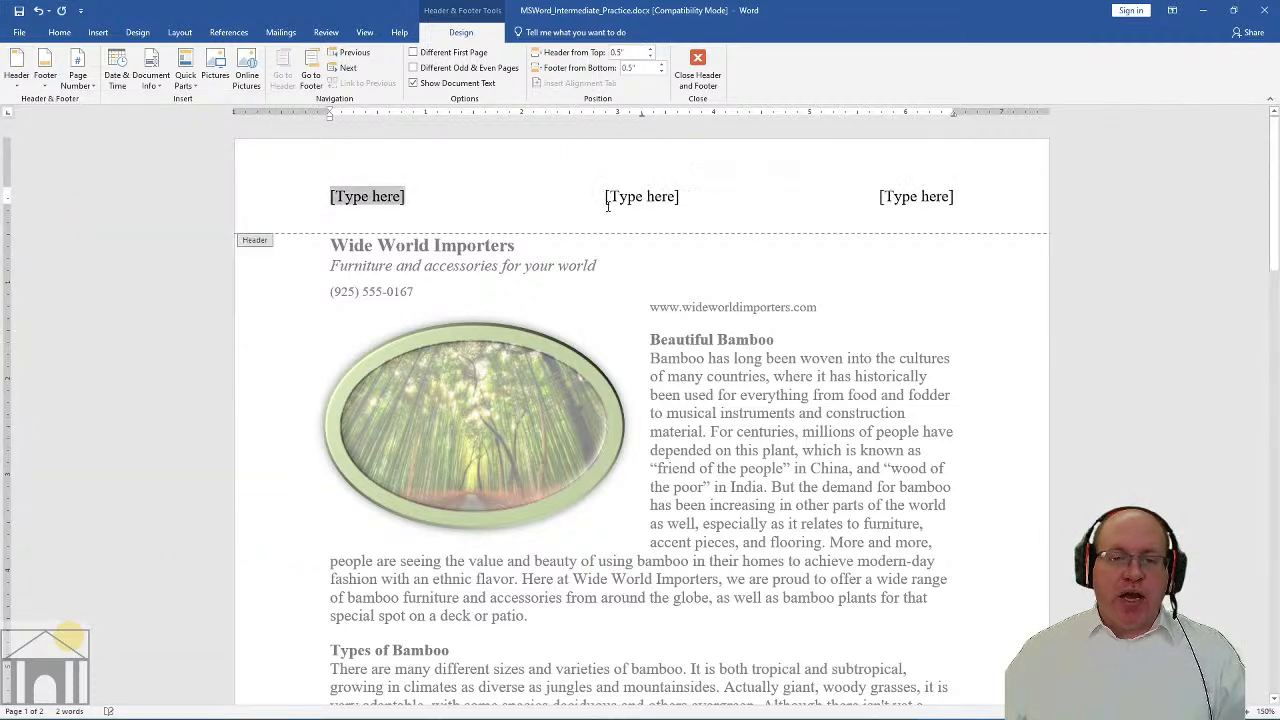
pyautogui.click(631, 203)
pyautogui.click(916, 196)
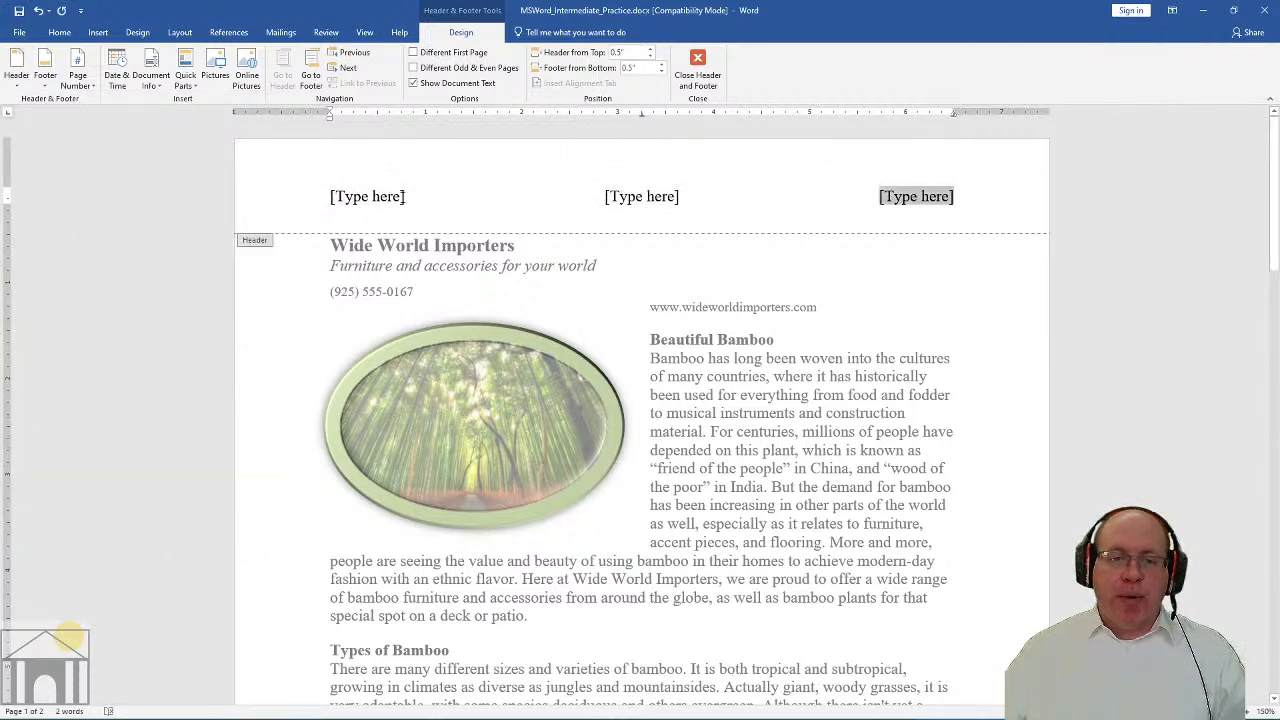
pyautogui.click(369, 196)
pyautogui.click(650, 200)
pyautogui.click(879, 199)
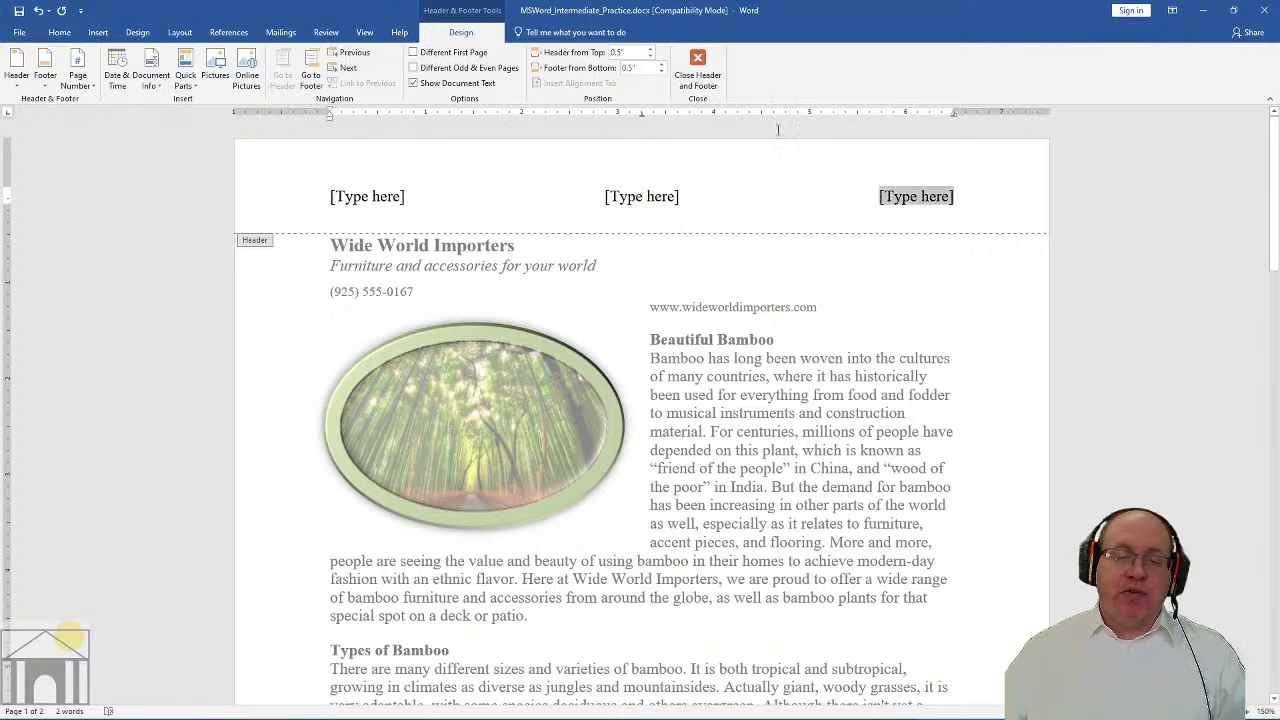
pyautogui.click(366, 201)
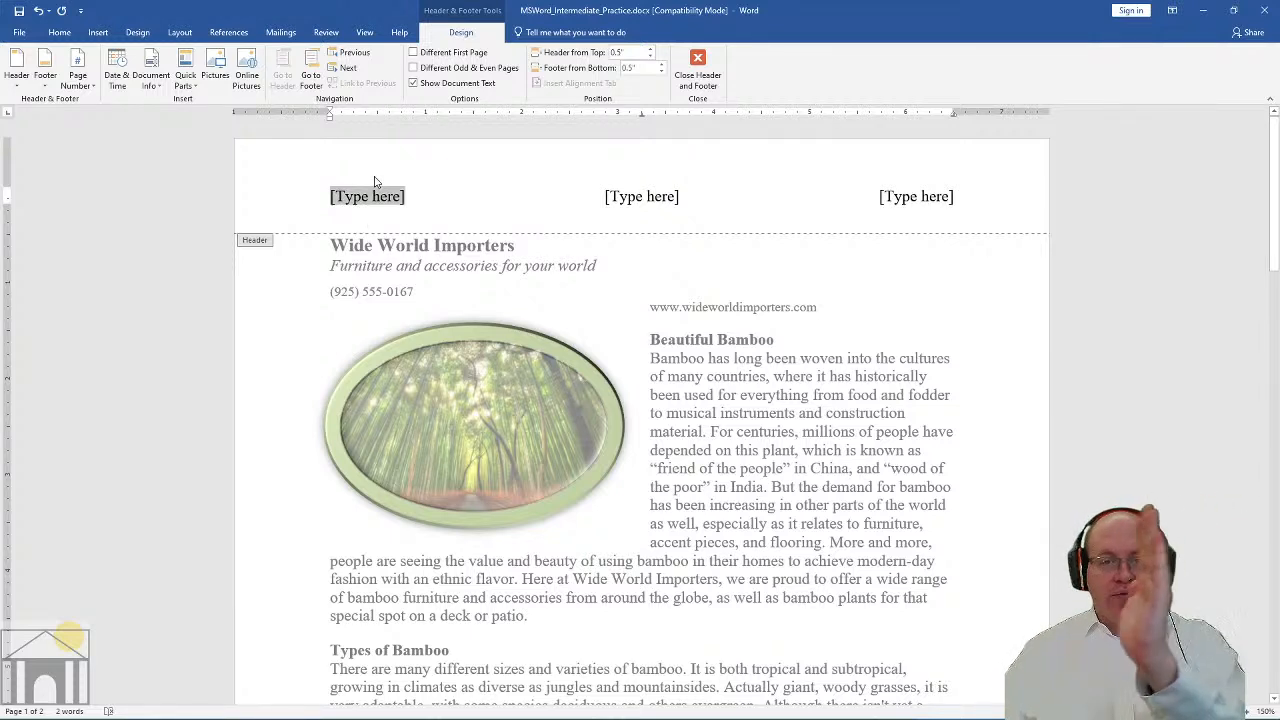
pyautogui.click(926, 197)
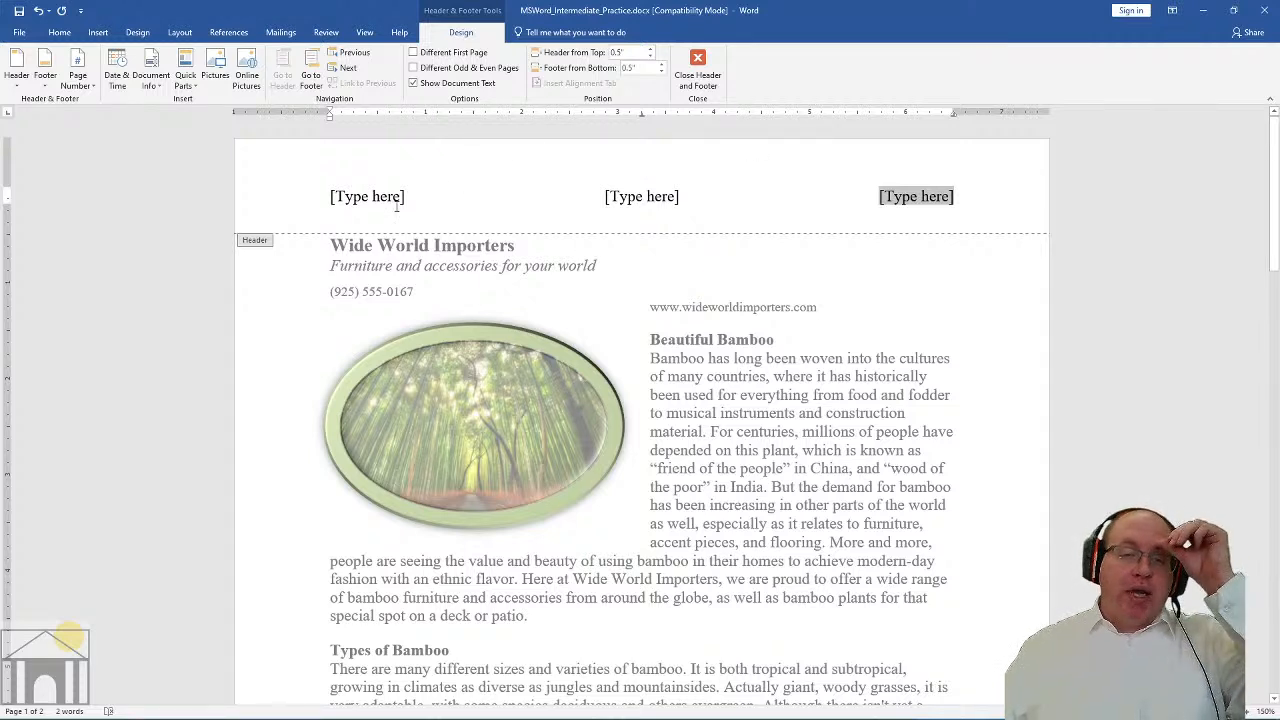
pyautogui.click(335, 196)
pyautogui.click(664, 192)
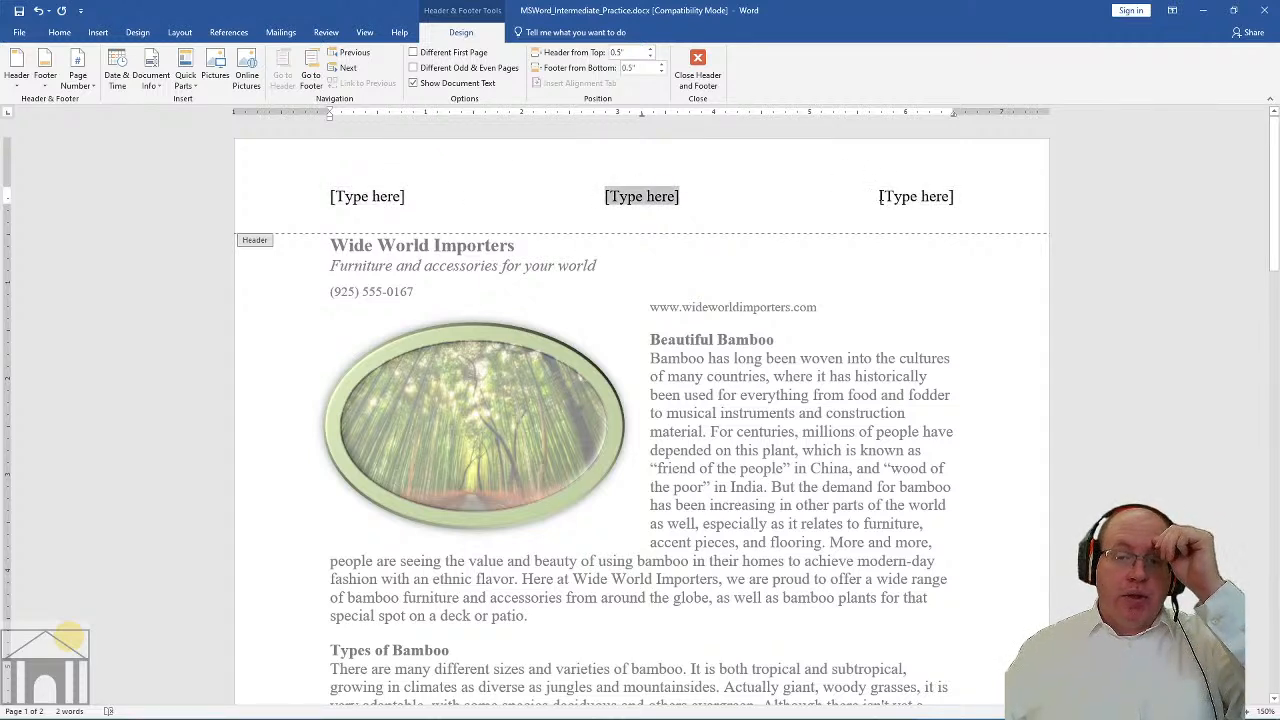
pyautogui.click(880, 196)
pyautogui.click(383, 190)
pyautogui.click(640, 196)
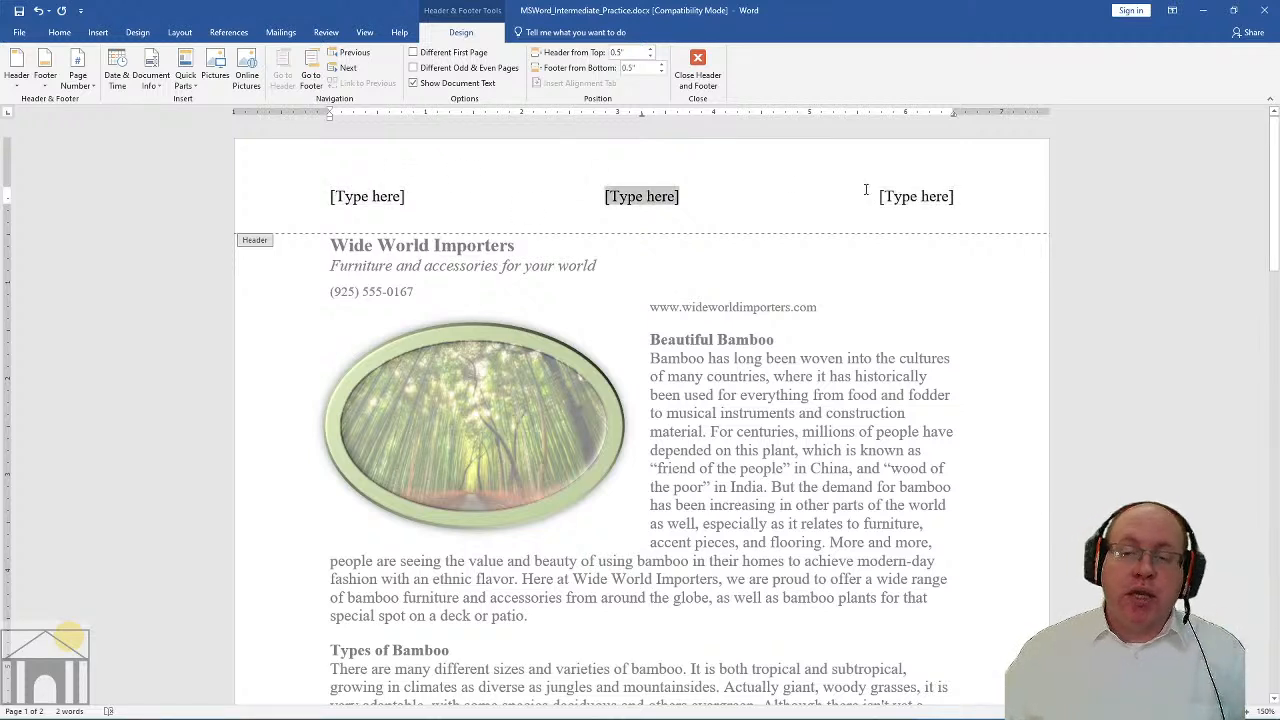
pyautogui.click(880, 194)
pyautogui.click(377, 194)
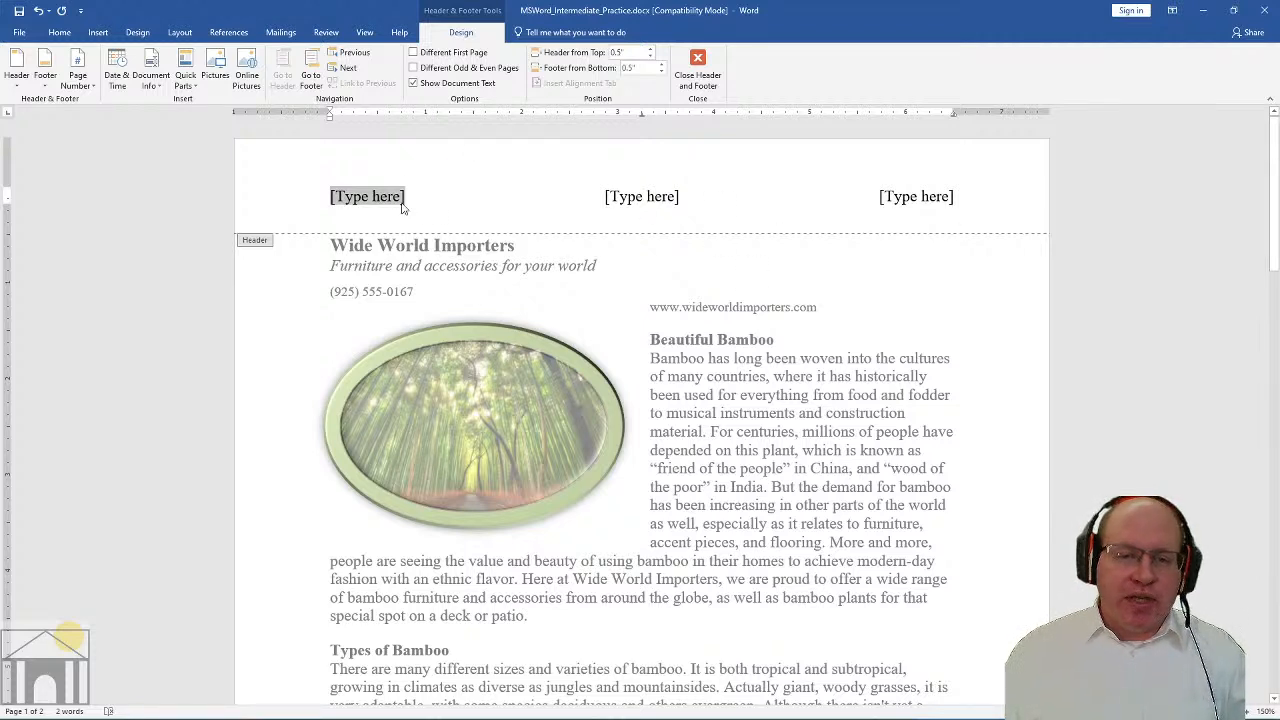
pyautogui.click(640, 197)
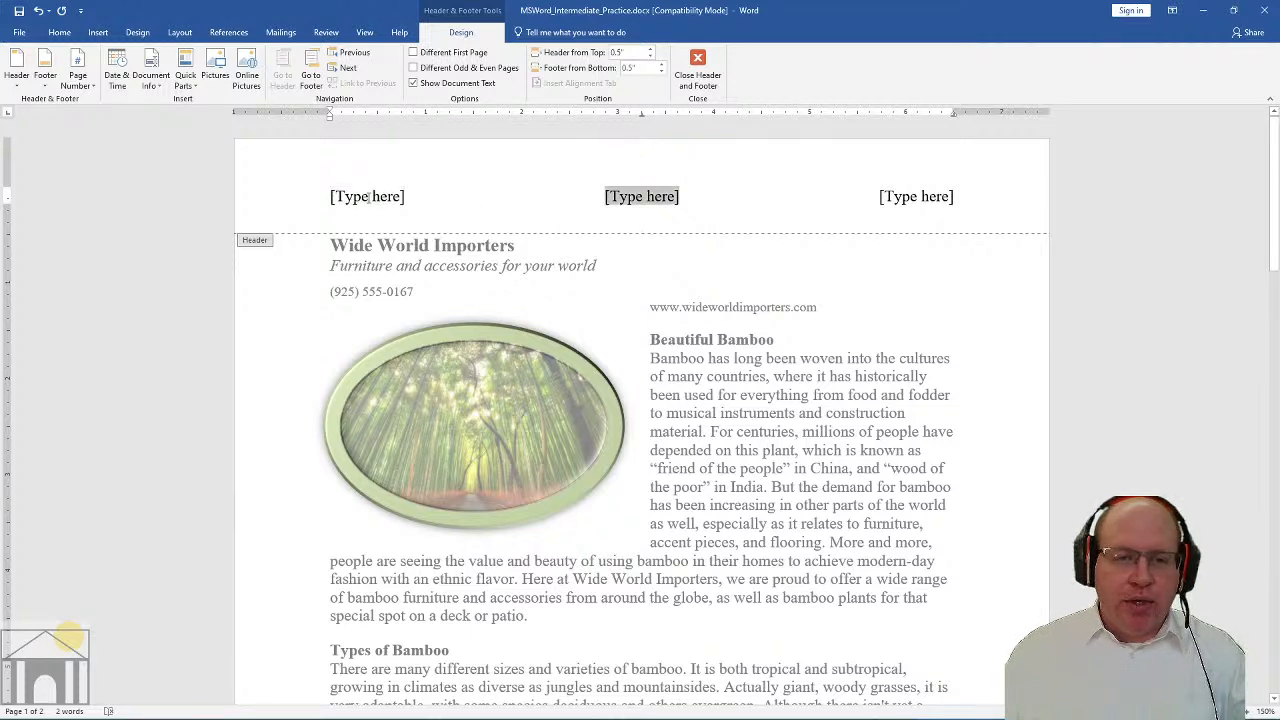
# Enter "WWI Inventory Sheet" in the header's left placeholder and delete the center placeholder
pyautogui.click(368, 197)
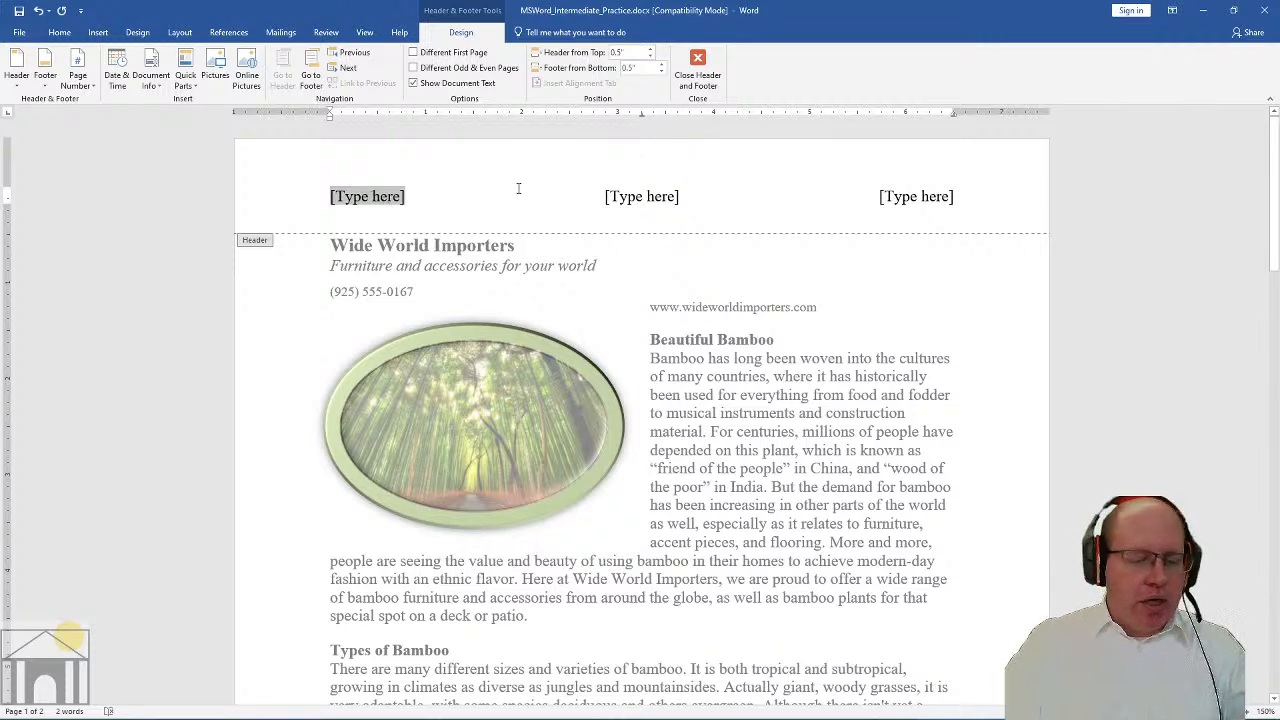
pyautogui.write('WWI')
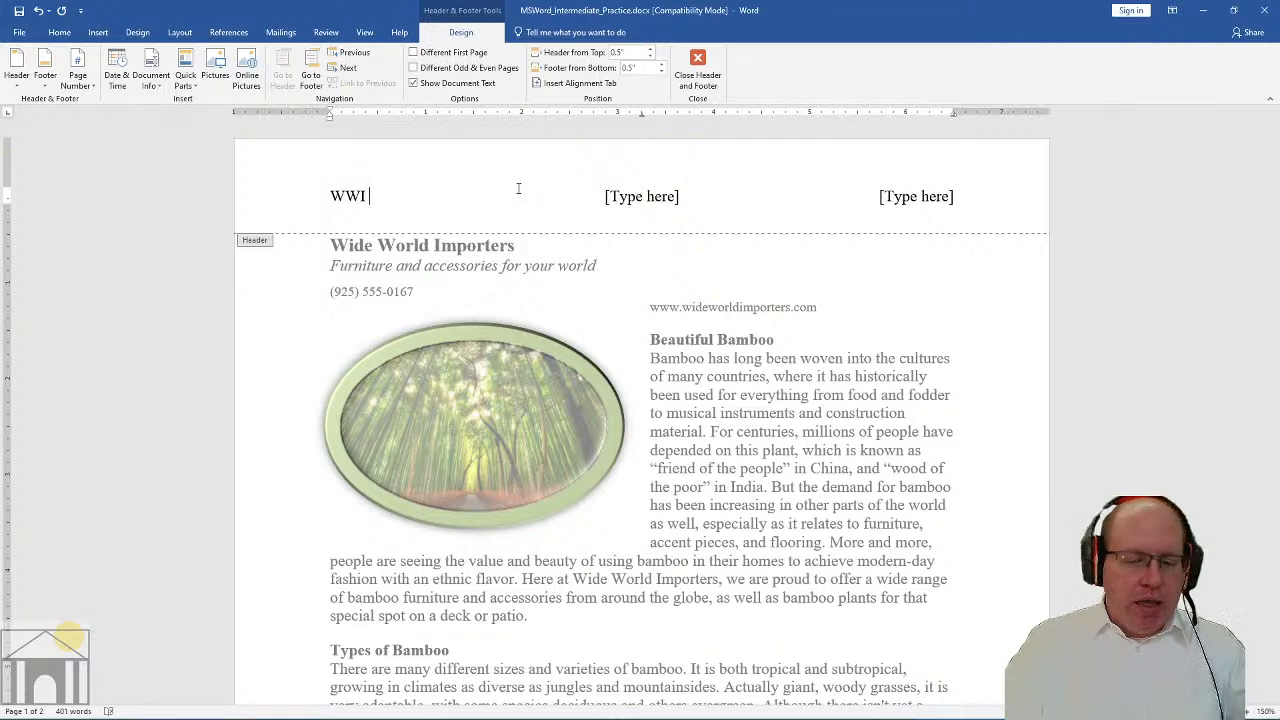
pyautogui.write(' Invent')
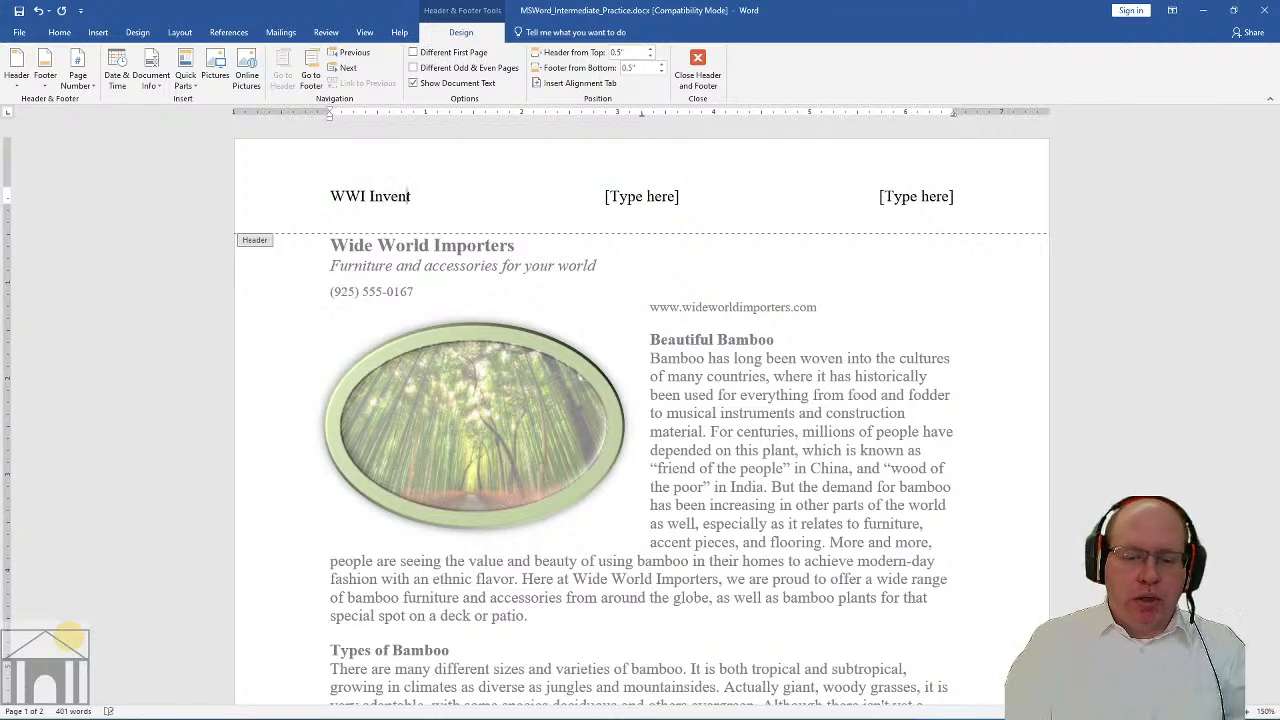
pyautogui.write('ory Sheet')
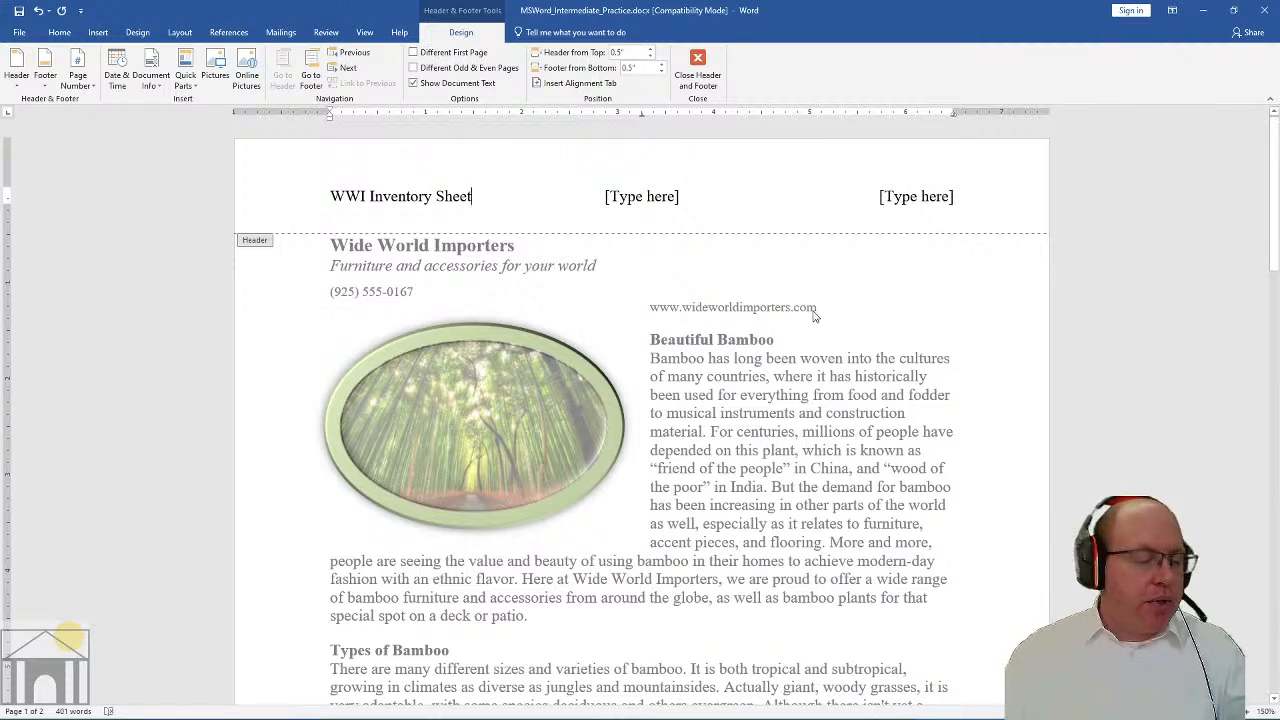
pyautogui.click(652, 197)
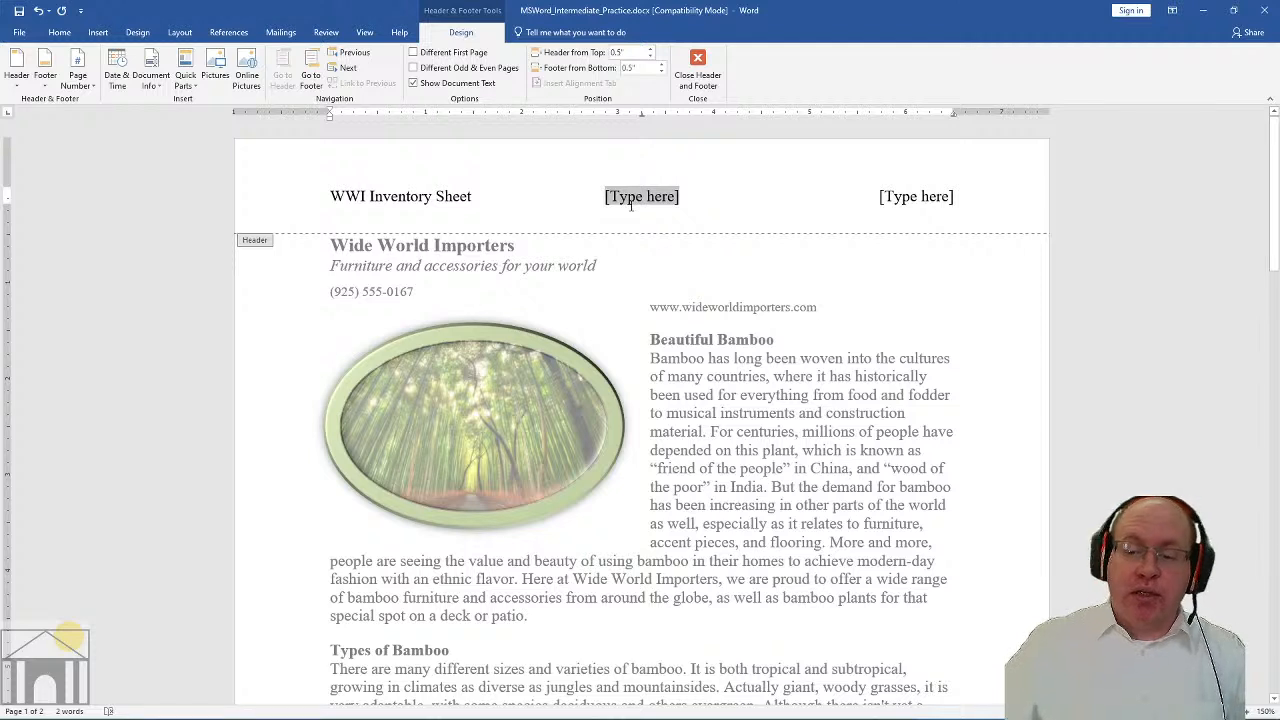
pyautogui.press('Delete')
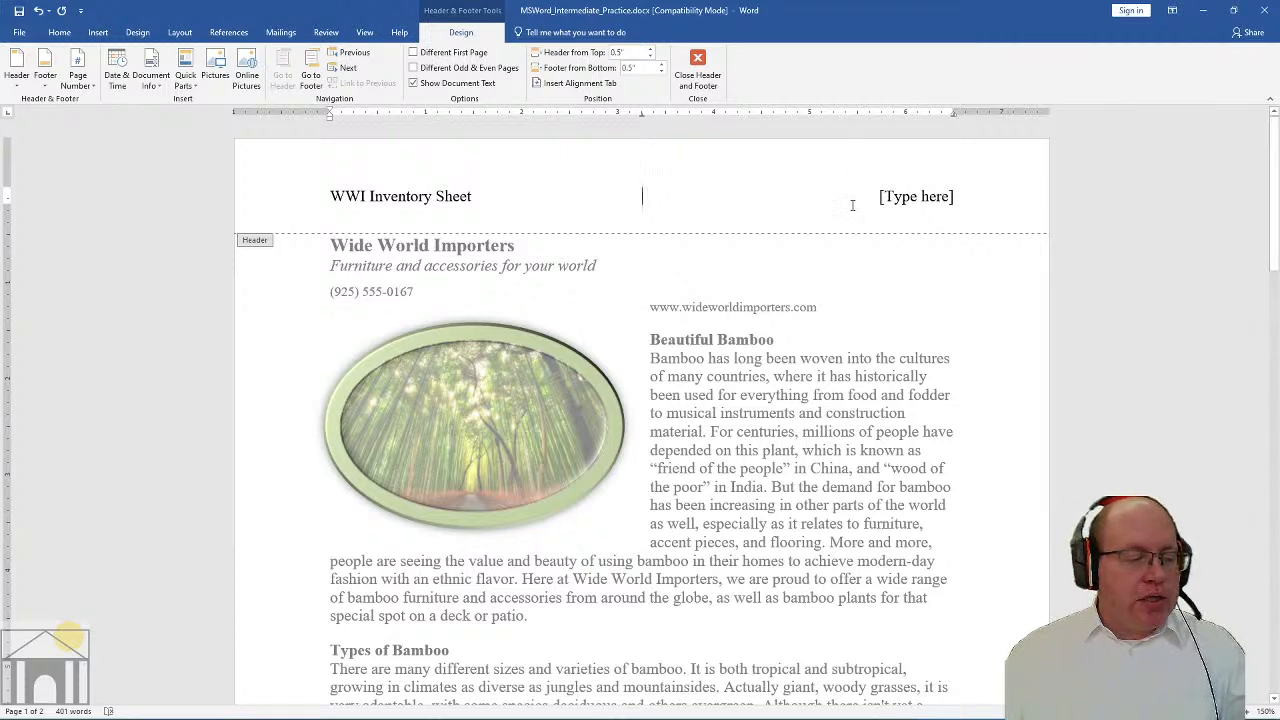
# Replace the header's right placeholder with the current date in the "February 11, 2021" format, set to update automatically
pyautogui.click(910, 196)
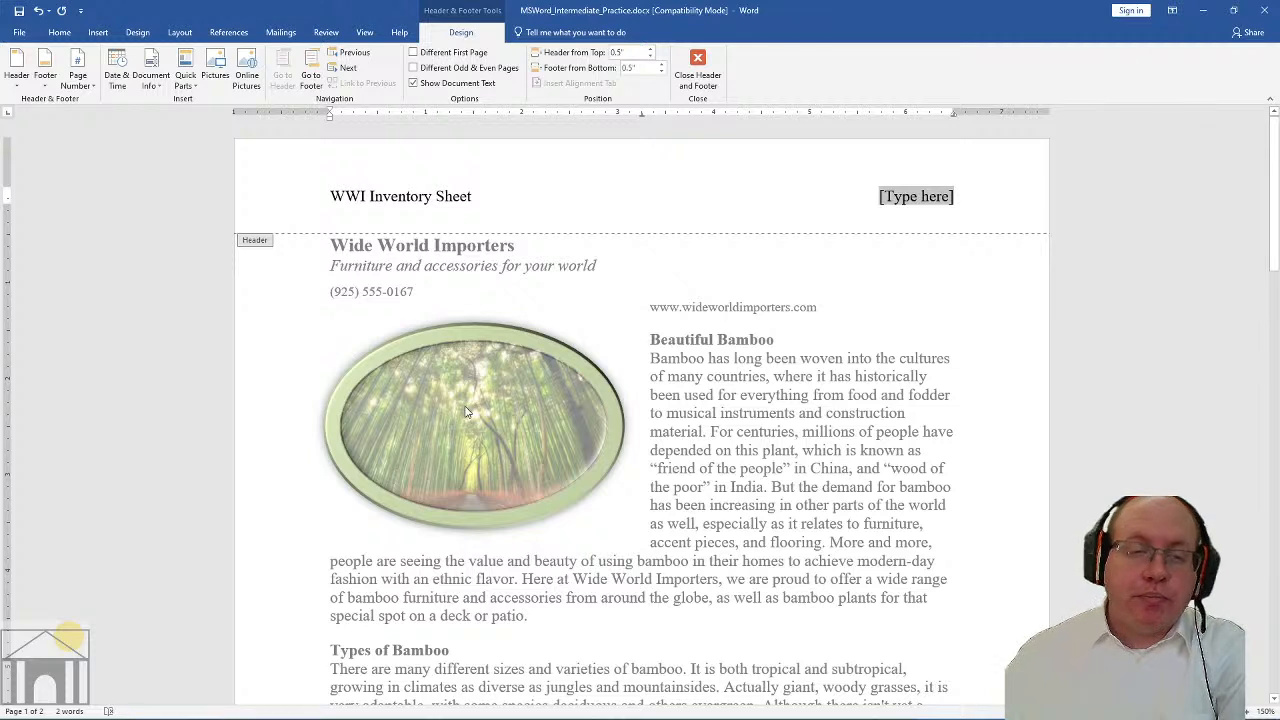
pyautogui.click(116, 78)
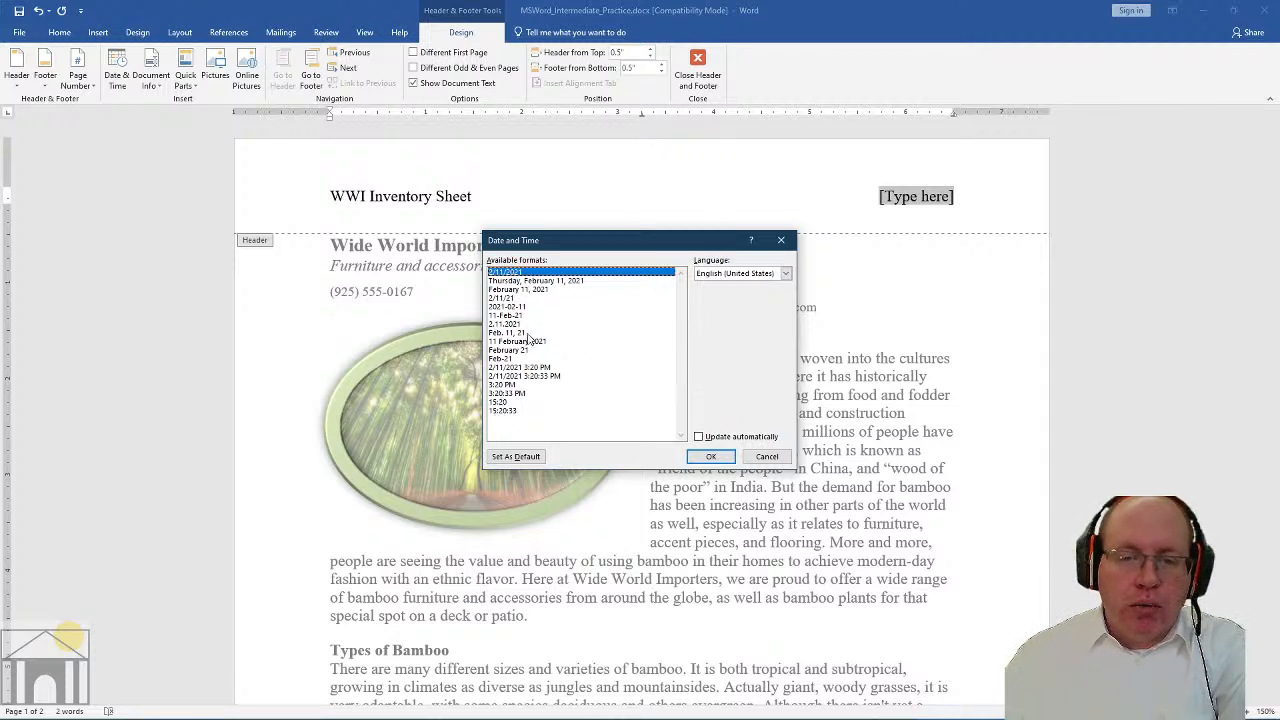
pyautogui.click(524, 290)
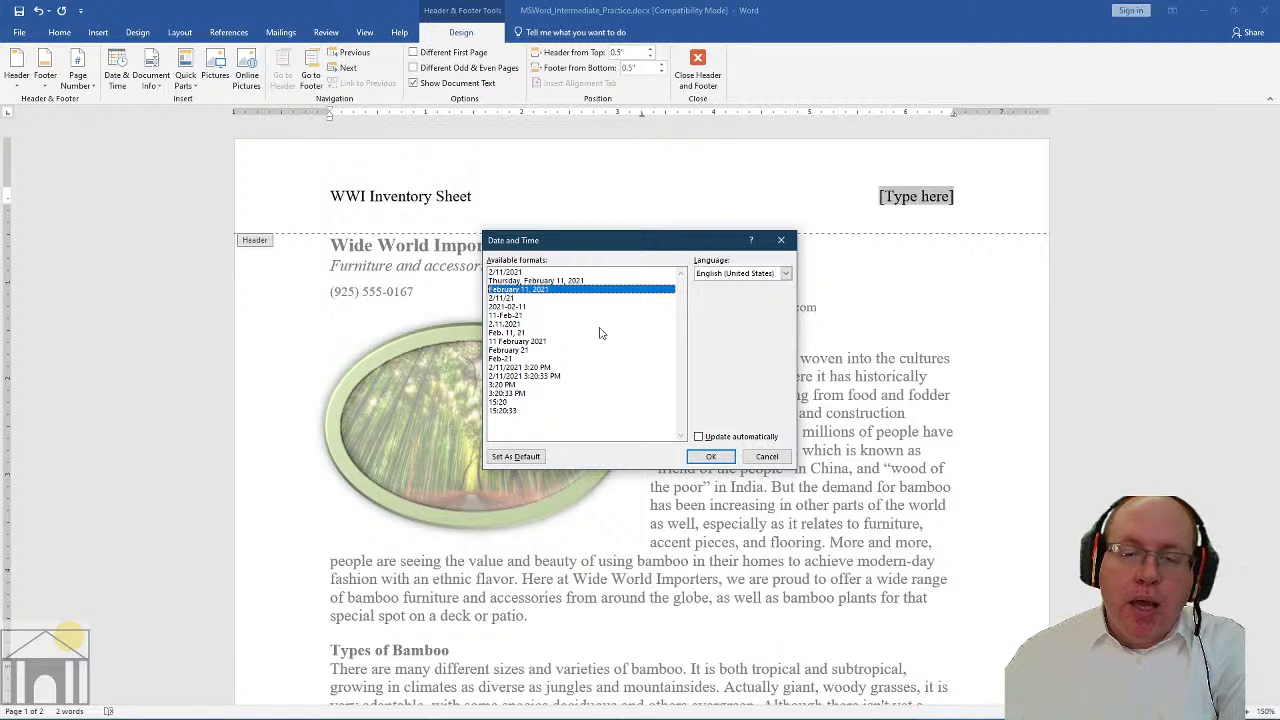
pyautogui.click(722, 442)
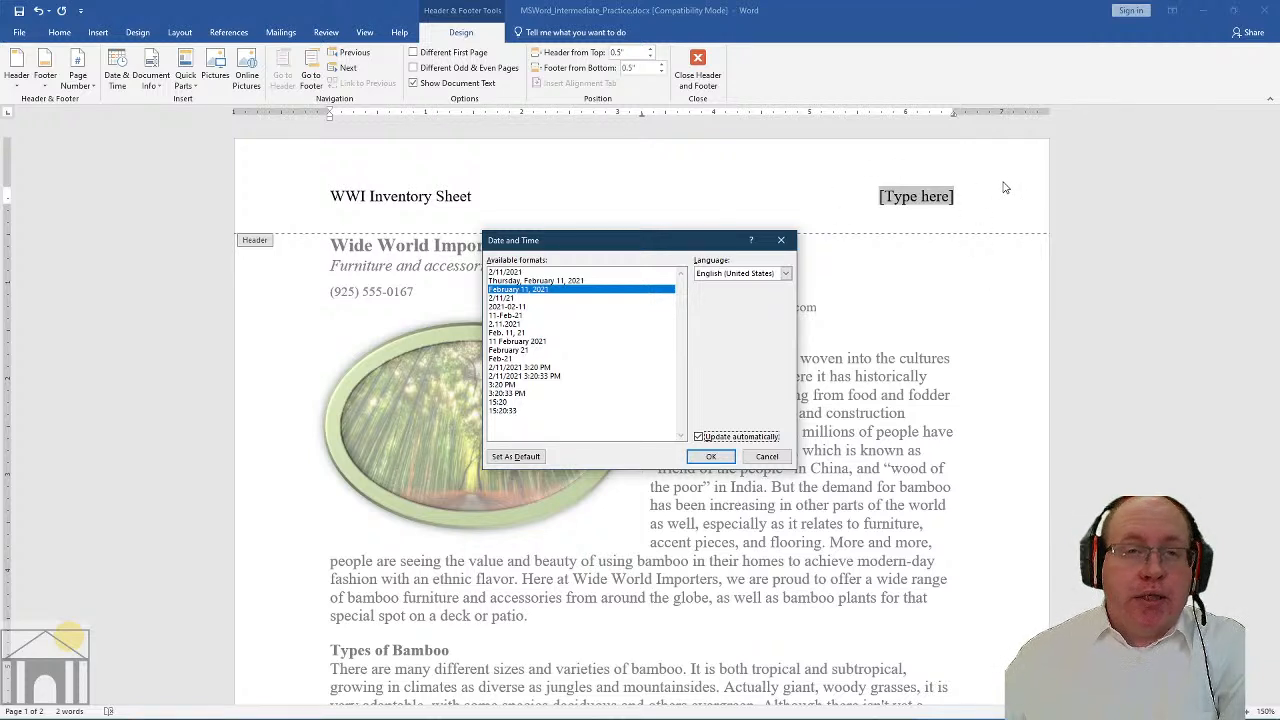
pyautogui.click(714, 436)
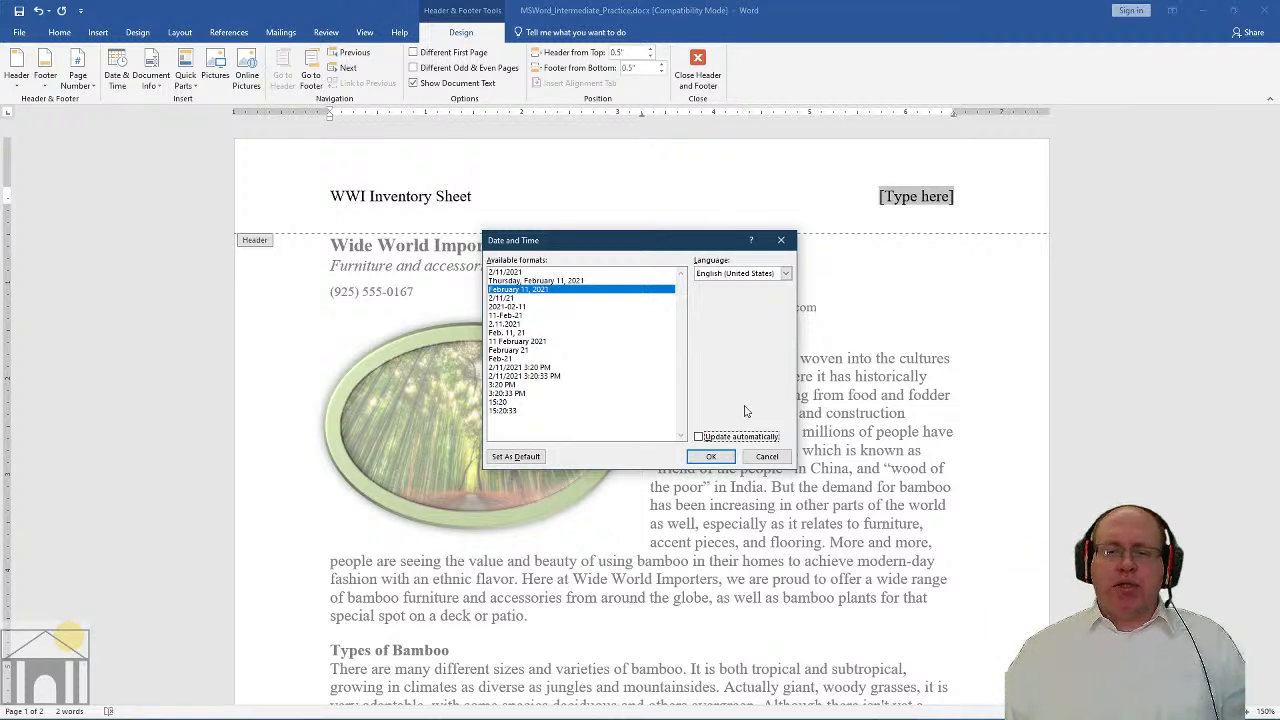
pyautogui.click(708, 437)
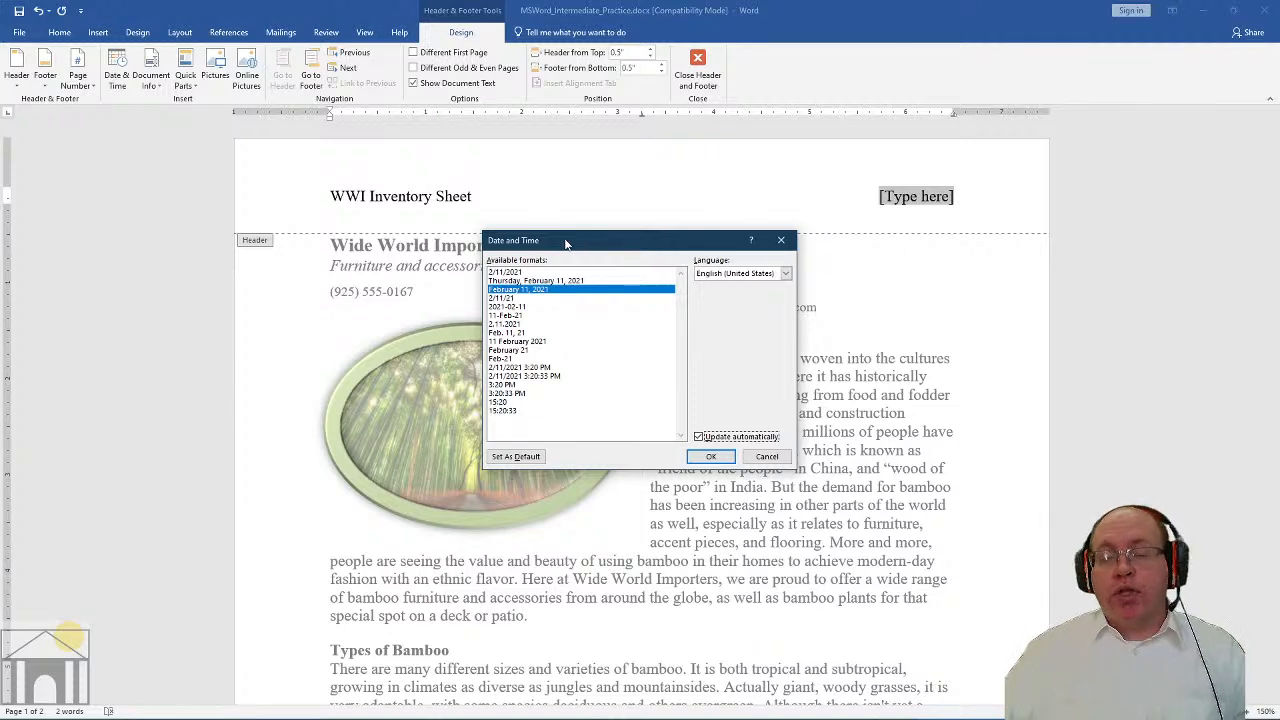
pyautogui.click(710, 457)
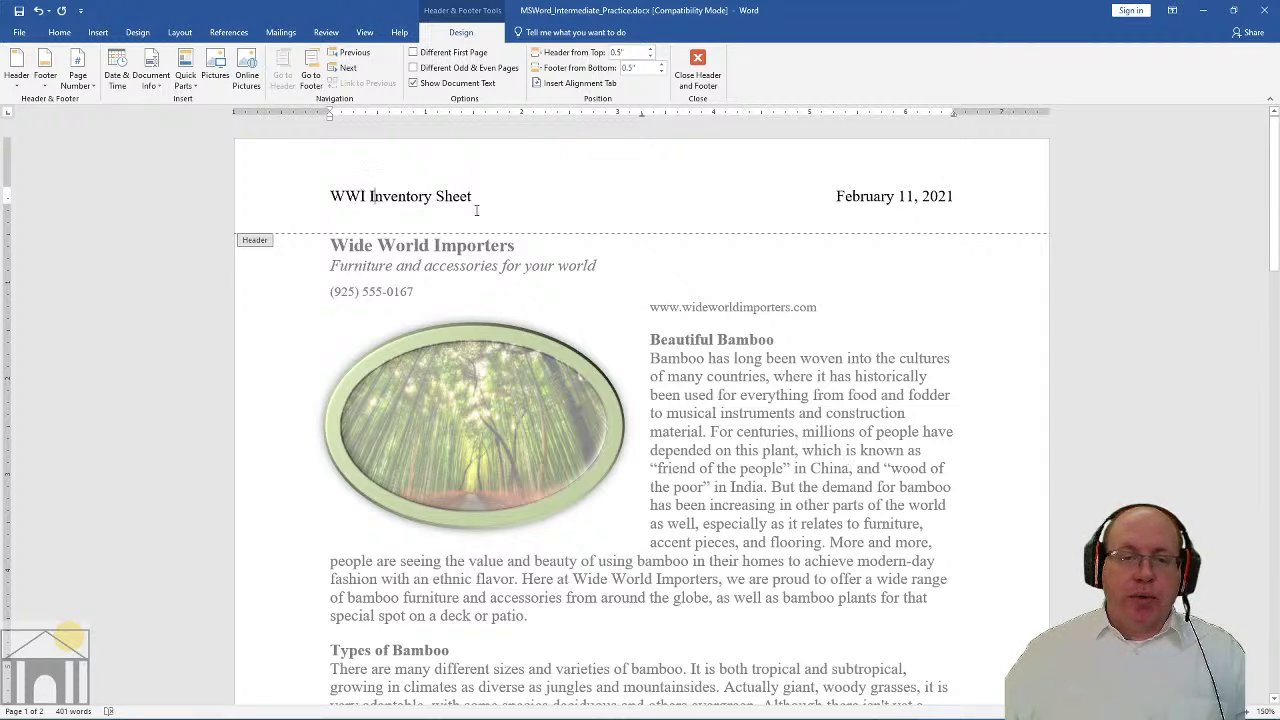
pyautogui.click(868, 197)
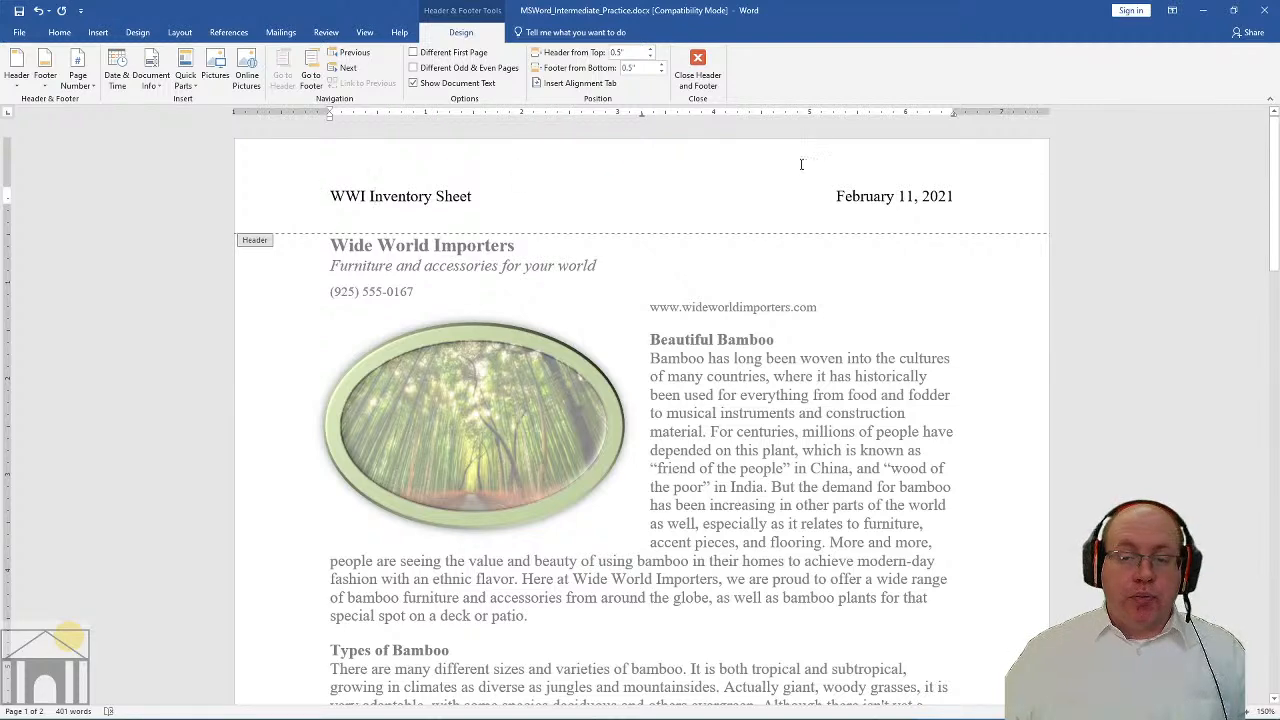
# Add a bottom-of-page number to the footer in the Plain Number 3 style and check it on both pages
pyautogui.scroll(-10, 725, 272)
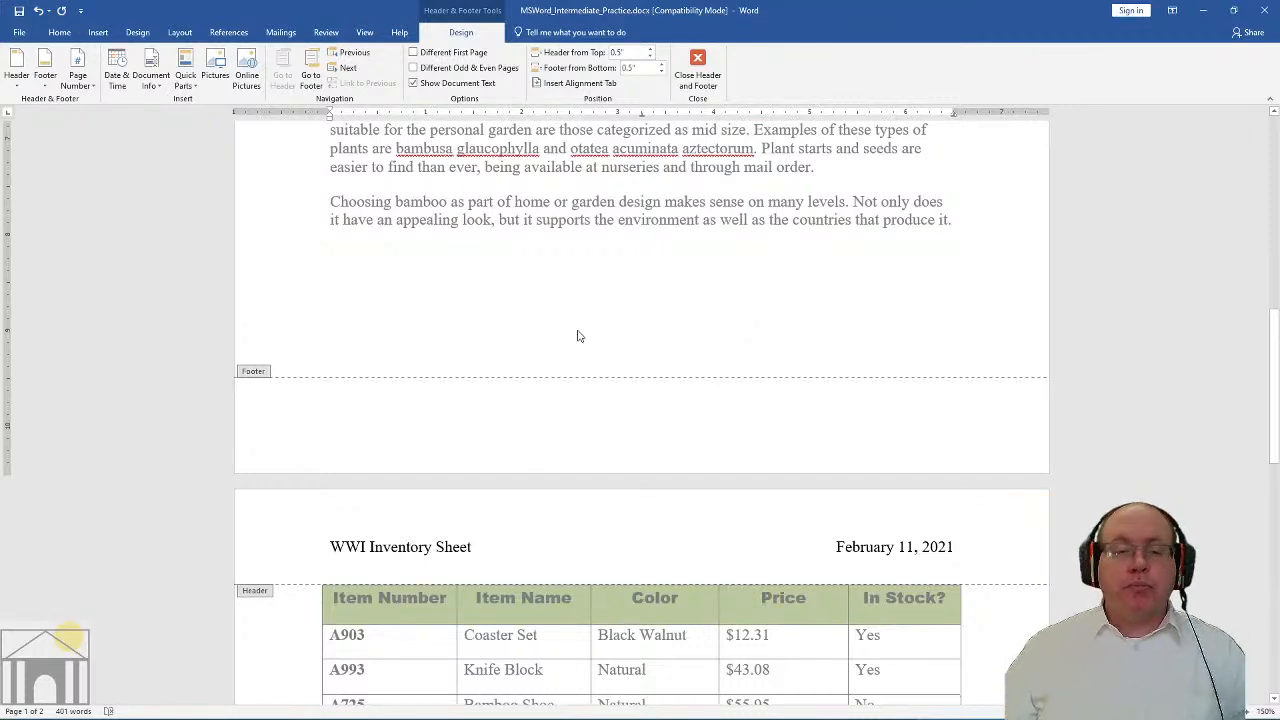
pyautogui.click(465, 410)
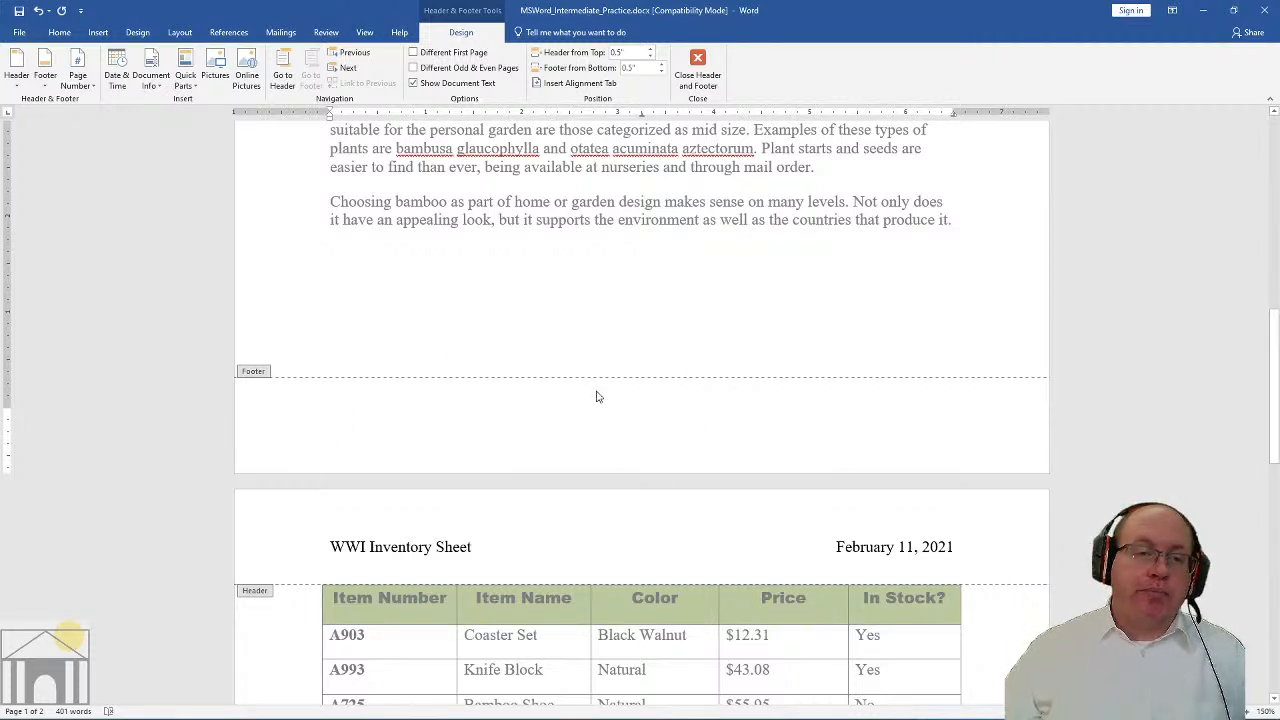
pyautogui.click(84, 79)
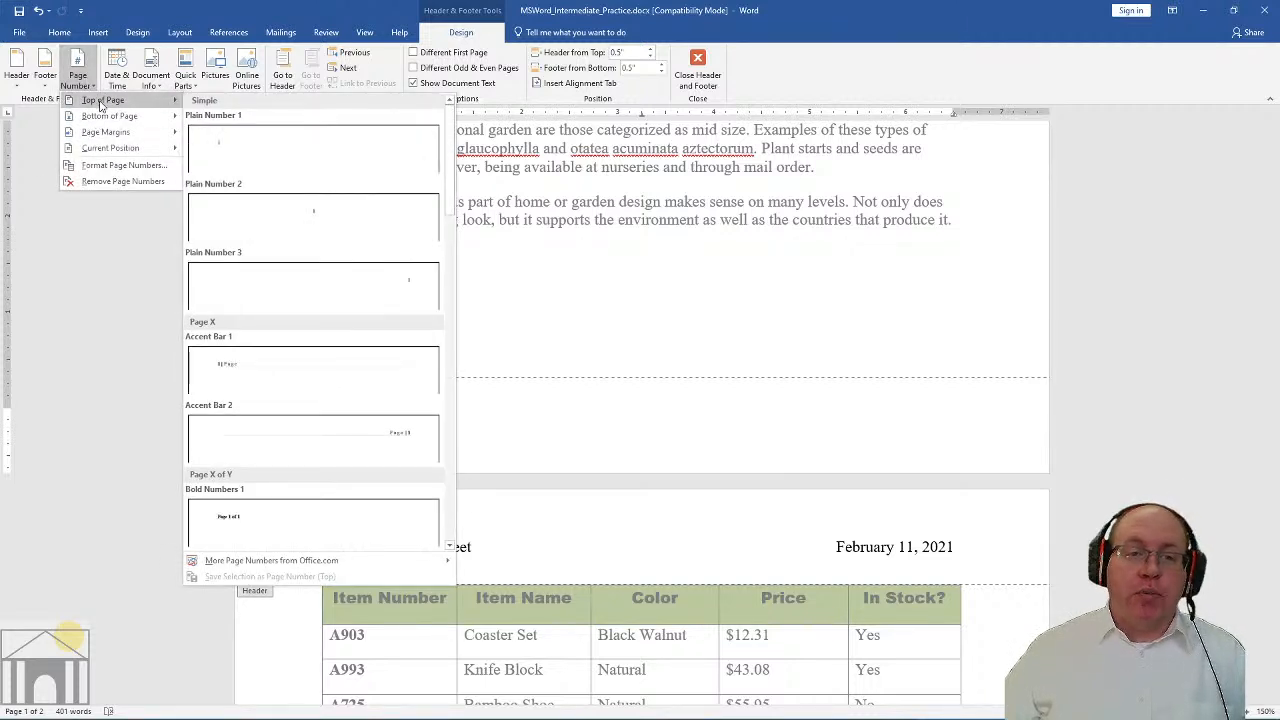
pyautogui.moveTo(98, 118)
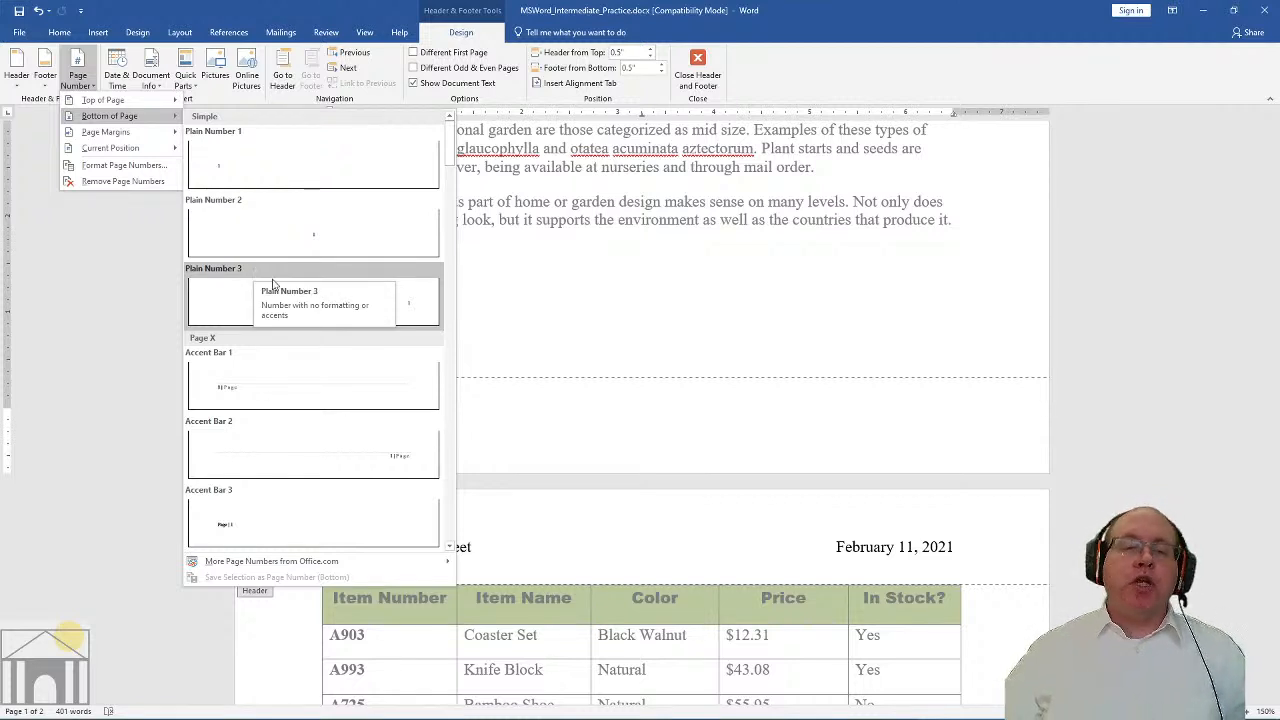
pyautogui.click(237, 289)
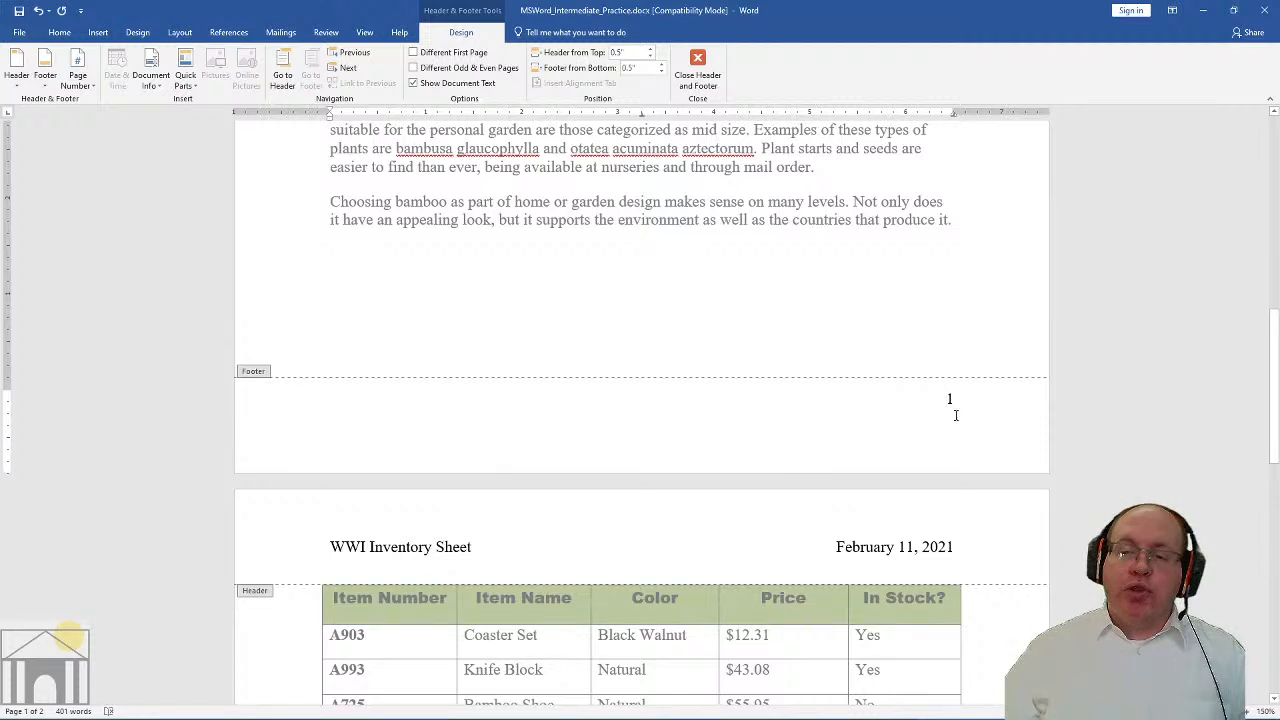
pyautogui.scroll(-2, 910, 365)
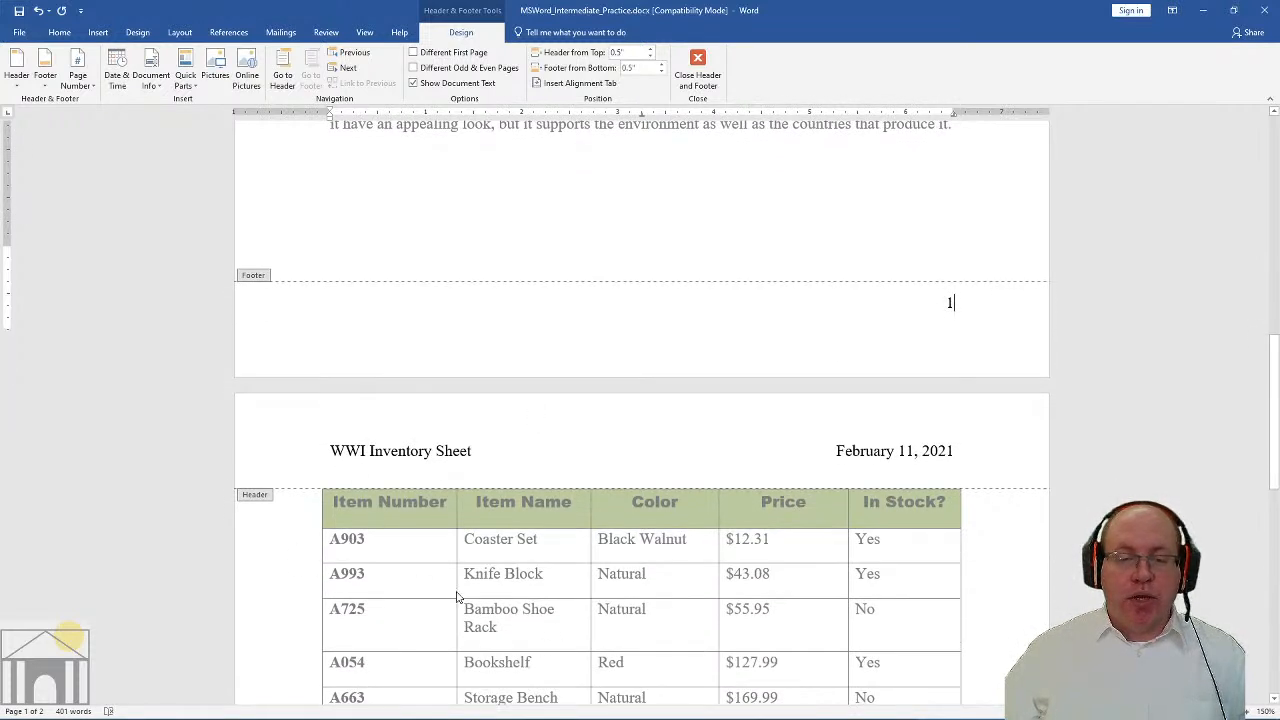
pyautogui.scroll(-3, 411, 565)
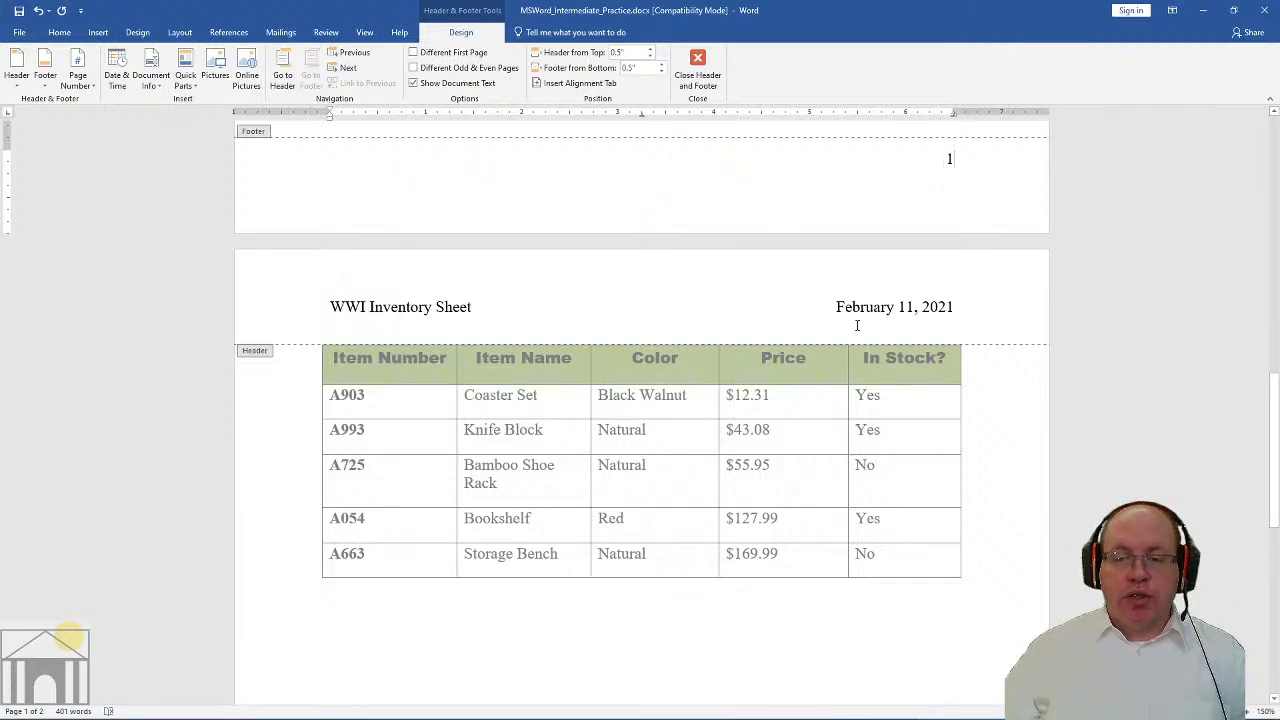
pyautogui.scroll(-13, 817, 394)
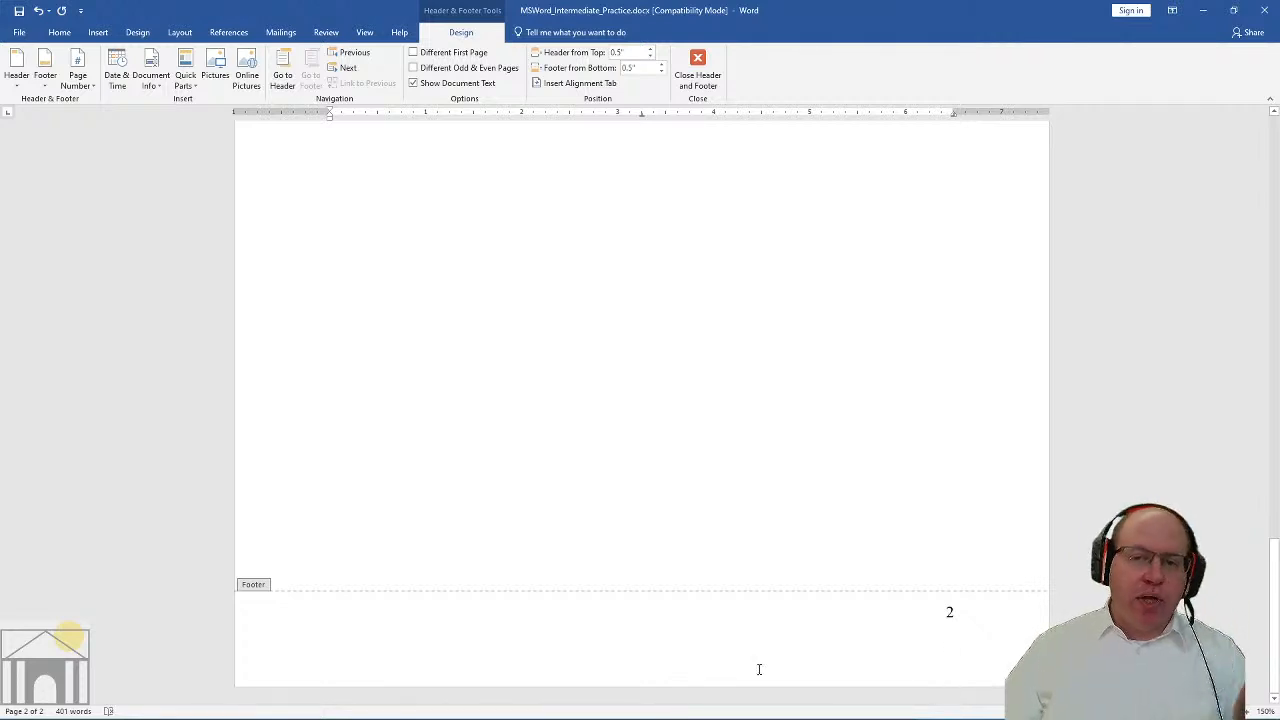
# Return to page 1 and switch from footer editing to the body text
pyautogui.scroll(20, 706, 640)
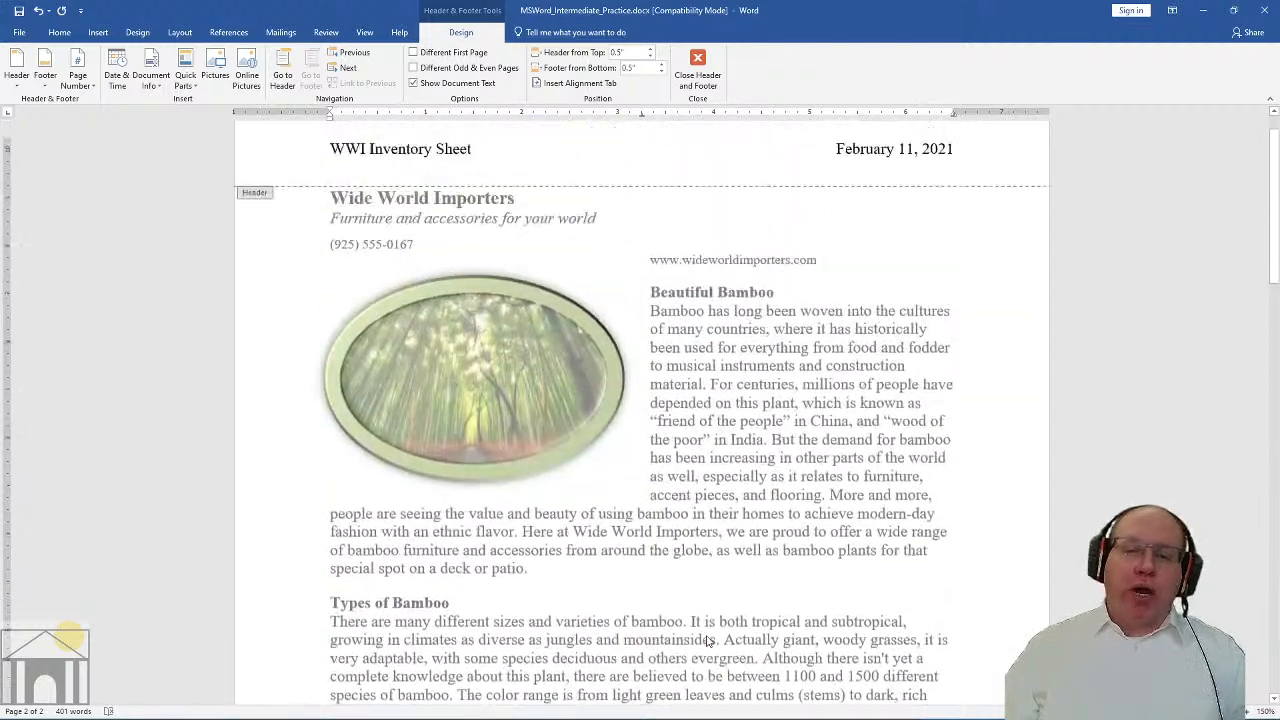
pyautogui.scroll(1, 706, 640)
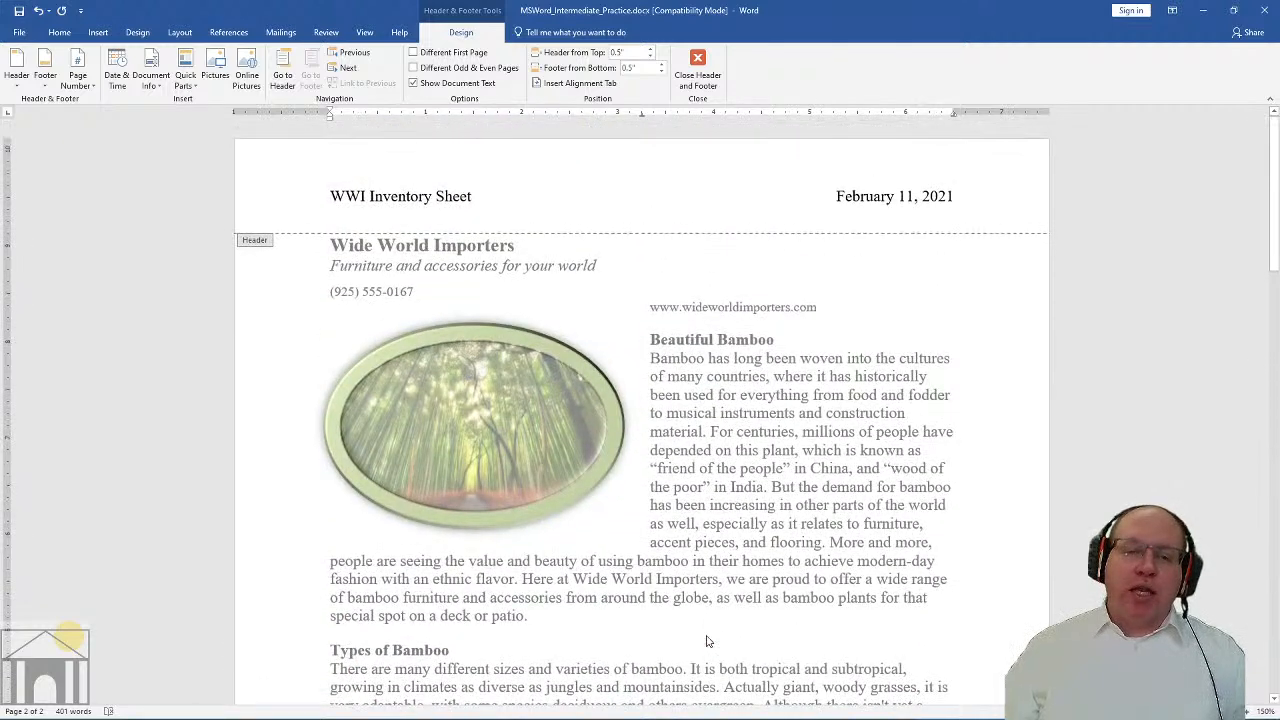
pyautogui.doubleClick(843, 455)
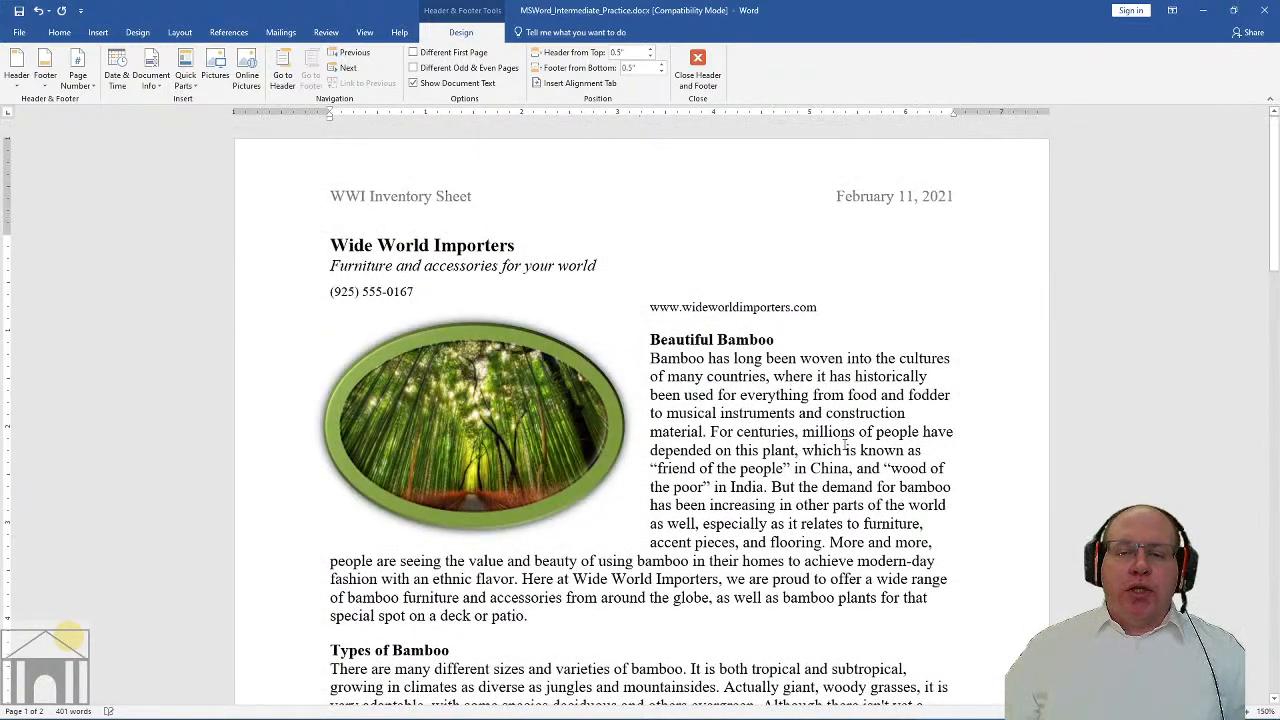
# Reopen the page 1 header for editing and look through the built-in header designs
pyautogui.doubleClick(689, 174)
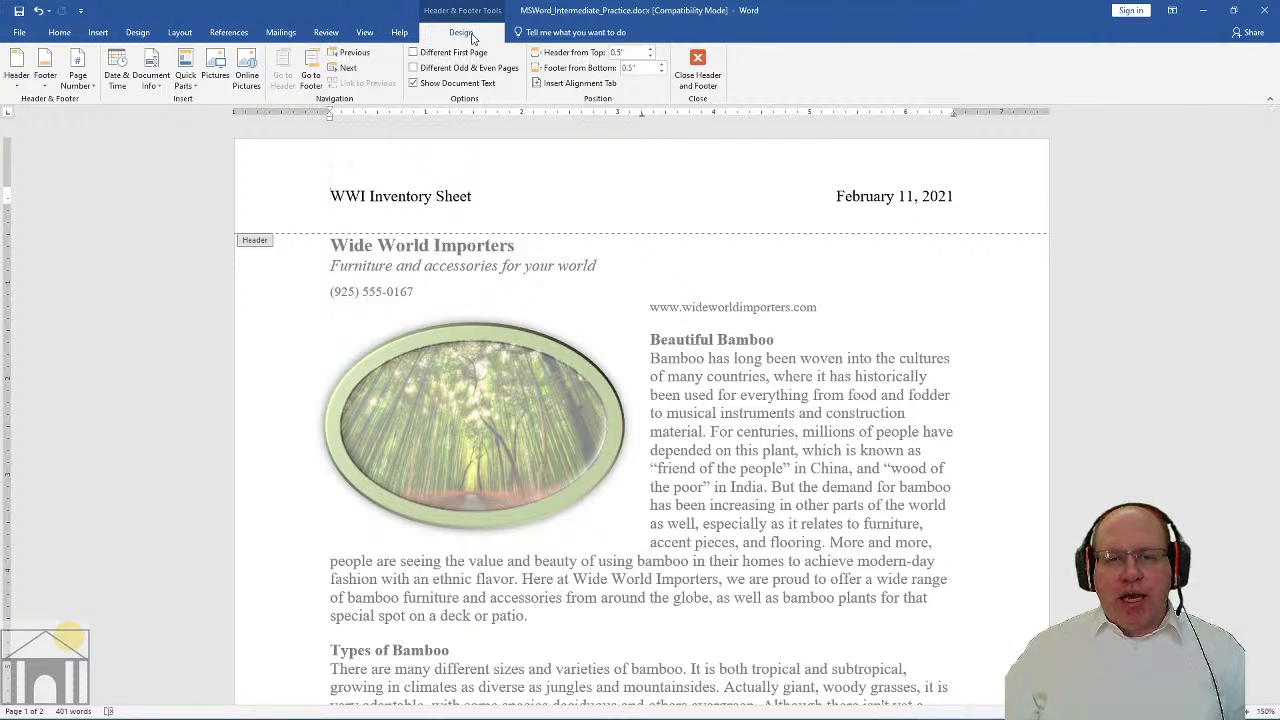
pyautogui.click(18, 78)
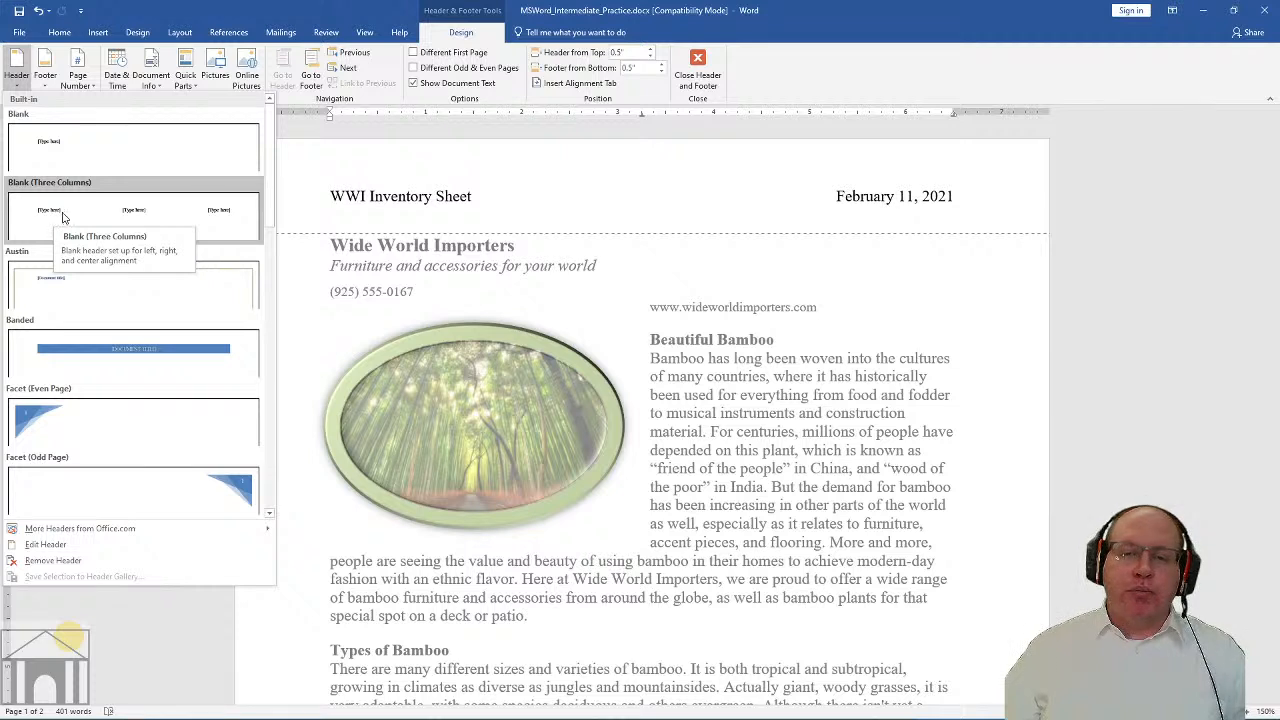
pyautogui.click(760, 358)
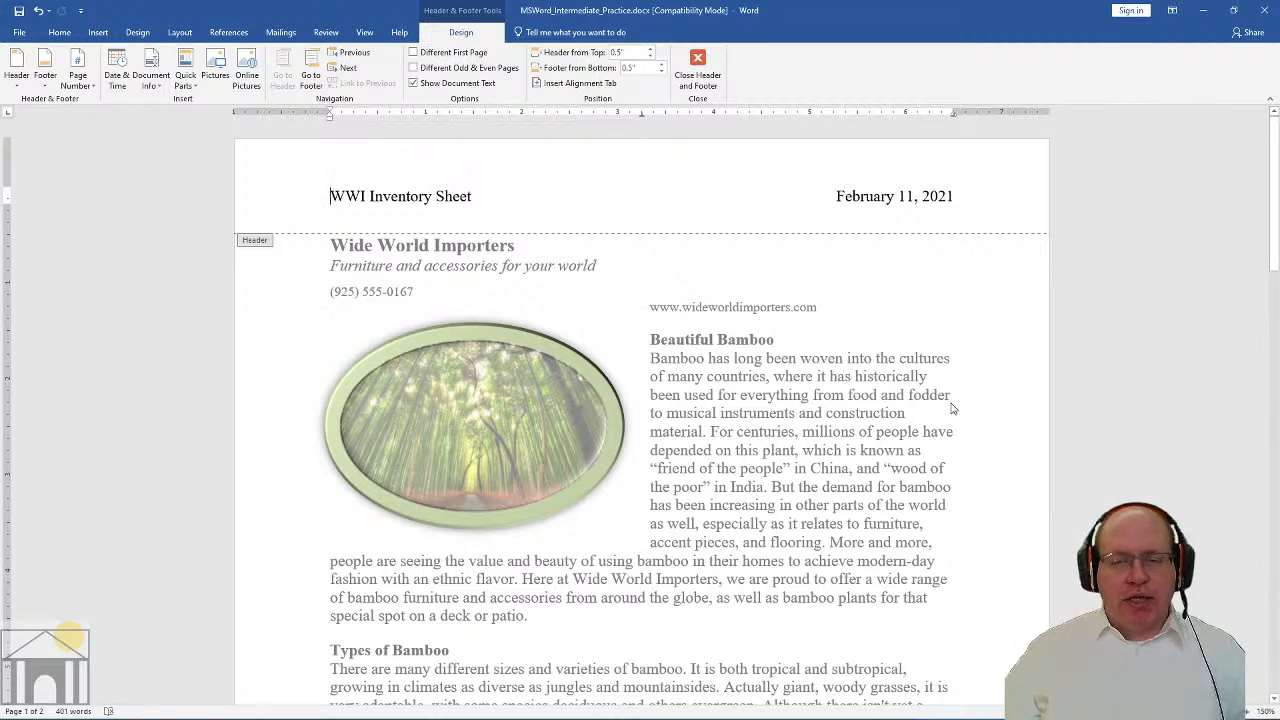
# Select the page number in the page 1 footer and view the available bottom-of-page number styles
pyautogui.scroll(-3, 876, 383)
pyautogui.scroll(-7, 876, 383)
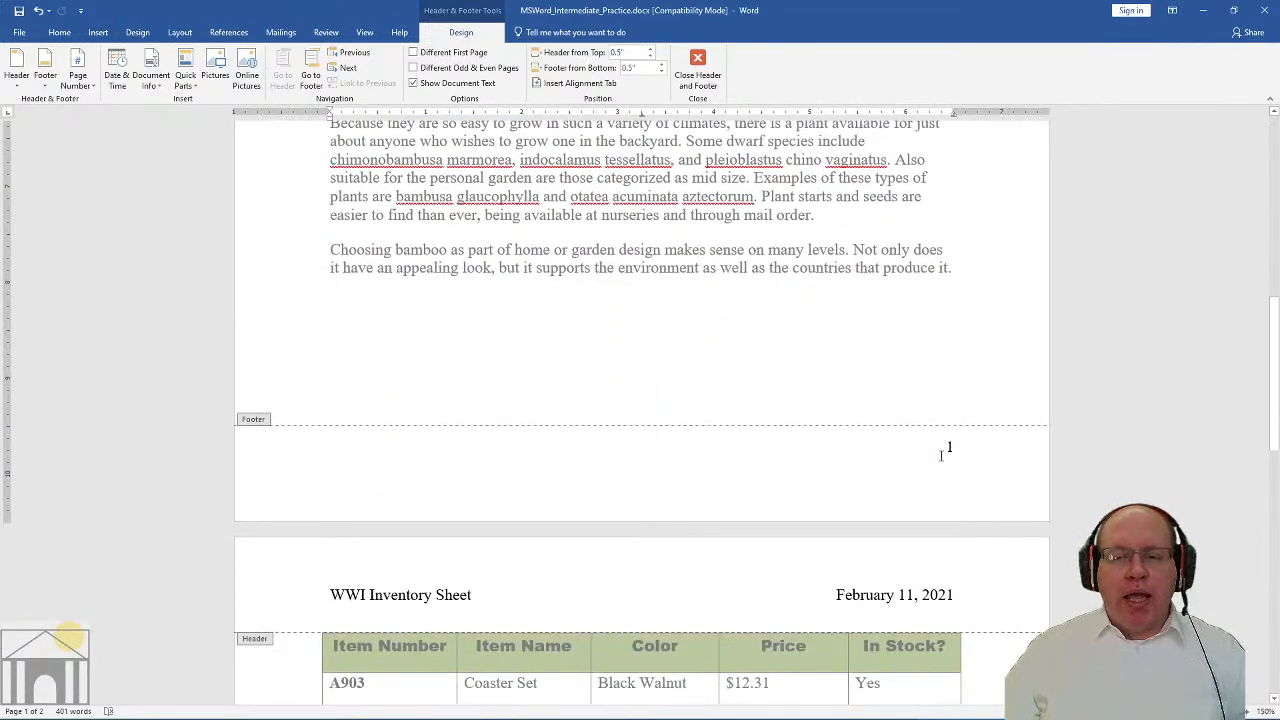
pyautogui.click(948, 448)
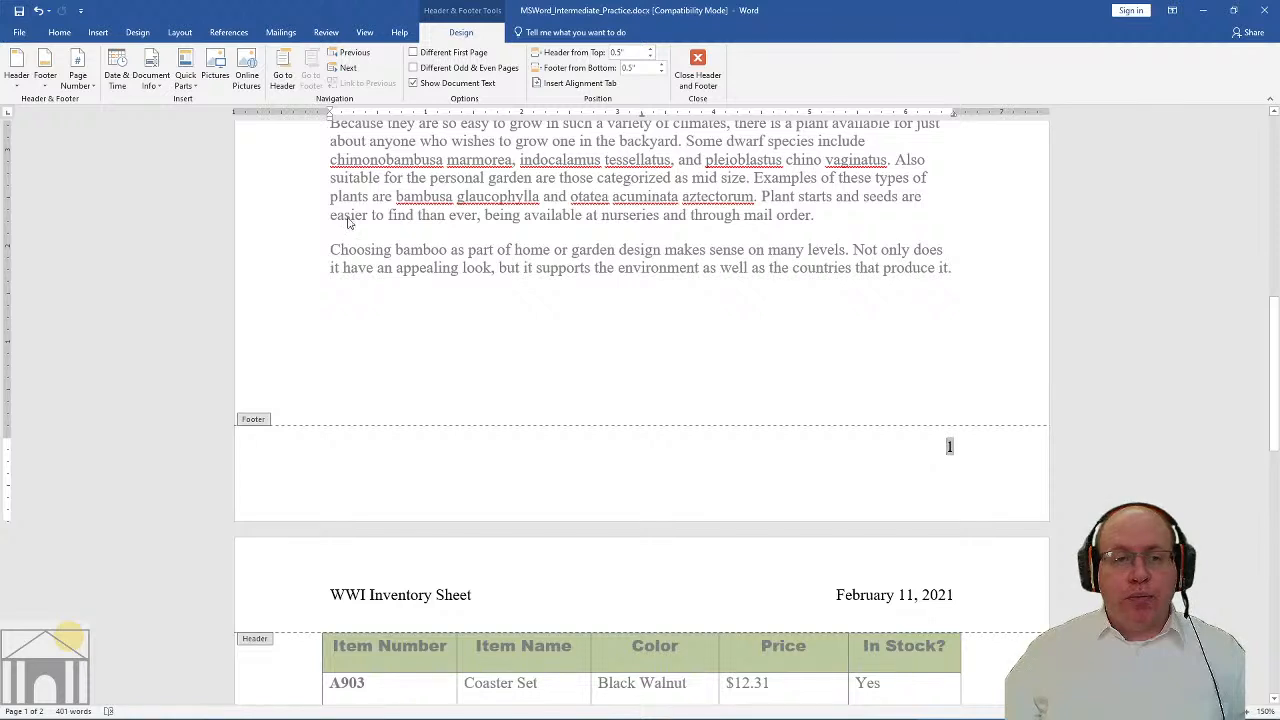
pyautogui.click(88, 79)
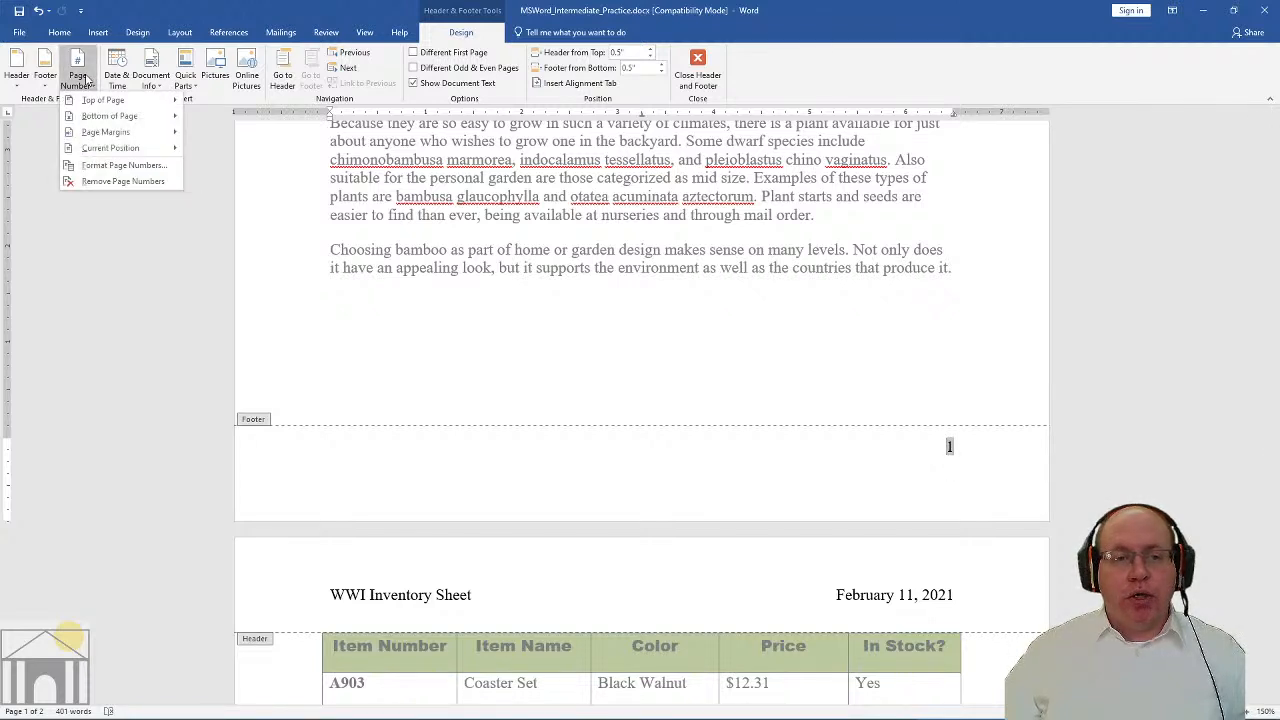
pyautogui.moveTo(95, 116)
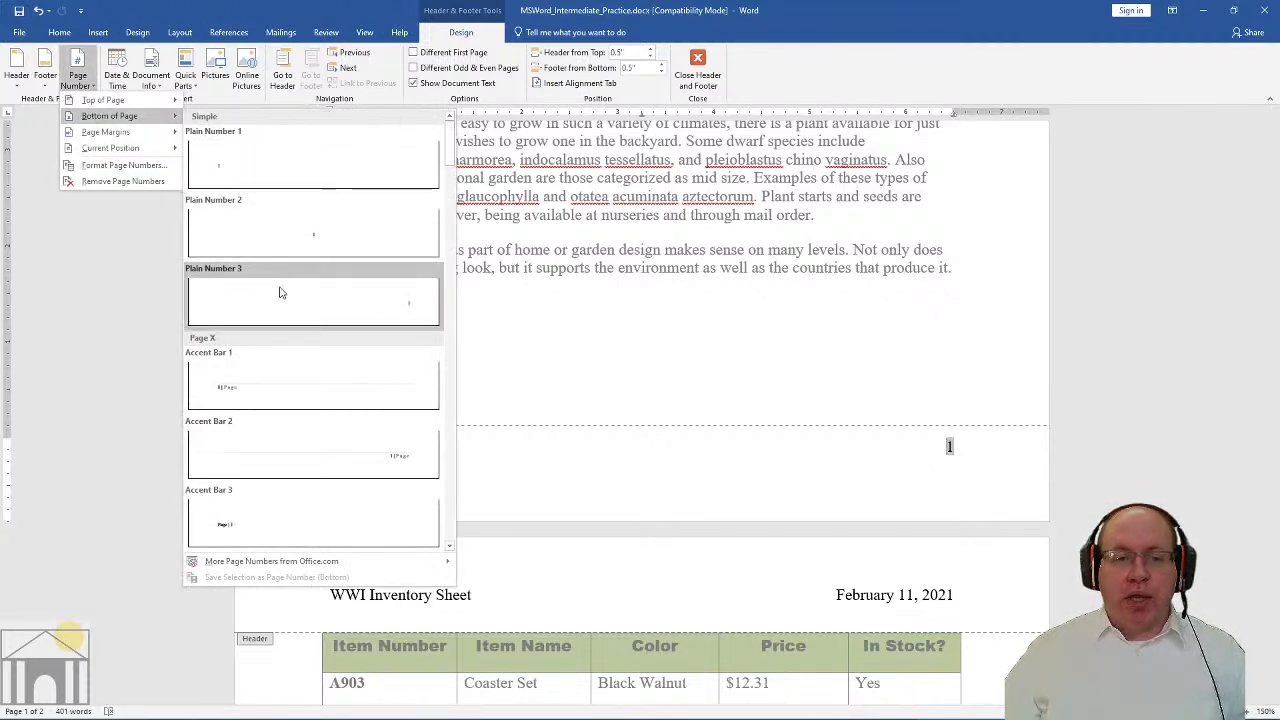
pyautogui.click(738, 291)
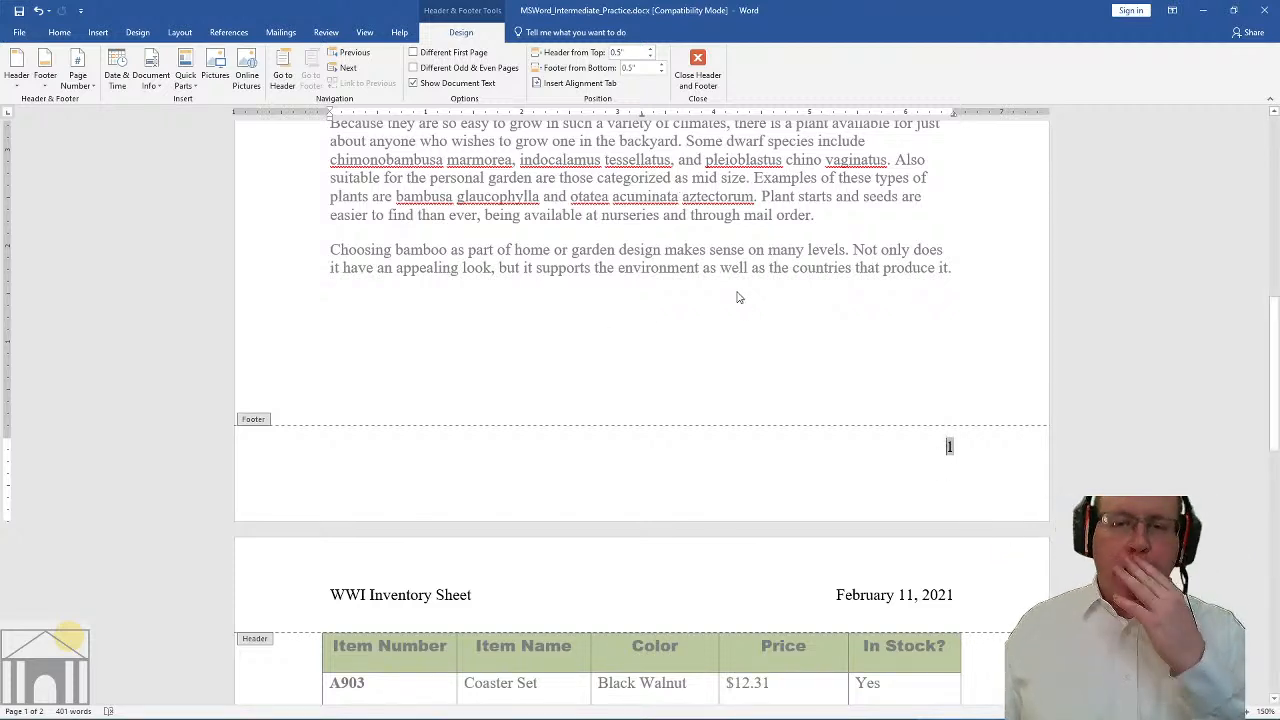
# Review the header title, date and footer page number on both pages
pyautogui.scroll(10, 698, 371)
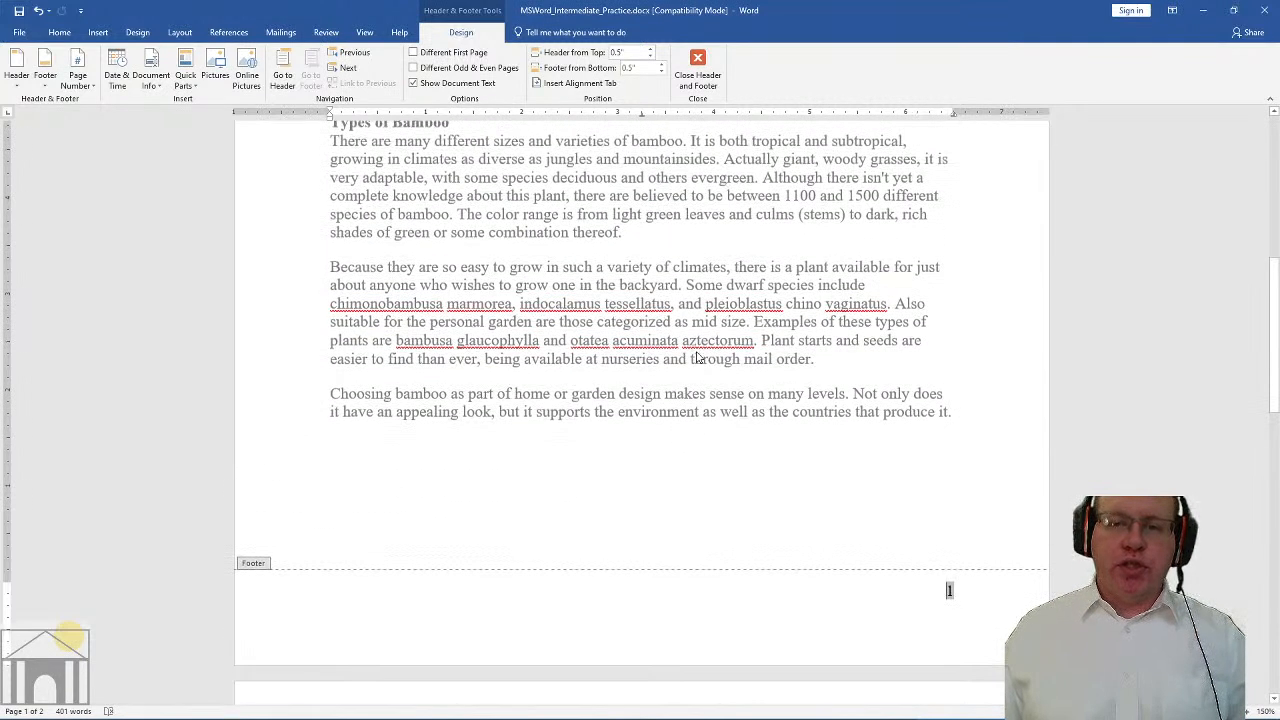
pyautogui.scroll(3, 697, 350)
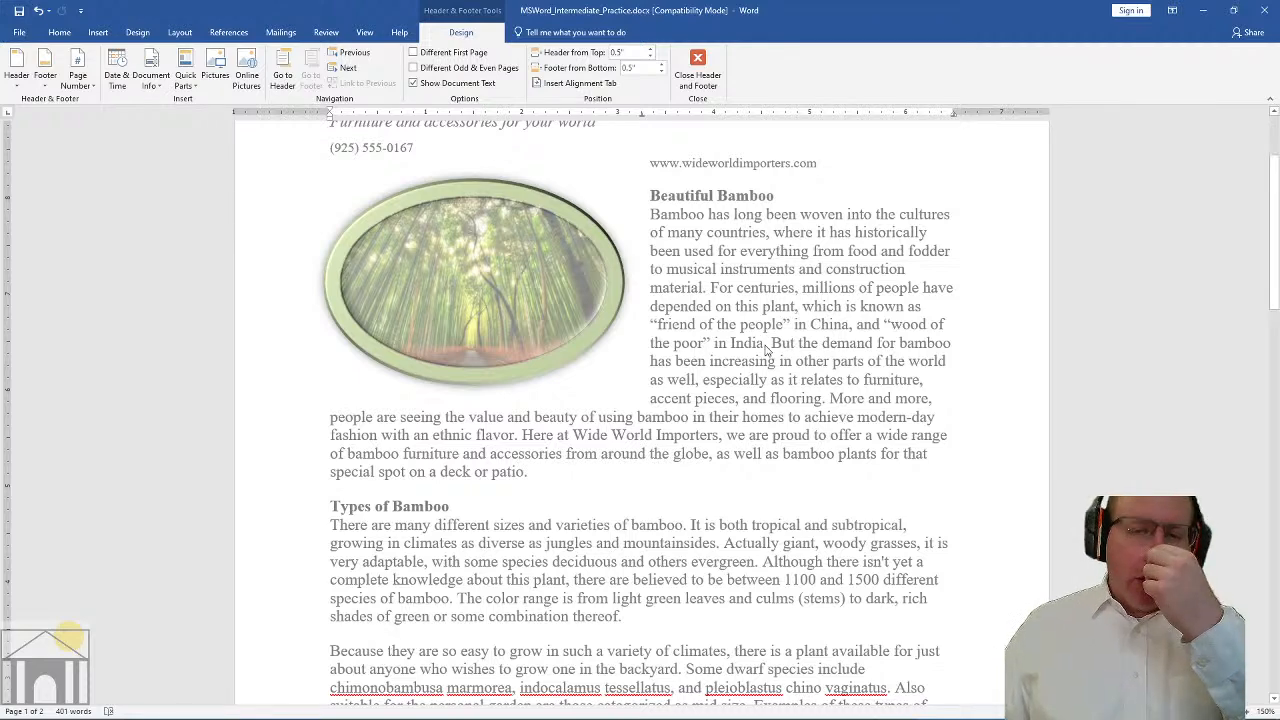
pyautogui.scroll(3, 767, 350)
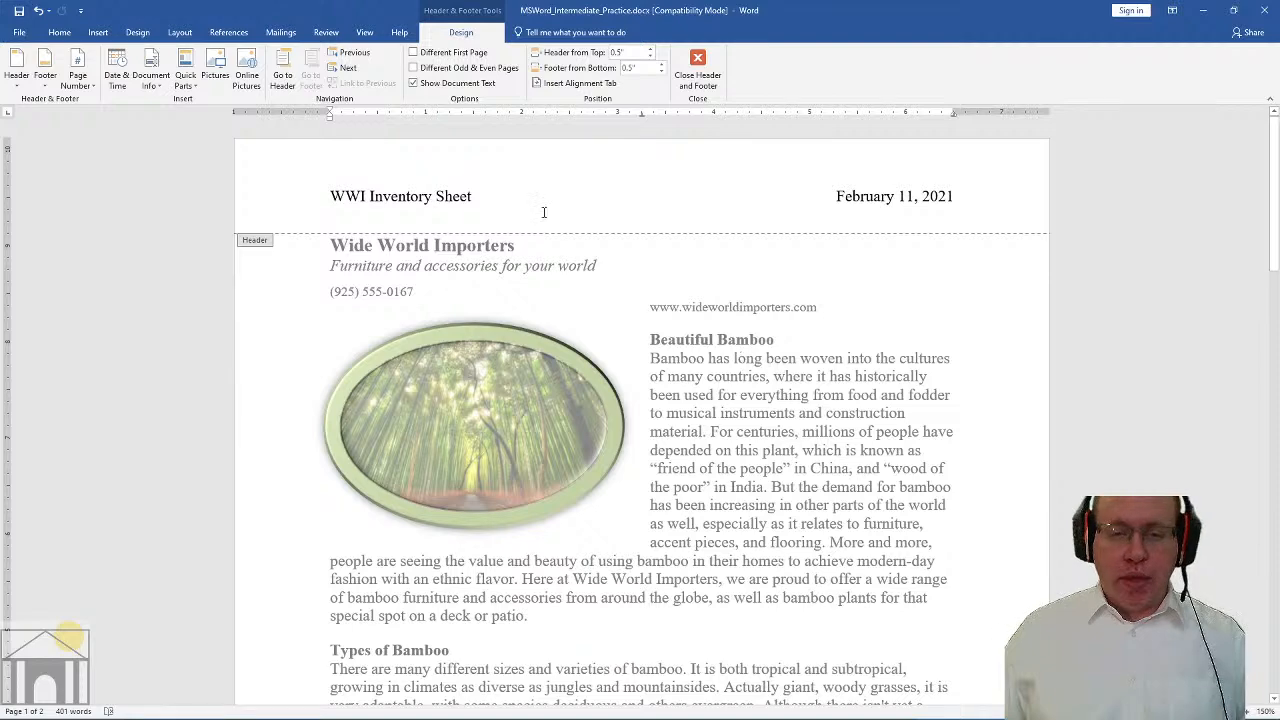
pyautogui.click(427, 203)
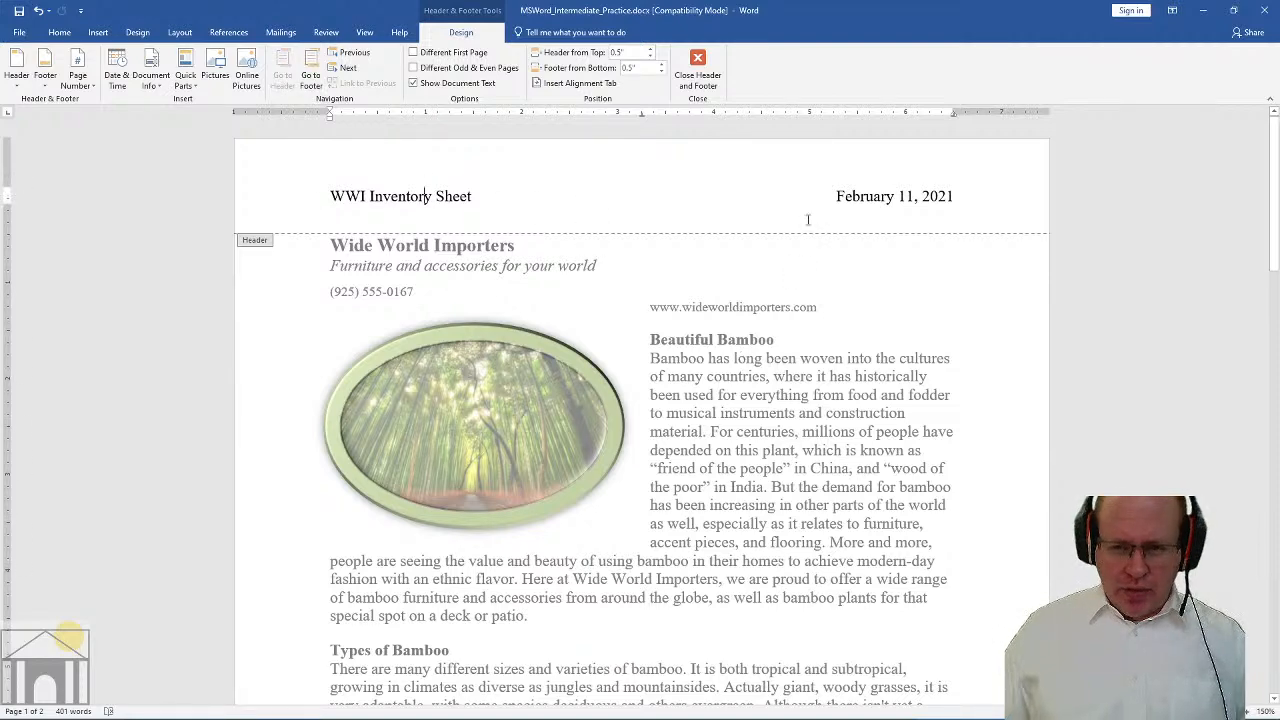
pyautogui.scroll(-15, 741, 222)
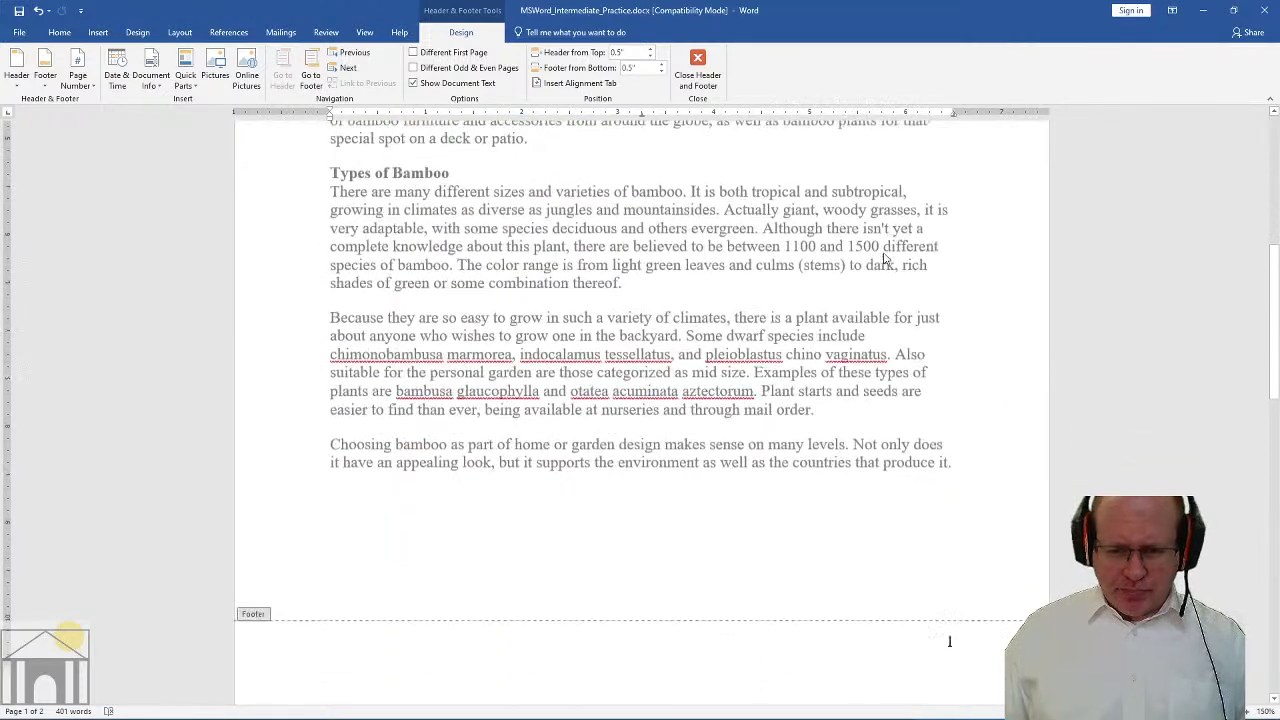
pyautogui.scroll(-3, 482, 238)
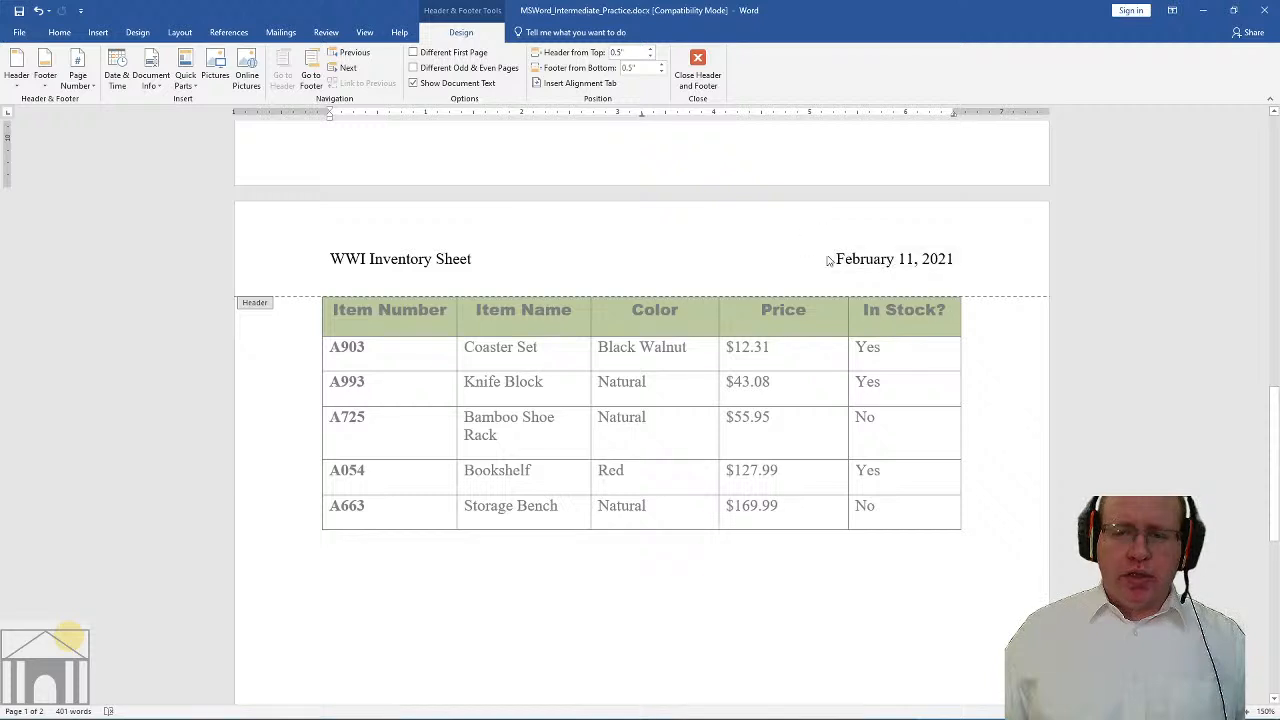
pyautogui.scroll(-15, 828, 266)
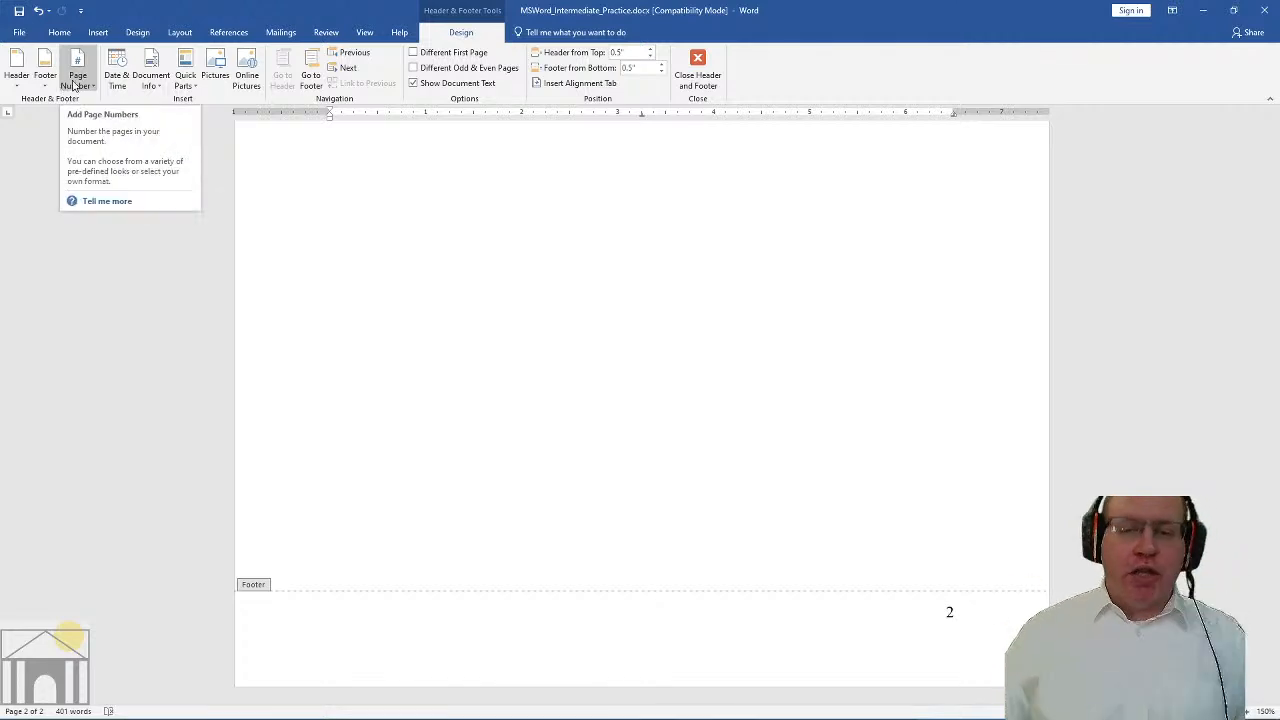
pyautogui.scroll(5, 590, 375)
pyautogui.scroll(15, 615, 366)
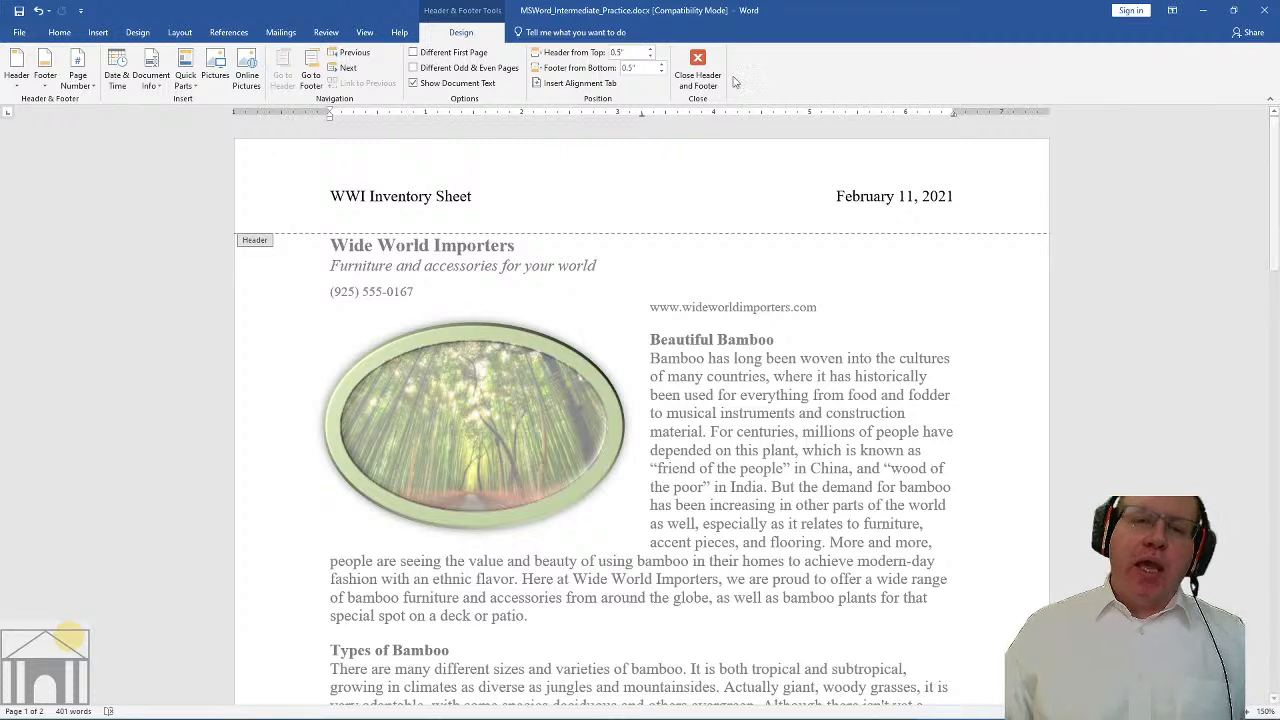
# Turn on Different First Page for the header and footer and compare pages 1 and 2
pyautogui.click(452, 58)
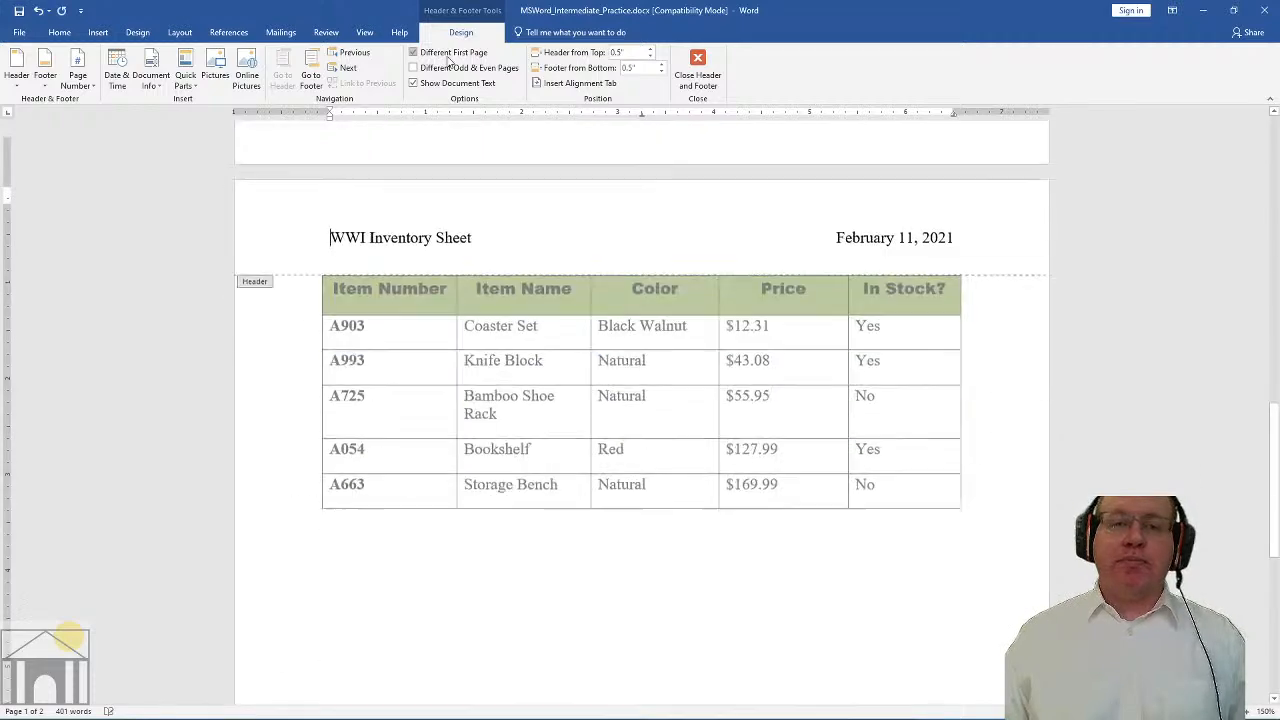
pyautogui.scroll(15, 571, 341)
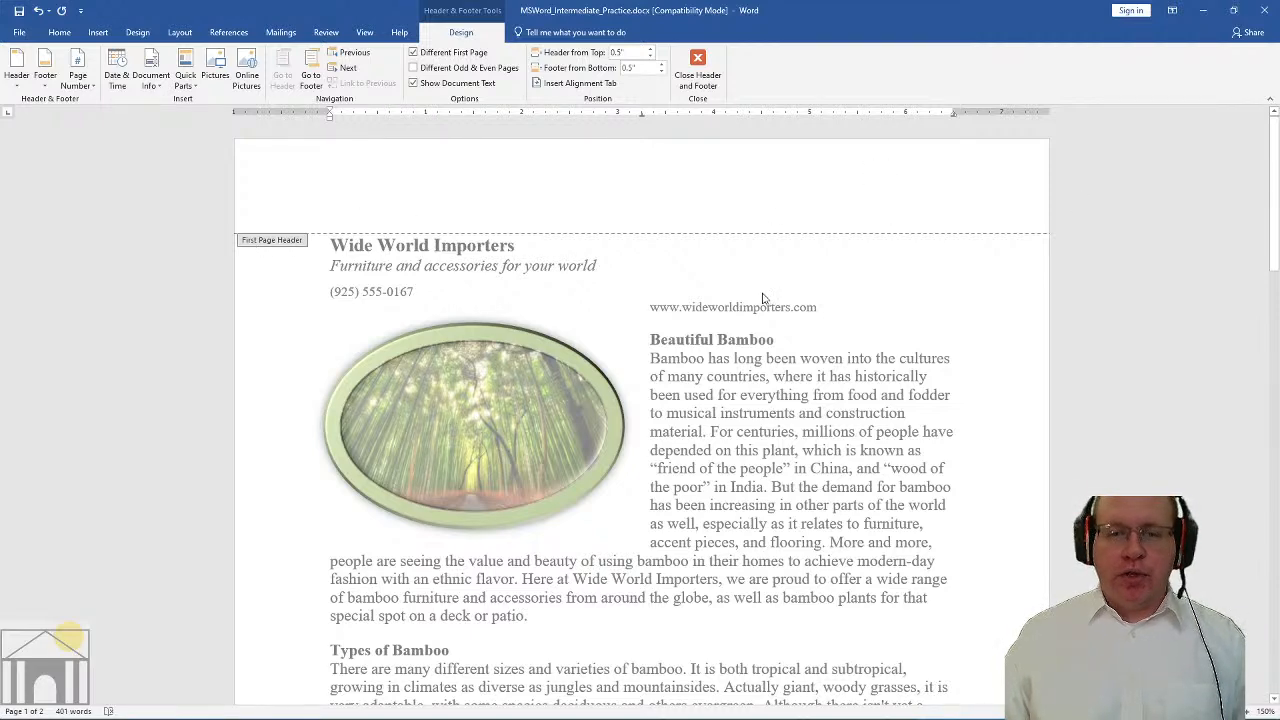
pyautogui.scroll(-15, 244, 340)
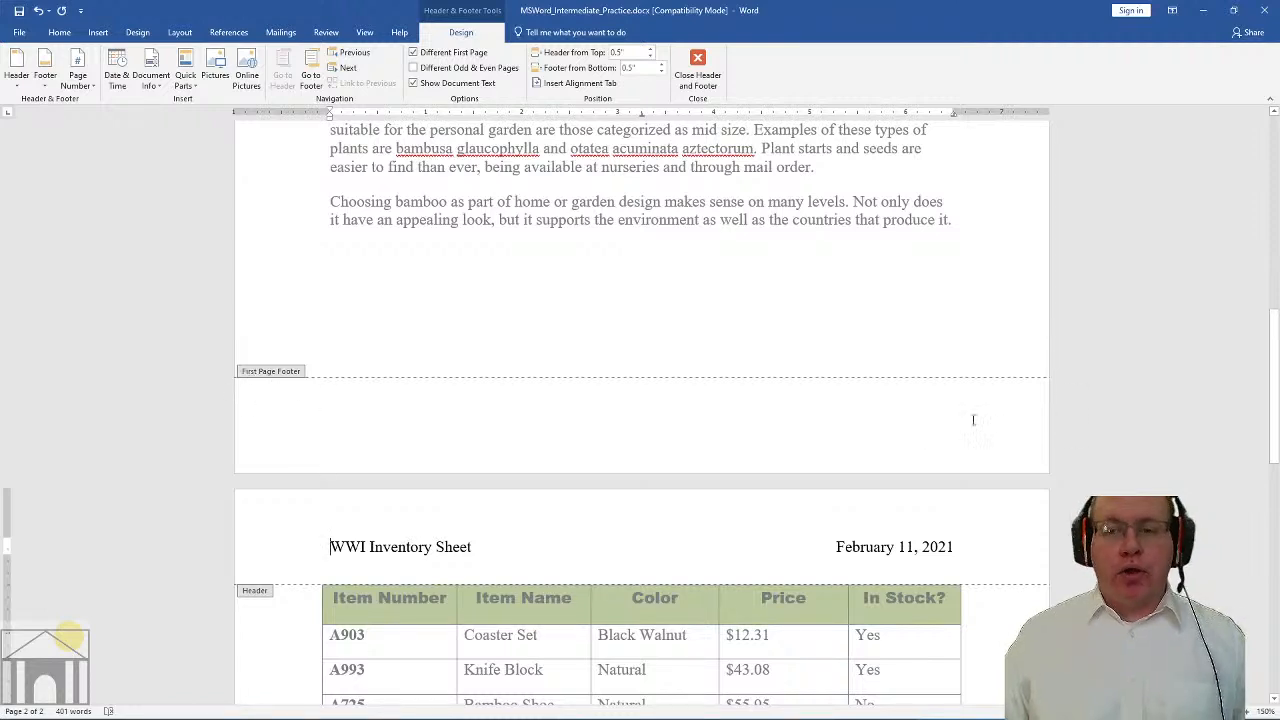
pyautogui.scroll(-1, 804, 378)
pyautogui.scroll(-5, 804, 378)
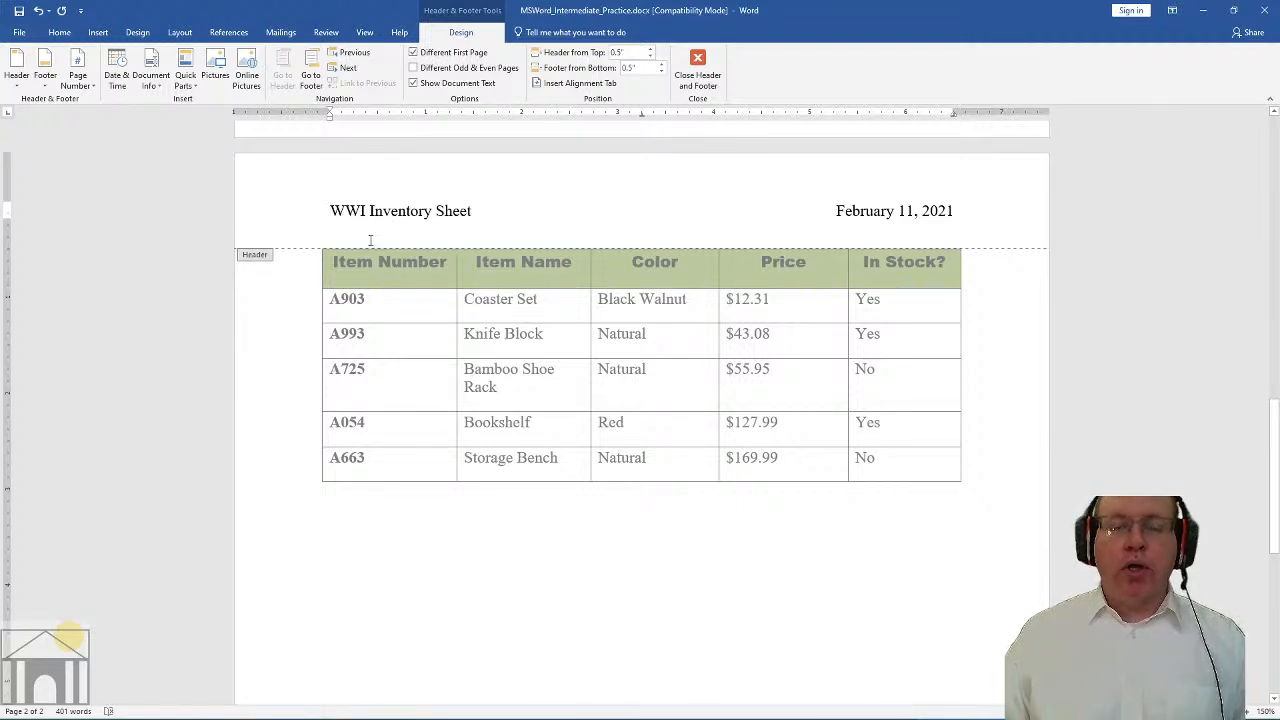
pyautogui.scroll(-2, 886, 280)
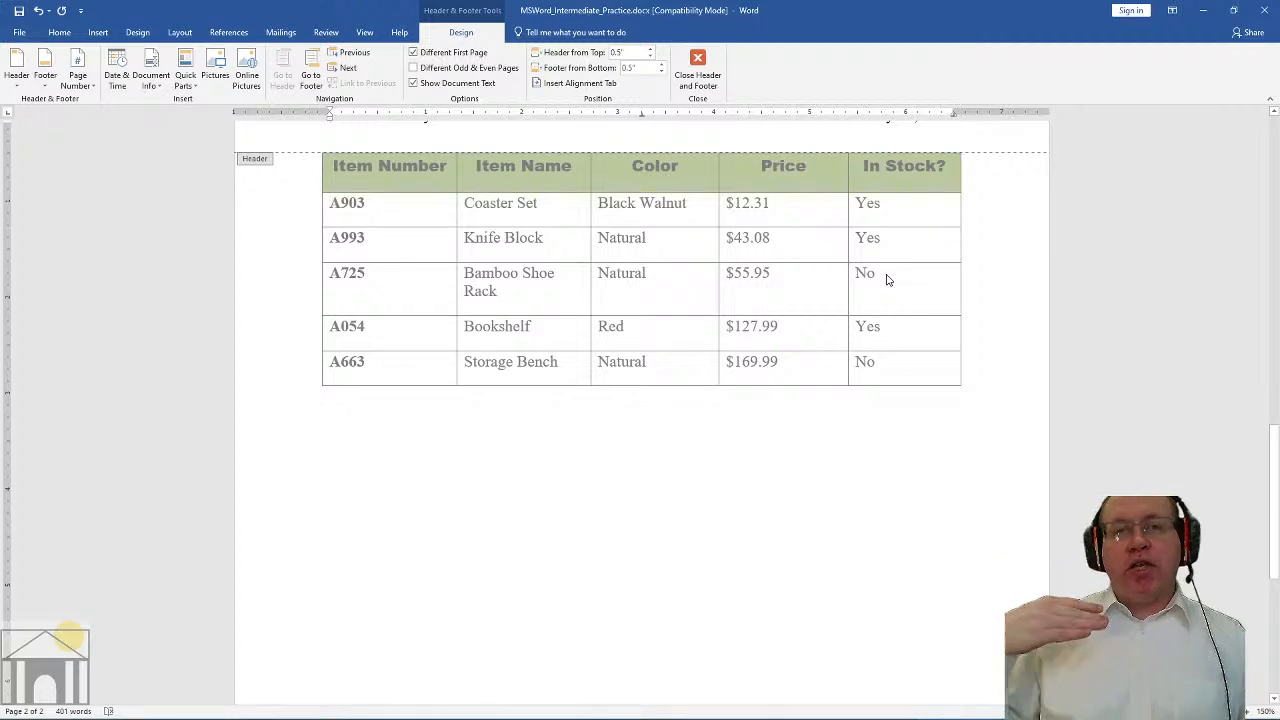
pyautogui.scroll(2, 612, 294)
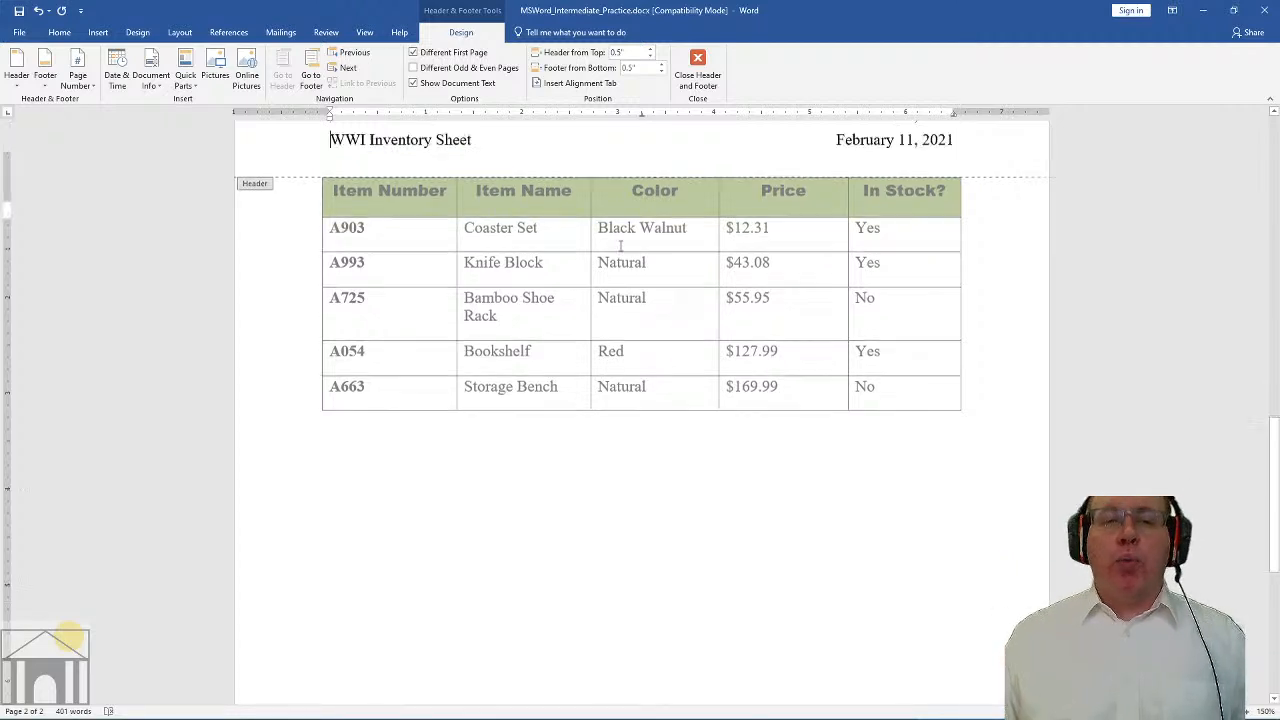
# Examine the first page header and footer areas against the title and date in the page 2 header
pyautogui.scroll(20, 617, 266)
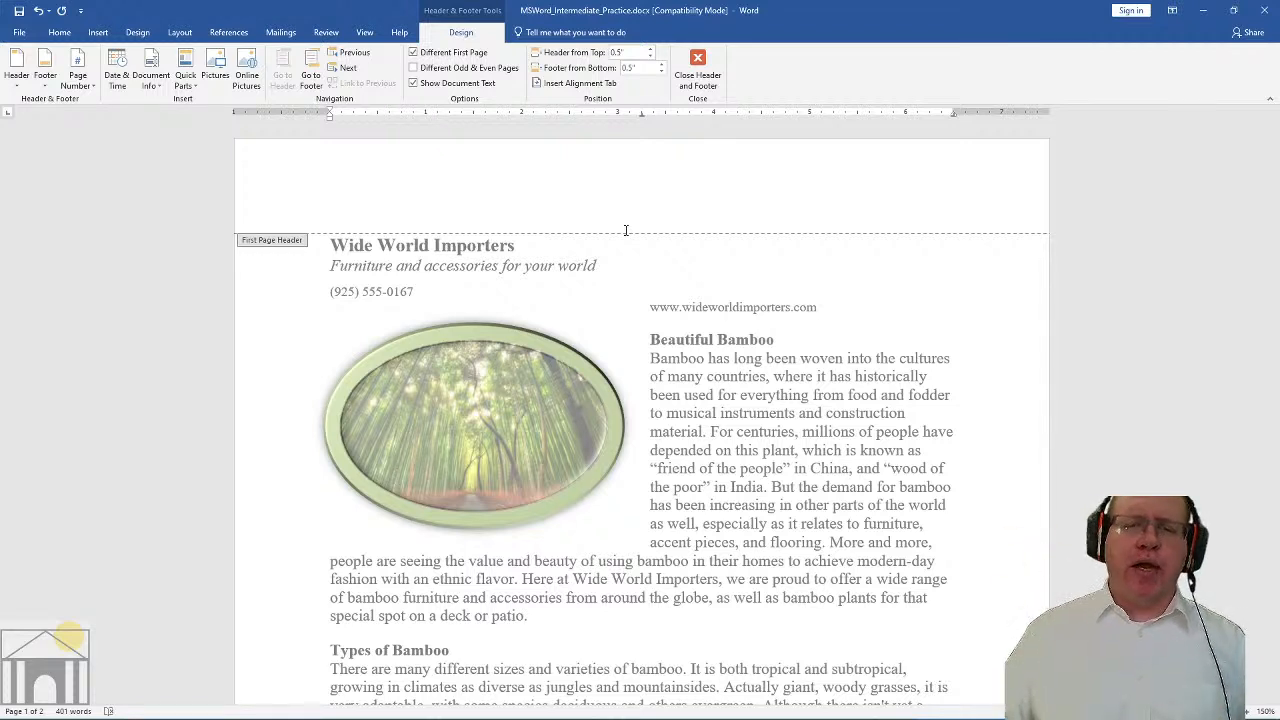
pyautogui.scroll(-1, 720, 351)
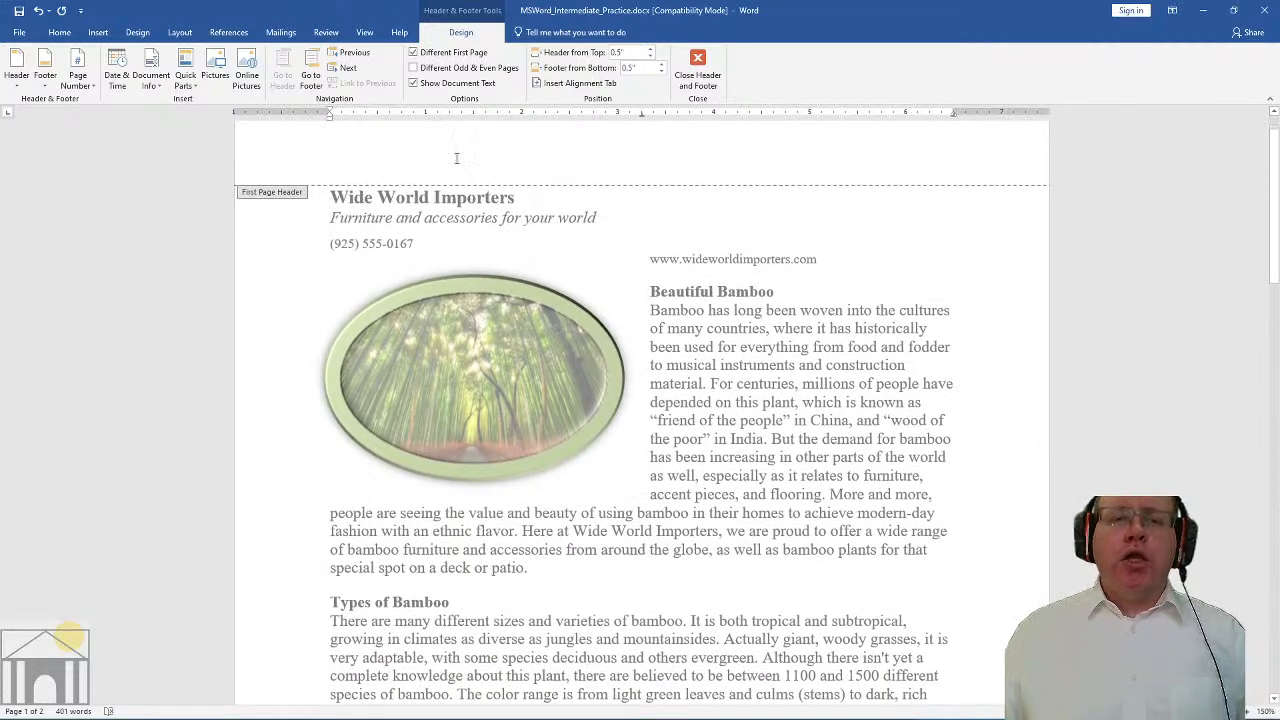
pyautogui.scroll(1, 715, 213)
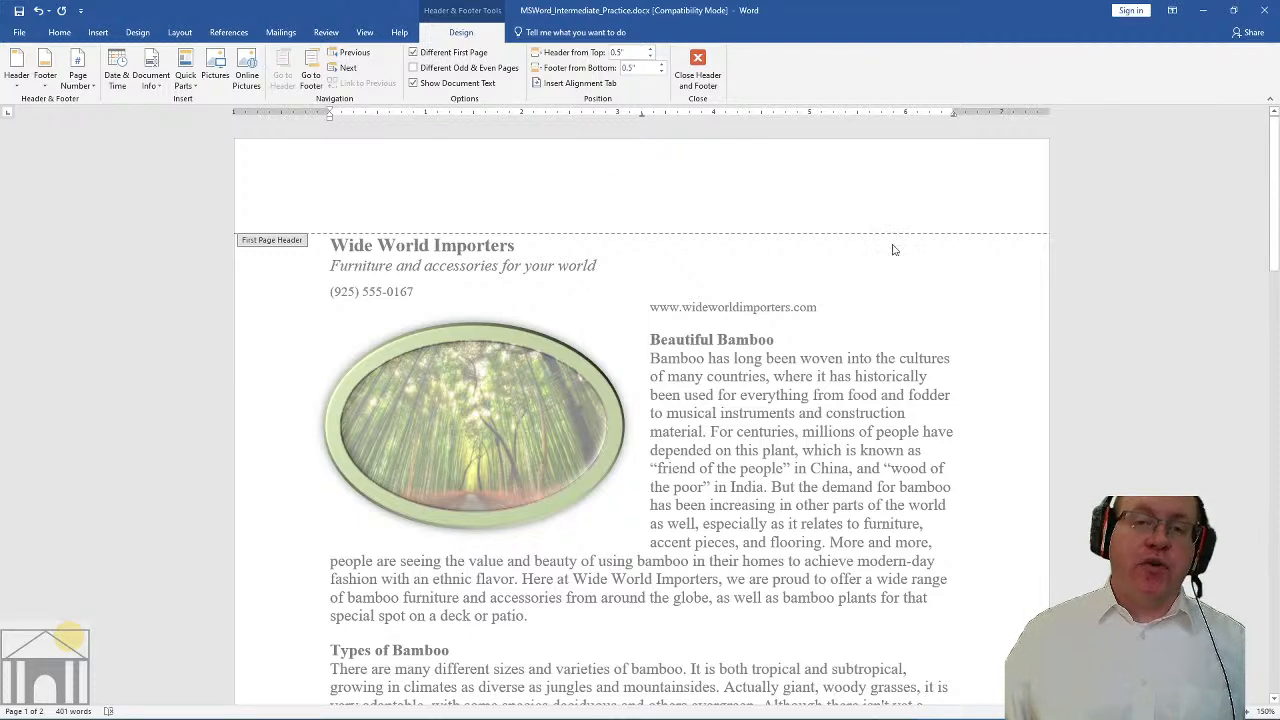
pyautogui.scroll(-15, 765, 395)
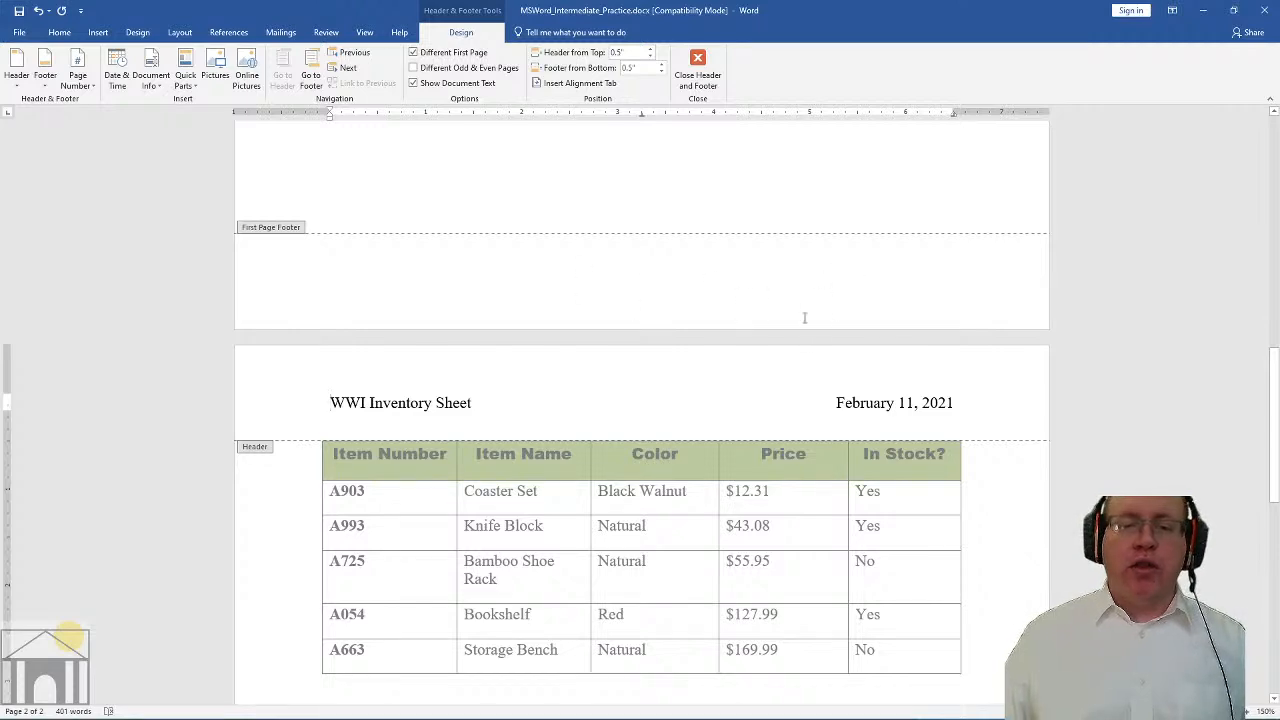
pyautogui.scroll(3, 810, 318)
pyautogui.scroll(-7, 822, 330)
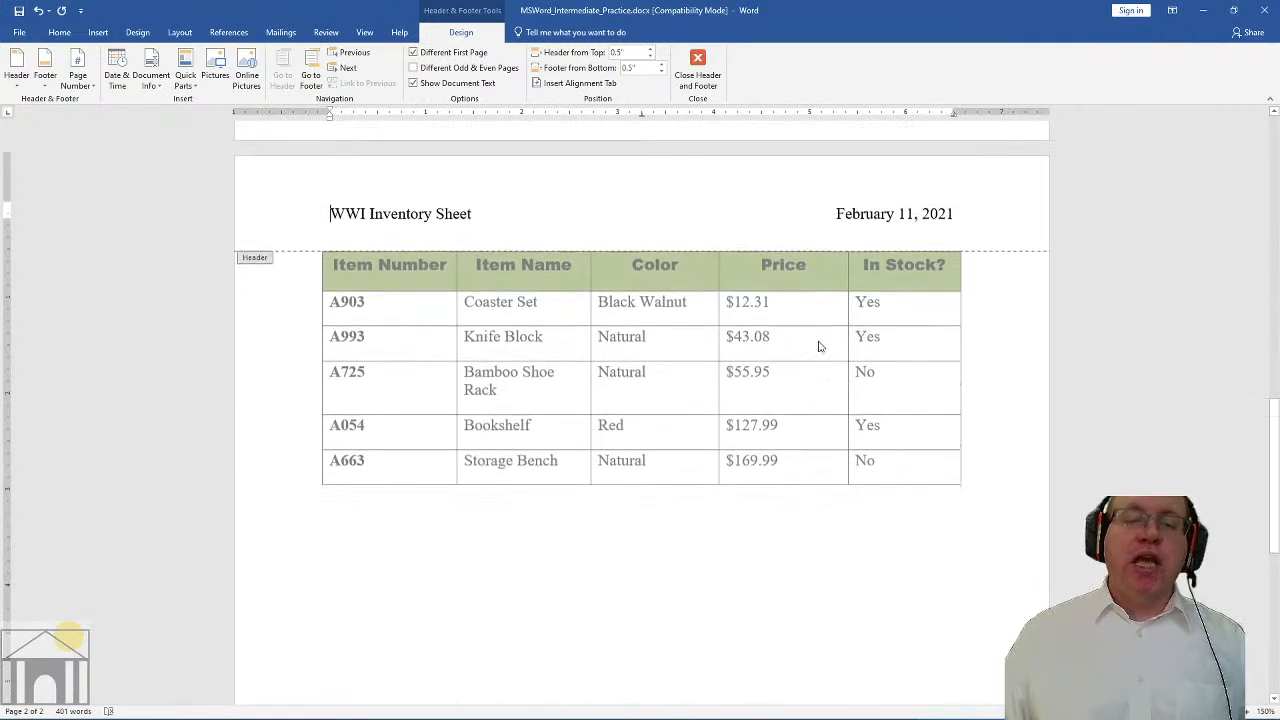
pyautogui.click(418, 214)
pyautogui.click(816, 212)
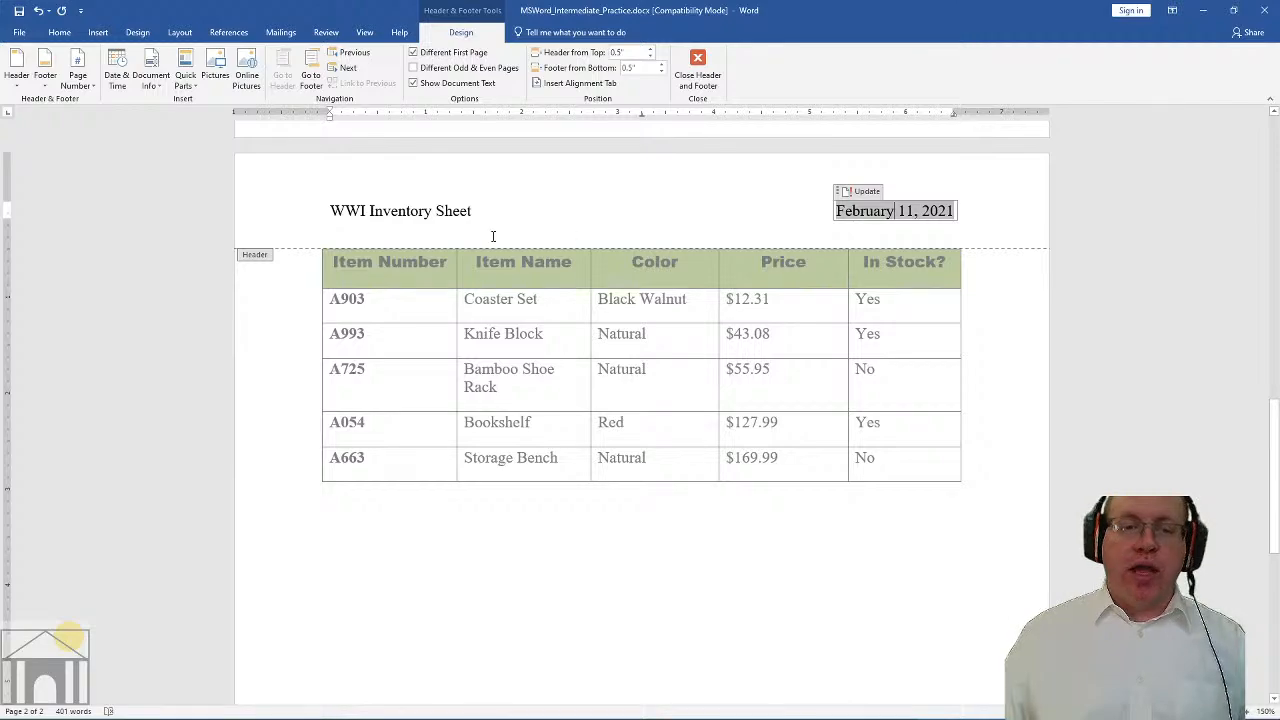
pyautogui.scroll(-9, 523, 429)
pyautogui.scroll(16, 528, 429)
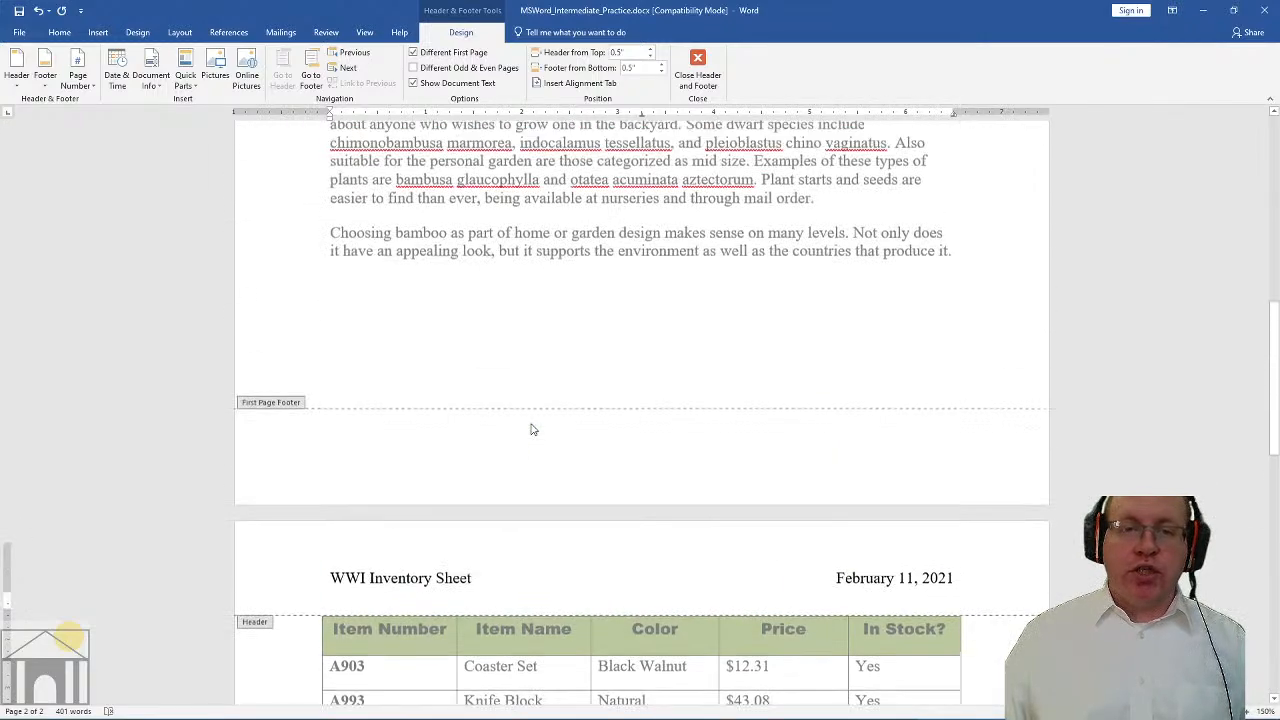
# Turn off Different First Page and turn on Different Odd & Even Pages for the headers and footers
pyautogui.scroll(8, 532, 429)
pyautogui.click(413, 52)
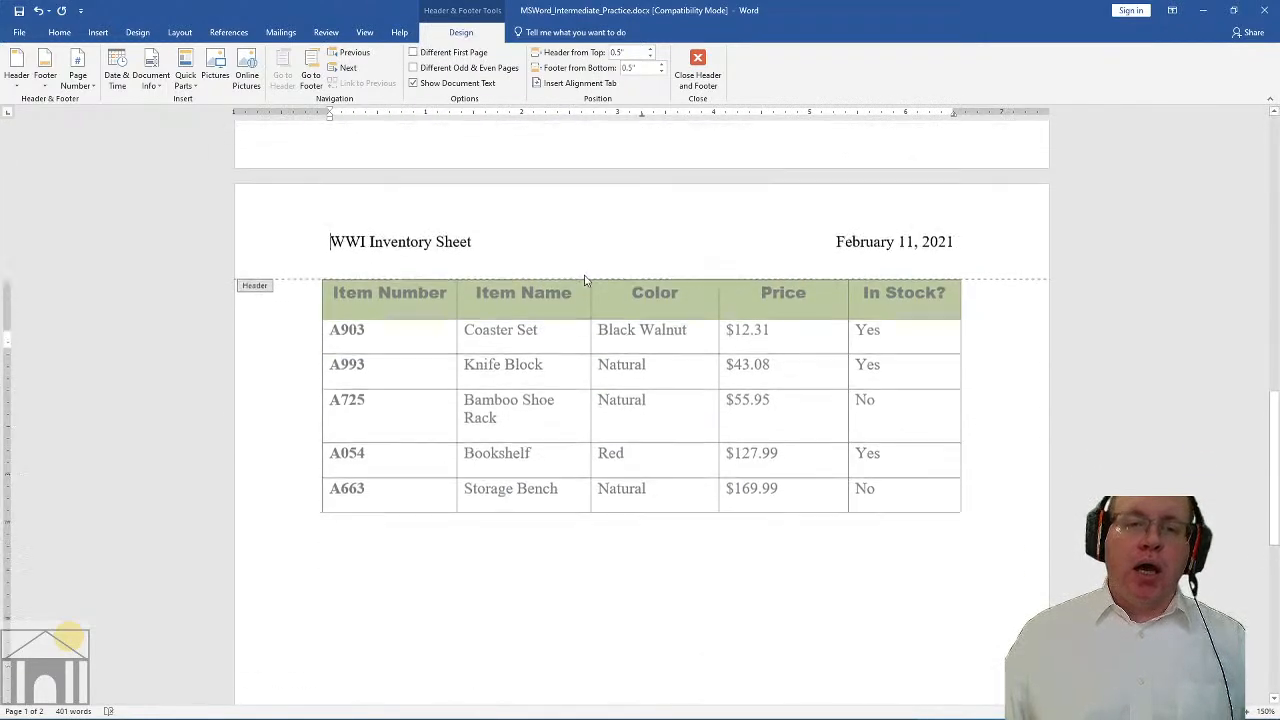
pyautogui.scroll(20, 586, 280)
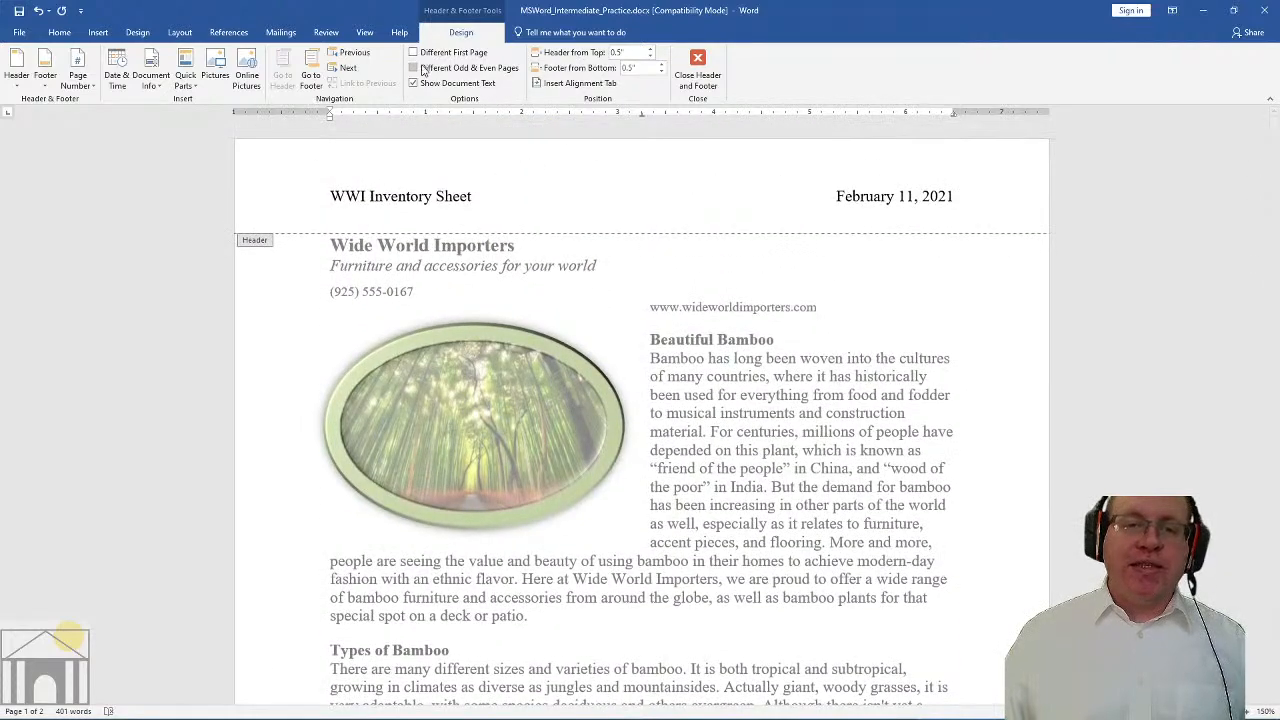
pyautogui.click(421, 68)
pyautogui.scroll(3, 678, 394)
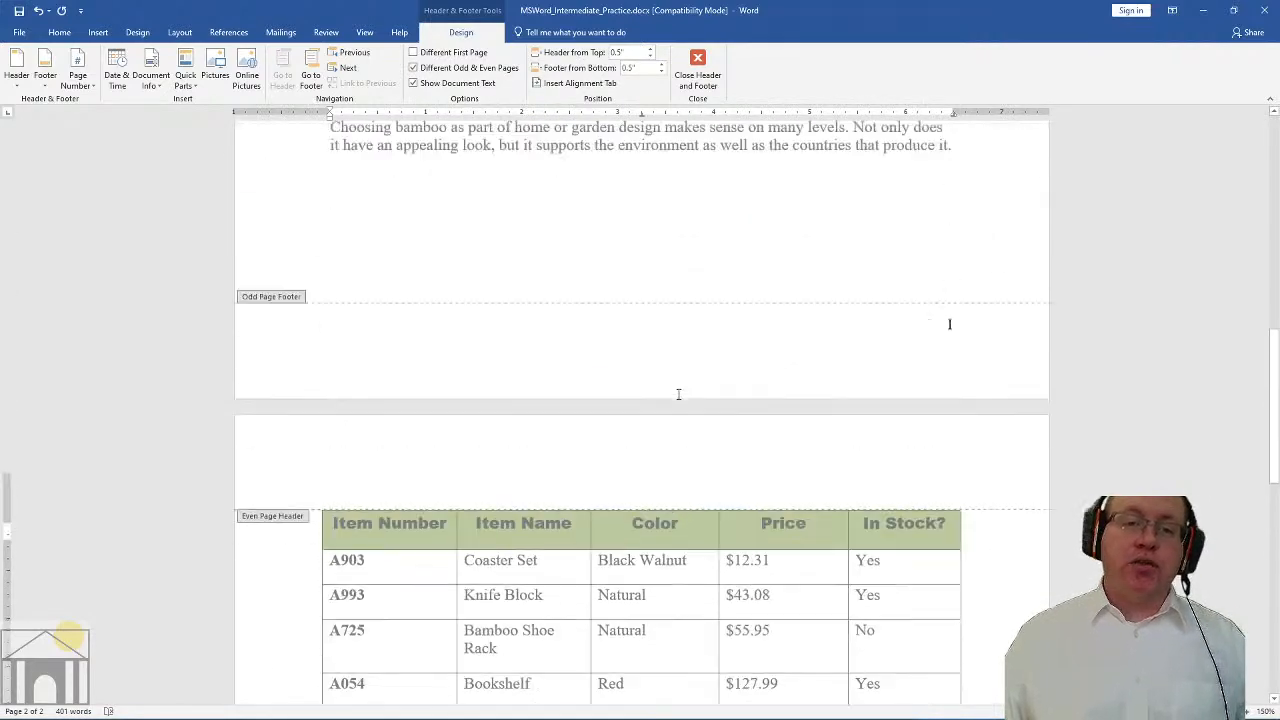
# Compare the title and date in the odd page header on page 1 with the even page header and footer on page 2
pyautogui.scroll(10, 678, 394)
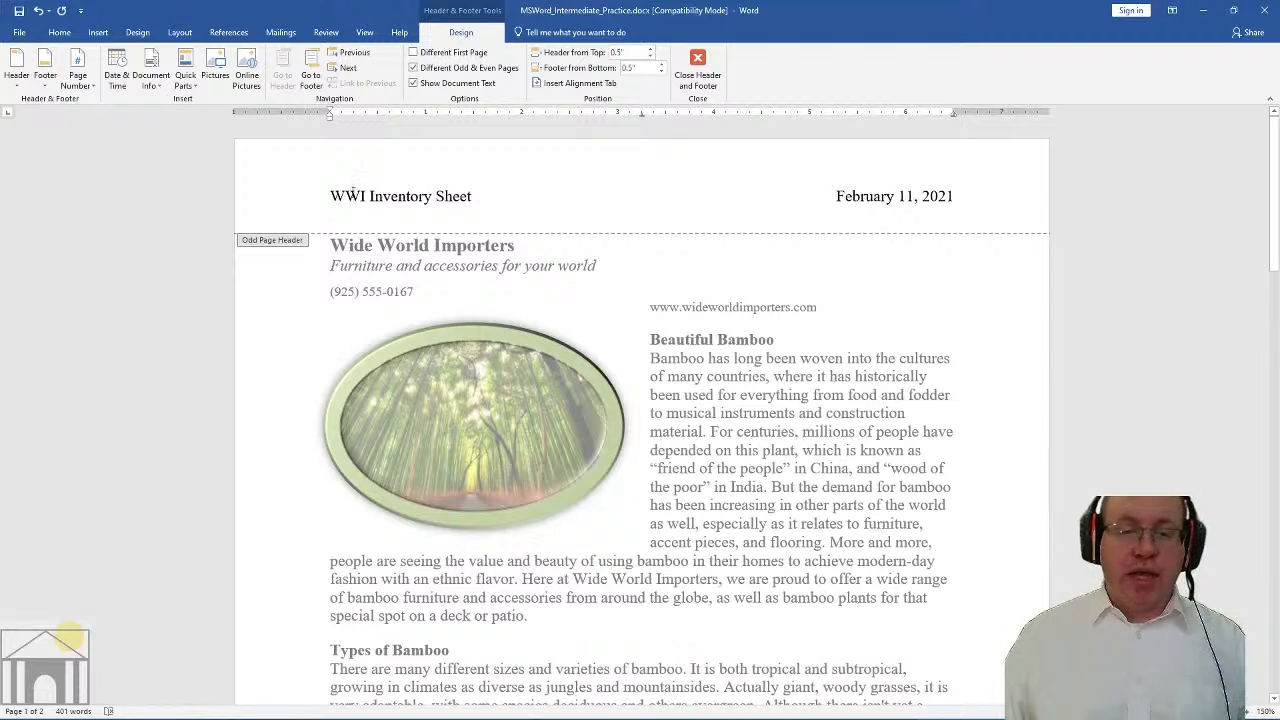
pyautogui.moveTo(334, 196); pyautogui.dragTo(952, 200)
pyautogui.click(743, 222)
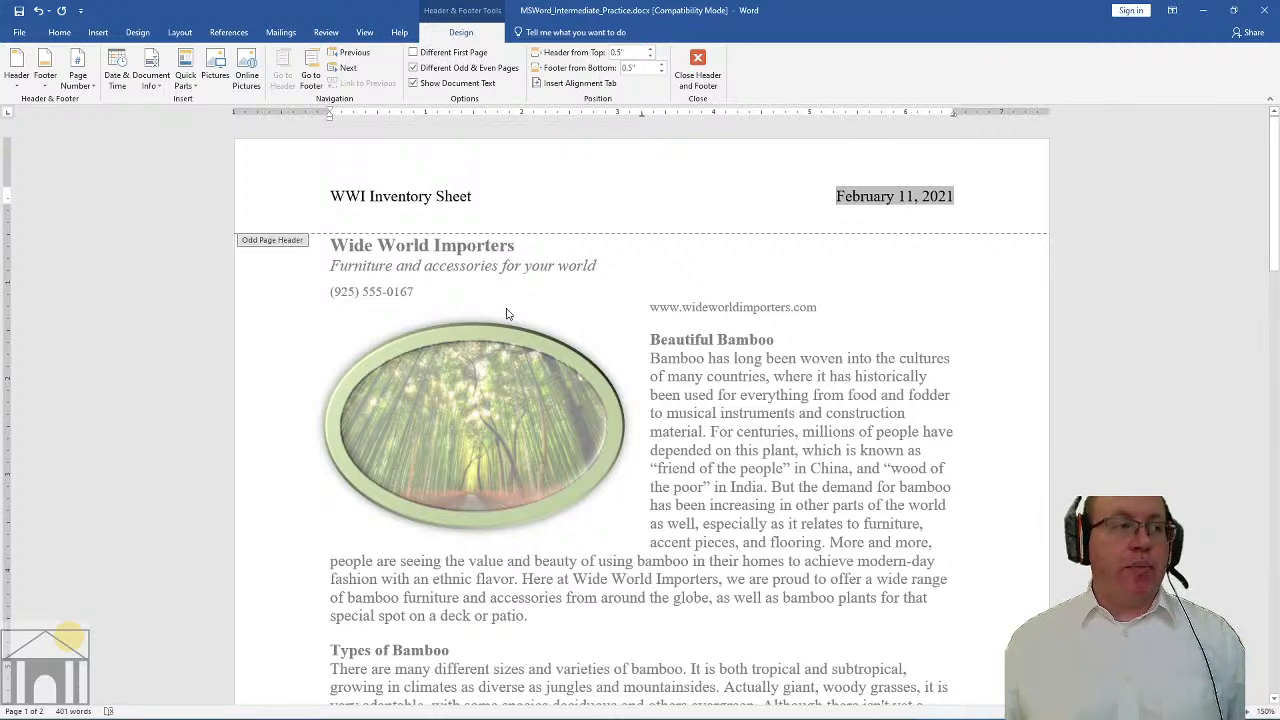
pyautogui.click(522, 204)
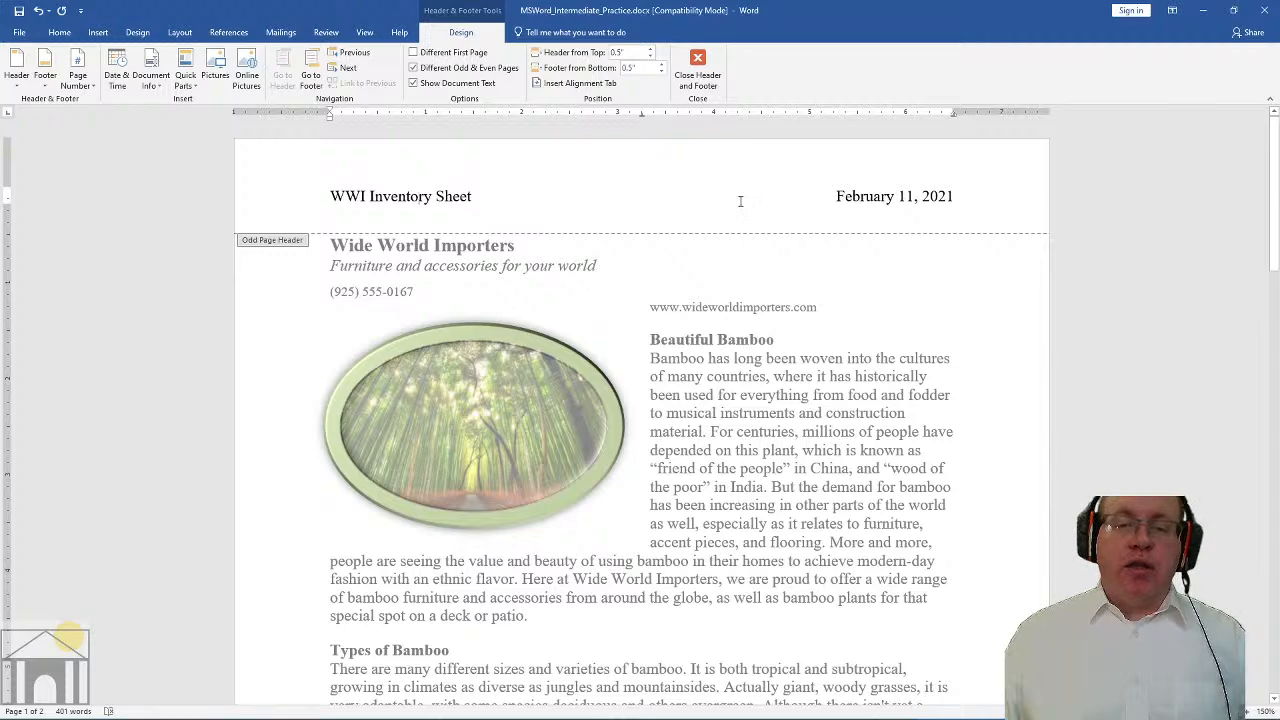
pyautogui.click(894, 196)
pyautogui.scroll(-1, 600, 300)
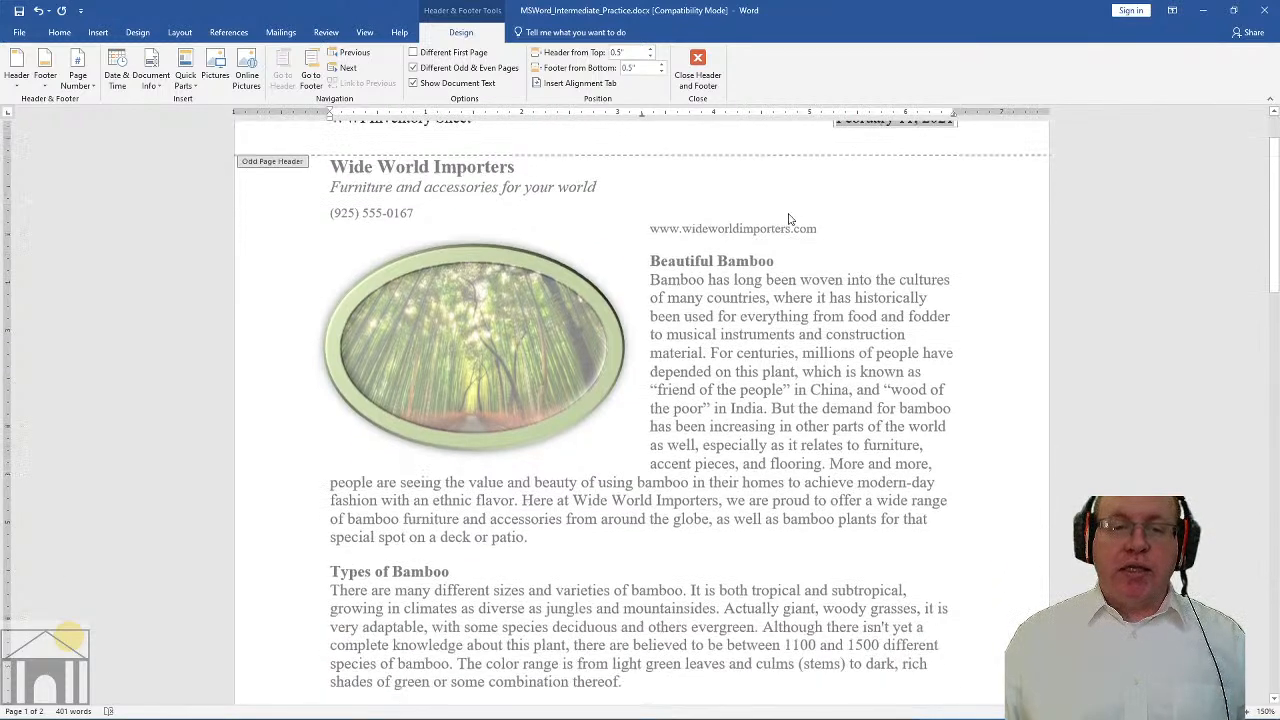
pyautogui.scroll(1, 265, 243)
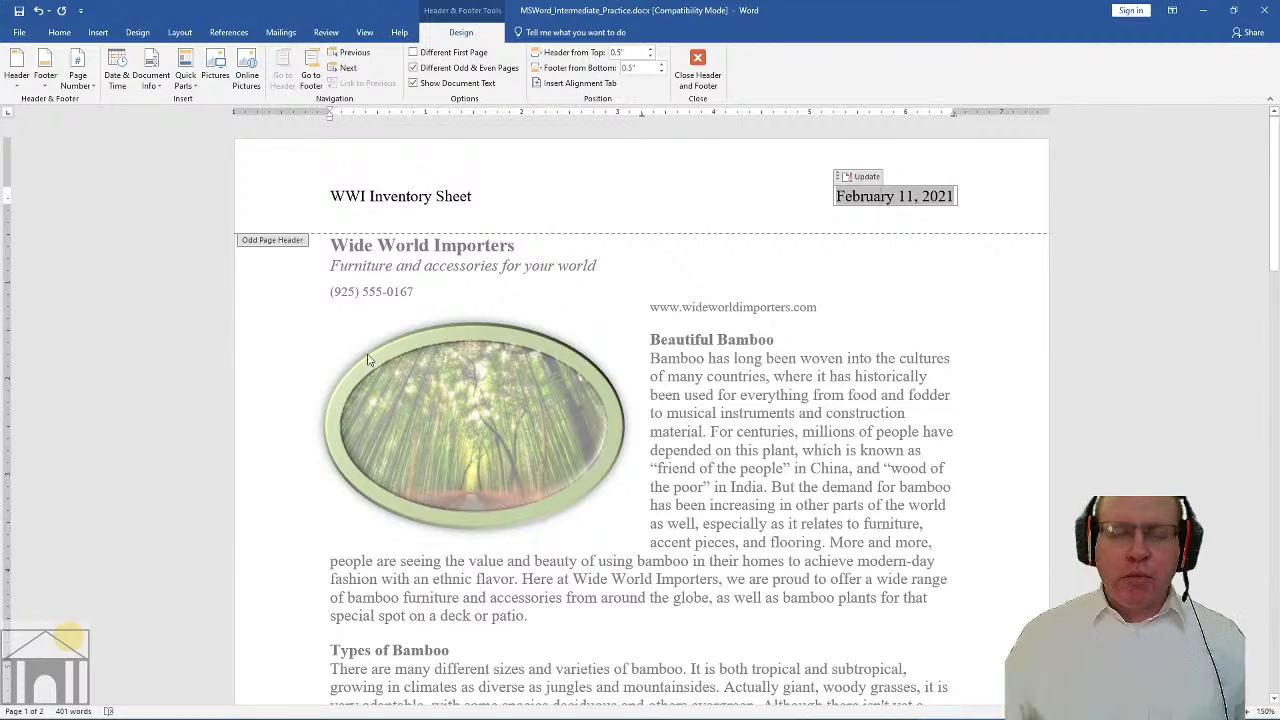
pyautogui.scroll(-3, 537, 363)
pyautogui.scroll(-10, 537, 363)
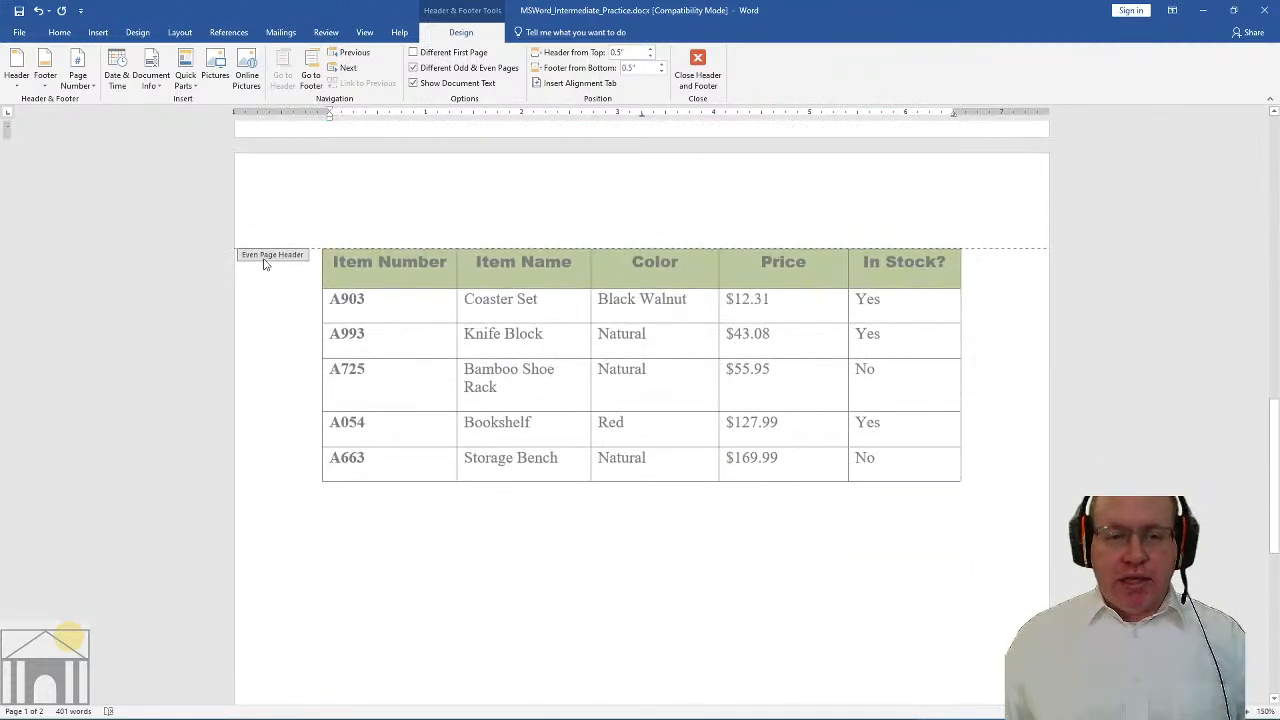
pyautogui.click(330, 217)
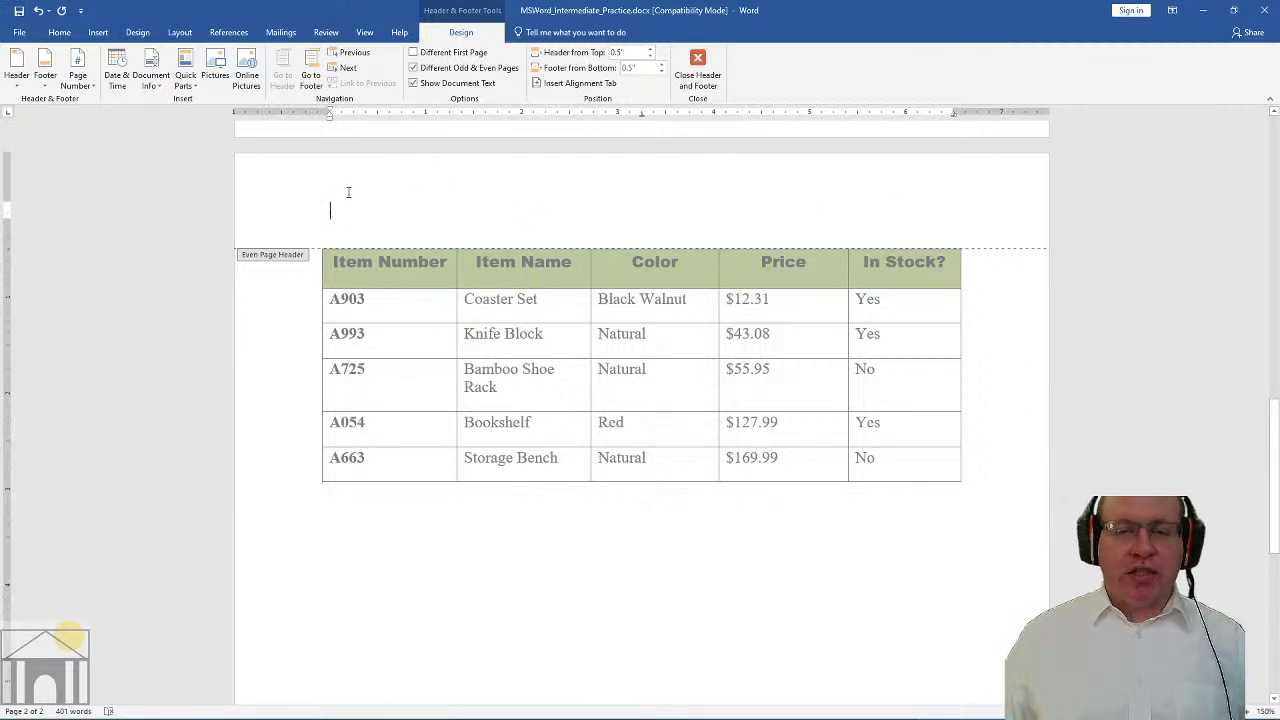
pyautogui.scroll(-5, 892, 228)
pyautogui.scroll(-2, 920, 400)
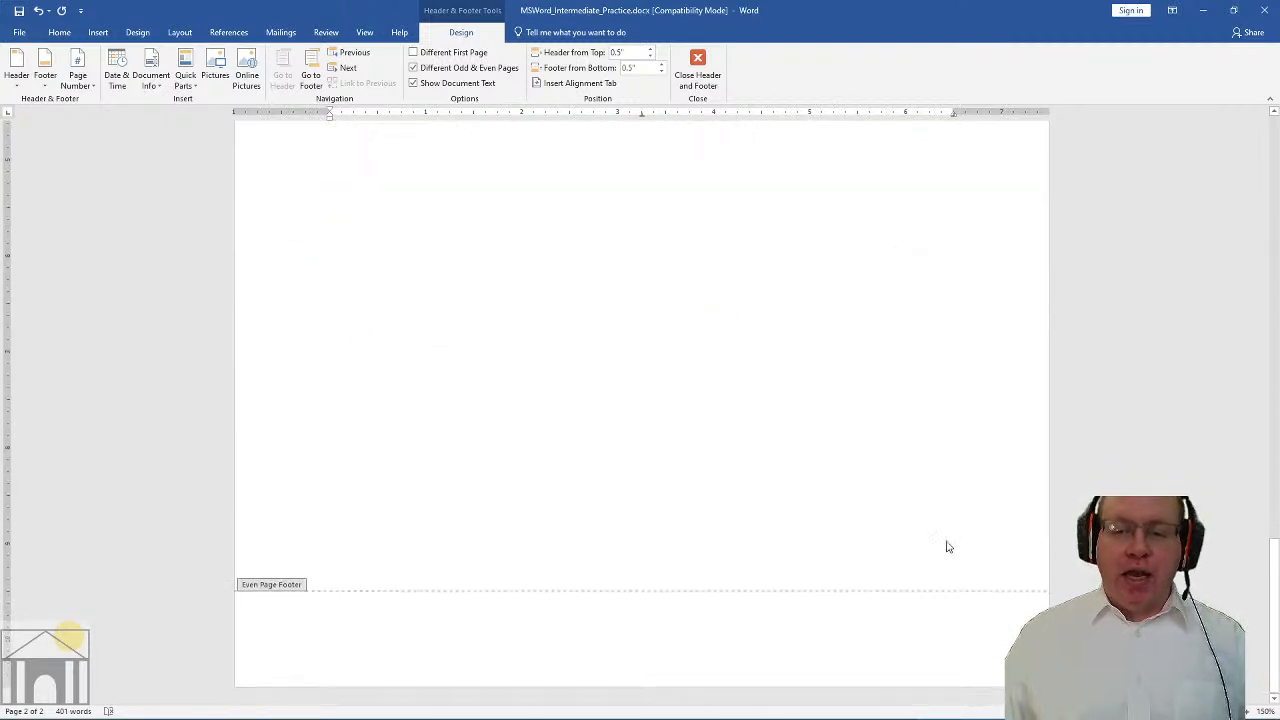
# Insert a right-aligned Plain Number 3 page number at the bottom of the page from the even page footer
pyautogui.click(940, 622)
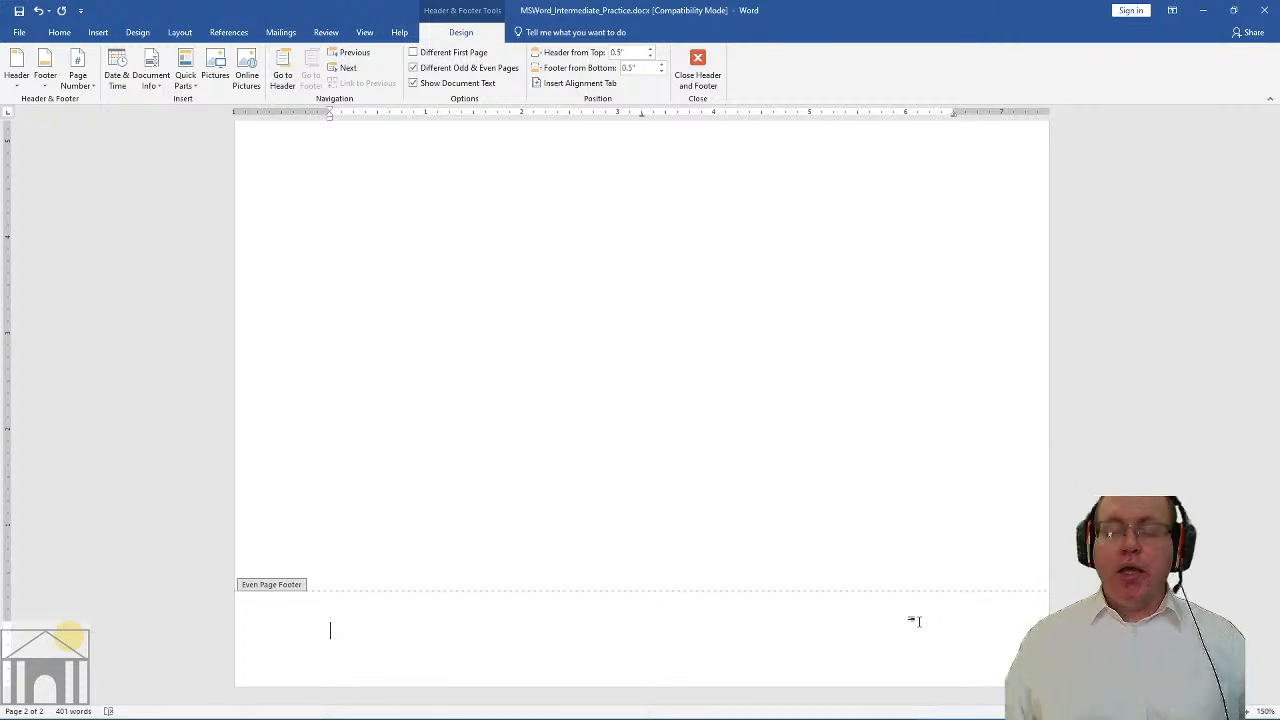
pyautogui.scroll(10, 585, 236)
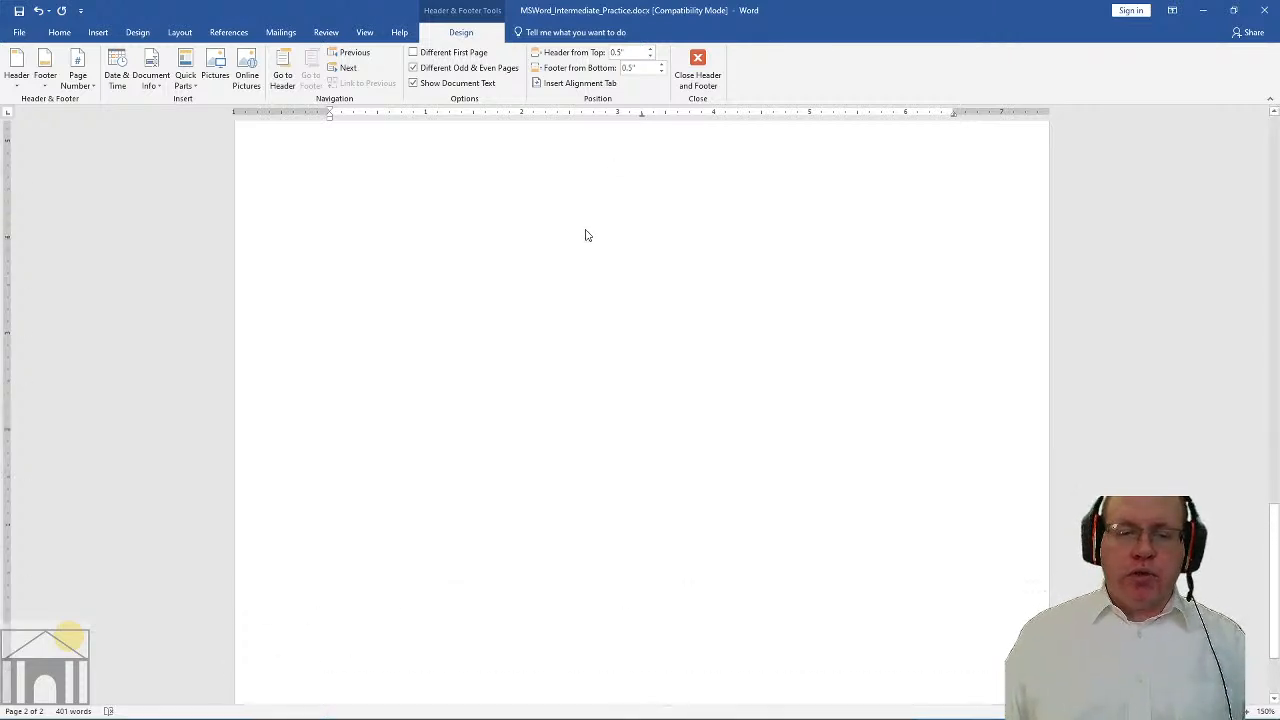
pyautogui.scroll(-10, 585, 240)
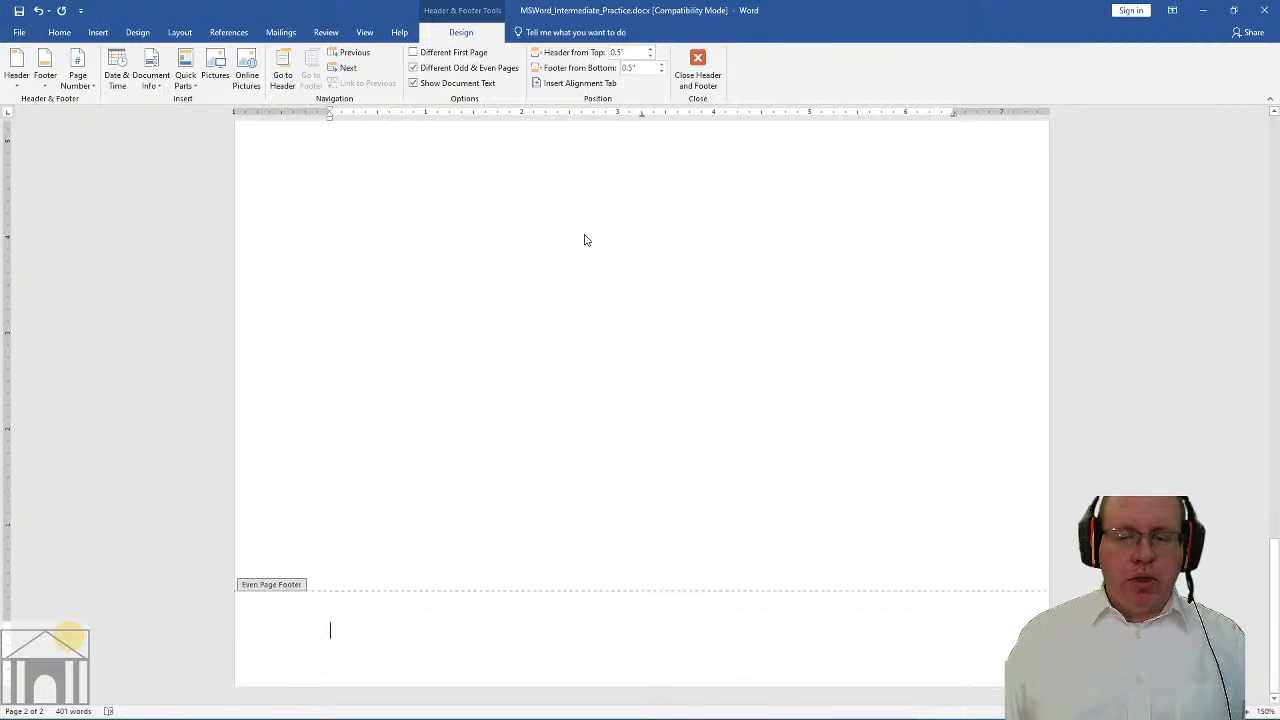
pyautogui.click(78, 78)
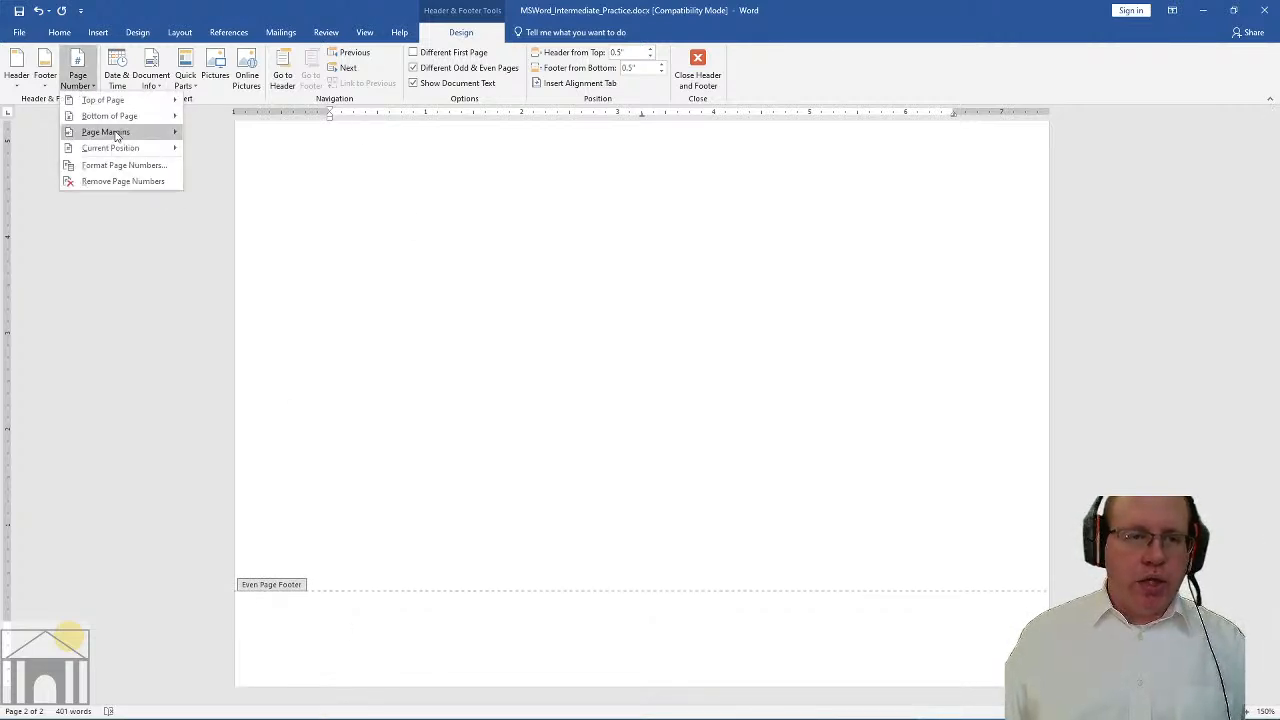
pyautogui.moveTo(118, 124)
pyautogui.click(405, 317)
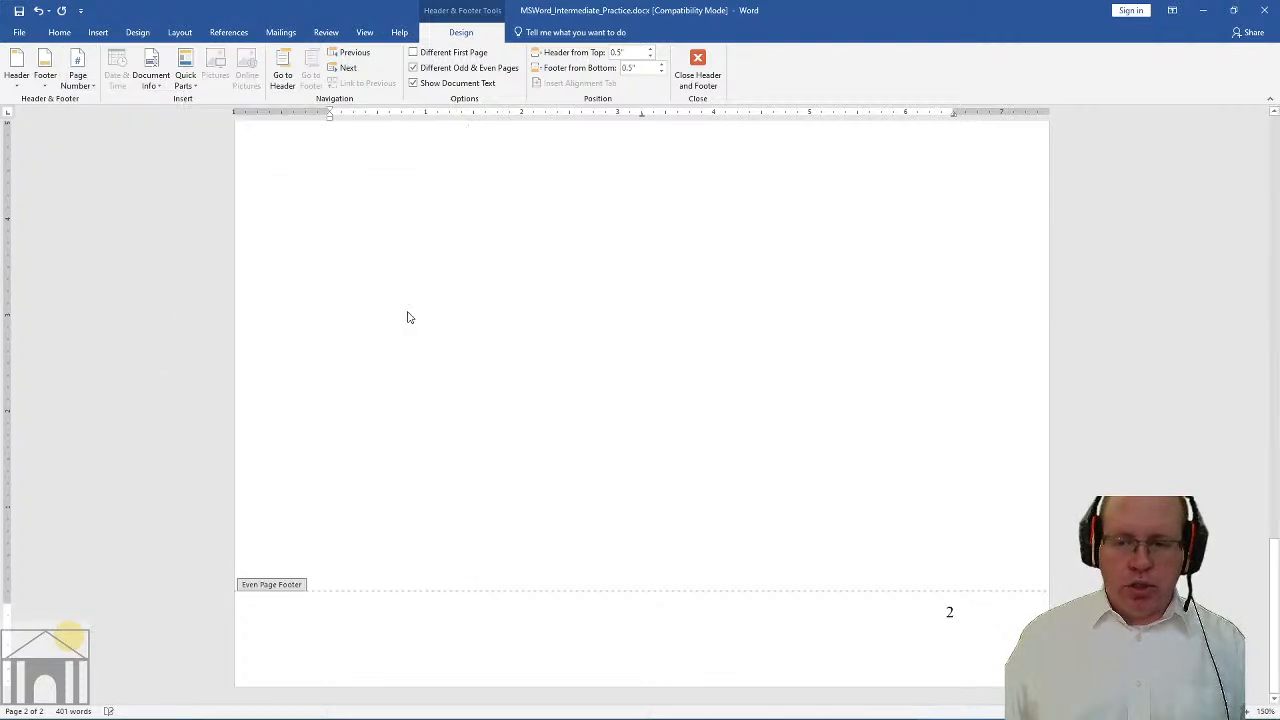
# Leave the footer and insert a page break below the inventory table to add a third page
pyautogui.scroll(10, 737, 423)
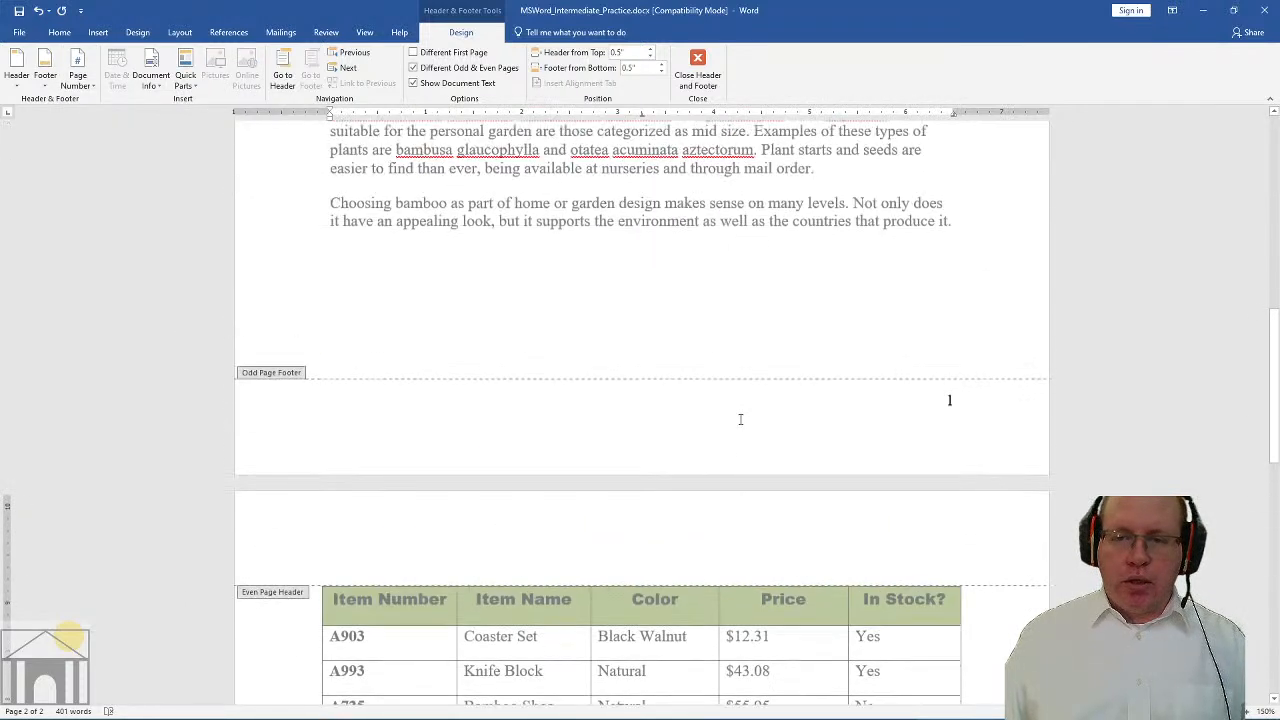
pyautogui.scroll(-10, 872, 431)
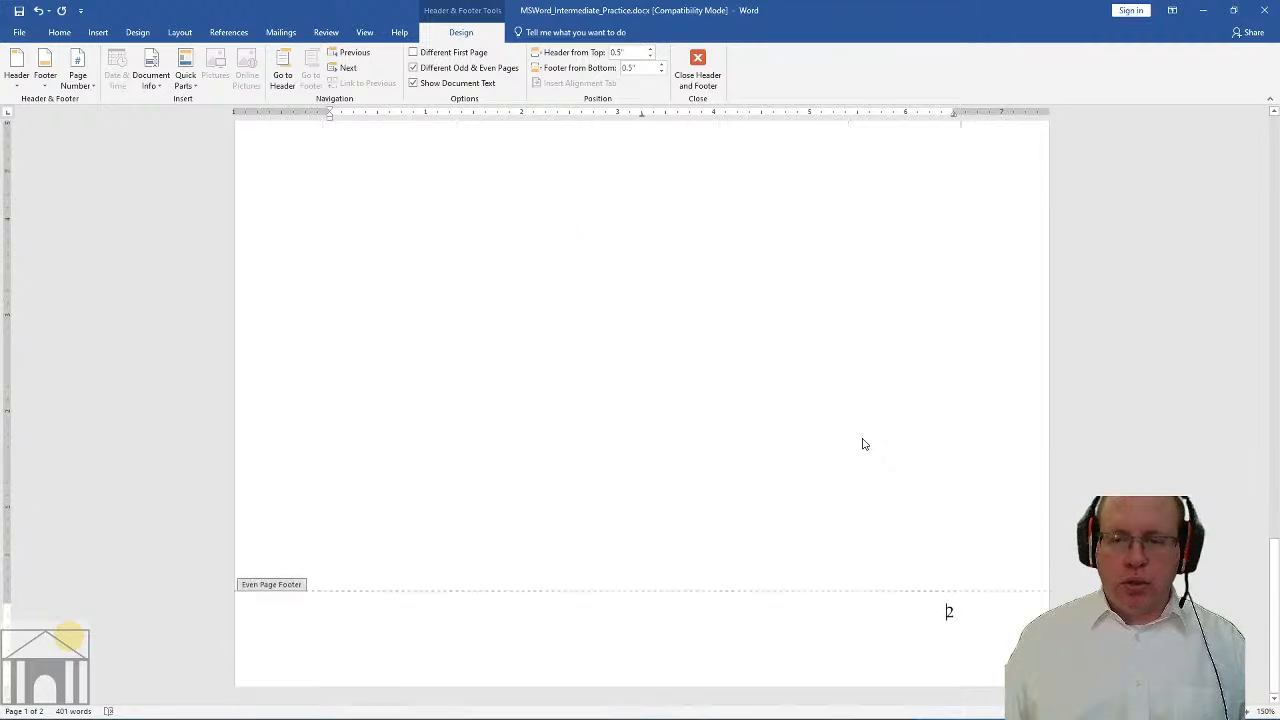
pyautogui.scroll(5, 865, 444)
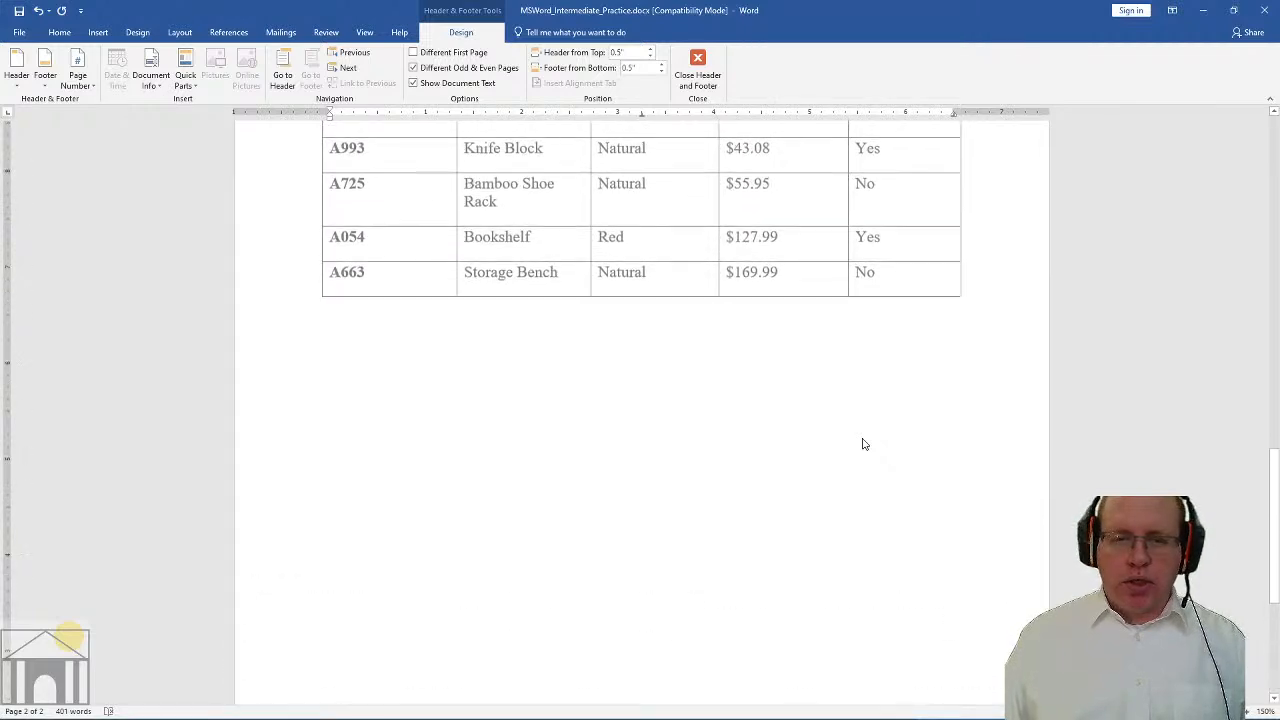
pyautogui.doubleClick(930, 466)
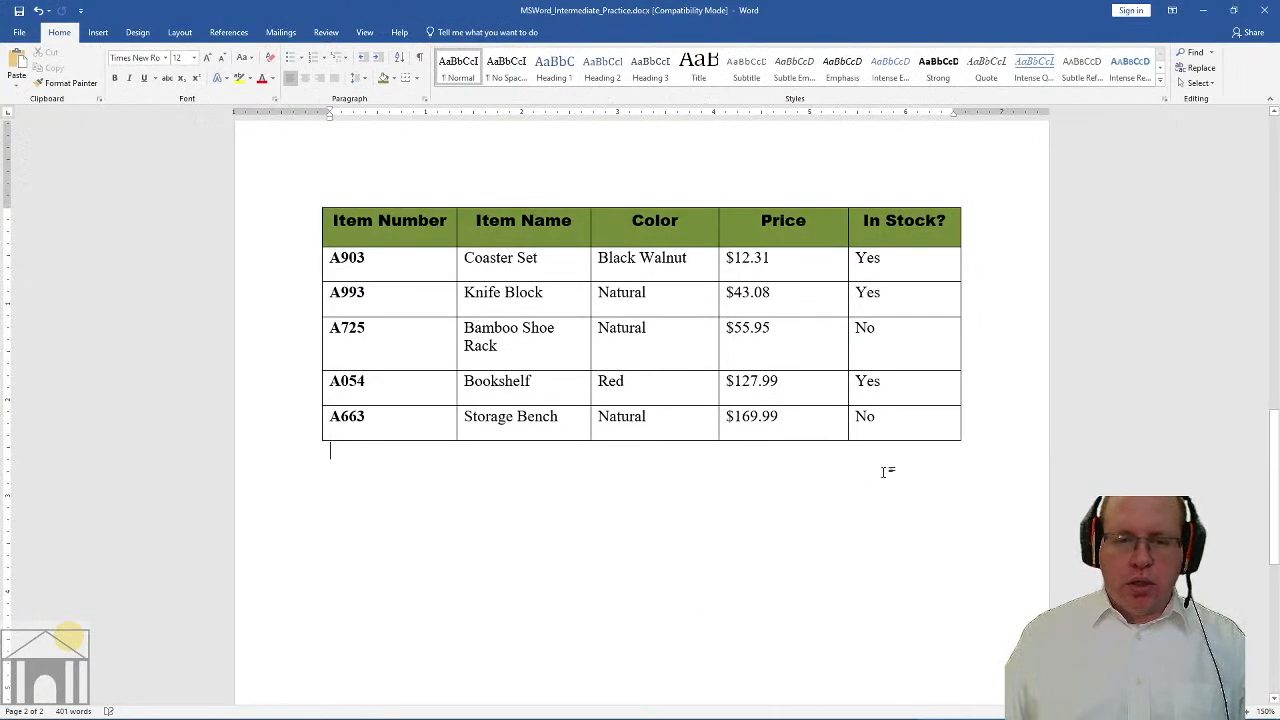
pyautogui.hotkey('ctrl', 'Return')
pyautogui.scroll(-10, 862, 482)
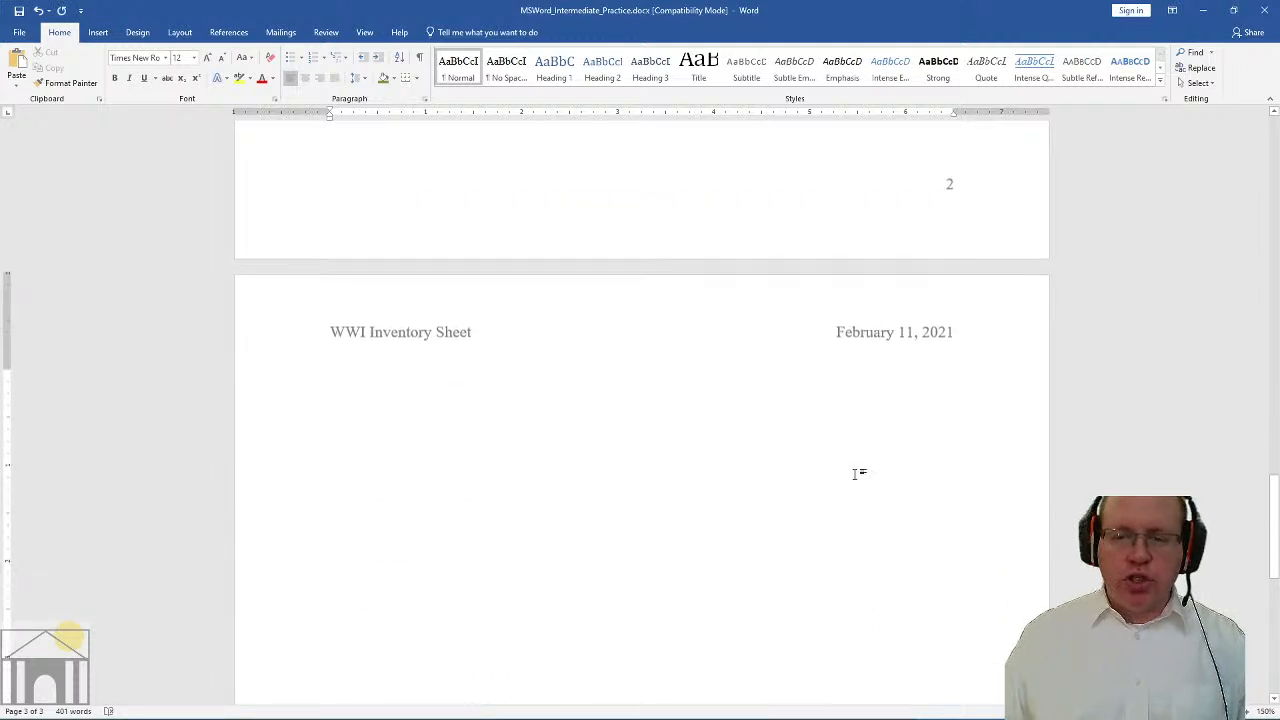
pyautogui.scroll(15, 866, 467)
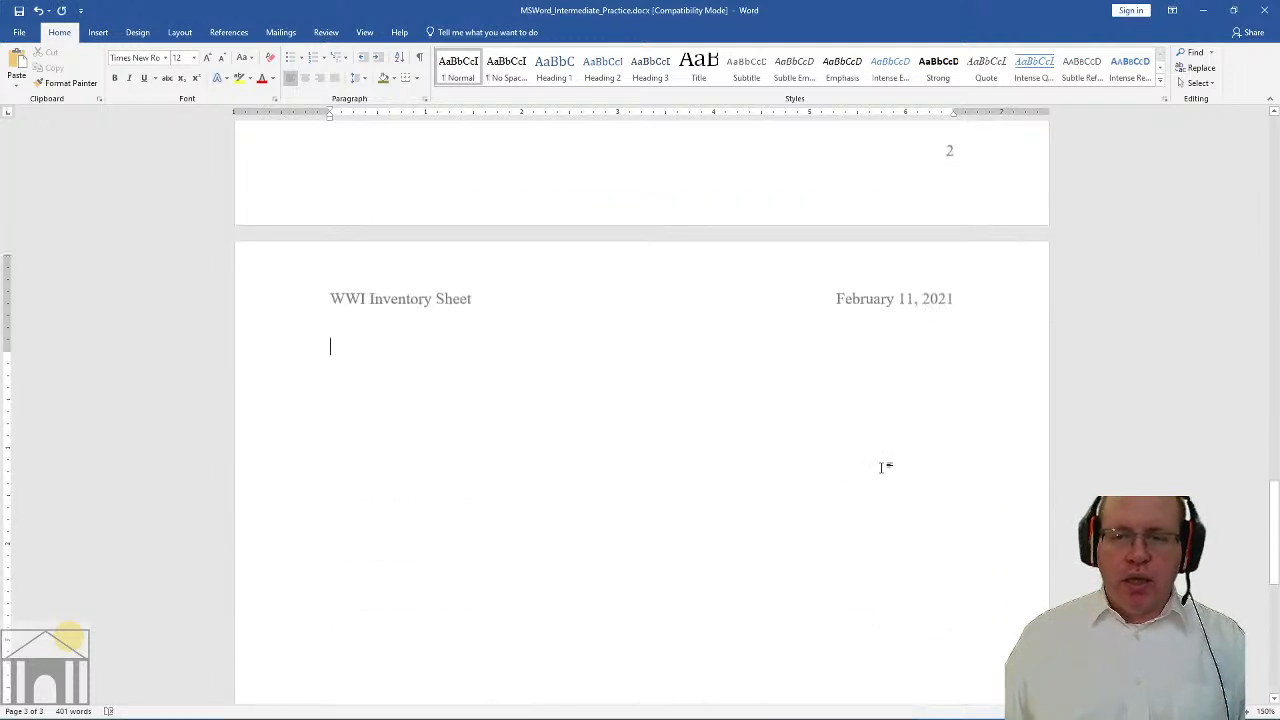
# Change the even page footer's page number on page 2 to the left-aligned Plain Number 1 style
pyautogui.scroll(-10, 884, 467)
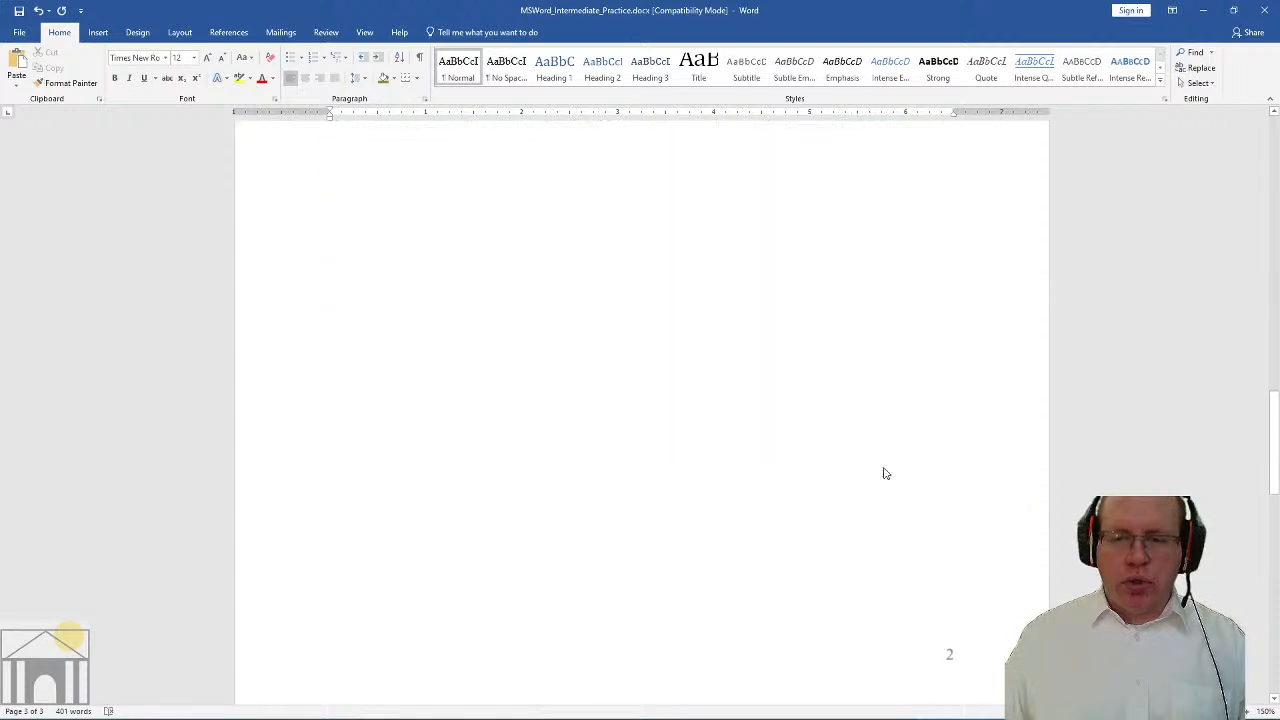
pyautogui.doubleClick(949, 450)
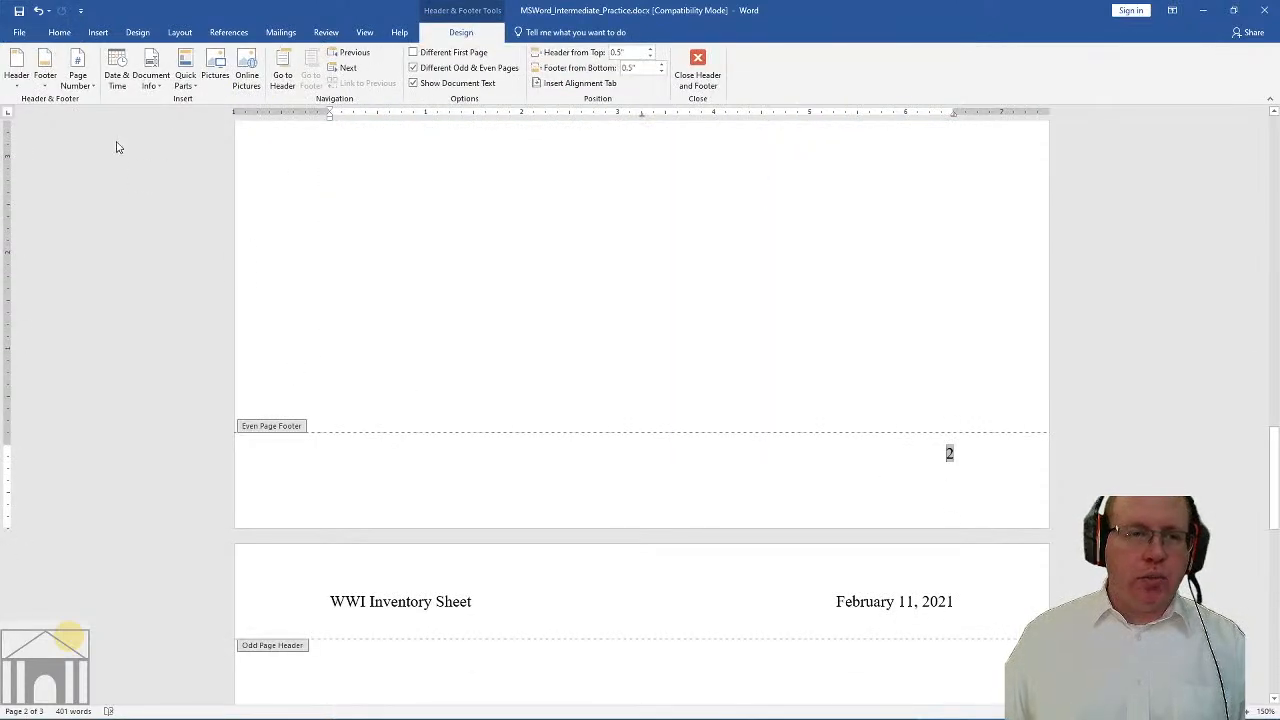
pyautogui.click(78, 78)
pyautogui.moveTo(101, 124)
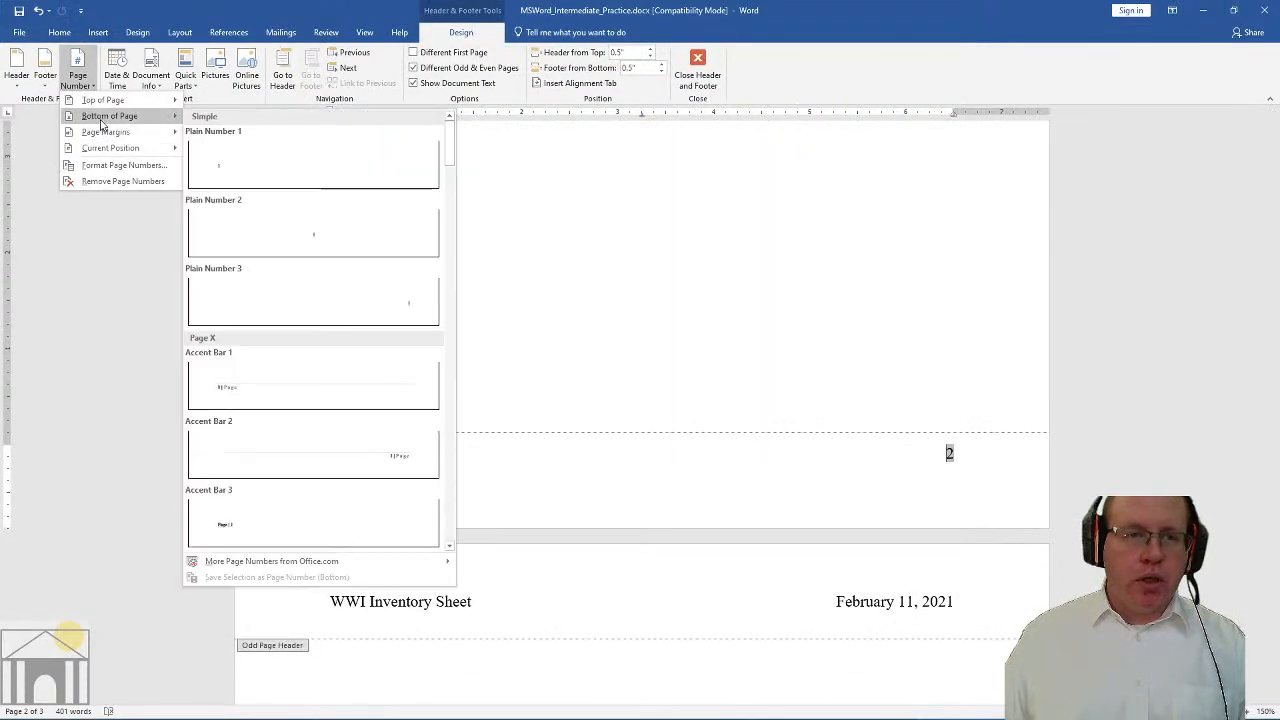
pyautogui.click(283, 184)
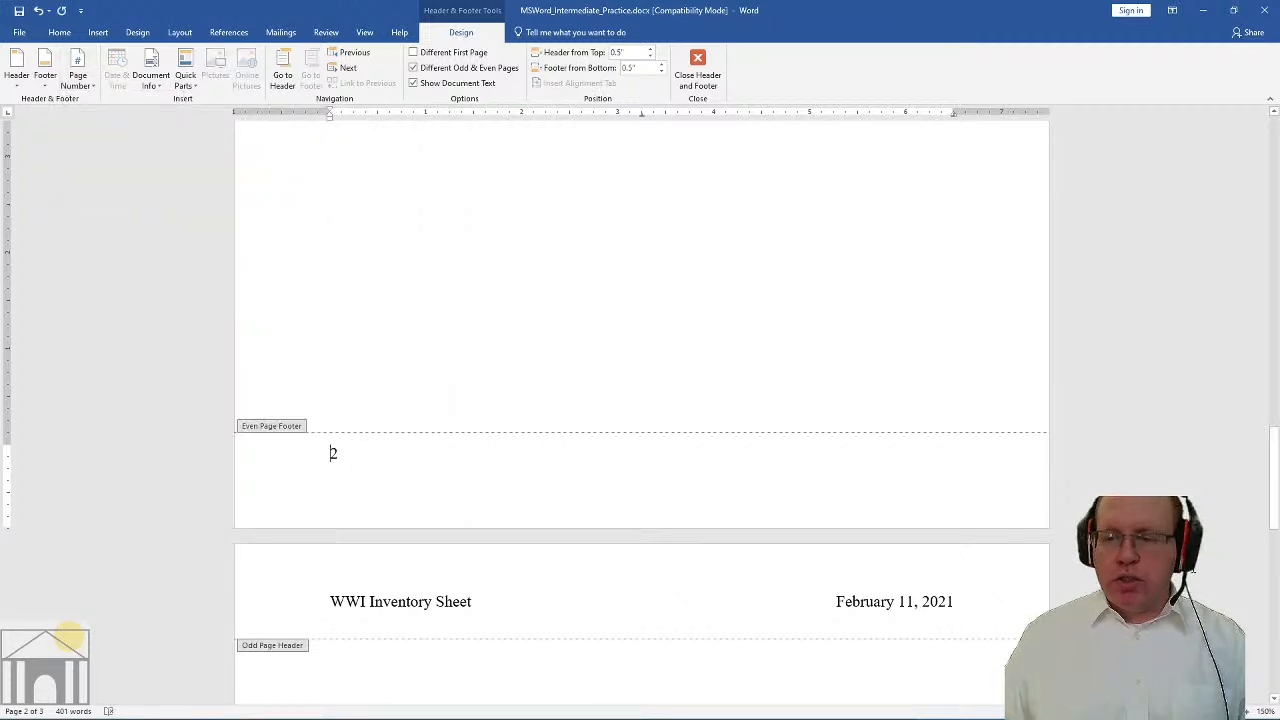
# Check the headers and footers of pages 2 and 3 in the print preview and return to the document
pyautogui.click(19, 32)
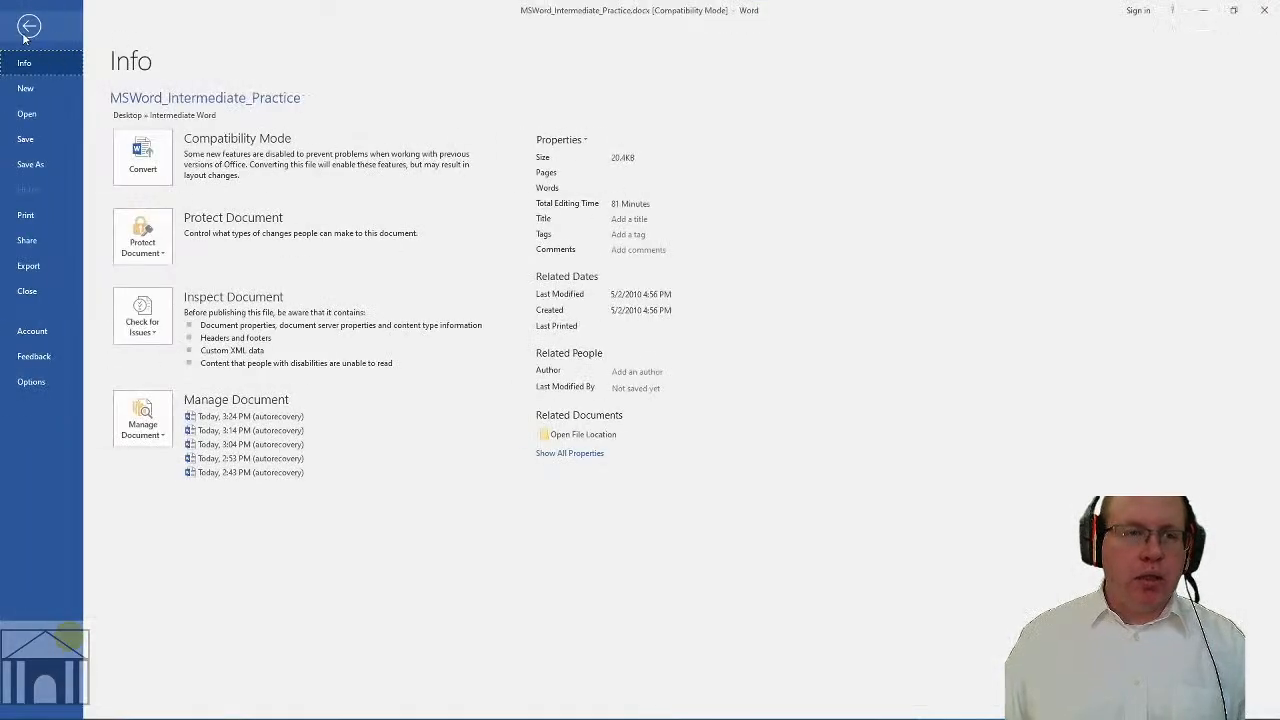
pyautogui.click(30, 219)
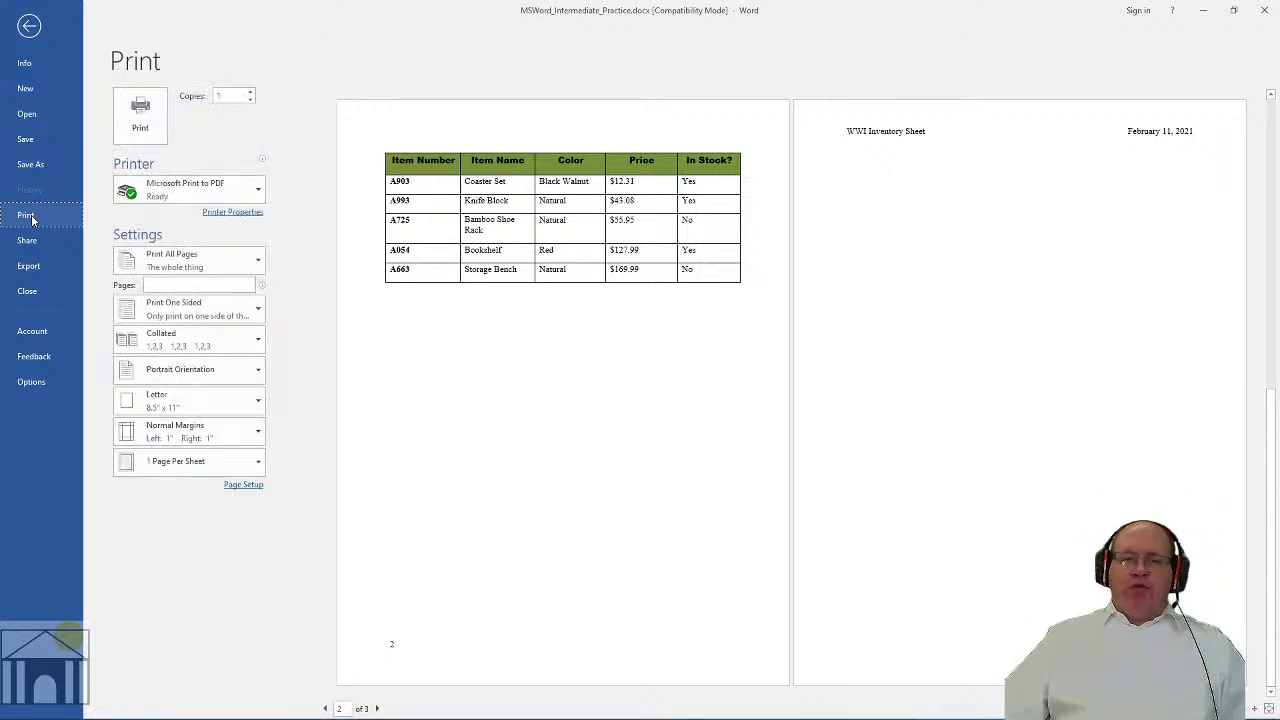
pyautogui.click(38, 32)
# Insert a blank three-column header in the even page header on page 2
pyautogui.scroll(20, 472, 309)
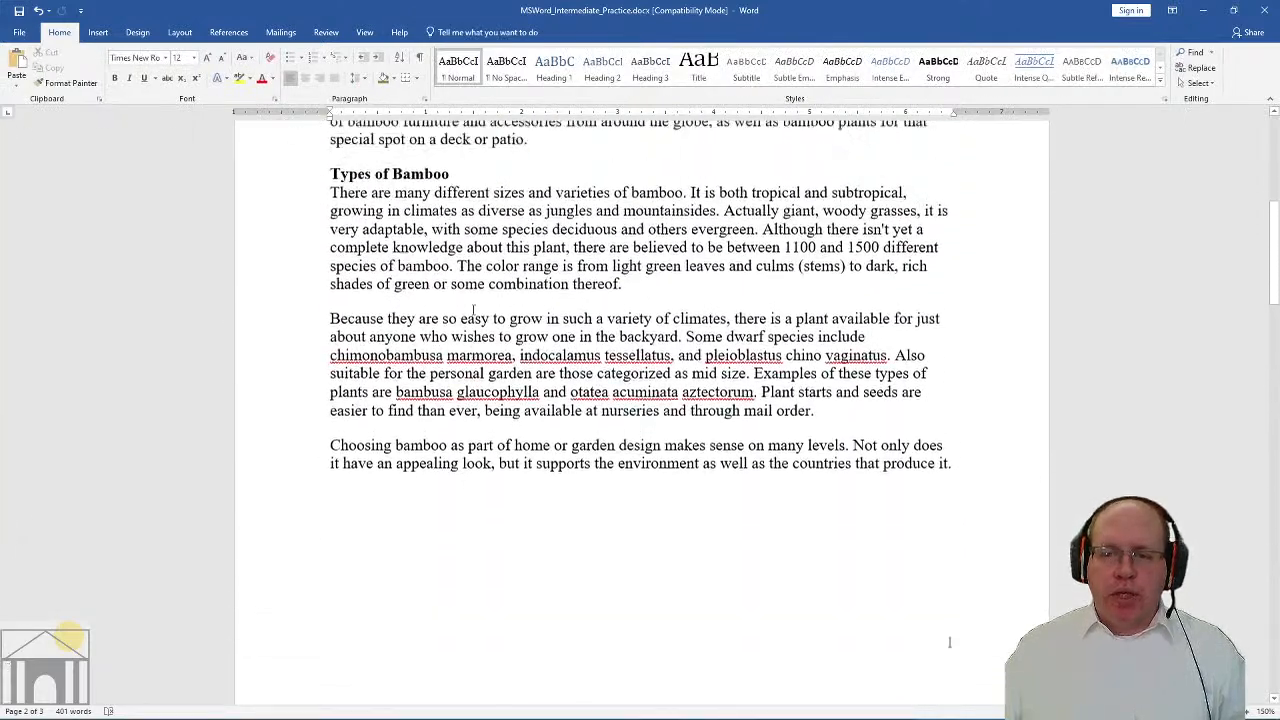
pyautogui.scroll(-20, 472, 309)
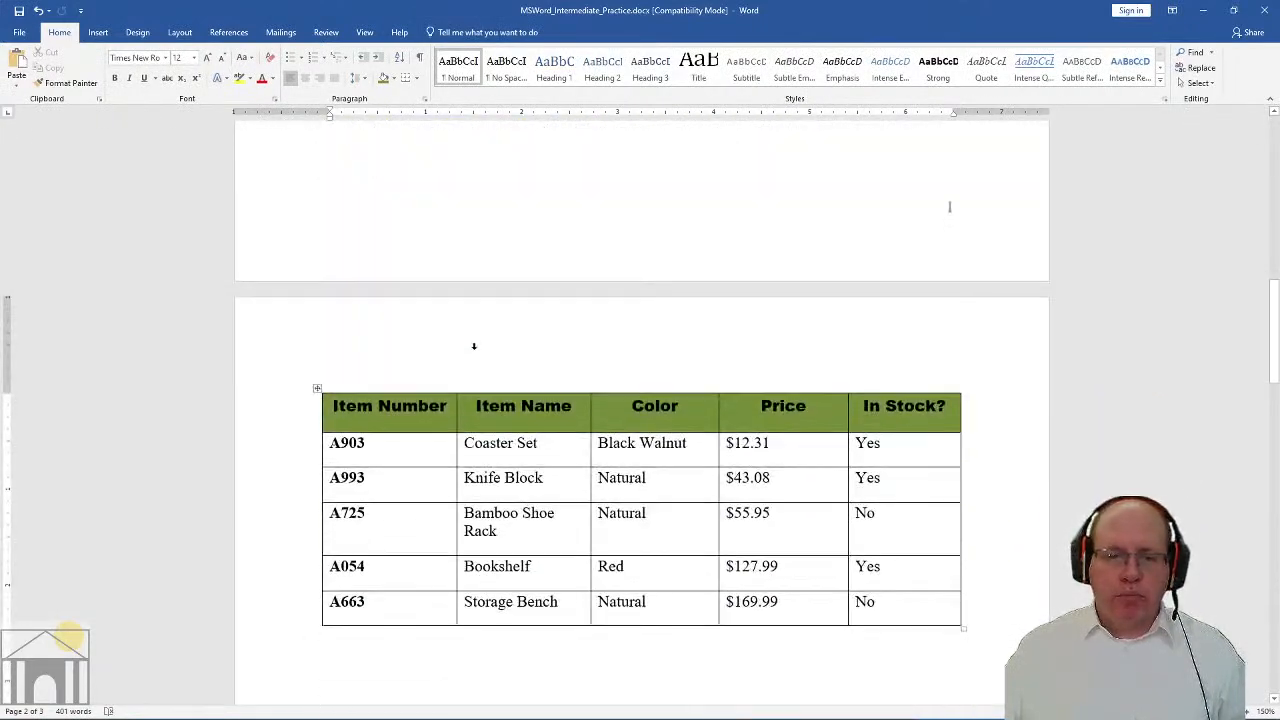
pyautogui.doubleClick(477, 350)
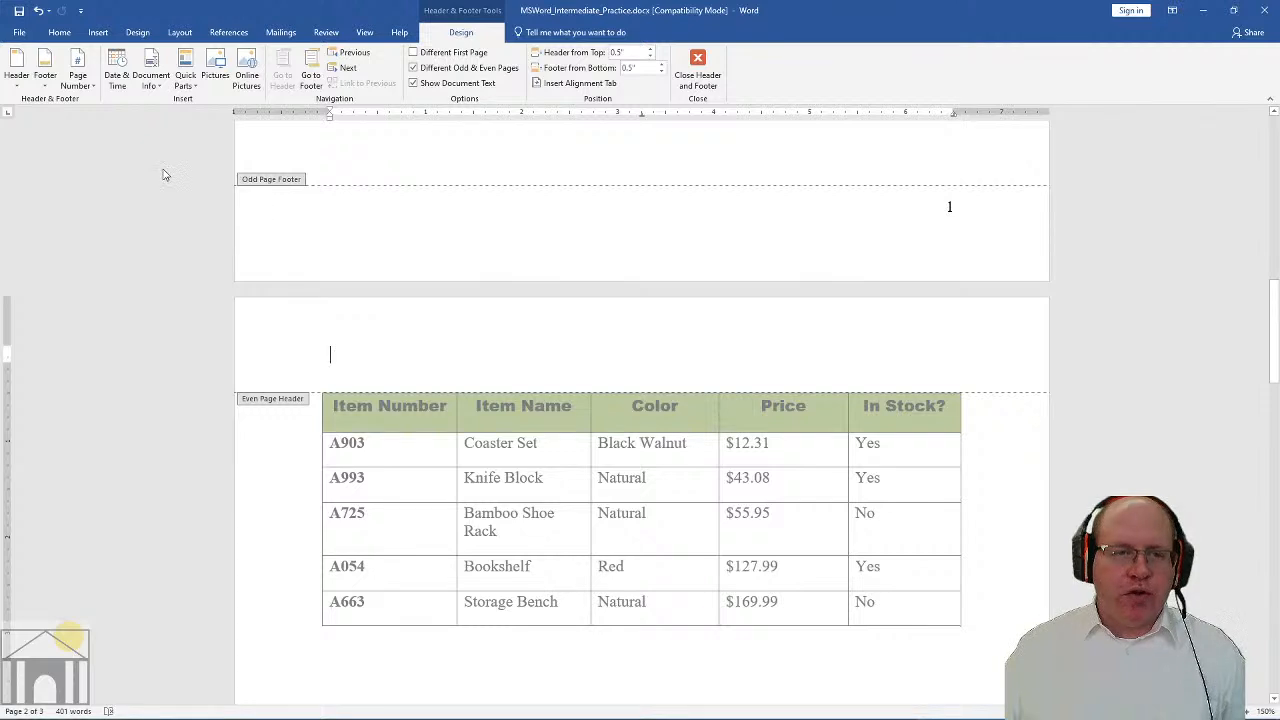
pyautogui.click(16, 72)
pyautogui.click(53, 232)
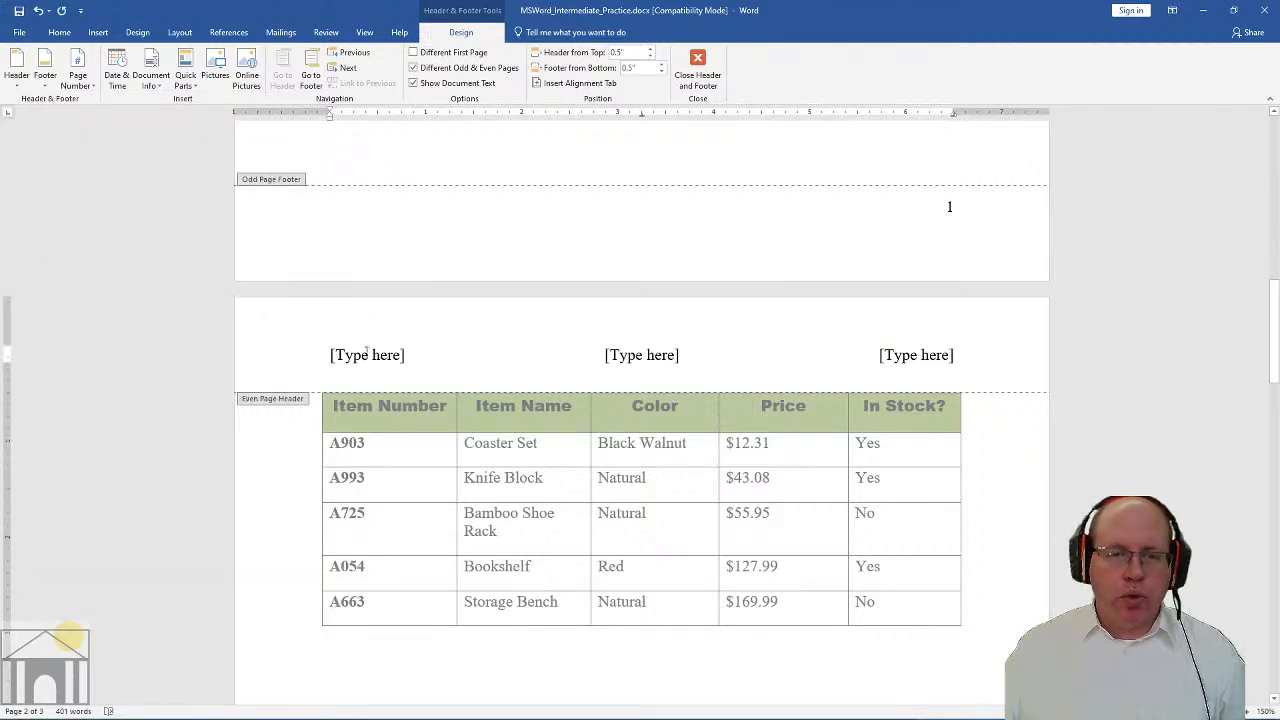
# Replace the even page header's left placeholder with an automatically updating date in the "11 February 2021" format
pyautogui.click(367, 354)
pyautogui.click(117, 75)
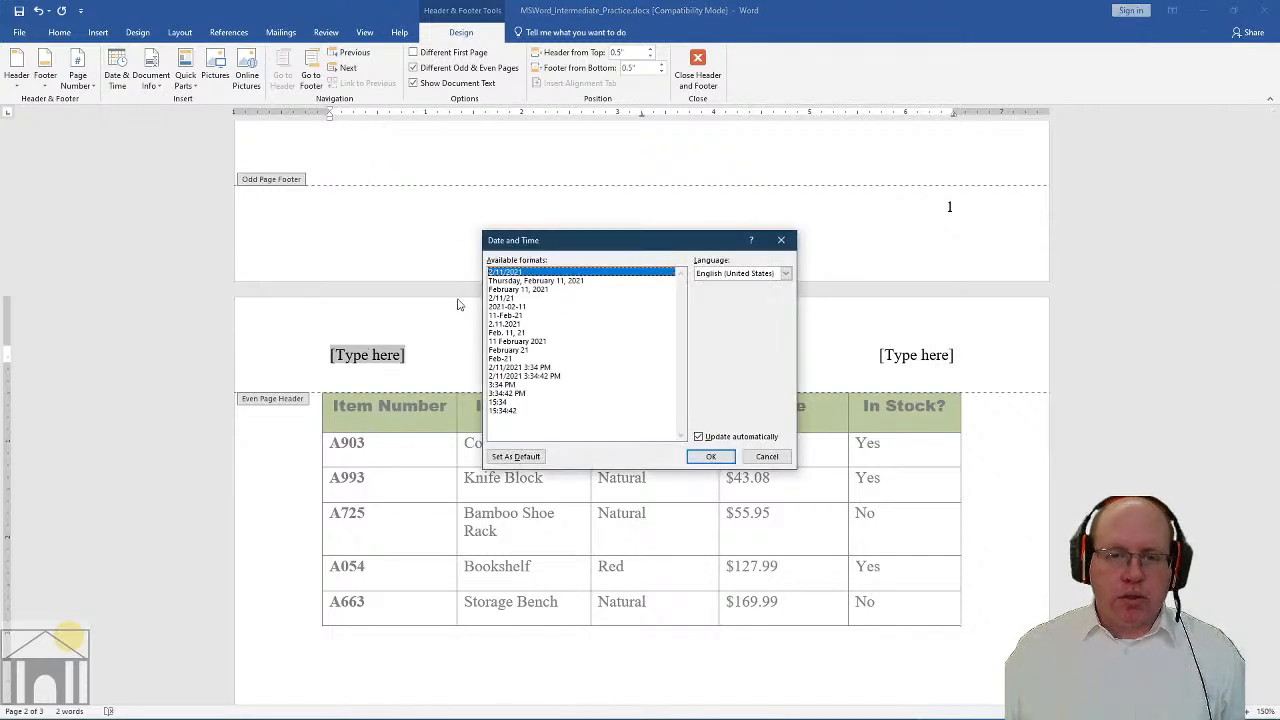
pyautogui.click(534, 342)
pyautogui.click(711, 456)
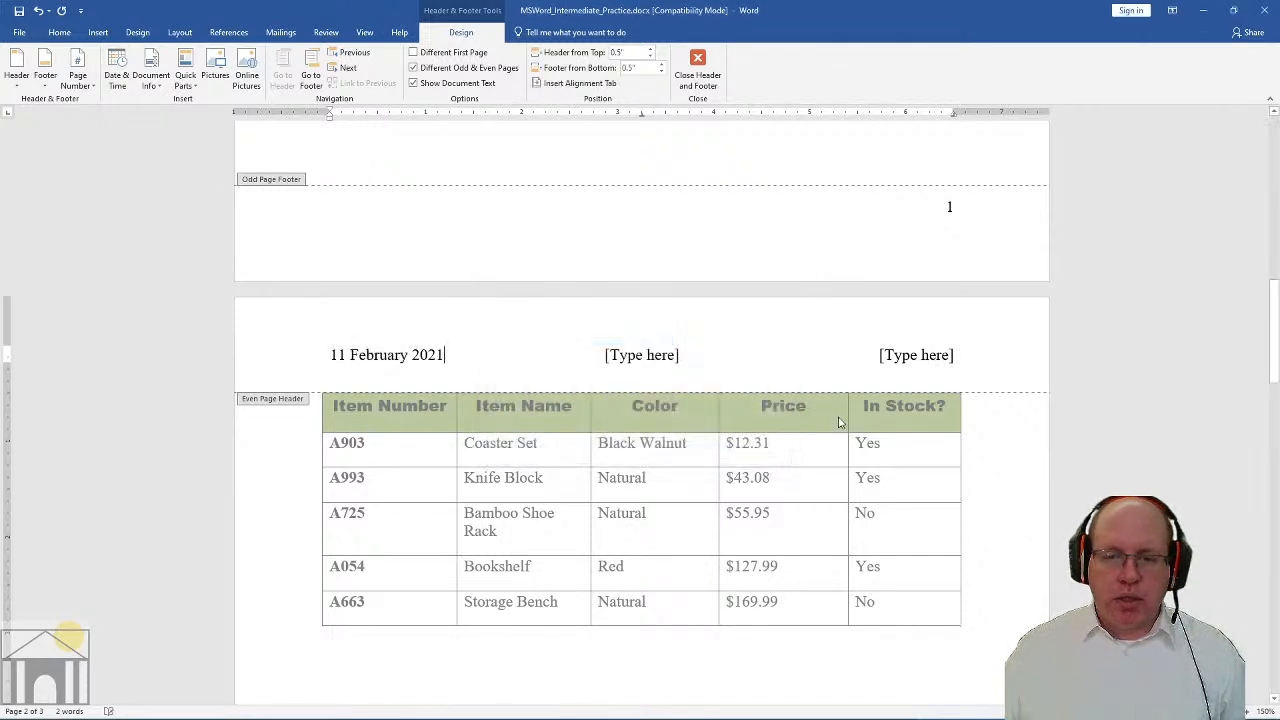
# Remove the center placeholder from the even page header on page 2
pyautogui.click(649, 355)
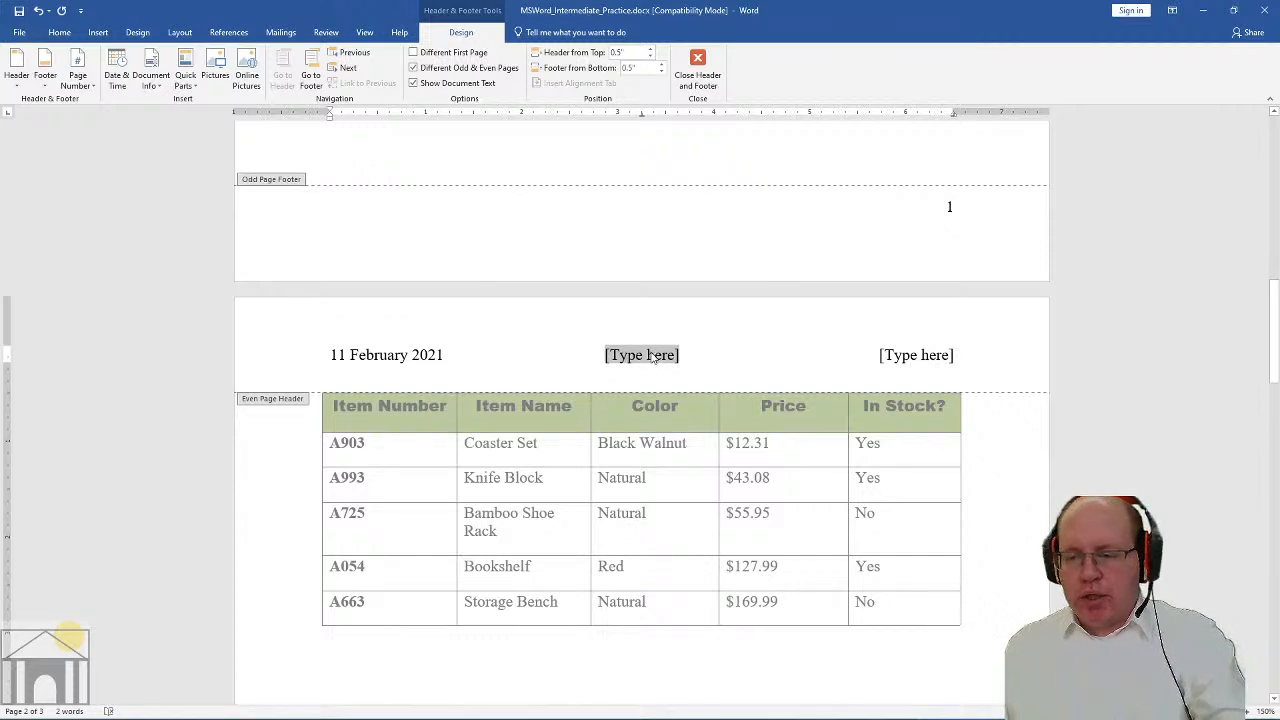
pyautogui.press('Delete')
pyautogui.press('Delete')
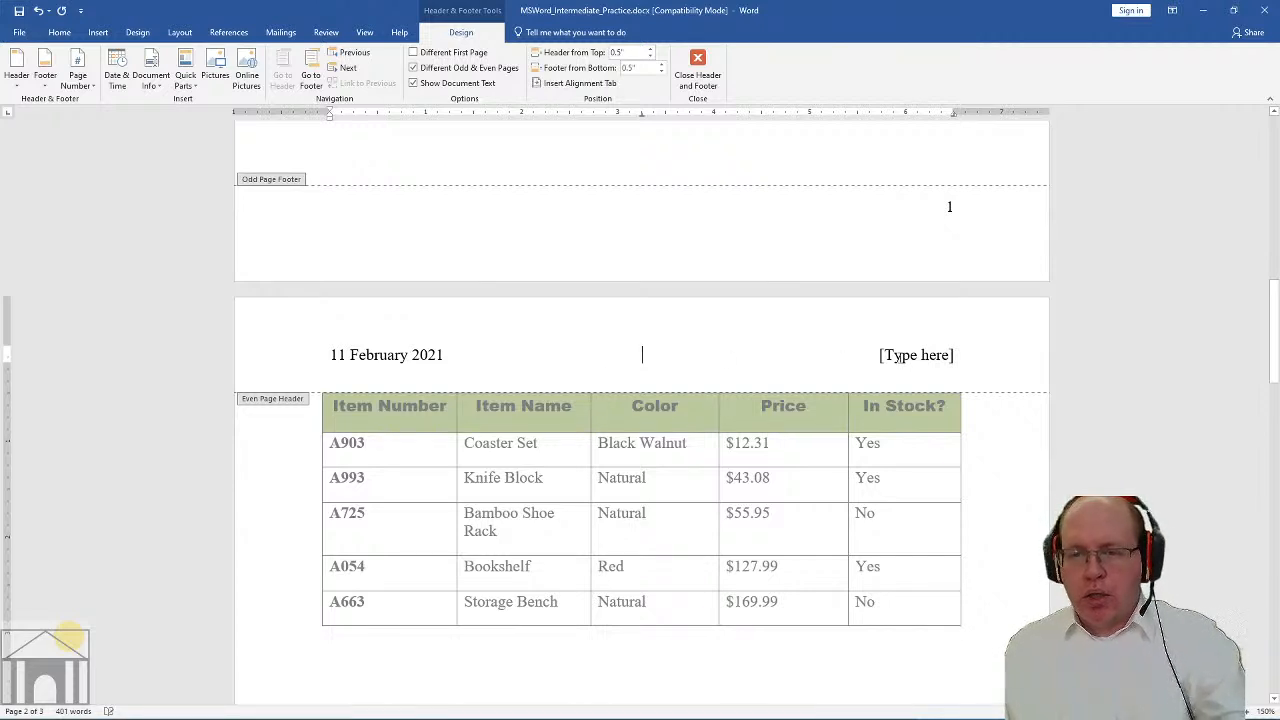
# Replace the even page header's right placeholder with "WWI Inventory Sheet" and return to the document body
pyautogui.click(907, 362)
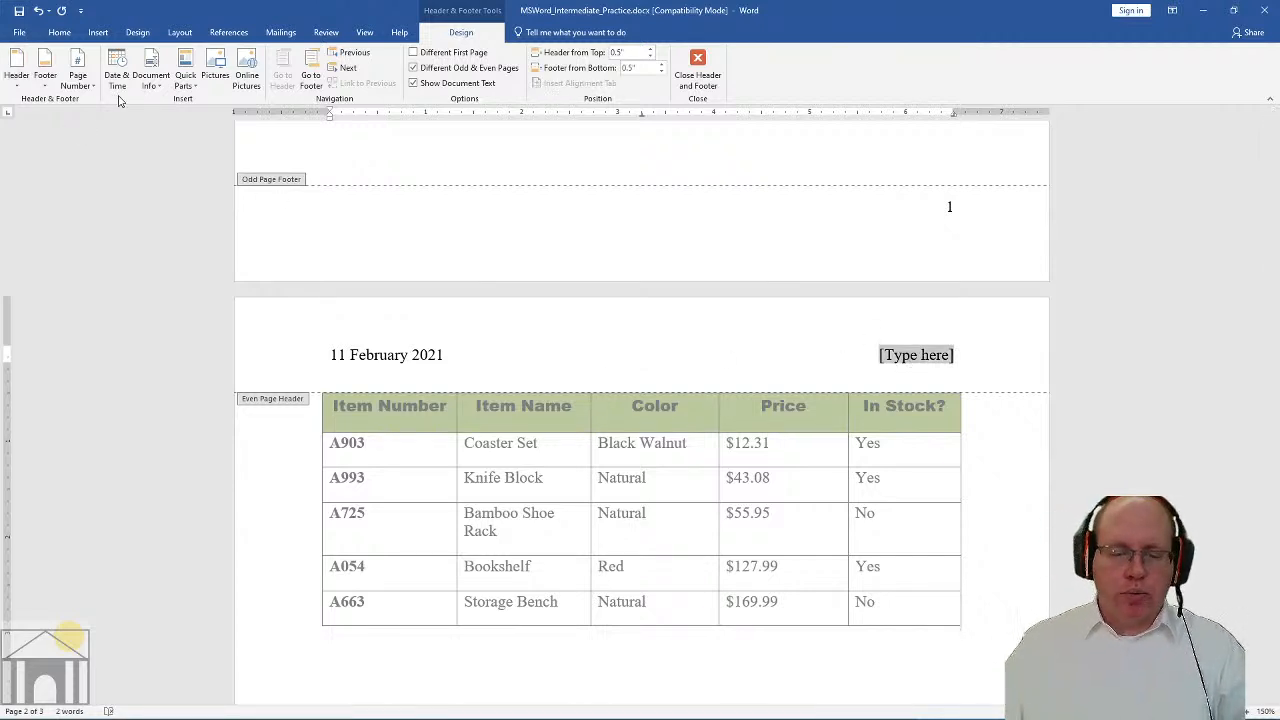
pyautogui.write('WWWI')
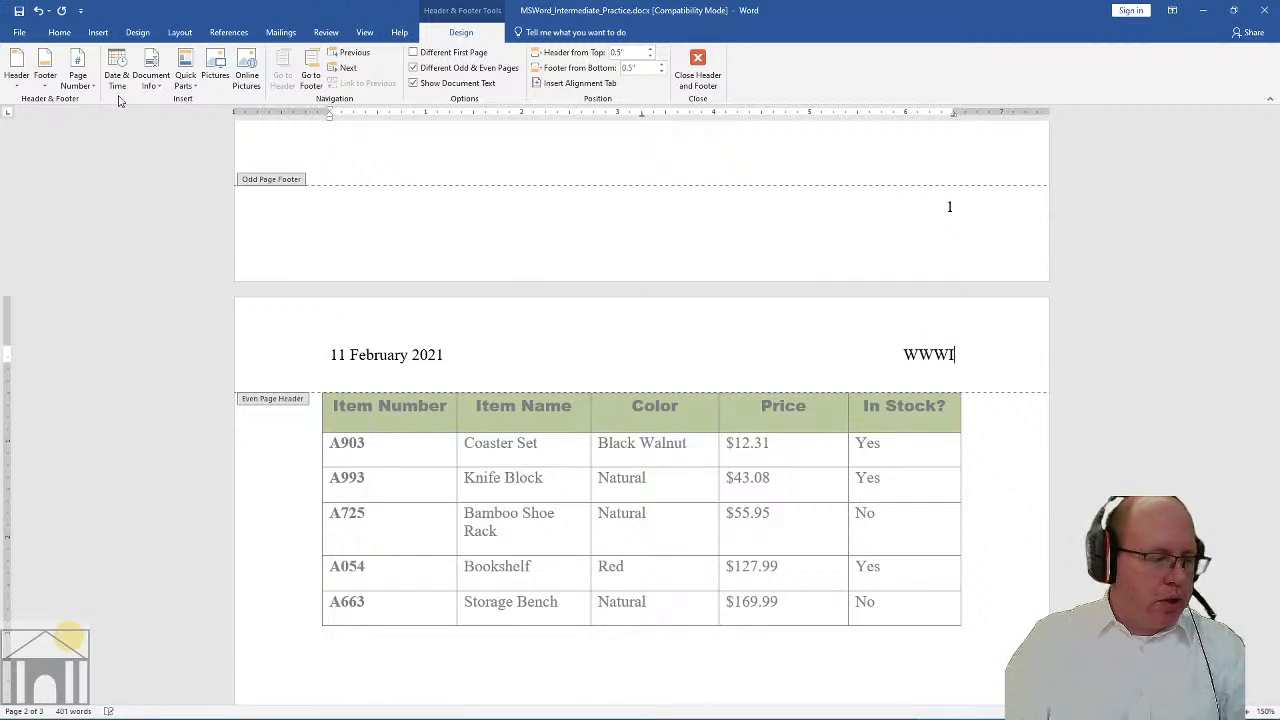
pyautogui.write(' Invent')
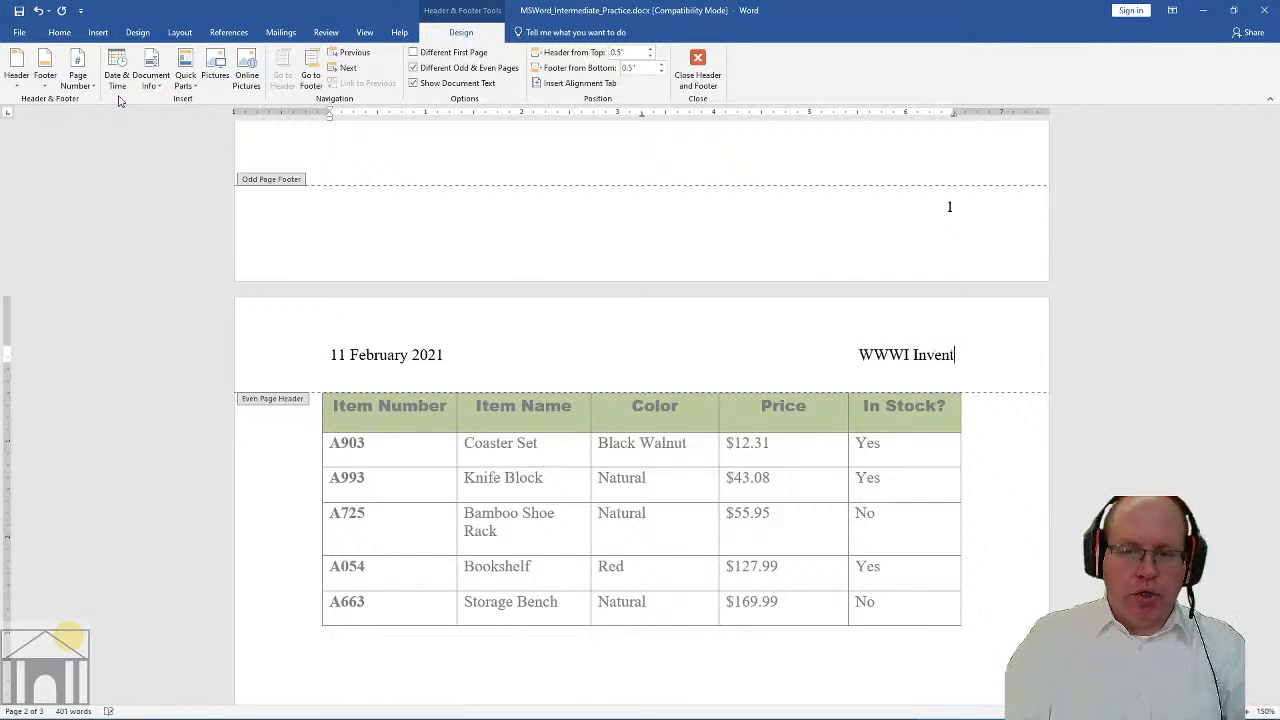
pyautogui.write('ory Sheet')
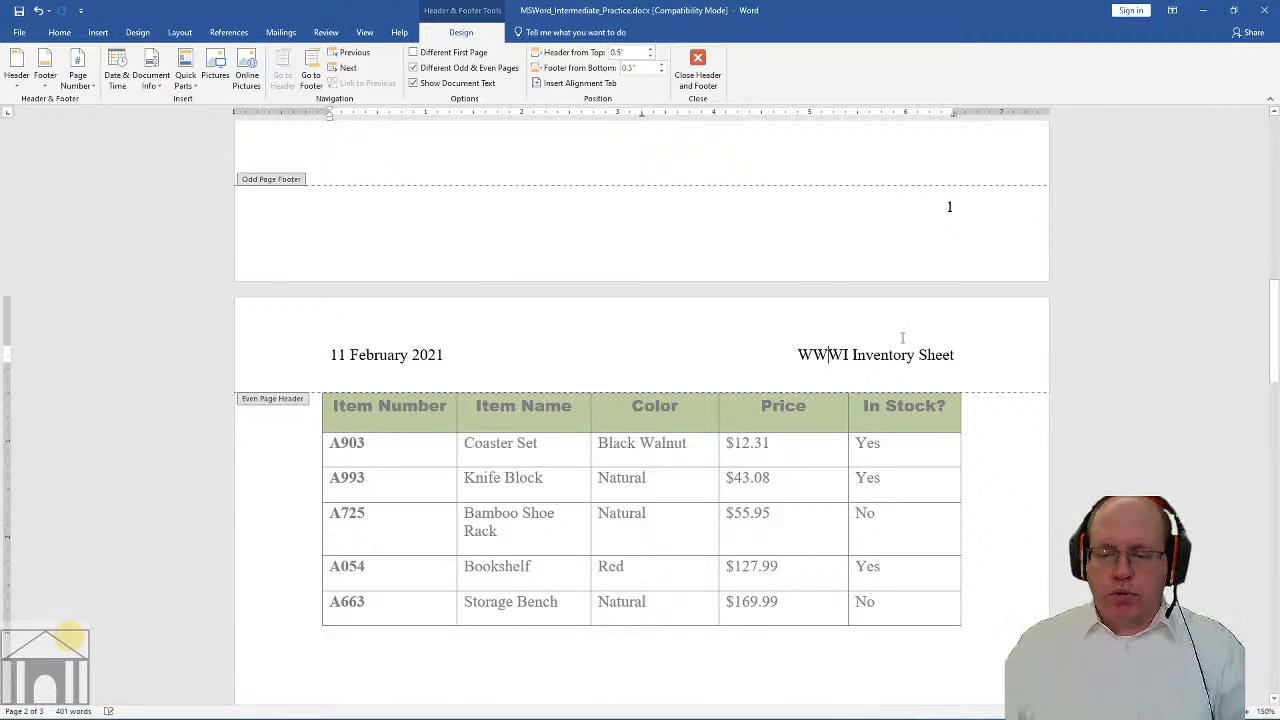
pyautogui.press('BackSpace')
pyautogui.doubleClick(986, 578)
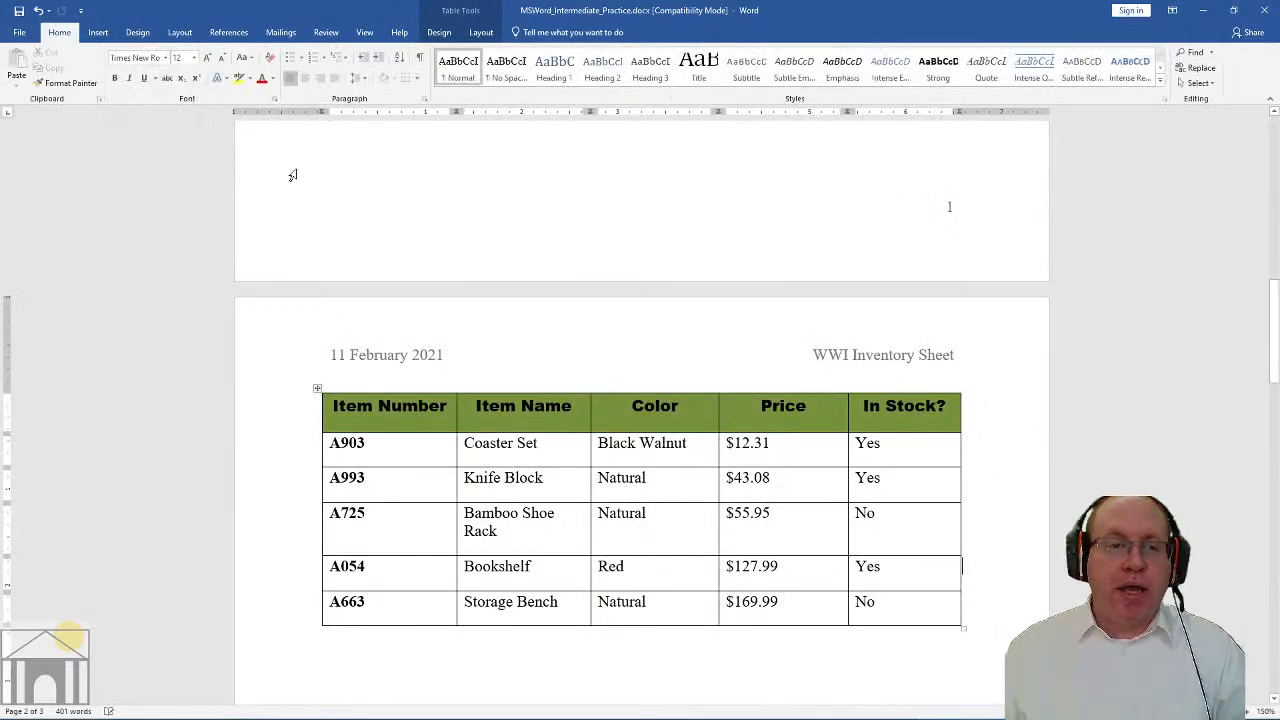
# Compare the mirrored headers of pages 2 and 3 in the print preview and return to the document
pyautogui.click(19, 32)
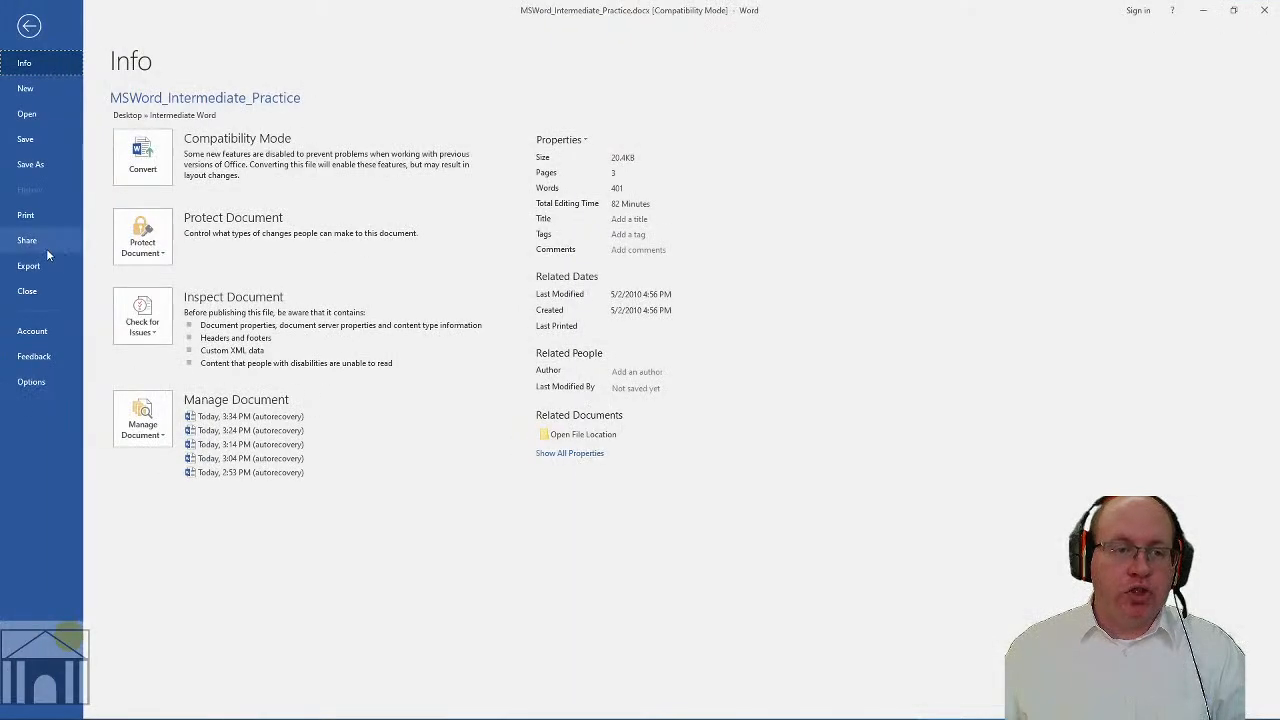
pyautogui.click(26, 214)
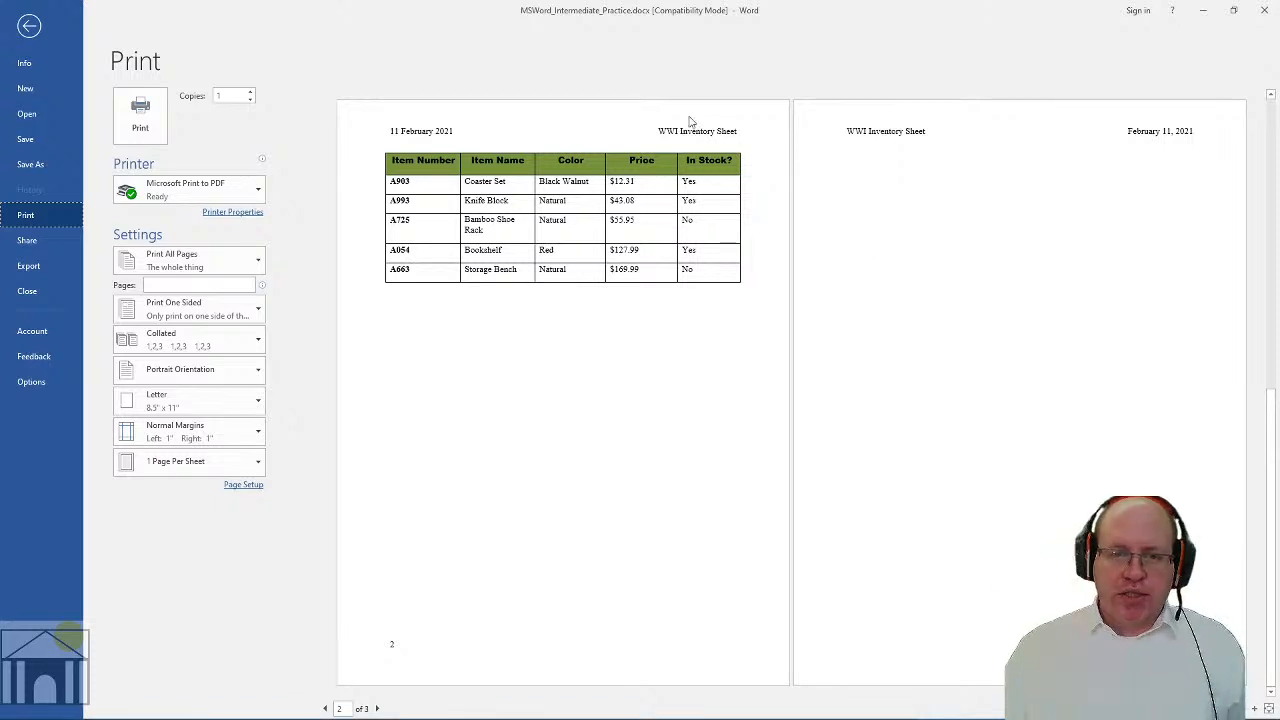
pyautogui.click(411, 130)
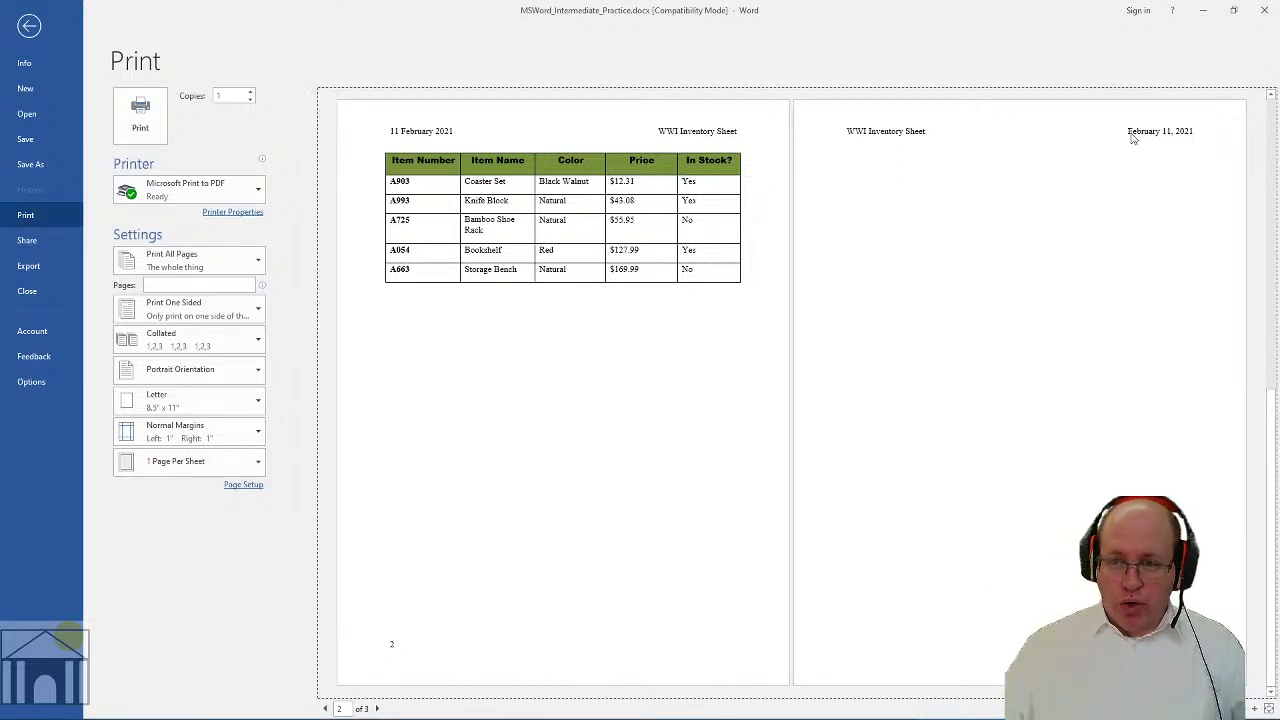
pyautogui.click(1176, 145)
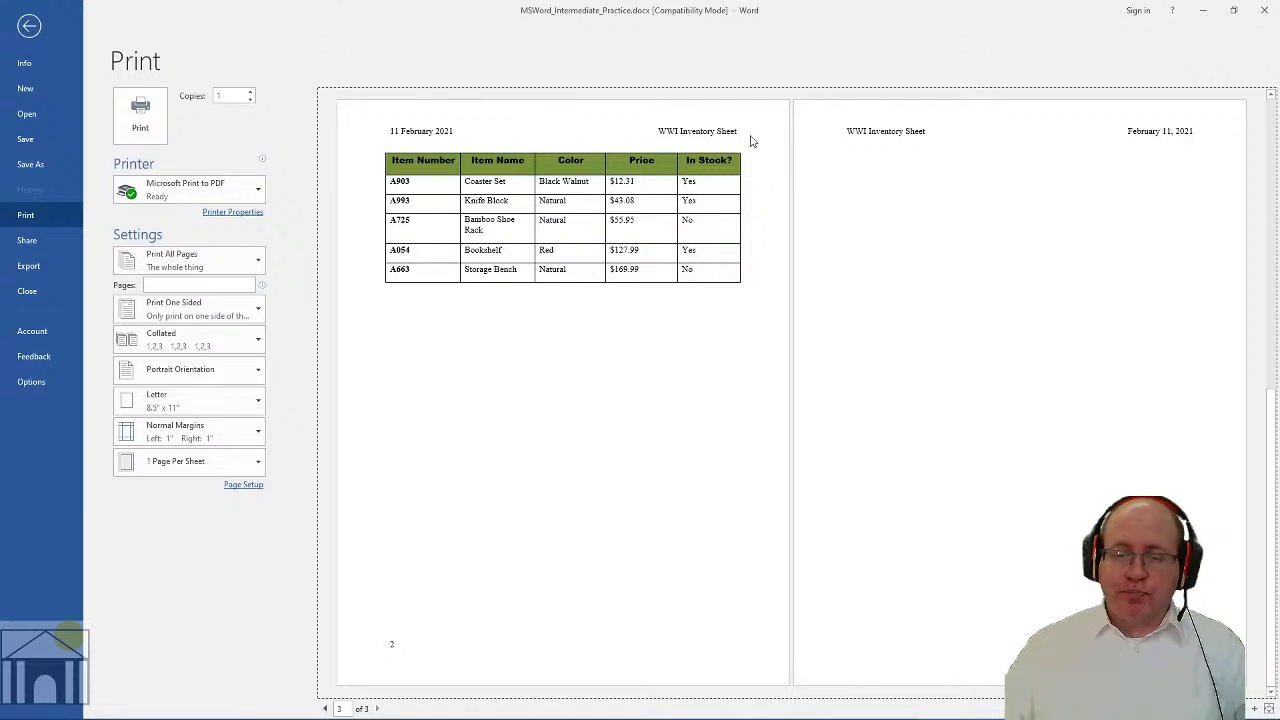
pyautogui.click(723, 138)
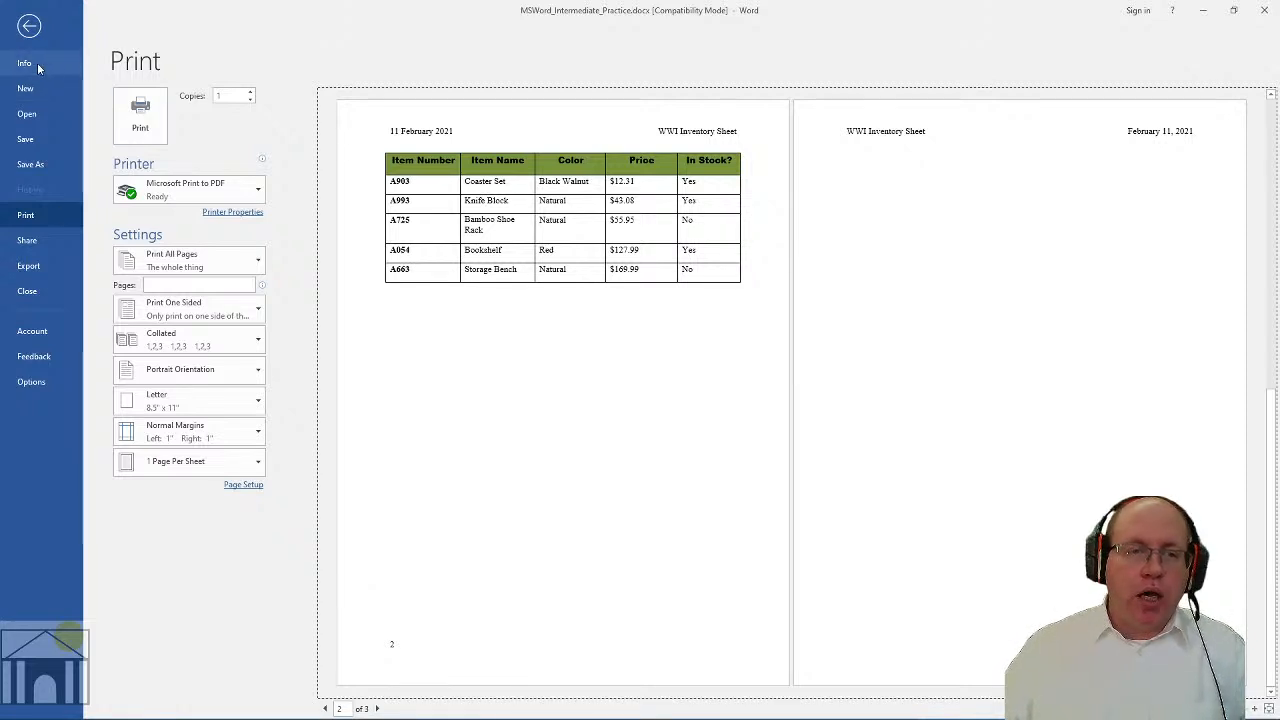
pyautogui.press('Escape')
# Turn off different odd and even pages from the page 1 header, check all pages' headers and footers, and return to the body text
pyautogui.scroll(8, 757, 385)
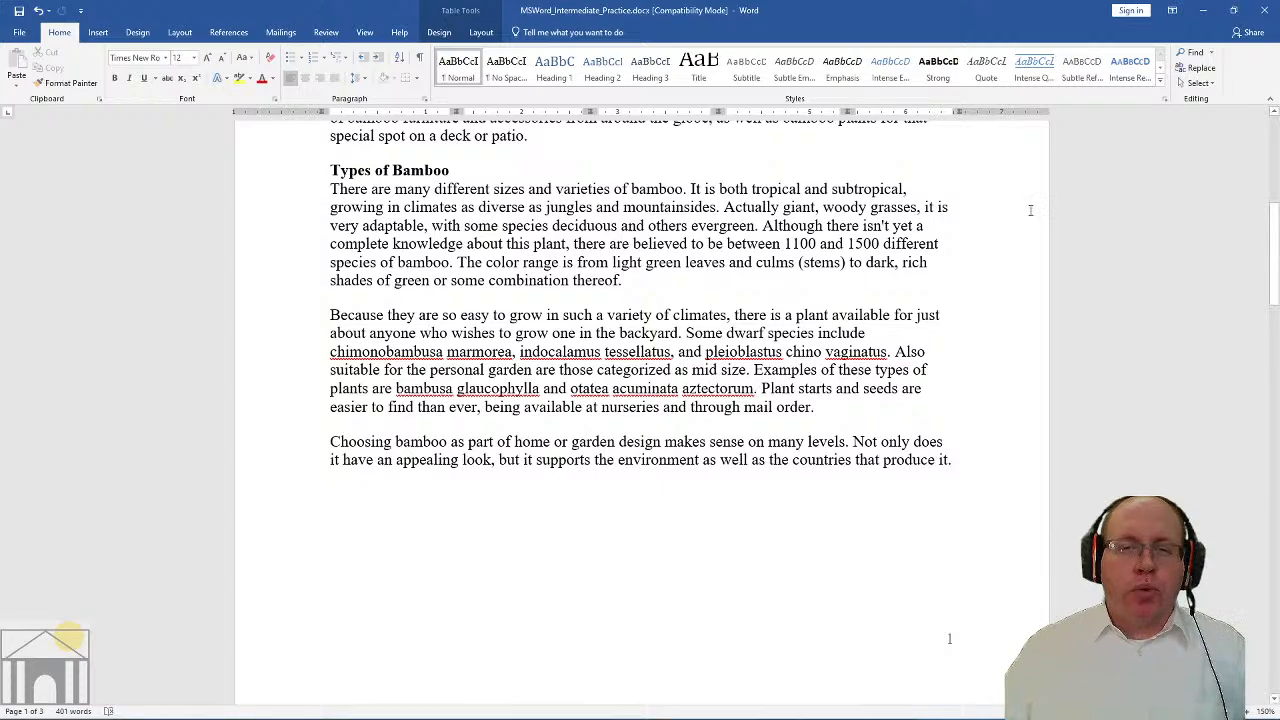
pyautogui.scroll(2, 741, 368)
pyautogui.scroll(8, 741, 368)
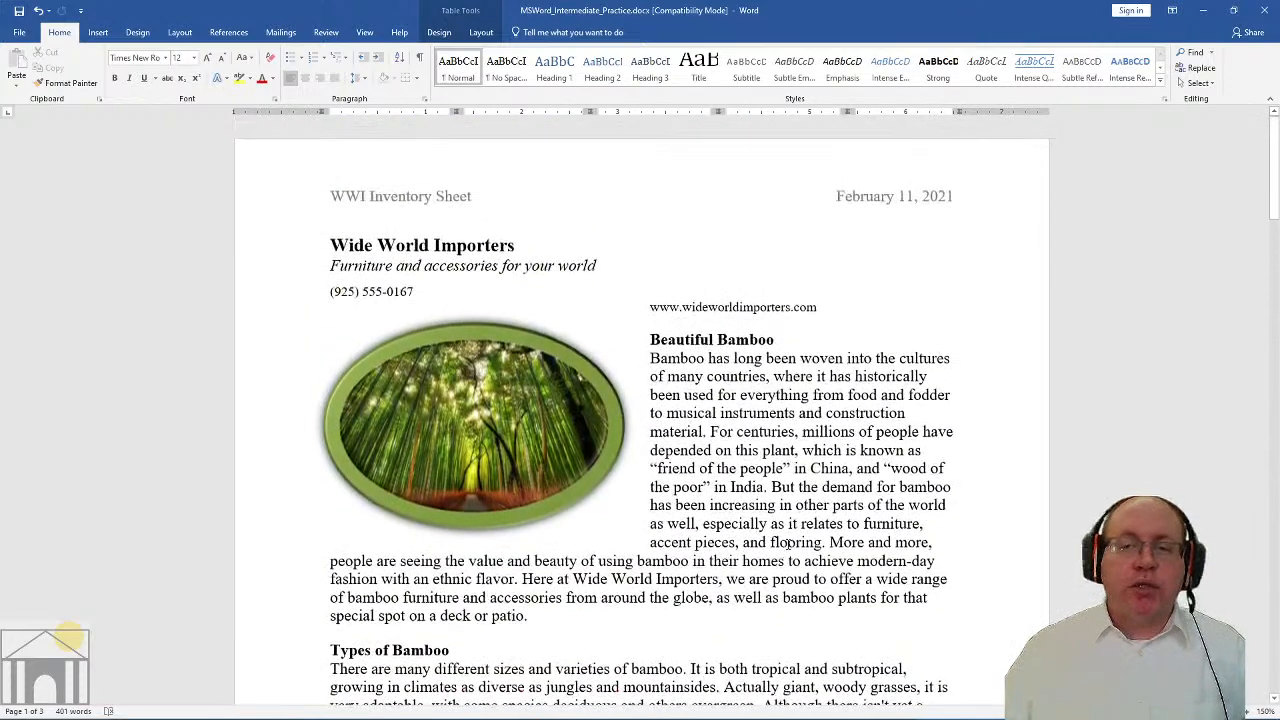
pyautogui.doubleClick(580, 207)
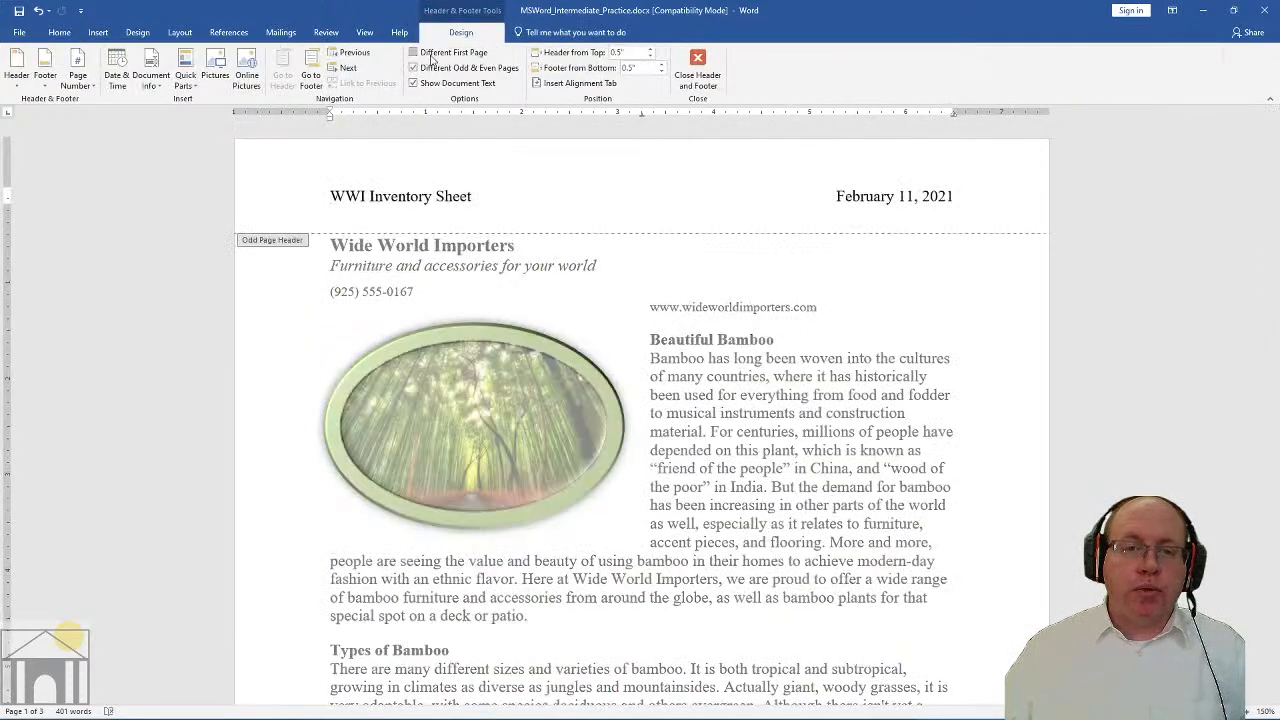
pyautogui.scroll(-15, 803, 357)
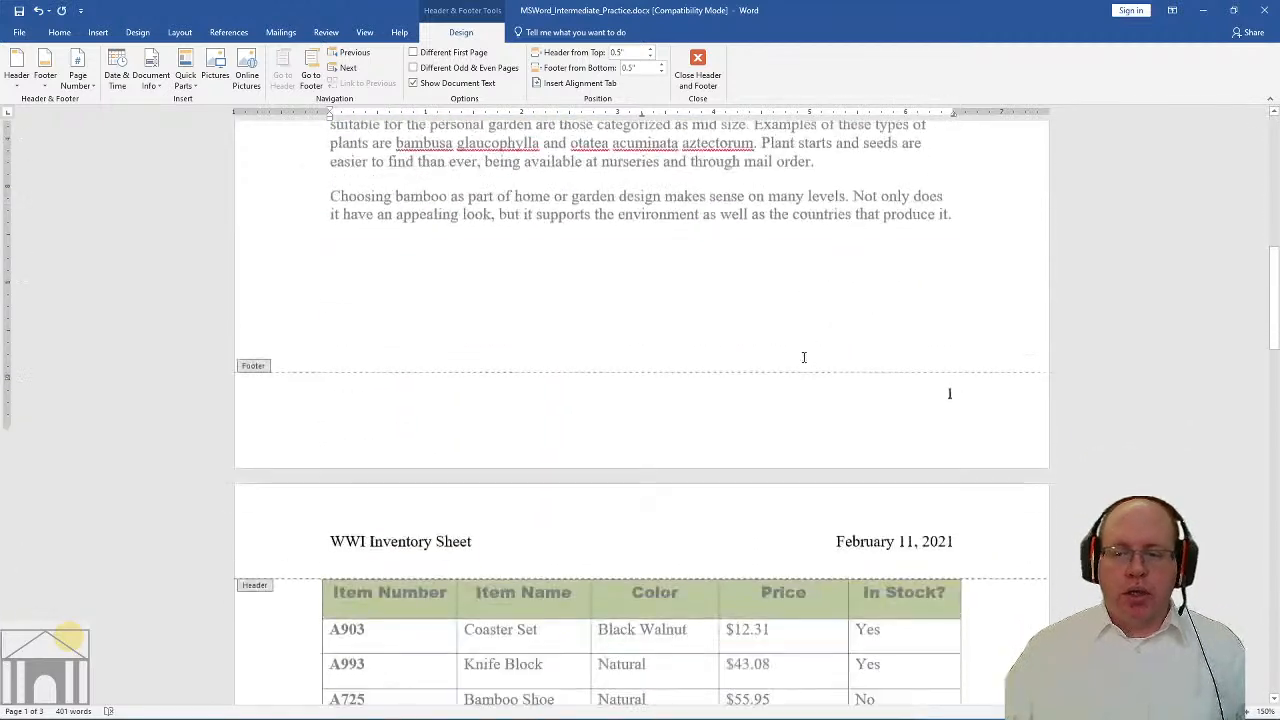
pyautogui.scroll(-20, 803, 357)
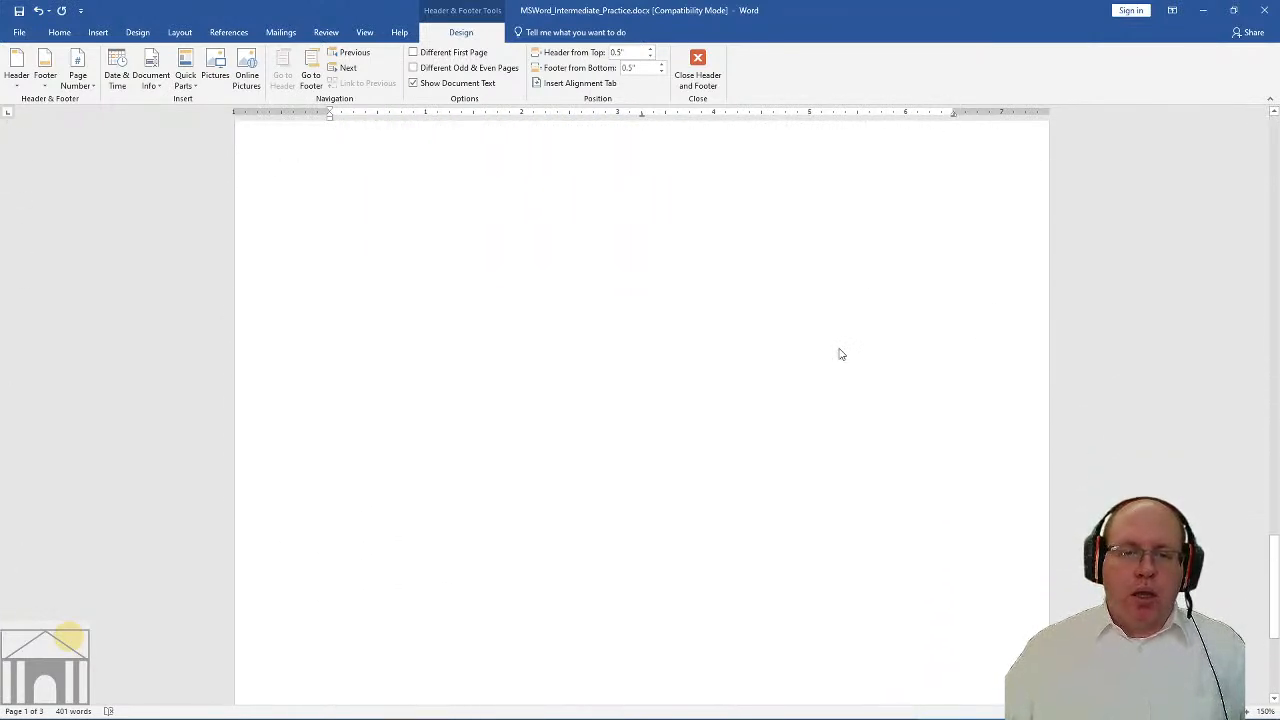
pyautogui.scroll(20, 838, 348)
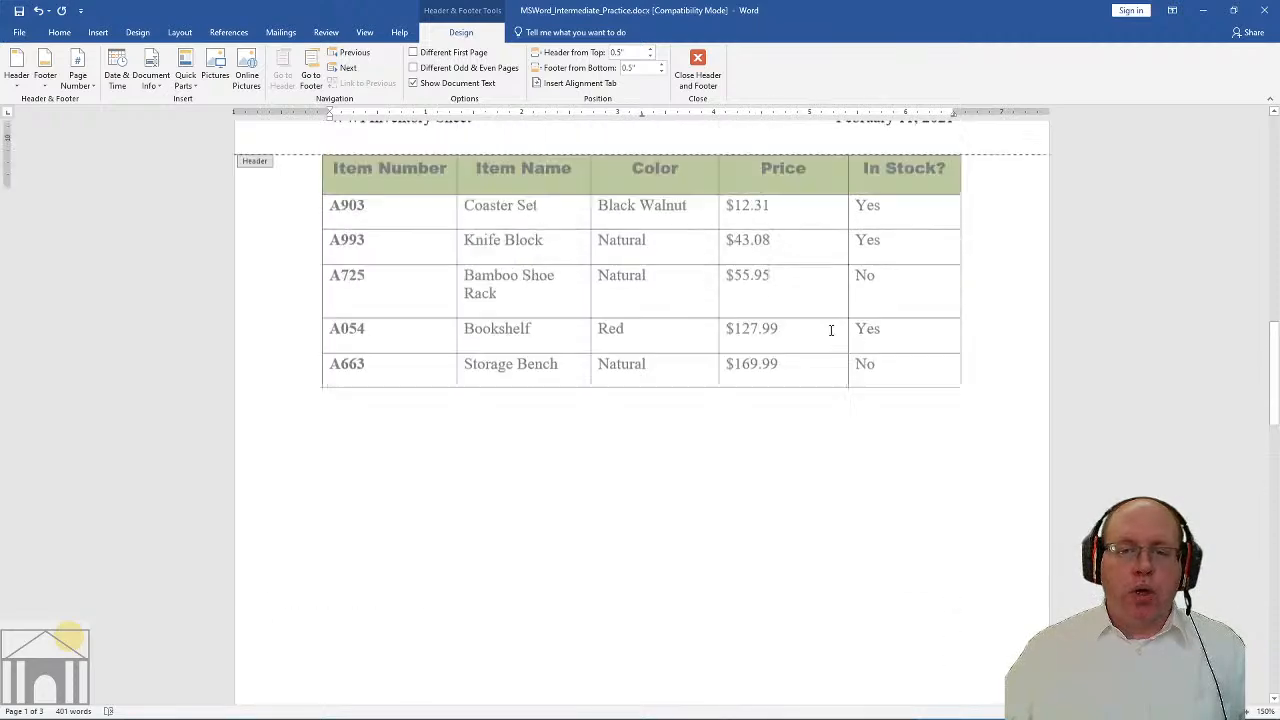
pyautogui.scroll(6, 829, 335)
pyautogui.scroll(-20, 800, 345)
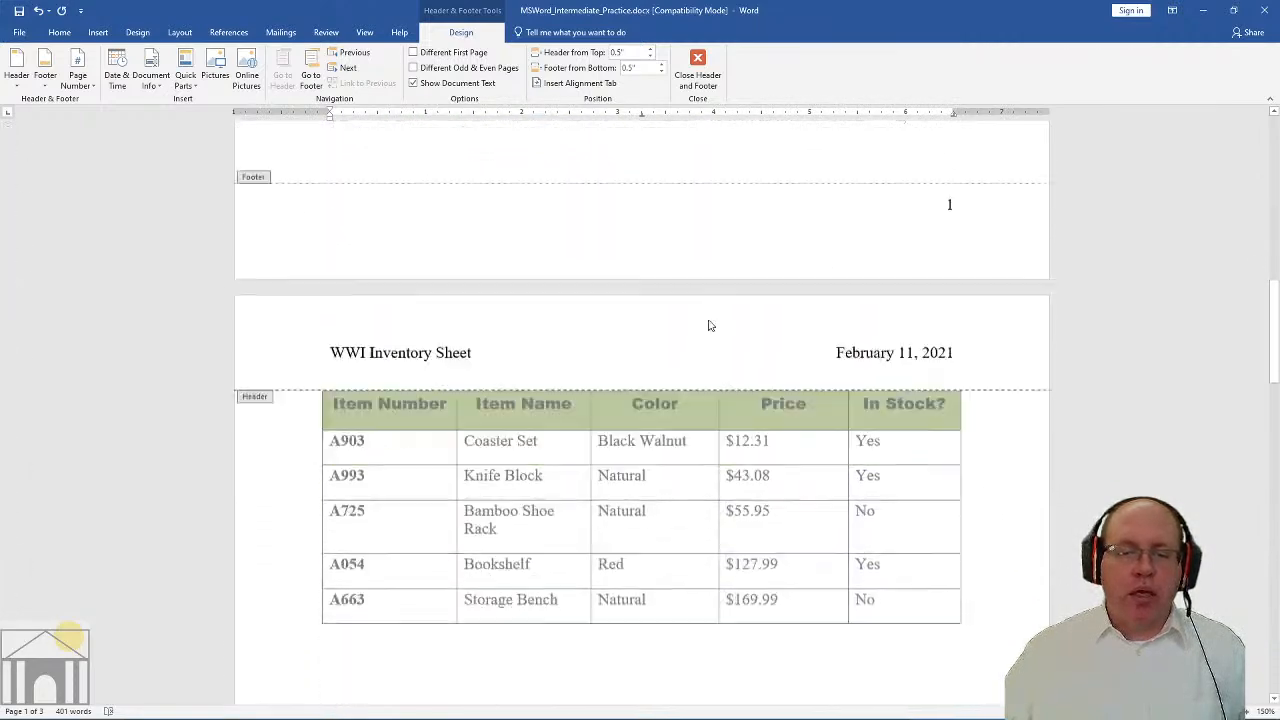
pyautogui.scroll(-8, 806, 420)
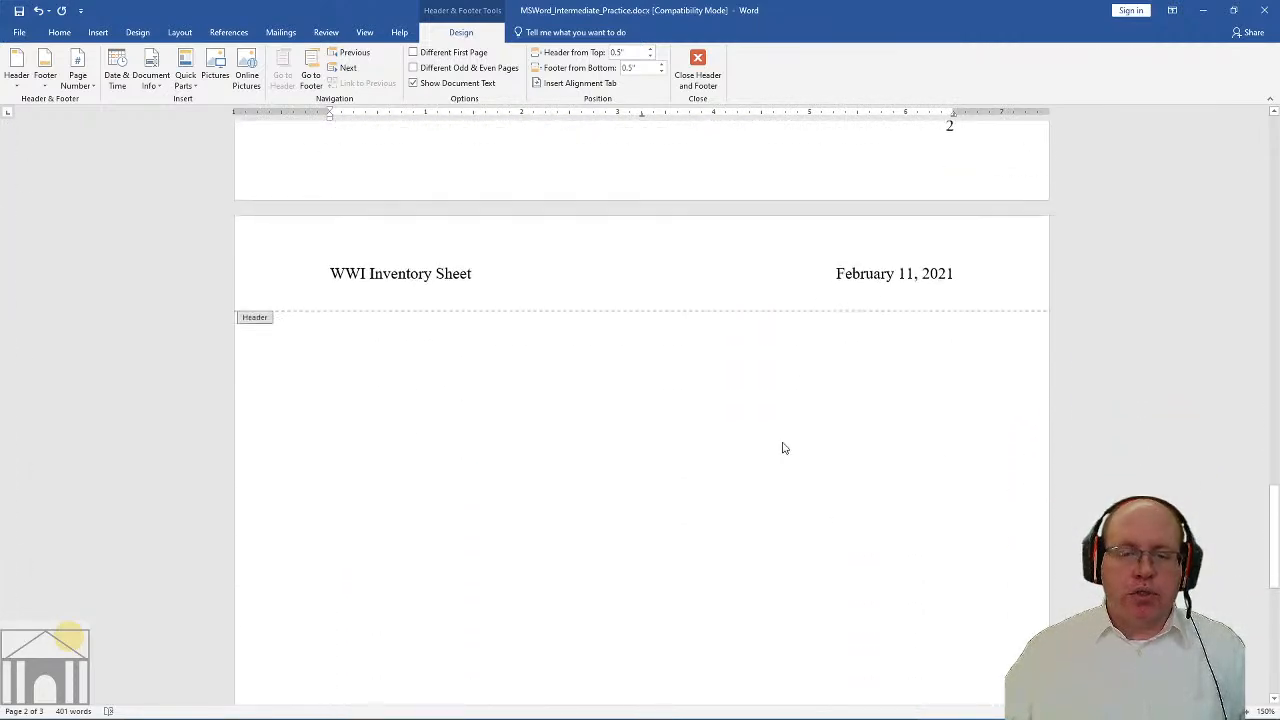
pyautogui.doubleClick(735, 394)
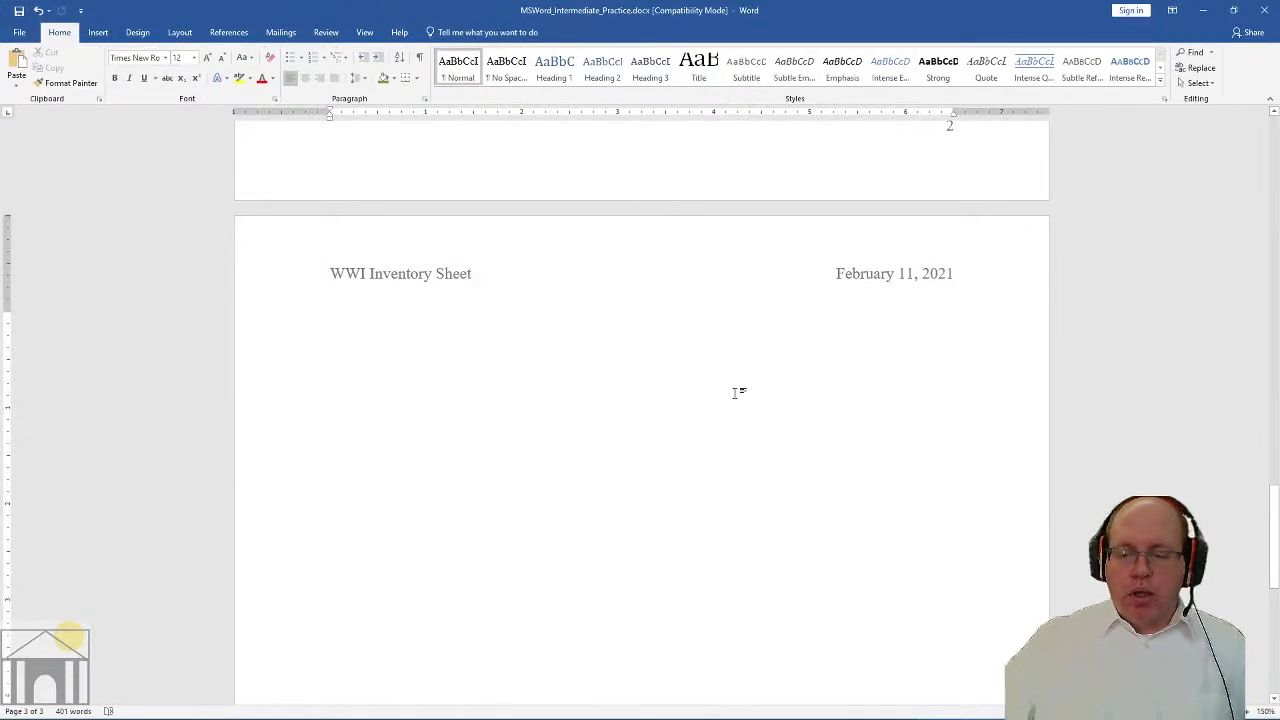
# Delete the blank third page and go back to the beginning of the document
pyautogui.scroll(-3, 735, 394)
pyautogui.scroll(15, 735, 360)
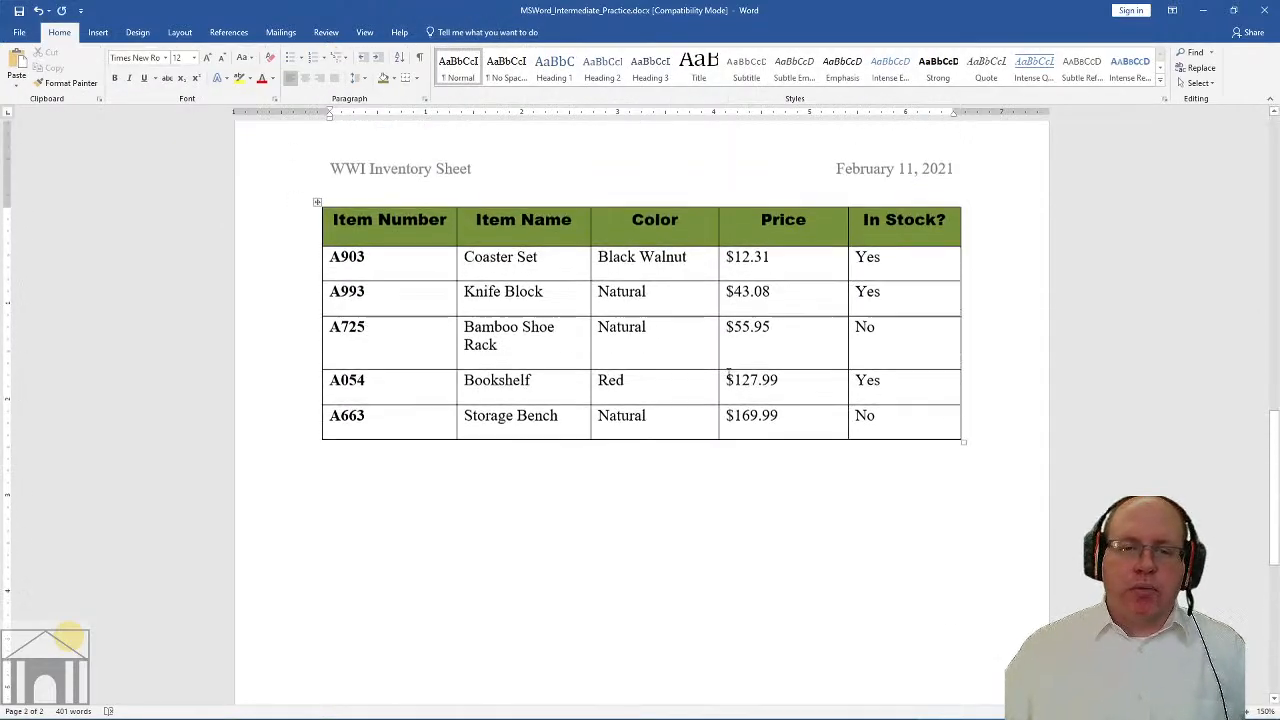
pyautogui.scroll(5, 737, 352)
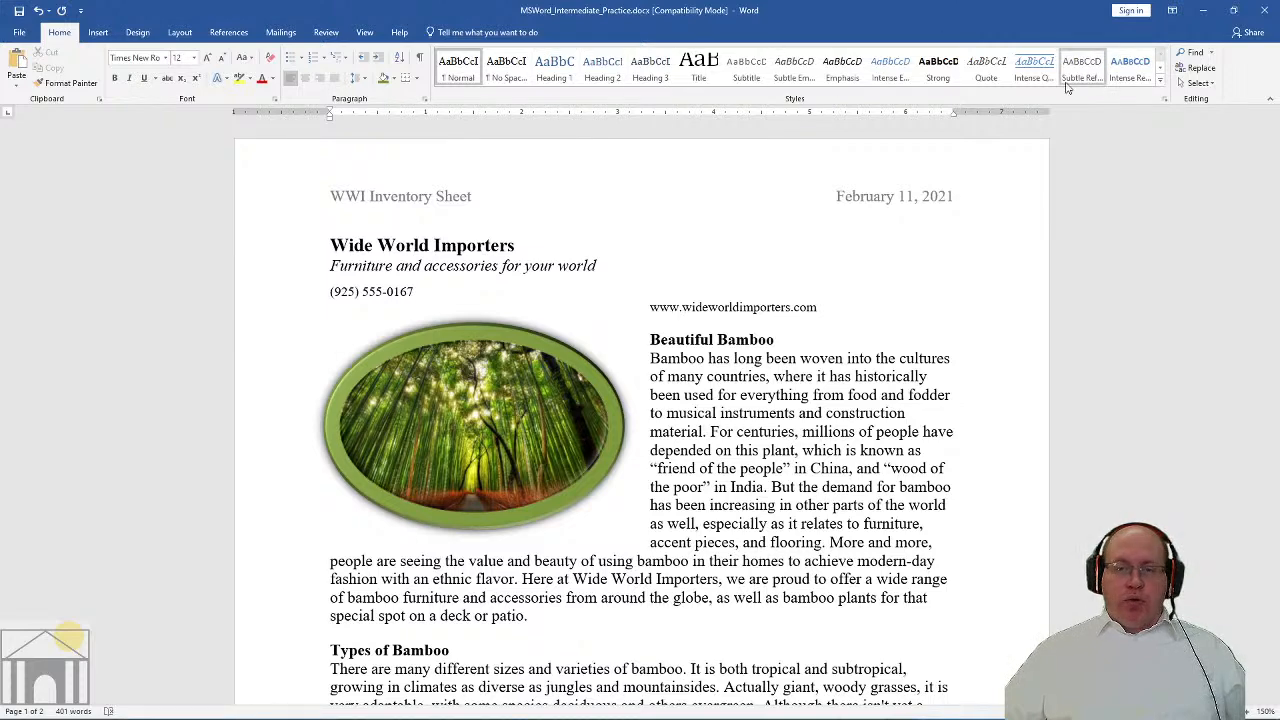
pyautogui.scroll(-15, 621, 55)
pyautogui.hotkey('ctrl', 'Home')
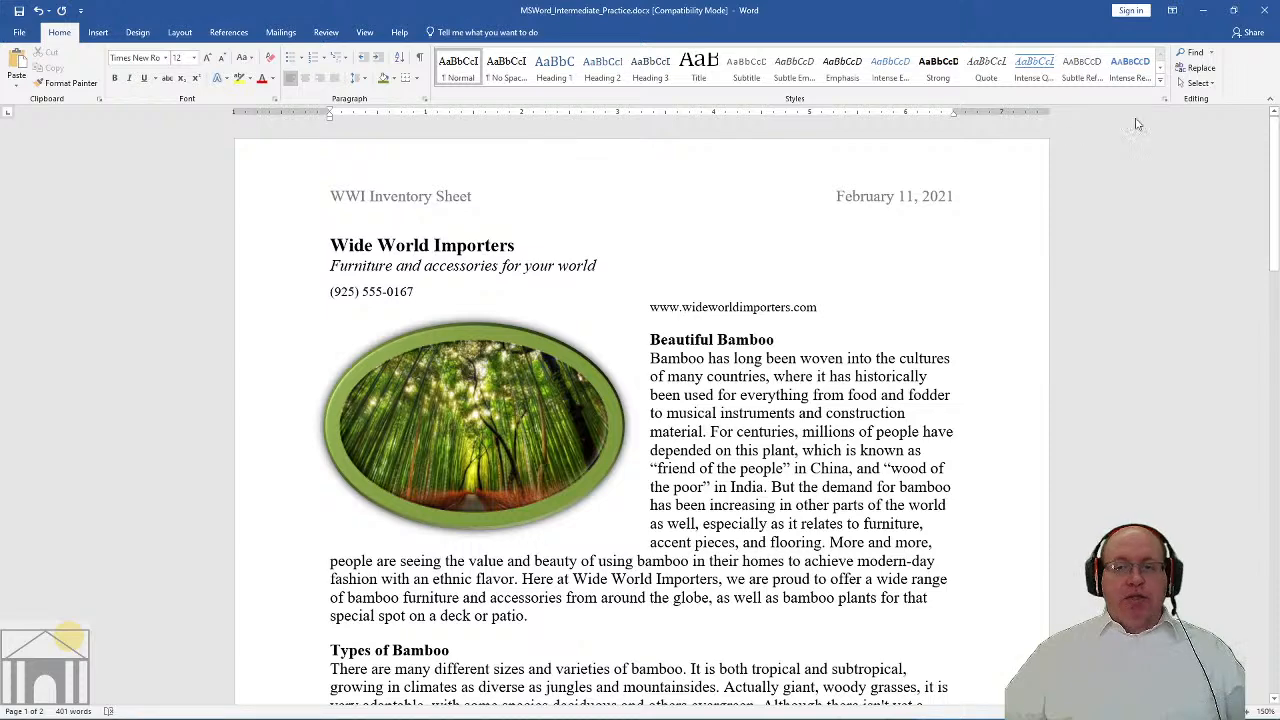
# Look through the full gallery of text styles and place the cursor in the "Wide World Importers" heading
pyautogui.click(1161, 85)
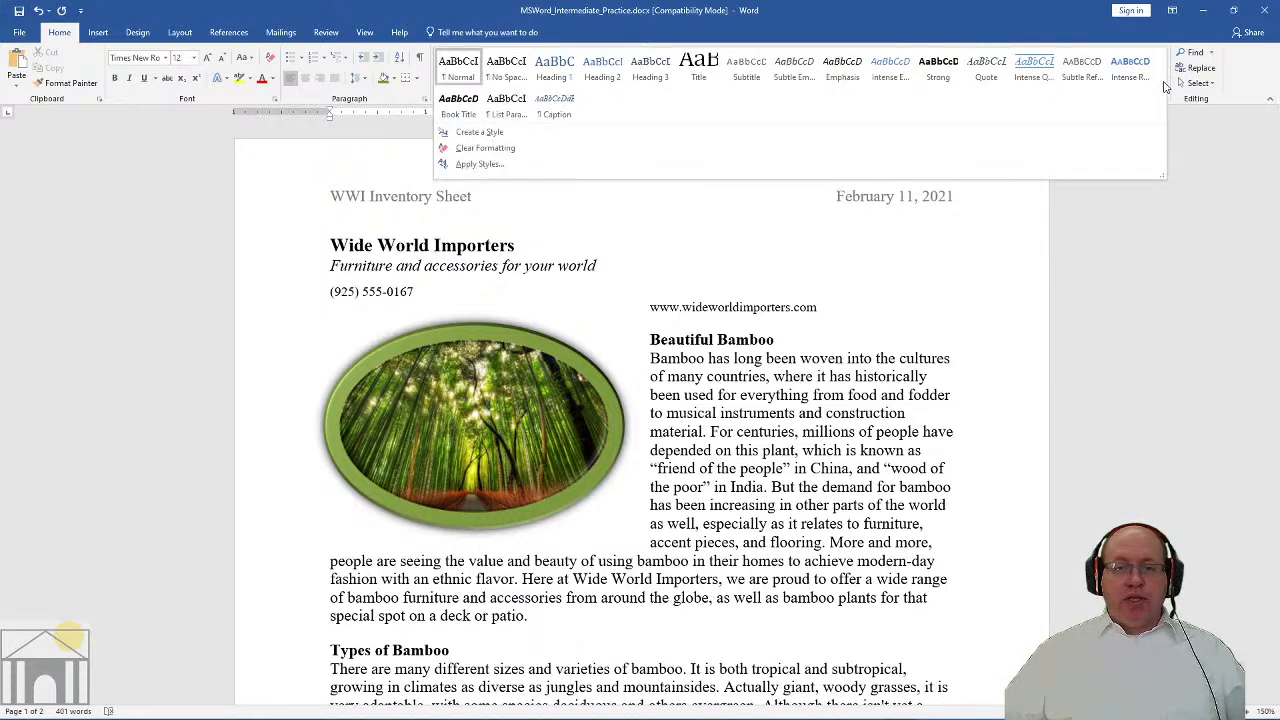
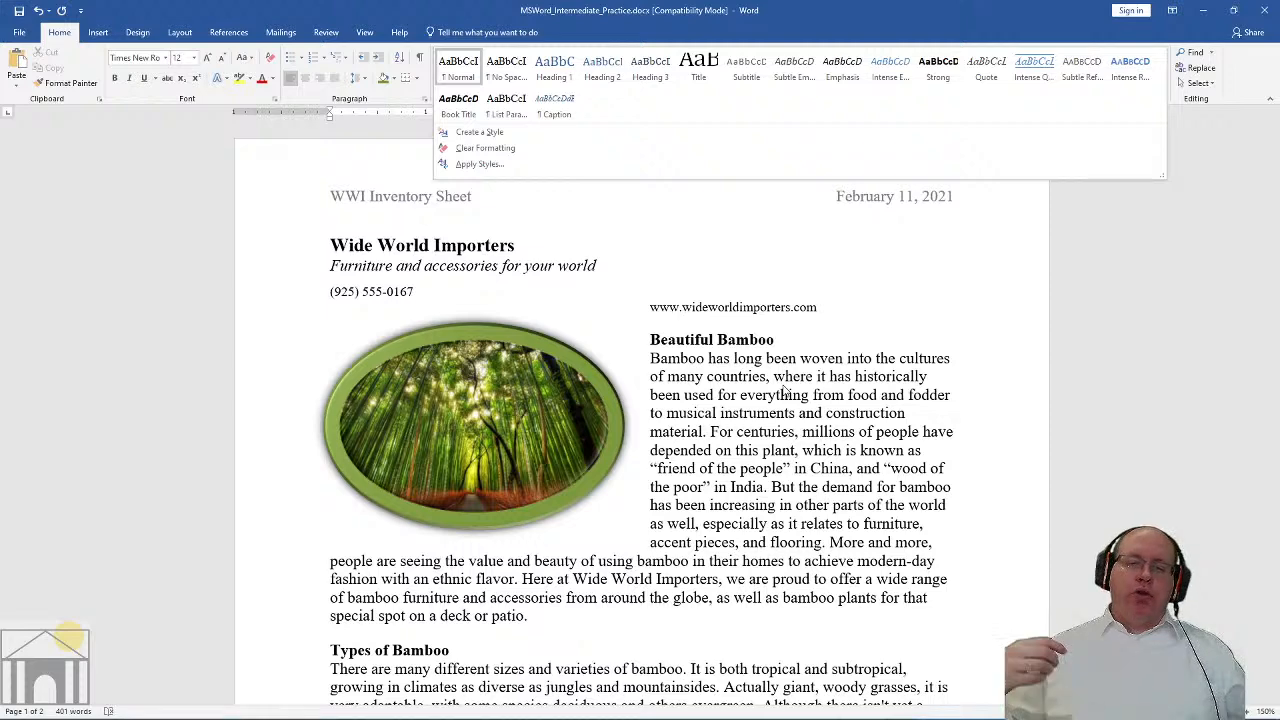
pyautogui.click(419, 233)
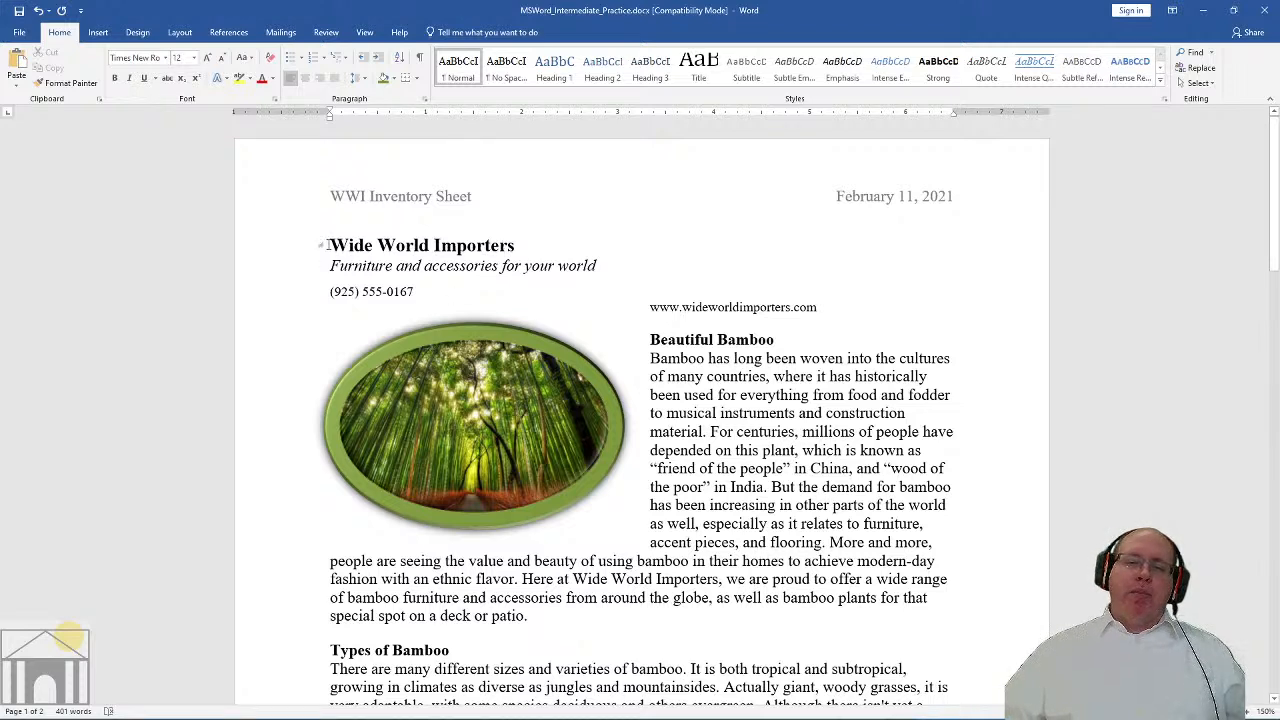
pyautogui.click(404, 245)
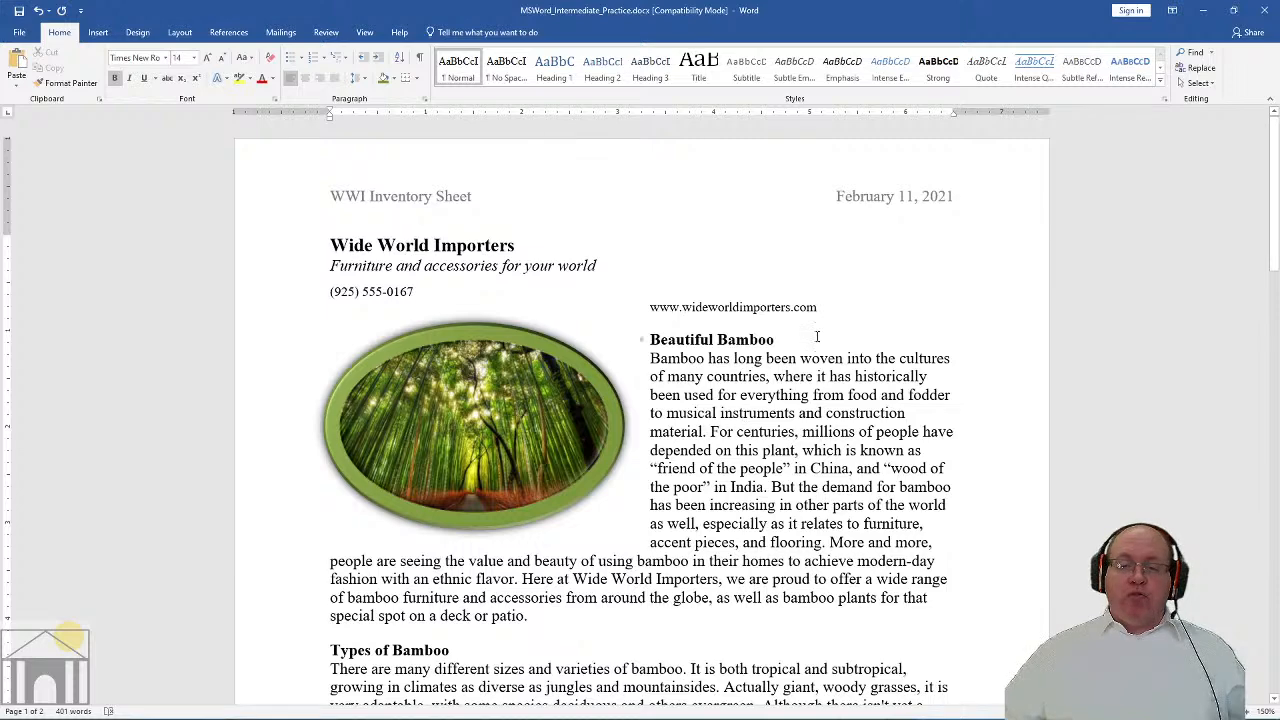
pyautogui.click(824, 306)
pyautogui.press('Return')
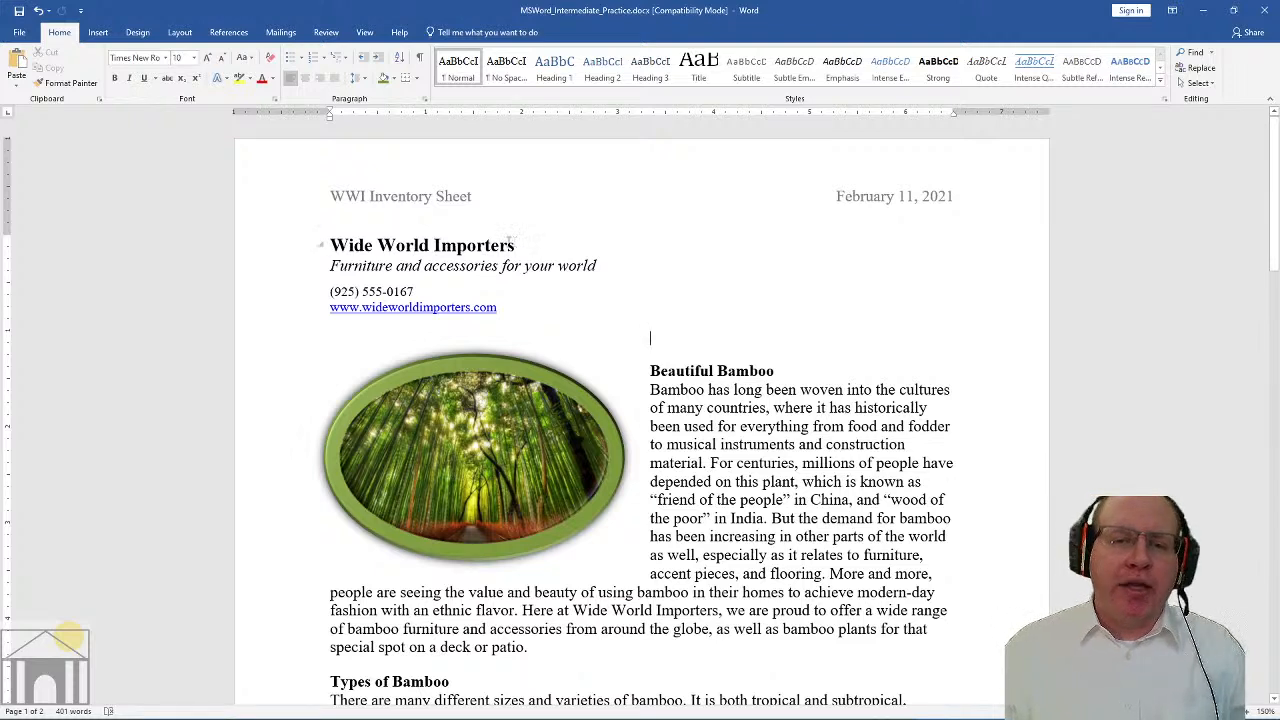
# Apply the Title style to the "Wide World Importers" heading on page 1
pyautogui.moveTo(517, 245); pyautogui.dragTo(346, 222)
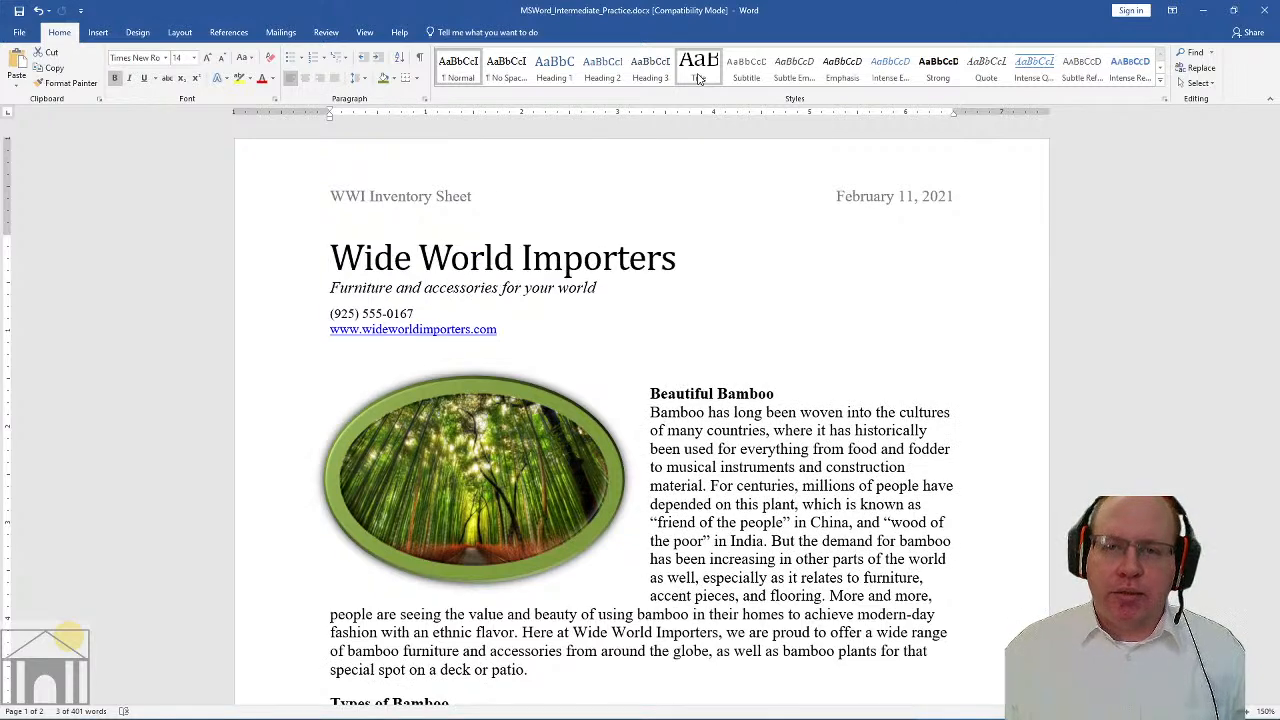
pyautogui.click(699, 70)
pyautogui.click(603, 261)
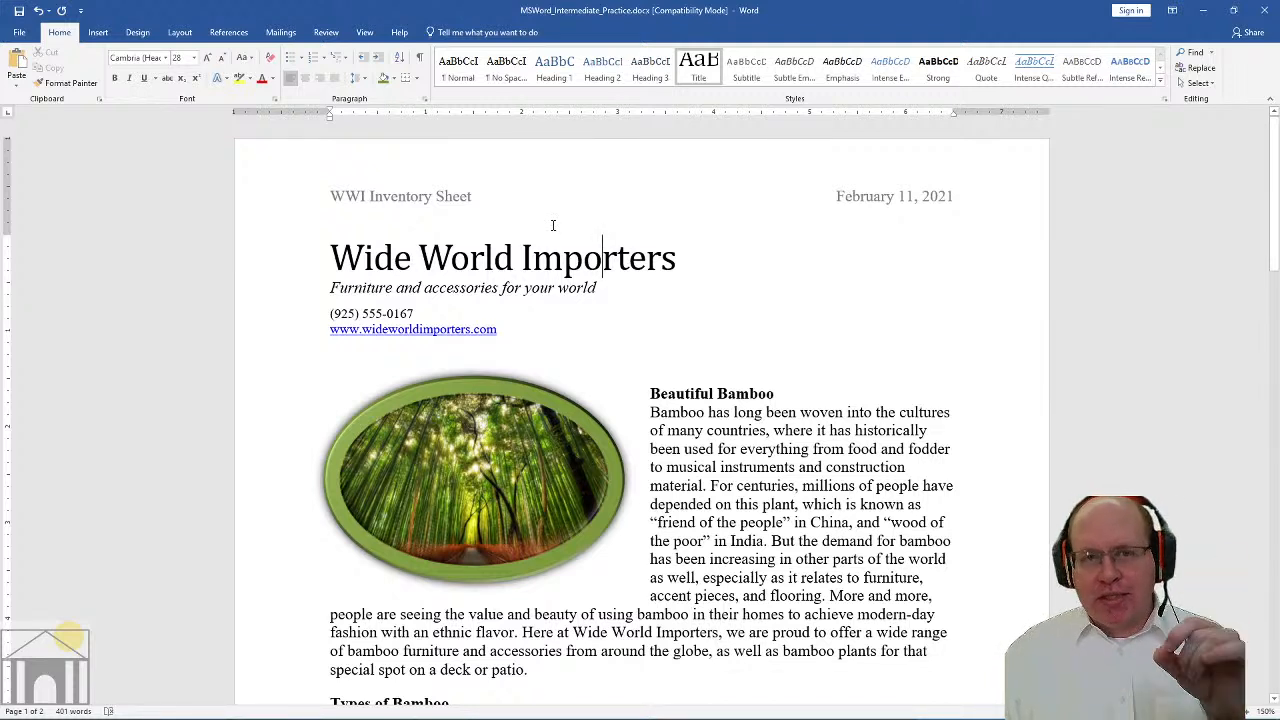
# Save the document, review its file properties such as the last modified date, and return to the text
pyautogui.click(18, 34)
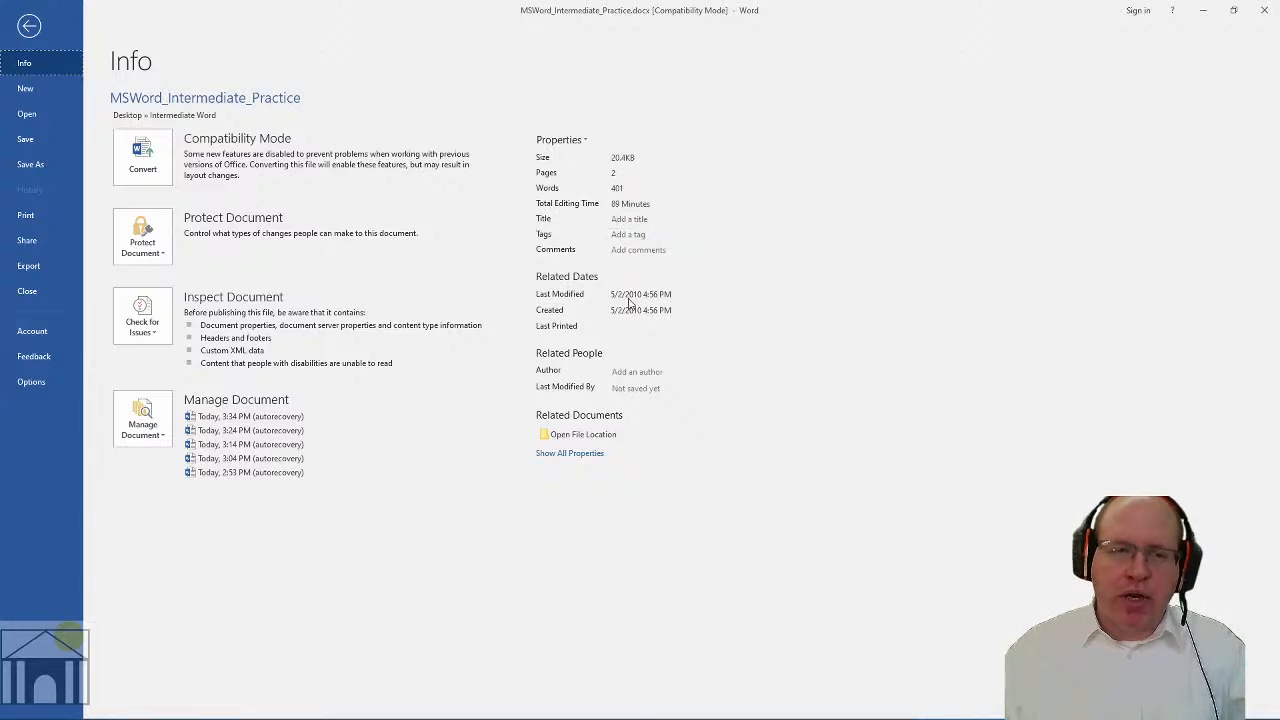
pyautogui.click(29, 25)
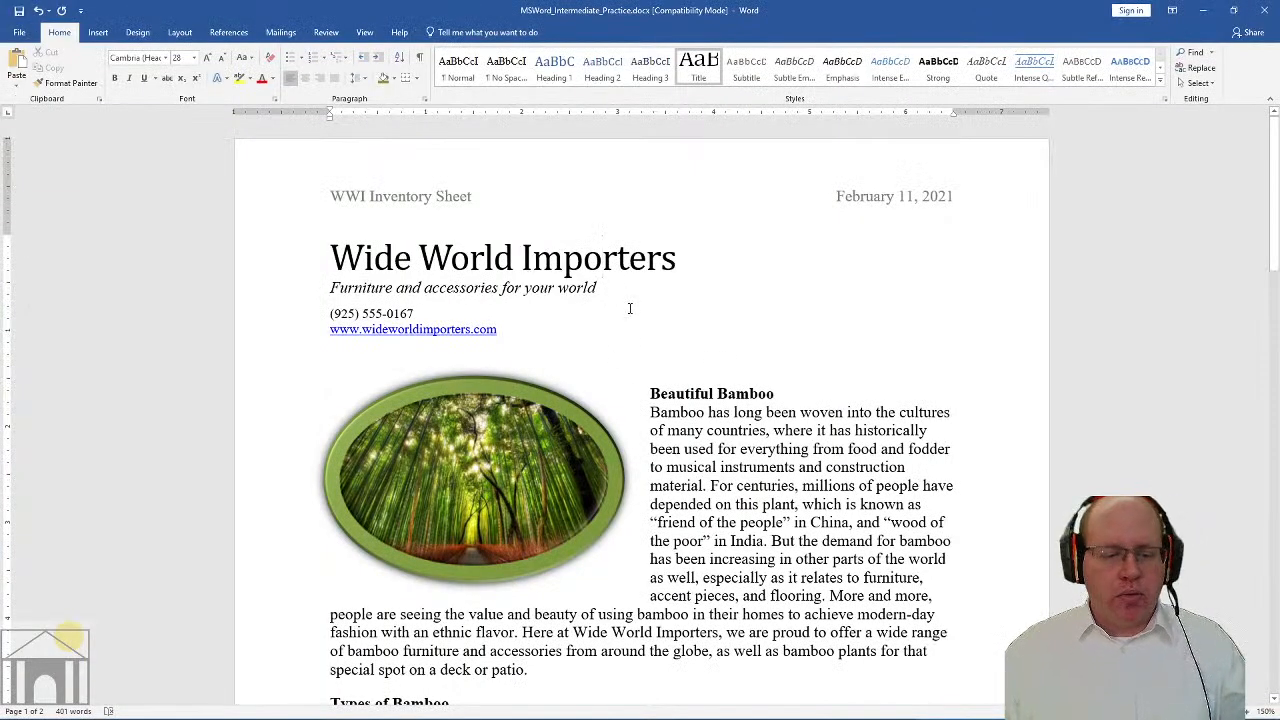
pyautogui.click(19, 32)
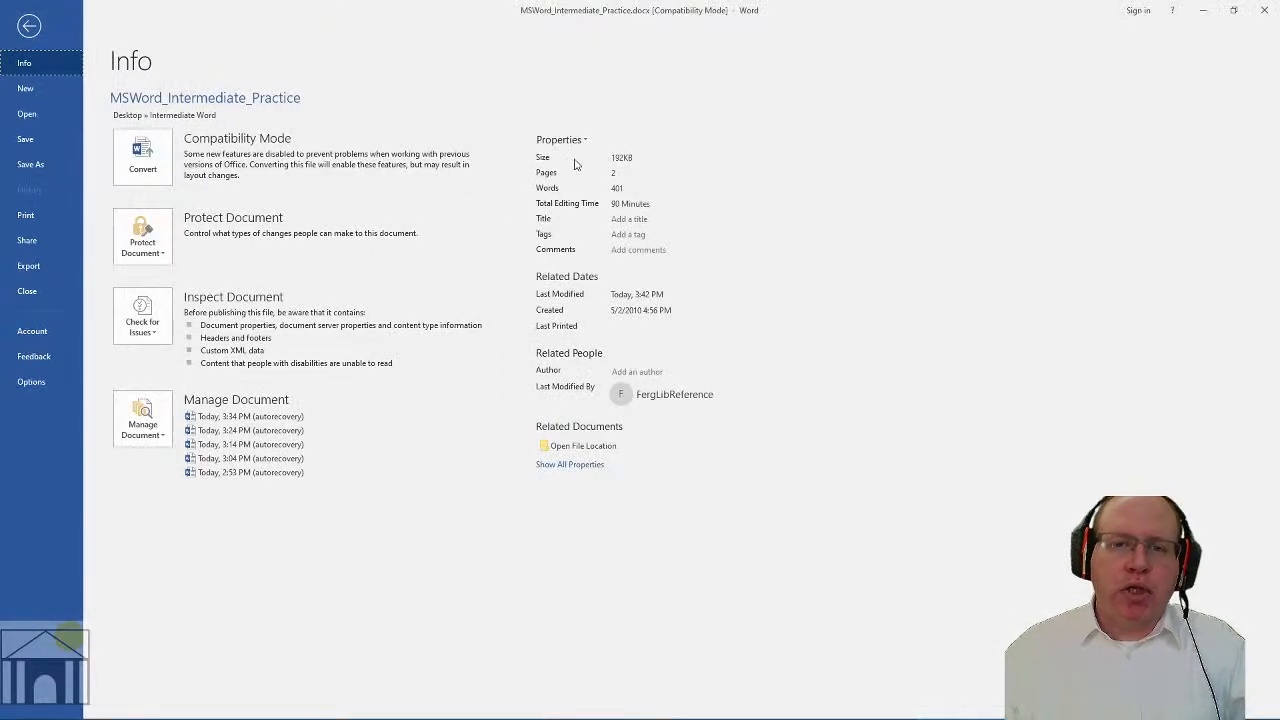
pyautogui.click(45, 30)
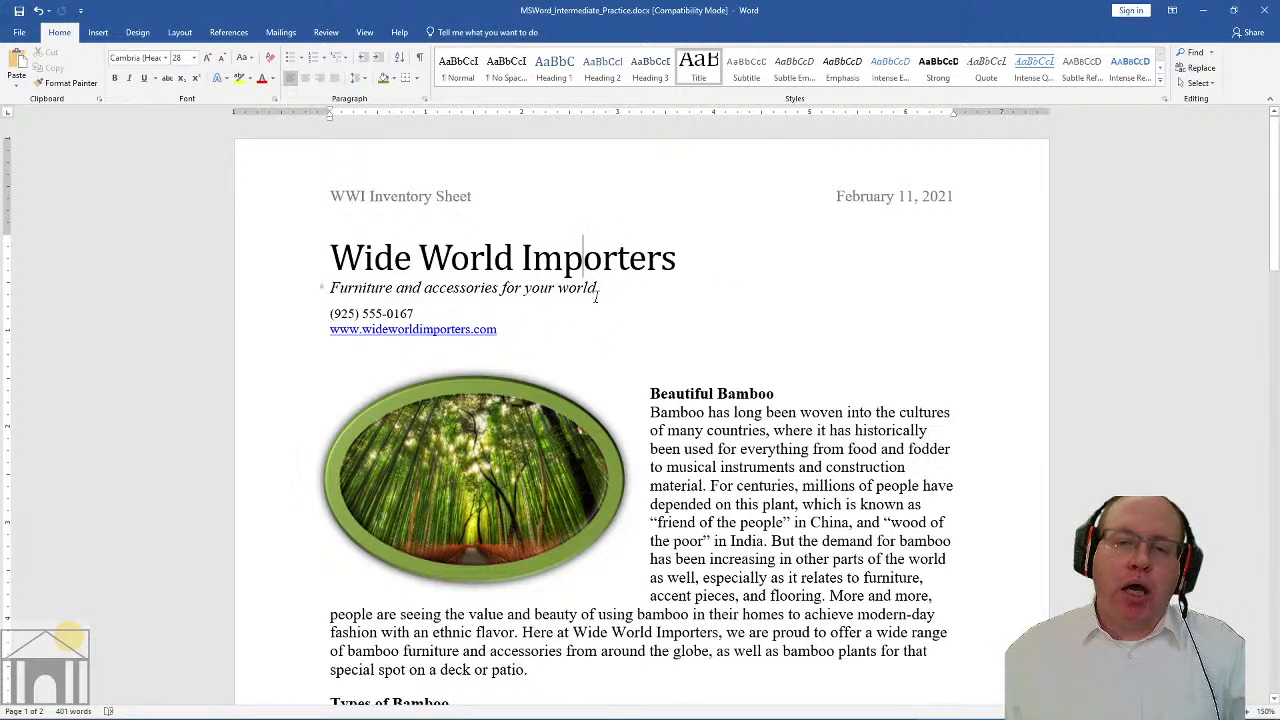
# Apply the Subtitle style to the tagline "Furniture and accessories for your world" on page 1
pyautogui.moveTo(597, 290); pyautogui.dragTo(378, 288)
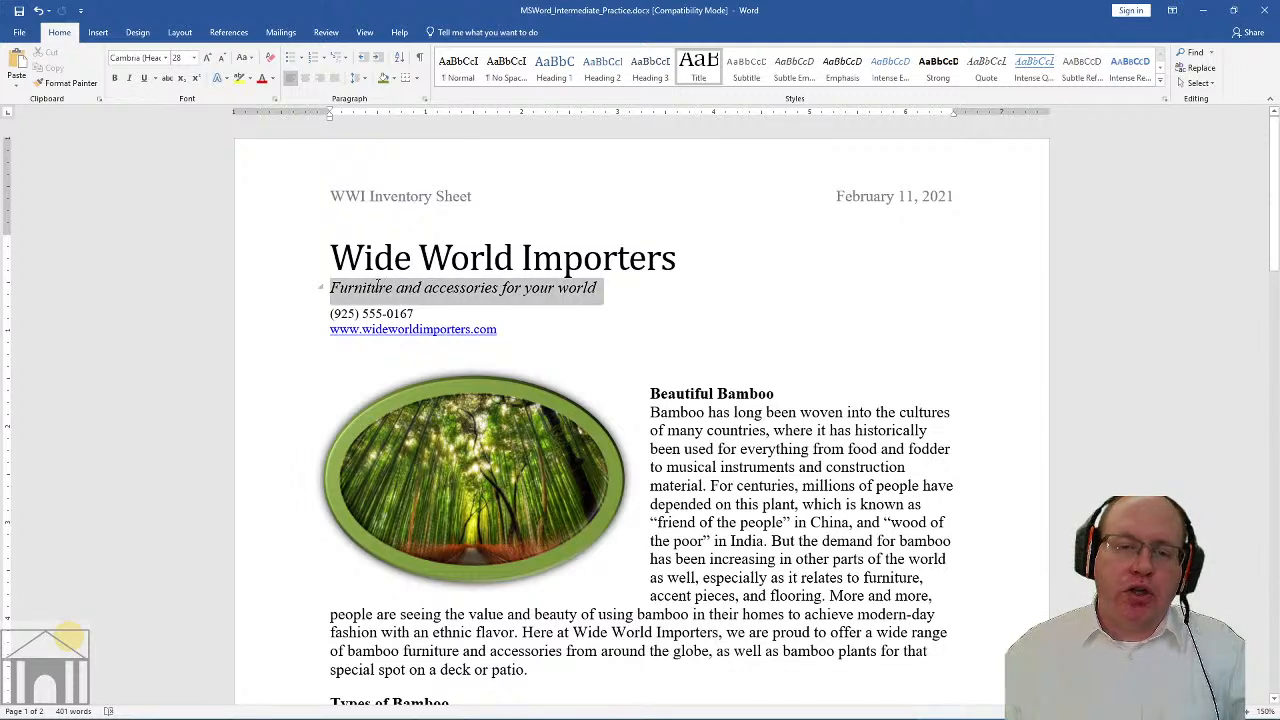
pyautogui.click(745, 75)
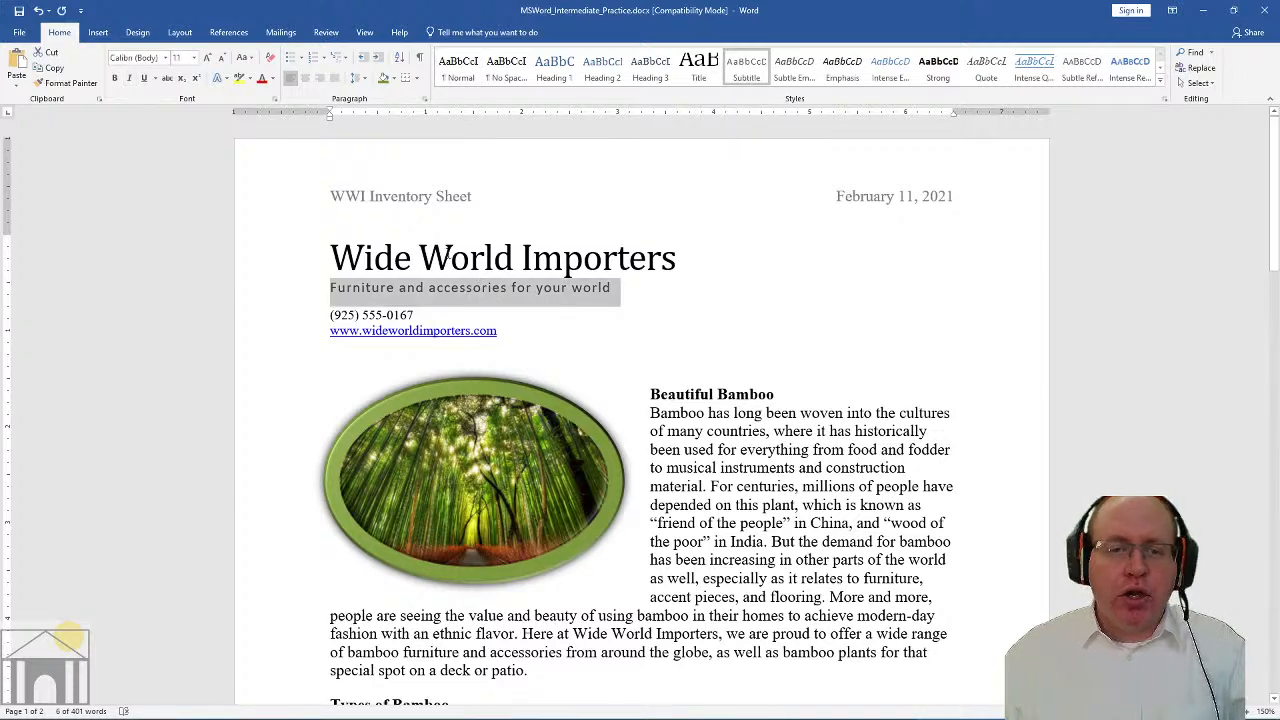
pyautogui.click(606, 309)
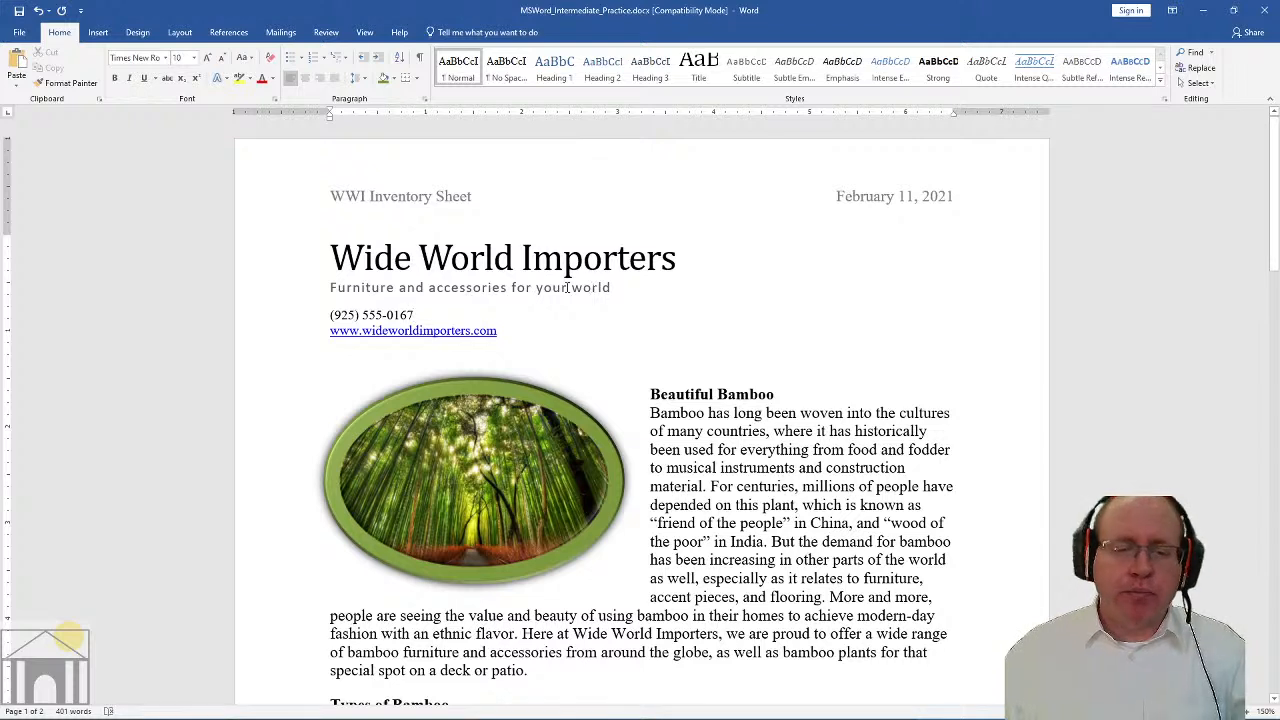
# Apply the Emphasis style to the phone number and web address lines below the tagline
pyautogui.moveTo(500, 348); pyautogui.dragTo(331, 314)
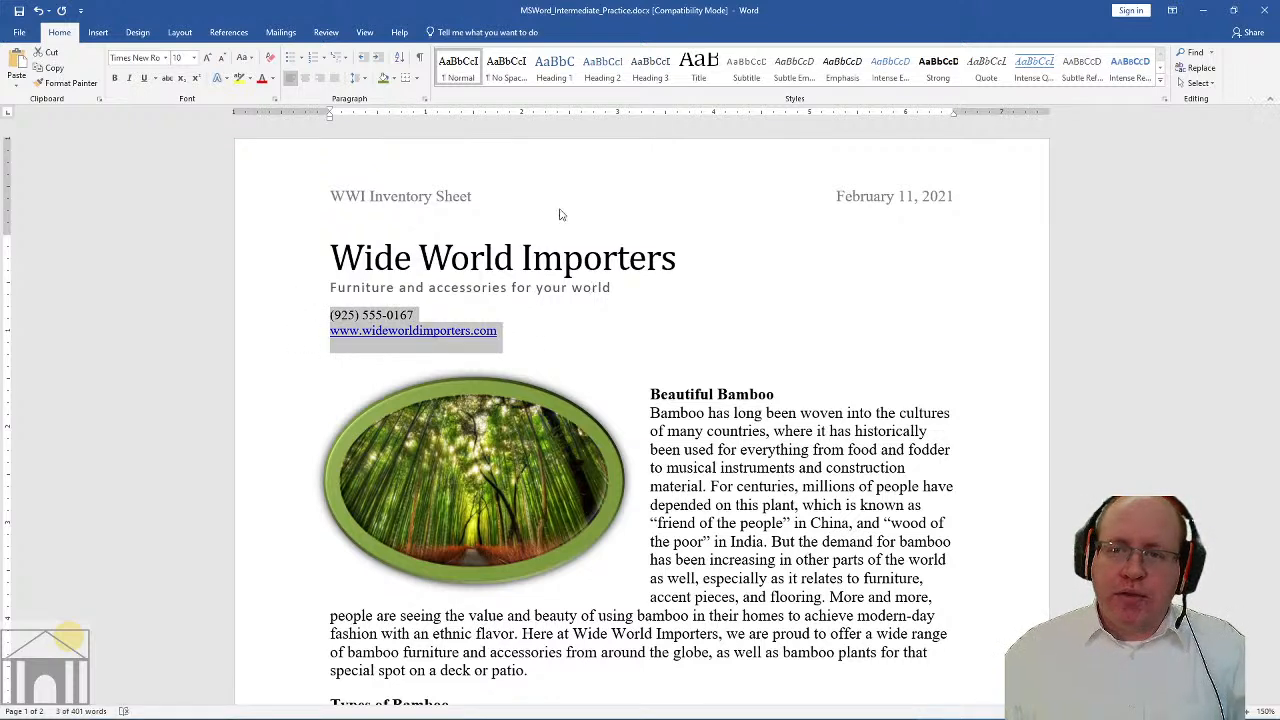
pyautogui.click(838, 68)
pyautogui.click(570, 338)
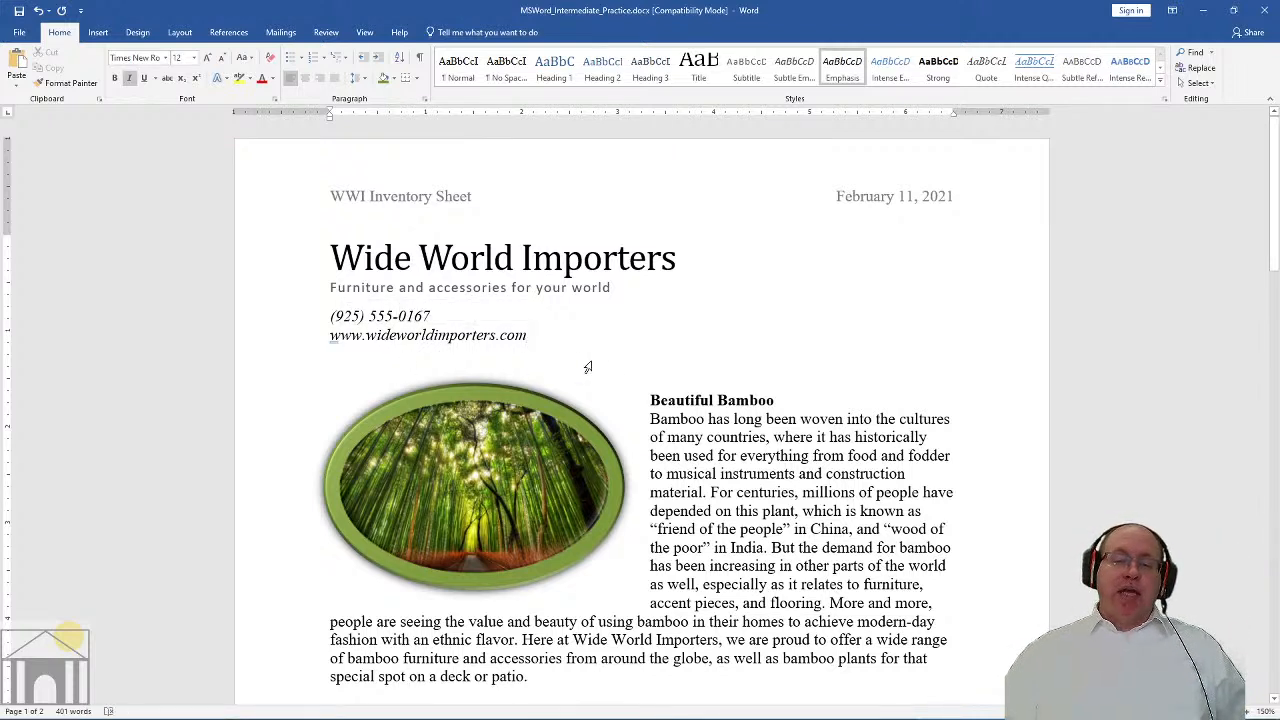
# Find the bold section headings on page 1 and apply the Heading 1 style to "Beautiful Bamboo"
pyautogui.click(697, 402)
pyautogui.scroll(-7, 722, 408)
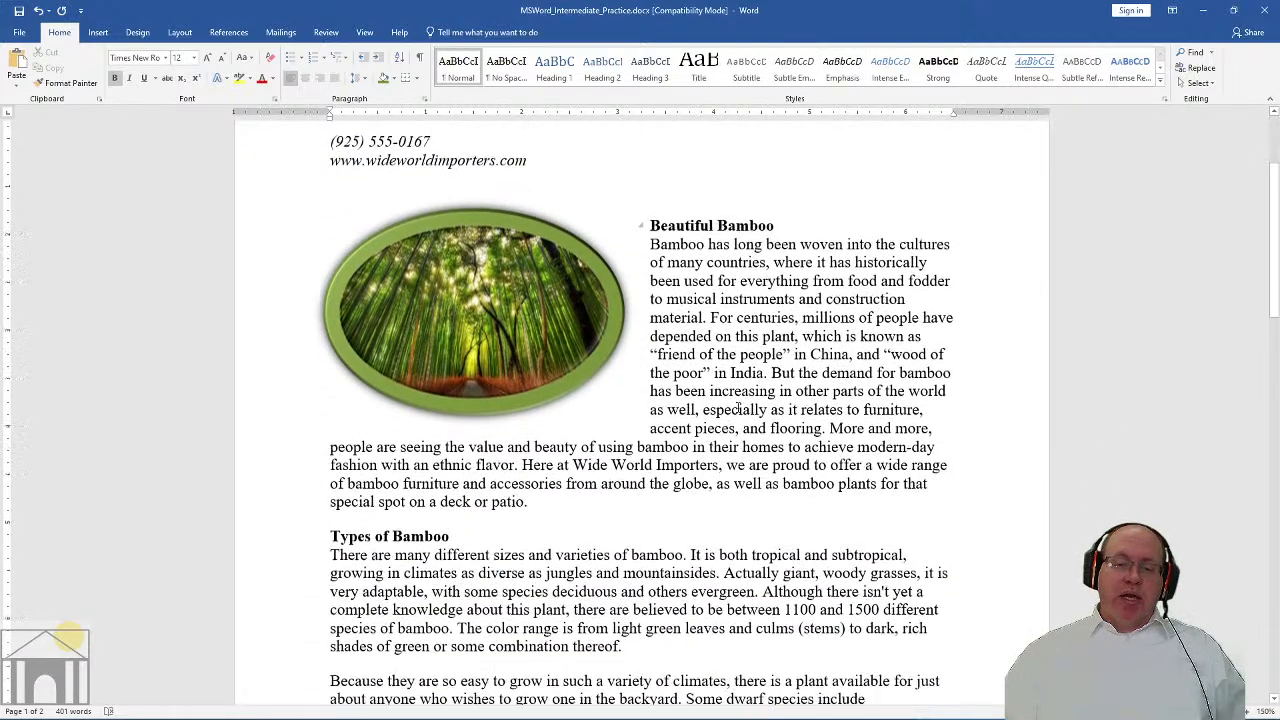
pyautogui.scroll(4, 732, 394)
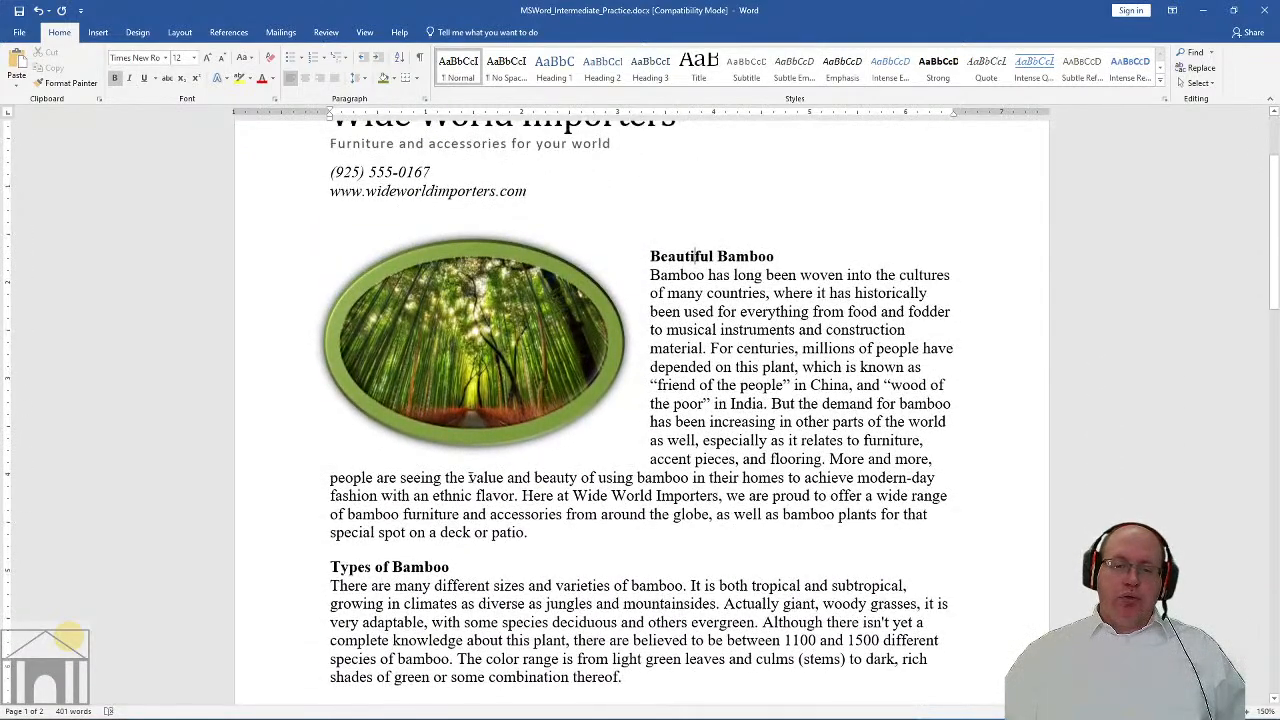
pyautogui.click(424, 567)
pyautogui.scroll(-4, 605, 528)
pyautogui.scroll(-10, 605, 526)
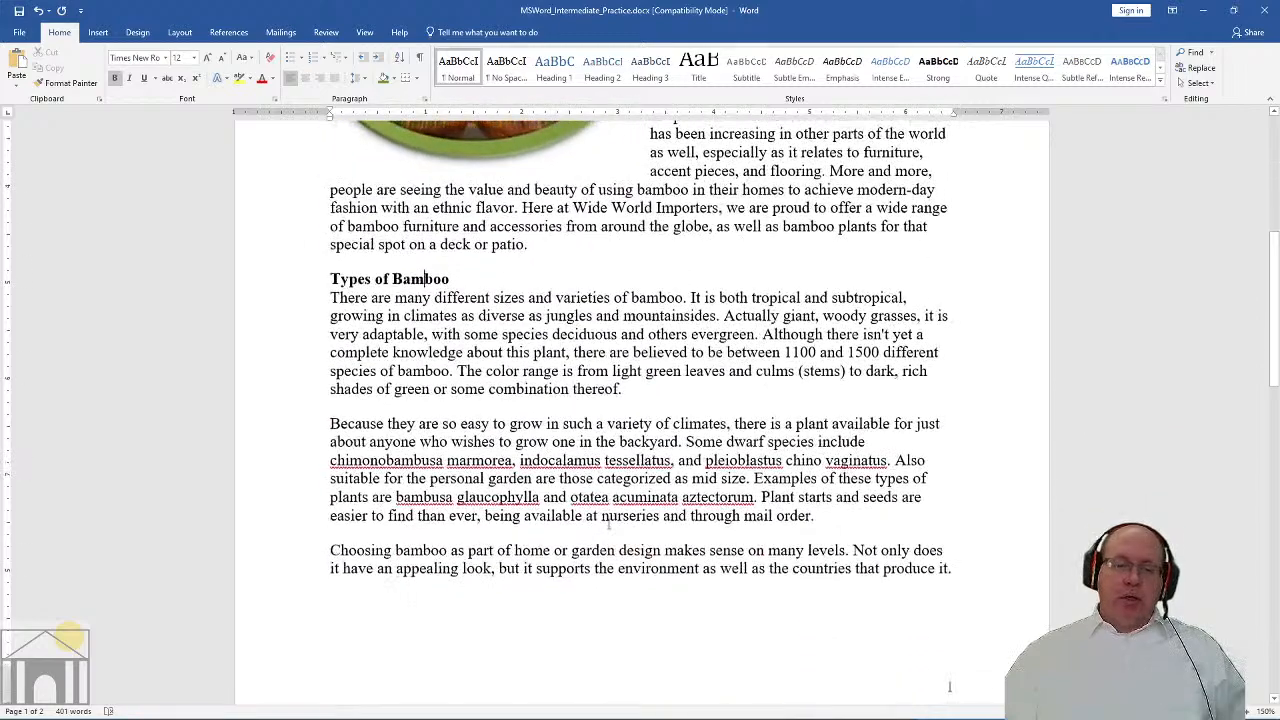
pyautogui.scroll(5, 606, 520)
pyautogui.scroll(5, 606, 518)
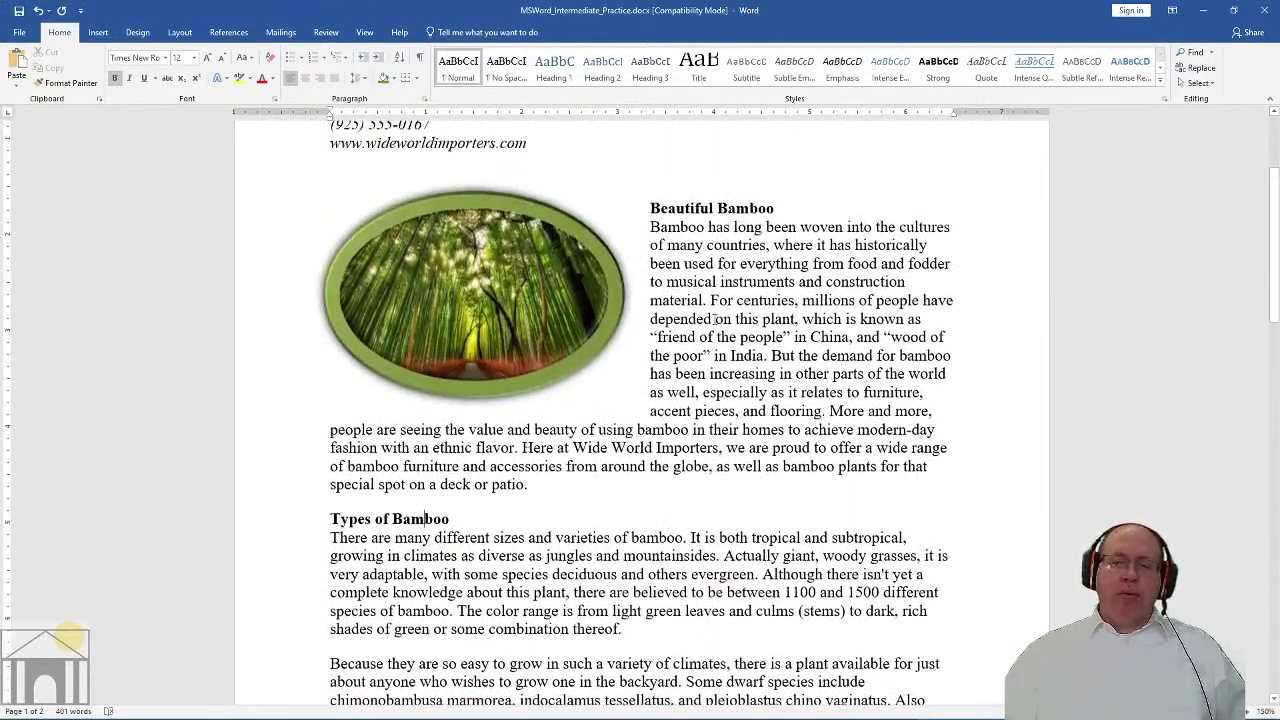
pyautogui.moveTo(777, 208)
pyautogui.mouseDown()
pyautogui.moveTo(650, 209)
pyautogui.moveTo(780, 208)
pyautogui.mouseUp()
pyautogui.click(679, 208)
pyautogui.click(560, 72)
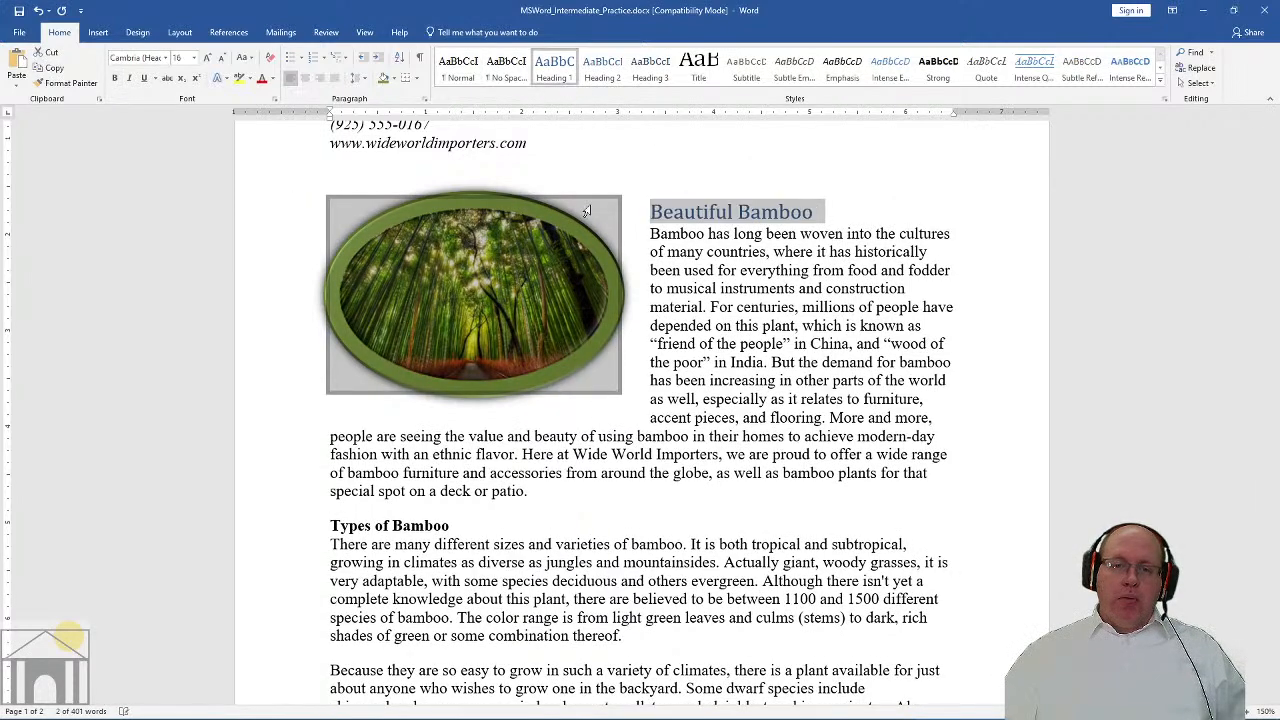
# Apply the Heading 1 style to the "Types of Bamboo" heading
pyautogui.moveTo(331, 525); pyautogui.dragTo(455, 526)
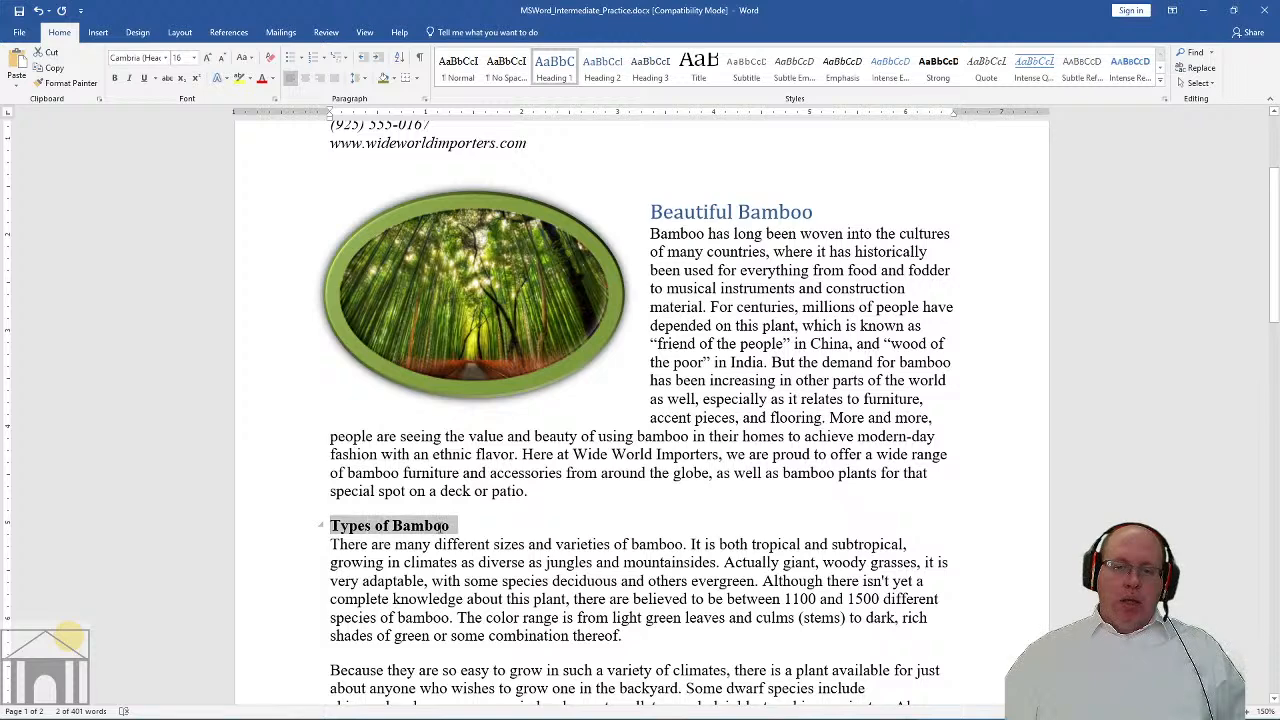
pyautogui.click(553, 70)
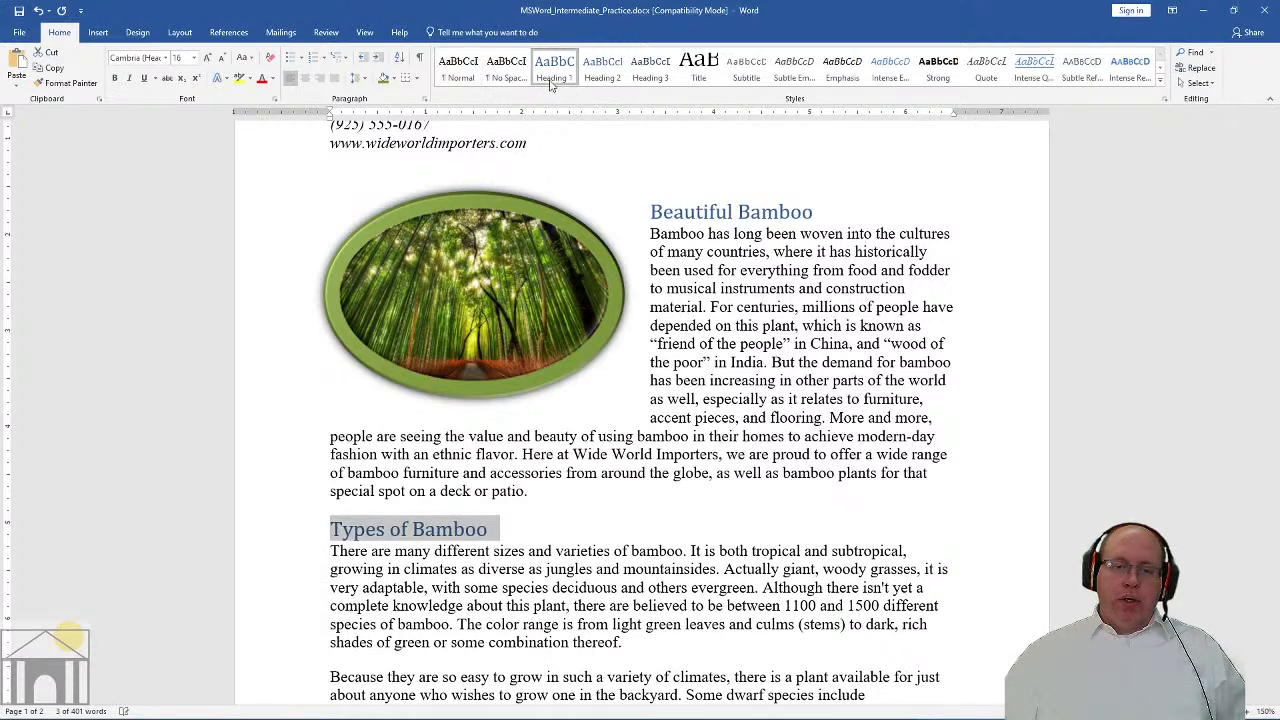
pyautogui.click(772, 425)
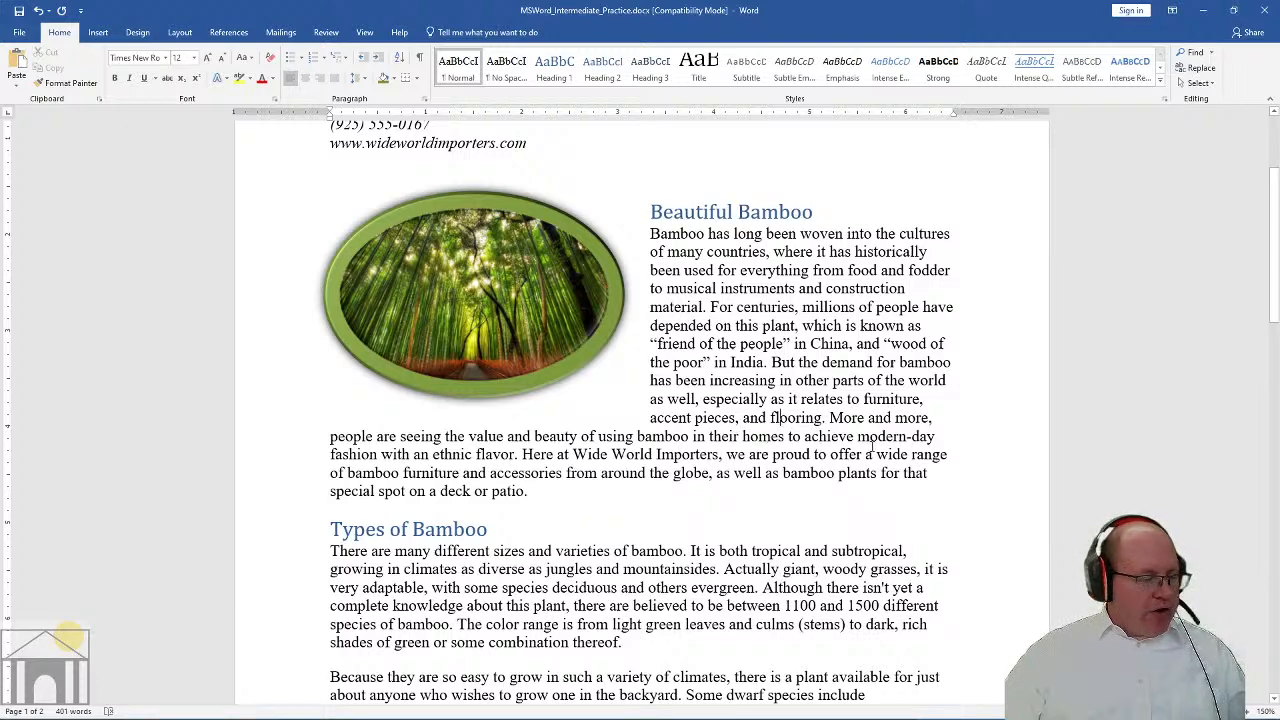
# Apply the Quote style to the closing paragraph on page 1 that begins "Choosing bamboo as part of home"
pyautogui.scroll(-10, 872, 446)
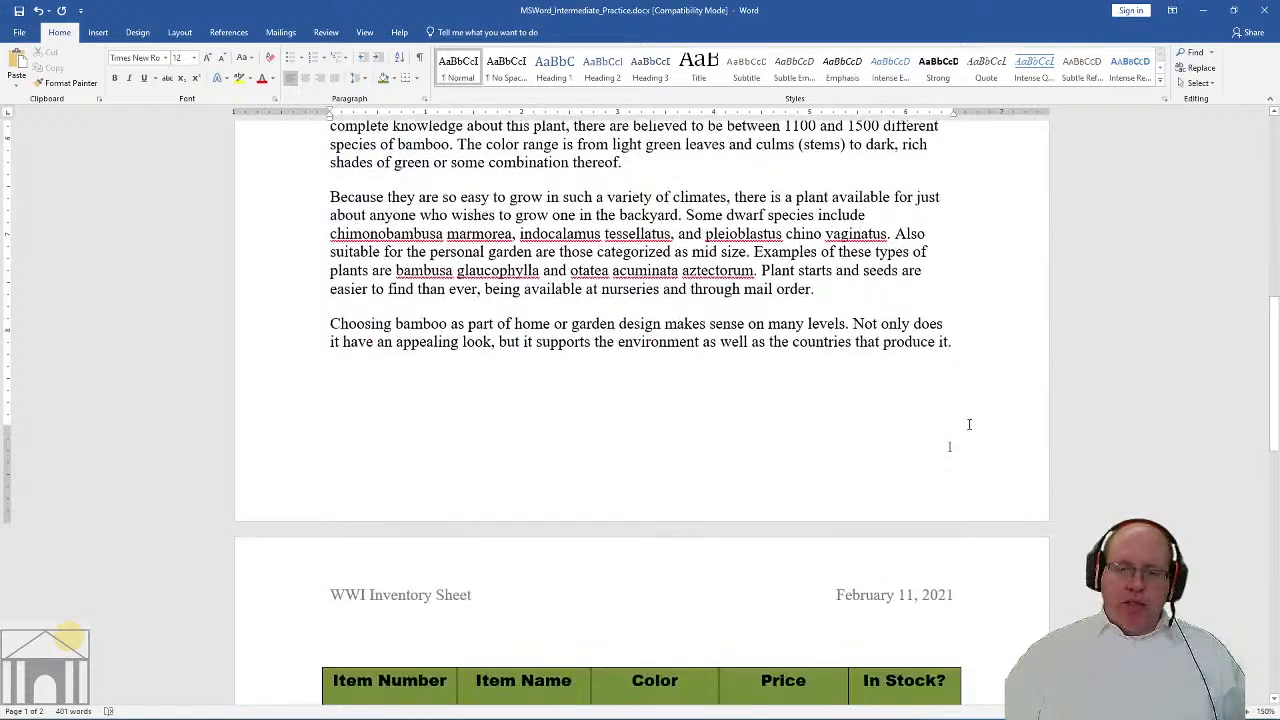
pyautogui.moveTo(958, 347); pyautogui.dragTo(352, 323)
pyautogui.click(986, 68)
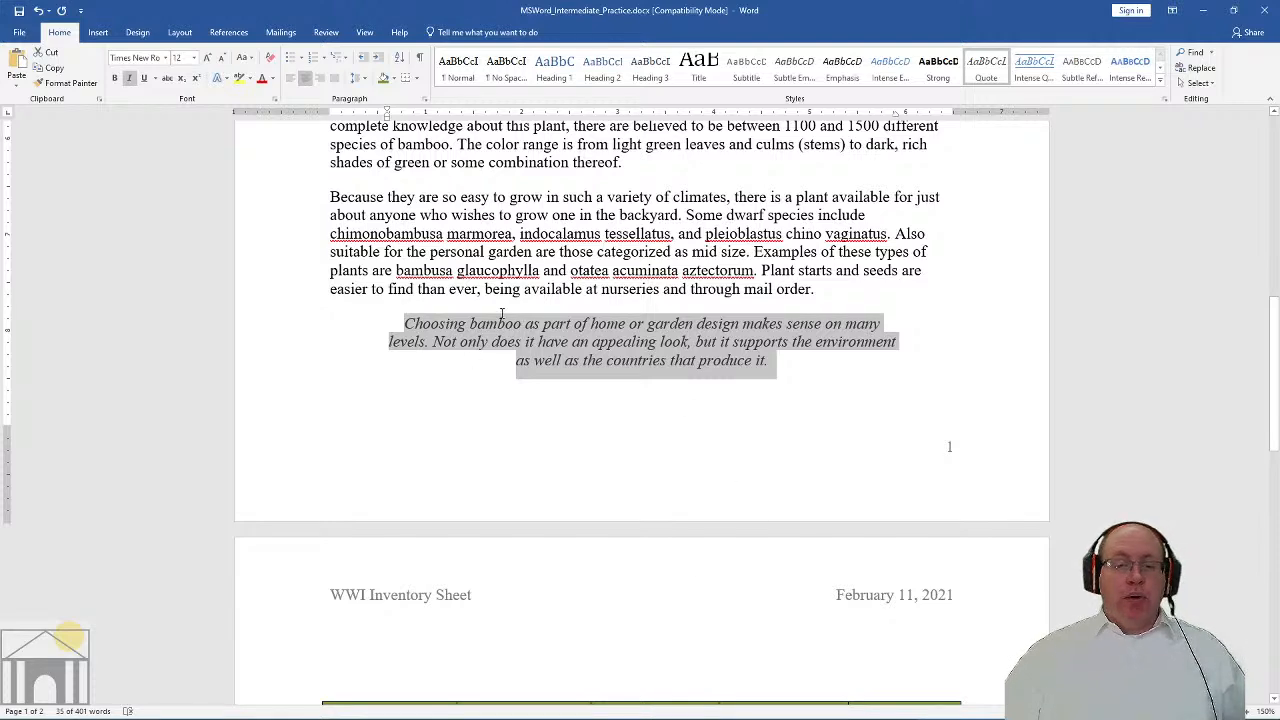
pyautogui.scroll(-3, 678, 372)
pyautogui.scroll(4, 675, 374)
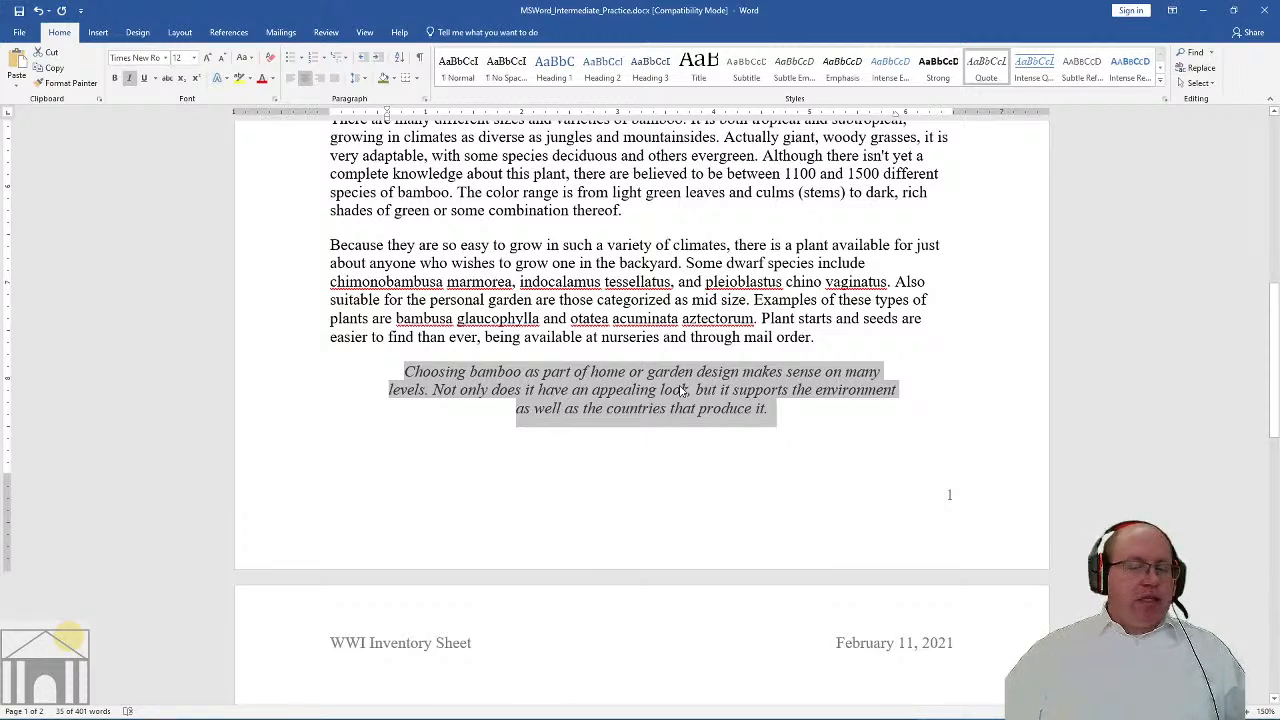
pyautogui.click(681, 390)
# Review the restyled title, contact lines and headings on page 1 and look through the full gallery of text styles
pyautogui.scroll(5, 640, 395)
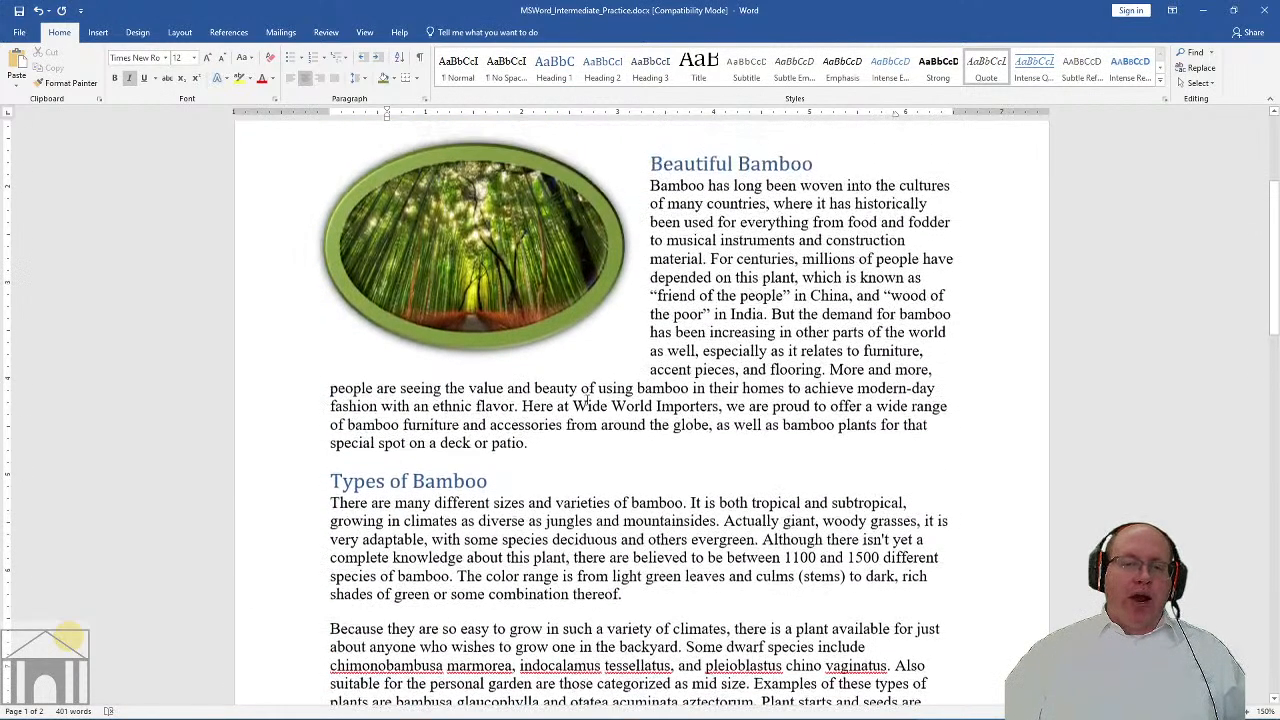
pyautogui.scroll(5, 588, 400)
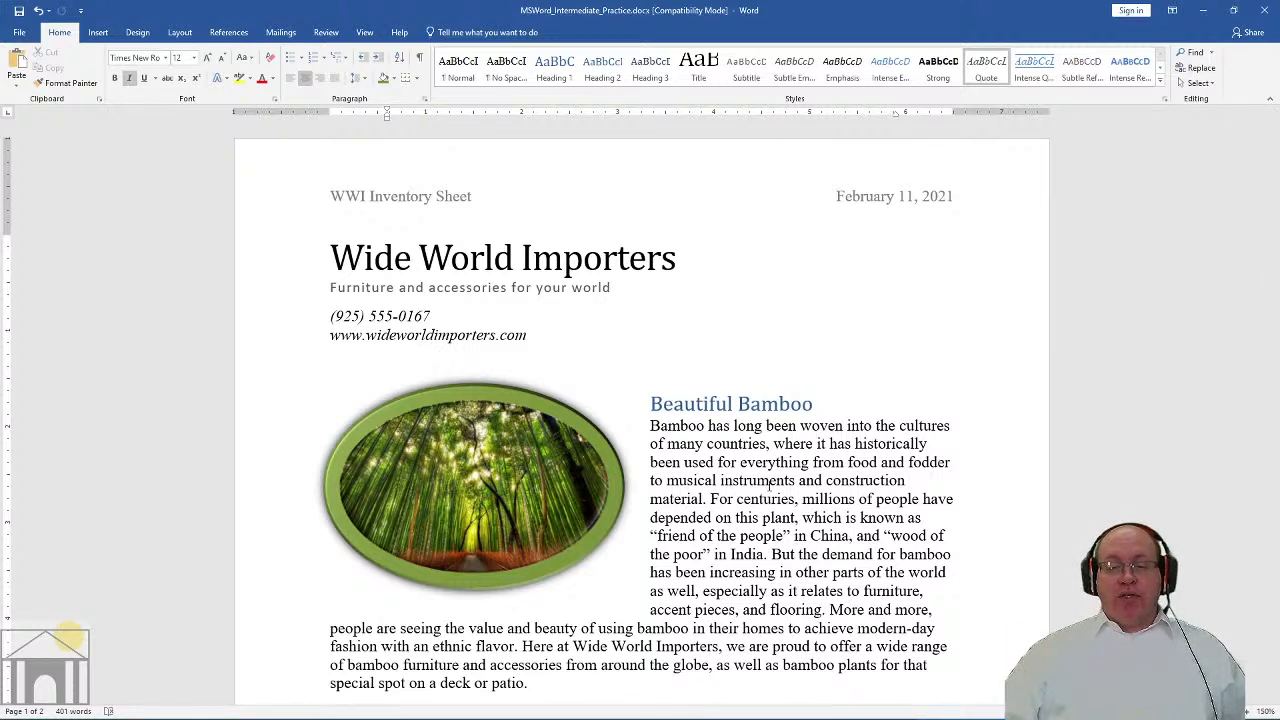
pyautogui.scroll(-4, 769, 484)
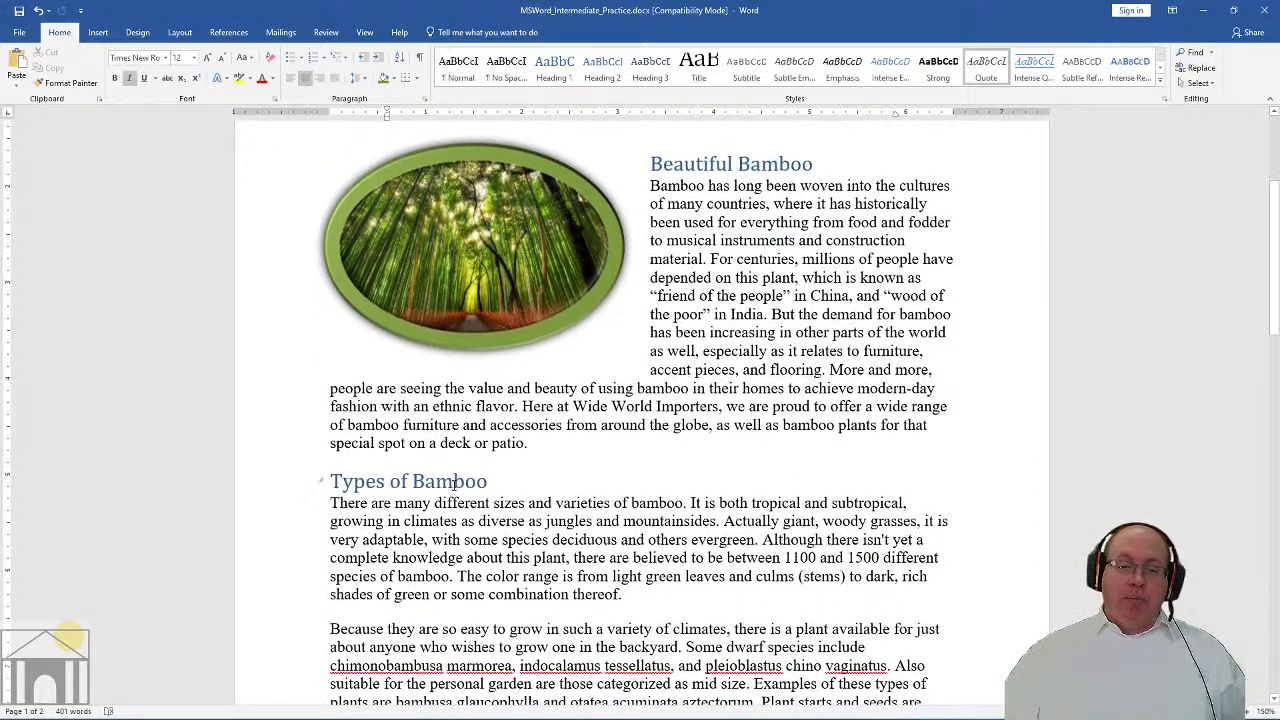
pyautogui.click(453, 483)
pyautogui.click(708, 185)
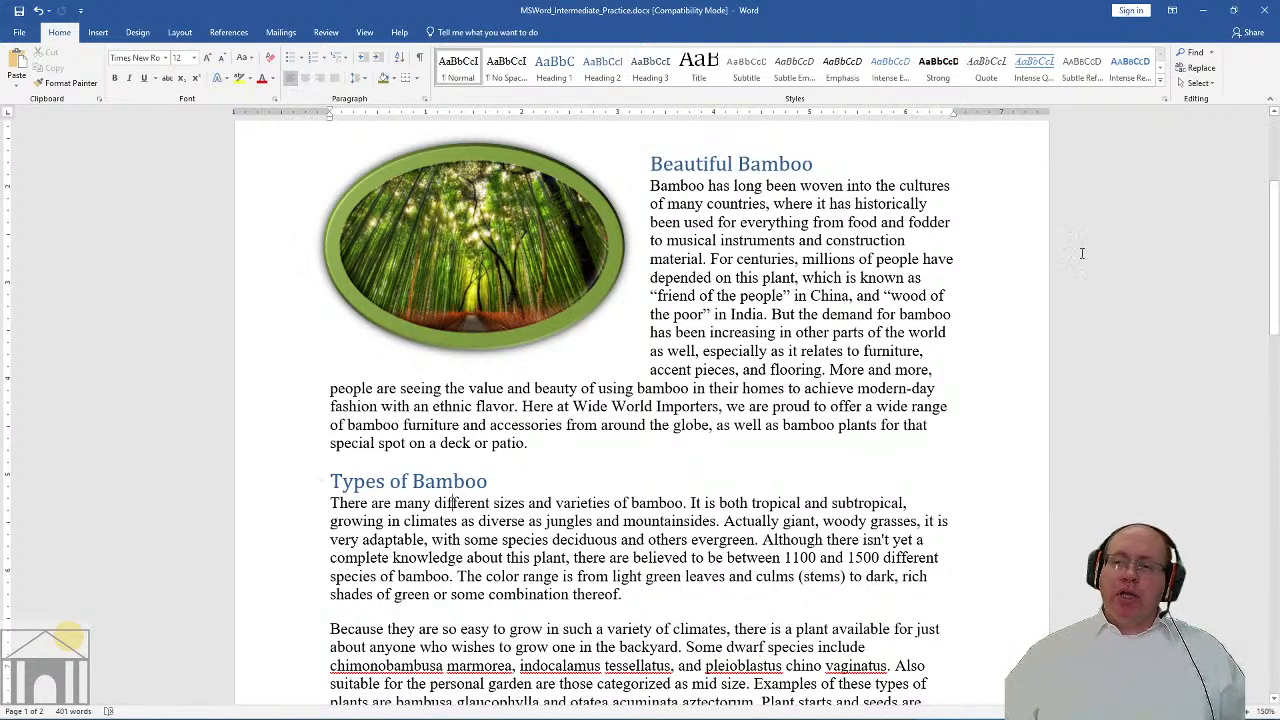
pyautogui.click(1160, 80)
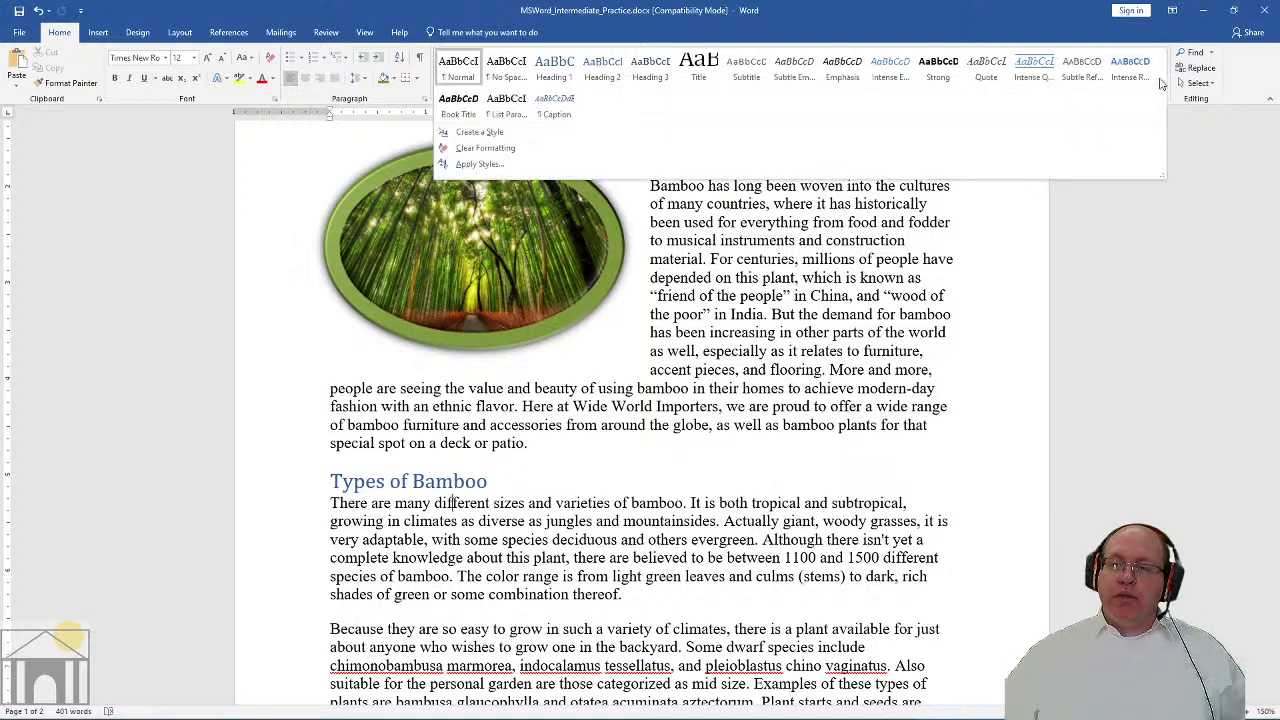
pyautogui.click(1148, 218)
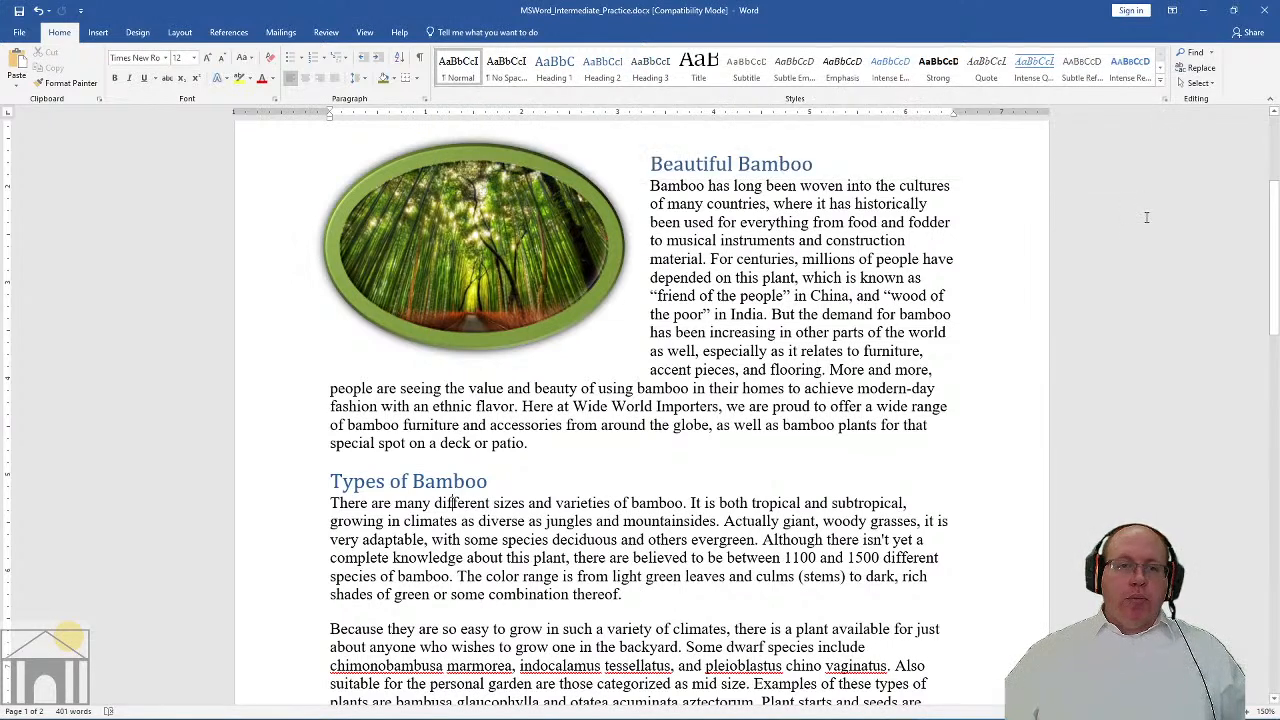
# Browse the document themes and apply the Savon theme
pyautogui.click(140, 32)
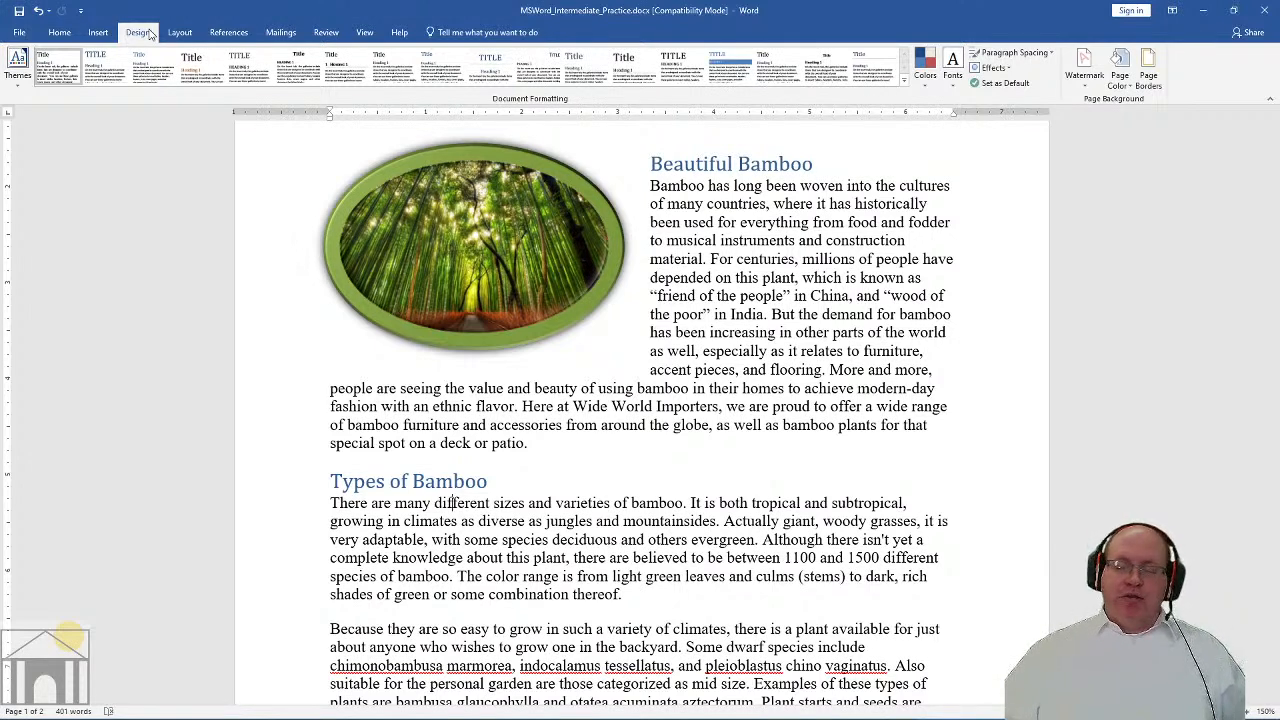
pyautogui.click(59, 36)
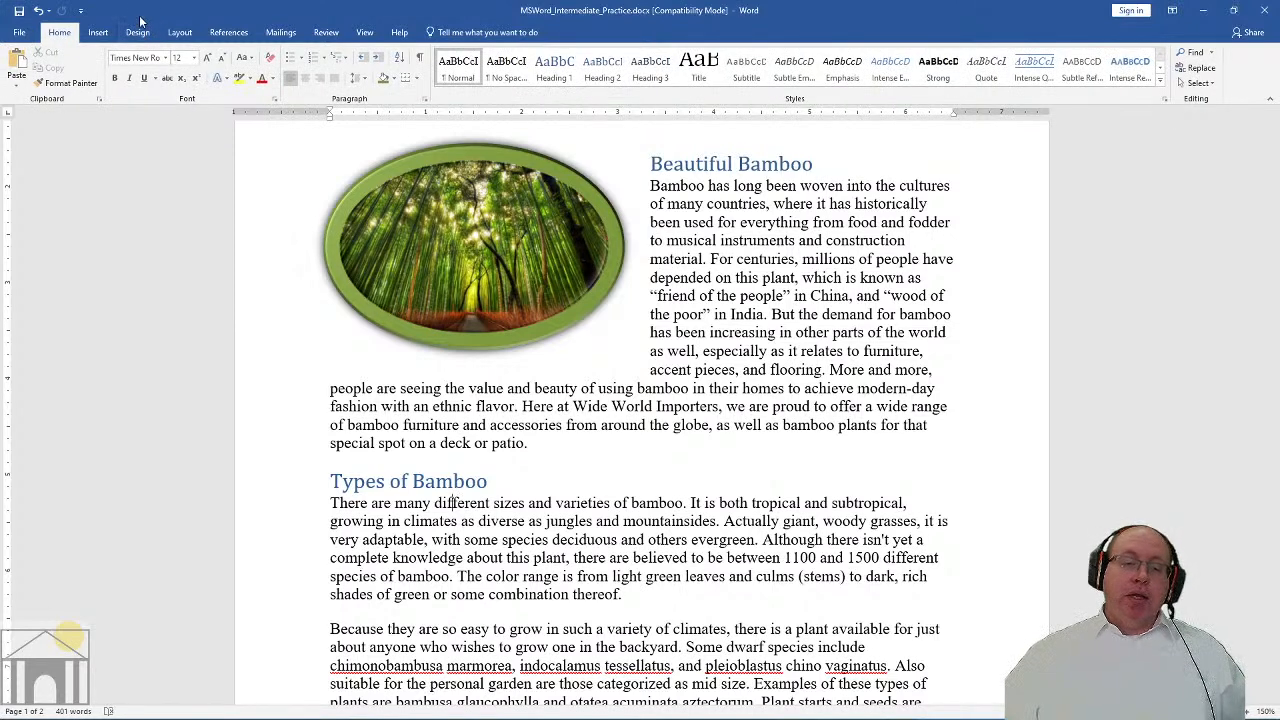
pyautogui.click(140, 32)
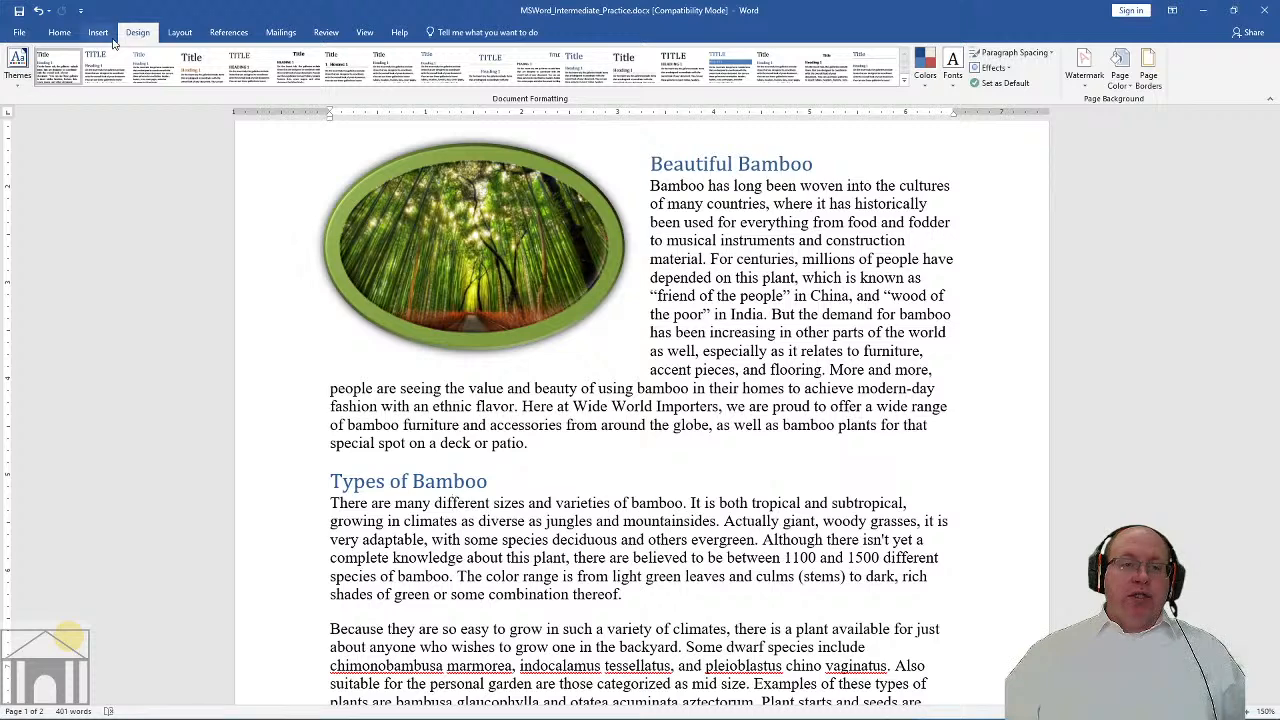
pyautogui.click(20, 86)
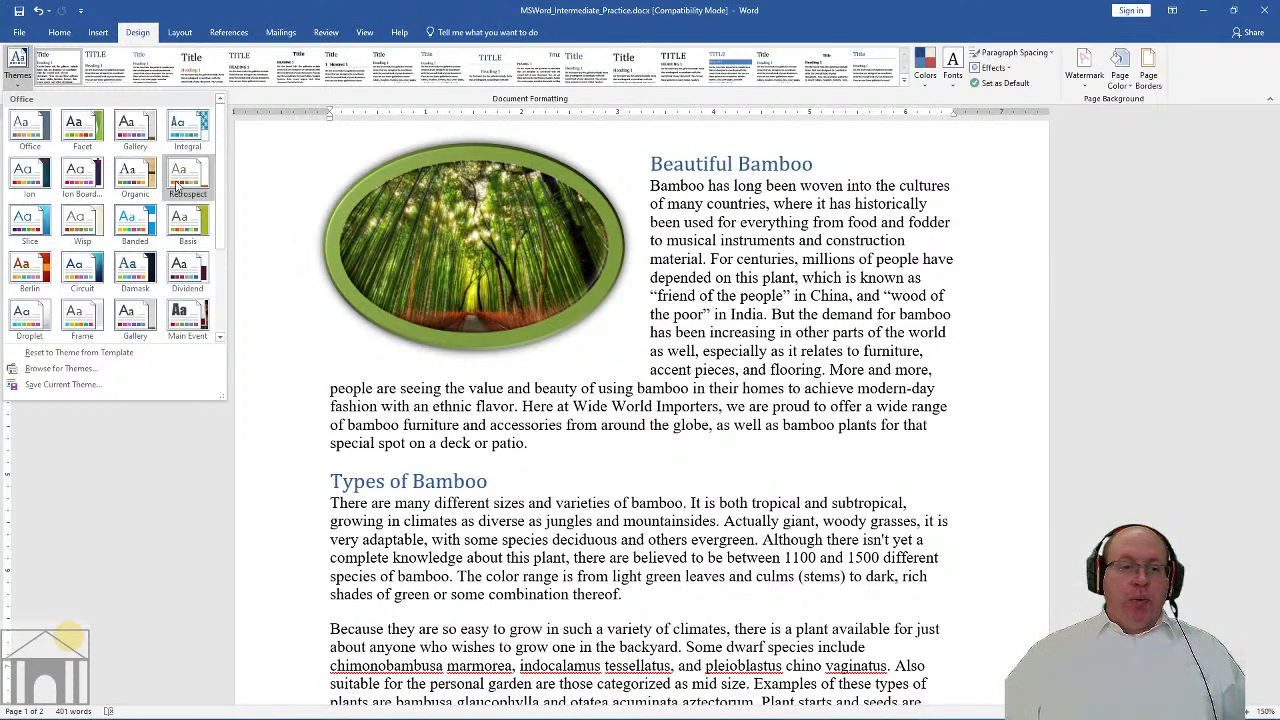
pyautogui.moveTo(219, 148); pyautogui.dragTo(213, 226)
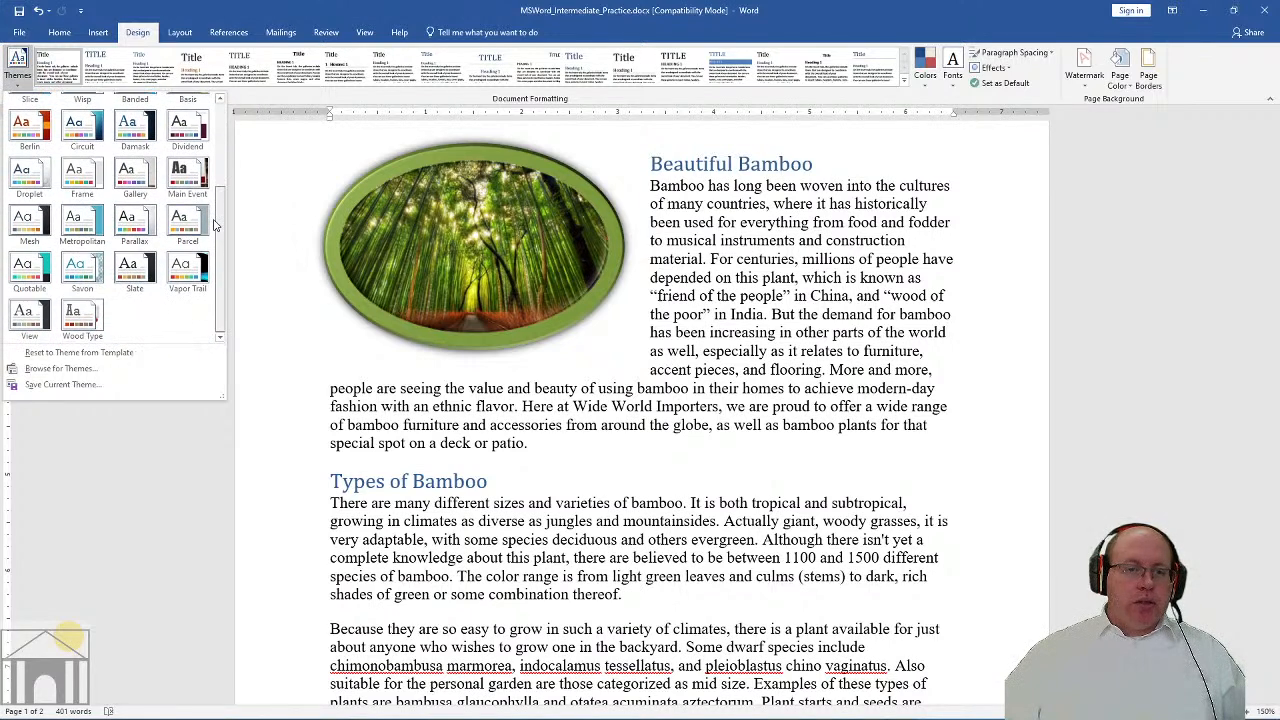
pyautogui.click(83, 270)
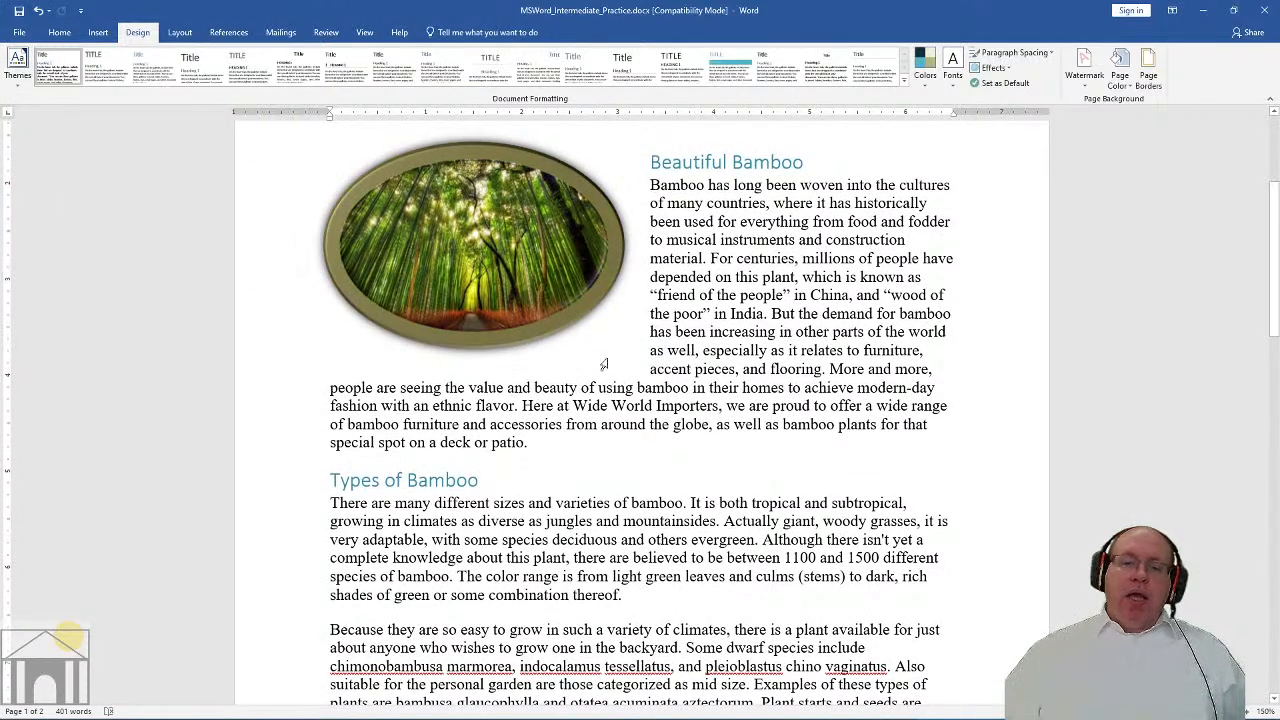
# Examine how the theme affects the title, headings, picture frame and quote across the document
pyautogui.scroll(5, 604, 365)
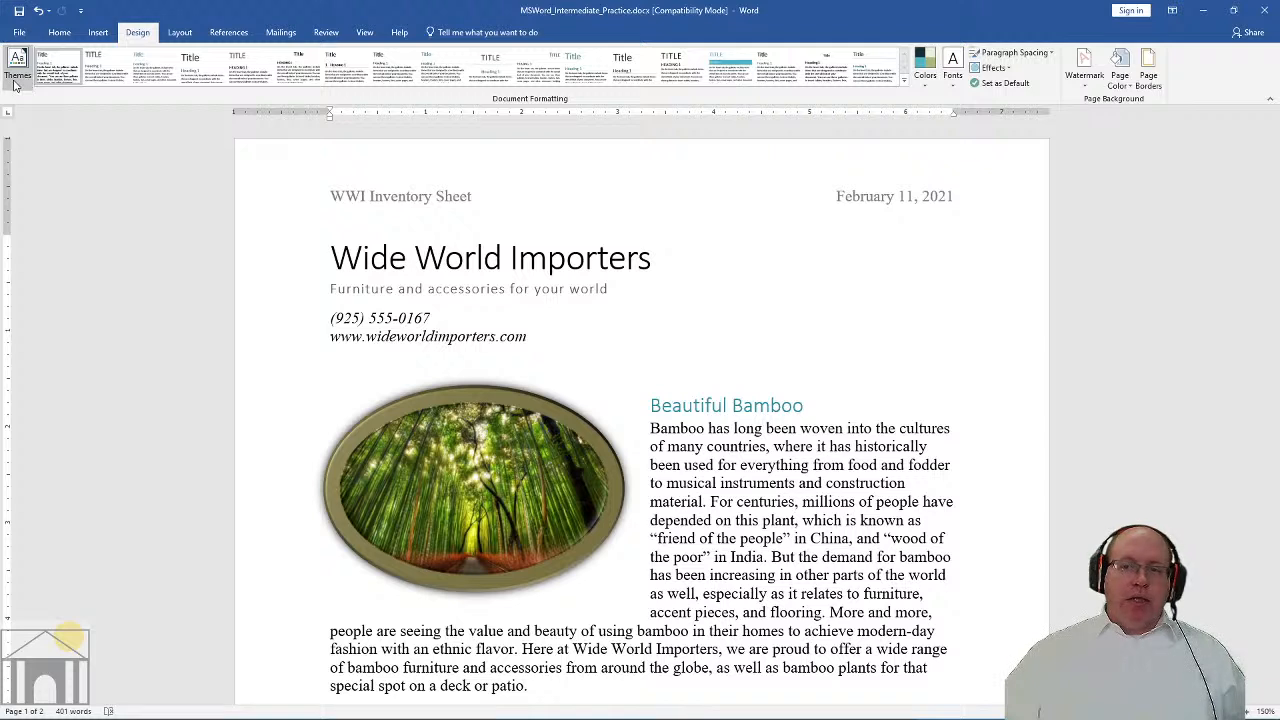
pyautogui.moveTo(680, 405); pyautogui.dragTo(760, 408)
pyautogui.click(785, 438)
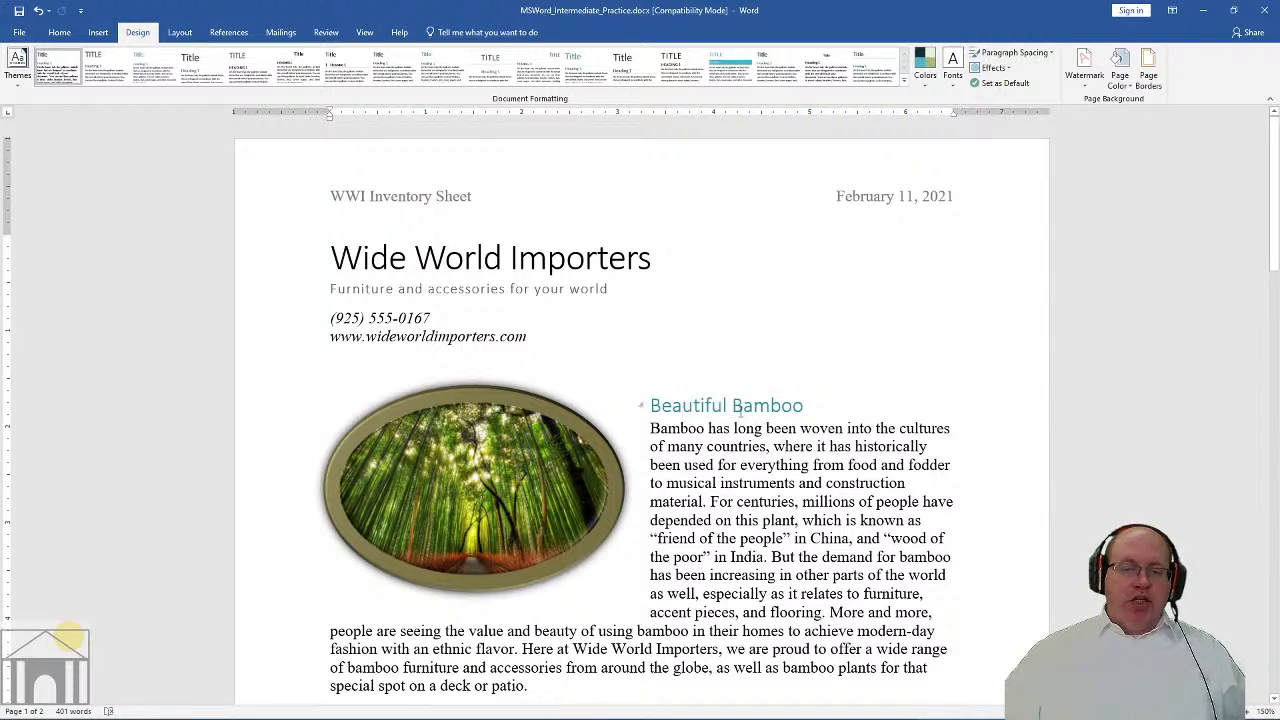
pyautogui.tripleClick(416, 258)
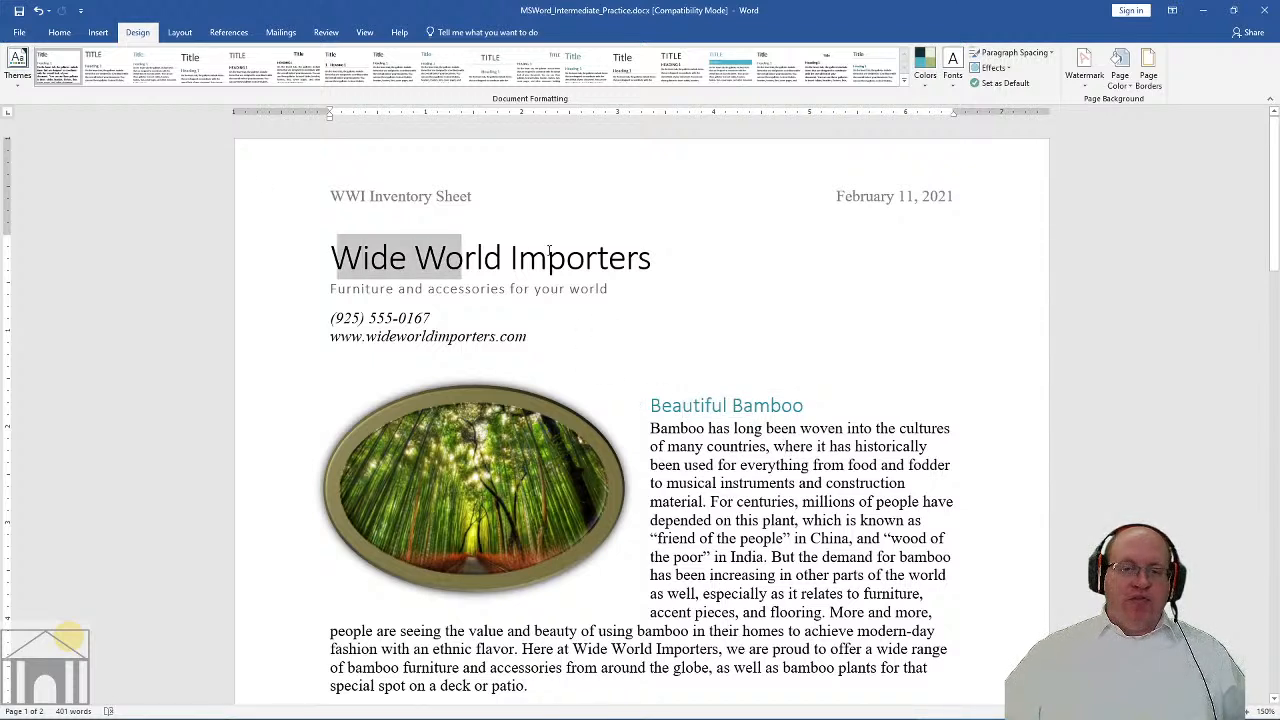
pyautogui.click(414, 258)
pyautogui.scroll(-10, 600, 380)
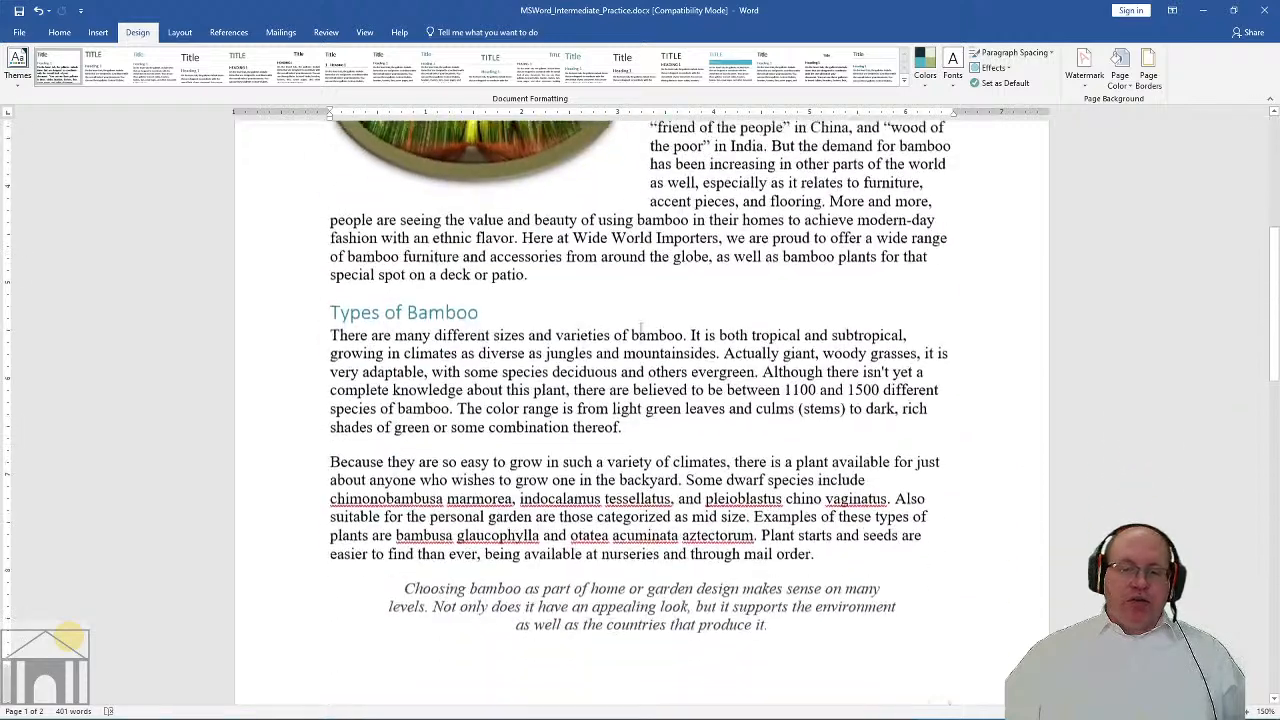
# Apply the Integral theme to the document
pyautogui.click(17, 64)
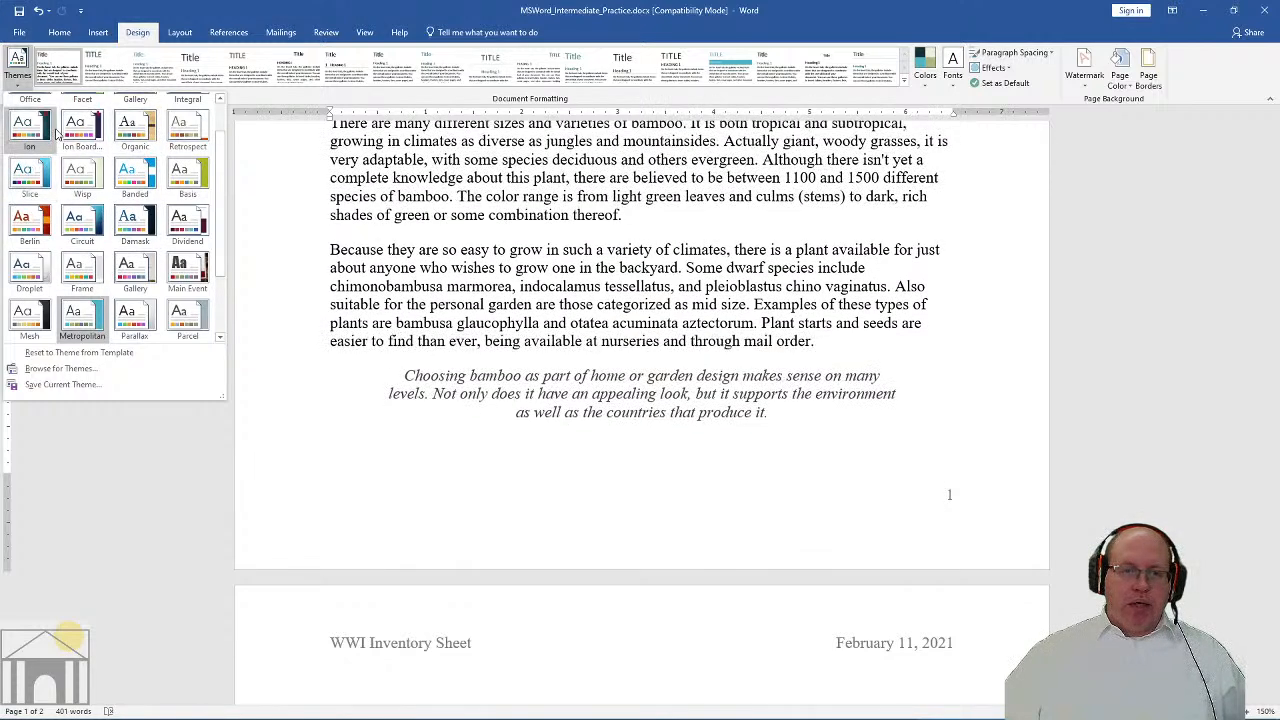
pyautogui.scroll(1, 78, 162)
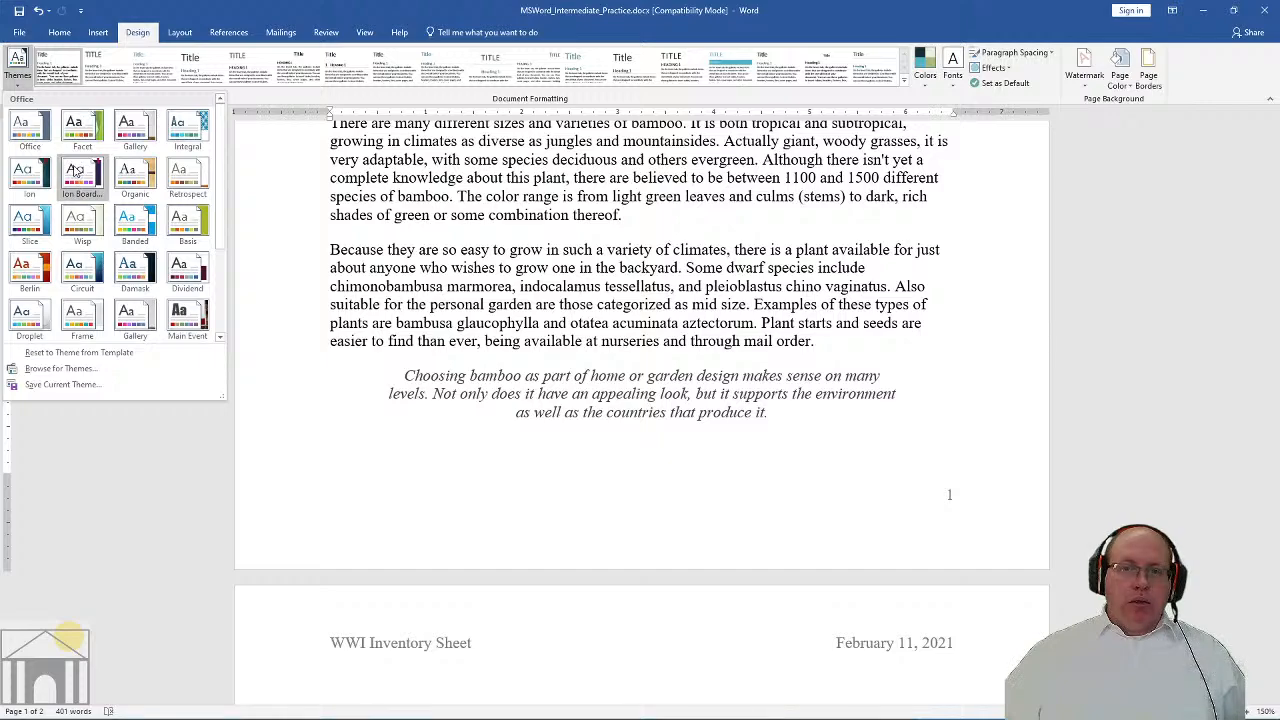
pyautogui.click(195, 143)
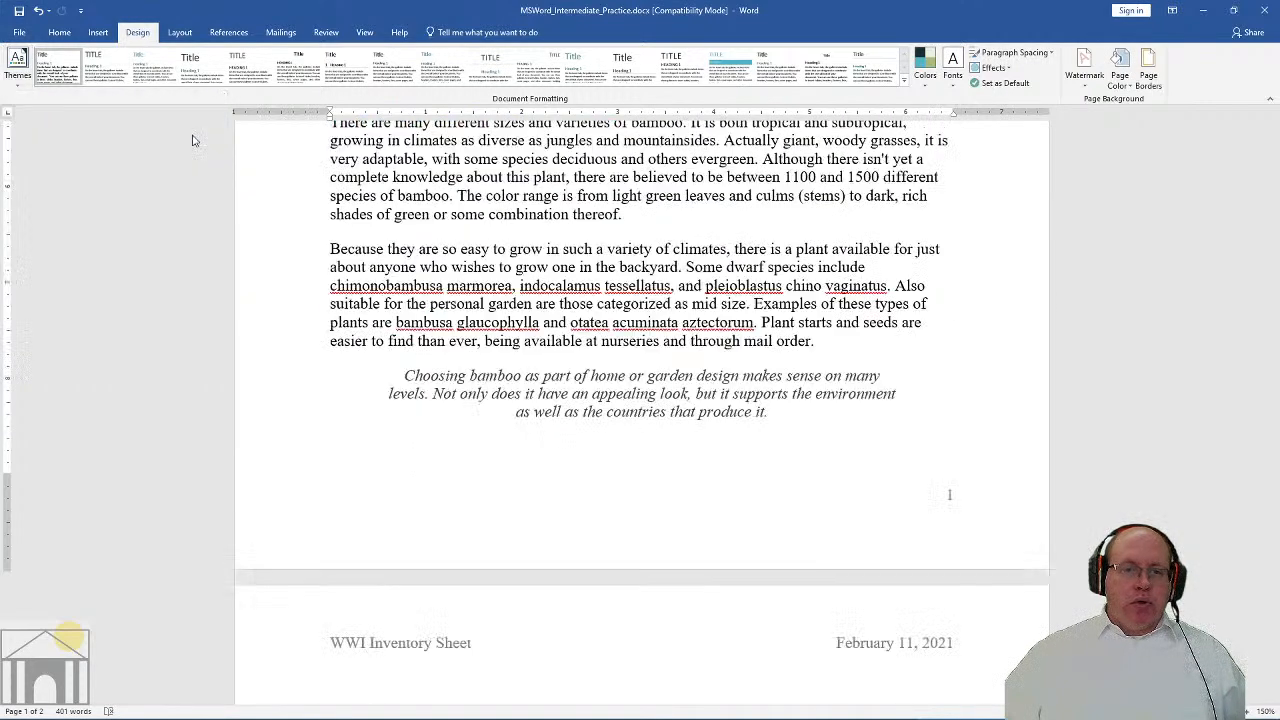
# Apply the Word 2010 style set to the document
pyautogui.scroll(10, 621, 377)
pyautogui.scroll(2, 621, 377)
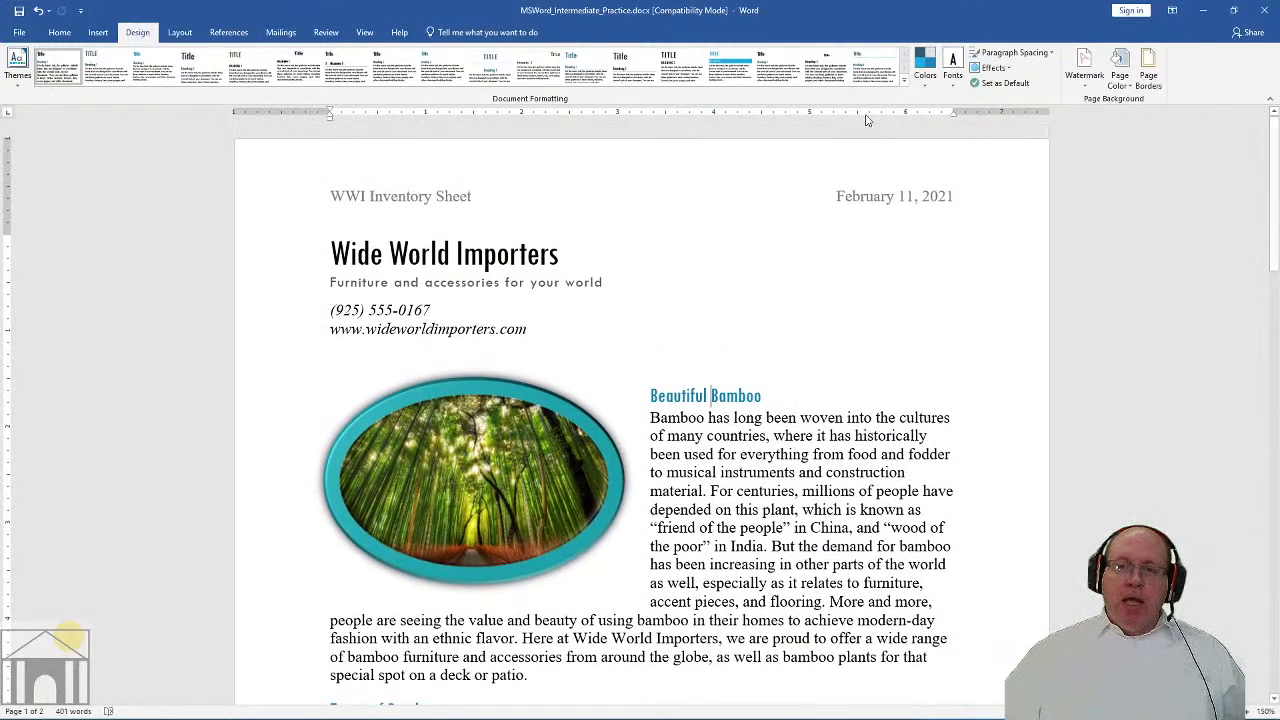
pyautogui.click(905, 84)
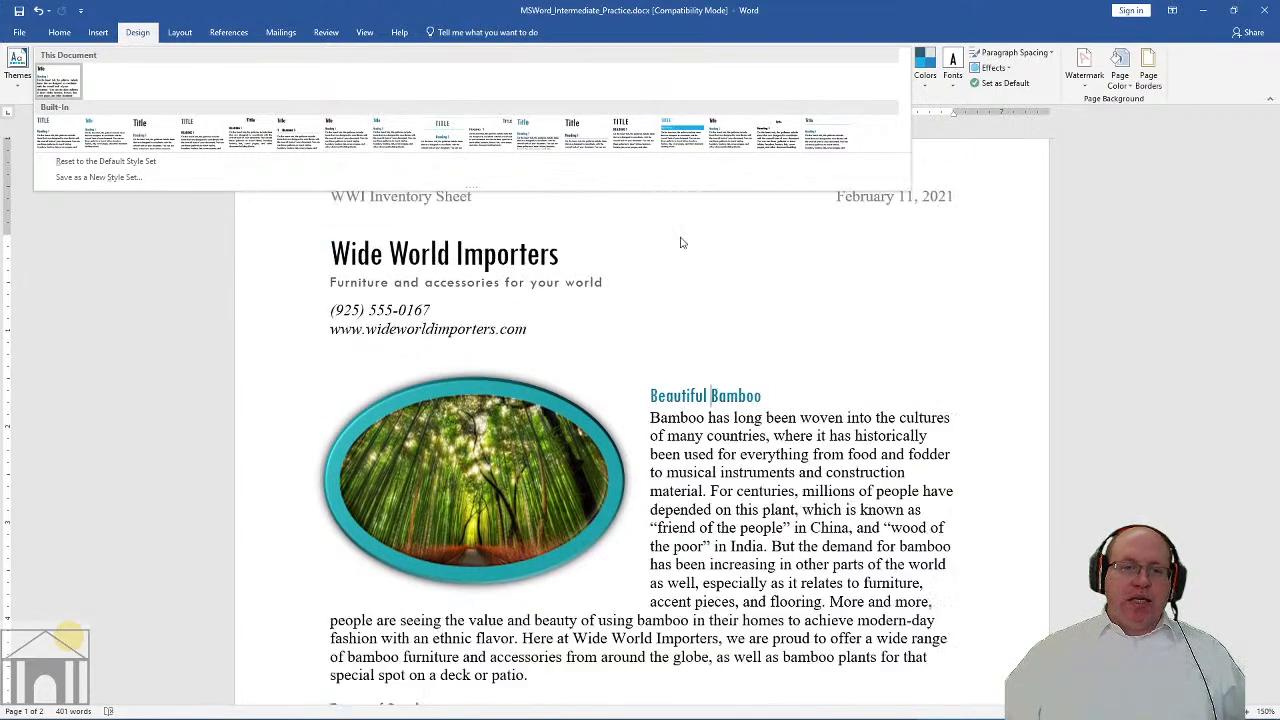
pyautogui.click(860, 303)
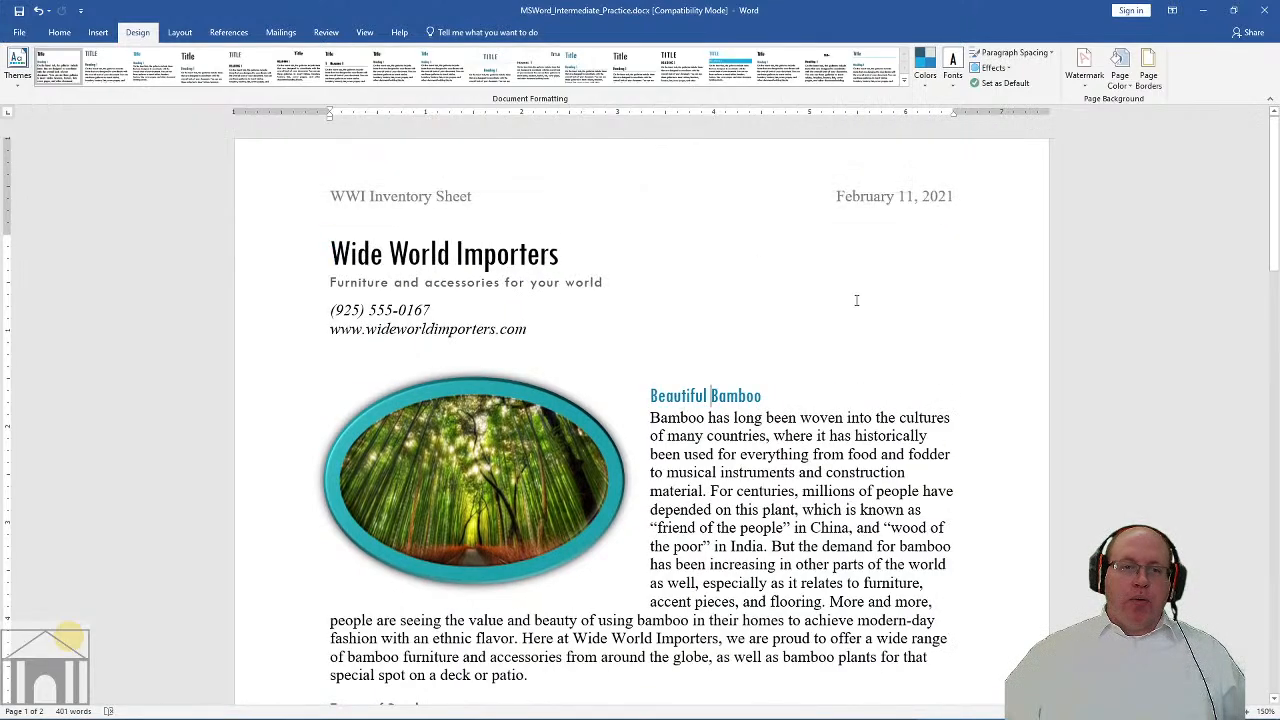
pyautogui.click(904, 84)
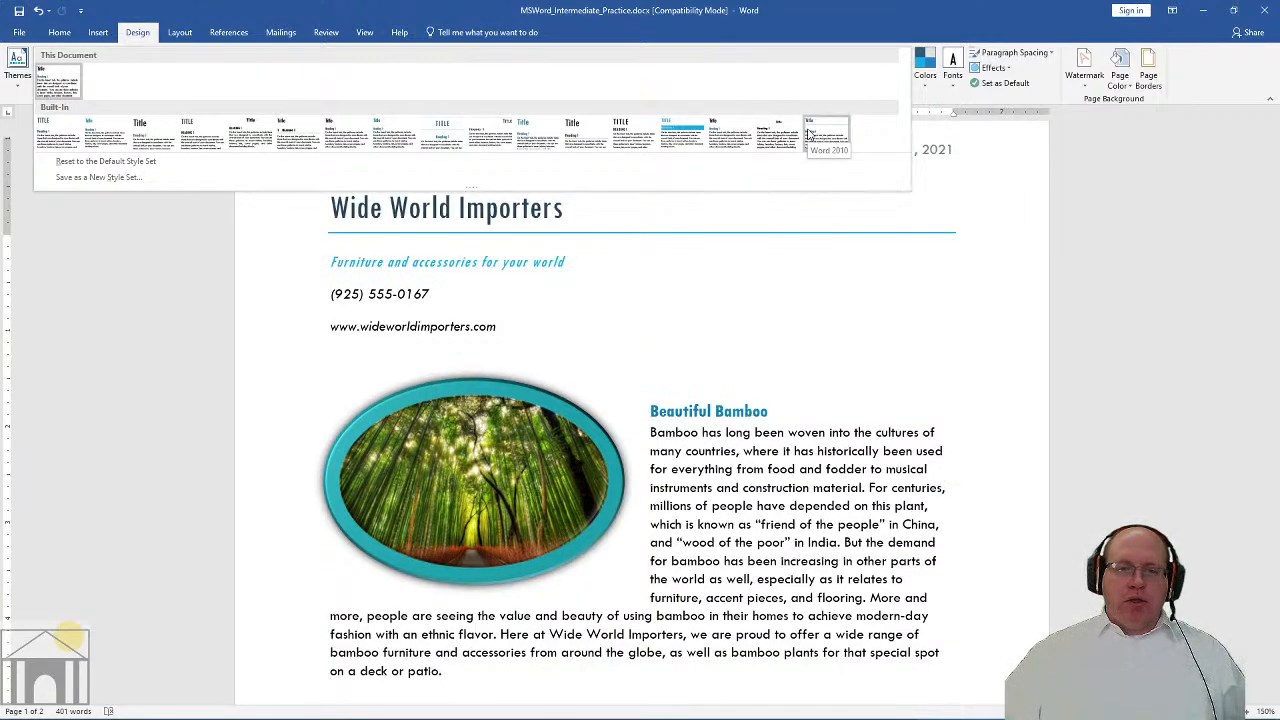
pyautogui.click(810, 133)
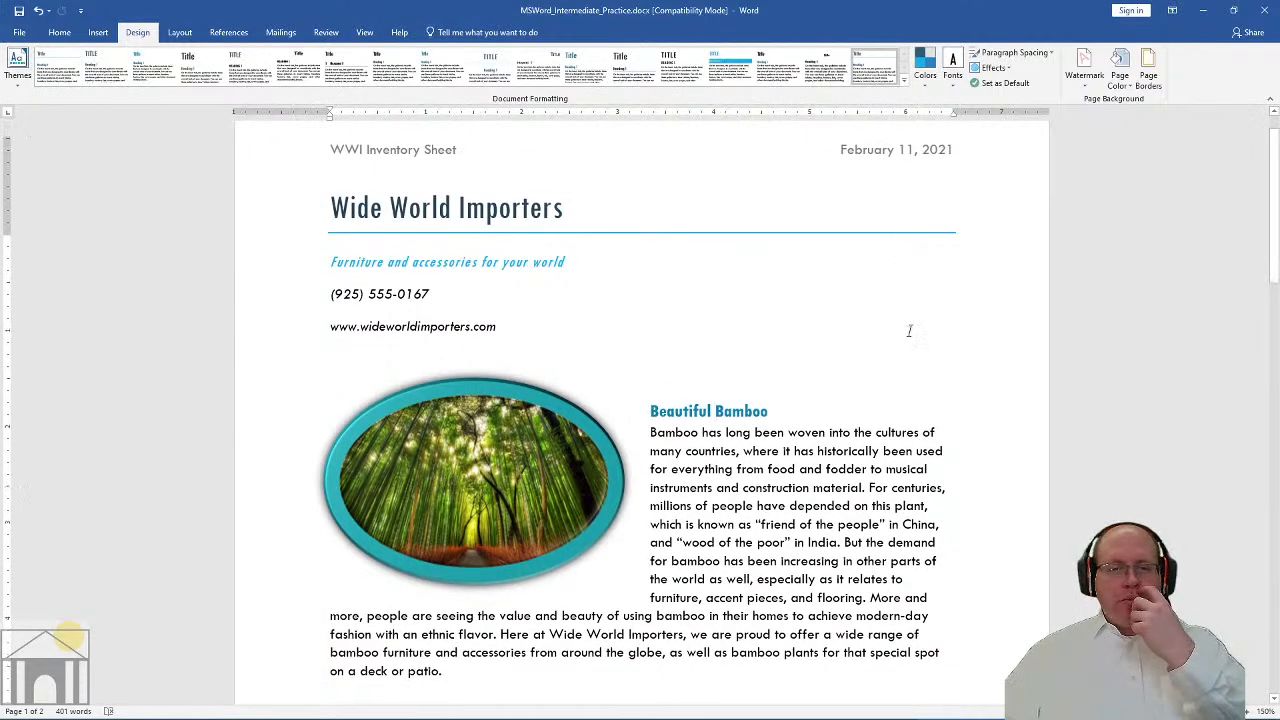
# Check the contact lines, headings and quote, and apply the built-in style set with a centered, capitalized title and centered headings
pyautogui.scroll(1, 909, 330)
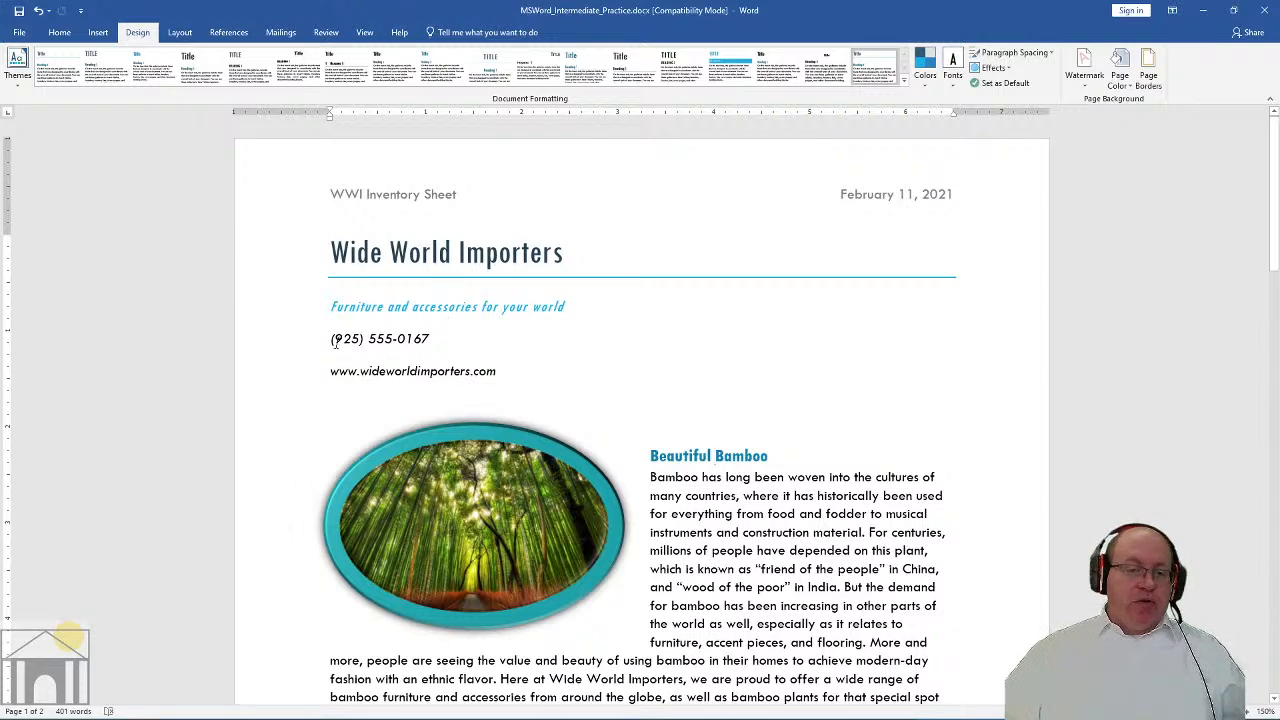
pyautogui.scroll(-3, 341, 345)
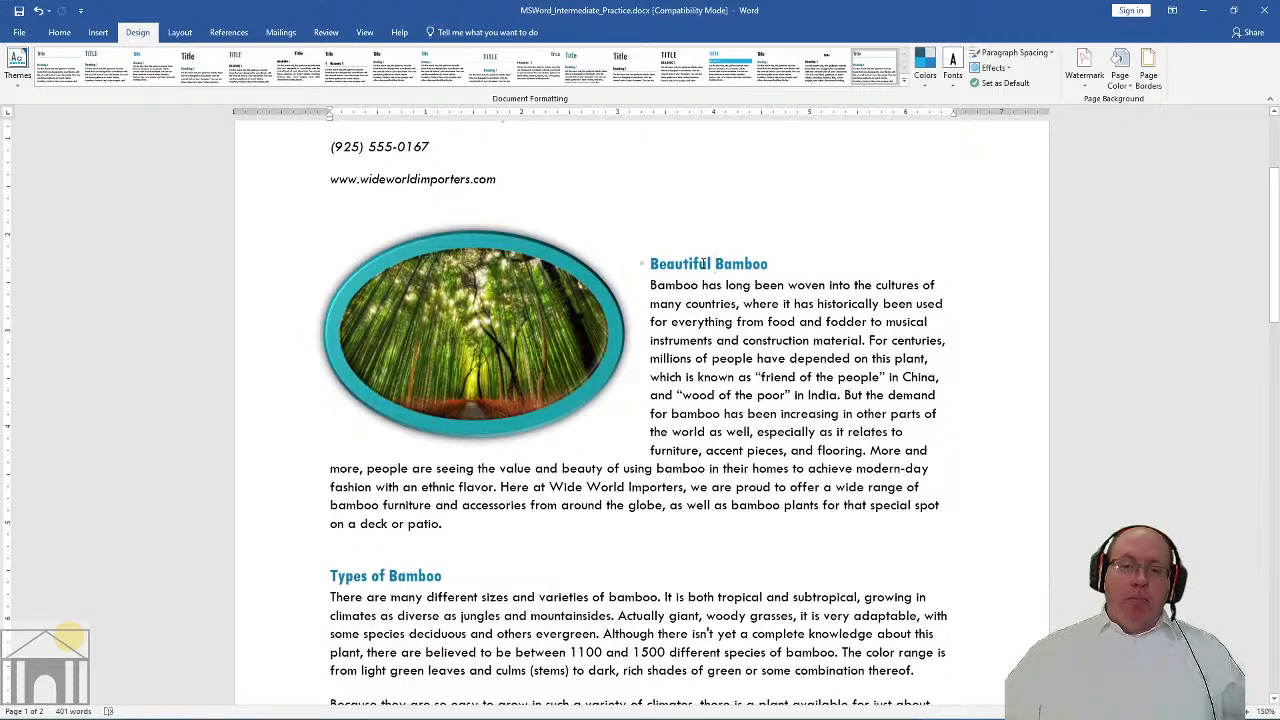
pyautogui.scroll(-12, 421, 567)
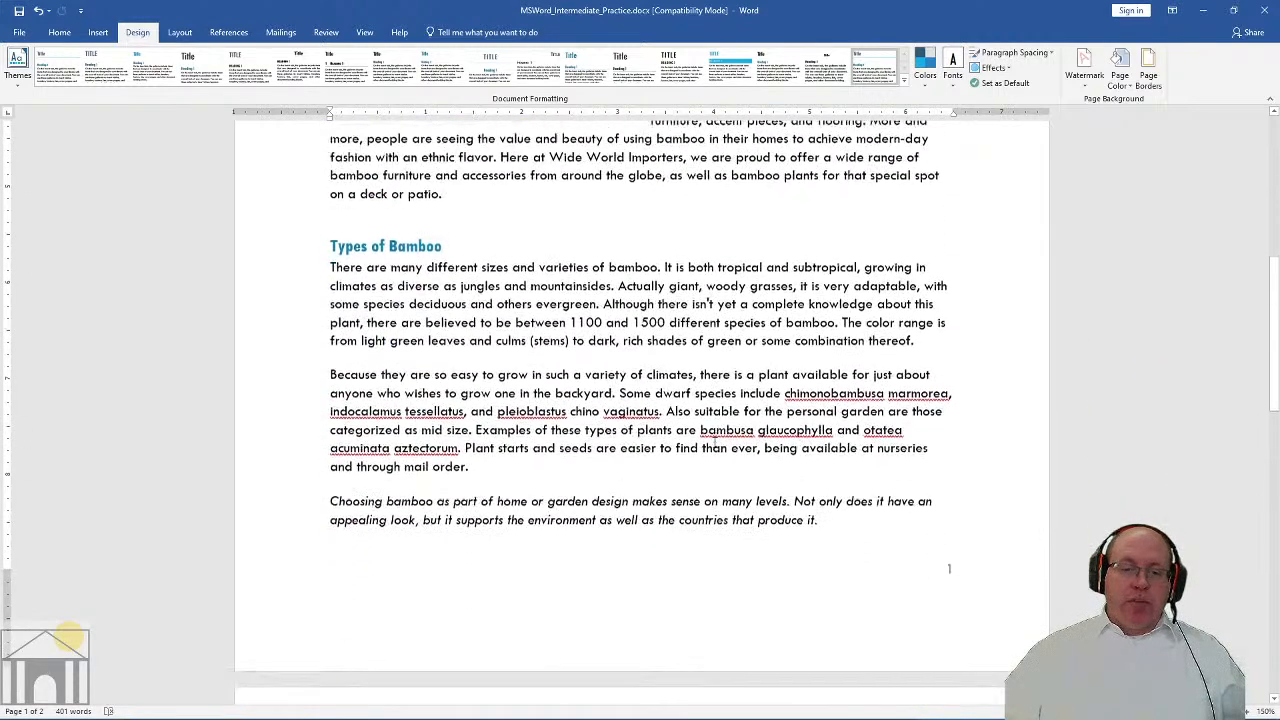
pyautogui.scroll(2, 714, 448)
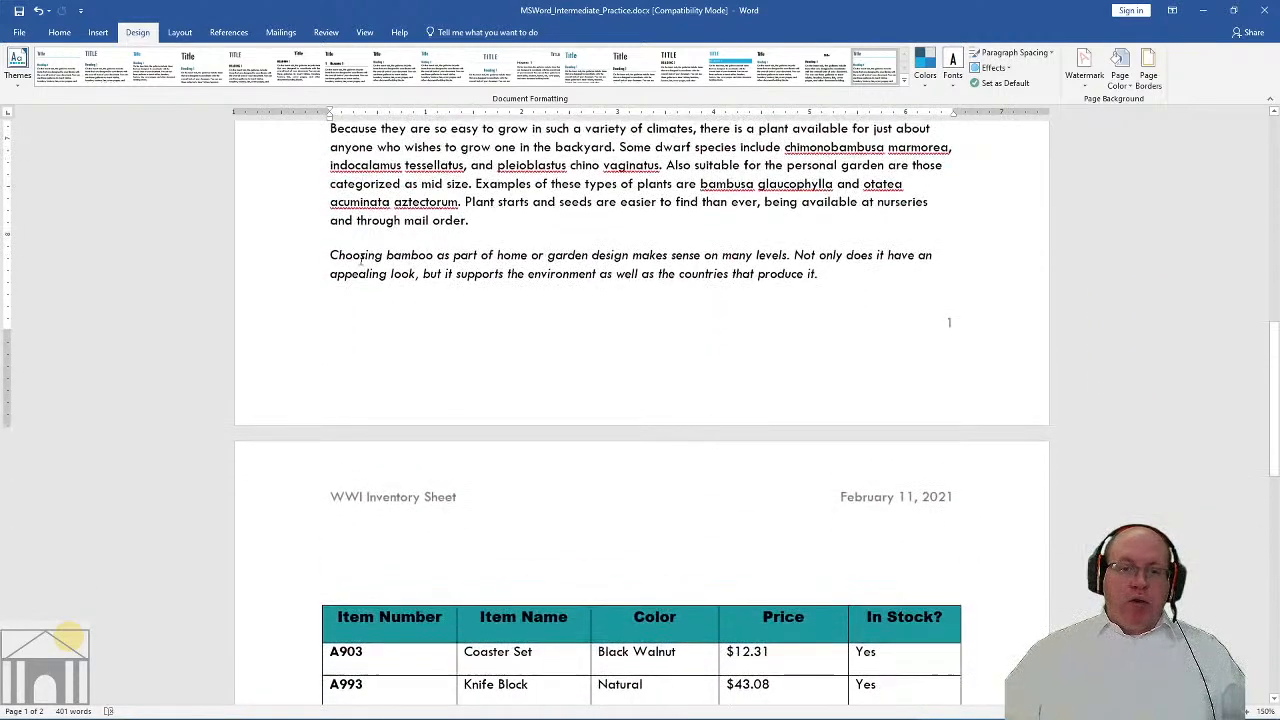
pyautogui.click(626, 256)
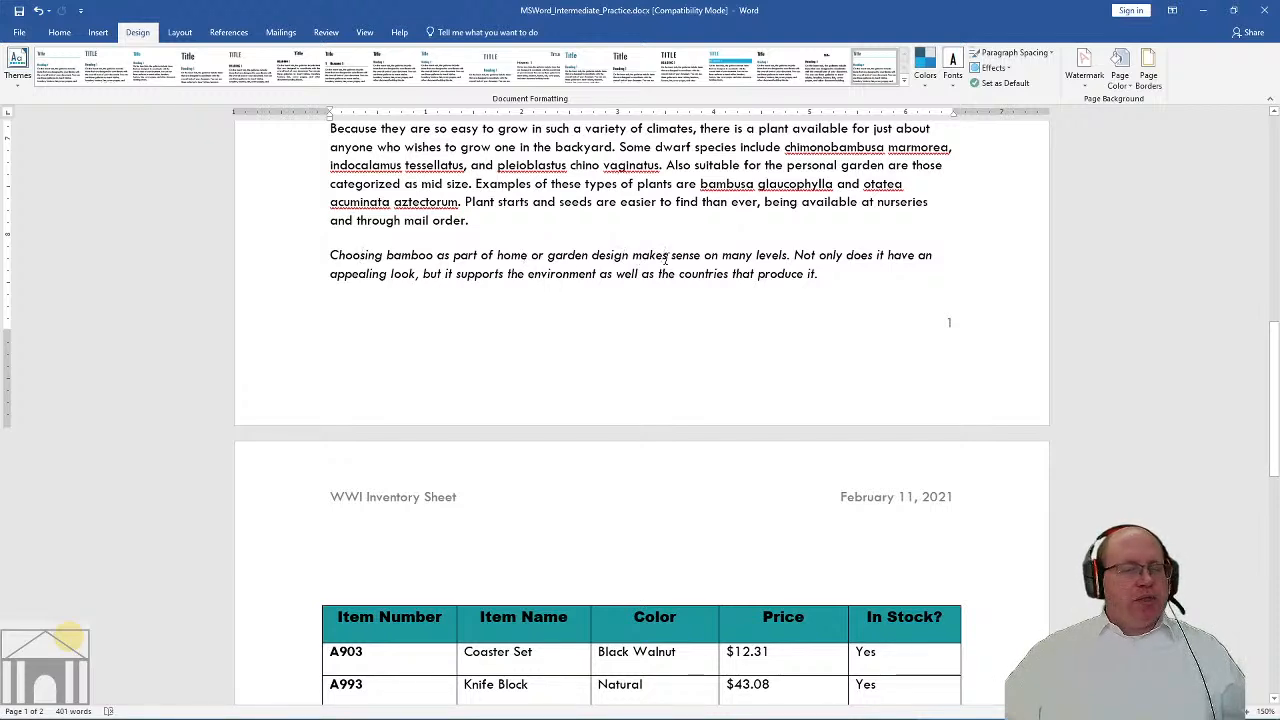
pyautogui.click(491, 70)
# Examine how the style set formats the quote, section headings, title and body paragraphs across the document
pyautogui.scroll(1, 568, 412)
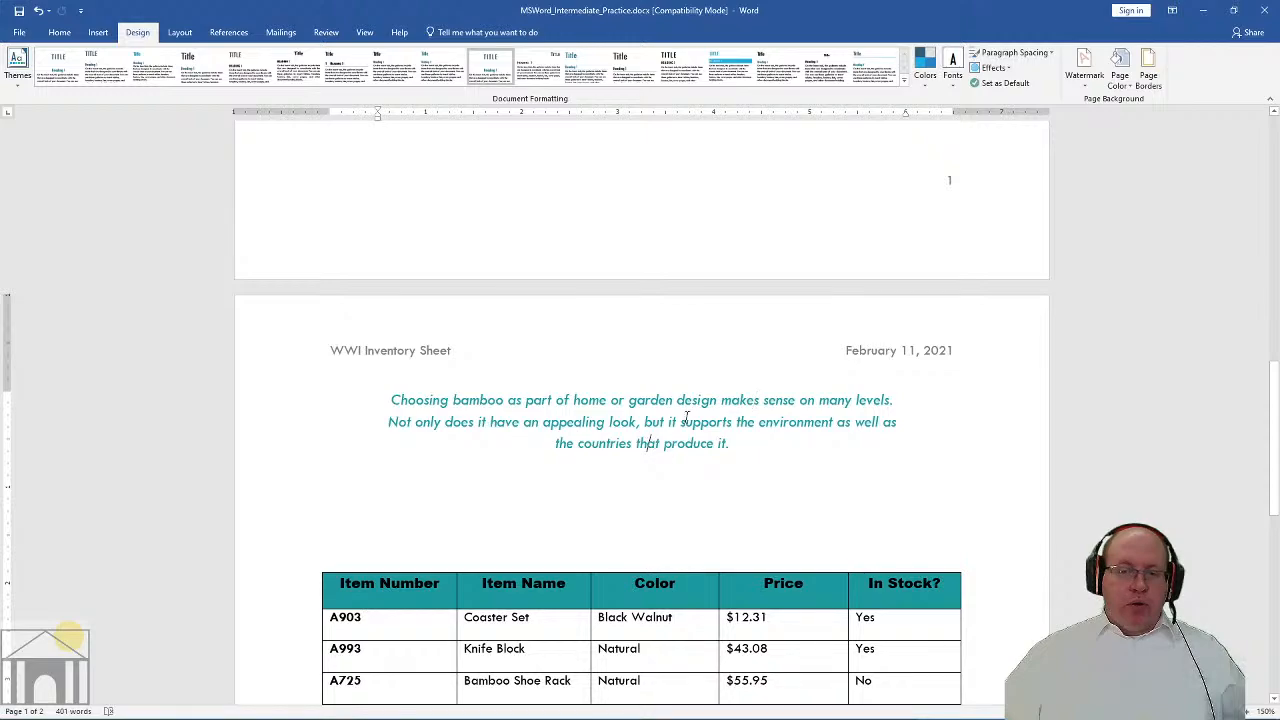
pyautogui.scroll(10, 655, 440)
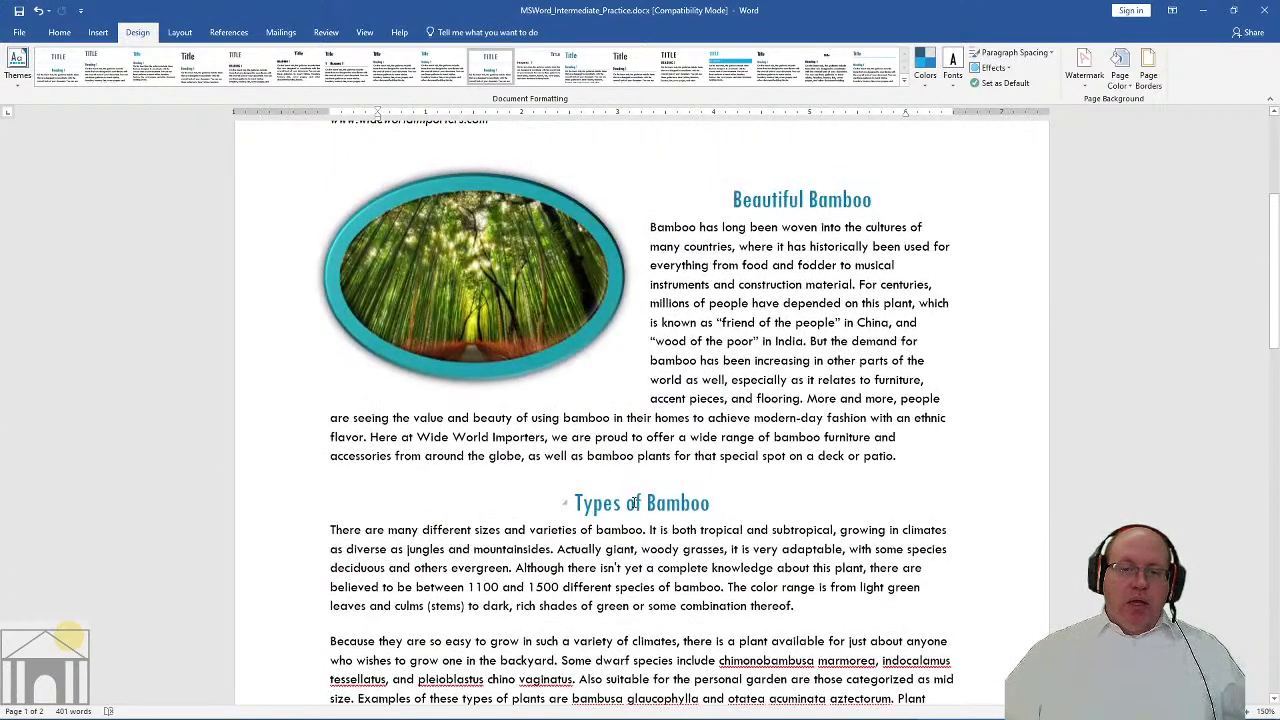
pyautogui.click(636, 502)
pyautogui.click(789, 200)
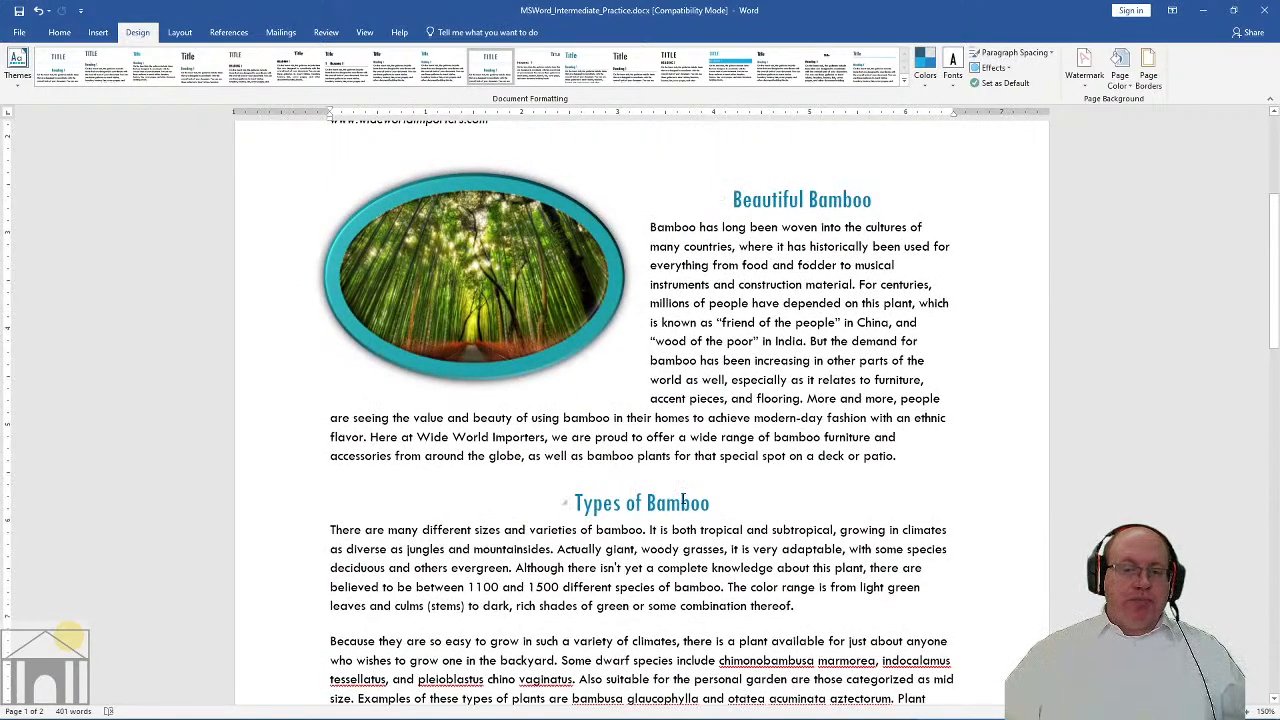
pyautogui.scroll(4, 715, 432)
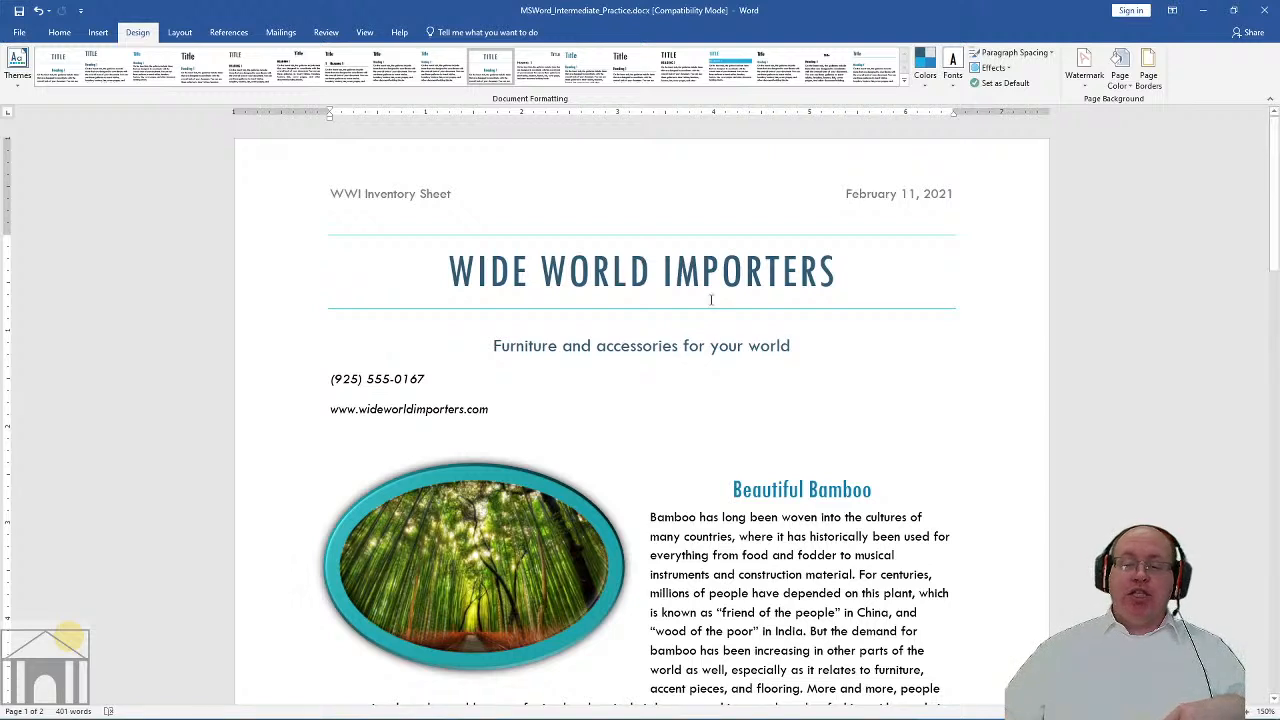
pyautogui.click(846, 487)
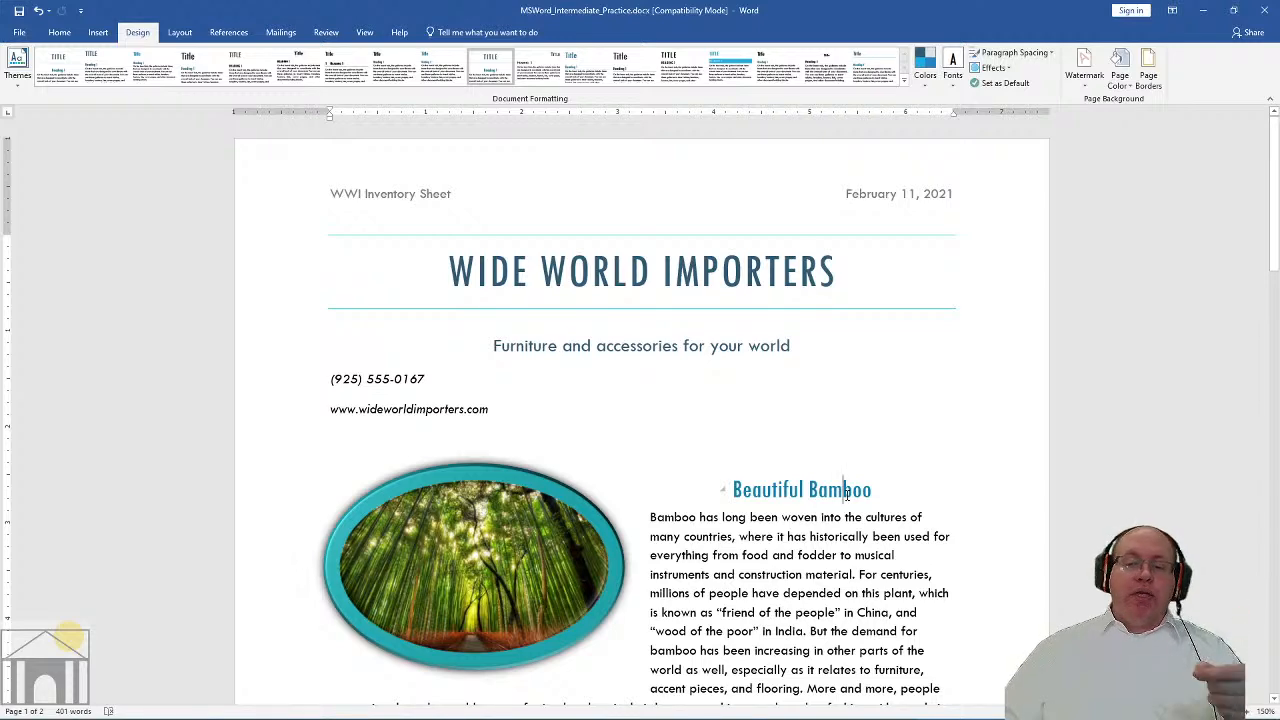
pyautogui.click(826, 517)
pyautogui.scroll(-1, 826, 520)
pyautogui.scroll(-3, 810, 519)
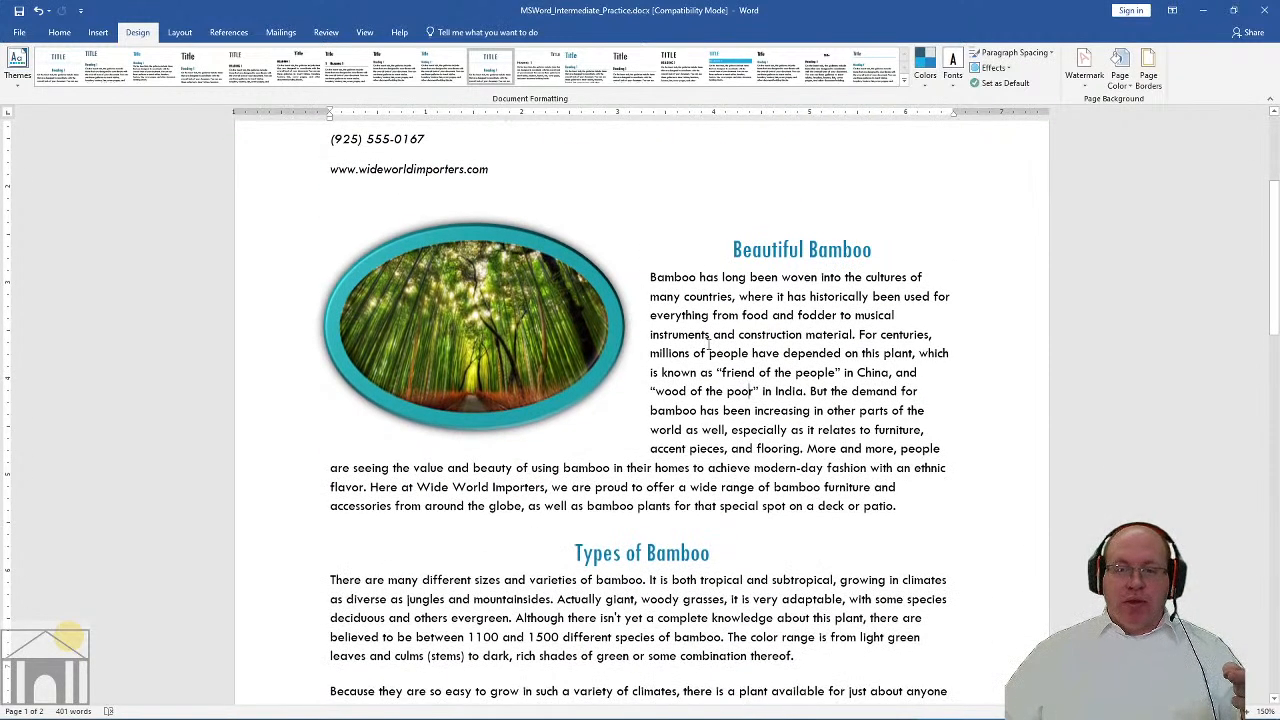
pyautogui.moveTo(711, 341); pyautogui.dragTo(750, 393)
pyautogui.click(757, 449)
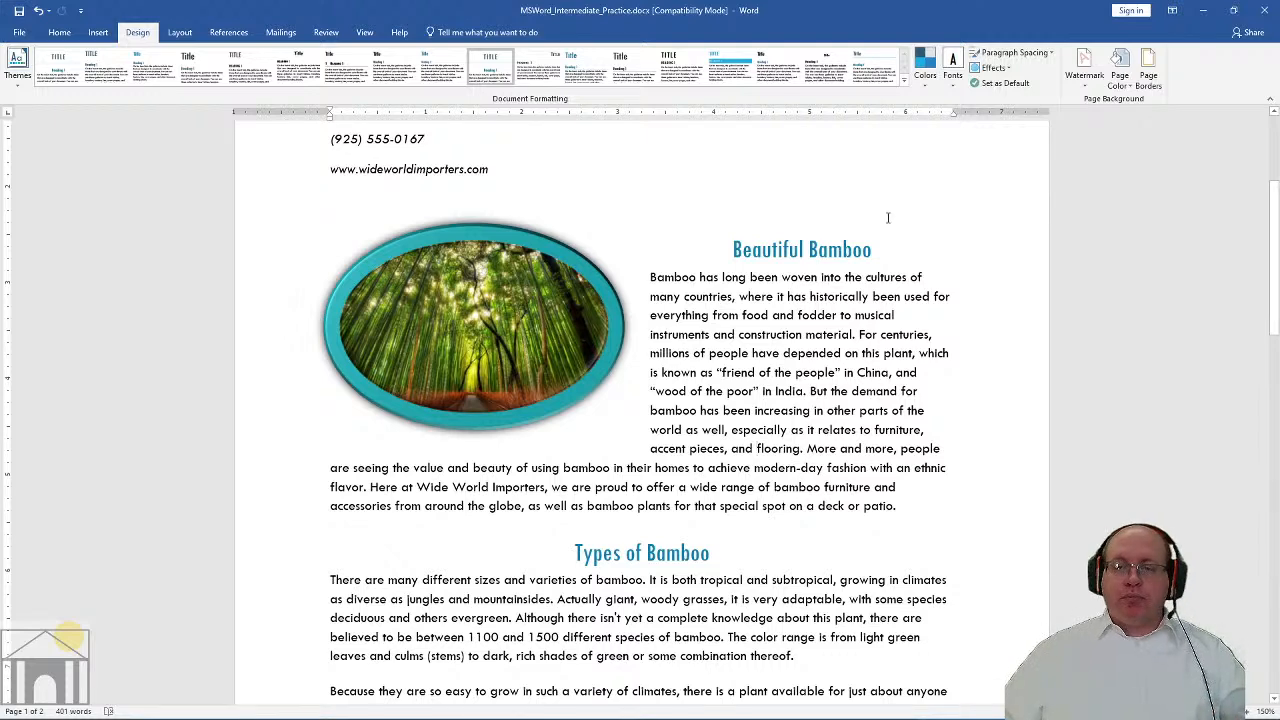
# Change the document's theme colors to Green
pyautogui.click(927, 87)
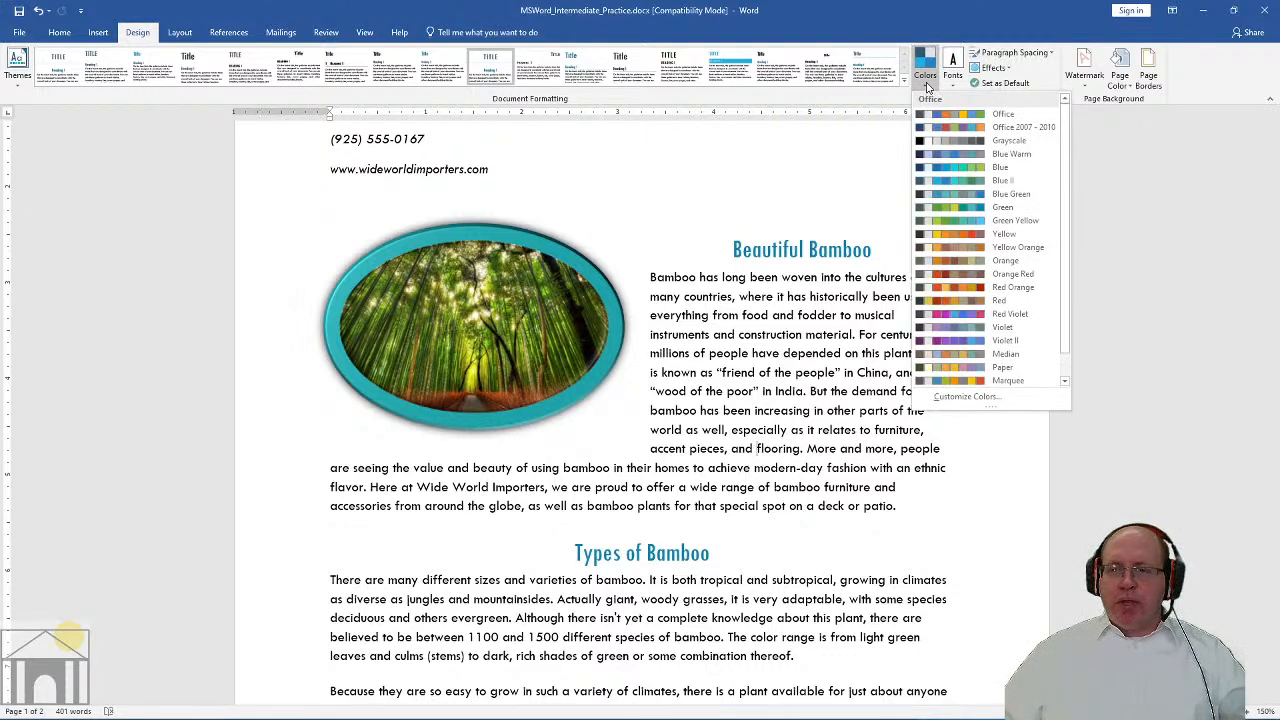
pyautogui.click(937, 207)
pyautogui.scroll(5, 832, 368)
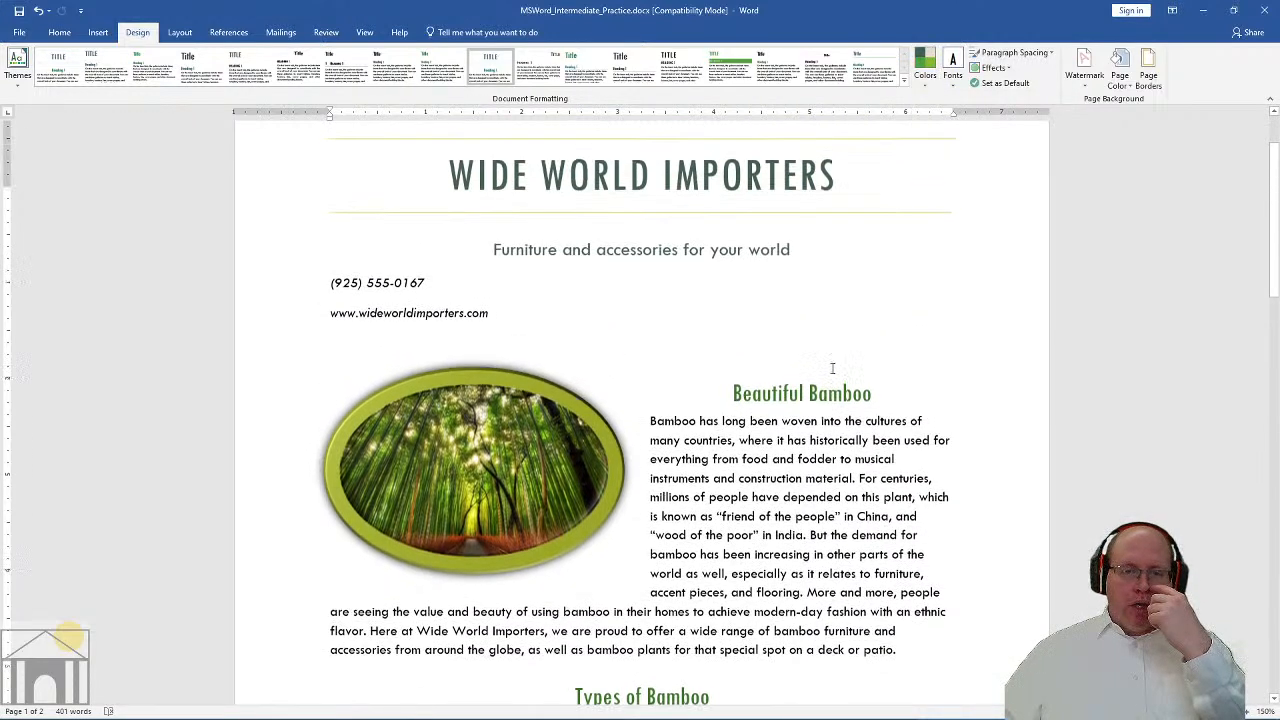
pyautogui.scroll(-1, 832, 368)
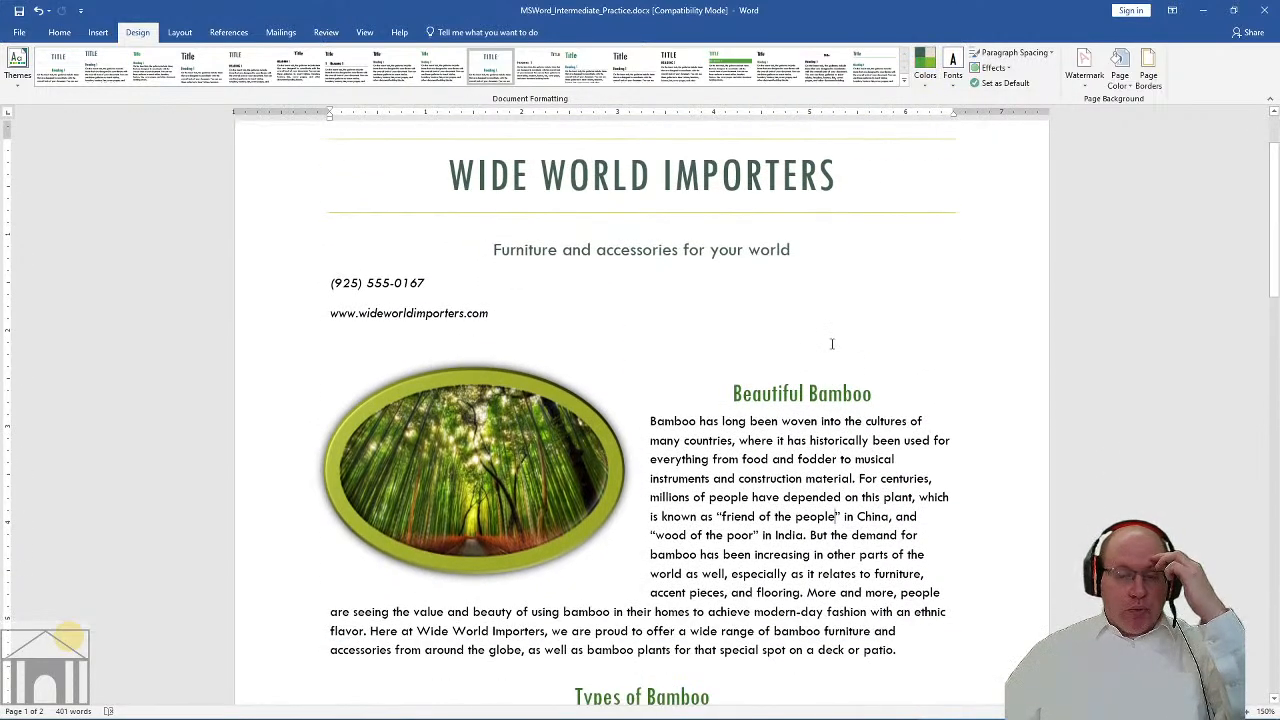
# Delete the empty paragraphs between the quote and the inventory table on page 2
pyautogui.scroll(-10, 831, 344)
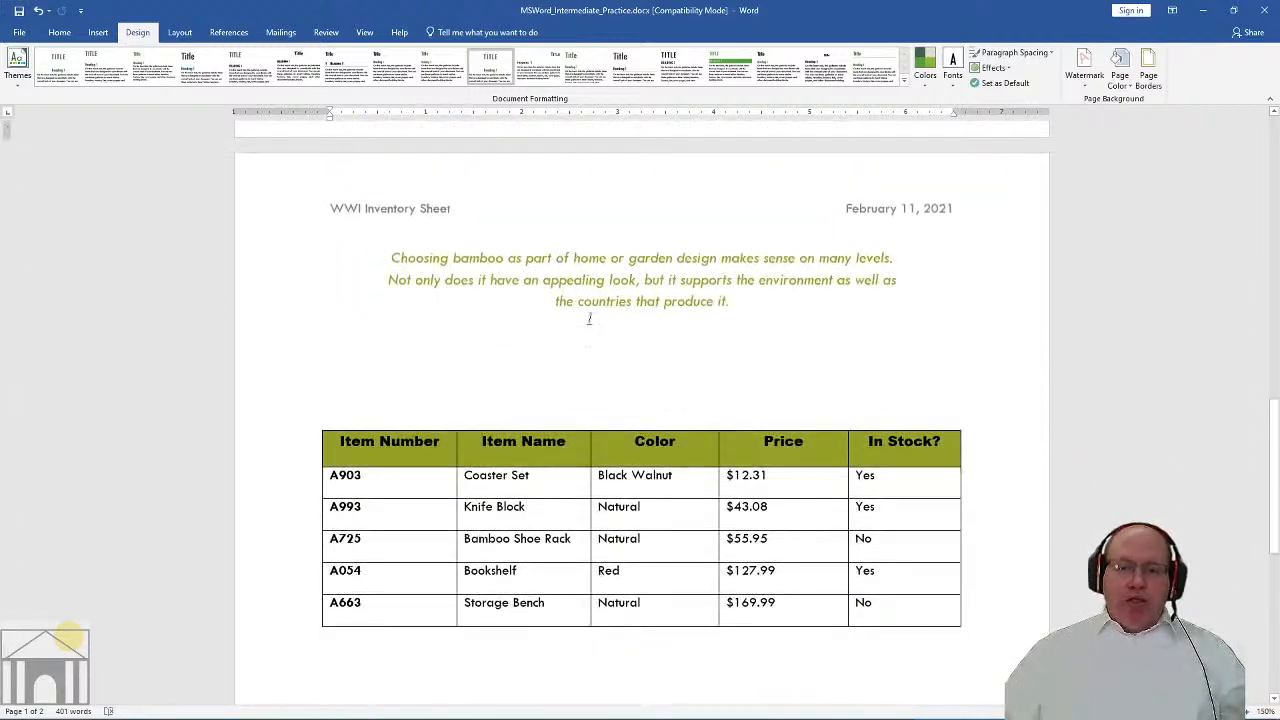
pyautogui.moveTo(557, 280); pyautogui.dragTo(648, 281)
pyautogui.click(646, 334)
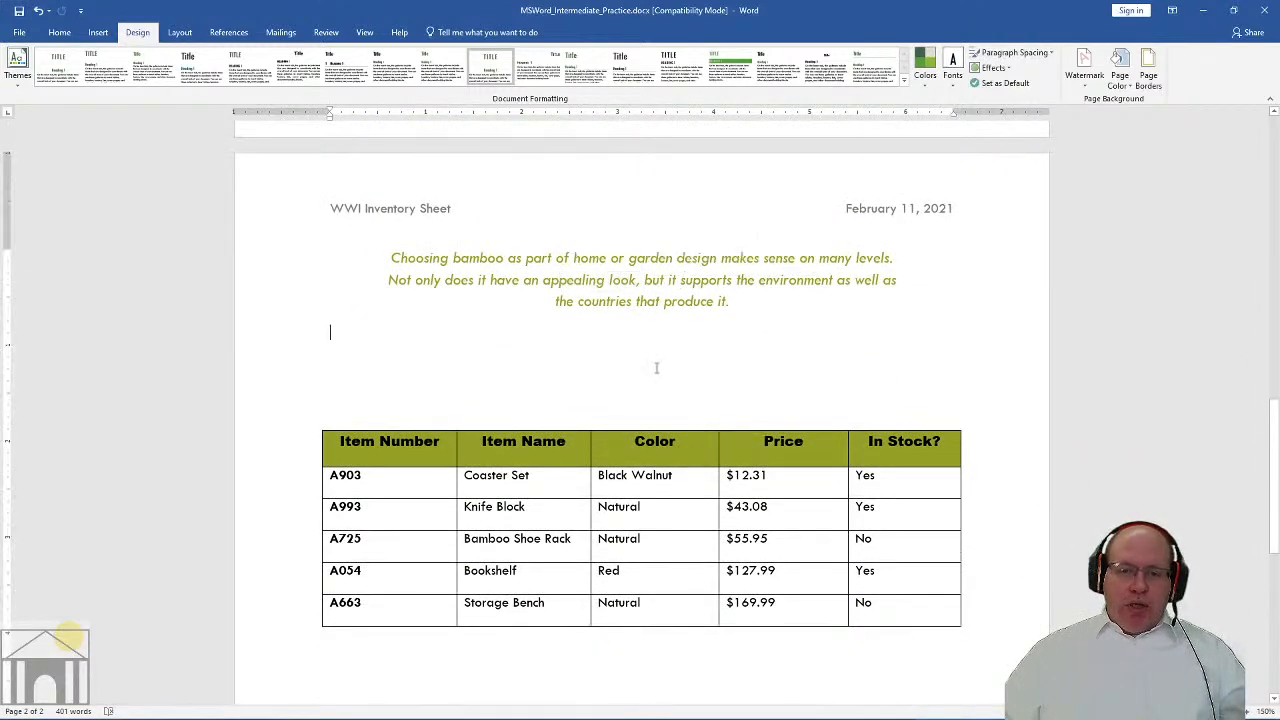
pyautogui.press('BackSpace')
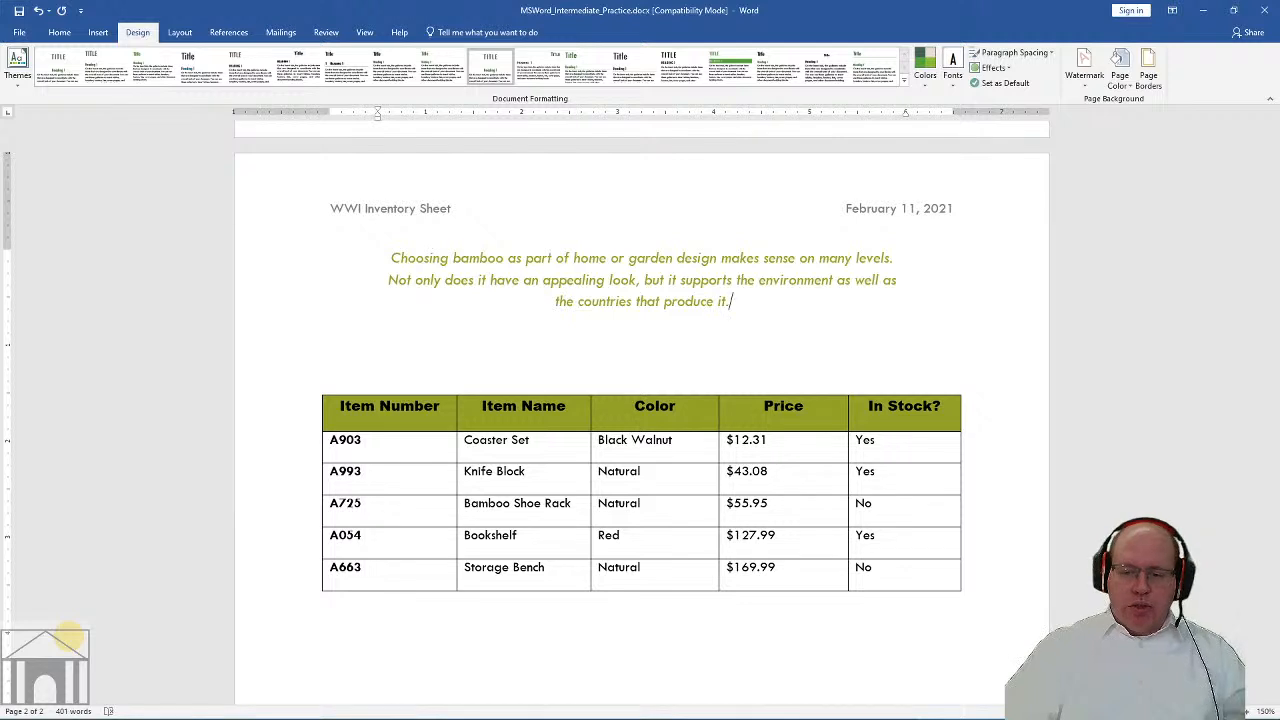
pyautogui.press('Down')
pyautogui.press('BackSpace')
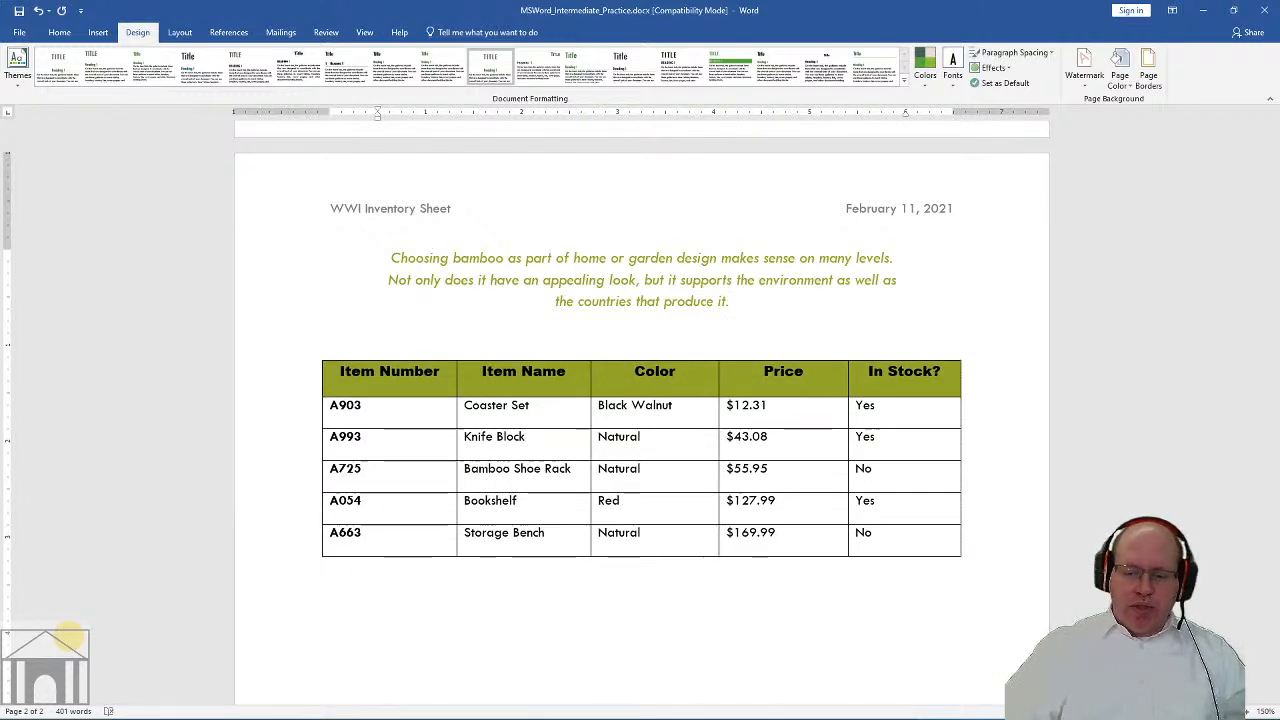
pyautogui.press('BackSpace')
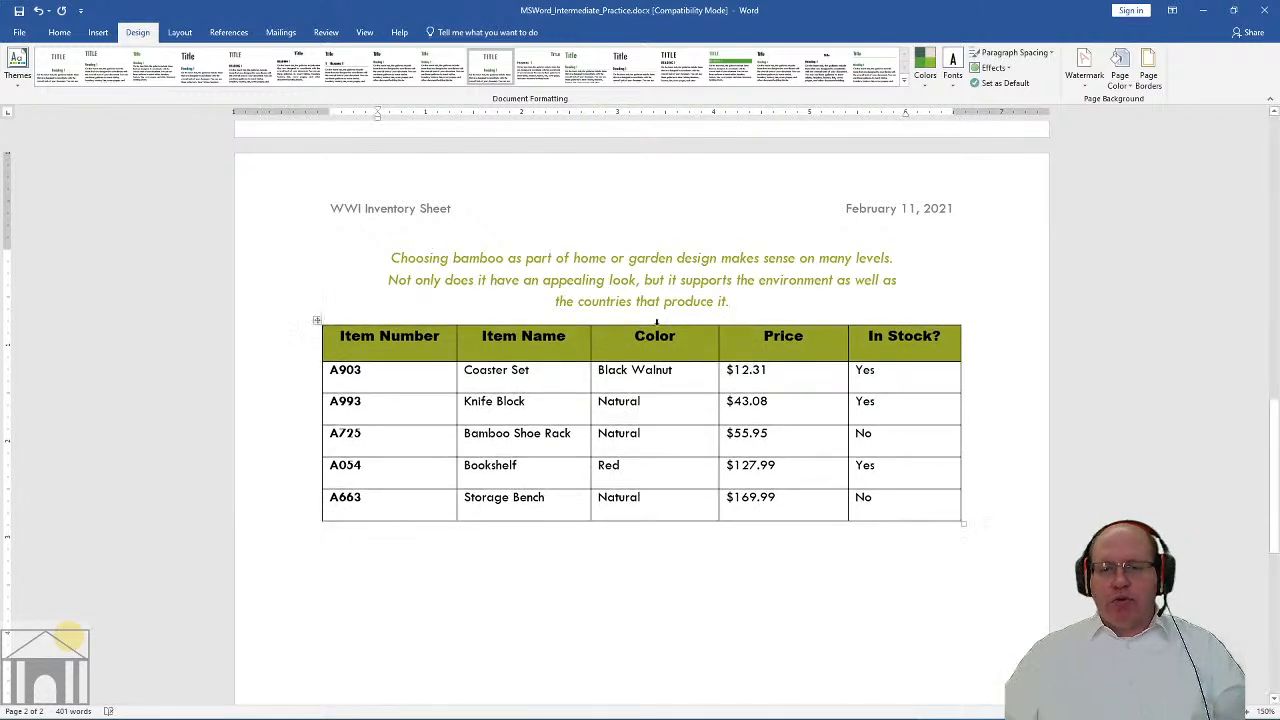
# Examine how the green color scheme affects the headings, picture frame, body text and title on page 1
pyautogui.scroll(10, 657, 322)
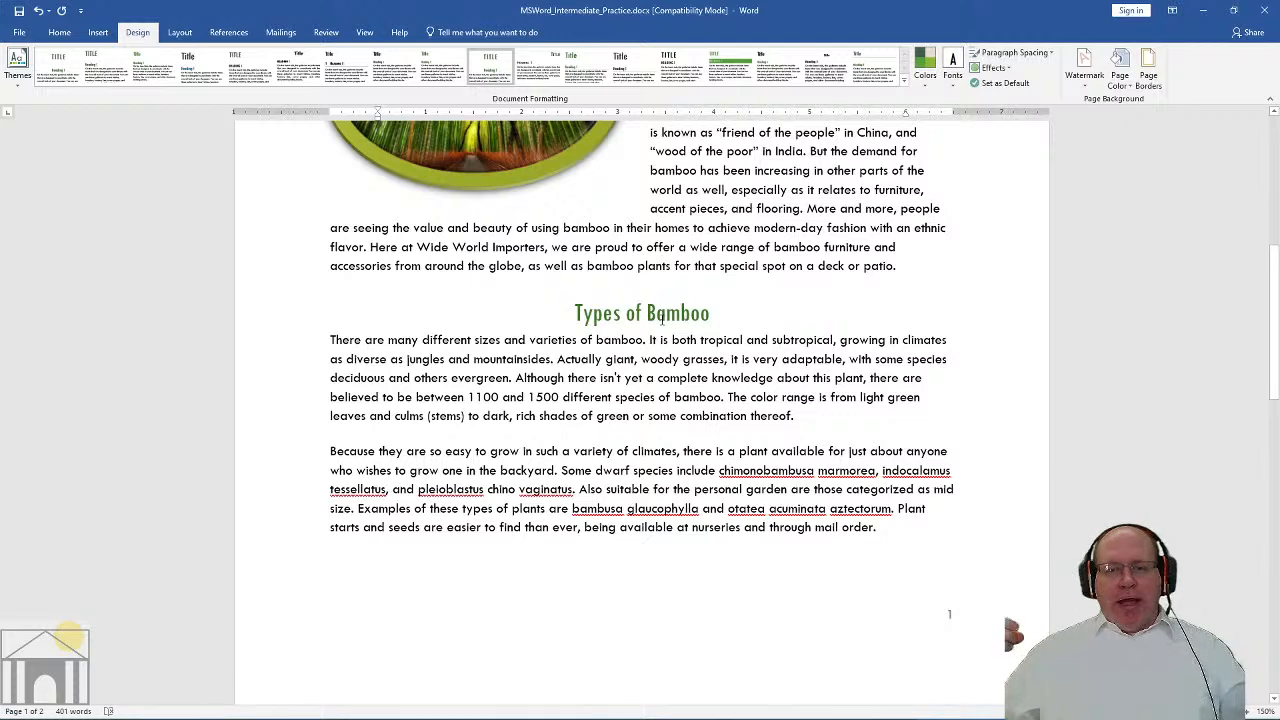
pyautogui.click(661, 316)
pyautogui.scroll(3, 751, 318)
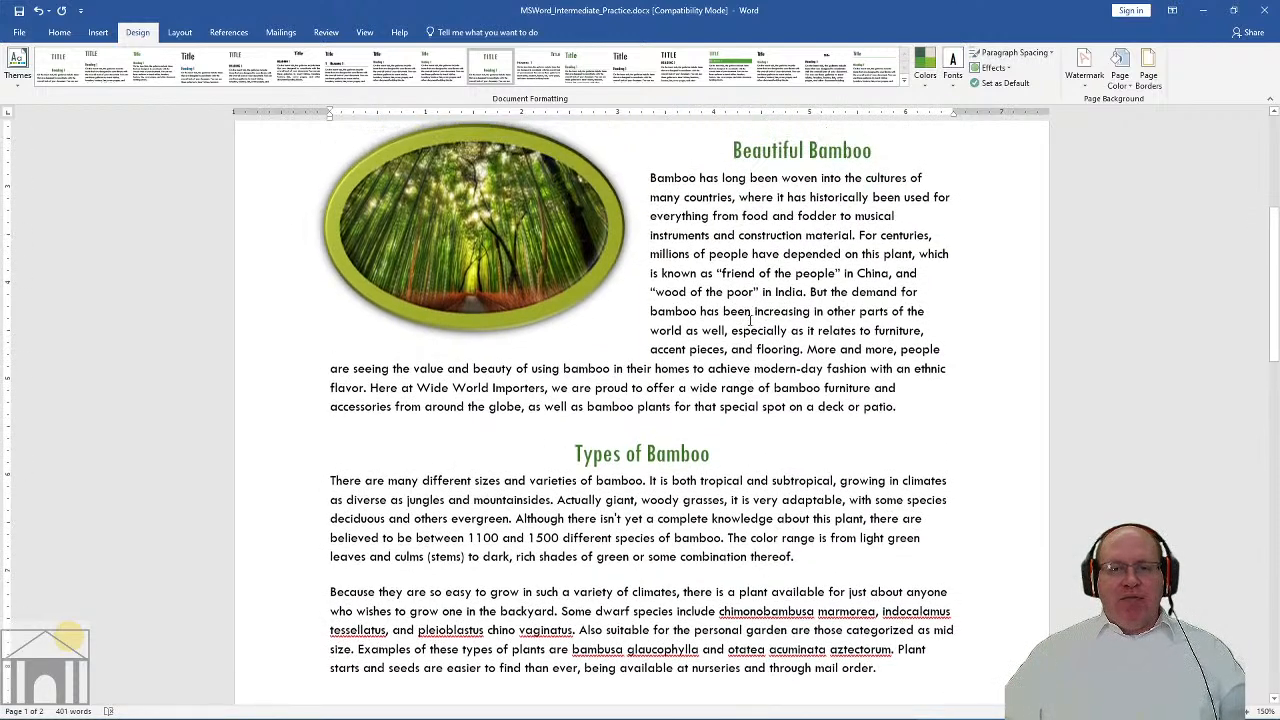
pyautogui.scroll(3, 751, 318)
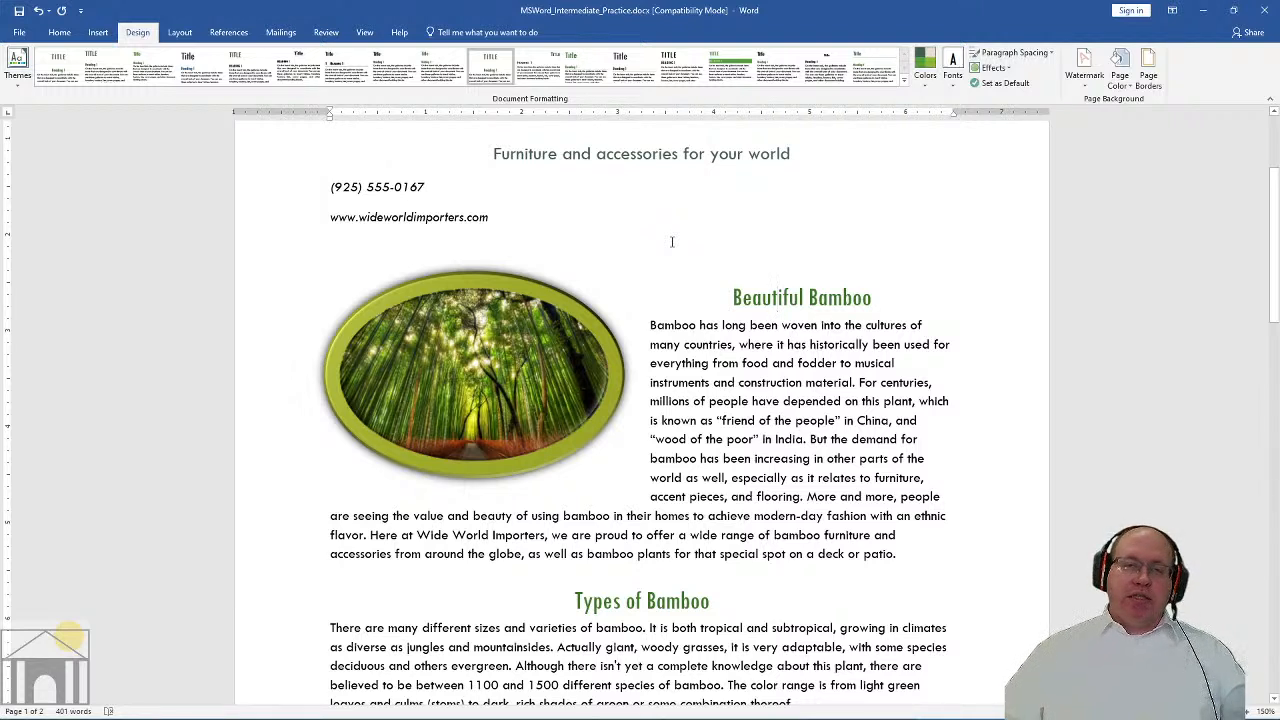
pyautogui.click(749, 401)
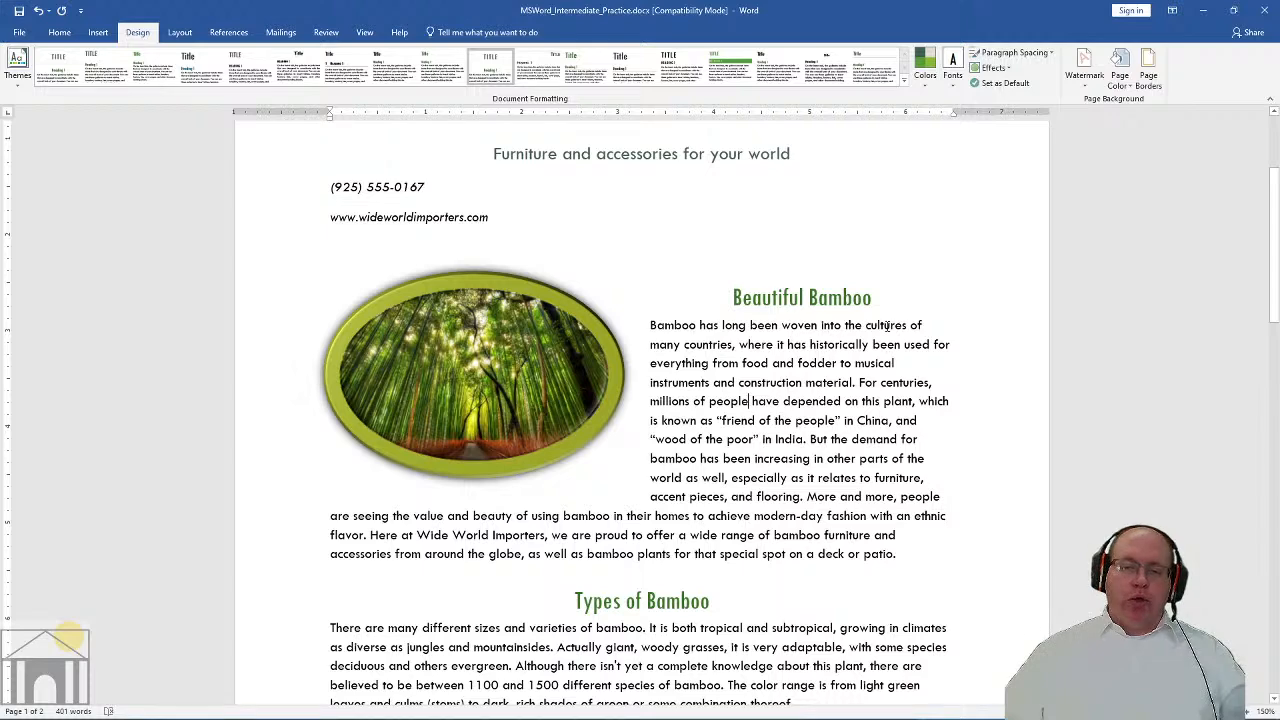
pyautogui.click(866, 297)
pyautogui.scroll(3, 766, 251)
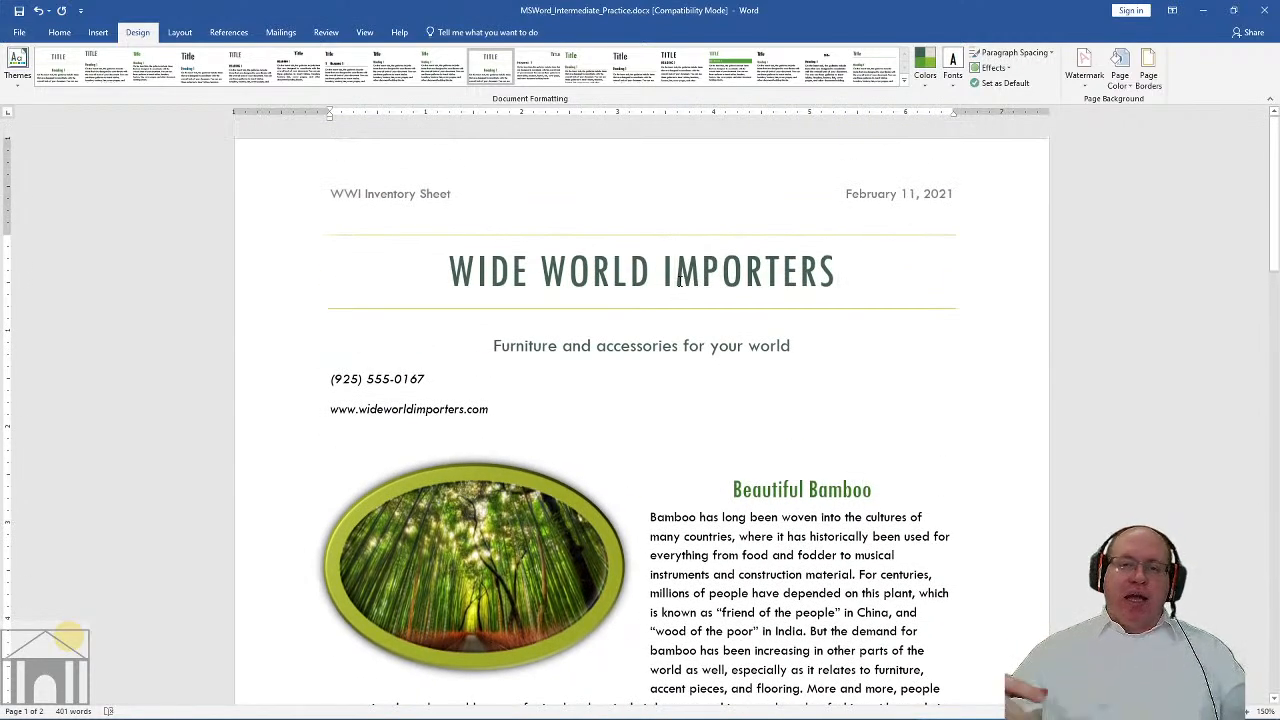
pyautogui.click(679, 281)
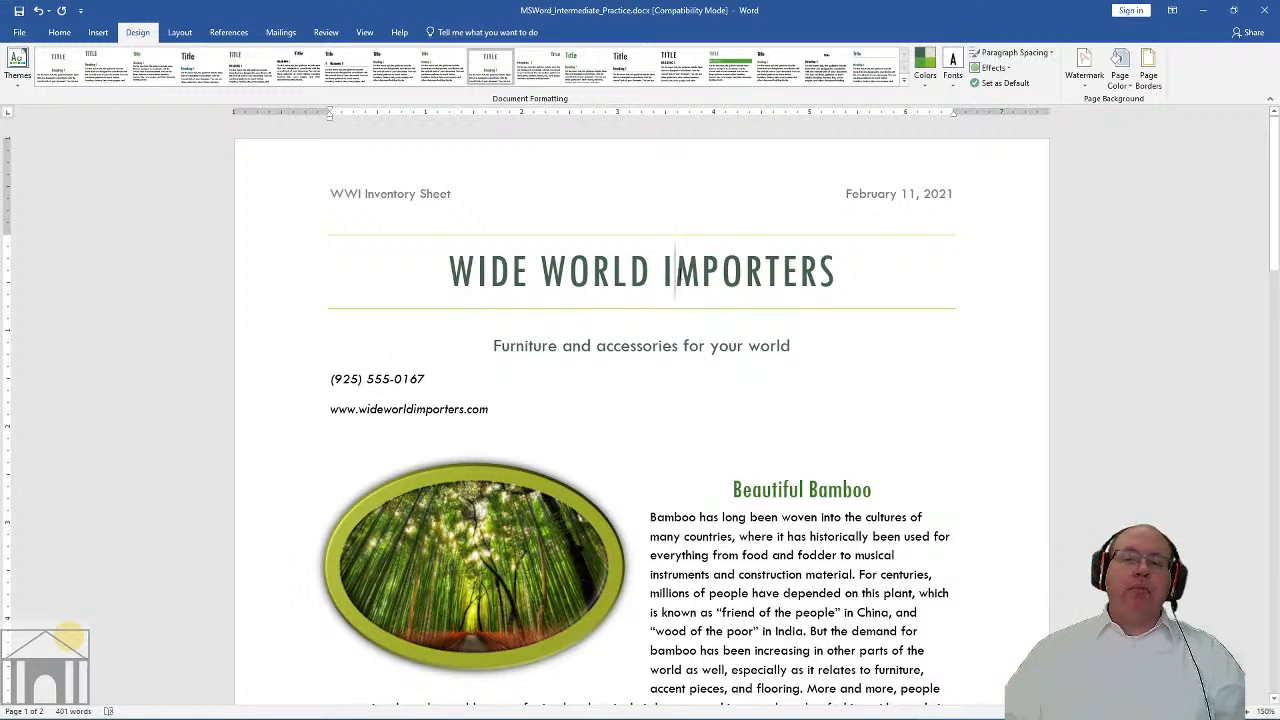
# Set the font of the first sentence under the Beautiful Bamboo heading to Bahnschrift
pyautogui.click(59, 33)
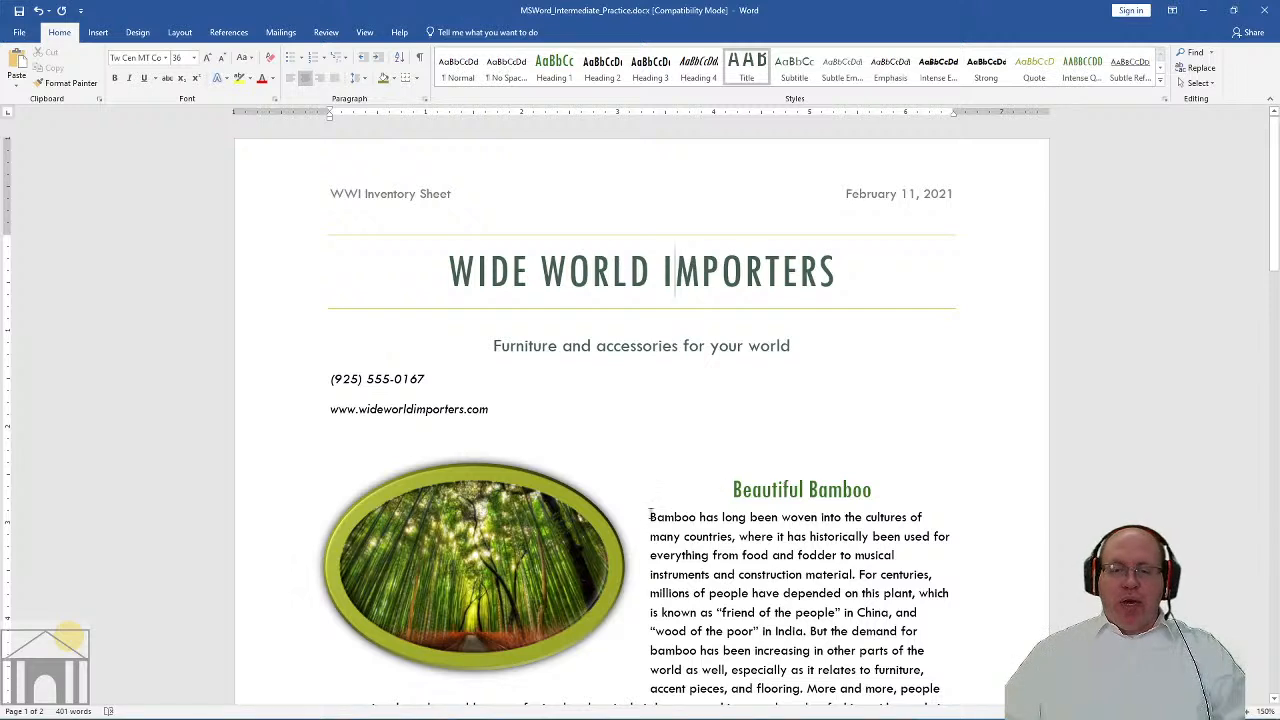
pyautogui.moveTo(650, 517); pyautogui.dragTo(858, 577)
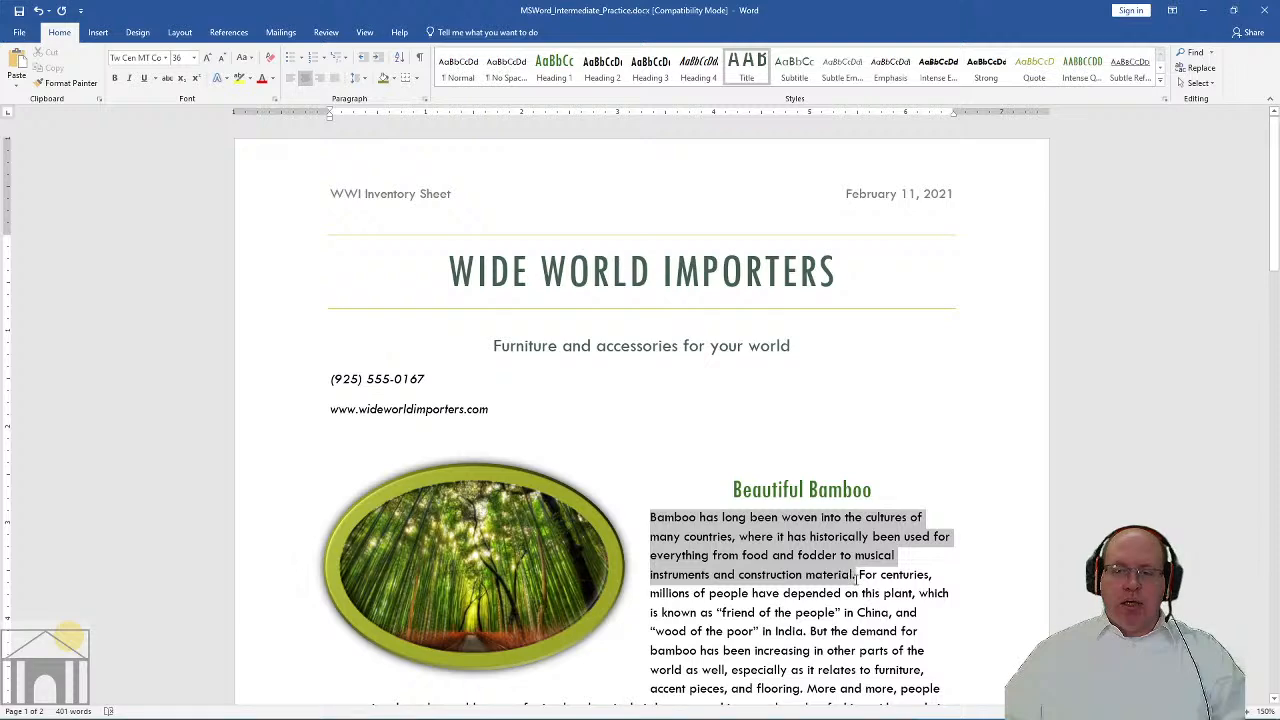
pyautogui.click(166, 58)
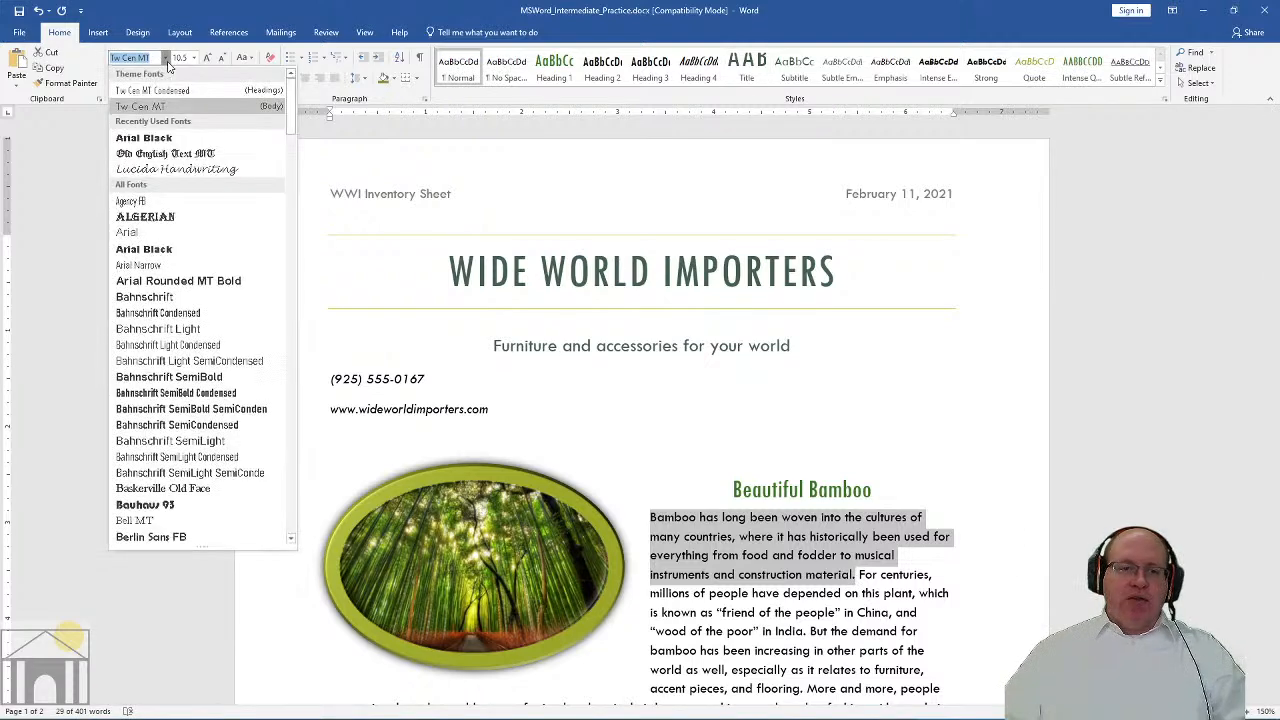
pyautogui.click(190, 302)
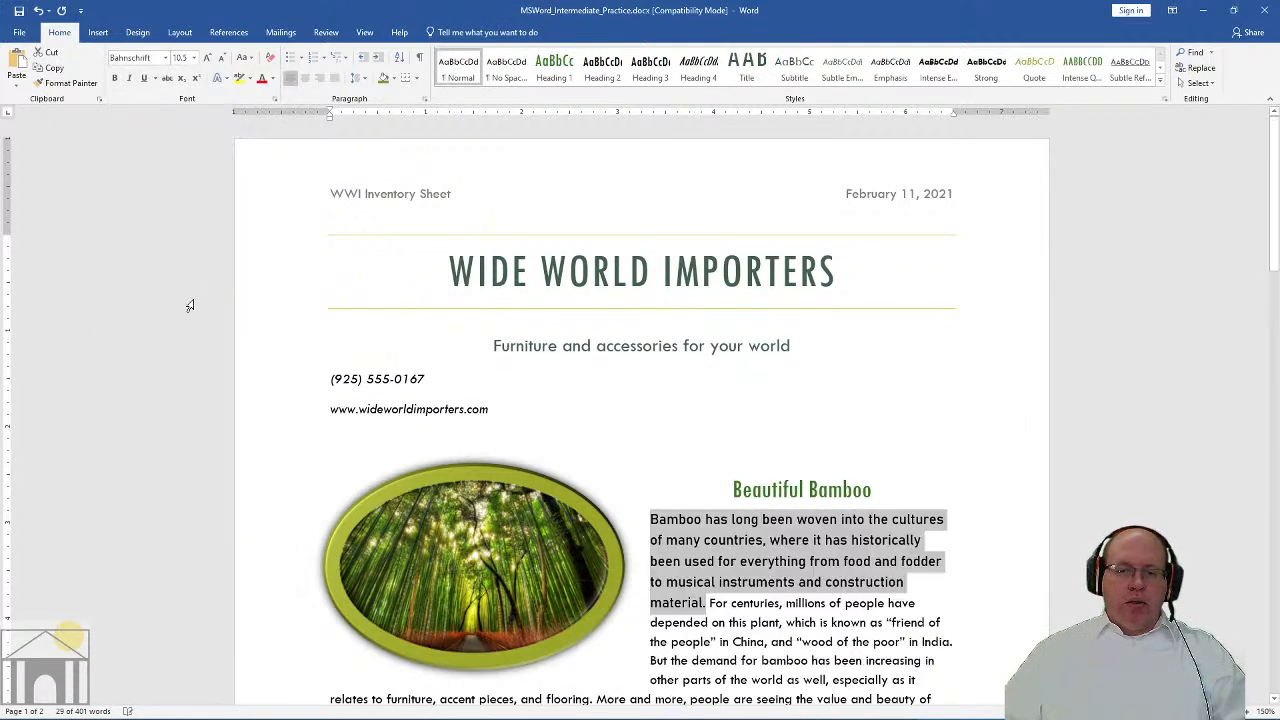
# Enlarge the selected first sentence under the Beautiful Bamboo heading to 18 pt and make it bold and red
pyautogui.click(218, 61)
pyautogui.click(218, 61)
pyautogui.click(218, 61)
pyautogui.click(218, 61)
pyautogui.click(218, 61)
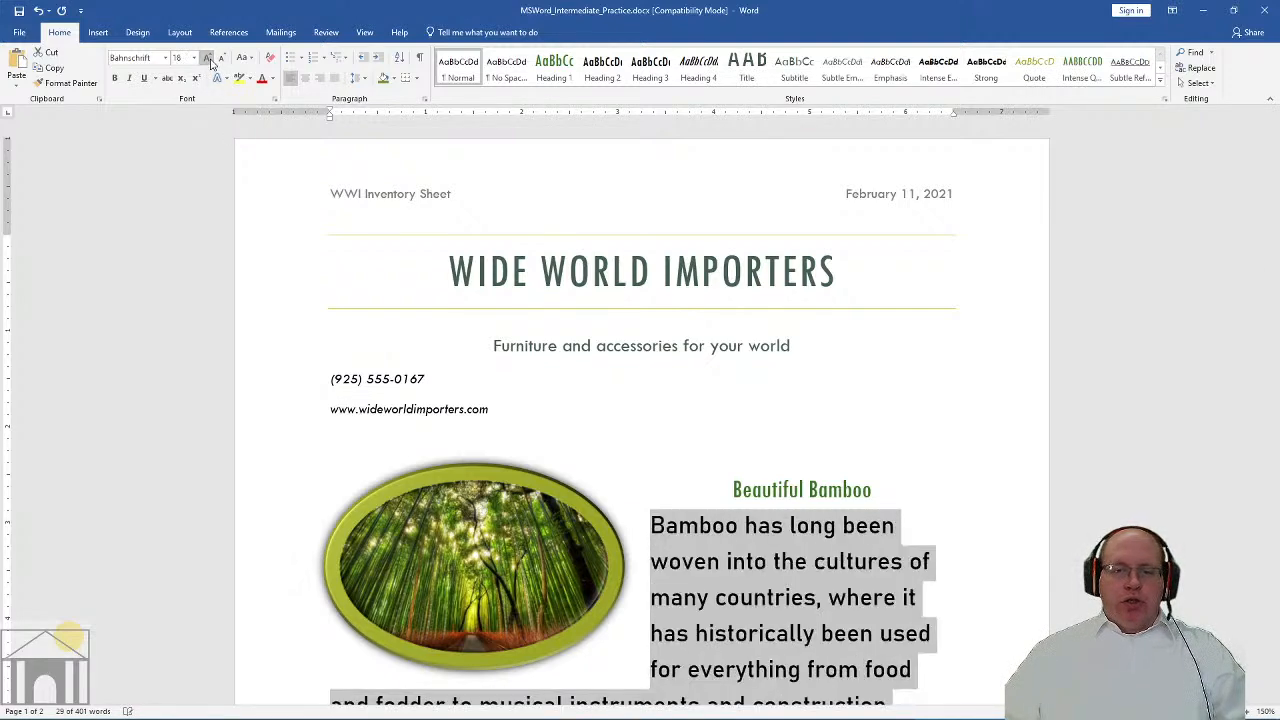
pyautogui.click(265, 81)
# Create a new style named "New Style" from the formatting of the selected Beautiful Bamboo sentence
pyautogui.scroll(-3, 676, 295)
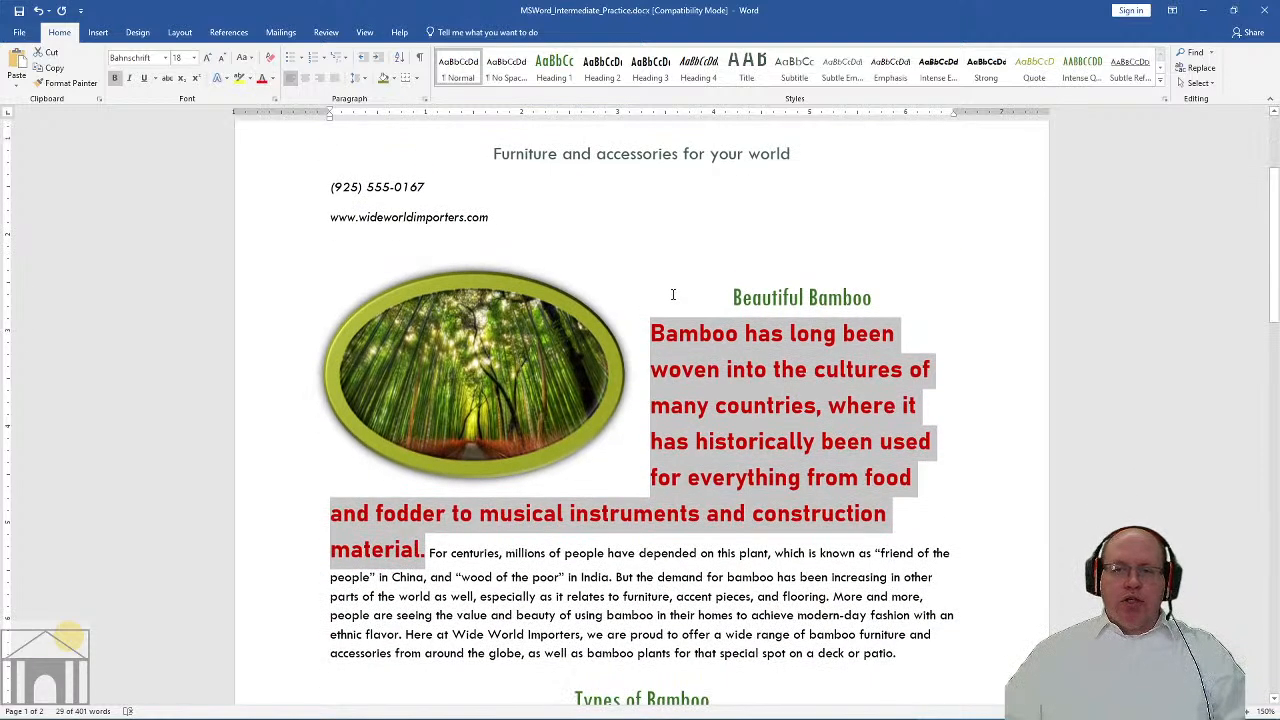
pyautogui.click(1159, 87)
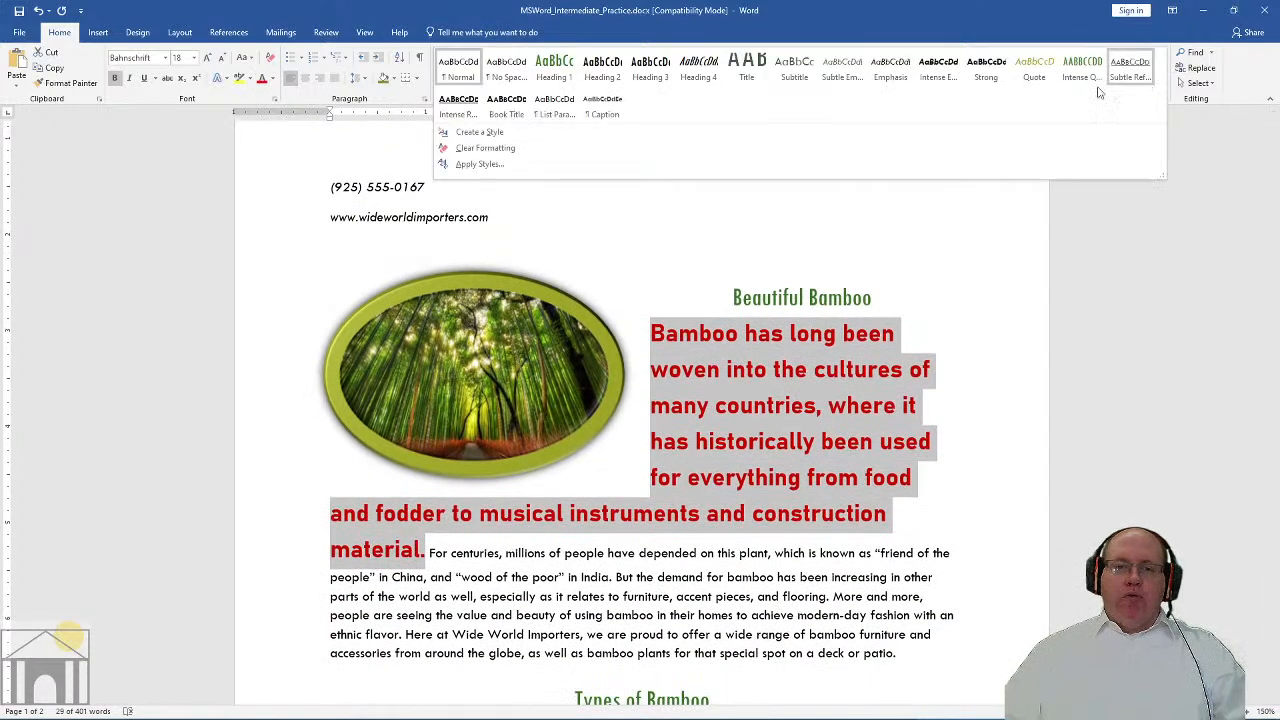
pyautogui.click(493, 132)
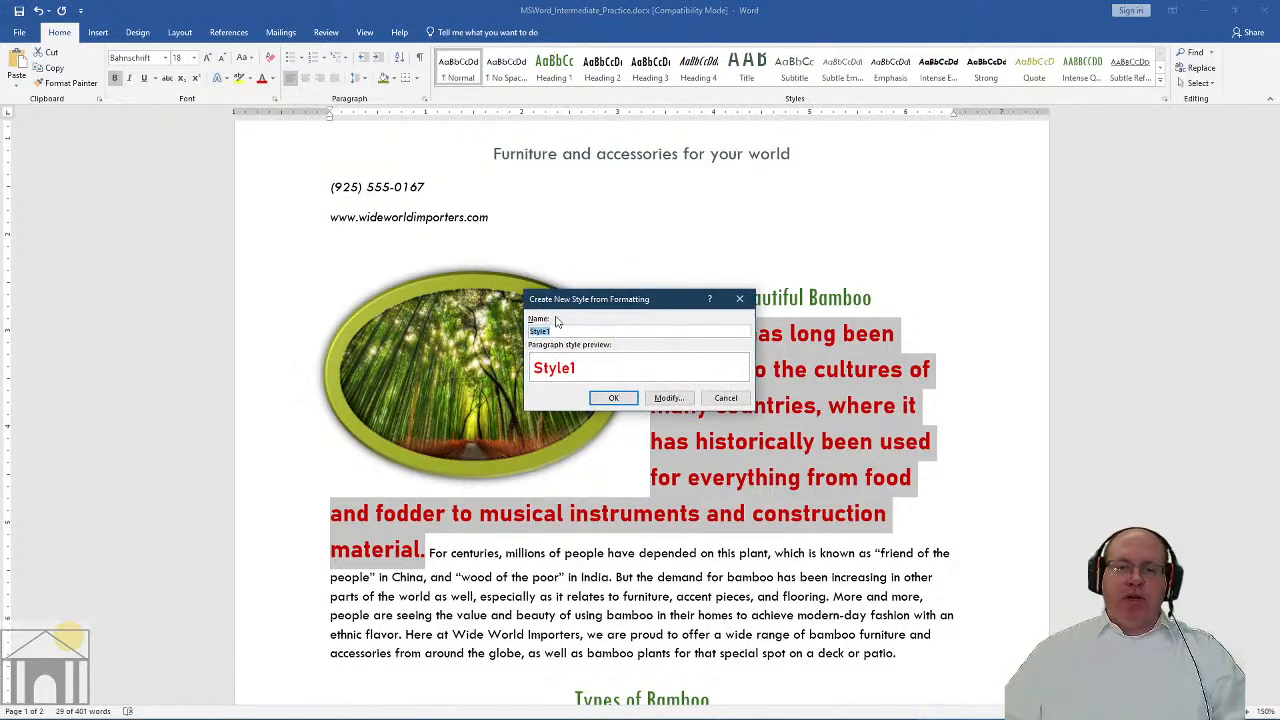
pyautogui.write('New')
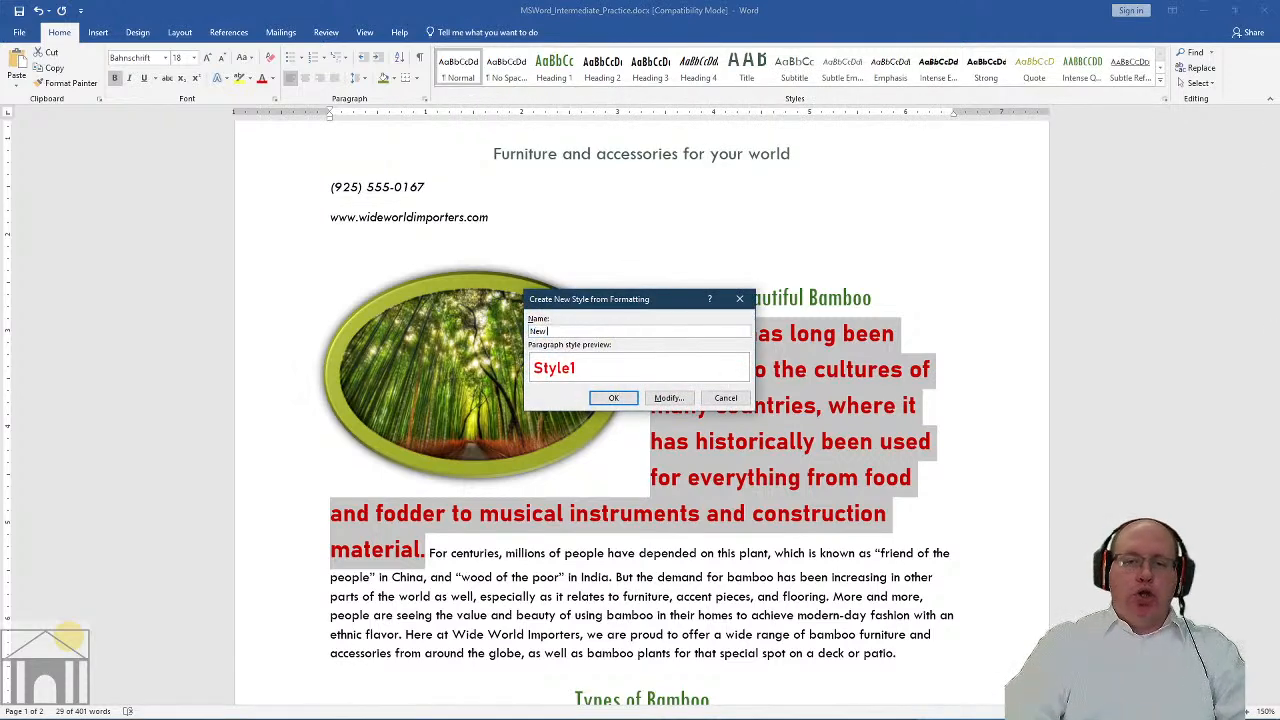
pyautogui.write(' Style')
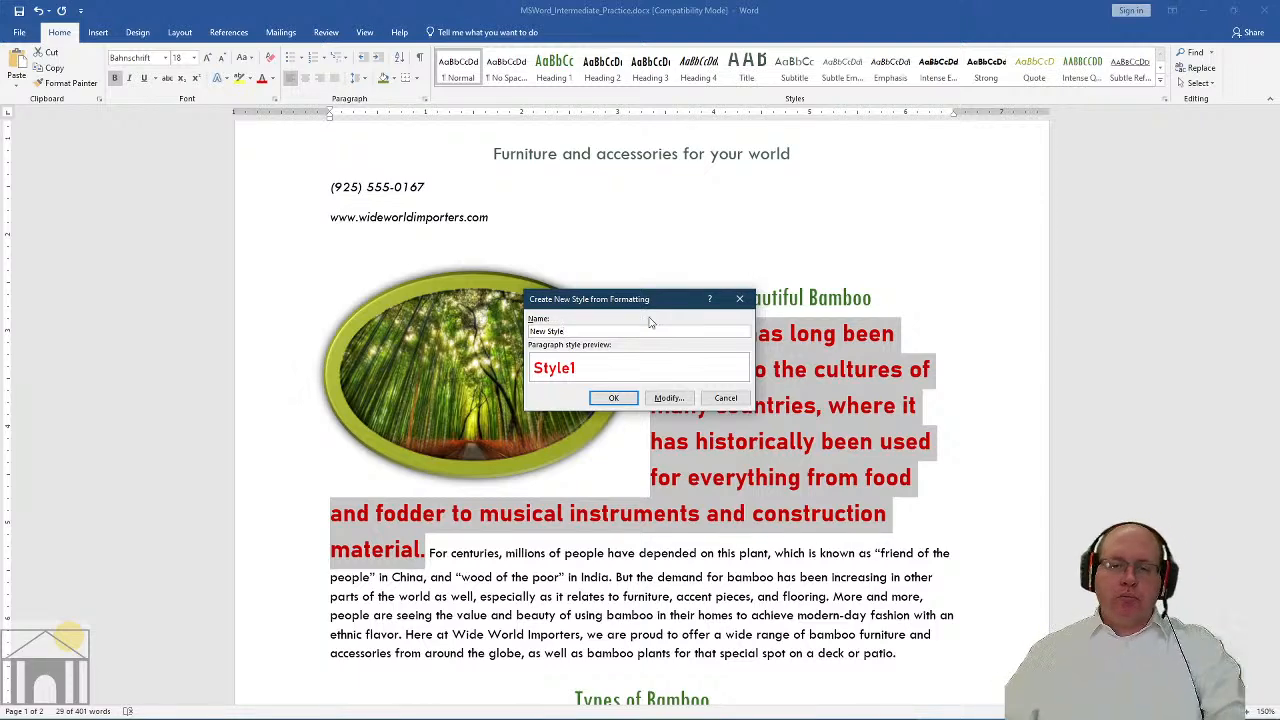
pyautogui.click(612, 399)
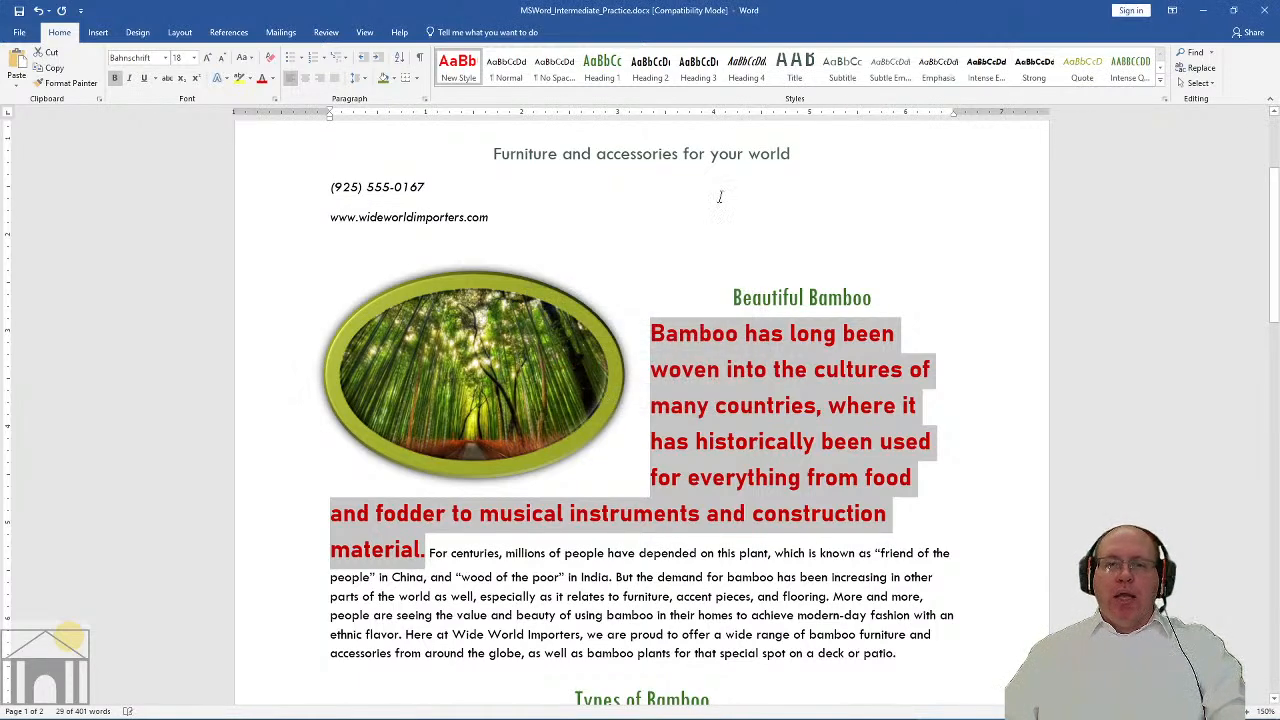
# Apply the New Style style to the first two sentences under the Types of Bamboo heading
pyautogui.scroll(-3, 810, 340)
pyautogui.scroll(-2, 810, 340)
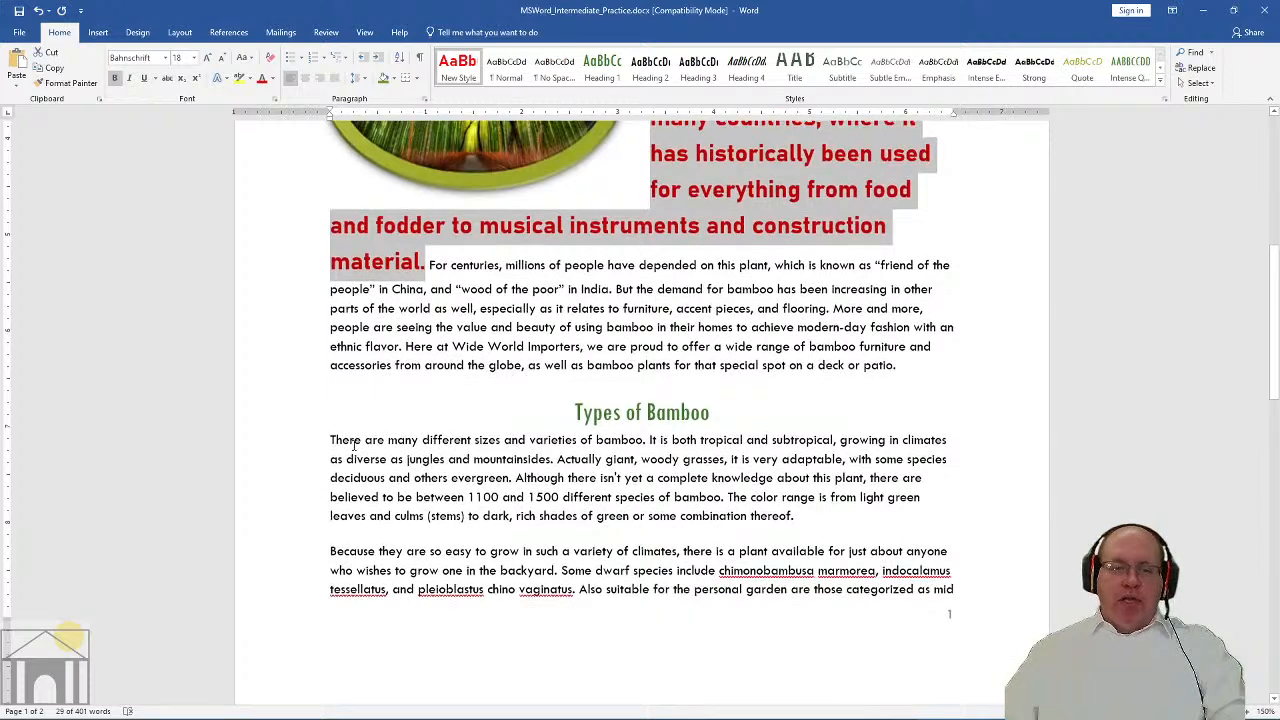
pyautogui.moveTo(330, 440); pyautogui.dragTo(555, 459)
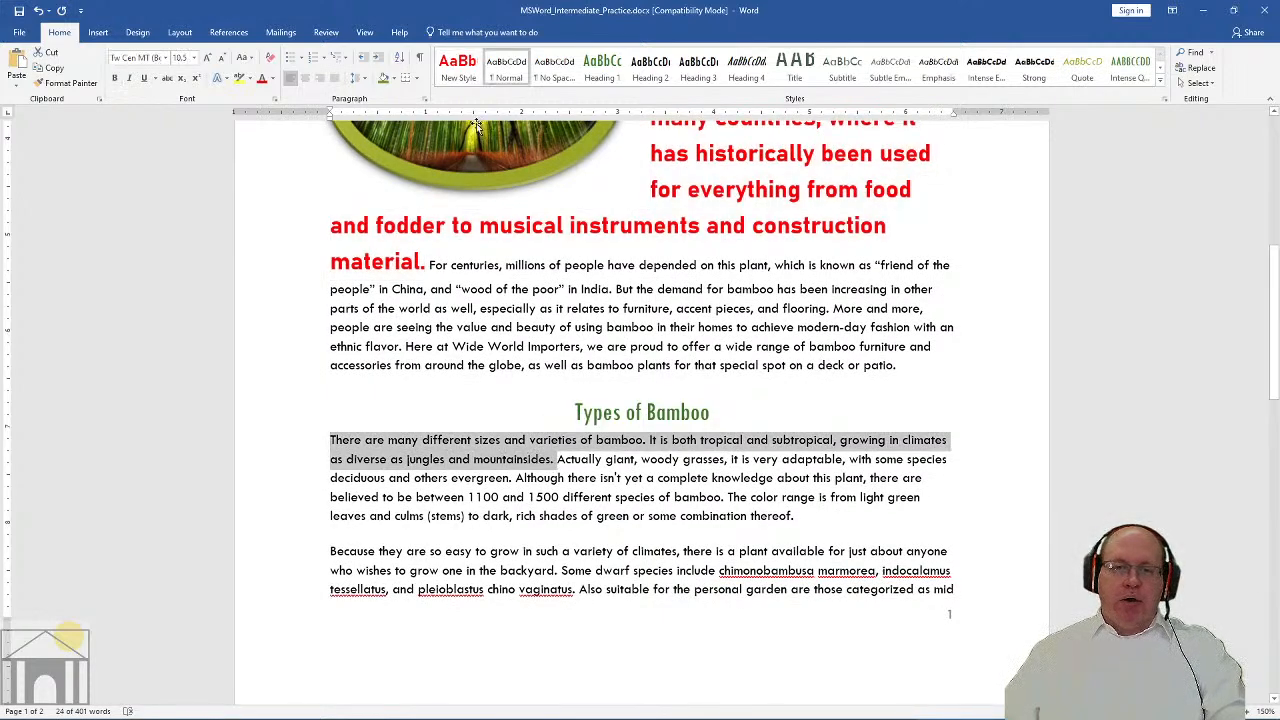
pyautogui.click(458, 68)
pyautogui.click(866, 366)
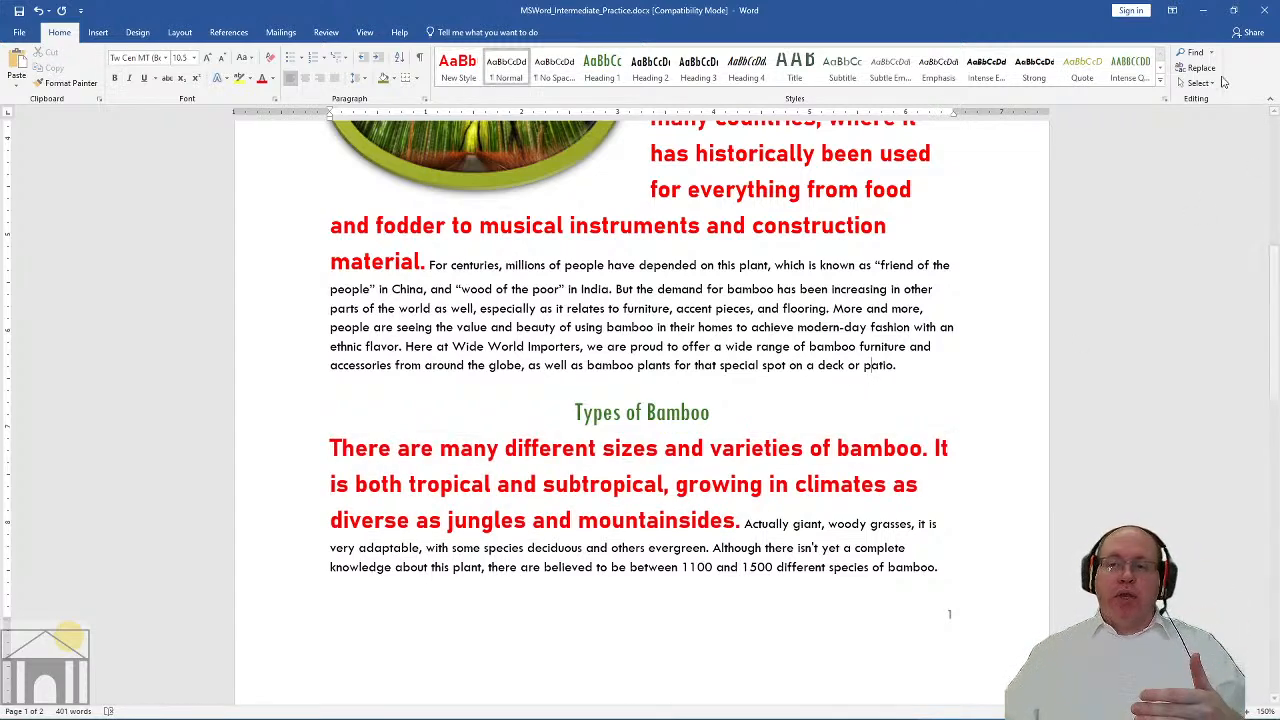
pyautogui.click(1160, 80)
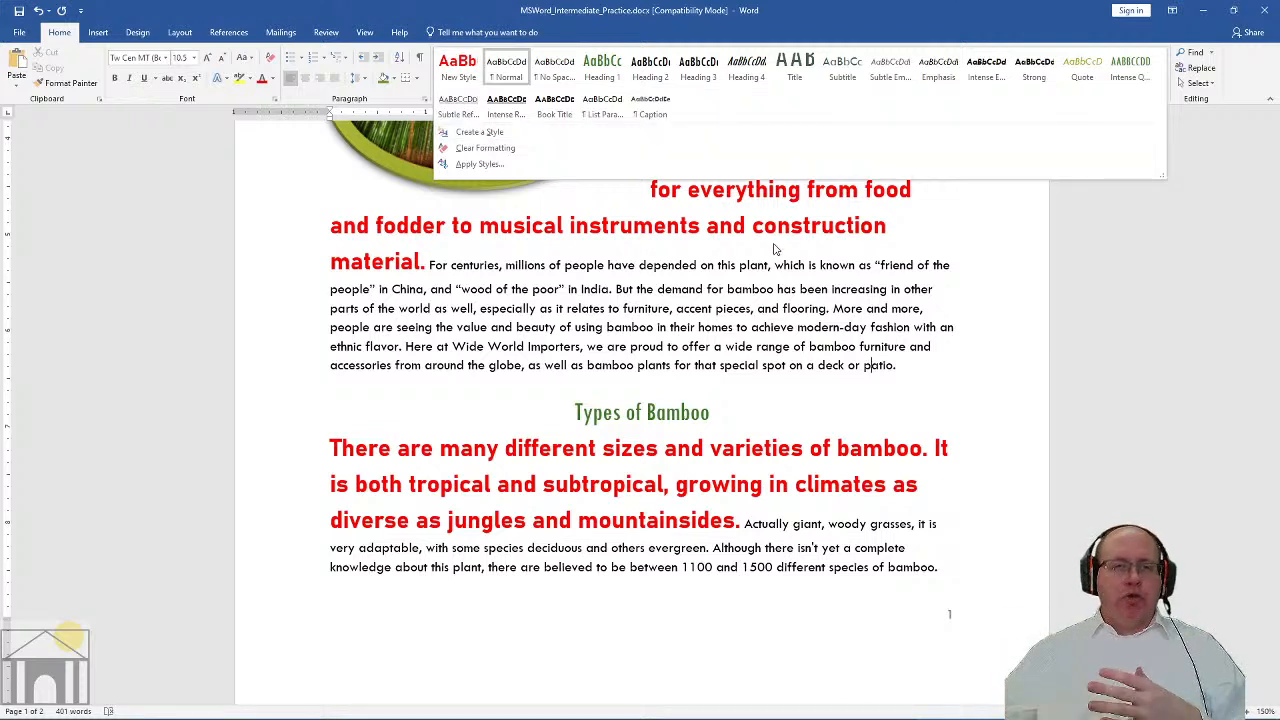
pyautogui.click(720, 327)
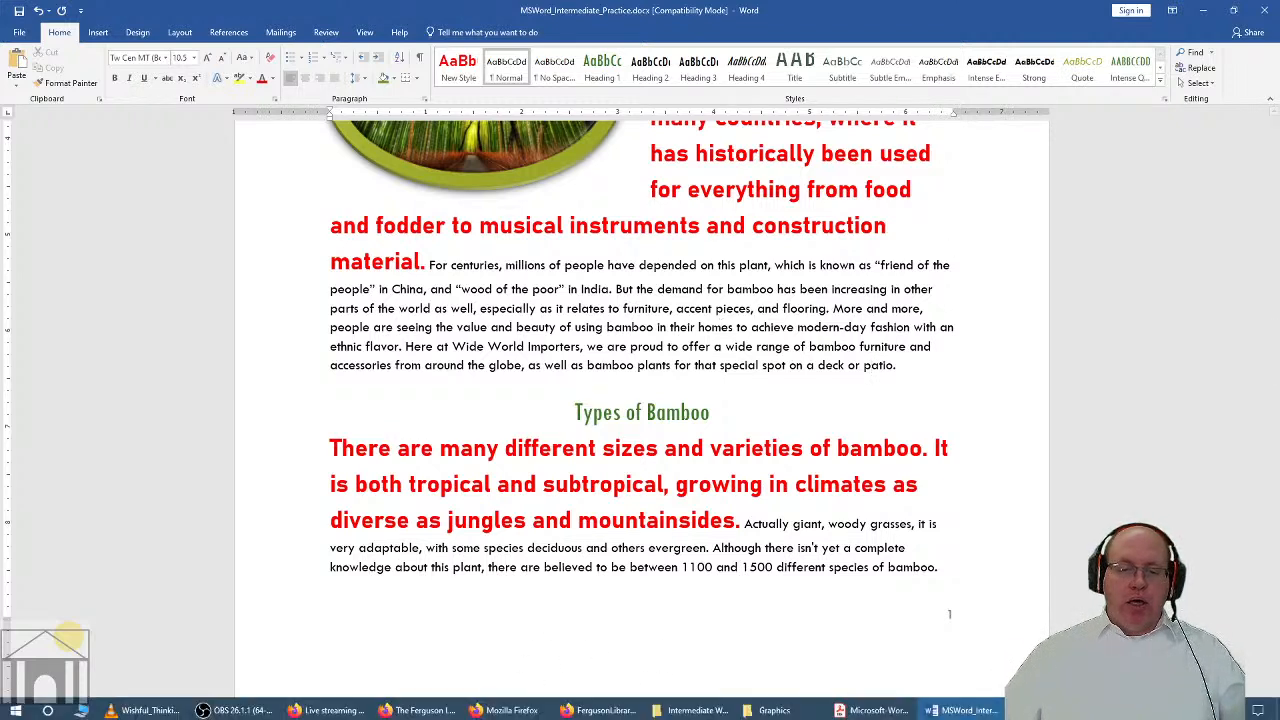
# Switch to Firefox and view the upcoming class schedule on the Ferguson Library Online Technology Class Resources page
pyautogui.click(425, 708)
pyautogui.scroll(8, 668, 624)
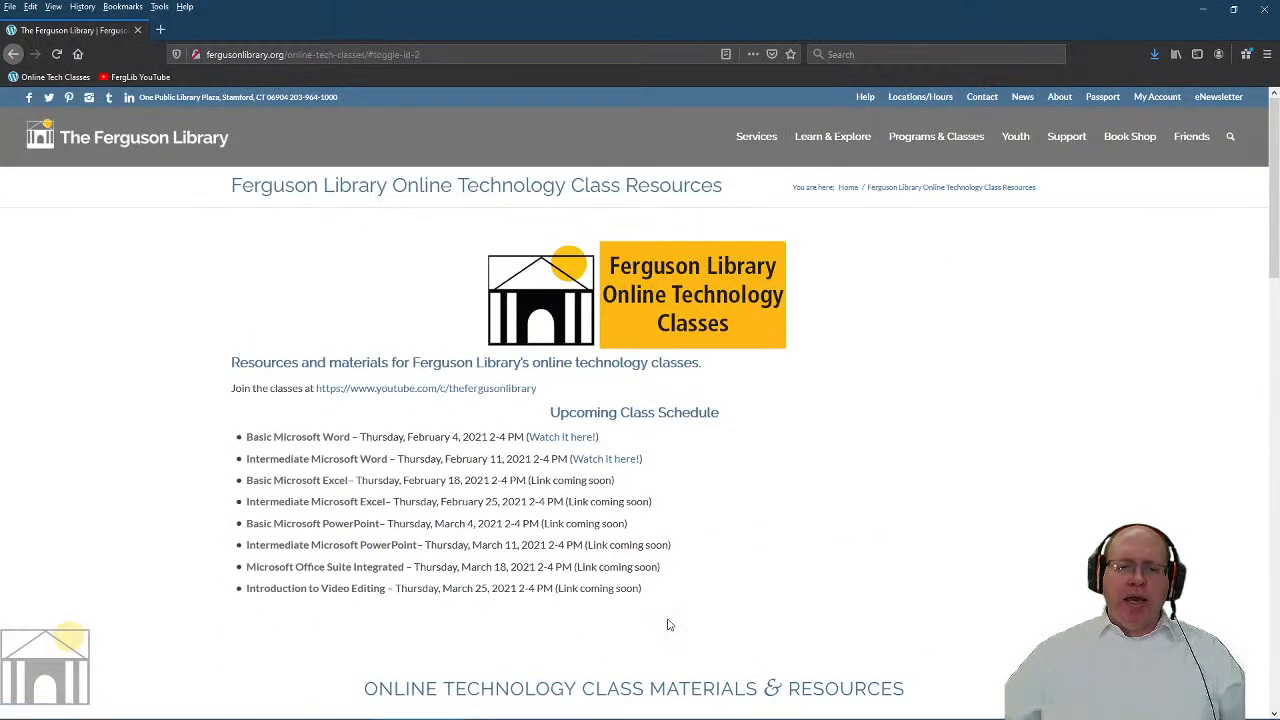